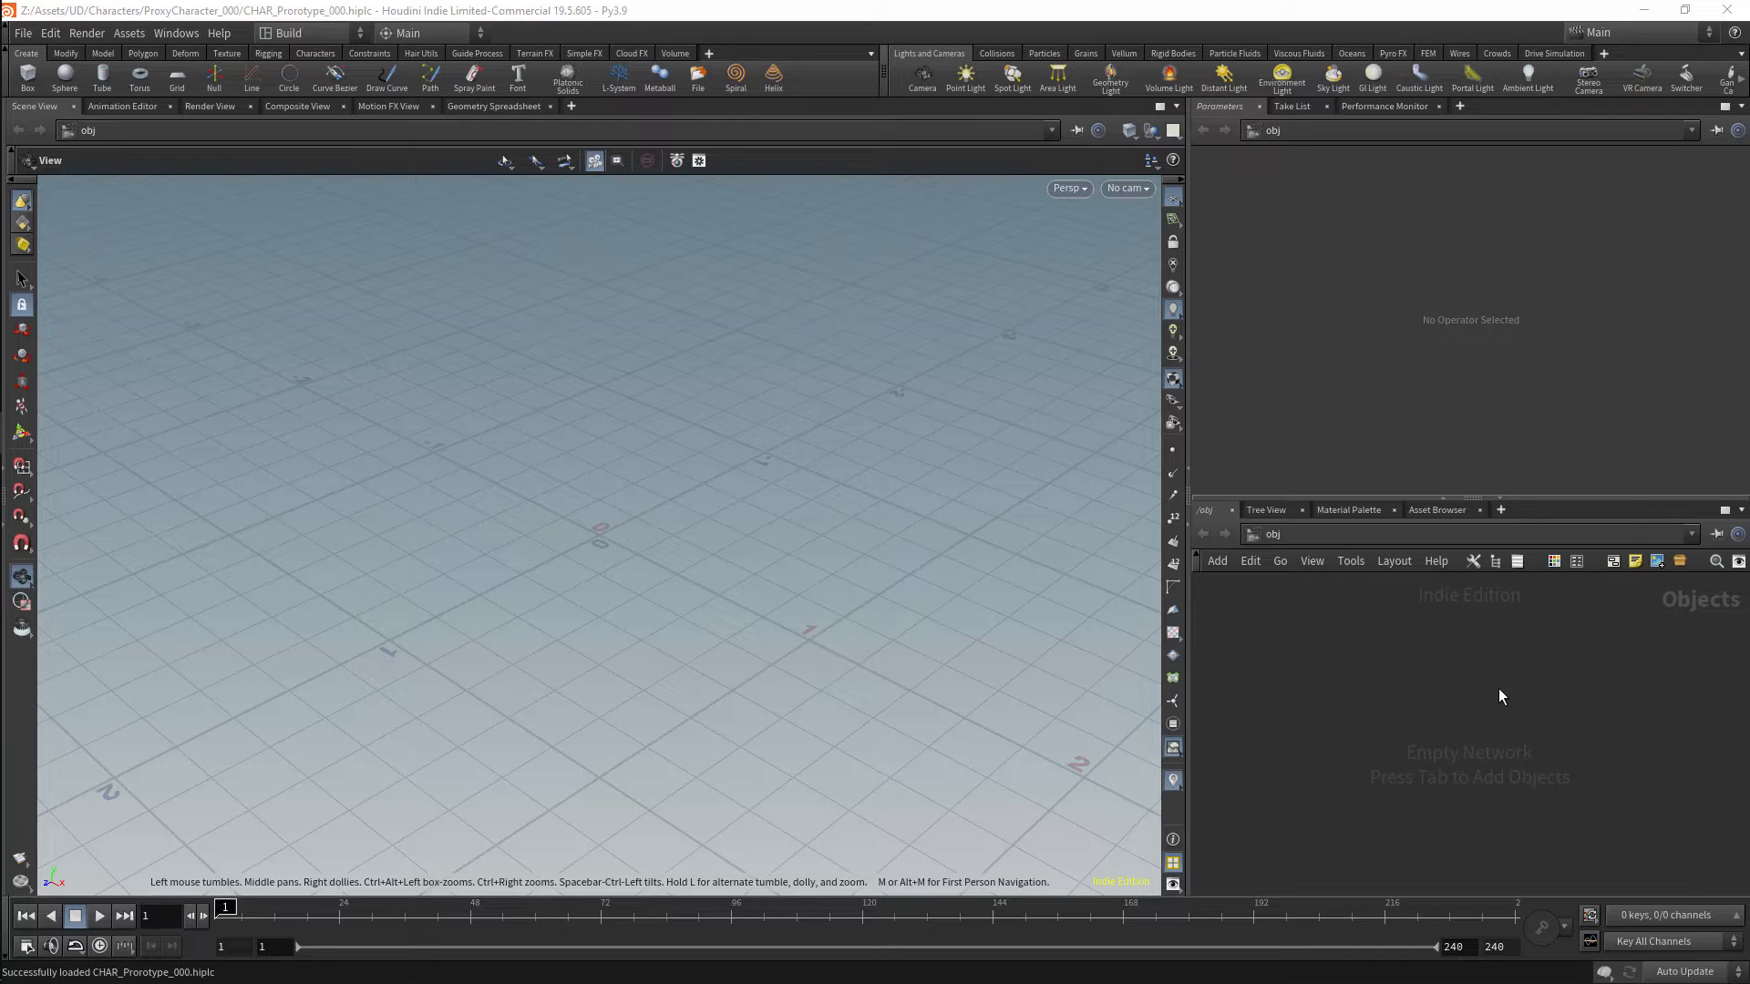
Add an empty Geometry object to the scene's object network.
{"action": "left_click", "coordinate": [1473, 672]}
{"action": "key", "text": "Tab"}
{"action": "type", "text": "geo"}
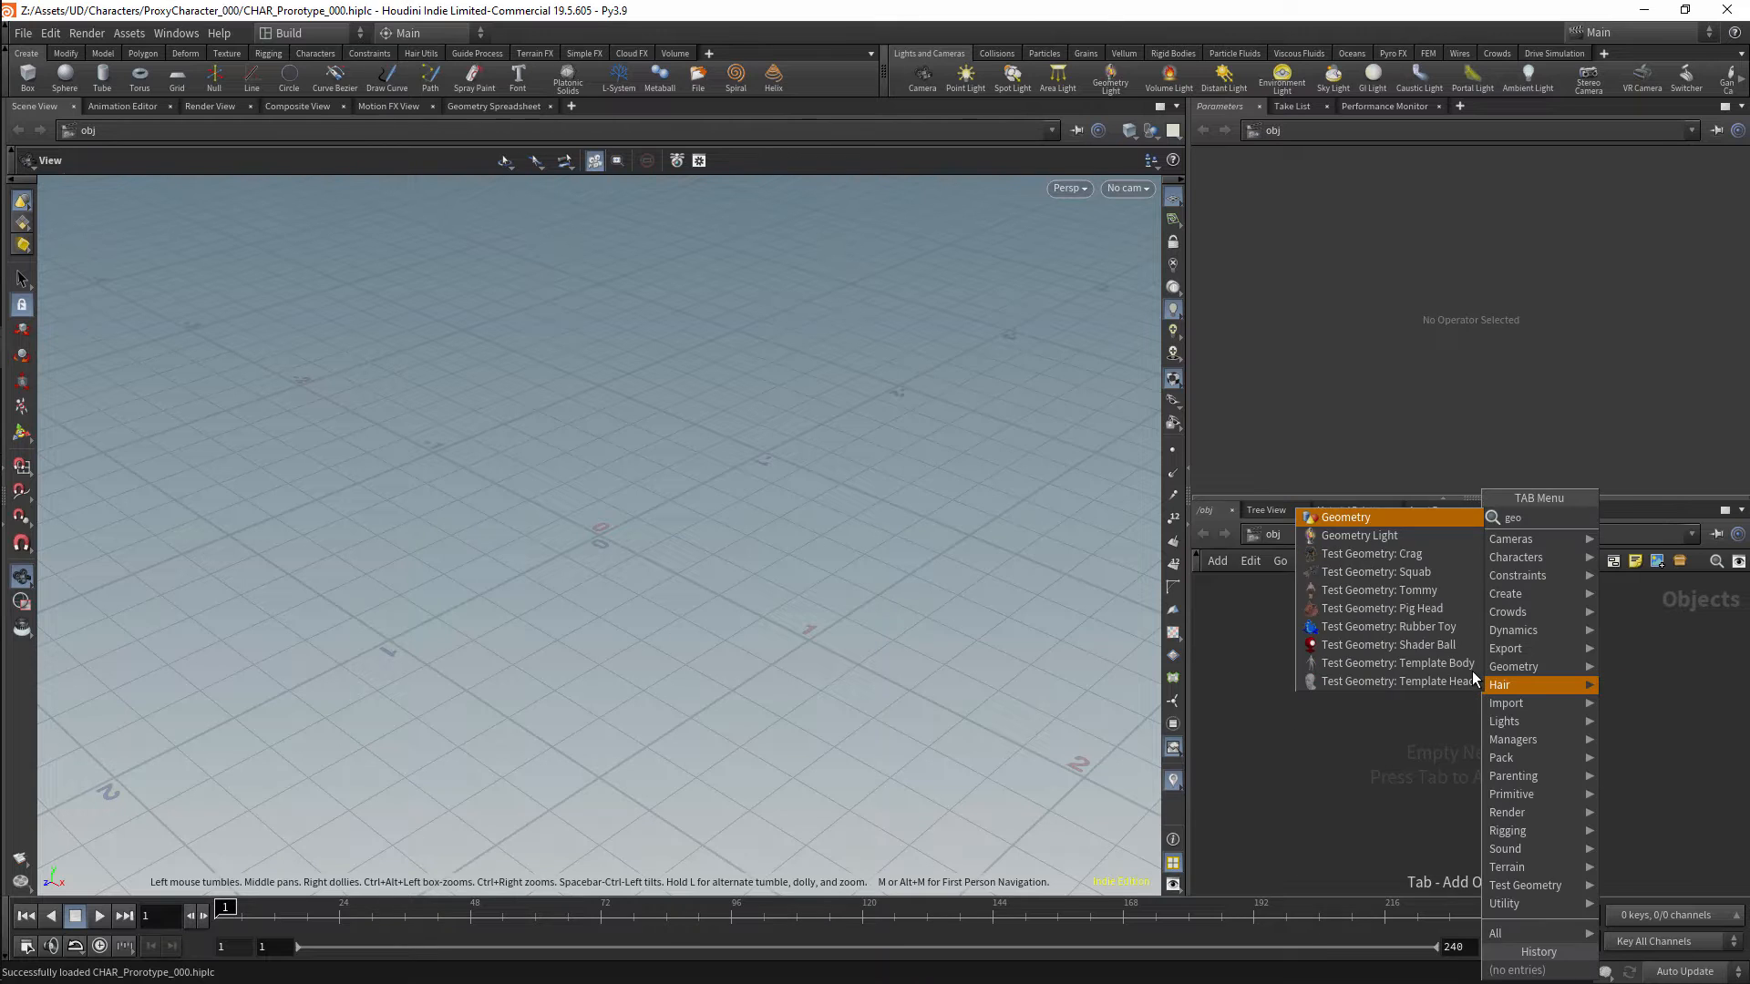
{"action": "key", "text": "Return"}
{"action": "left_click", "coordinate": [1473, 671]}
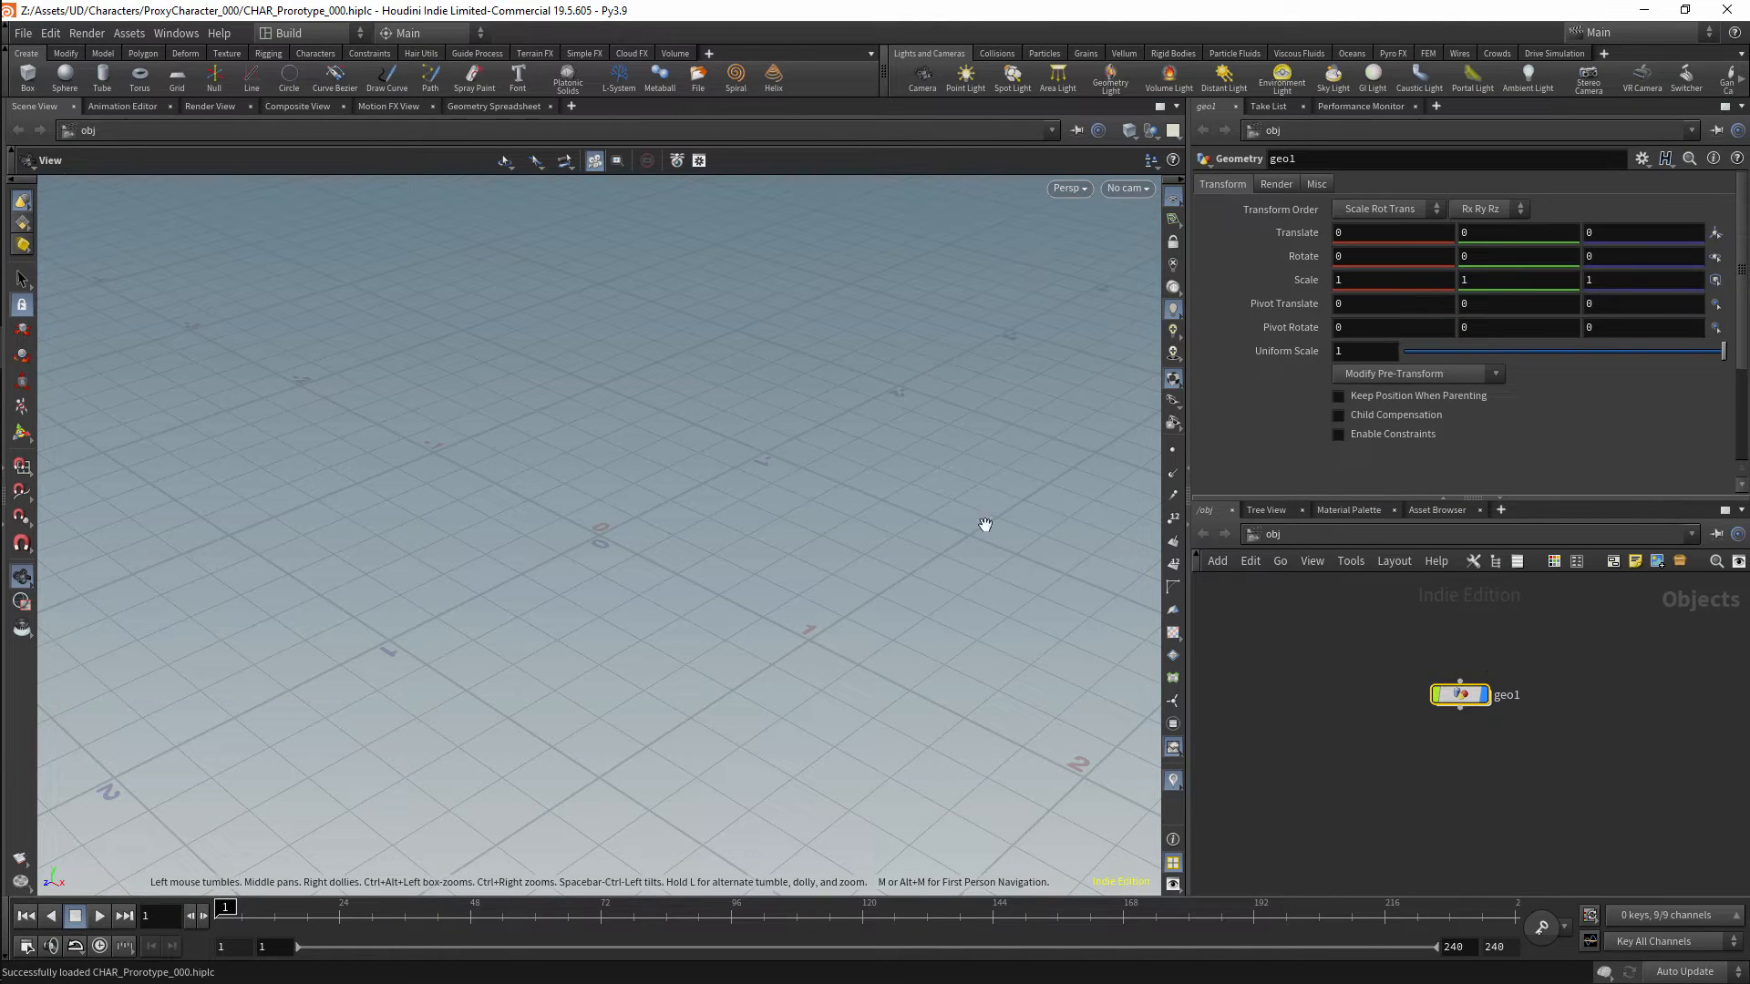
Add a Test Geometry: Tommy object beside the empty geometry node as a body reference.
{"action": "key", "text": "Tab"}
{"action": "type", "text": "tom"}
{"action": "key", "text": "Return"}
{"action": "left_click", "coordinate": [1265, 656]}
{"action": "key", "text": "l"}
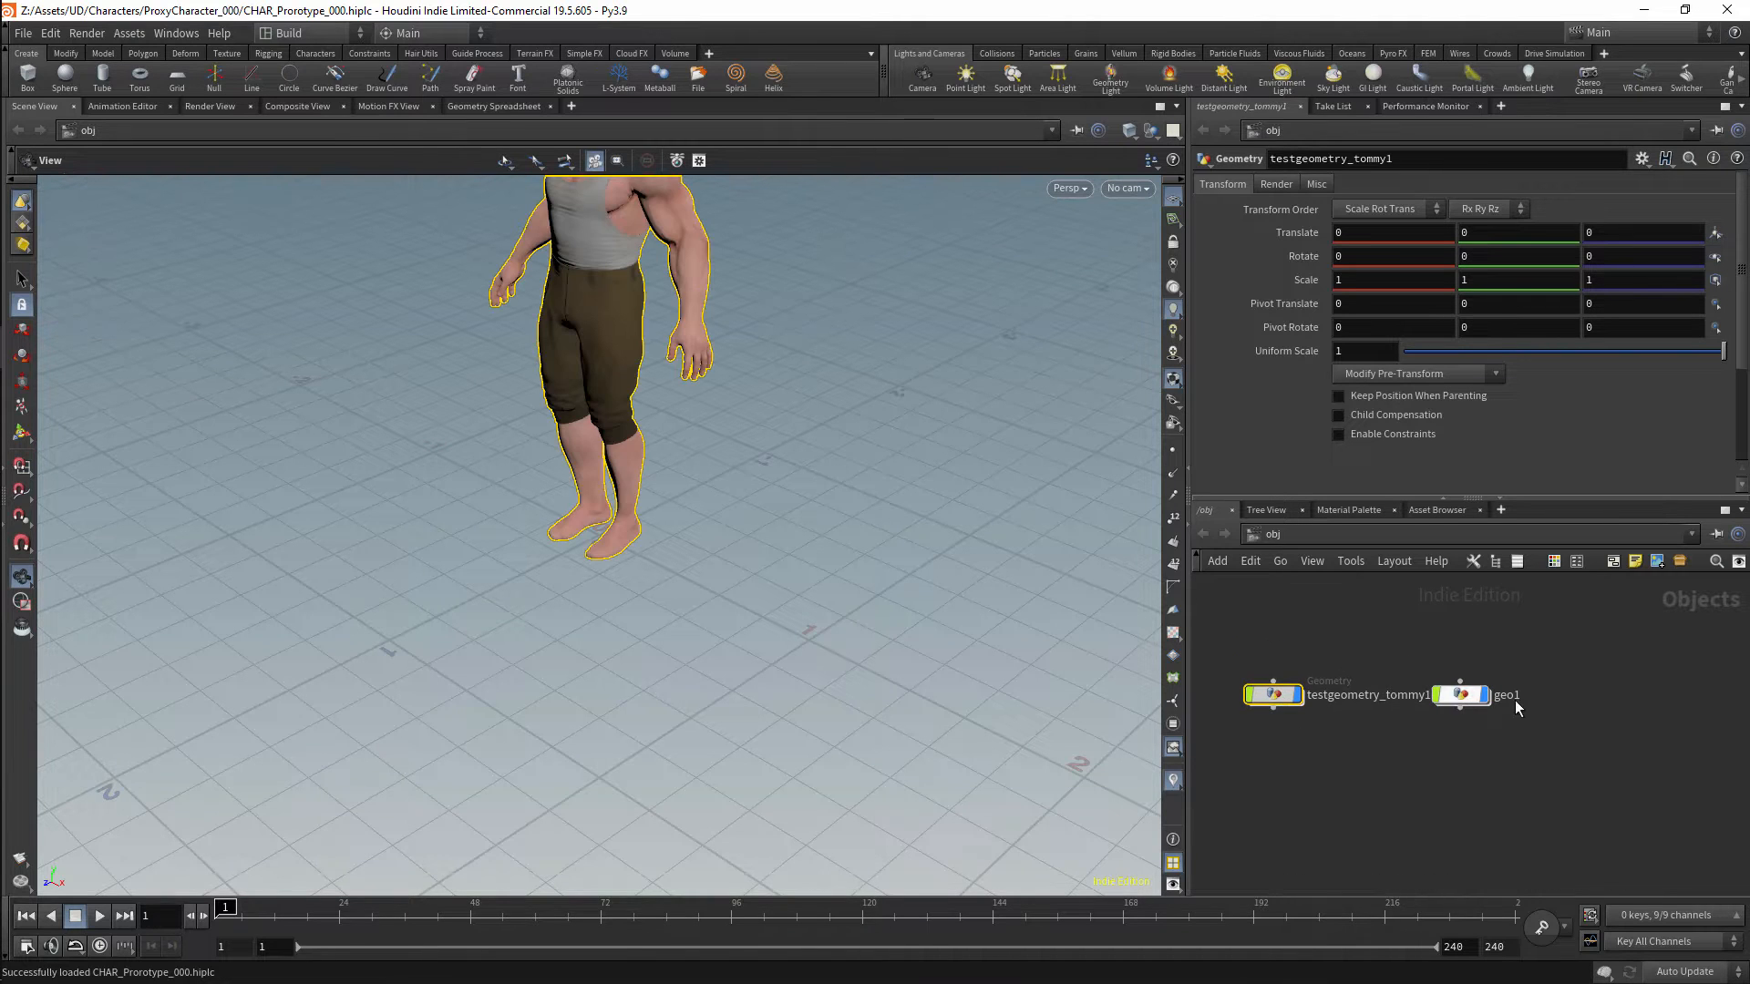
Rename the geo1 object to Proxy000 and space it apart from the Tommy test geometry.
{"action": "double_click", "coordinate": [1516, 696]}
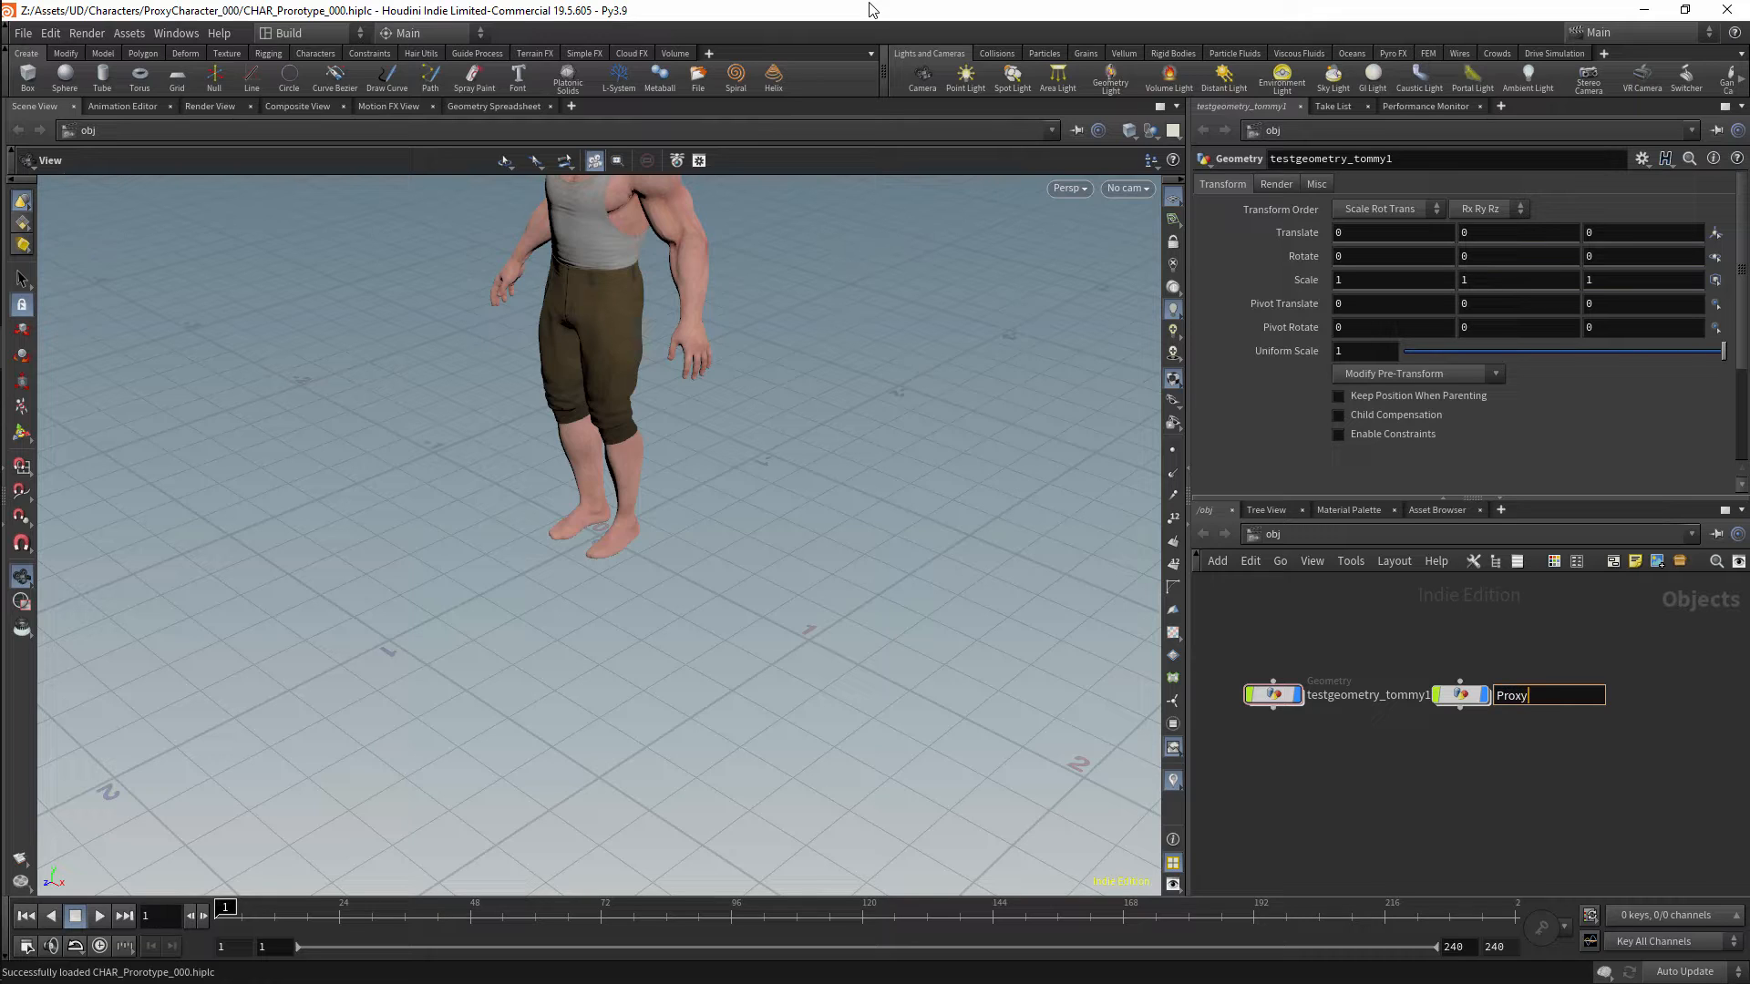
{"action": "key", "text": "Return"}
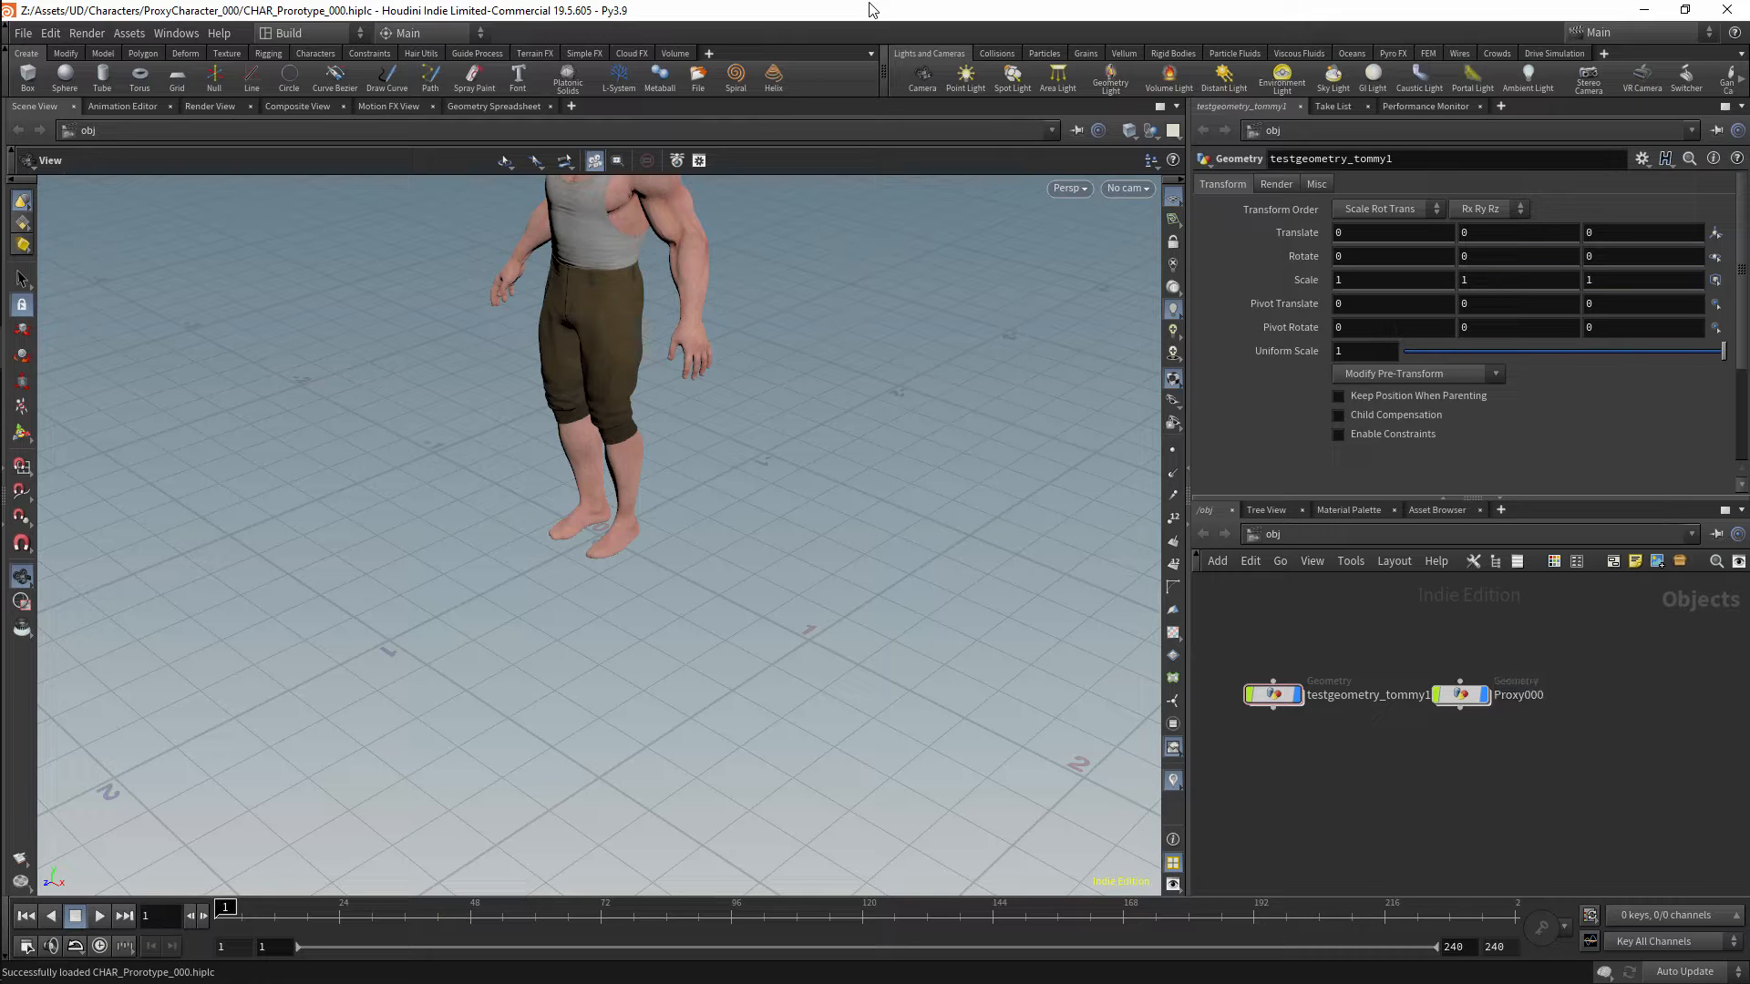
{"action": "left_click_drag", "start_coordinate": [1459, 694], "coordinate": [1484, 694]}
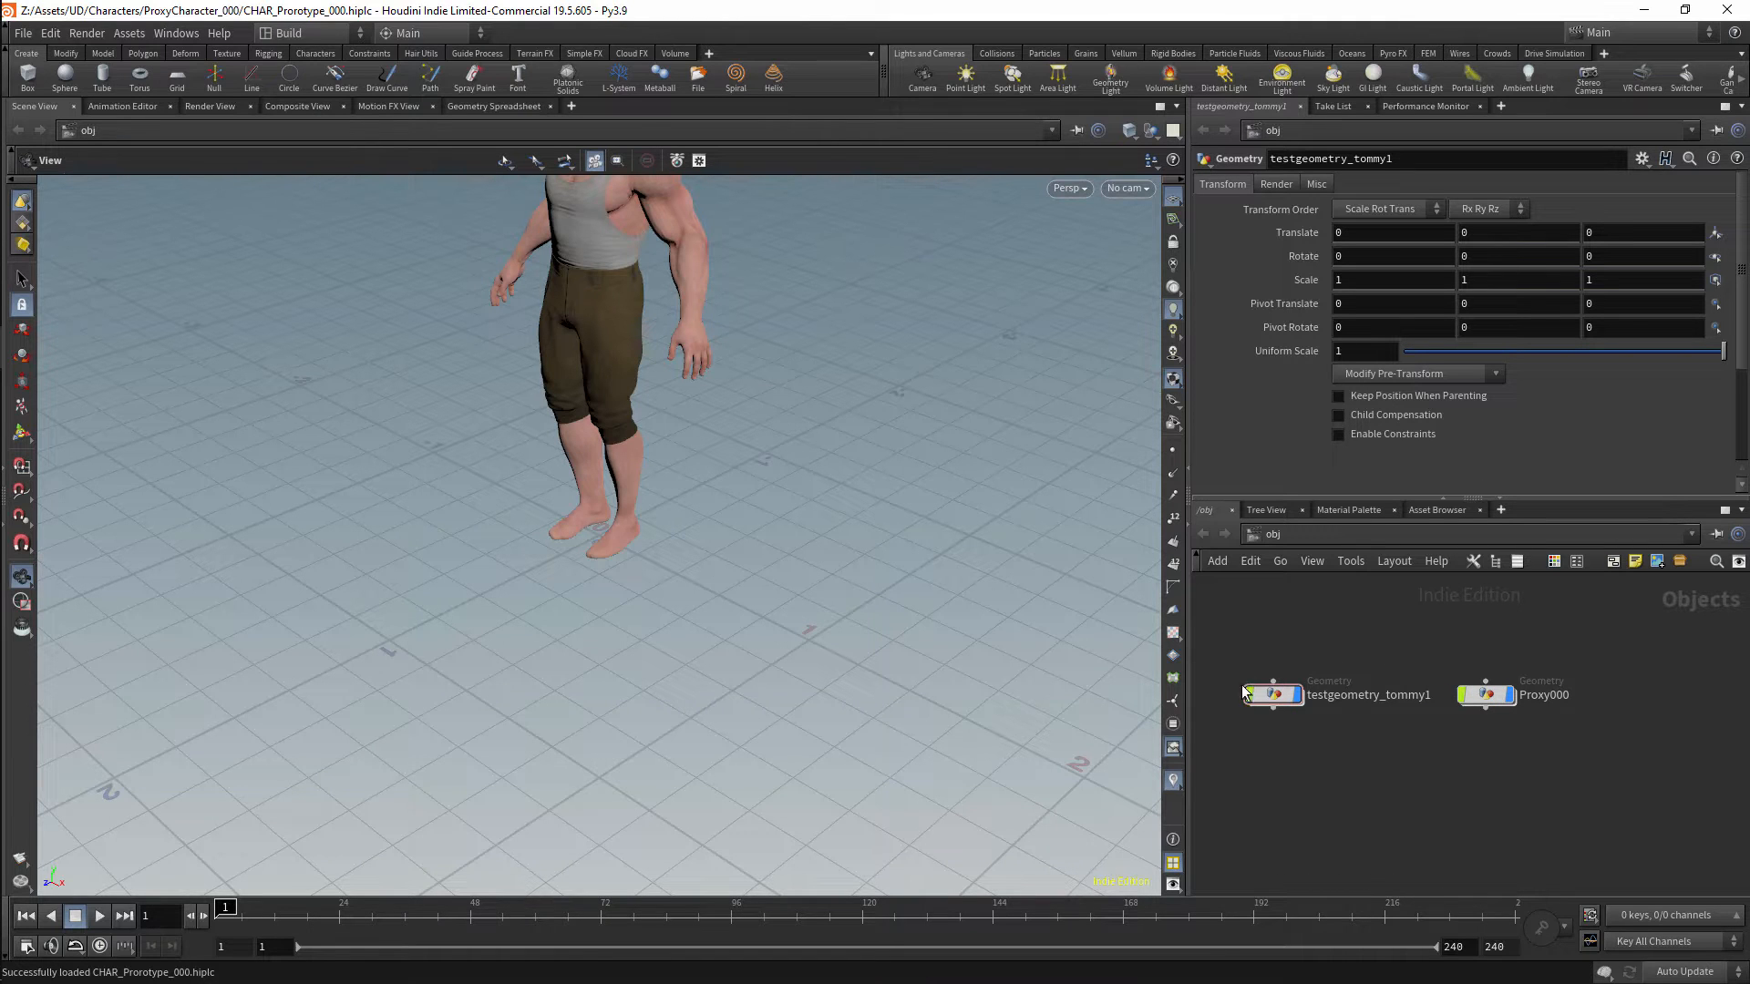
Inside the Proxy000 object, add a Box node with Axis Divisions set to 3 on all three axes.
{"action": "double_click", "coordinate": [1485, 694]}
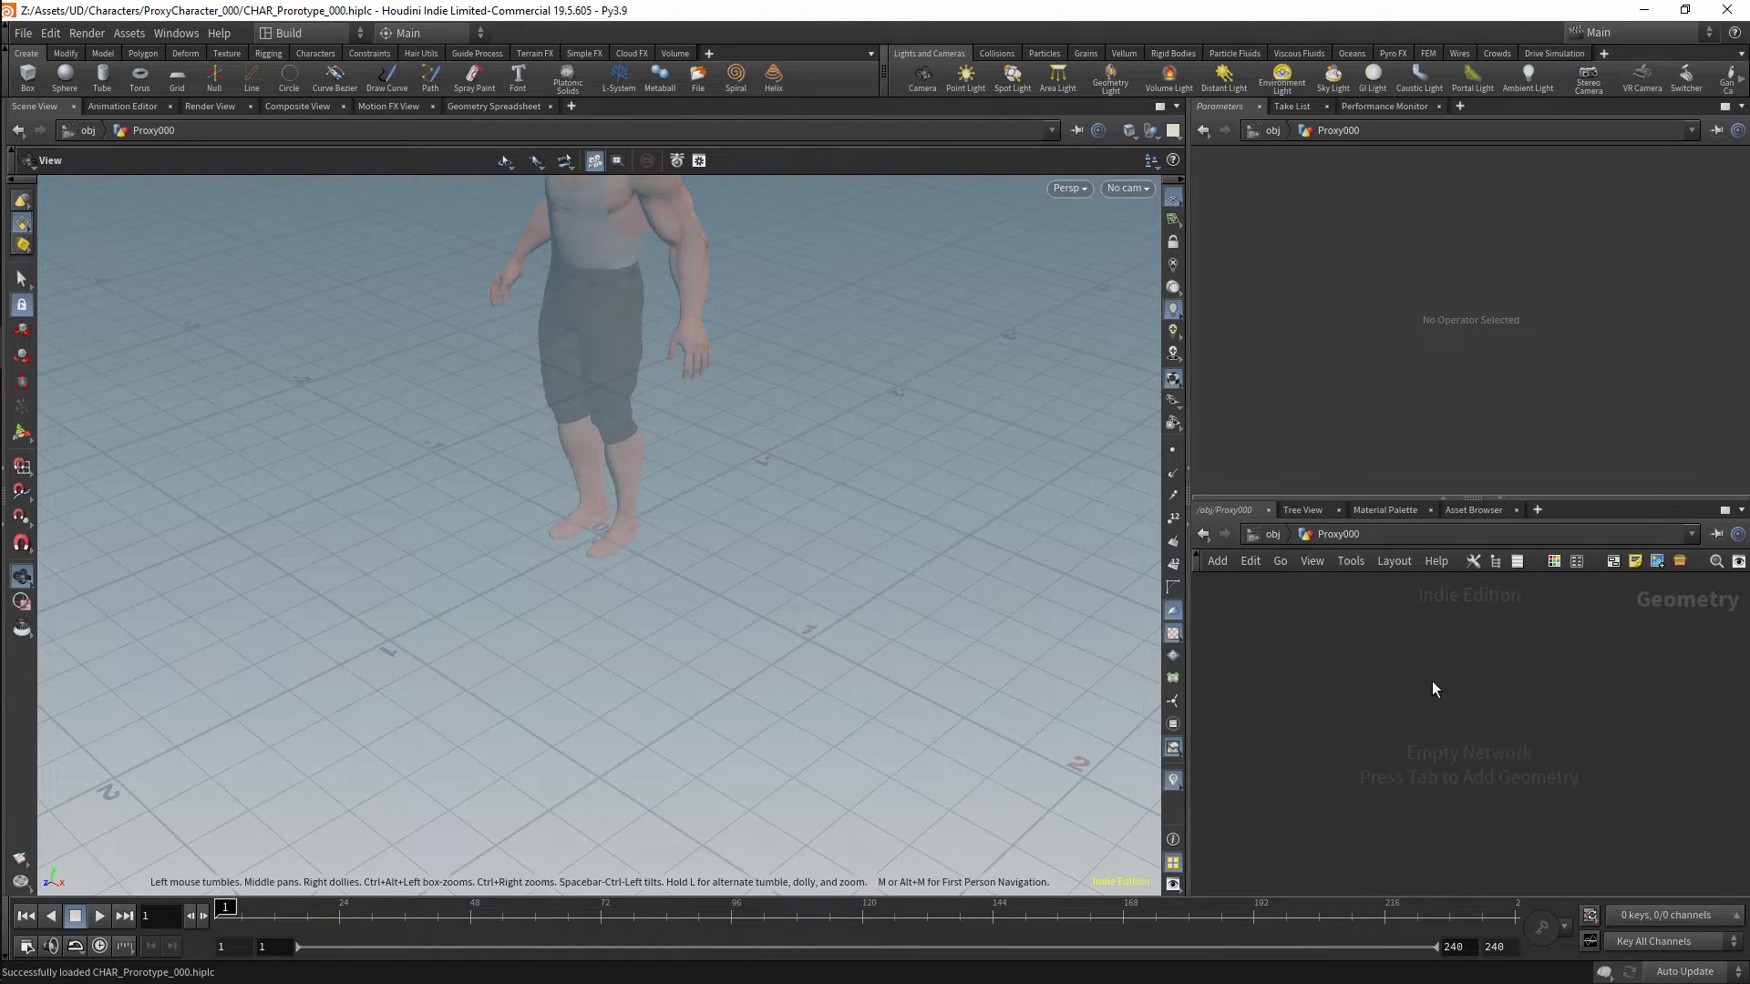
{"action": "mouse_move", "coordinate": [751, 422]}
{"action": "left_mouse_down"}
{"action": "mouse_move", "coordinate": [793, 593]}
{"action": "mouse_move", "coordinate": [770, 538]}
{"action": "mouse_move", "coordinate": [711, 543]}
{"action": "mouse_move", "coordinate": [729, 443]}
{"action": "left_mouse_up"}
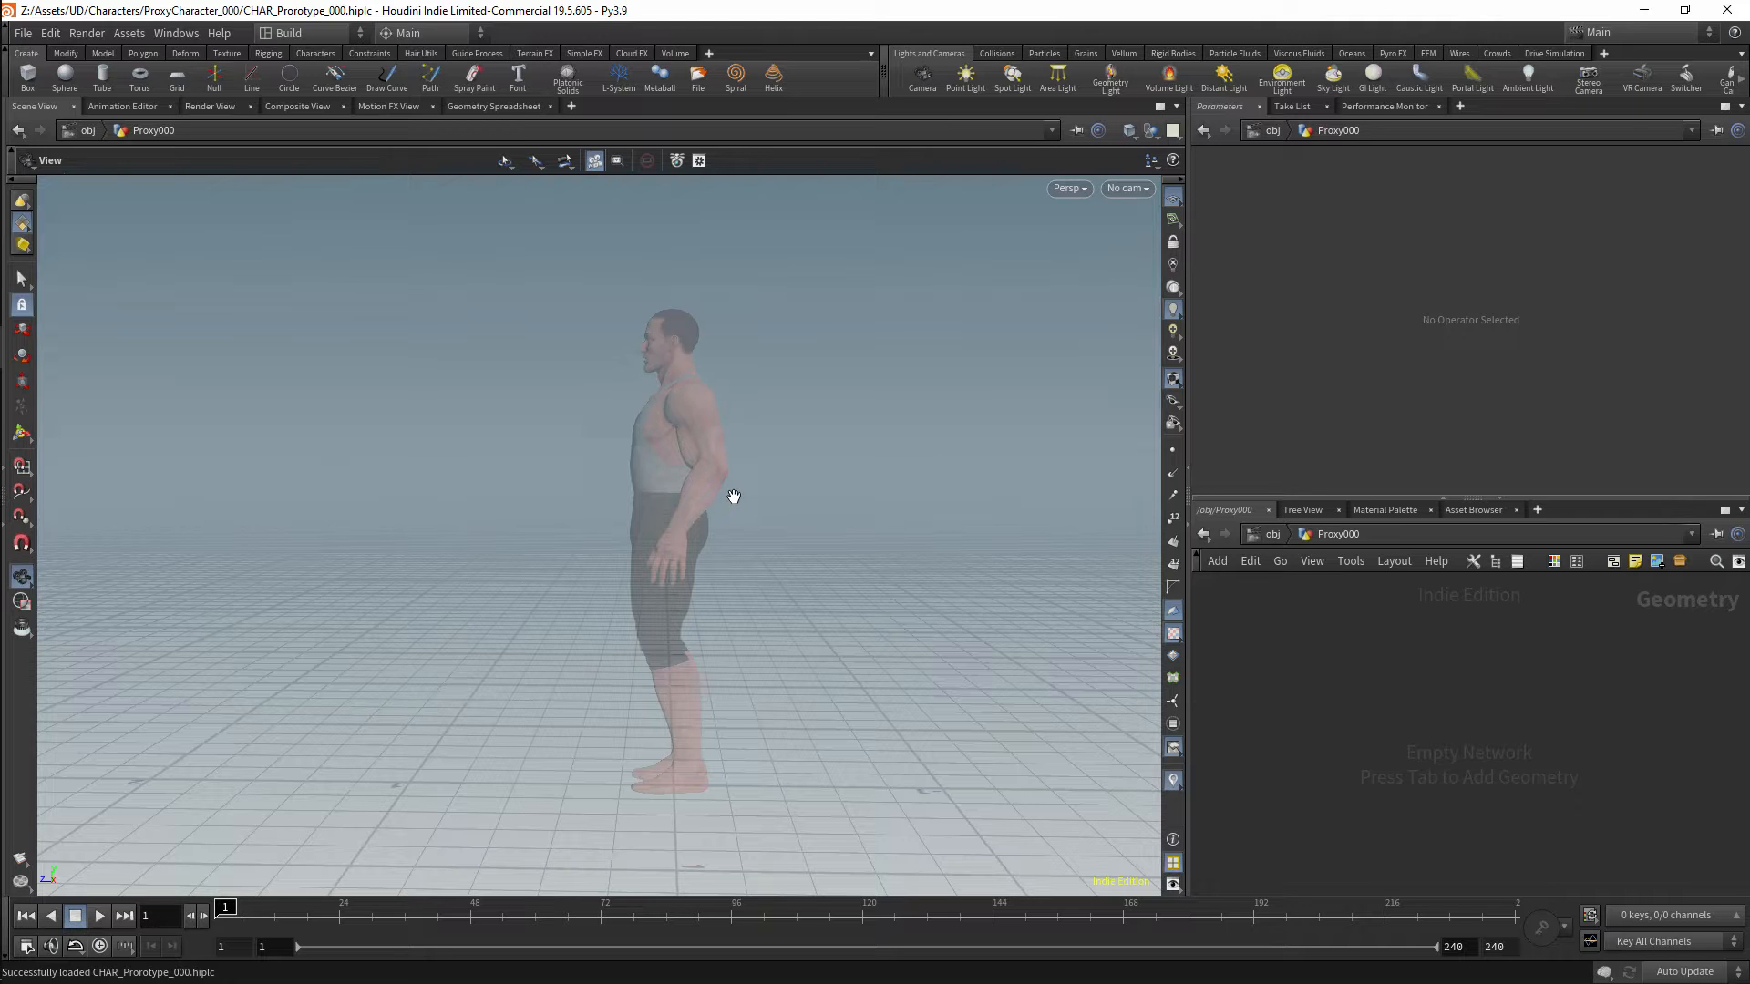
{"action": "left_click_drag", "start_coordinate": [736, 431], "coordinate": [687, 342]}
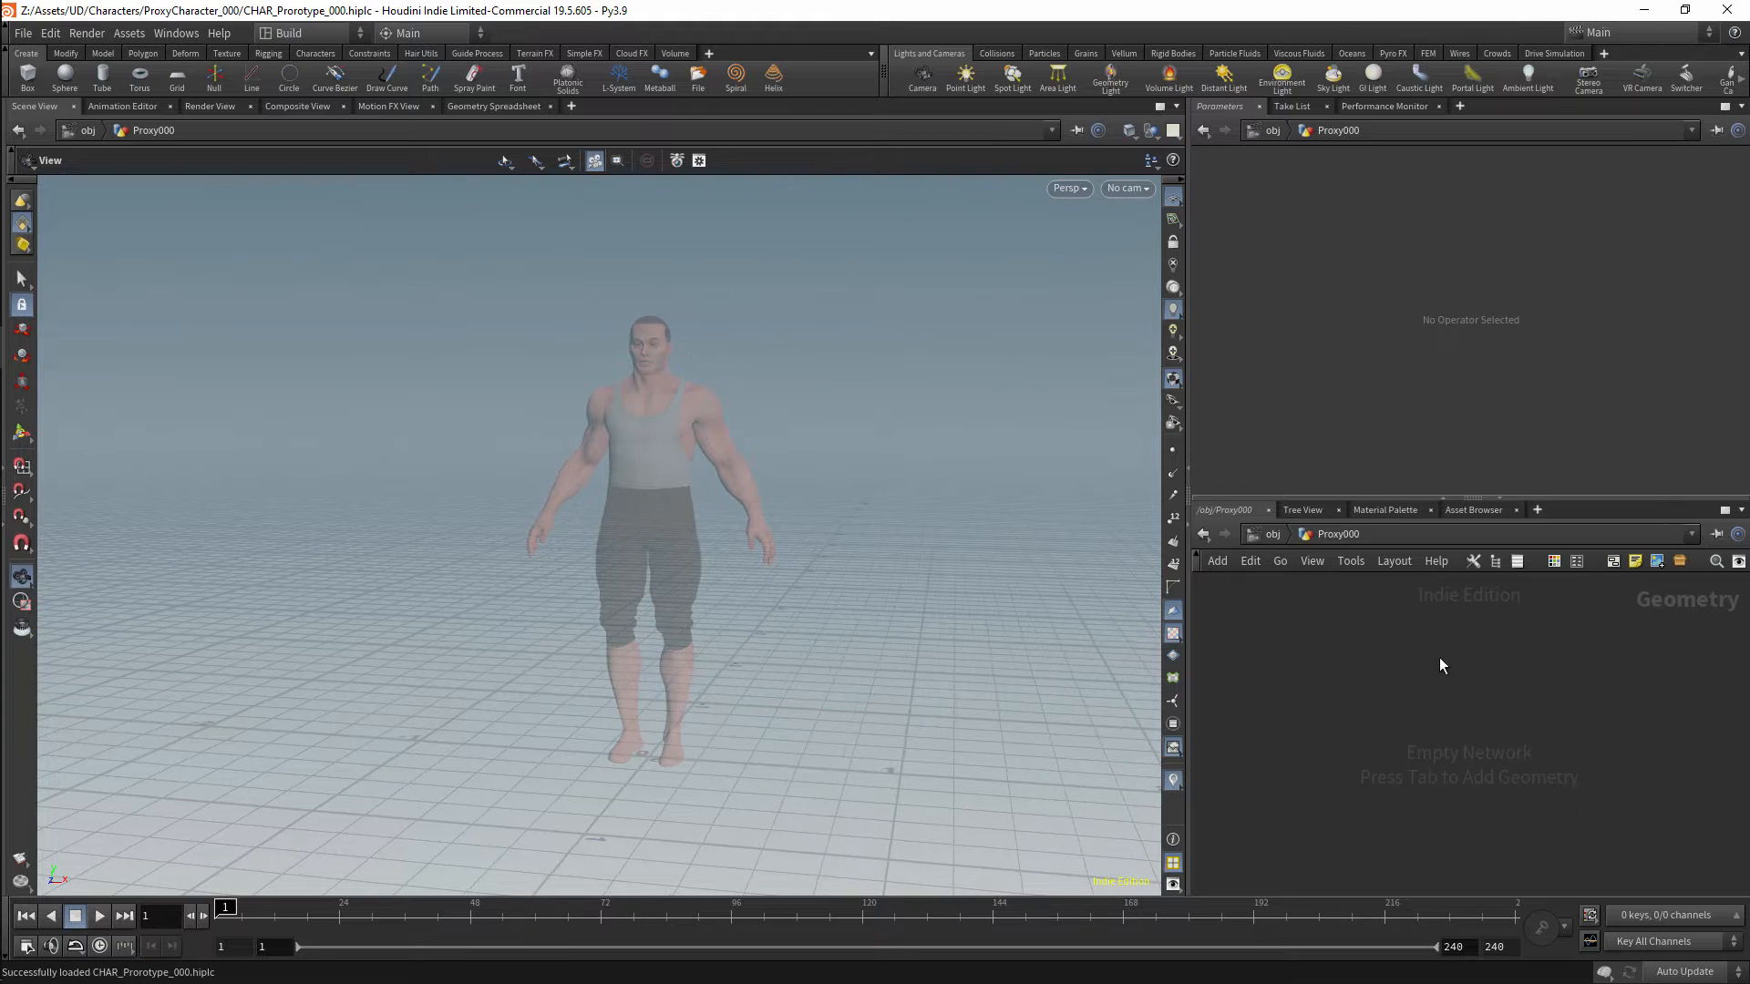
{"action": "key", "text": "Tab"}
{"action": "type", "text": "file"}
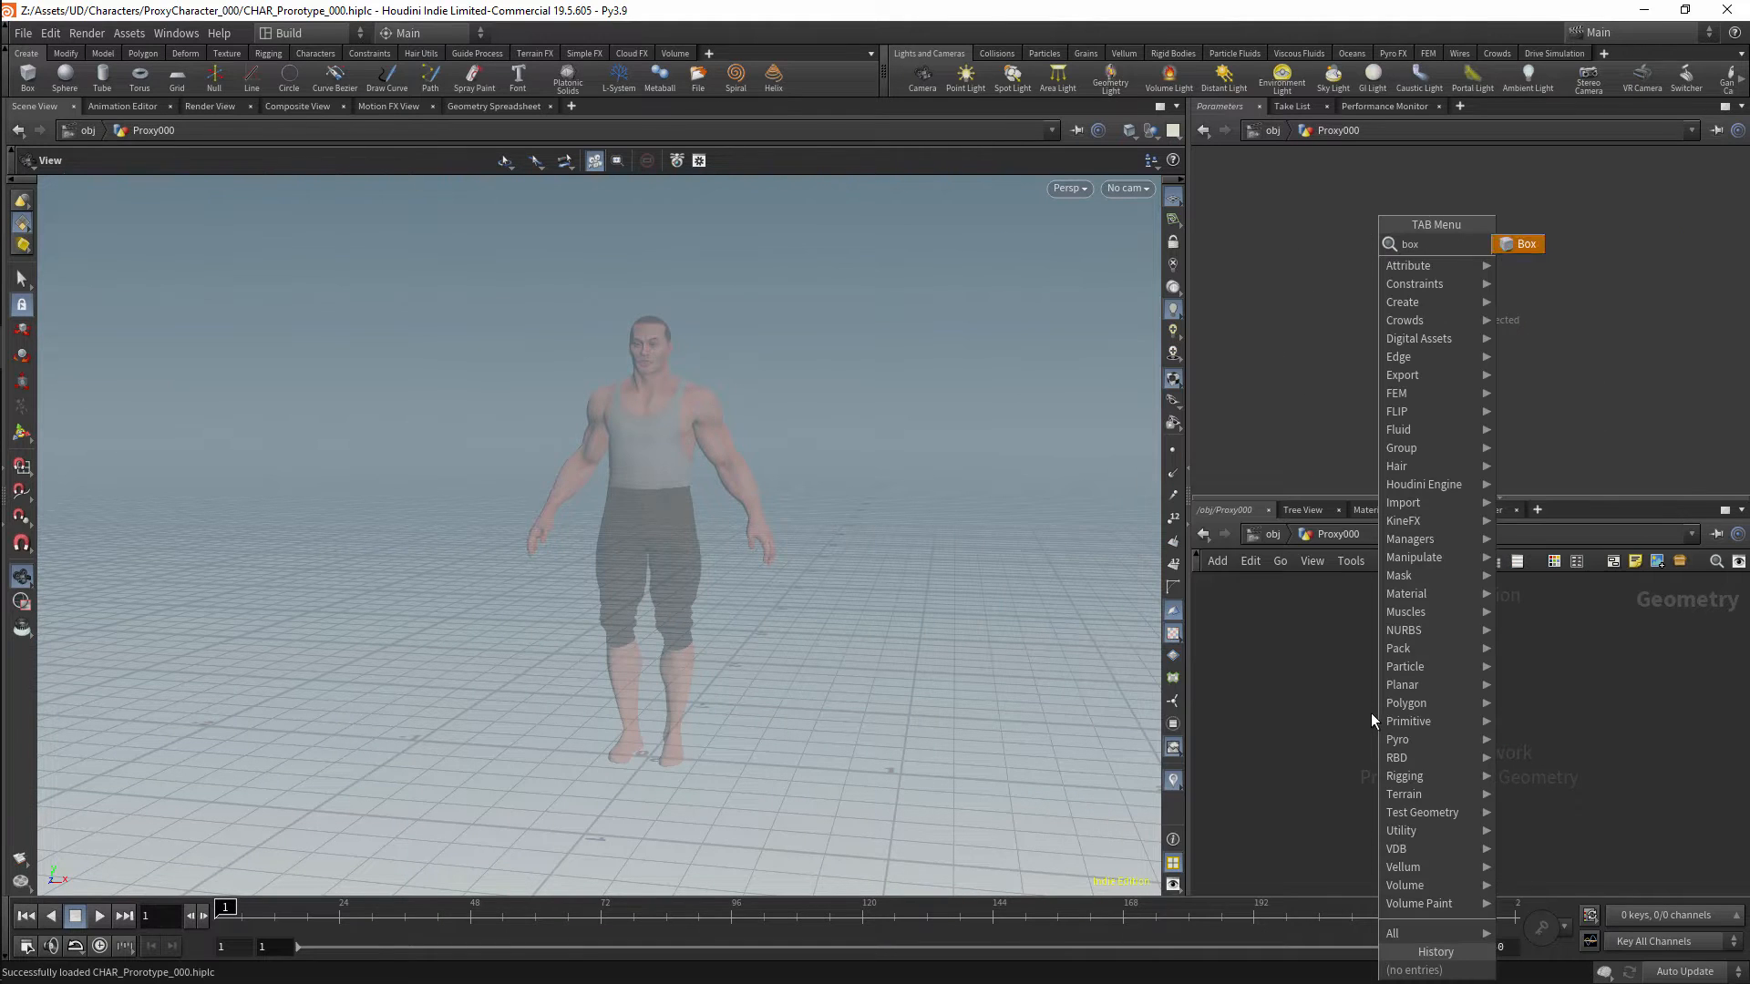
{"action": "key", "text": "Return"}
{"action": "left_click", "coordinate": [1371, 712]}
{"action": "left_click_drag", "start_coordinate": [911, 656], "coordinate": [820, 656]}
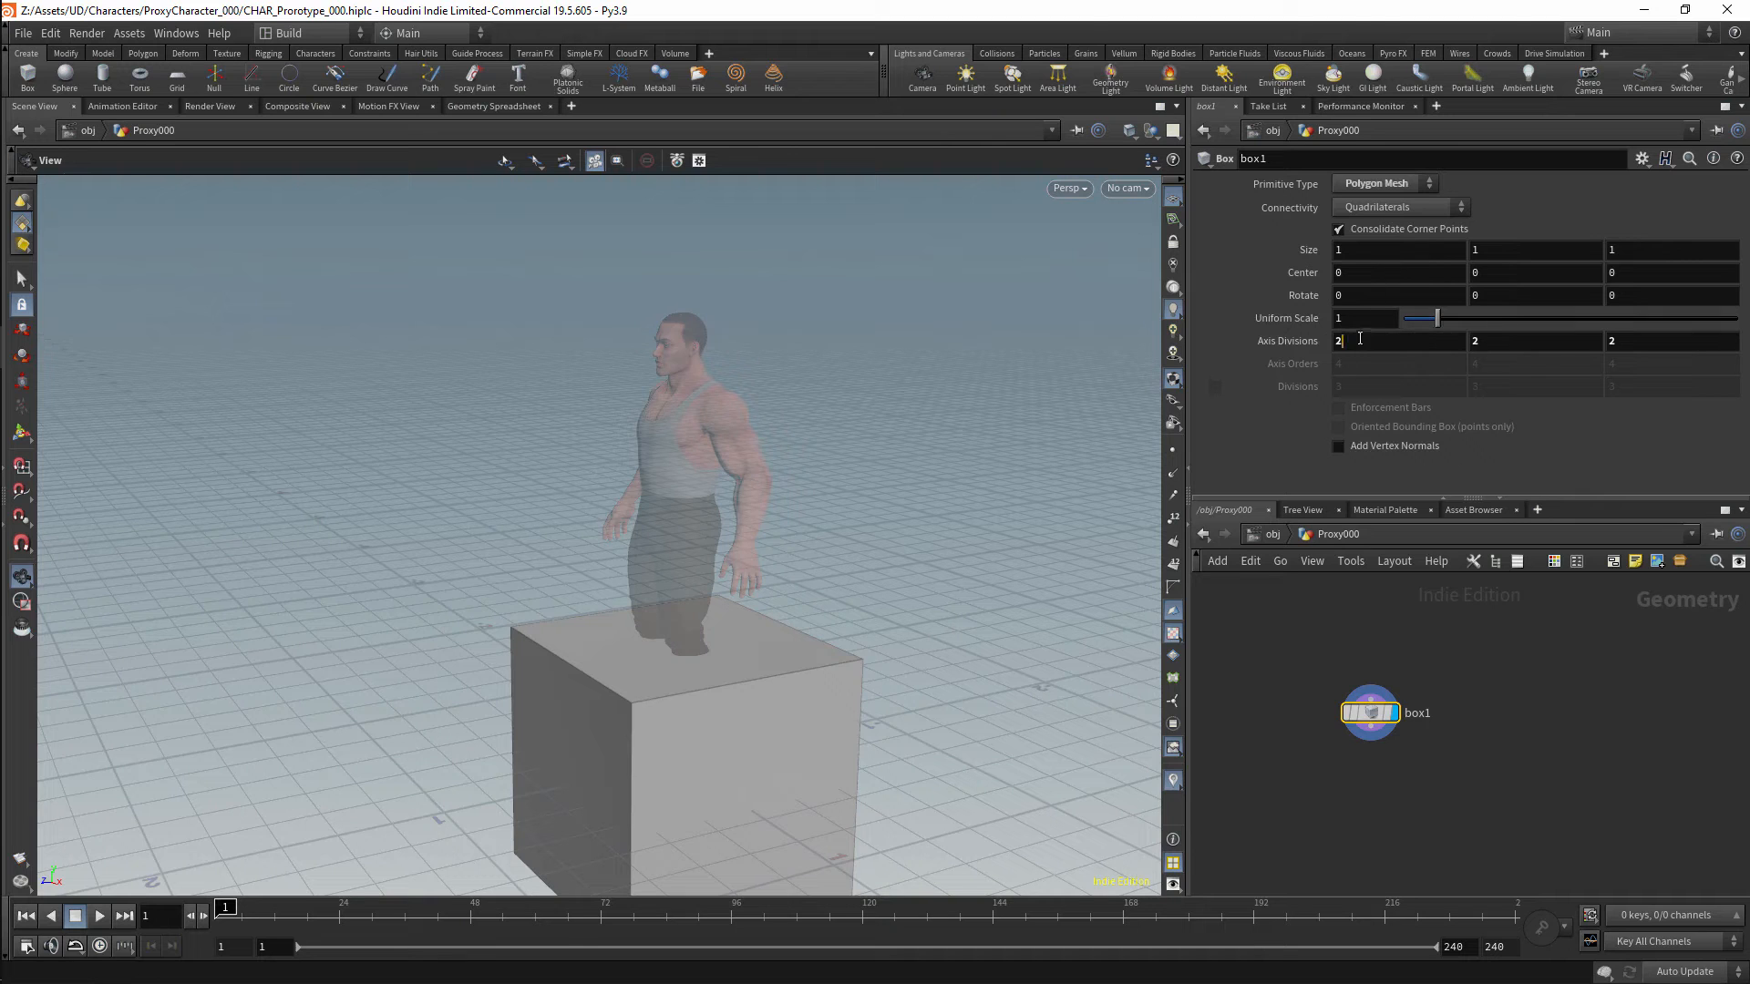
{"action": "key", "text": "Return"}
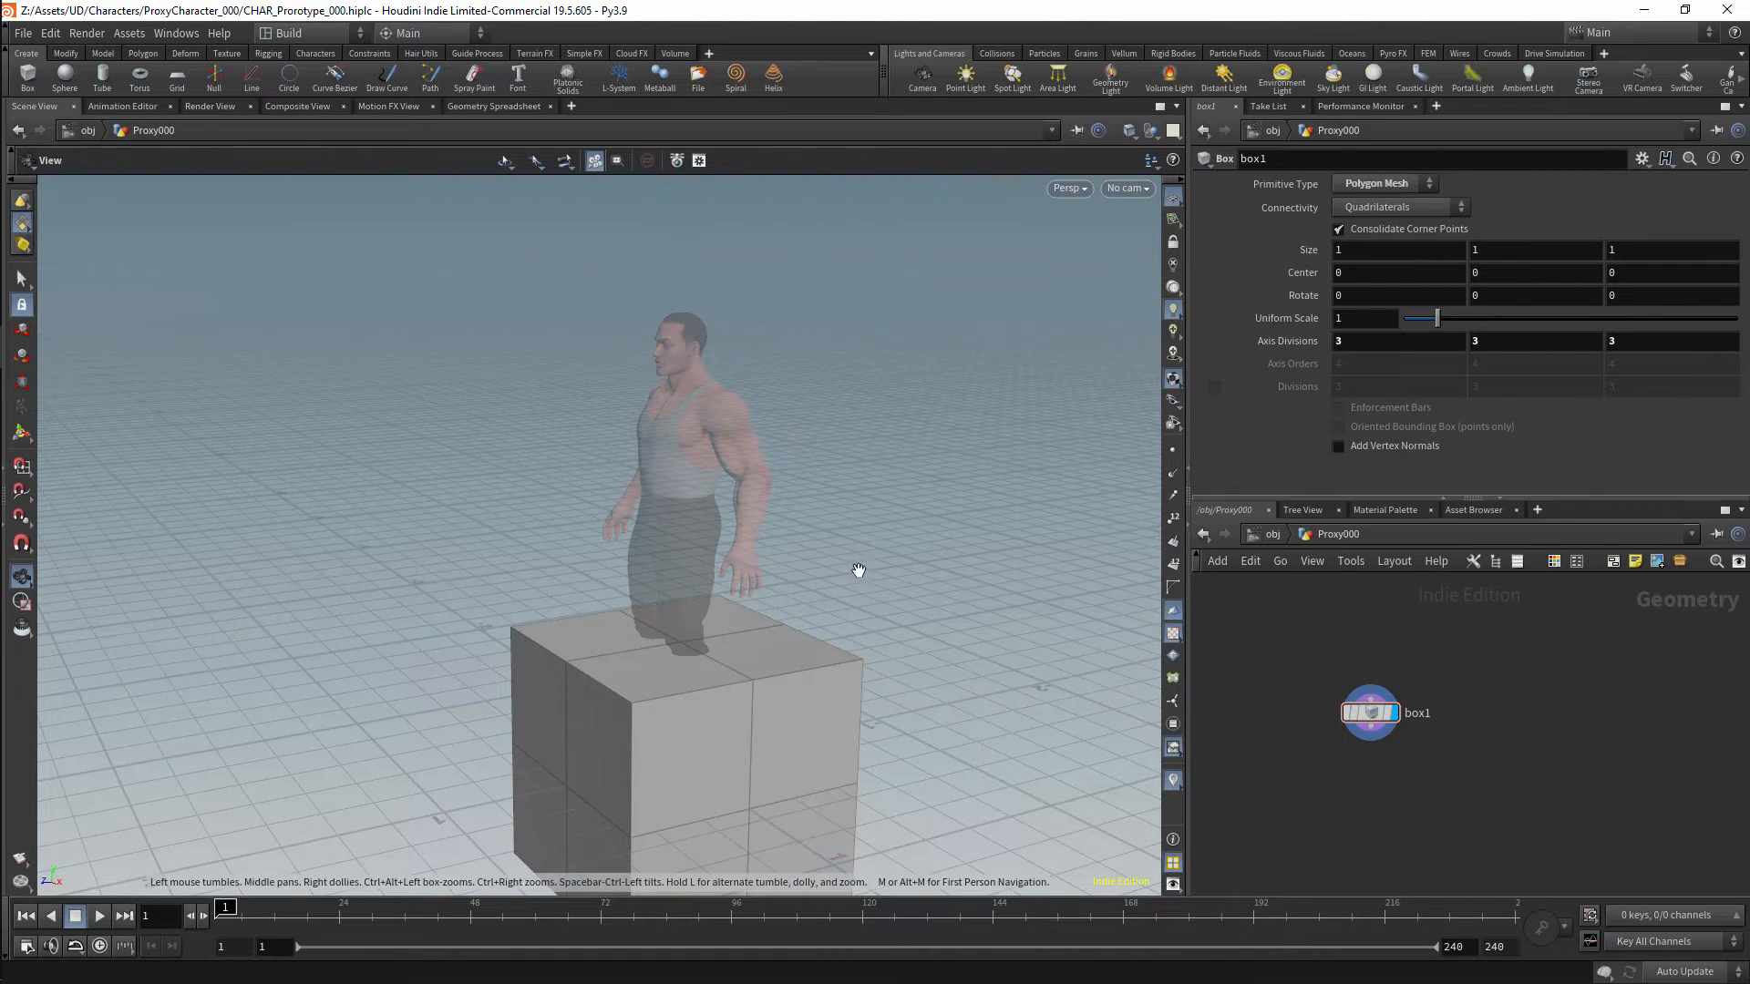
Raise the box to the character's head and fit it in side view, about 0.213 high and 0.179 deep.
{"action": "left_click_drag", "start_coordinate": [857, 567], "coordinate": [881, 621]}
{"action": "key", "text": "Return"}
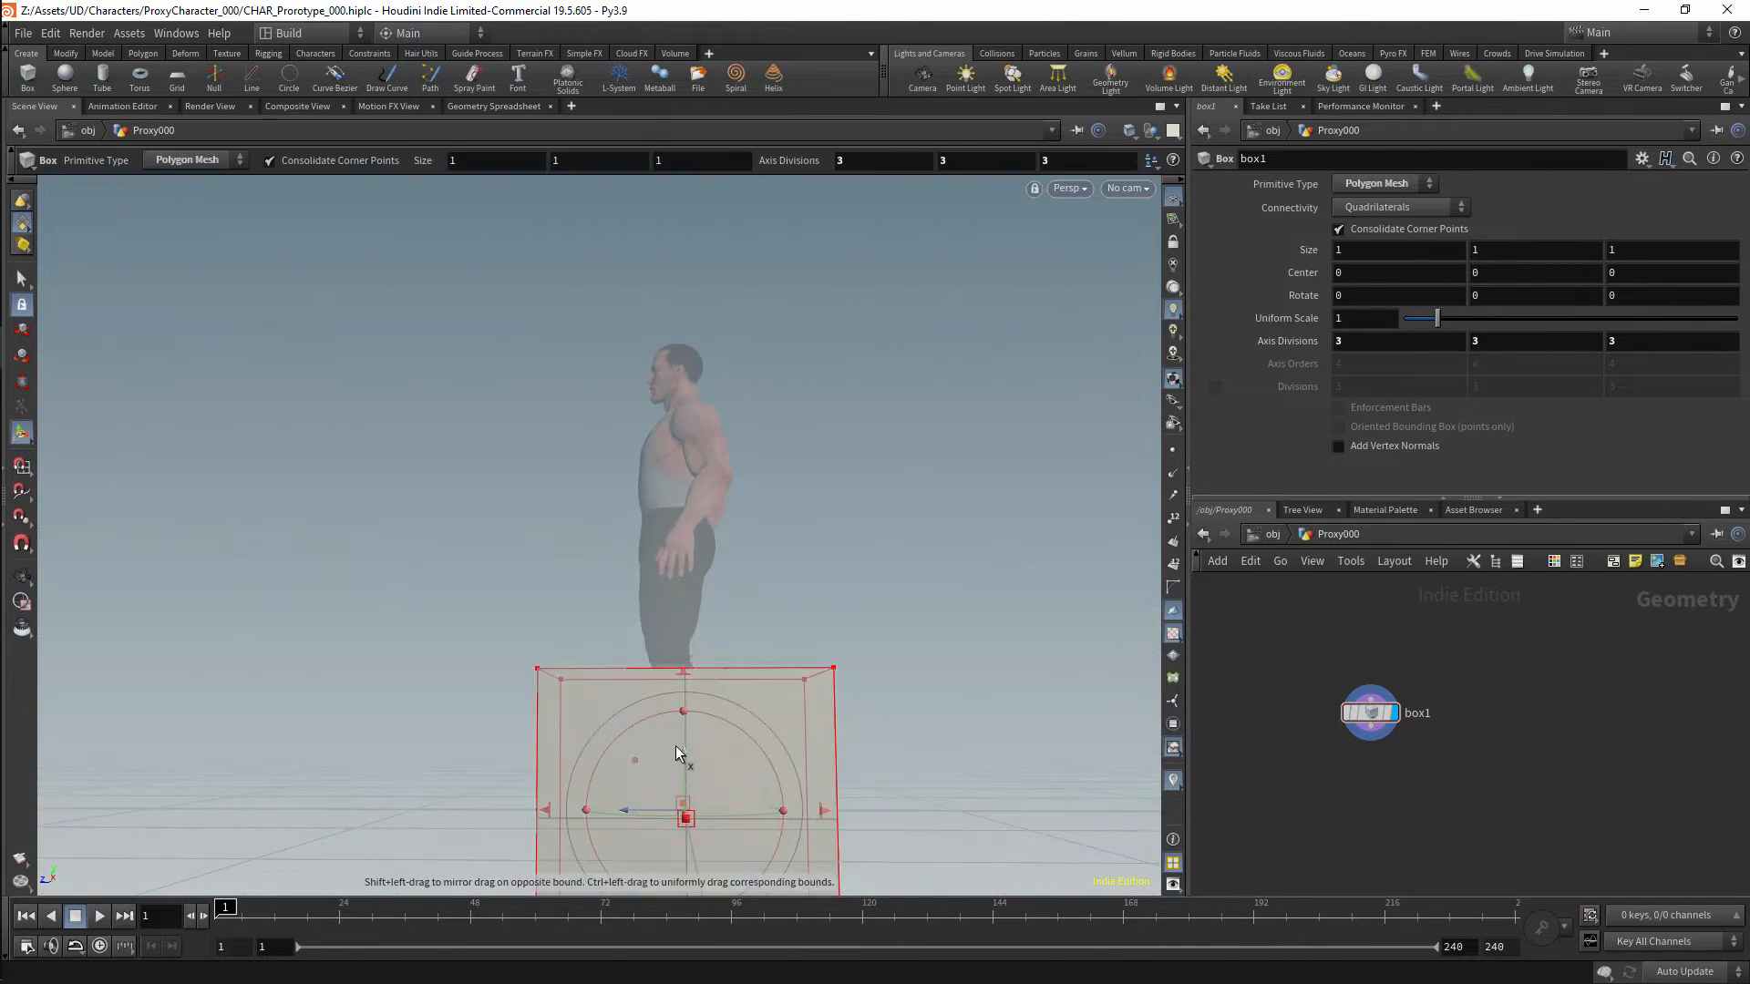
{"action": "left_click_drag", "start_coordinate": [675, 745], "coordinate": [708, 485]}
{"action": "key", "text": "Escape"}
{"action": "key", "text": "ctrl+4"}
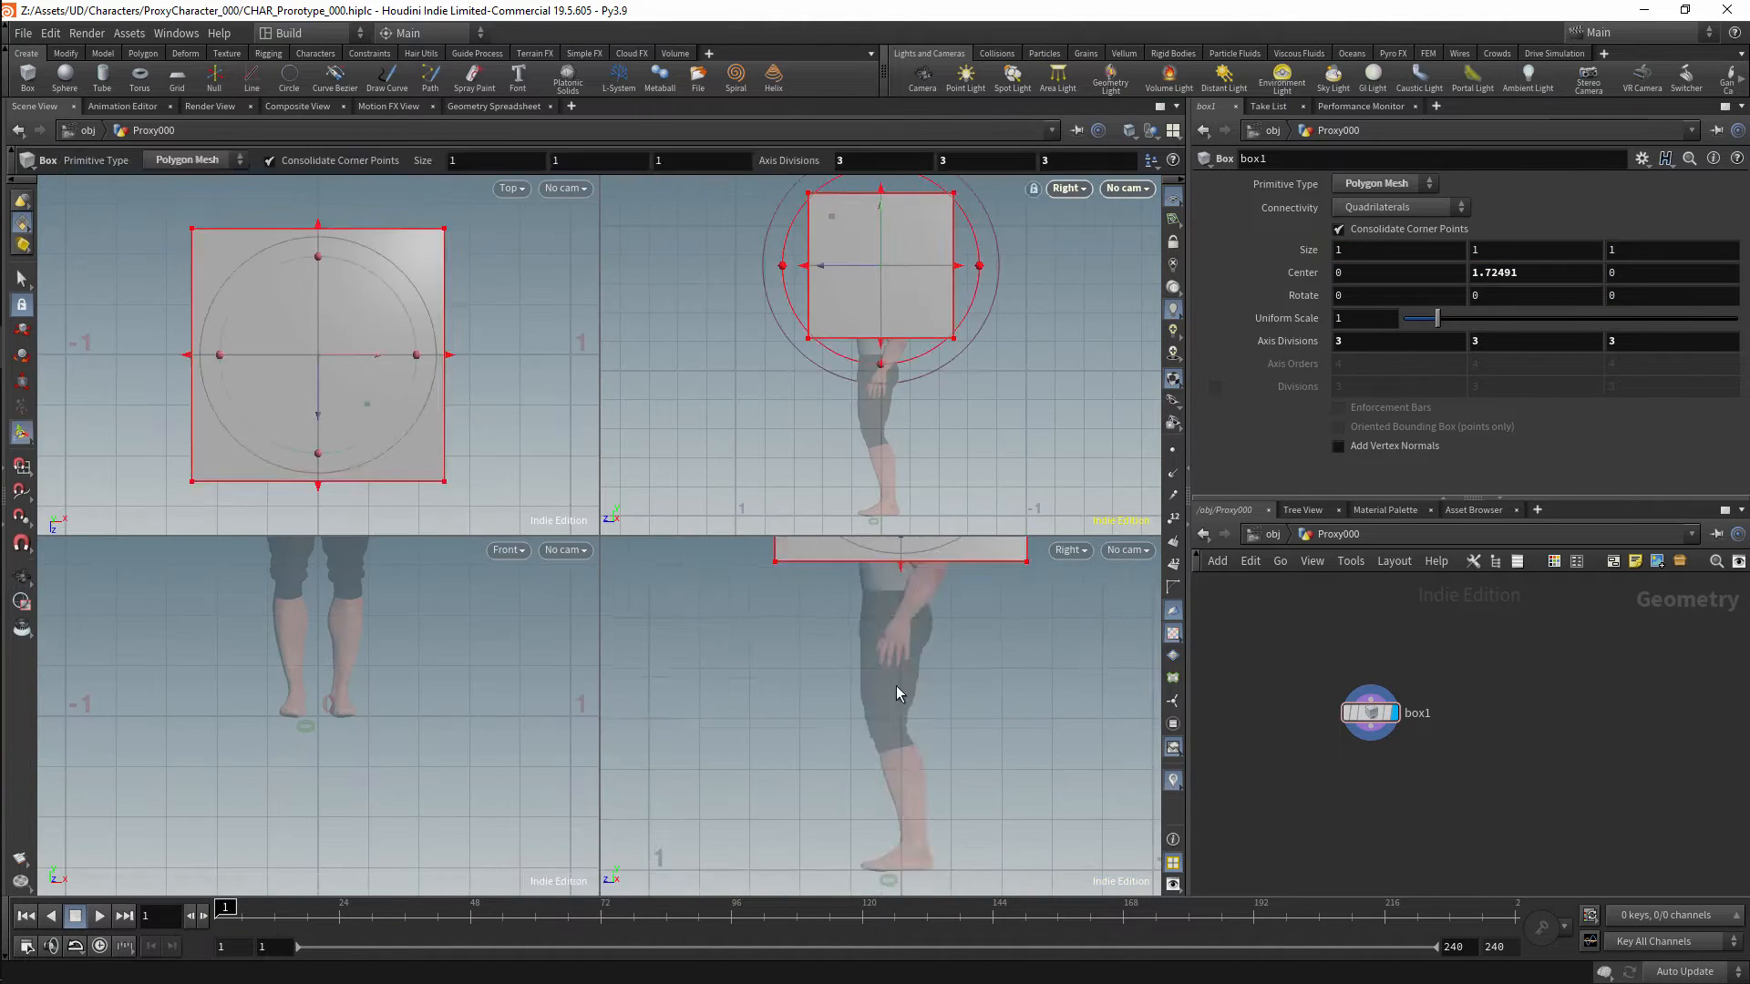
{"action": "key", "text": "h"}
{"action": "key", "text": "Return"}
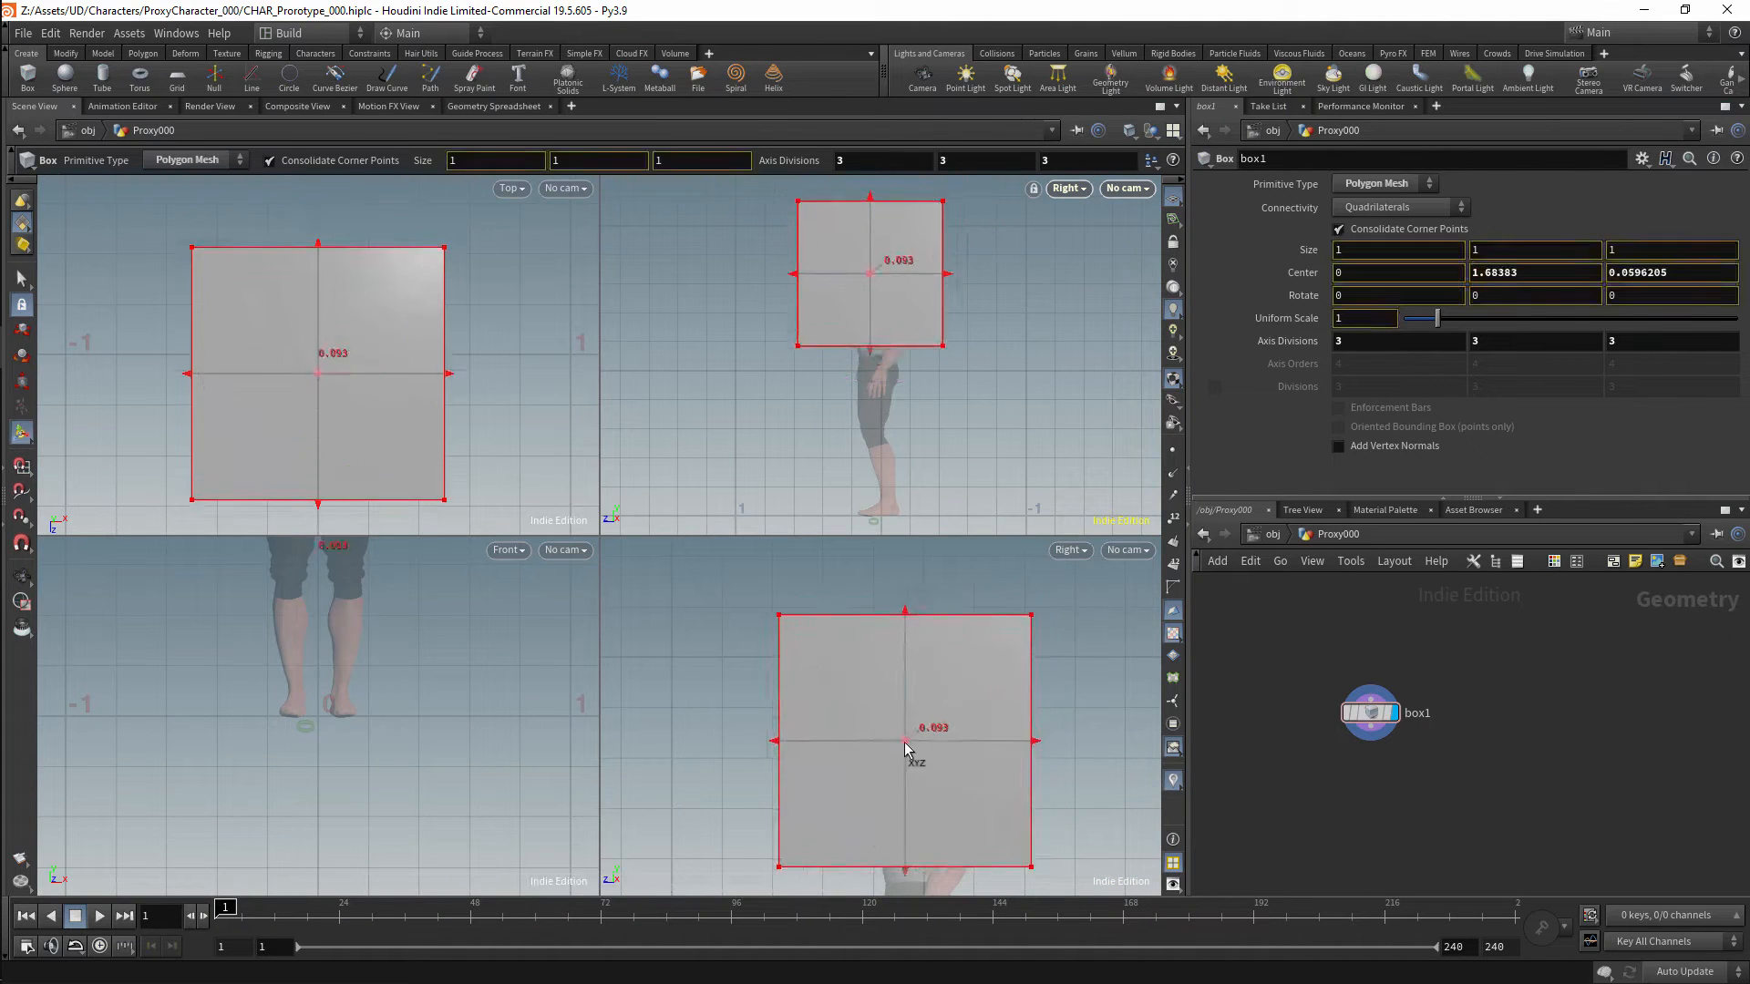
{"action": "left_click_drag", "start_coordinate": [1049, 602], "coordinate": [938, 765]}
{"action": "key", "text": "f"}
{"action": "left_click_drag", "start_coordinate": [848, 714], "coordinate": [981, 703]}
Try adding a PolyDraw node after the box and moving the head's front corner points in side view with the brush.
{"action": "key", "text": "Tab"}
{"action": "type", "text": "pol"}
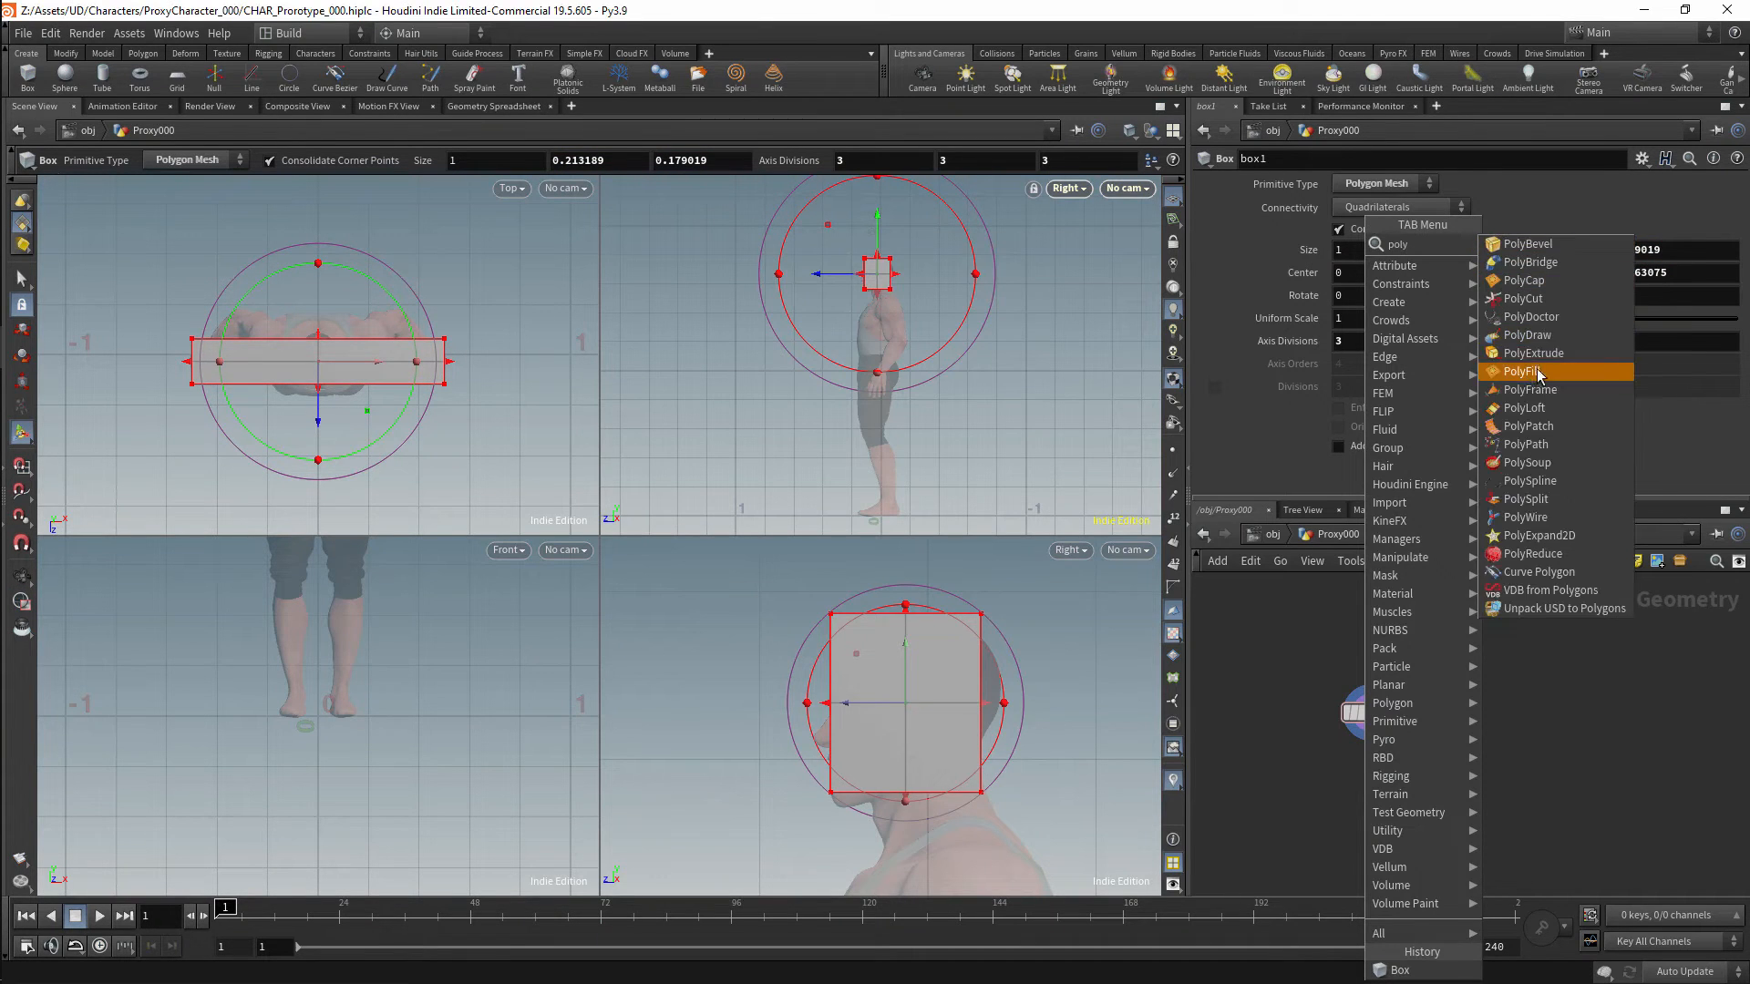
{"action": "left_click", "coordinate": [1422, 375]}
{"action": "left_click", "coordinate": [213, 161]}
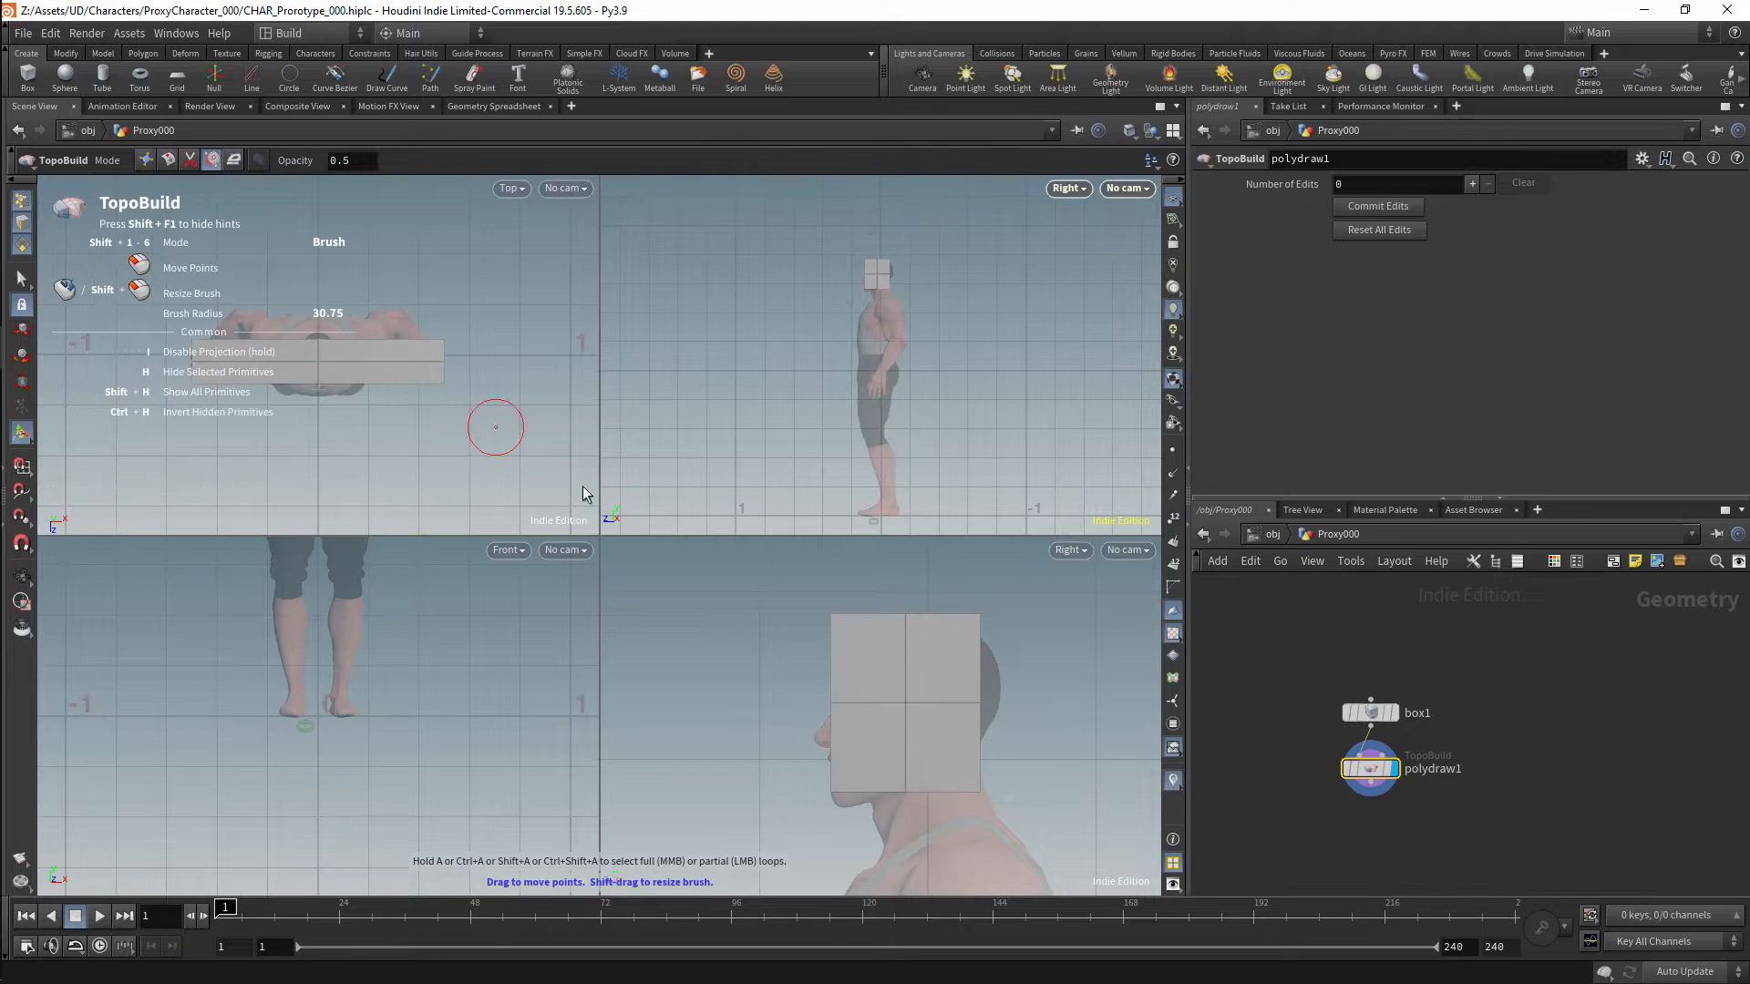
{"action": "left_click_drag", "start_coordinate": [839, 779], "coordinate": [846, 772]}
{"action": "left_click_drag", "start_coordinate": [832, 623], "coordinate": [835, 627]}
{"action": "right_click_drag", "start_coordinate": [886, 647], "coordinate": [847, 701], "text": "alt"}
{"action": "left_click_drag", "start_coordinate": [805, 726], "coordinate": [807, 726]}
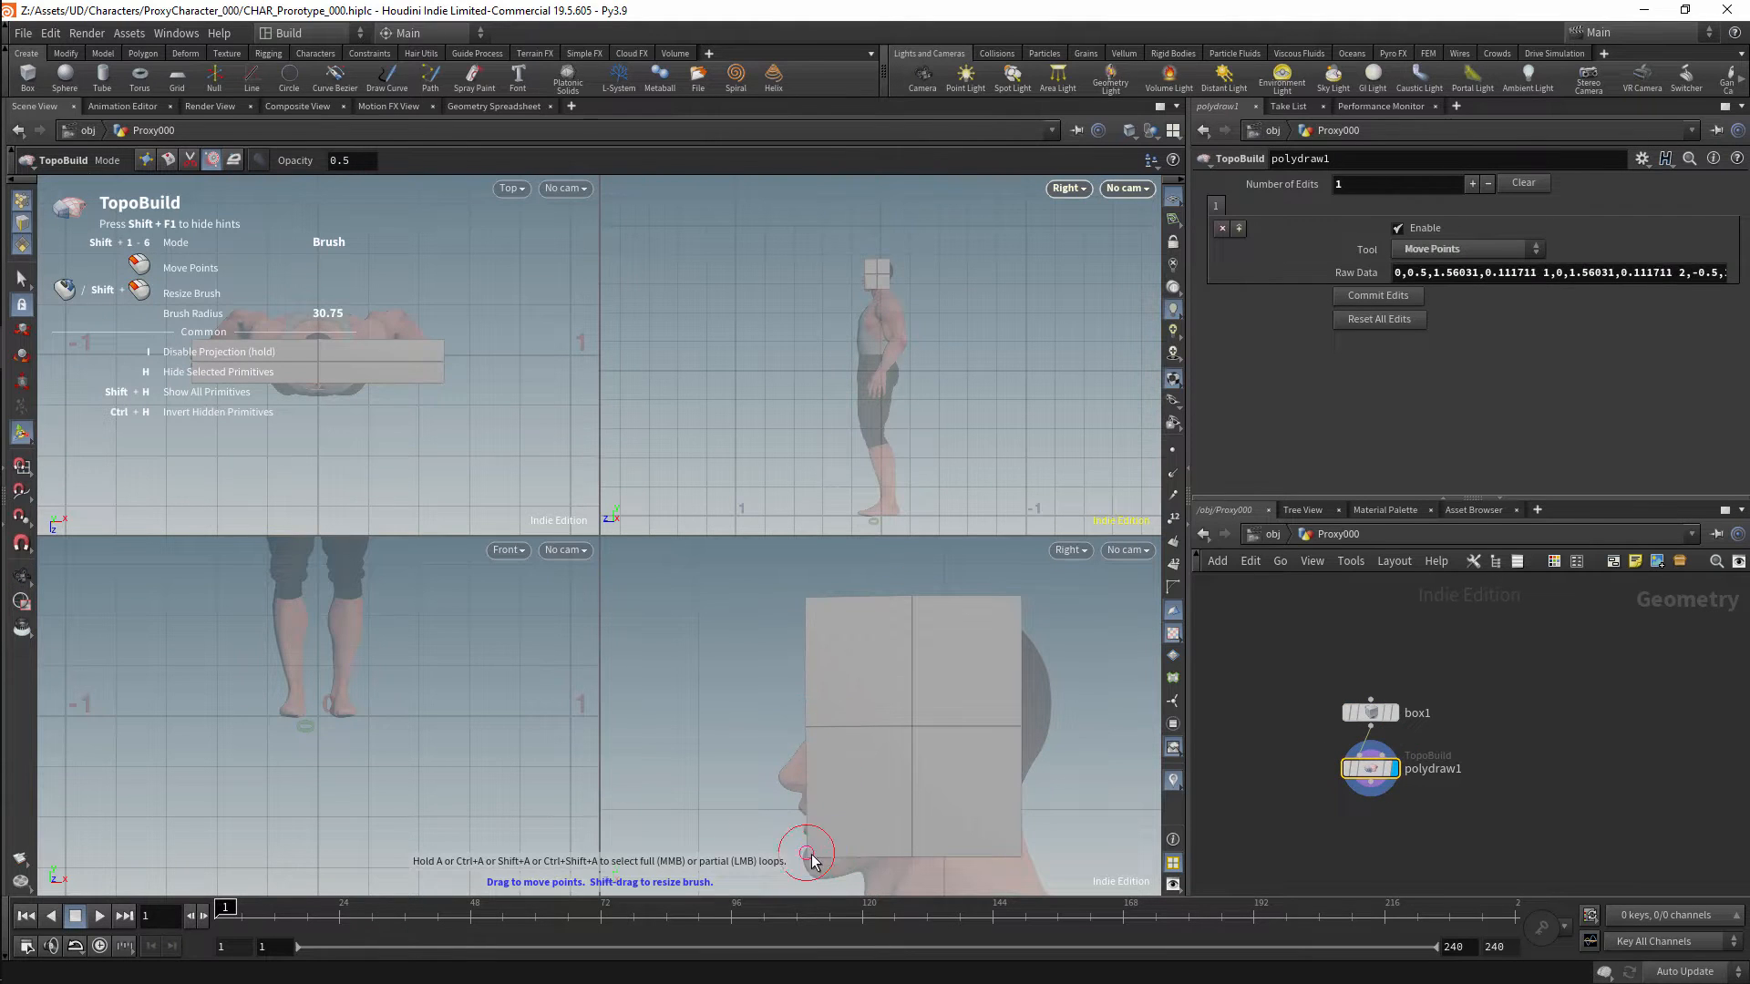
{"action": "left_click_drag", "start_coordinate": [806, 856], "coordinate": [806, 601]}
{"action": "key", "text": "shift+5"}
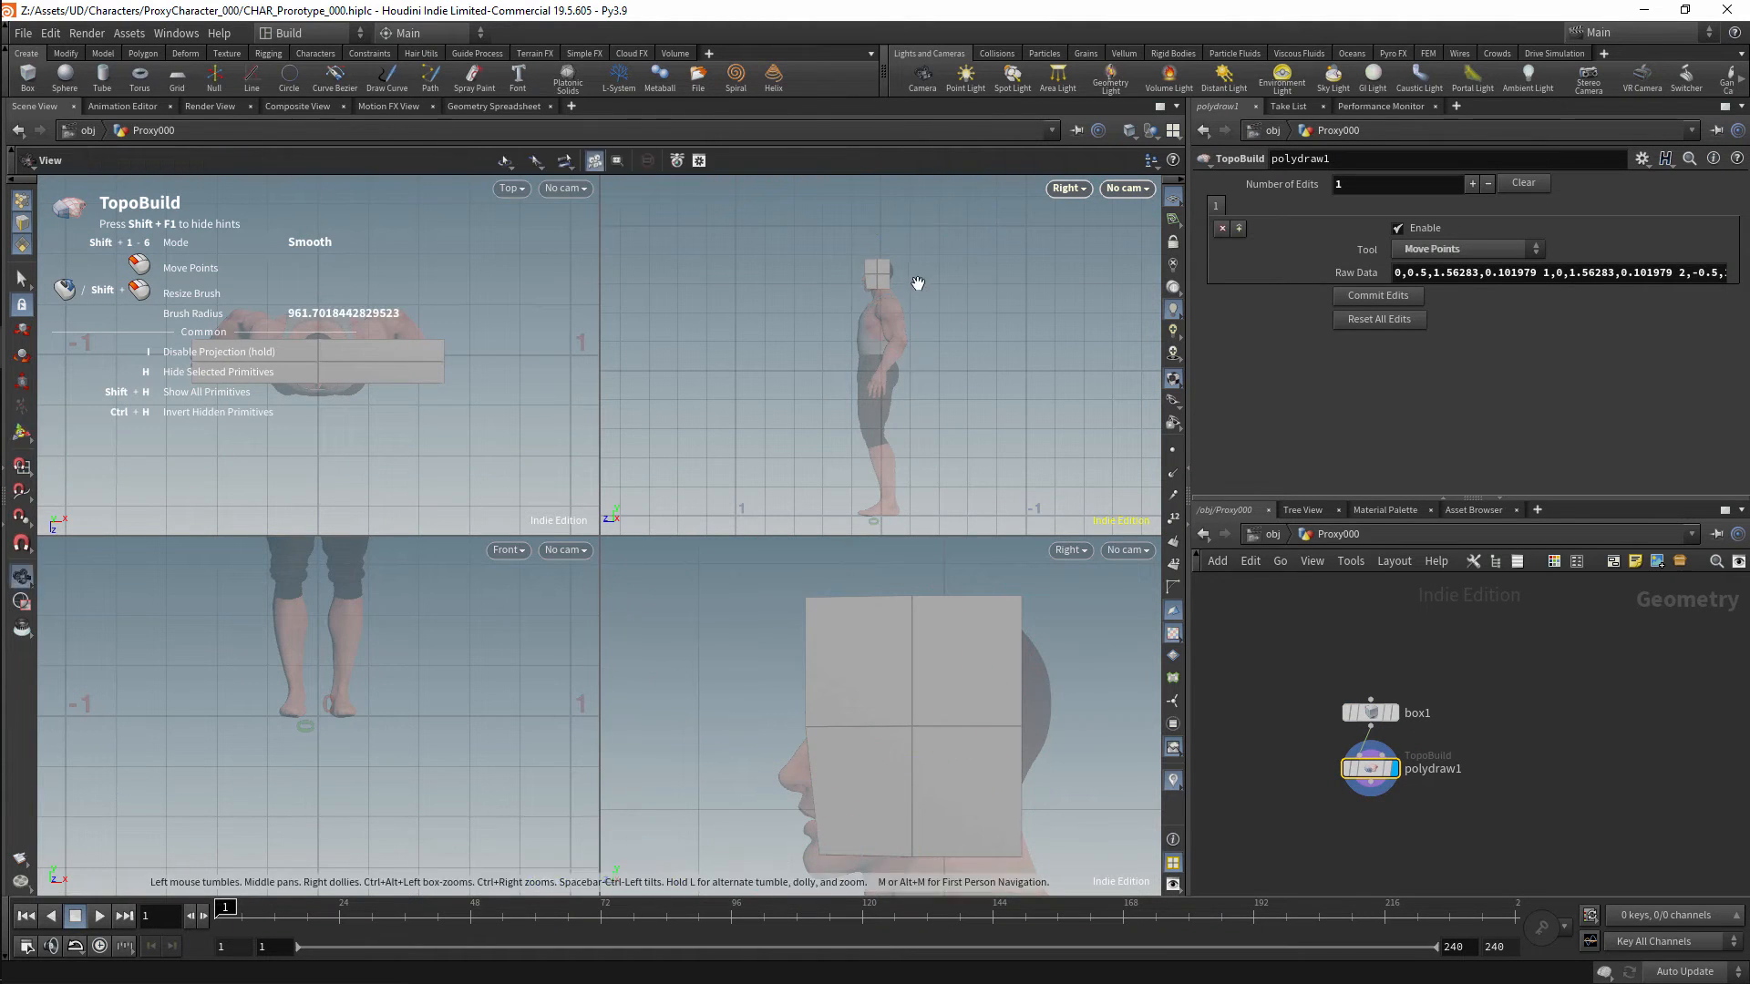
Narrow the head box to about 0.153 wide and delete the PolyDraw node beneath it.
{"action": "key", "text": "space+1"}
{"action": "left_click_drag", "start_coordinate": [921, 284], "coordinate": [929, 341], "text": "alt"}
{"action": "left_click", "coordinate": [1370, 712]}
{"action": "key", "text": "ctrl+z"}
{"action": "key", "text": "ctrl+z"}
{"action": "left_click", "coordinate": [1369, 769]}
{"action": "left_click_drag", "start_coordinate": [1460, 744], "coordinate": [1298, 814]}
{"action": "key", "text": "Delete"}
Add a new PolyDraw node after the head box and put it in Brush mode.
{"action": "key", "text": "Tab"}
{"action": "type", "text": "polyb"}
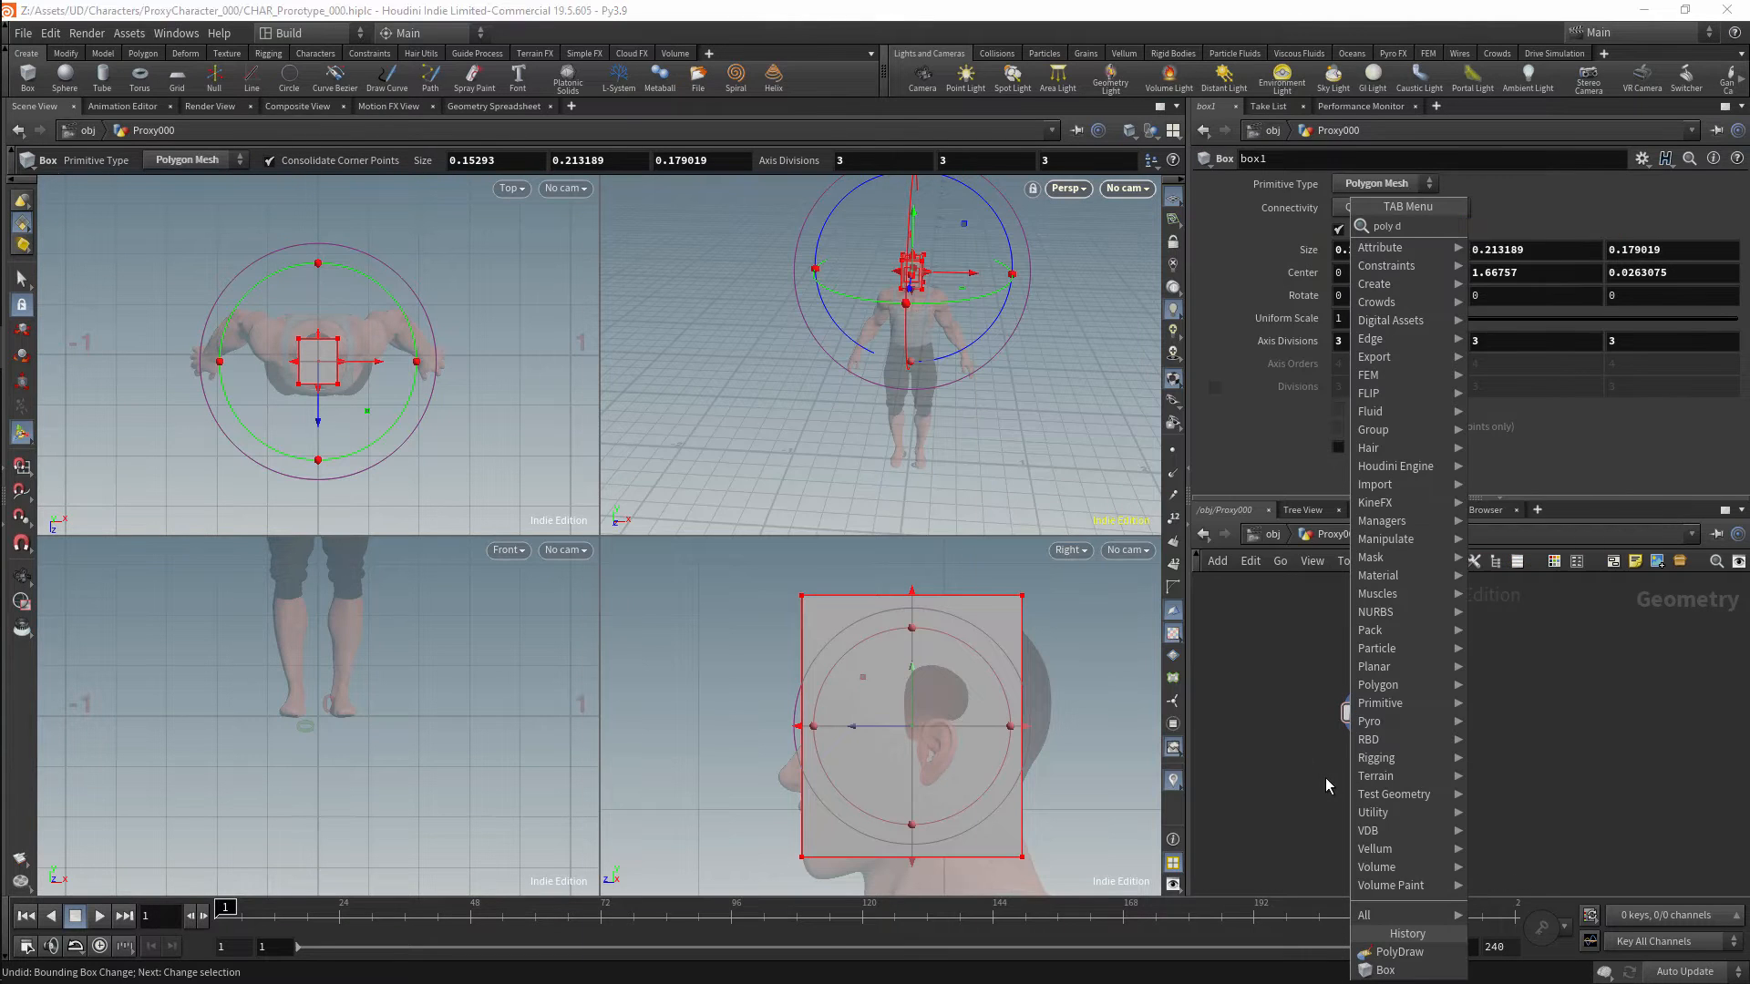
{"action": "key", "text": "Return"}
{"action": "left_click", "coordinate": [1374, 732]}
{"action": "scroll", "coordinate": [942, 381], "scroll_direction": "up", "scroll_amount": 10}
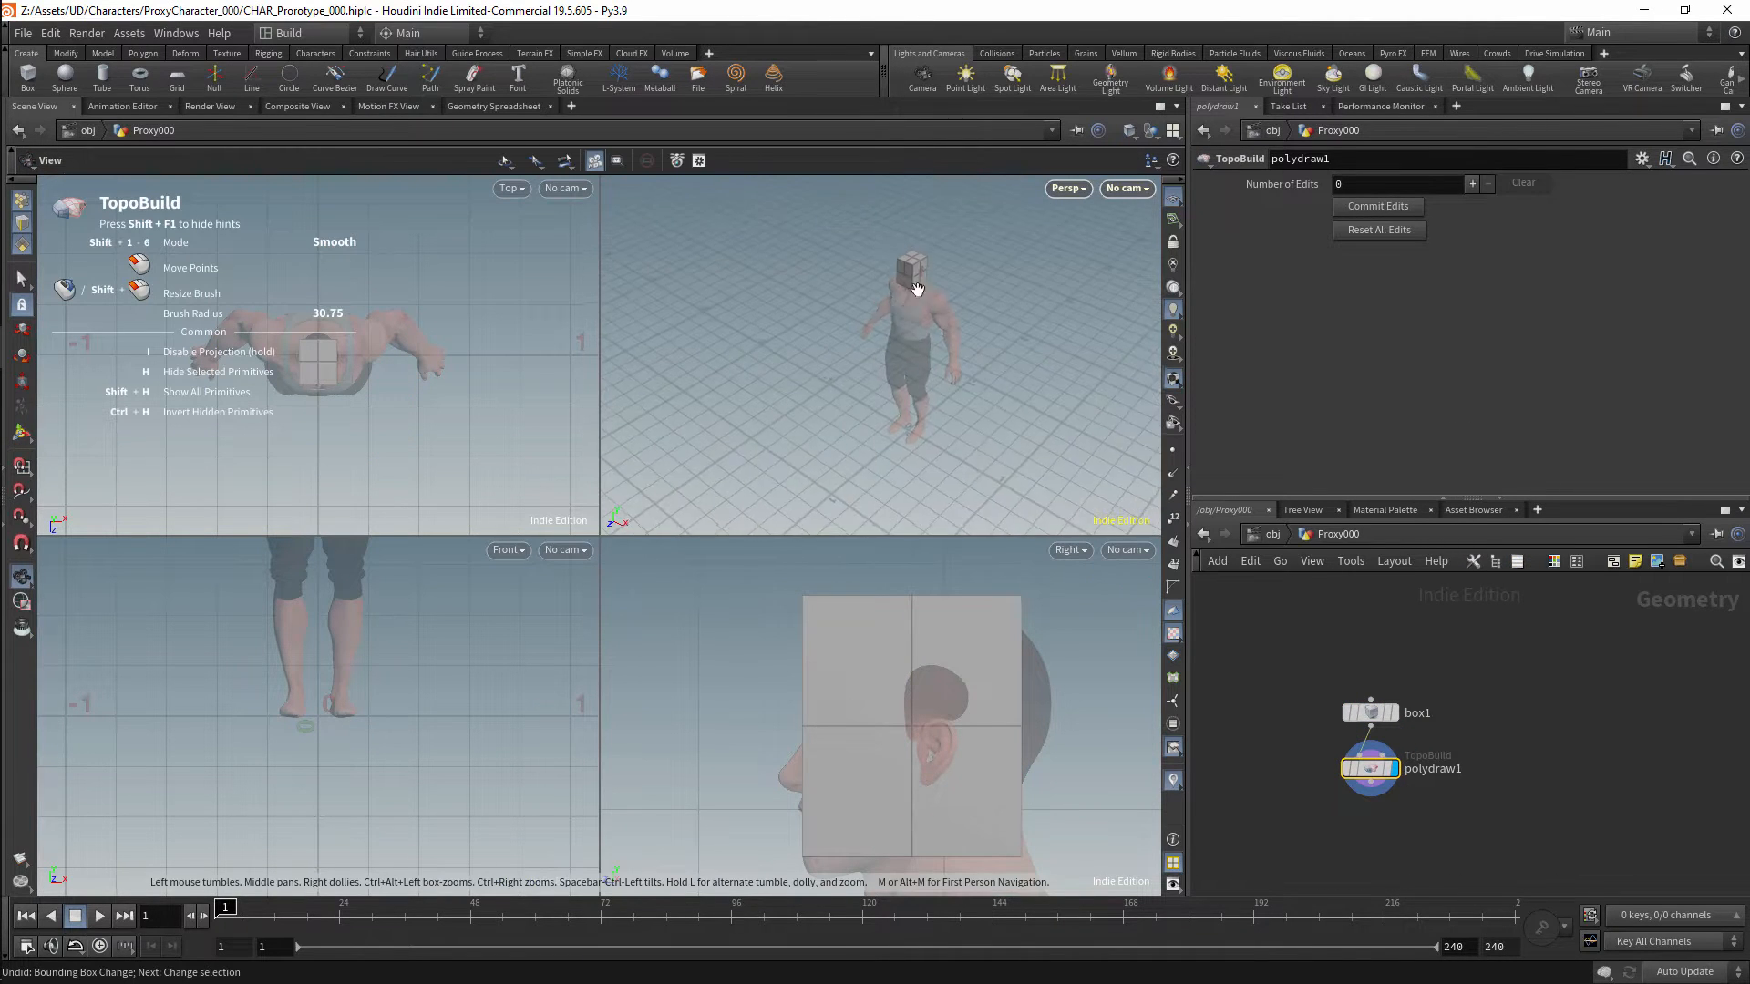
{"action": "key", "text": "shift+4"}
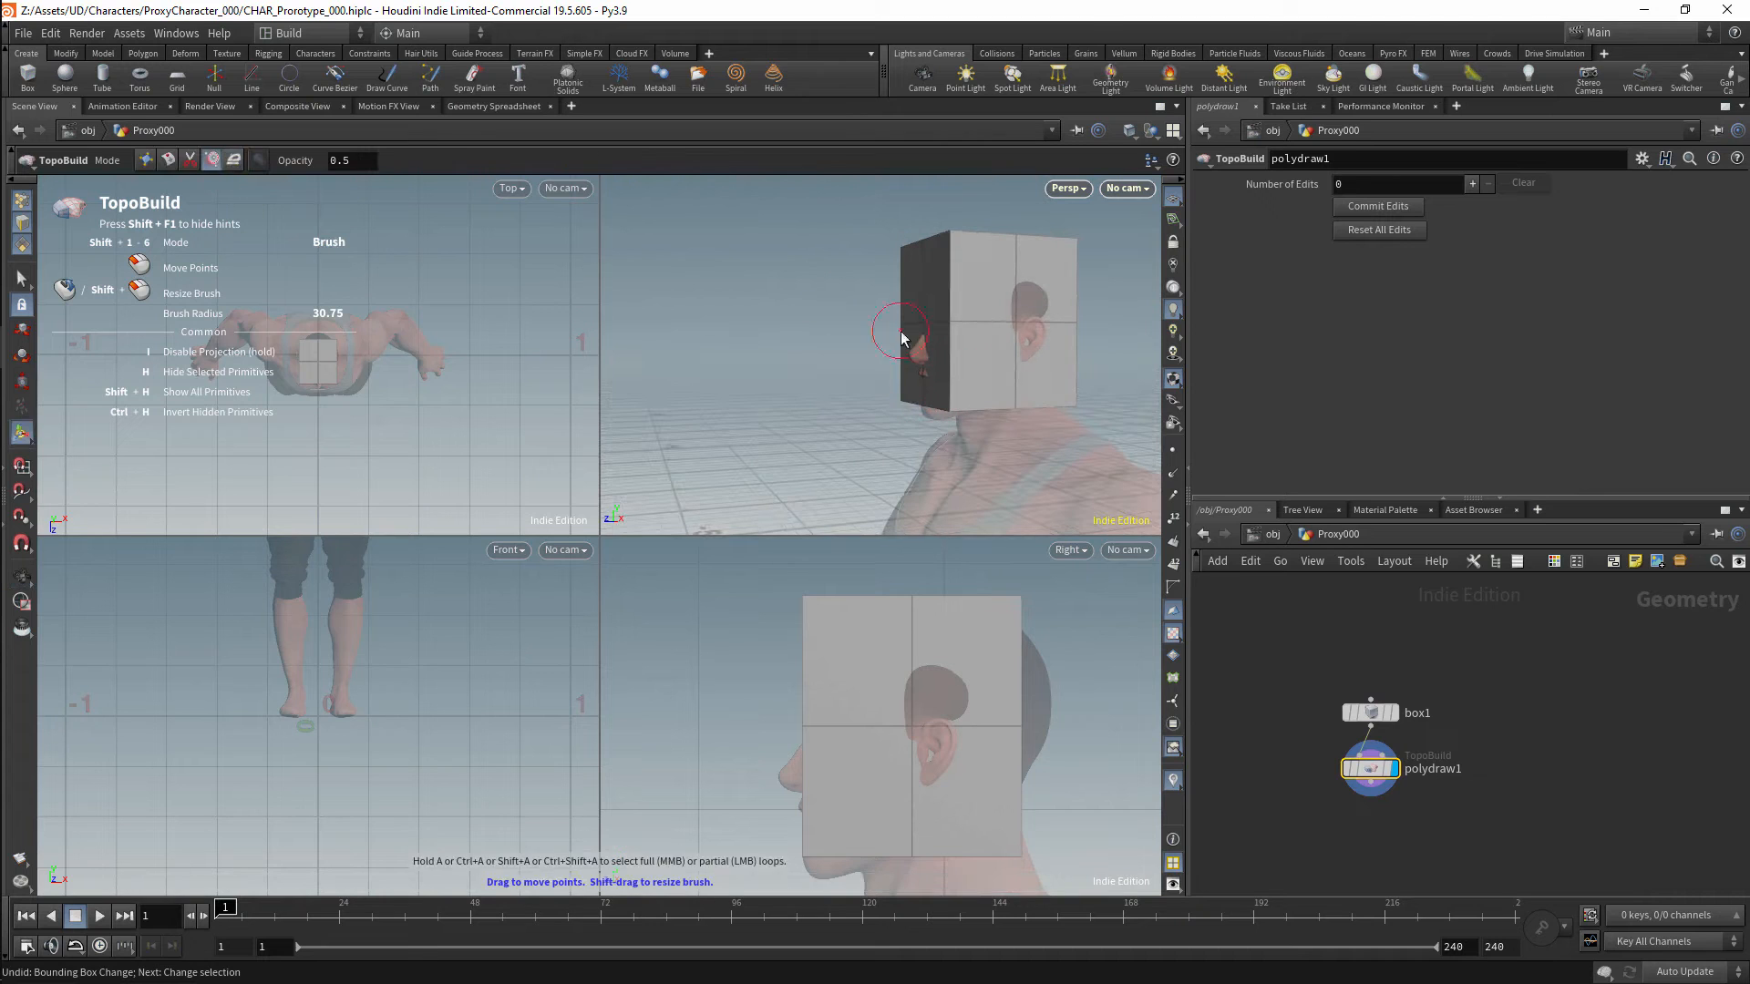
Enlarge the brush to a radius of about 66.8 and move the head box's lower points toward the jaw and neck.
{"action": "mouse_move", "coordinate": [915, 336]}
{"action": "left_mouse_down", "text": "shift"}
{"action": "mouse_move", "coordinate": [941, 344]}
{"action": "mouse_move", "coordinate": [875, 334]}
{"action": "left_mouse_up", "text": "shift"}
{"action": "mouse_move", "coordinate": [790, 733]}
{"action": "left_mouse_down"}
{"action": "mouse_move", "coordinate": [832, 828]}
{"action": "mouse_move", "coordinate": [812, 824]}
{"action": "left_mouse_up"}
{"action": "mouse_move", "coordinate": [918, 391]}
{"action": "left_mouse_down"}
{"action": "mouse_move", "coordinate": [938, 428]}
{"action": "mouse_move", "coordinate": [957, 421]}
{"action": "left_mouse_up"}
{"action": "left_click_drag", "start_coordinate": [960, 415], "coordinate": [1006, 402], "text": "shift"}
{"action": "left_click", "coordinate": [234, 160]}
{"action": "key", "text": "ctrl+z"}
{"action": "mouse_move", "coordinate": [973, 403]}
{"action": "left_mouse_down"}
{"action": "mouse_move", "coordinate": [910, 402]}
{"action": "mouse_move", "coordinate": [944, 237]}
{"action": "mouse_move", "coordinate": [1066, 238]}
{"action": "mouse_move", "coordinate": [1074, 355]}
{"action": "left_mouse_up"}
{"action": "mouse_move", "coordinate": [1052, 457]}
{"action": "left_mouse_down", "text": "alt"}
{"action": "mouse_move", "coordinate": [1030, 417]}
{"action": "mouse_move", "coordinate": [1085, 398]}
{"action": "left_mouse_up", "text": "alt"}
{"action": "left_click", "coordinate": [213, 160]}
Brush the chin, face and back-of-head points in side view to follow the character's head profile.
{"action": "left_click_drag", "start_coordinate": [803, 870], "coordinate": [808, 885]}
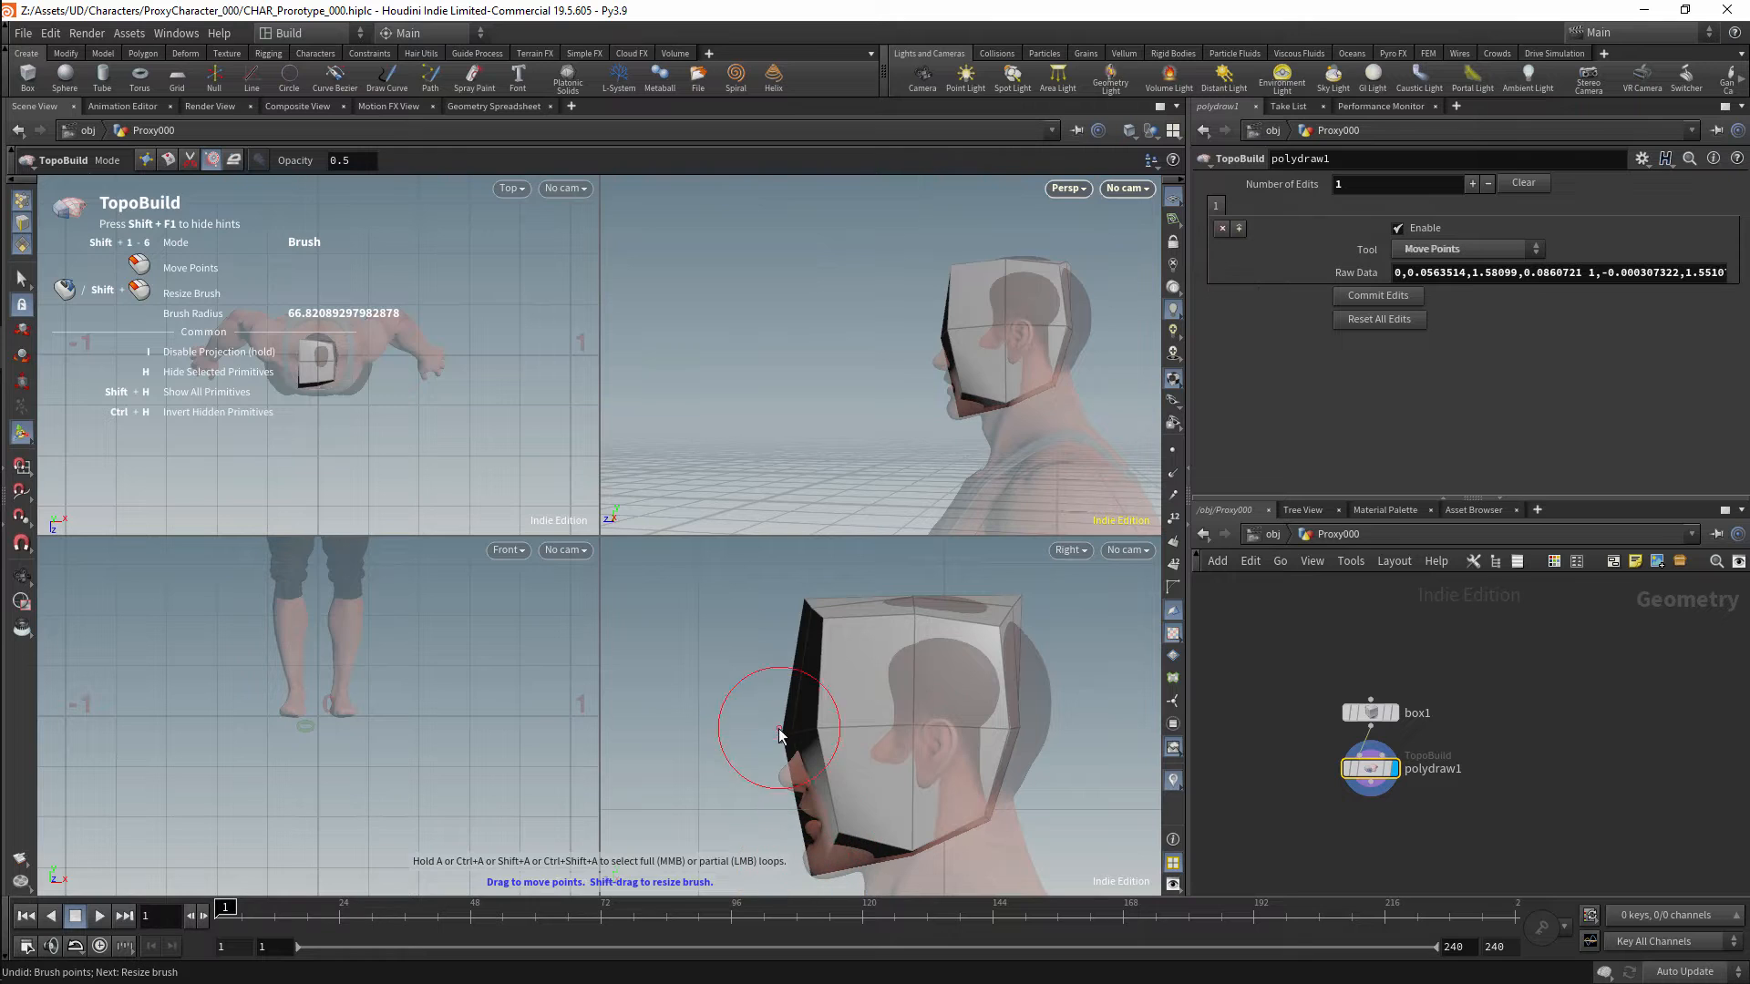
{"action": "mouse_move", "coordinate": [787, 729]}
{"action": "left_mouse_down"}
{"action": "mouse_move", "coordinate": [785, 751]}
{"action": "mouse_move", "coordinate": [822, 760]}
{"action": "left_mouse_up"}
{"action": "left_click_drag", "start_coordinate": [908, 840], "coordinate": [1000, 819]}
{"action": "left_click_drag", "start_coordinate": [1022, 631], "coordinate": [1032, 630]}
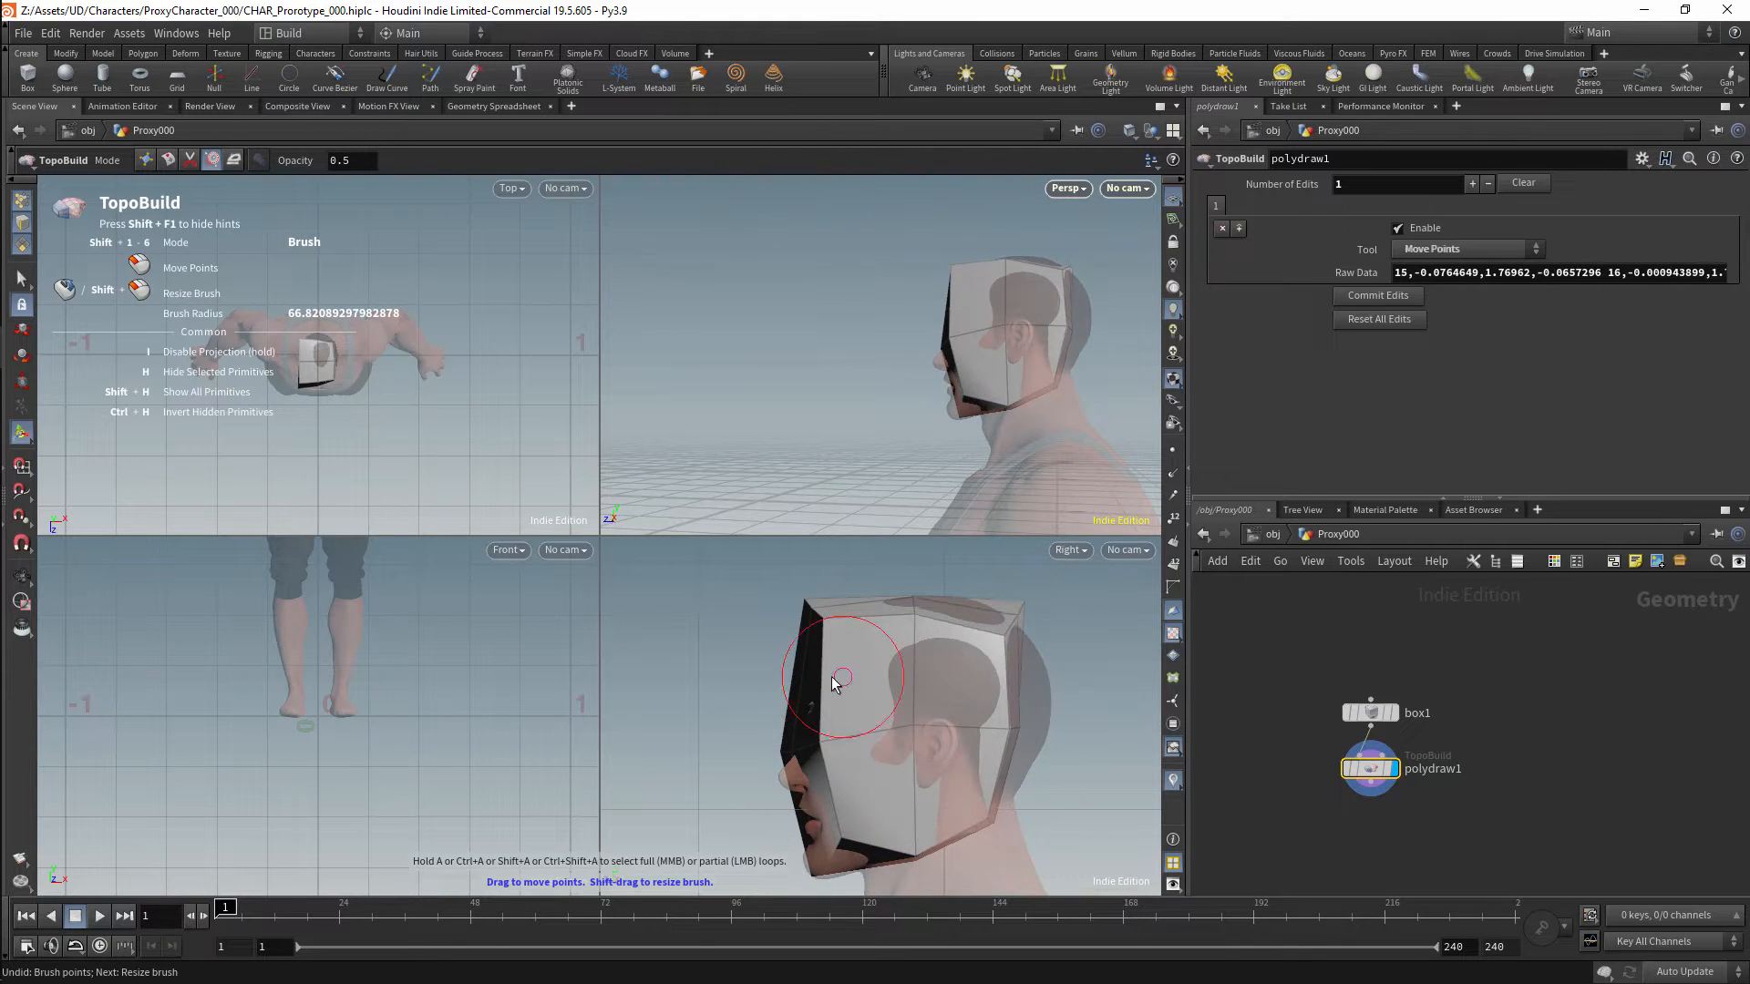
Insert two horizontal edge loops around the head mesh, one below and one above its middle edge.
{"action": "key", "text": "shift+3"}
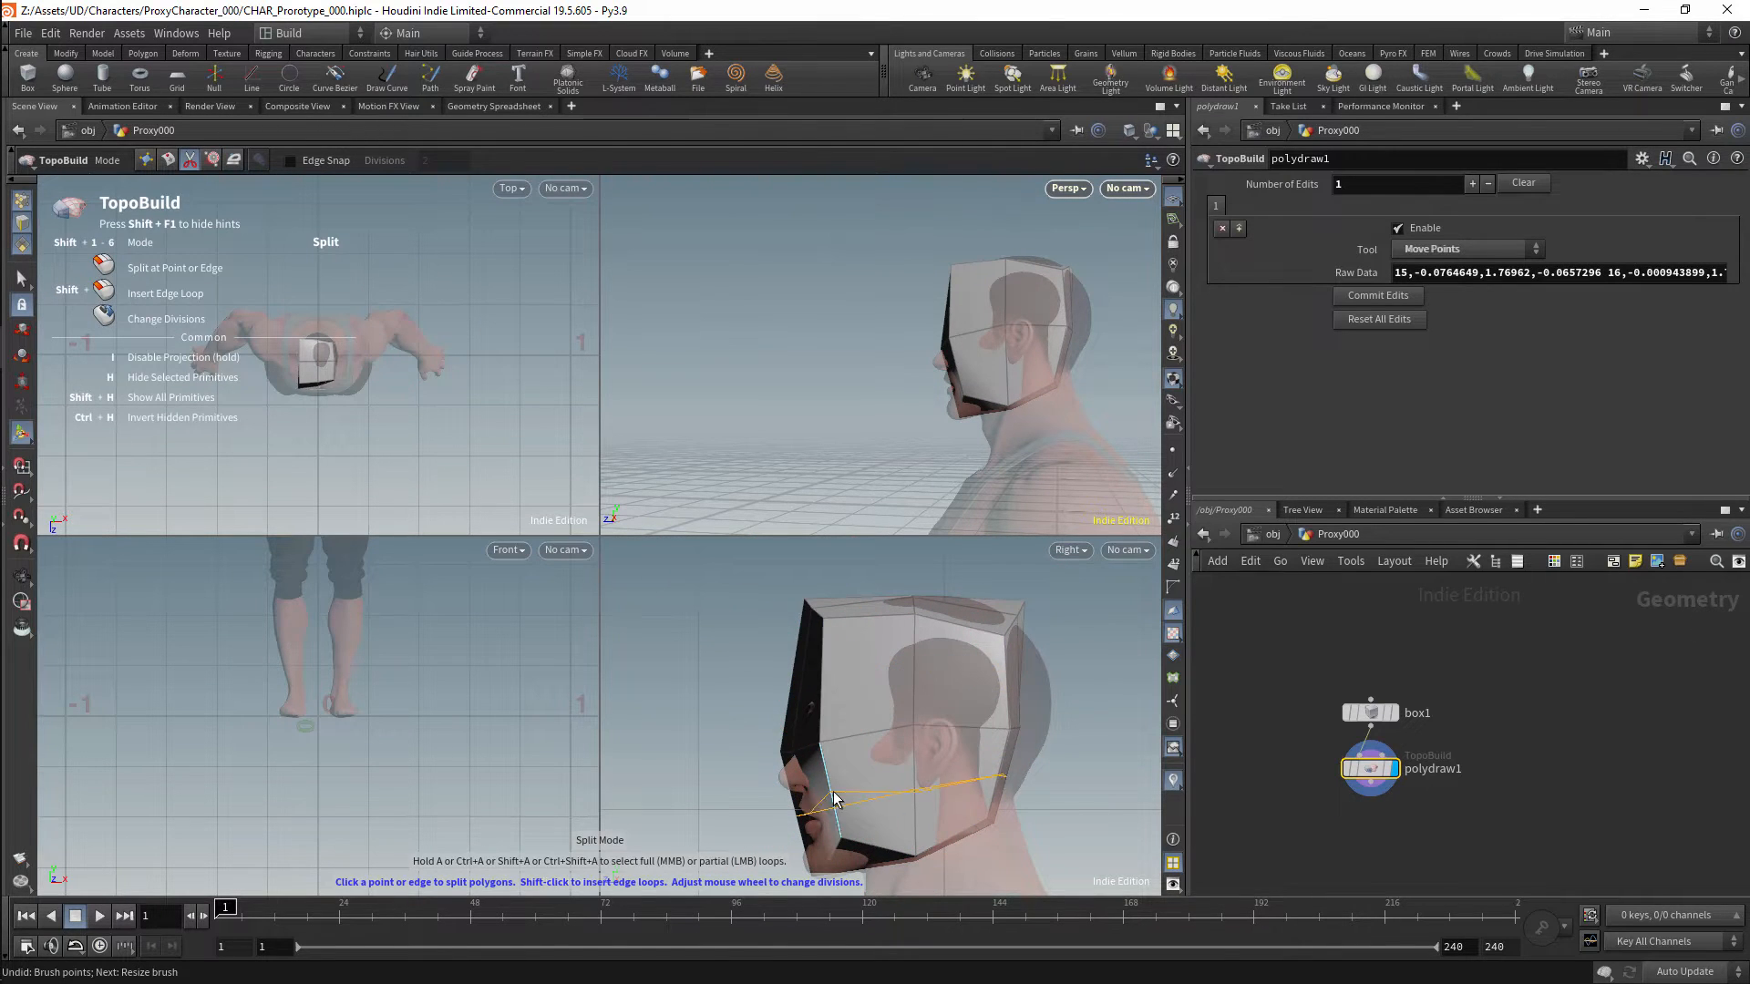
{"action": "left_click", "coordinate": [831, 795], "text": "shift"}
{"action": "left_click", "coordinate": [820, 688], "text": "shift"}
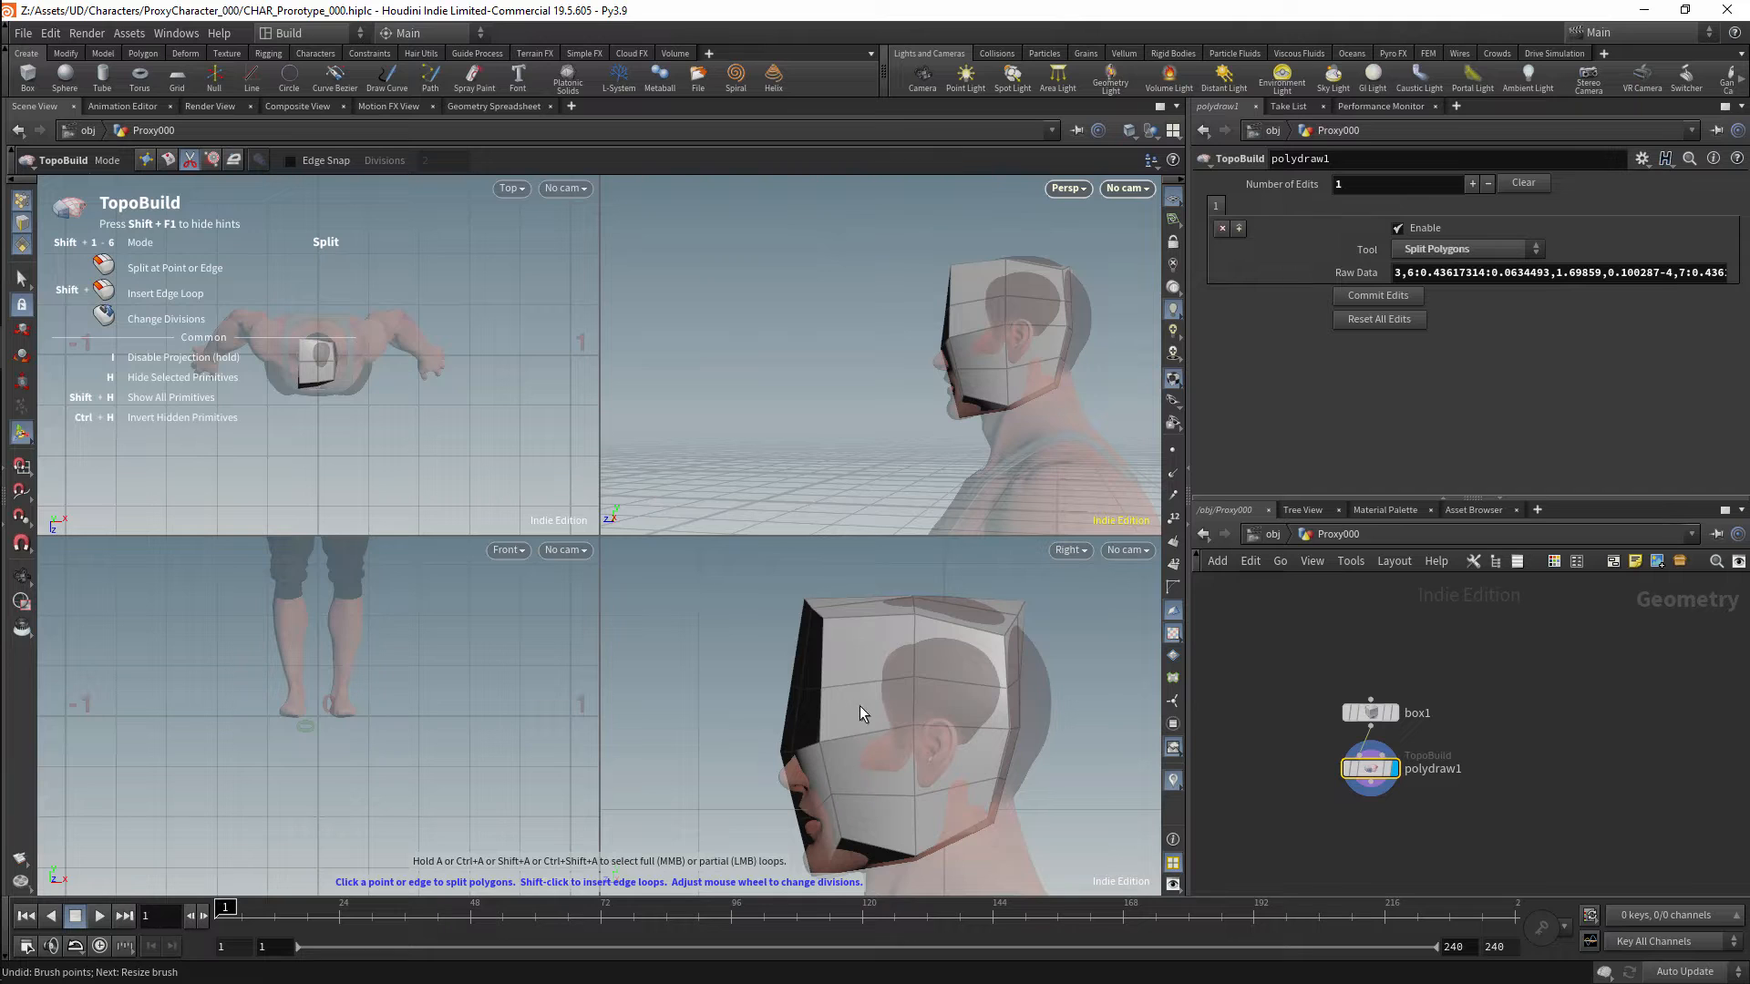
Brush the forehead, crown and back-of-skull points in side view to round the upper head.
{"action": "left_click", "coordinate": [216, 160]}
{"action": "mouse_move", "coordinate": [820, 617]}
{"action": "left_mouse_down"}
{"action": "mouse_move", "coordinate": [866, 625]}
{"action": "mouse_move", "coordinate": [853, 608]}
{"action": "left_mouse_up"}
{"action": "left_click_drag", "start_coordinate": [1023, 611], "coordinate": [1034, 735]}
{"action": "left_click_drag", "start_coordinate": [1042, 673], "coordinate": [1049, 673]}
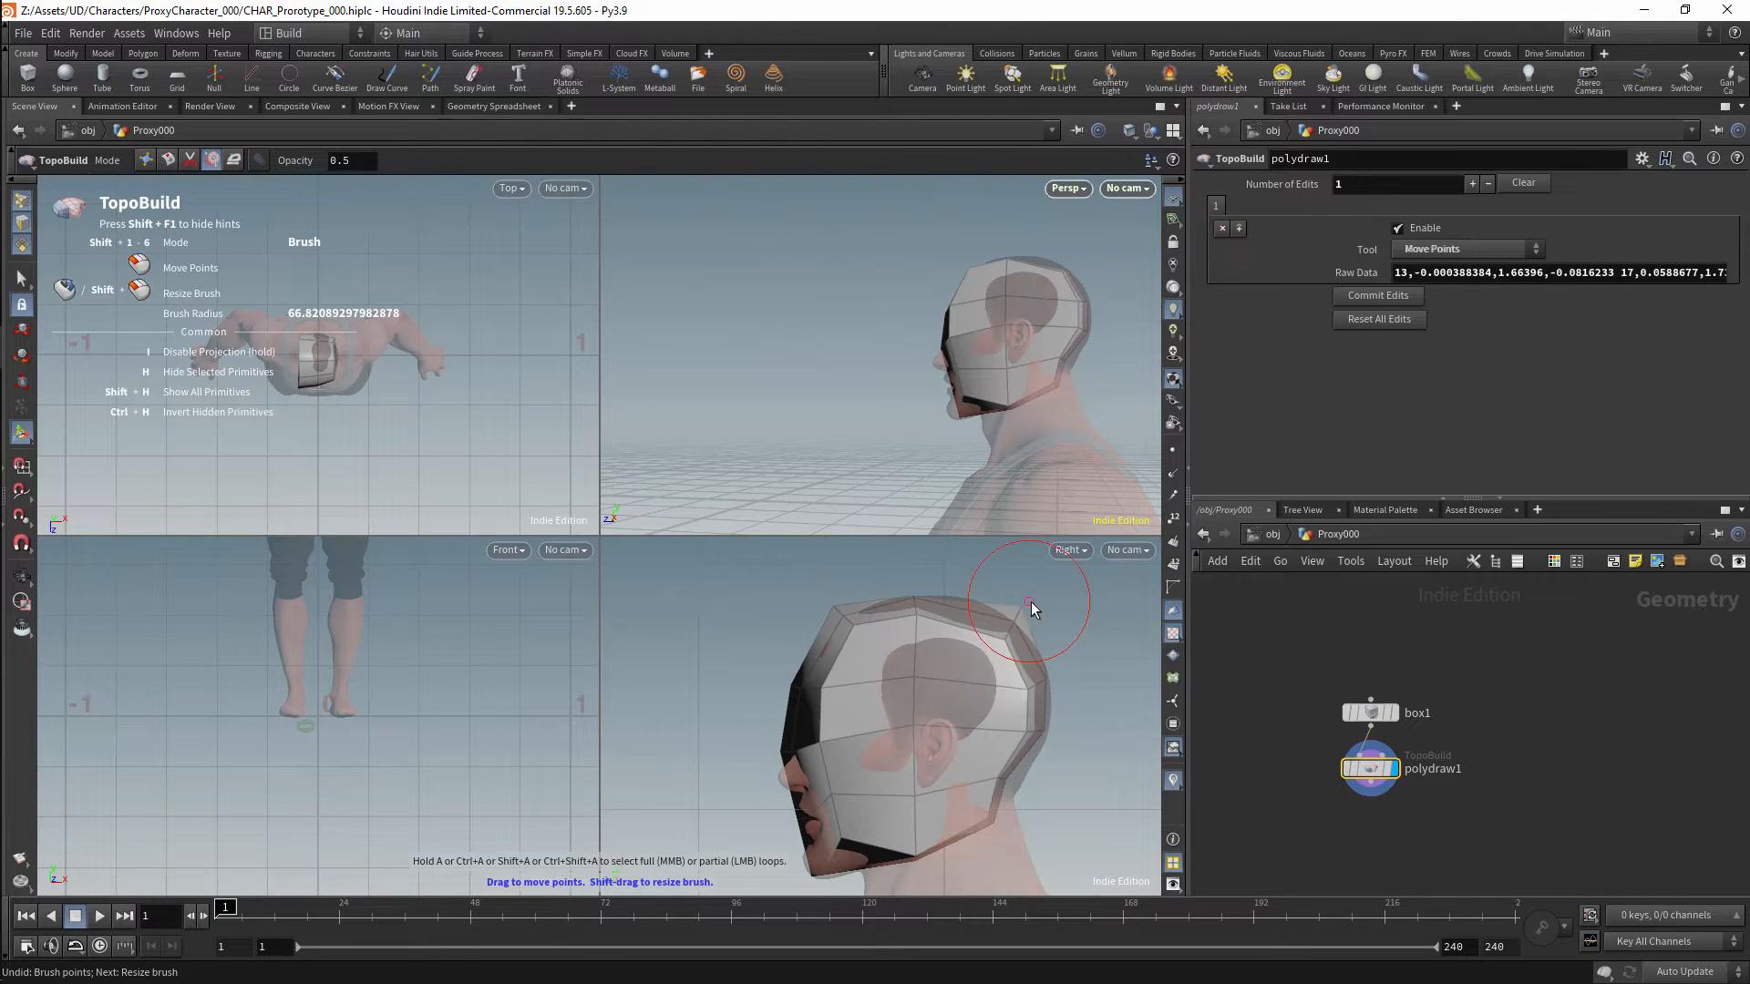
{"action": "left_click_drag", "start_coordinate": [1025, 608], "coordinate": [1020, 612]}
{"action": "left_click_drag", "start_coordinate": [917, 598], "coordinate": [923, 592]}
Brush the face, jaw and side points in perspective view to fit the mesh around the character's head.
{"action": "middle_click_drag", "start_coordinate": [1053, 738], "coordinate": [1049, 615], "text": "alt"}
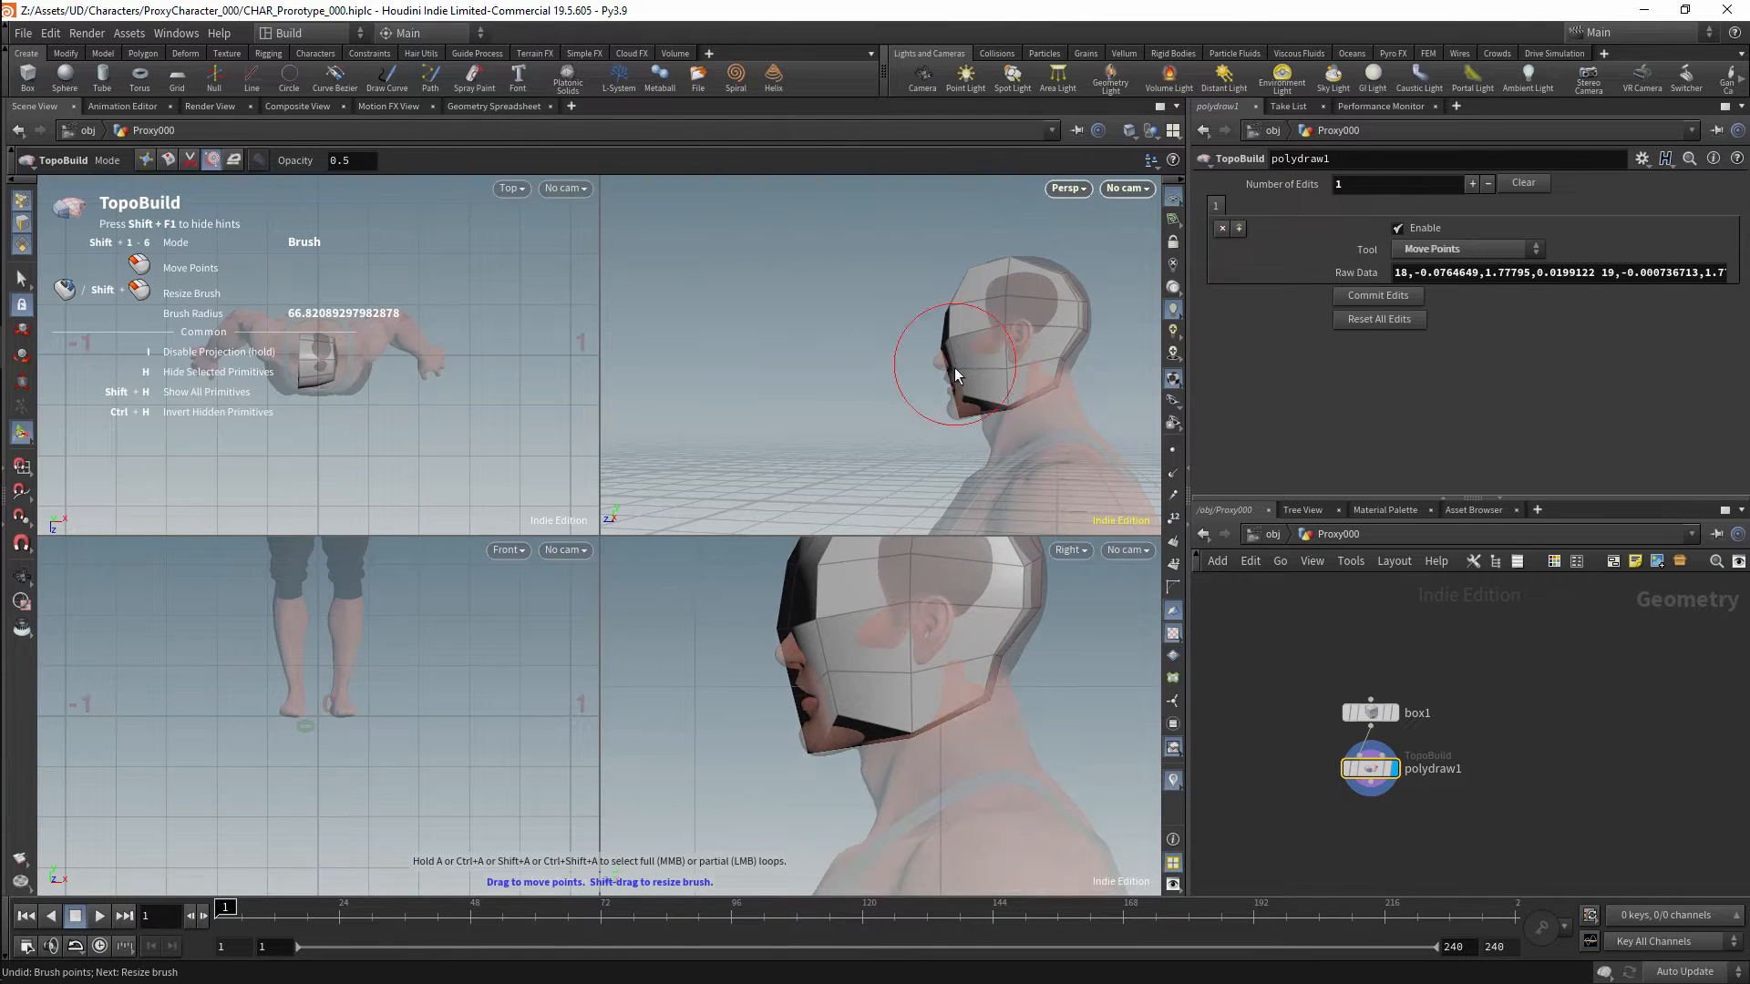
{"action": "left_click_drag", "start_coordinate": [1006, 366], "coordinate": [1105, 289], "text": "alt"}
{"action": "left_click_drag", "start_coordinate": [956, 387], "coordinate": [951, 308]}
{"action": "left_click_drag", "start_coordinate": [972, 429], "coordinate": [968, 411]}
{"action": "mouse_move", "coordinate": [999, 314]}
{"action": "left_mouse_down", "text": "alt"}
{"action": "mouse_move", "coordinate": [960, 386]}
{"action": "mouse_move", "coordinate": [990, 348]}
{"action": "left_mouse_up", "text": "alt"}
{"action": "left_click_drag", "start_coordinate": [993, 324], "coordinate": [1005, 326]}
{"action": "mouse_move", "coordinate": [1007, 346]}
{"action": "left_mouse_down", "text": "alt"}
{"action": "mouse_move", "coordinate": [1035, 316]}
{"action": "mouse_move", "coordinate": [1023, 296]}
{"action": "mouse_move", "coordinate": [1003, 327]}
{"action": "mouse_move", "coordinate": [1010, 311]}
{"action": "left_mouse_up", "text": "alt"}
{"action": "mouse_move", "coordinate": [1013, 401]}
{"action": "left_mouse_down"}
{"action": "mouse_move", "coordinate": [968, 392]}
{"action": "mouse_move", "coordinate": [964, 423]}
{"action": "mouse_move", "coordinate": [1058, 434]}
{"action": "mouse_move", "coordinate": [1031, 395]}
{"action": "left_mouse_up"}
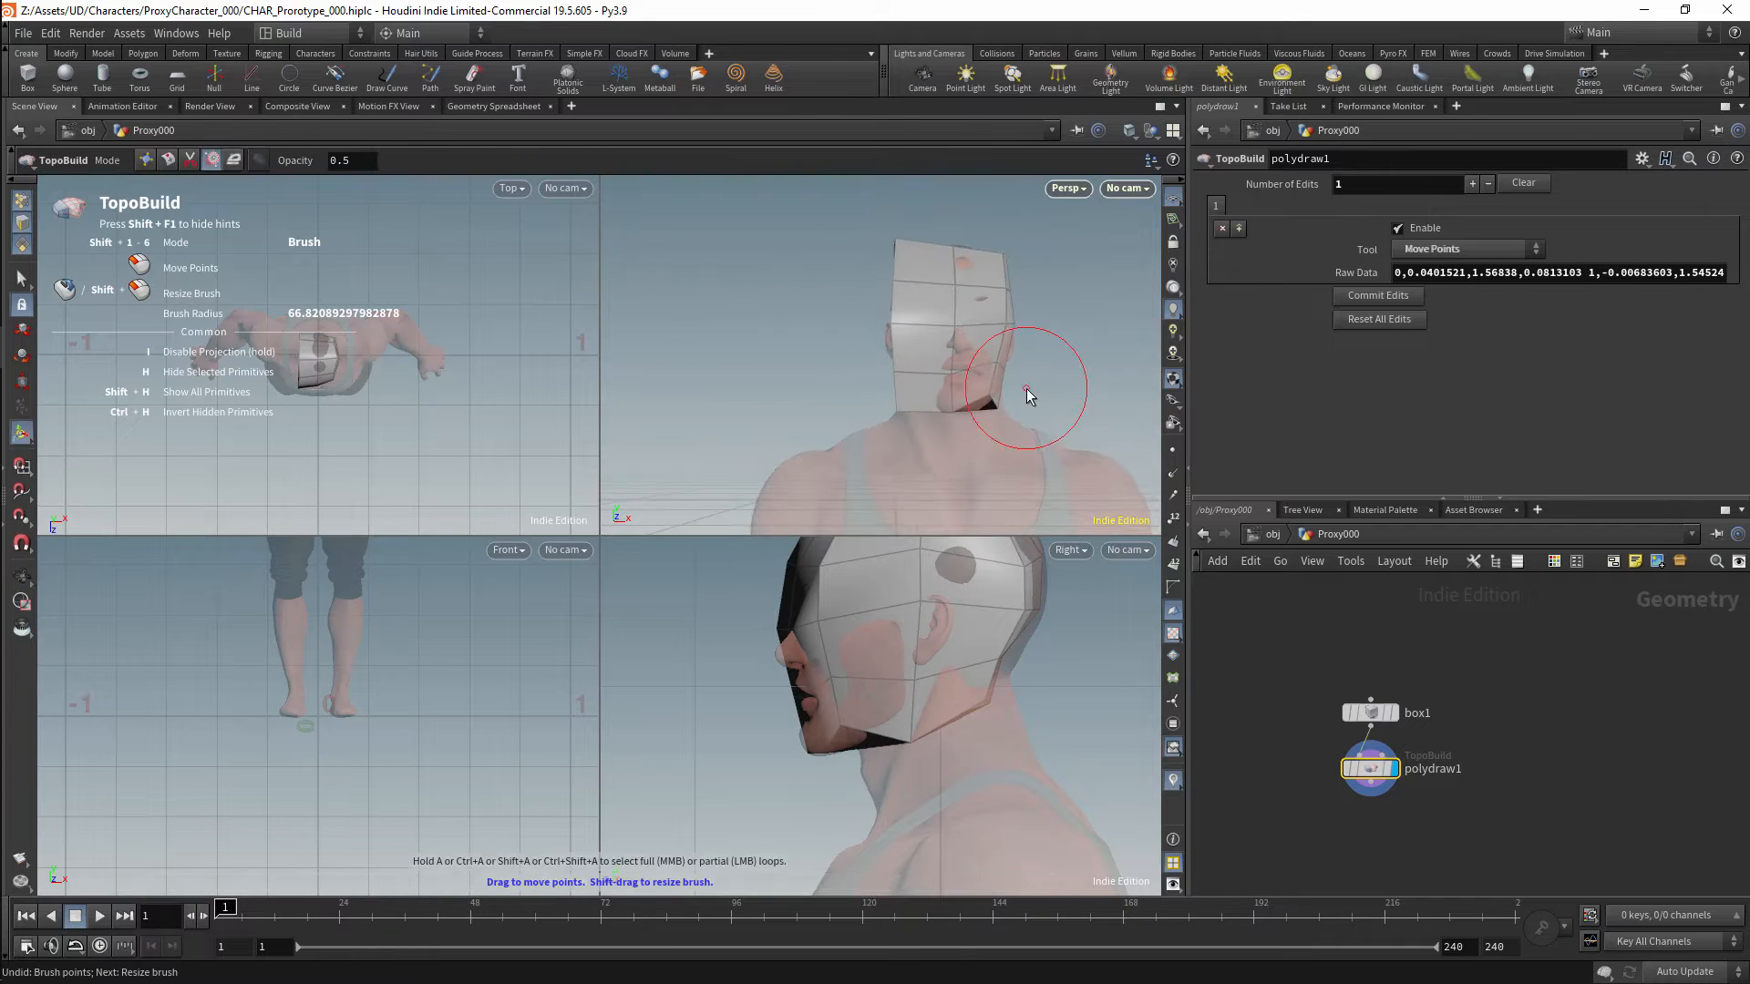
Add a second Box node for the torso and place it beside the head's box node.
{"action": "right_click_drag", "start_coordinate": [1028, 391], "coordinate": [1116, 507], "text": "alt"}
{"action": "left_click_drag", "start_coordinate": [991, 427], "coordinate": [949, 422], "text": "alt"}
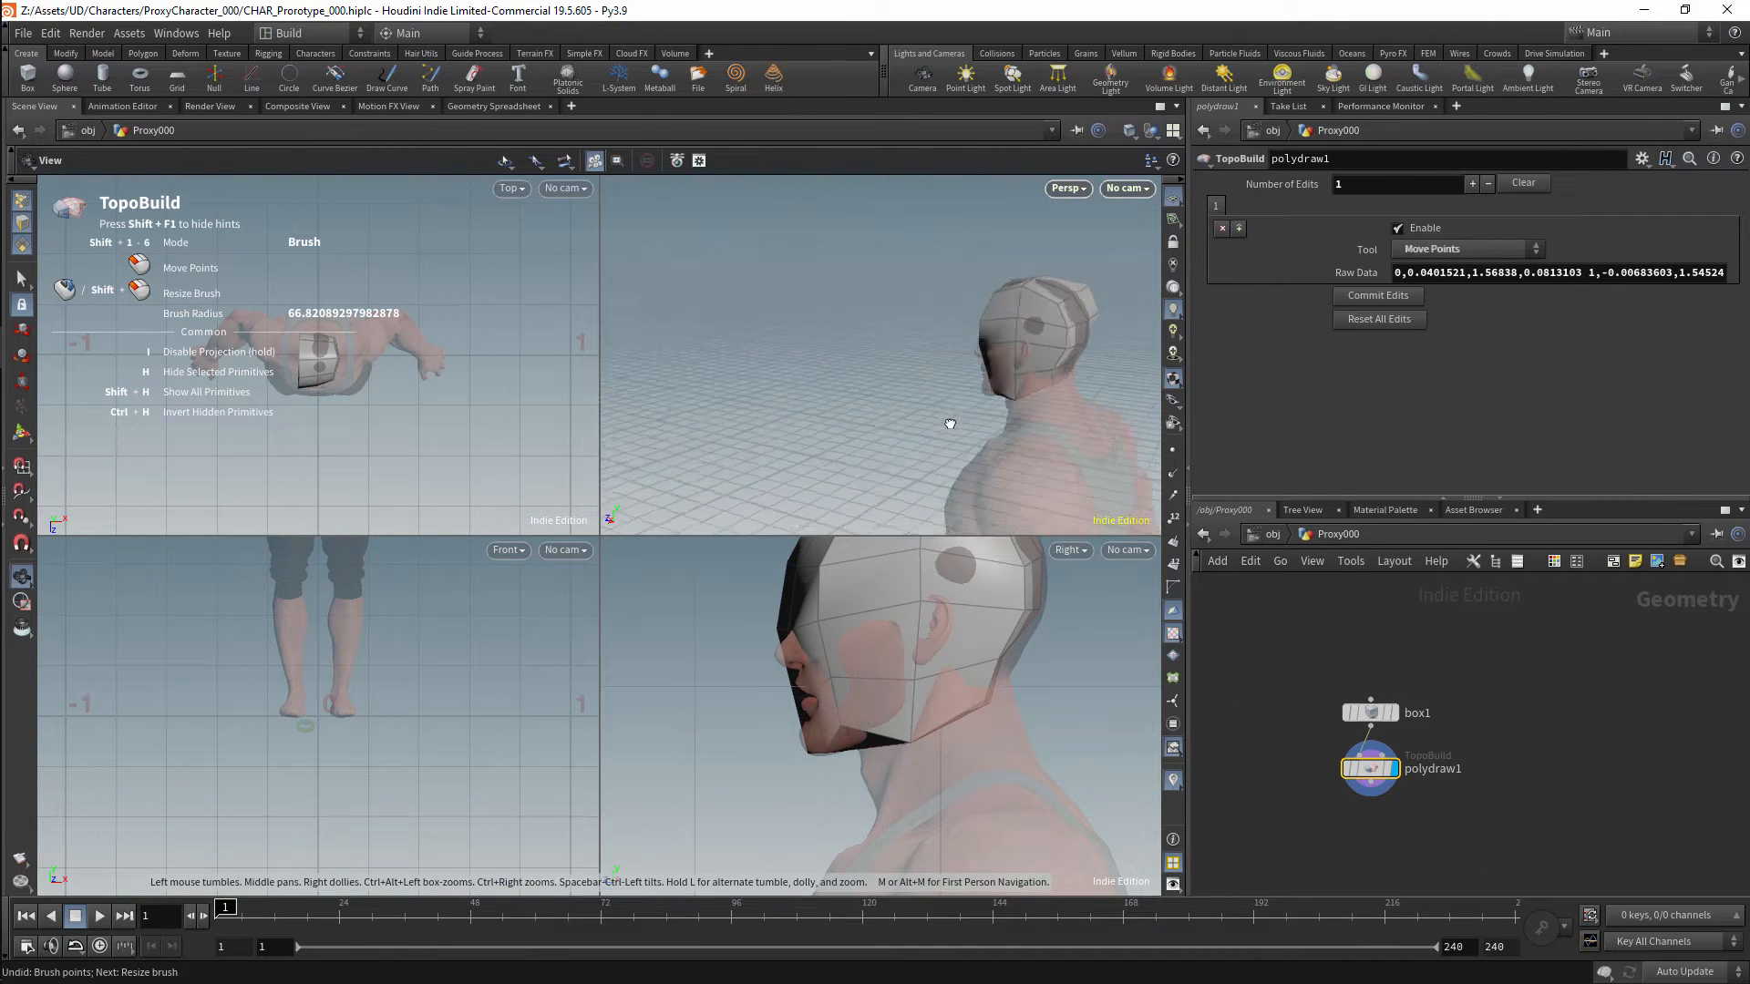
{"action": "right_click_drag", "start_coordinate": [949, 422], "coordinate": [977, 448], "text": "alt"}
{"action": "middle_click_drag", "start_coordinate": [1413, 746], "coordinate": [1412, 707]}
{"action": "right_click_drag", "start_coordinate": [1031, 445], "coordinate": [1112, 510], "text": "alt"}
{"action": "key", "text": "Tab"}
{"action": "type", "text": "b"}
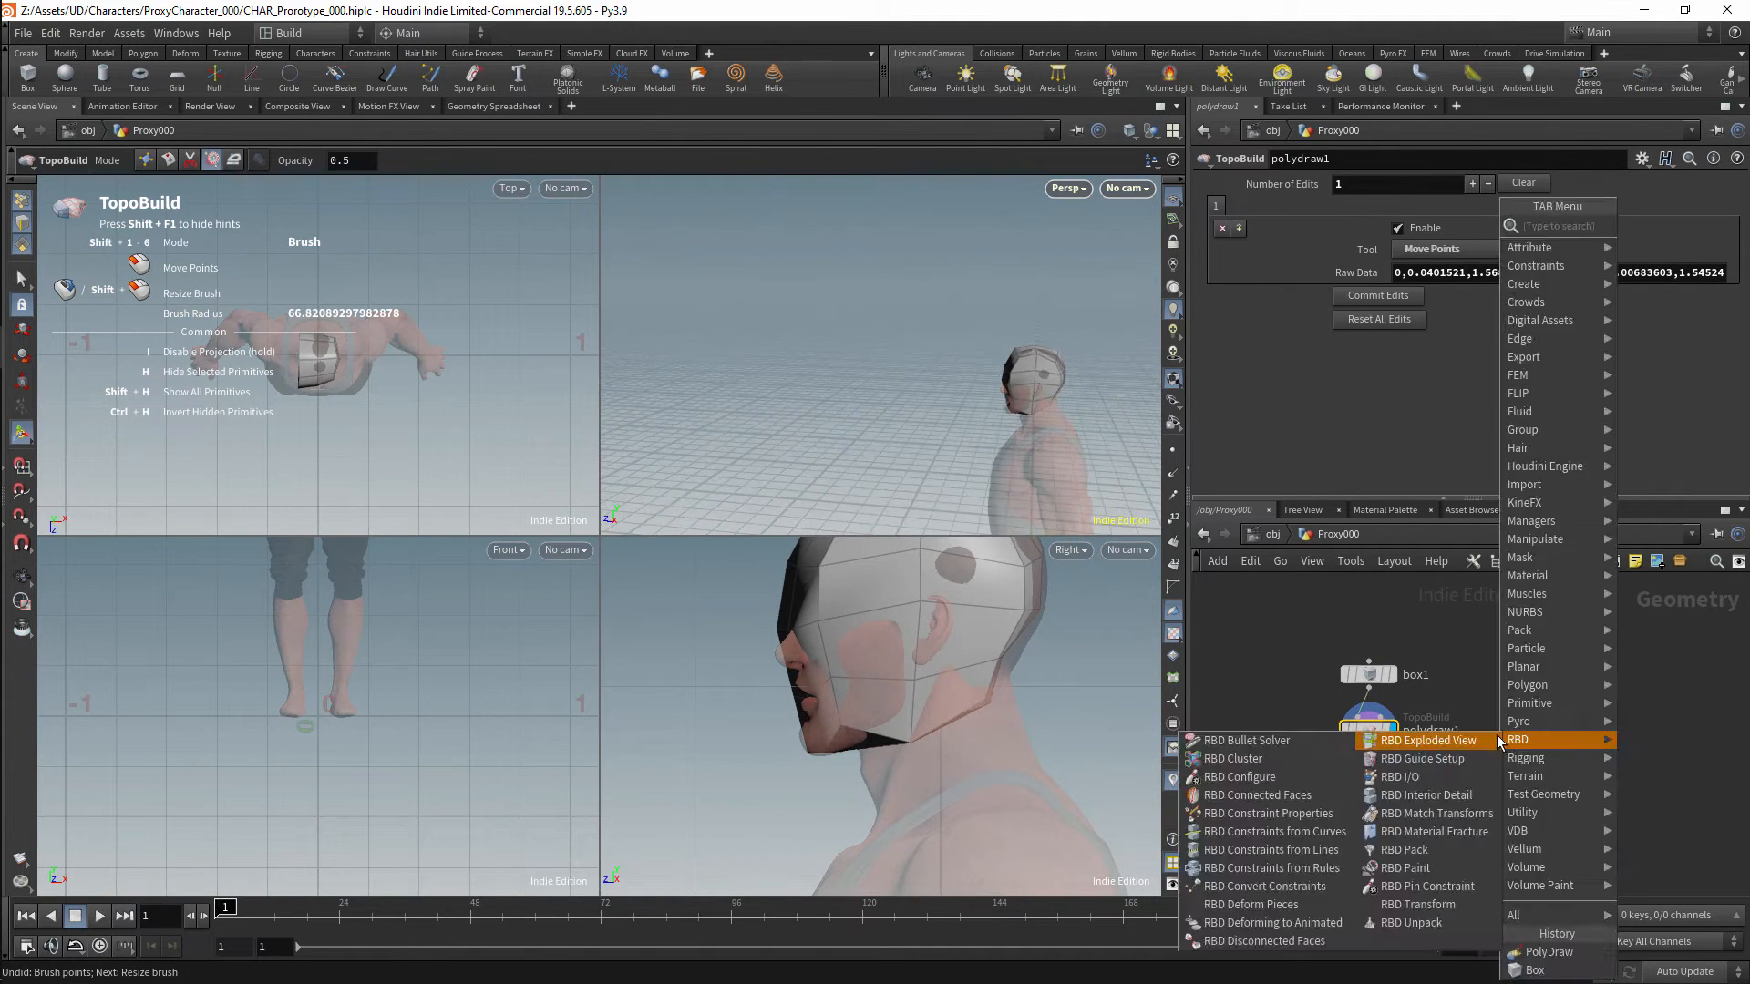
{"action": "type", "text": "ox"}
{"action": "key", "text": "Return"}
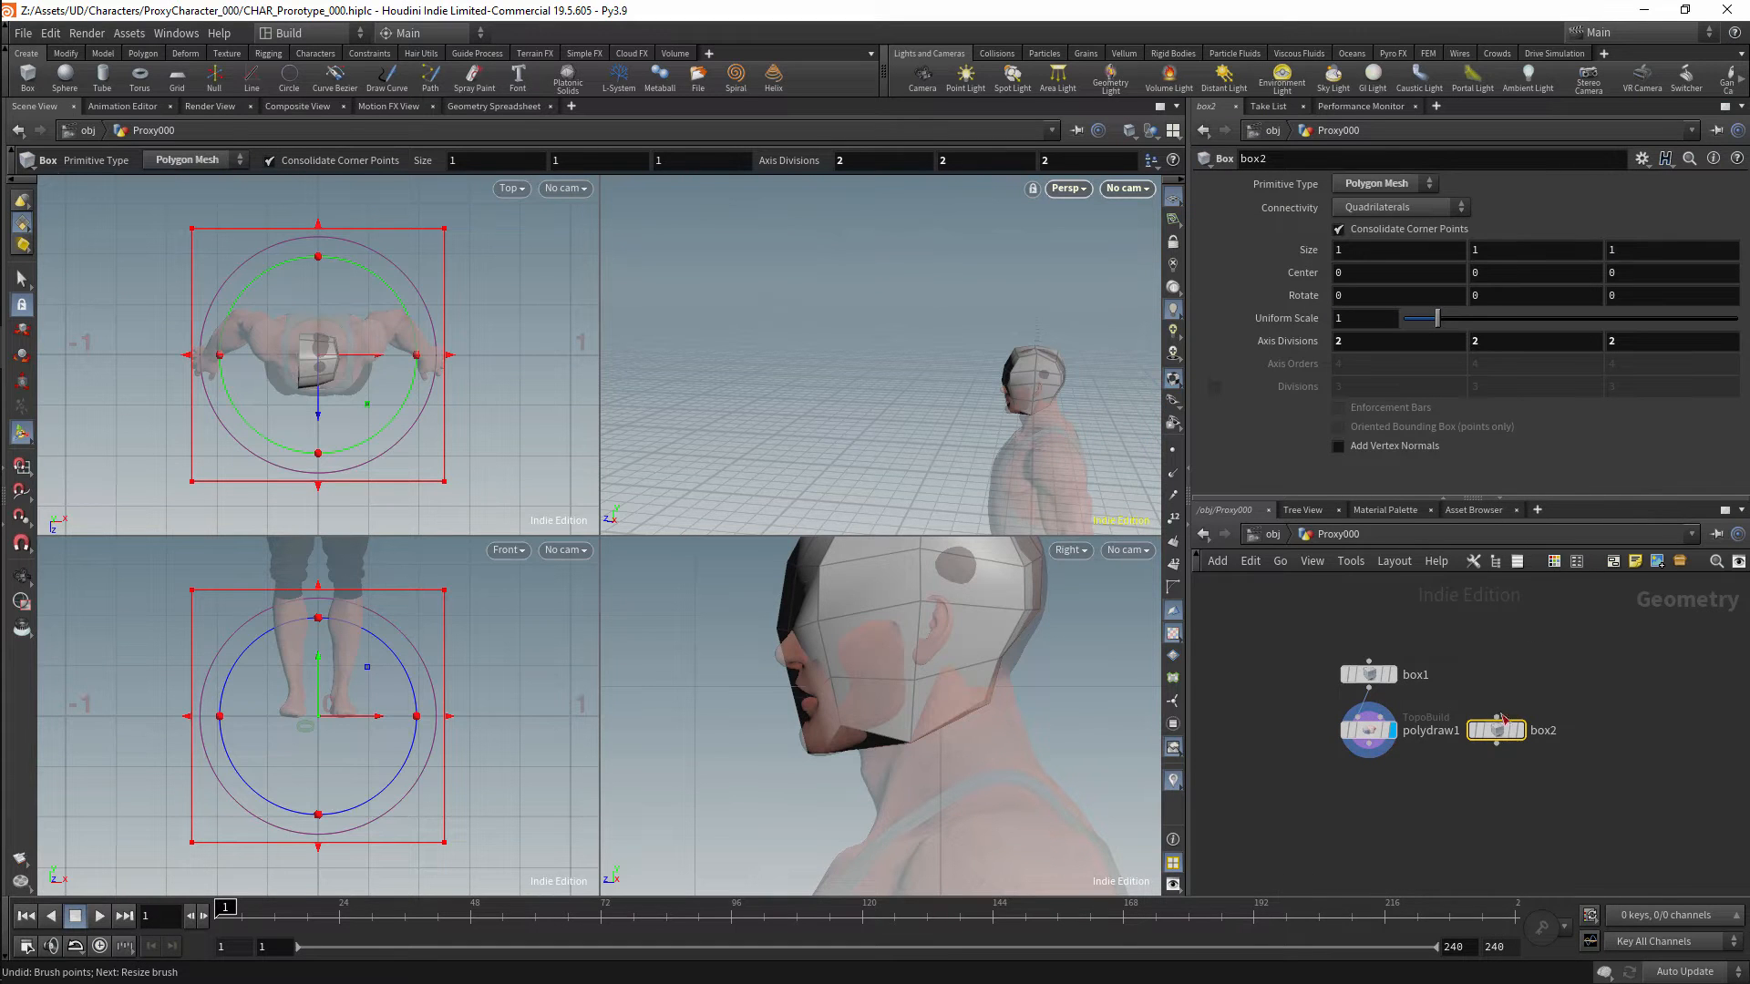
{"action": "left_click", "coordinate": [1496, 676]}
Add a Merge node, connect the PolyDraw head and the second box to it, and display the merged result.
{"action": "key", "text": "Tab"}
{"action": "type", "text": "merge"}
{"action": "key", "text": "Return"}
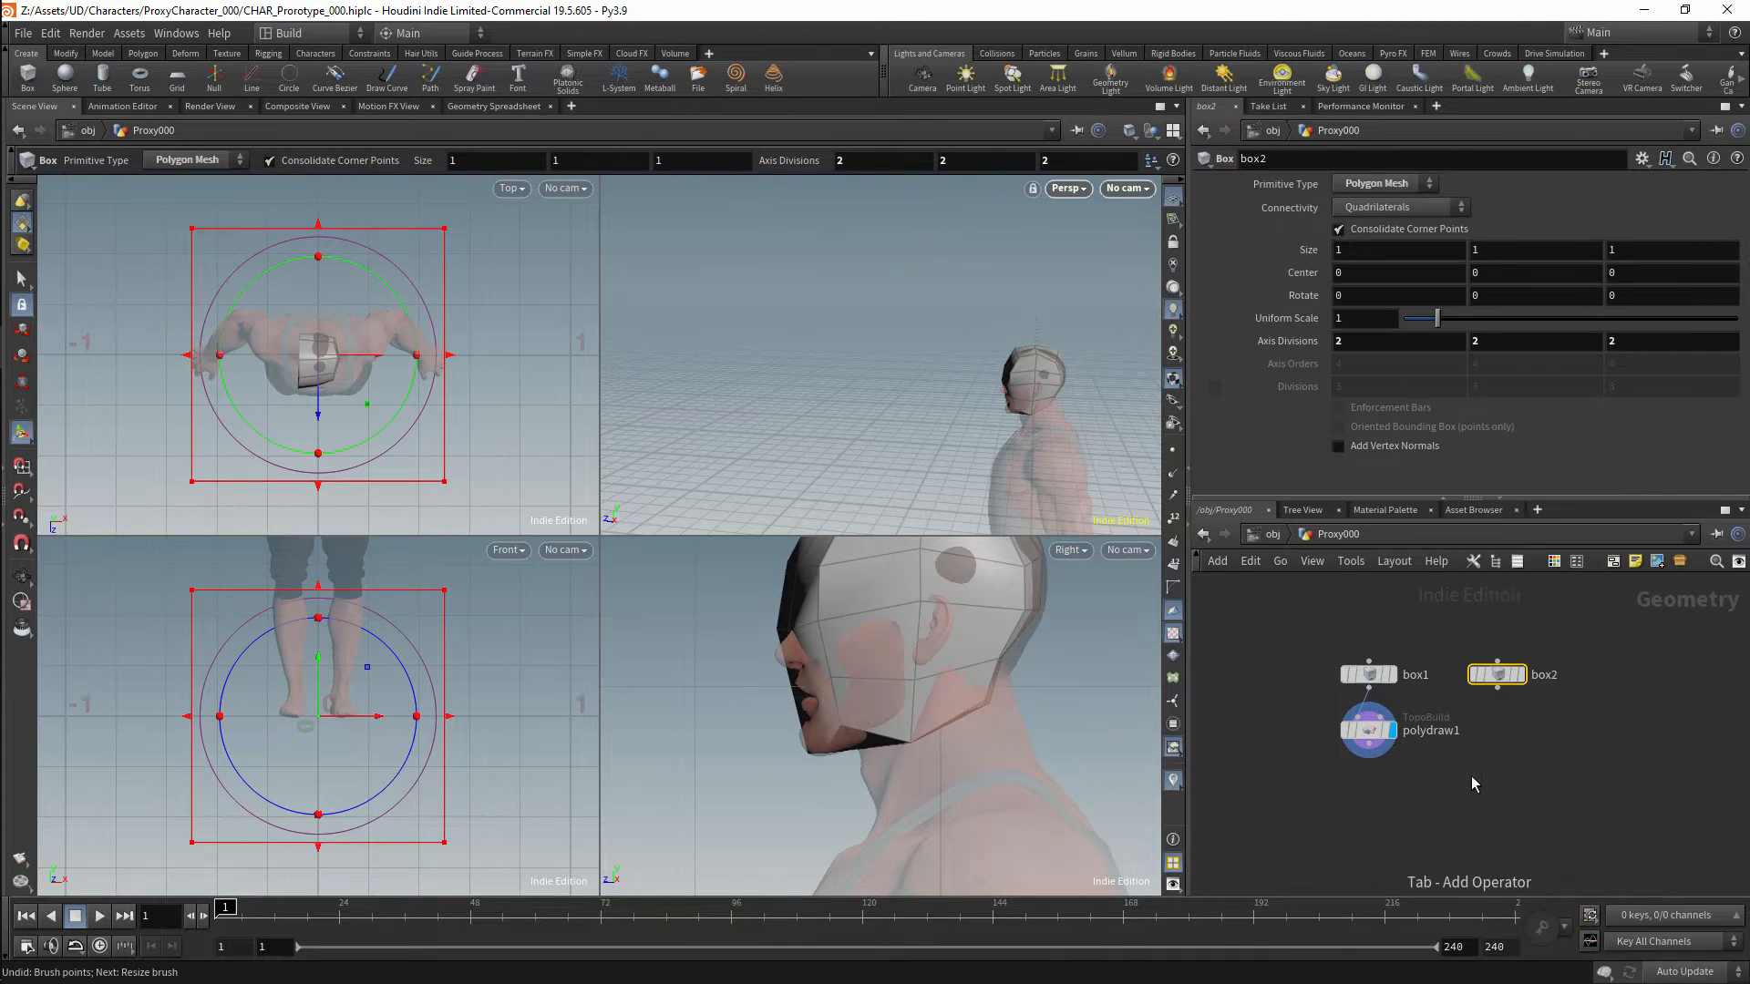
{"action": "left_click", "coordinate": [1426, 813]}
{"action": "left_click_drag", "start_coordinate": [1369, 745], "coordinate": [1423, 800]}
{"action": "left_click_drag", "start_coordinate": [1498, 689], "coordinate": [1433, 801]}
{"action": "left_click", "coordinate": [1448, 813]}
Move the second box onto the torso, centred about 1.109 high, and reduce its depth to about 0.235.
{"action": "scroll", "coordinate": [943, 729], "scroll_direction": "down", "scroll_amount": 6}
{"action": "middle_click_drag", "start_coordinate": [925, 765], "coordinate": [975, 632], "text": "alt"}
{"action": "scroll", "coordinate": [976, 638], "scroll_direction": "down", "scroll_amount": 7}
{"action": "left_click", "coordinate": [1497, 676]}
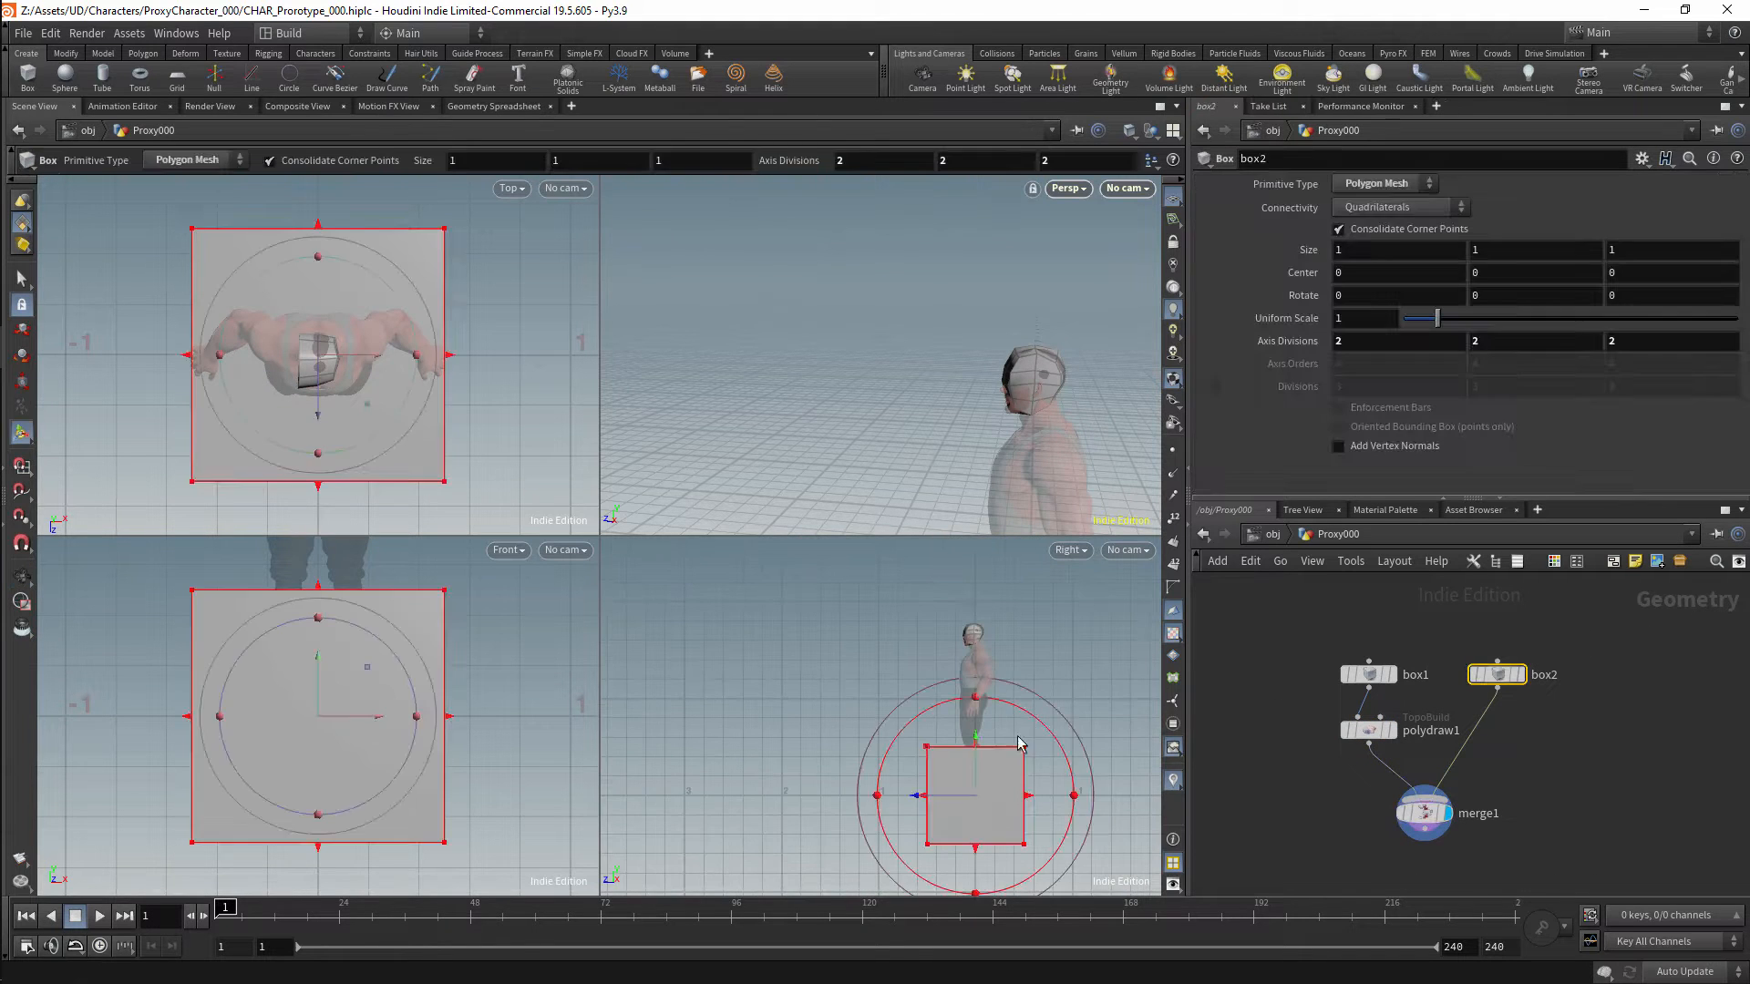
{"action": "left_click_drag", "start_coordinate": [975, 798], "coordinate": [957, 689]}
{"action": "left_click_drag", "start_coordinate": [1028, 689], "coordinate": [987, 697]}
{"action": "scroll", "coordinate": [1003, 627], "scroll_direction": "up", "scroll_amount": 5}
{"action": "left_click_drag", "start_coordinate": [1011, 510], "coordinate": [1134, 487], "text": "alt"}
{"action": "middle_click_drag", "start_coordinate": [1134, 487], "coordinate": [1078, 429], "text": "alt"}
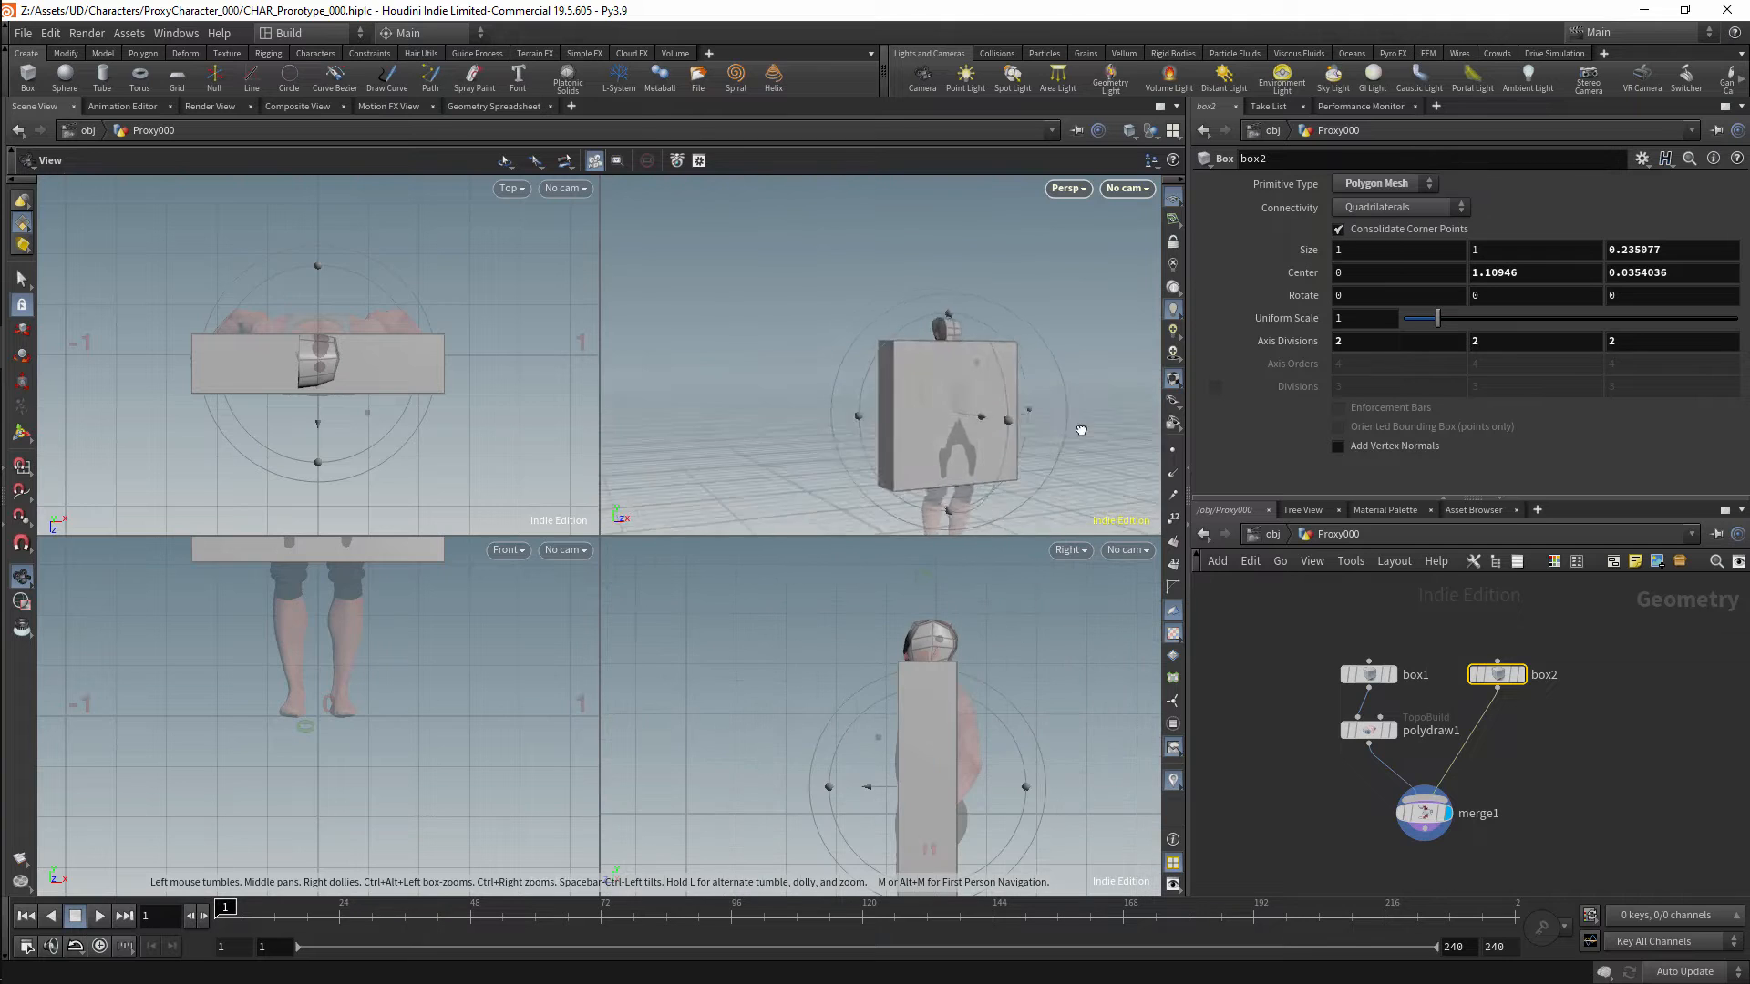
Fit the second box to the chest at about 0.324 wide and 0.429 high, centred about 1.293 high and -0.013 in depth.
{"action": "left_click_drag", "start_coordinate": [1078, 429], "coordinate": [951, 419], "text": "alt"}
{"action": "left_click_drag", "start_coordinate": [963, 501], "coordinate": [964, 458], "text": "alt"}
{"action": "key", "text": "Return"}
{"action": "left_click_drag", "start_coordinate": [930, 791], "coordinate": [942, 746]}
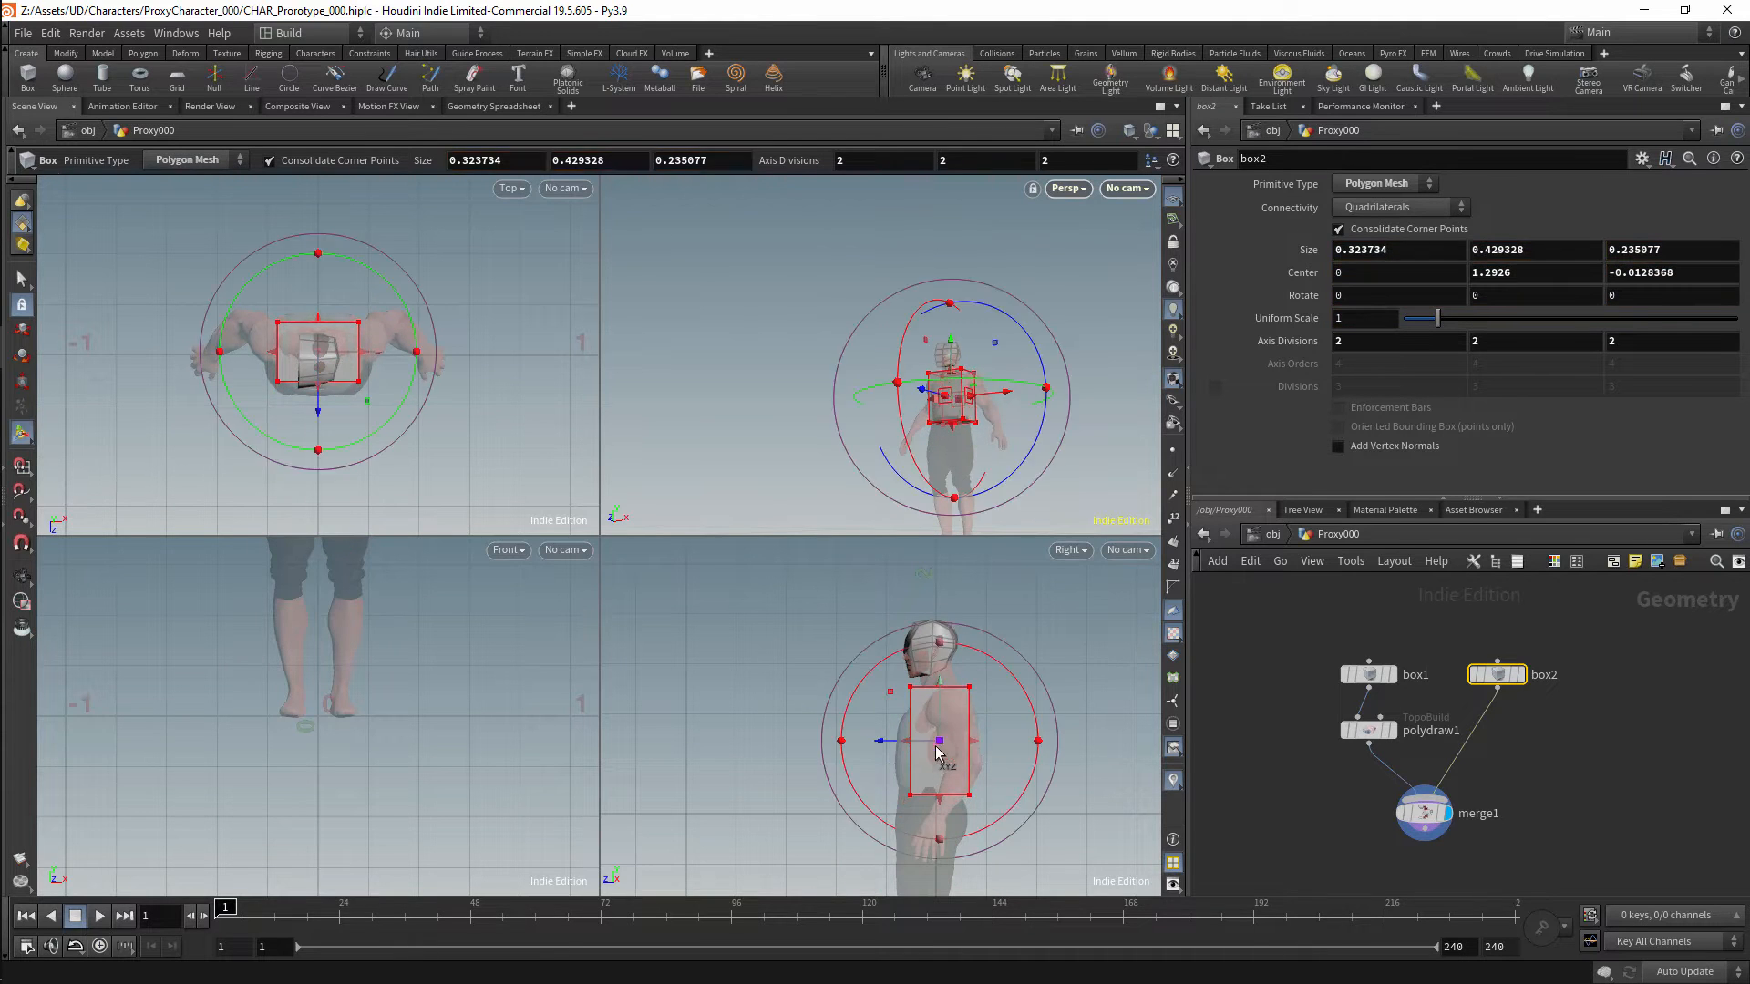
Set the torso box's axis divisions to 3 in all three directions.
{"action": "right_click_drag", "start_coordinate": [975, 711], "coordinate": [1036, 637], "text": "alt"}
{"action": "middle_click_drag", "start_coordinate": [963, 738], "coordinate": [999, 644], "text": "alt"}
{"action": "key", "text": "Return"}
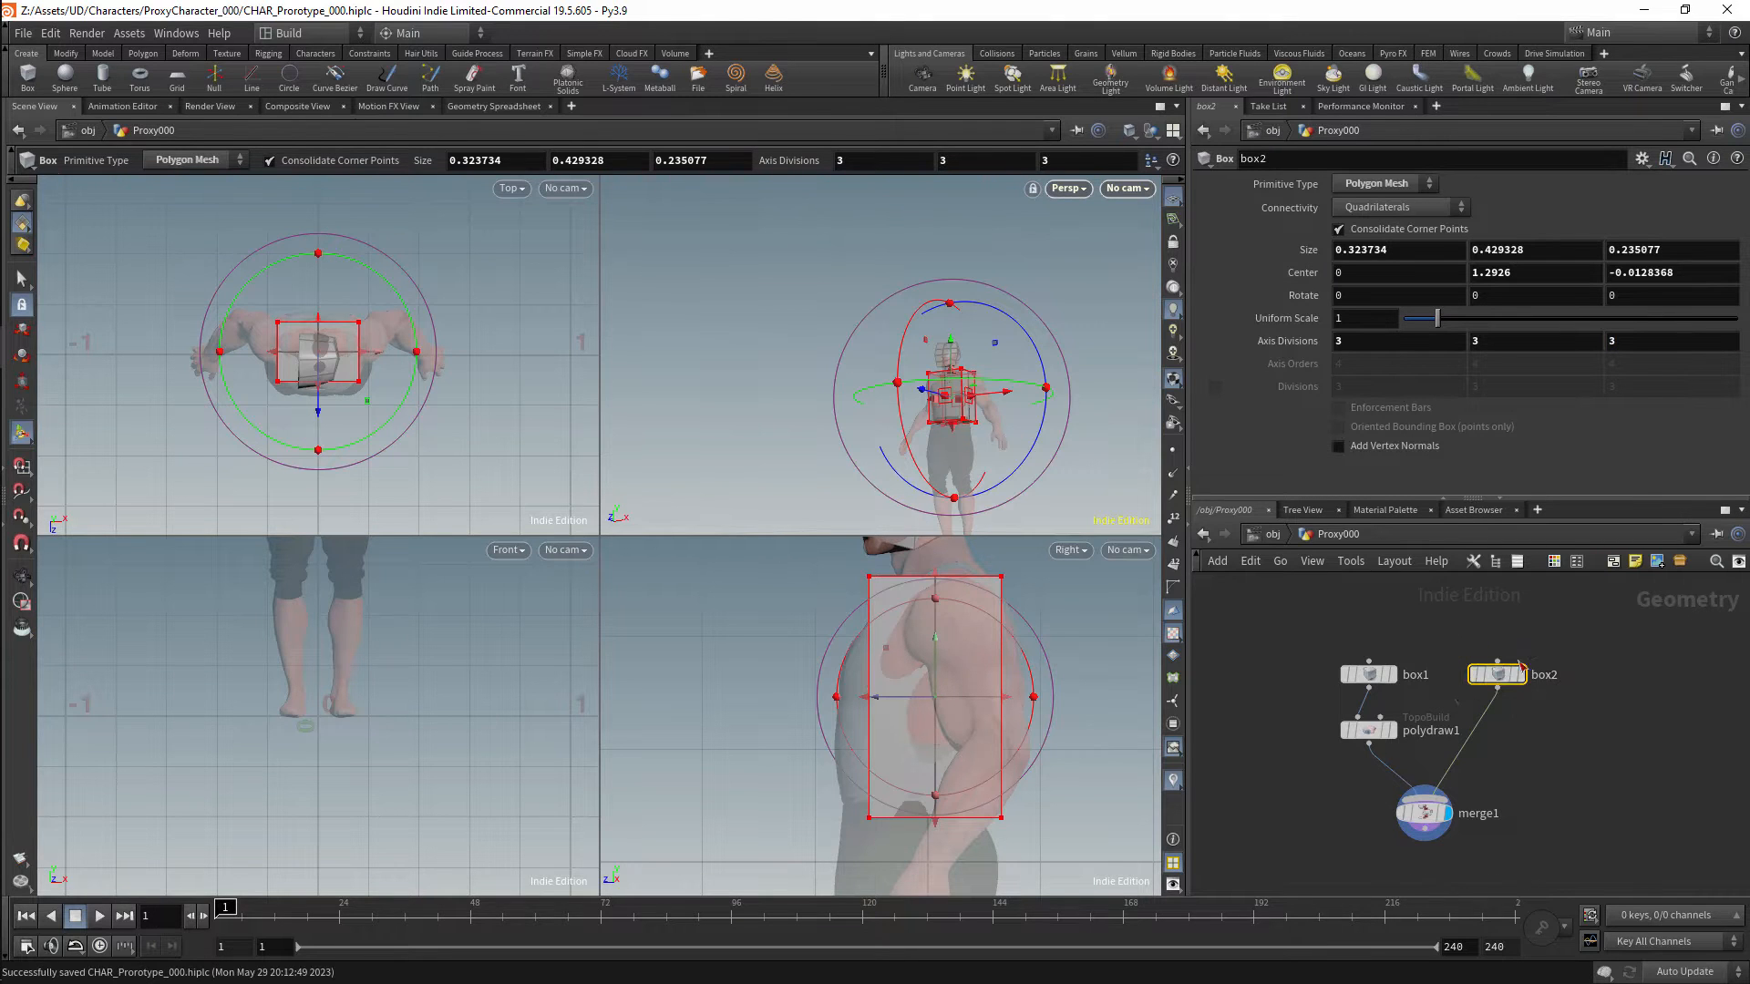
Insert a PolyDraw node on the wire between the torso box and the merge.
{"action": "key", "text": "Tab"}
{"action": "type", "text": "pol"}
{"action": "key", "text": "Return"}
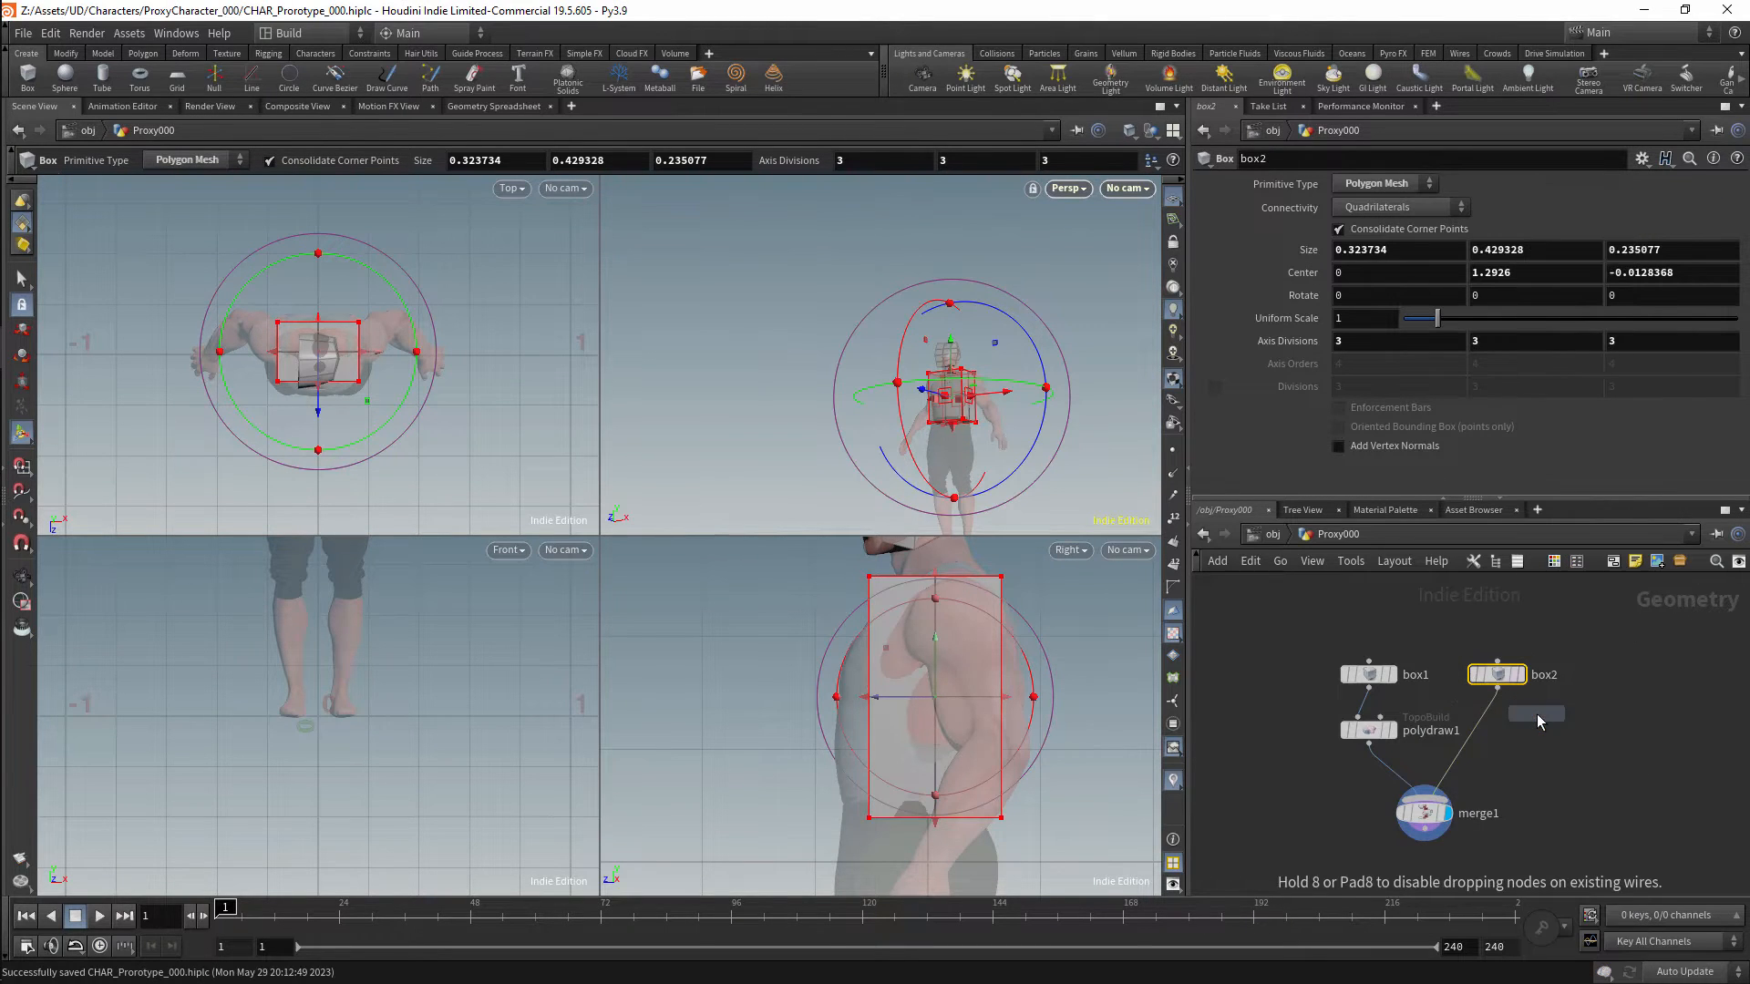
{"action": "left_click", "coordinate": [1491, 732]}
{"action": "left_click_drag", "start_coordinate": [1494, 741], "coordinate": [1508, 740]}
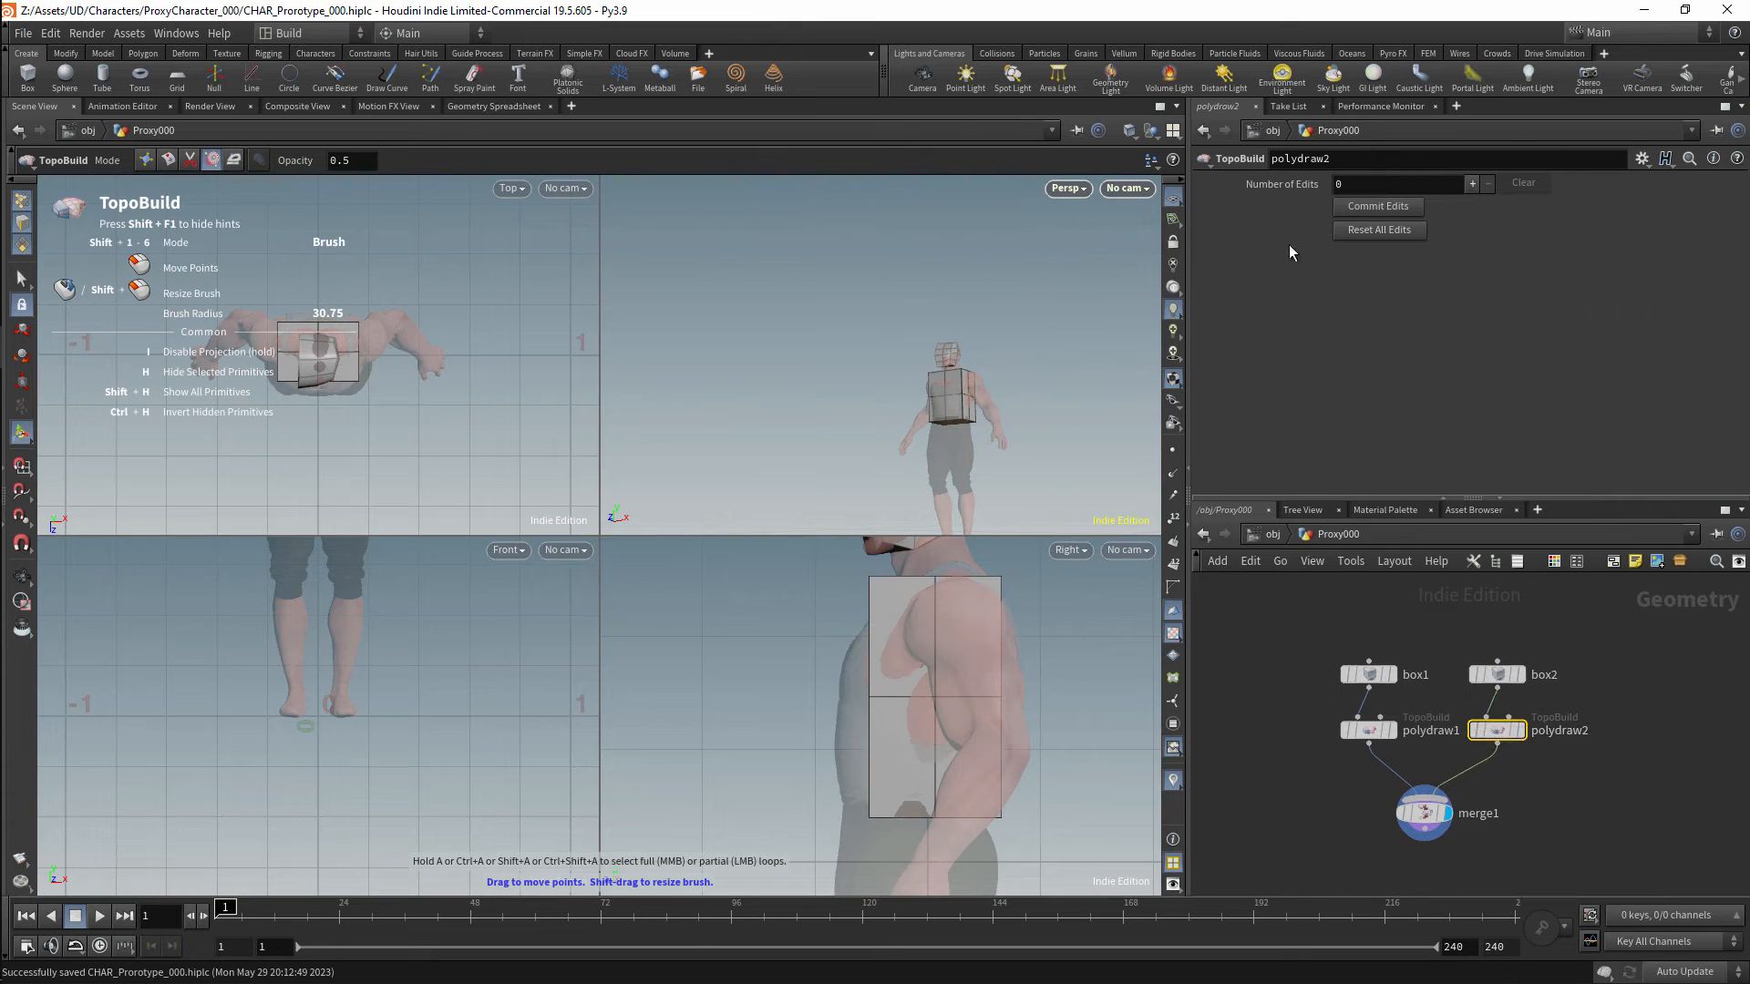
Brush the torso mesh's front and upper points in side view and smooth its outline.
{"action": "left_click_drag", "start_coordinate": [986, 319], "coordinate": [992, 391], "text": "alt"}
{"action": "right_click_drag", "start_coordinate": [992, 391], "coordinate": [1005, 308], "text": "alt"}
{"action": "left_click_drag", "start_coordinate": [1004, 308], "coordinate": [981, 434], "text": "alt"}
{"action": "left_click_drag", "start_coordinate": [873, 583], "coordinate": [847, 583]}
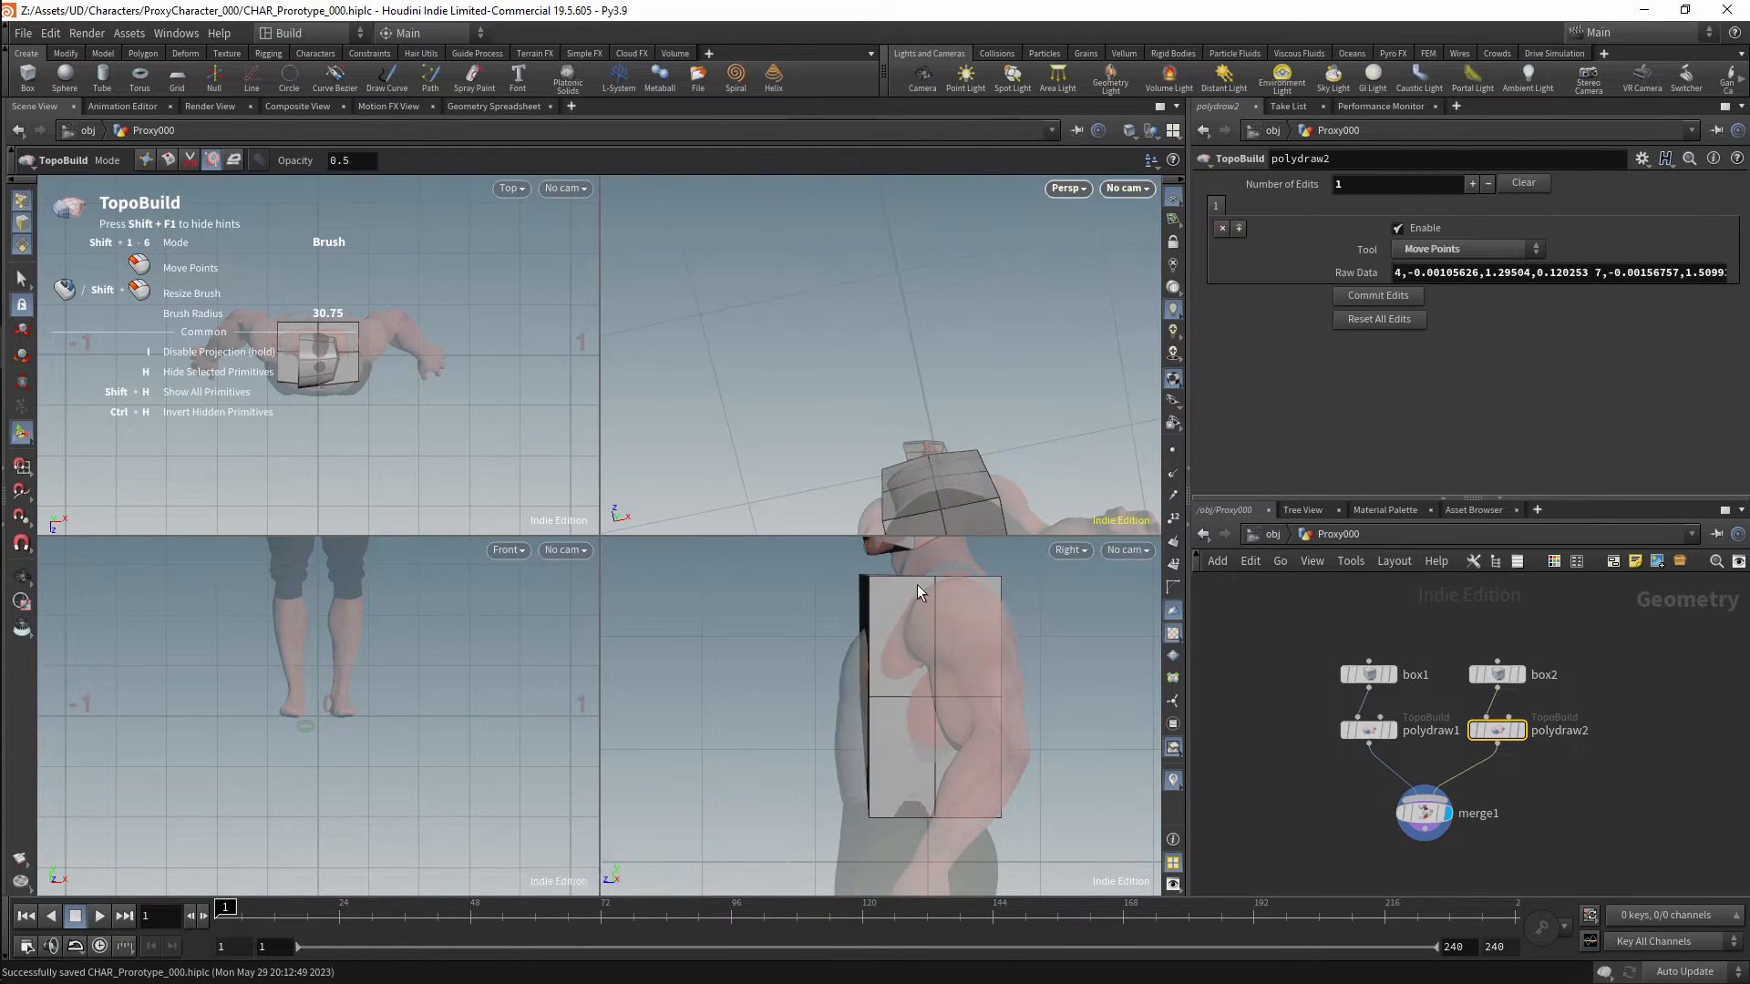
{"action": "left_click_drag", "start_coordinate": [870, 704], "coordinate": [795, 708]}
{"action": "left_click_drag", "start_coordinate": [861, 581], "coordinate": [898, 599]}
{"action": "left_click_drag", "start_coordinate": [1002, 584], "coordinate": [1005, 597]}
{"action": "key", "text": "shift+5"}
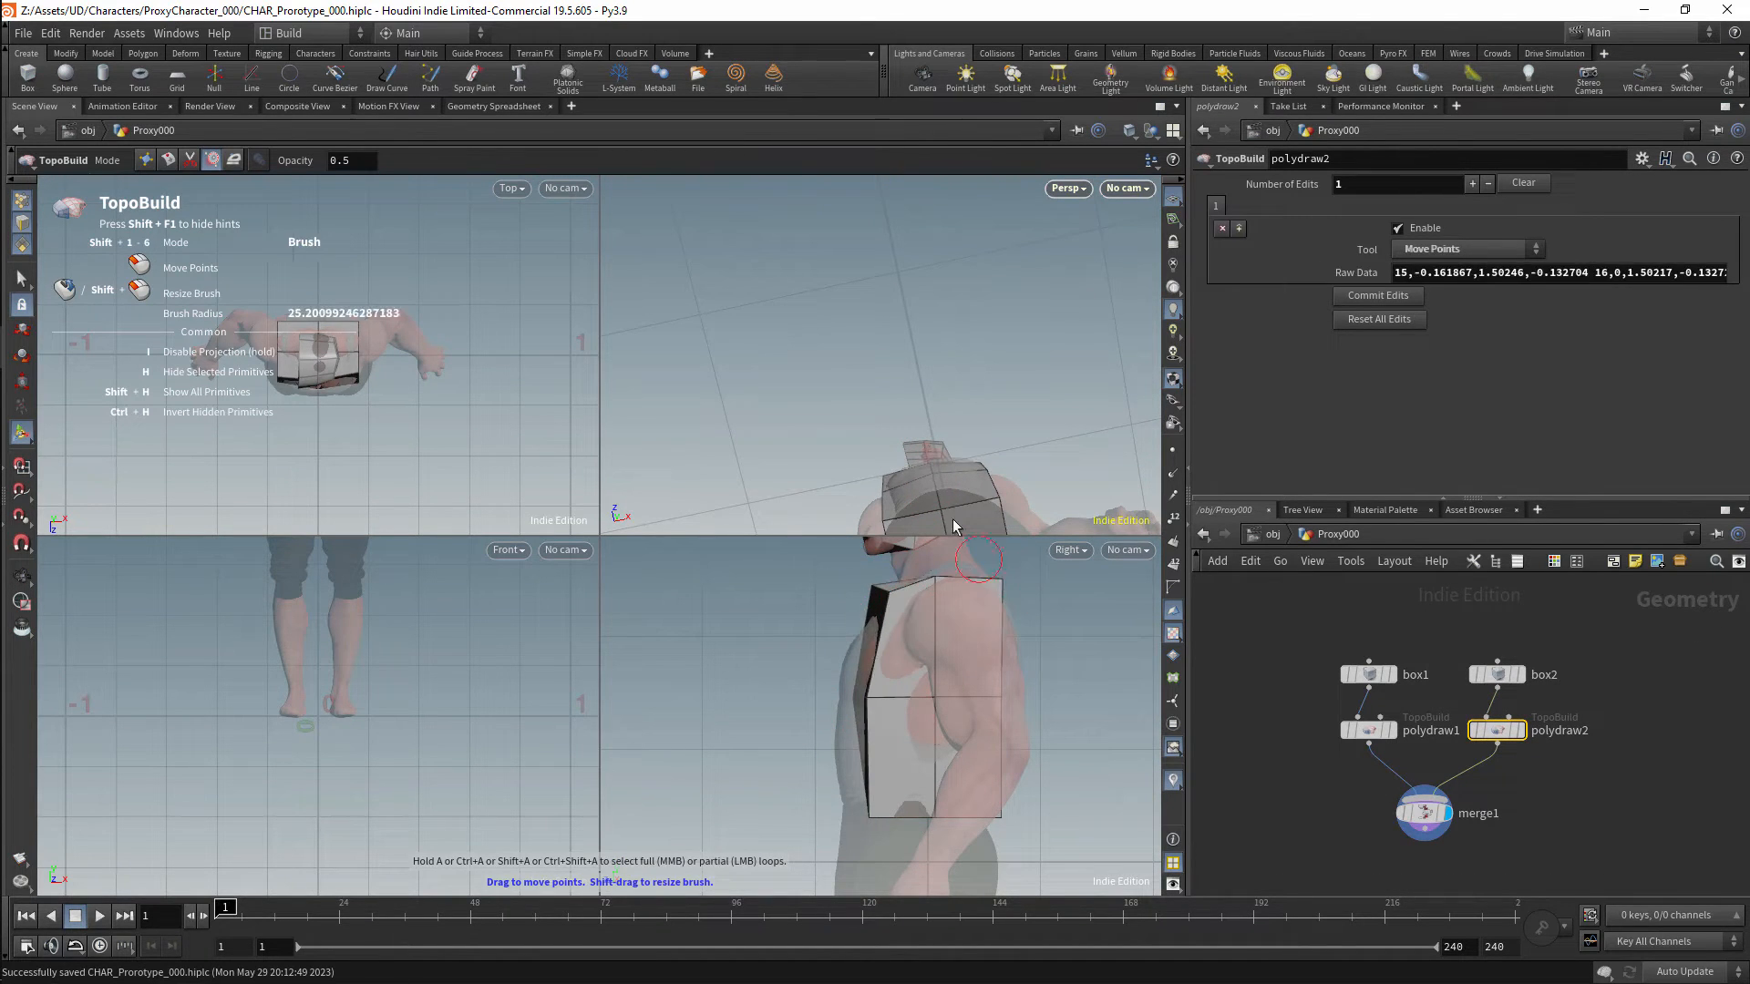
{"action": "mouse_move", "coordinate": [898, 586]}
{"action": "left_mouse_down"}
{"action": "mouse_move", "coordinate": [955, 590]}
{"action": "mouse_move", "coordinate": [1012, 721]}
{"action": "mouse_move", "coordinate": [989, 802]}
{"action": "mouse_move", "coordinate": [893, 824]}
{"action": "left_mouse_up"}
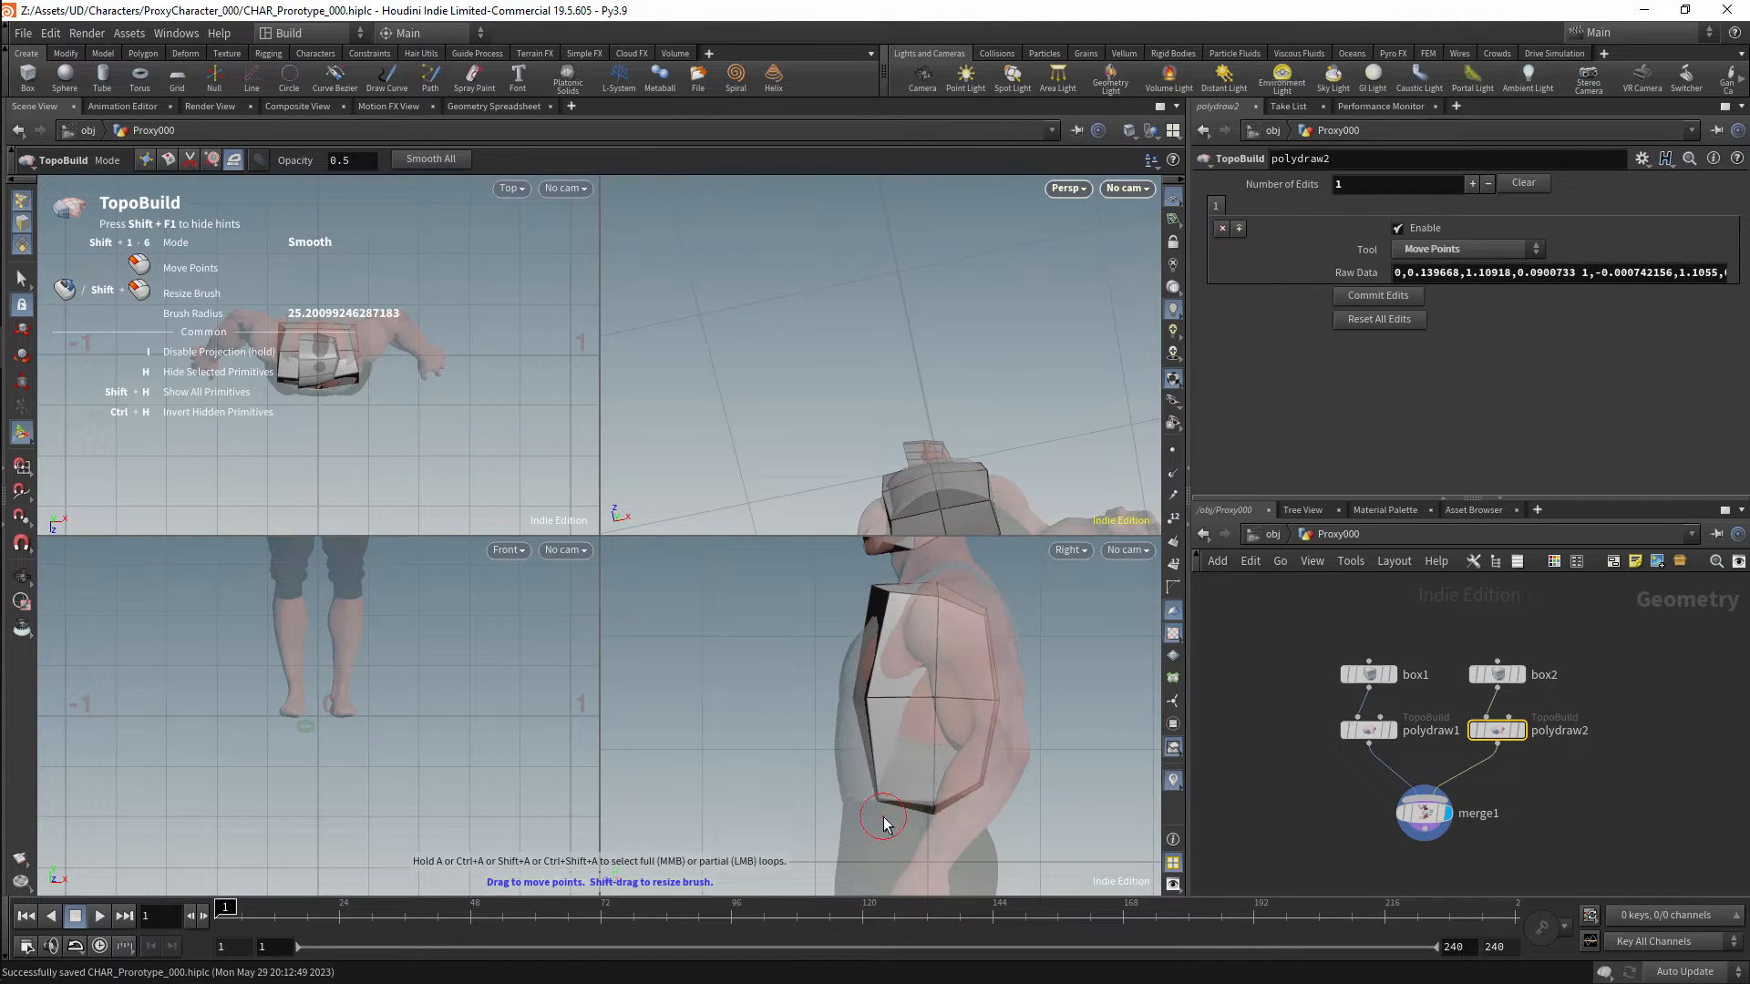
Brush the torso's outline points to the chest, back and waist in side view, and insert horizontal edge loops.
{"action": "key", "text": "shift+4"}
{"action": "left_click_drag", "start_coordinate": [853, 706], "coordinate": [843, 705]}
{"action": "left_click_drag", "start_coordinate": [866, 798], "coordinate": [809, 811]}
{"action": "left_click_drag", "start_coordinate": [995, 797], "coordinate": [914, 807]}
{"action": "left_click_drag", "start_coordinate": [861, 684], "coordinate": [846, 681]}
{"action": "left_click_drag", "start_coordinate": [872, 585], "coordinate": [898, 594]}
{"action": "mouse_move", "coordinate": [993, 608]}
{"action": "left_mouse_down"}
{"action": "mouse_move", "coordinate": [1008, 597]}
{"action": "mouse_move", "coordinate": [955, 578]}
{"action": "left_mouse_up"}
{"action": "left_click_drag", "start_coordinate": [1003, 697], "coordinate": [1014, 691]}
{"action": "left_click_drag", "start_coordinate": [970, 791], "coordinate": [951, 796]}
{"action": "left_click_drag", "start_coordinate": [840, 700], "coordinate": [838, 677]}
{"action": "key", "text": "shift+3"}
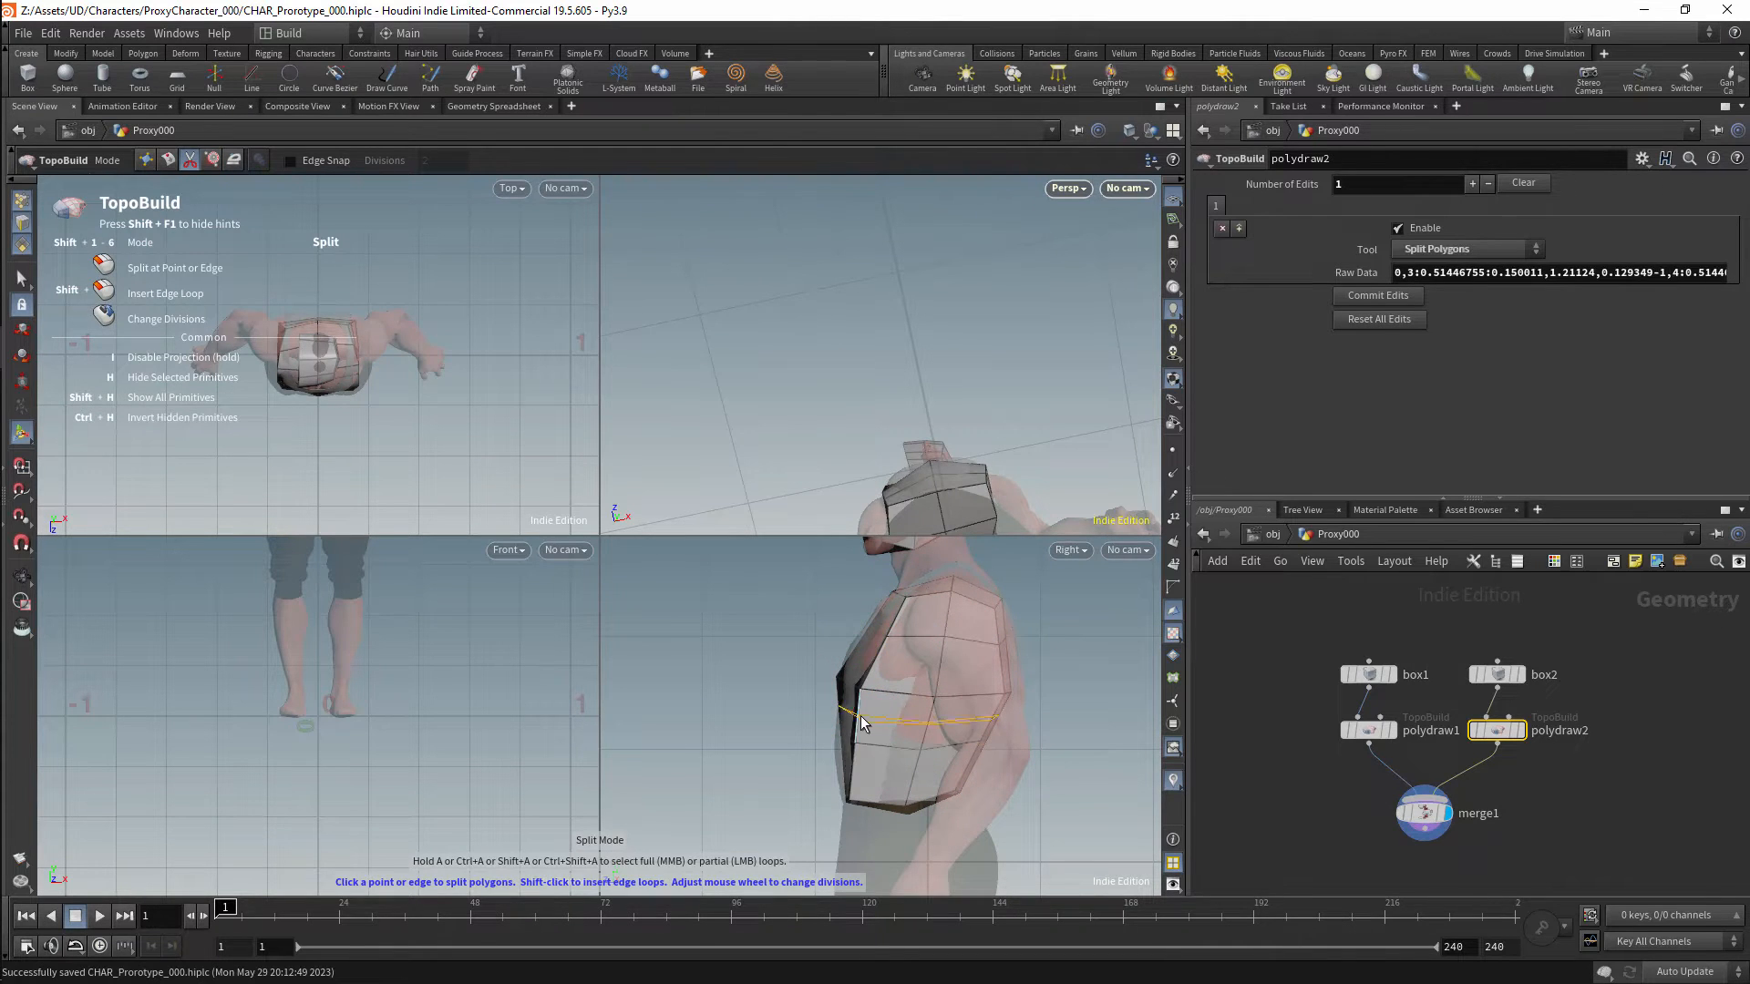
Brush the torso's side points in perspective view with a smaller brush, and smooth the surface.
{"action": "key", "text": "shift+4"}
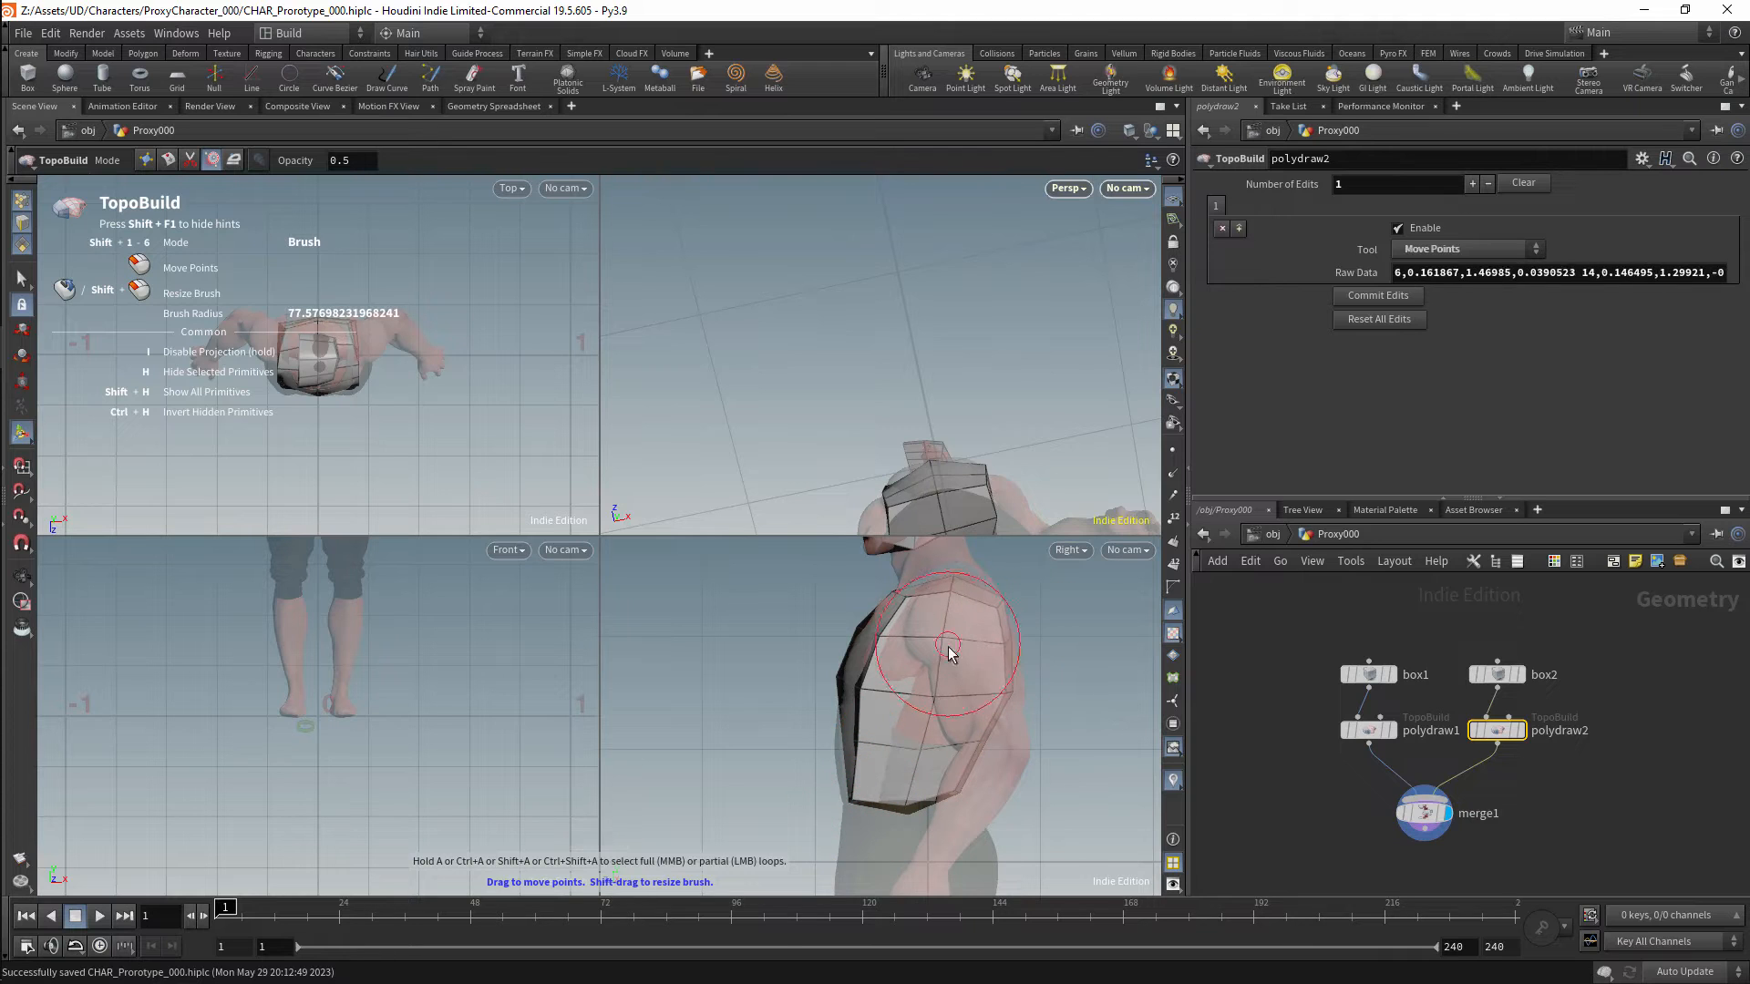
{"action": "left_click_drag", "start_coordinate": [957, 401], "coordinate": [980, 501], "text": "alt"}
{"action": "left_click_drag", "start_coordinate": [1019, 414], "coordinate": [947, 420], "text": "shift"}
{"action": "left_click_drag", "start_coordinate": [964, 437], "coordinate": [985, 383], "text": "alt"}
{"action": "left_click_drag", "start_coordinate": [1010, 462], "coordinate": [981, 476]}
{"action": "key", "text": "shift+5"}
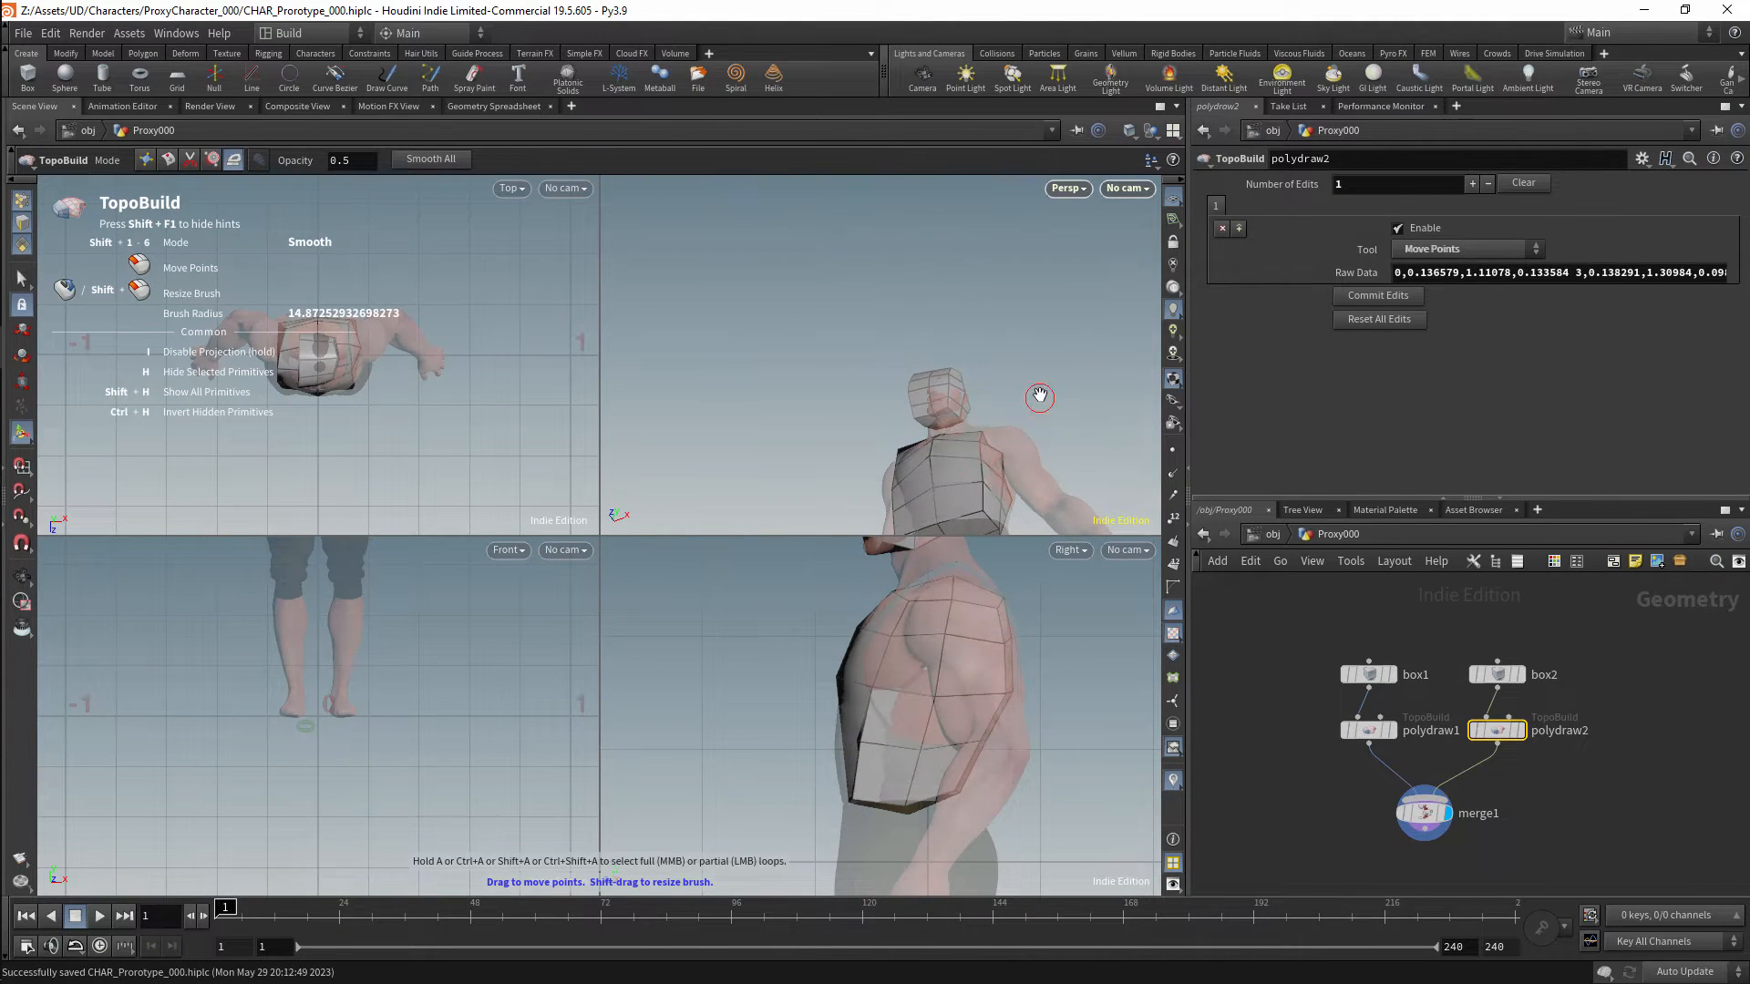
Undo the last strokes on the back, and brush the torso's side and lower points towards the body.
{"action": "mouse_move", "coordinate": [1038, 394]}
{"action": "left_mouse_down", "text": "alt"}
{"action": "mouse_move", "coordinate": [947, 374]}
{"action": "mouse_move", "coordinate": [953, 484]}
{"action": "mouse_move", "coordinate": [941, 431]}
{"action": "left_mouse_up", "text": "alt"}
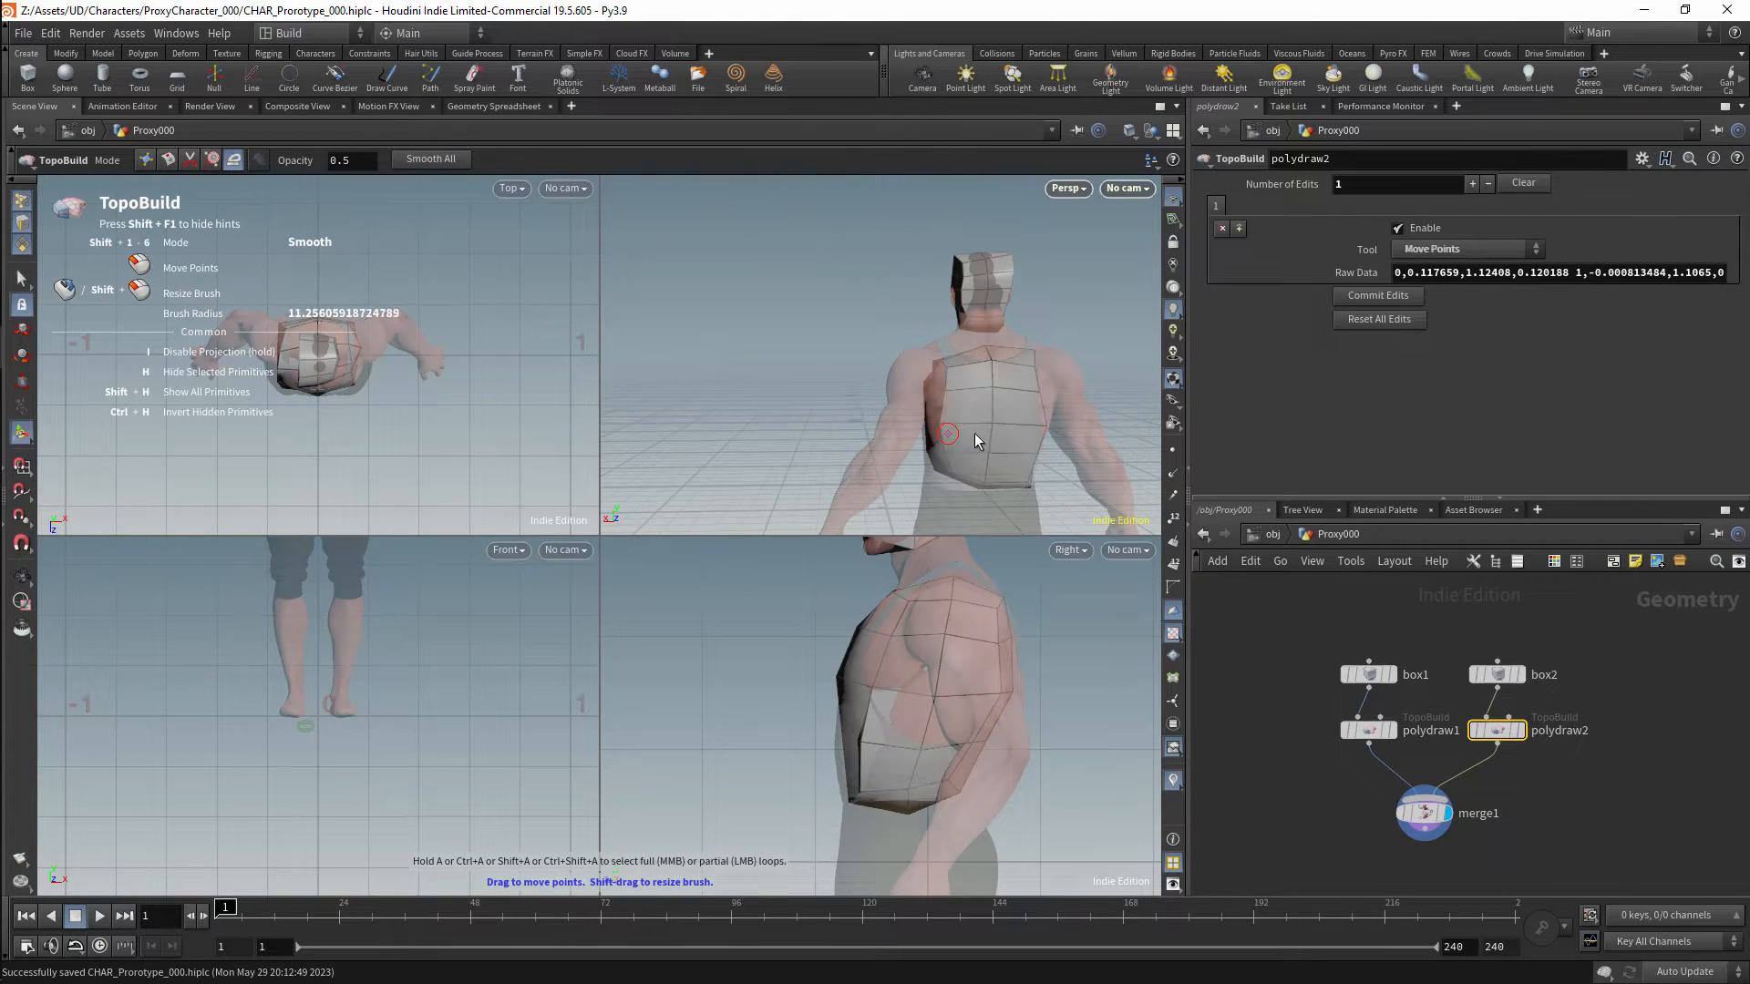
{"action": "key", "text": "ctrl+z"}
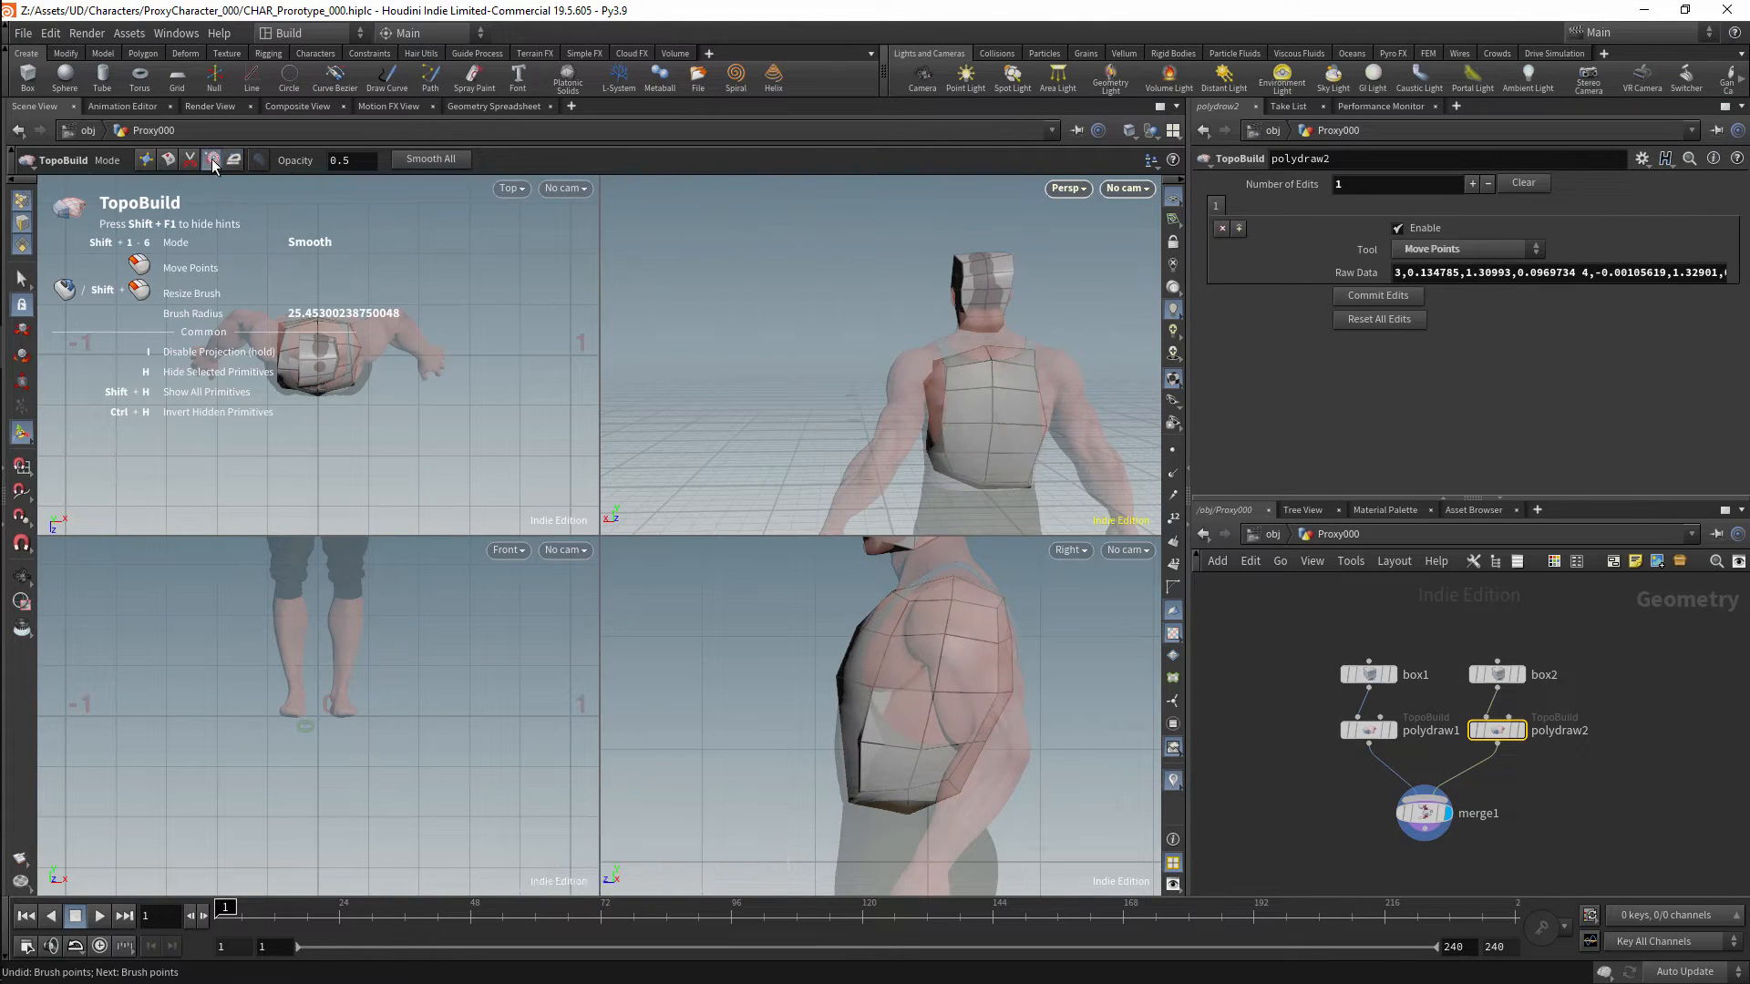
{"action": "key", "text": "ctrl+z"}
{"action": "left_click", "coordinate": [214, 161]}
{"action": "left_click_drag", "start_coordinate": [914, 424], "coordinate": [937, 417]}
{"action": "left_click_drag", "start_coordinate": [944, 299], "coordinate": [959, 290], "text": "alt"}
{"action": "left_click_drag", "start_coordinate": [920, 434], "coordinate": [969, 480]}
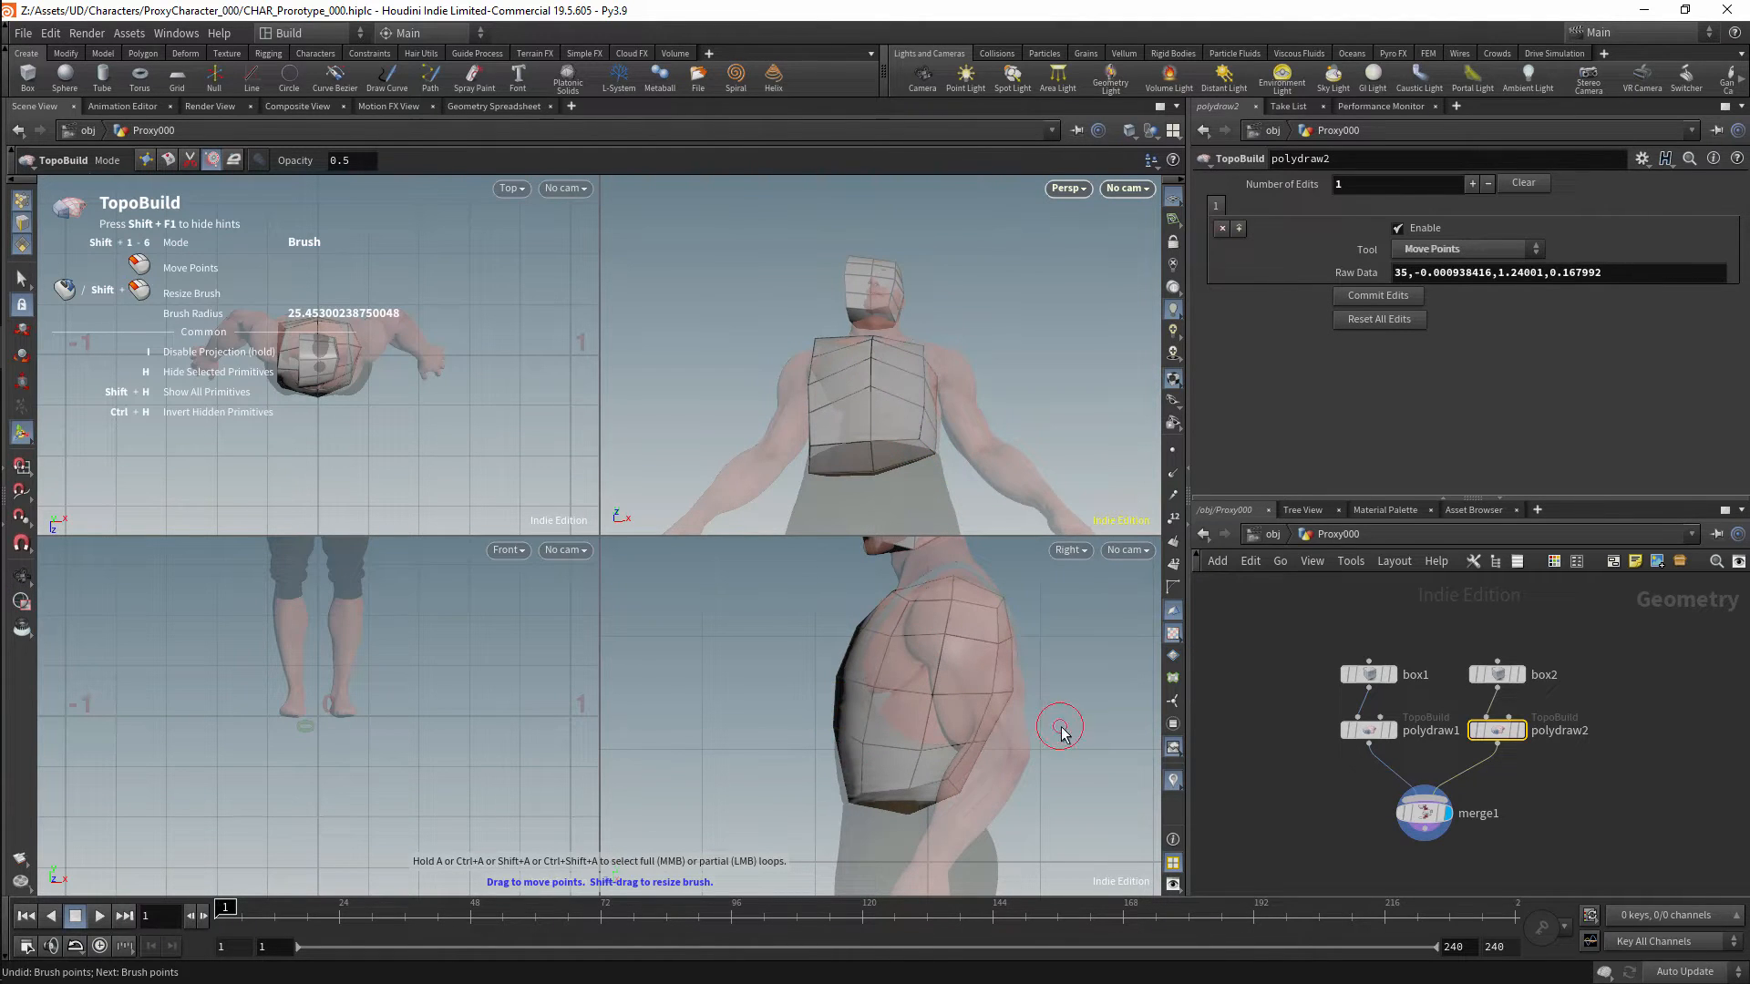
Enlarge the brush and raise the torso's lower edge points in side view.
{"action": "left_click_drag", "start_coordinate": [1061, 726], "coordinate": [1117, 757], "text": "shift"}
{"action": "left_click_drag", "start_coordinate": [967, 799], "coordinate": [964, 777]}
{"action": "left_click_drag", "start_coordinate": [853, 797], "coordinate": [849, 753]}
{"action": "left_click_drag", "start_coordinate": [915, 812], "coordinate": [919, 795]}
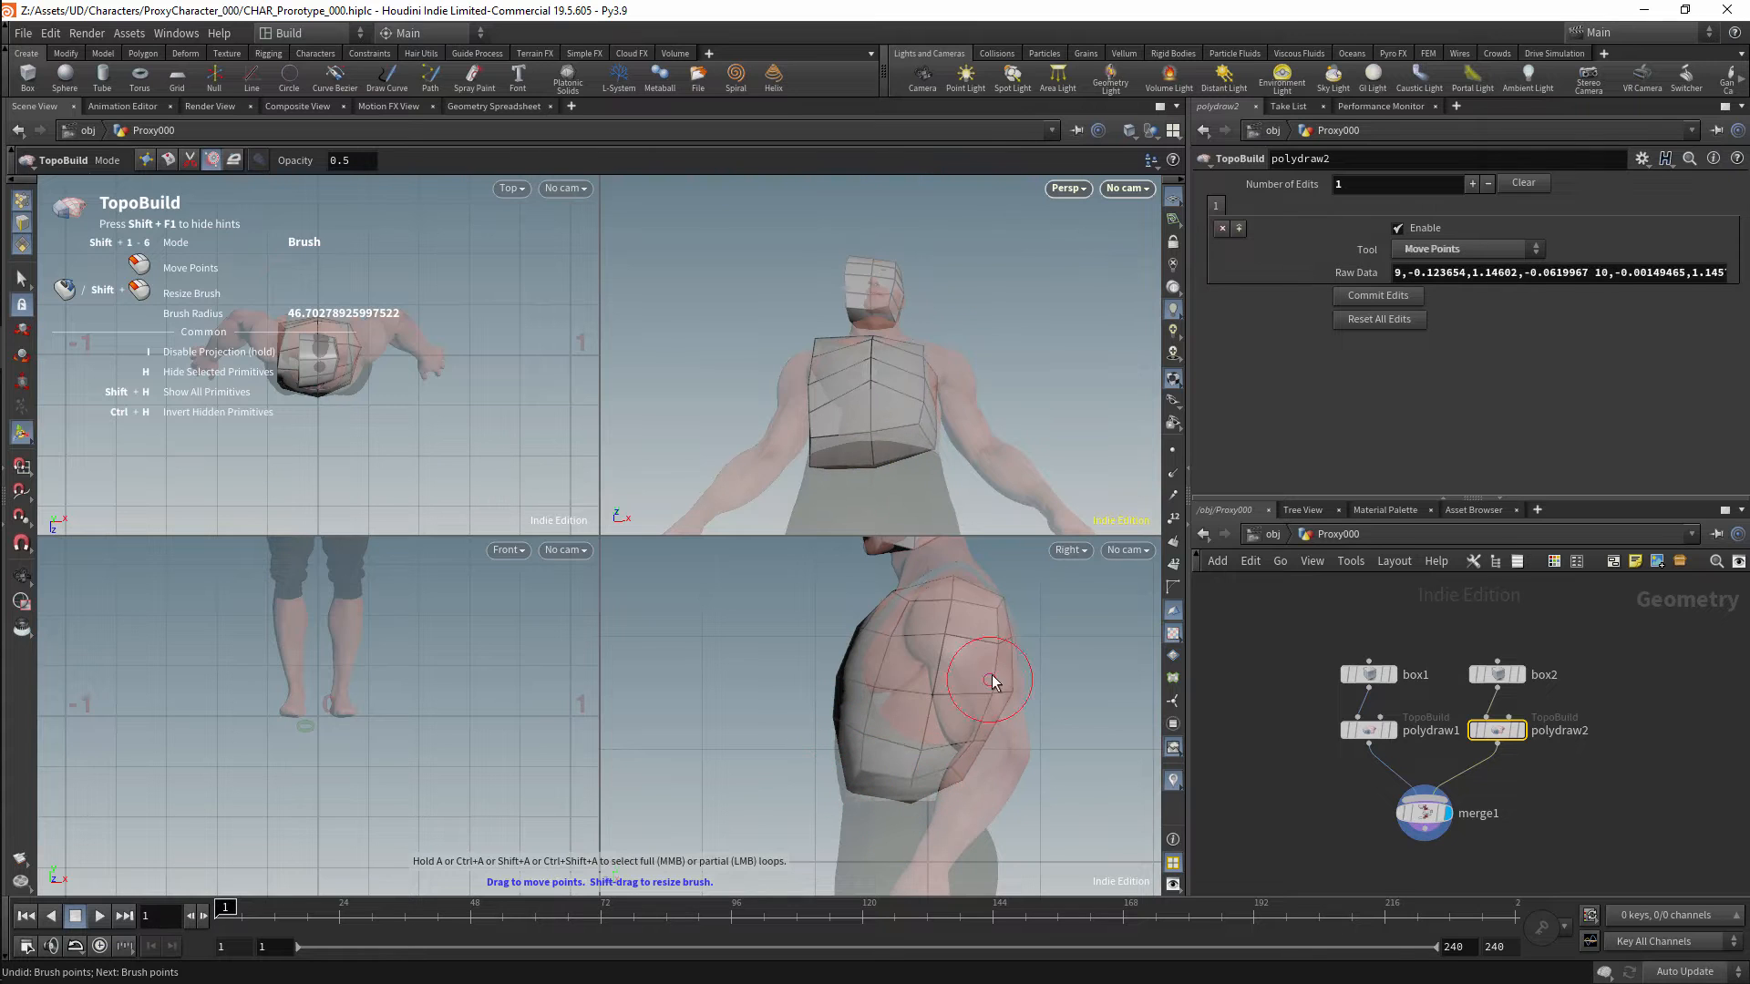
{"action": "left_click_drag", "start_coordinate": [991, 680], "coordinate": [990, 676]}
Brush the torso's lower front and side points in perspective view to lift the bottom edge and fit the abdomen.
{"action": "left_click_drag", "start_coordinate": [950, 369], "coordinate": [969, 419], "text": "alt"}
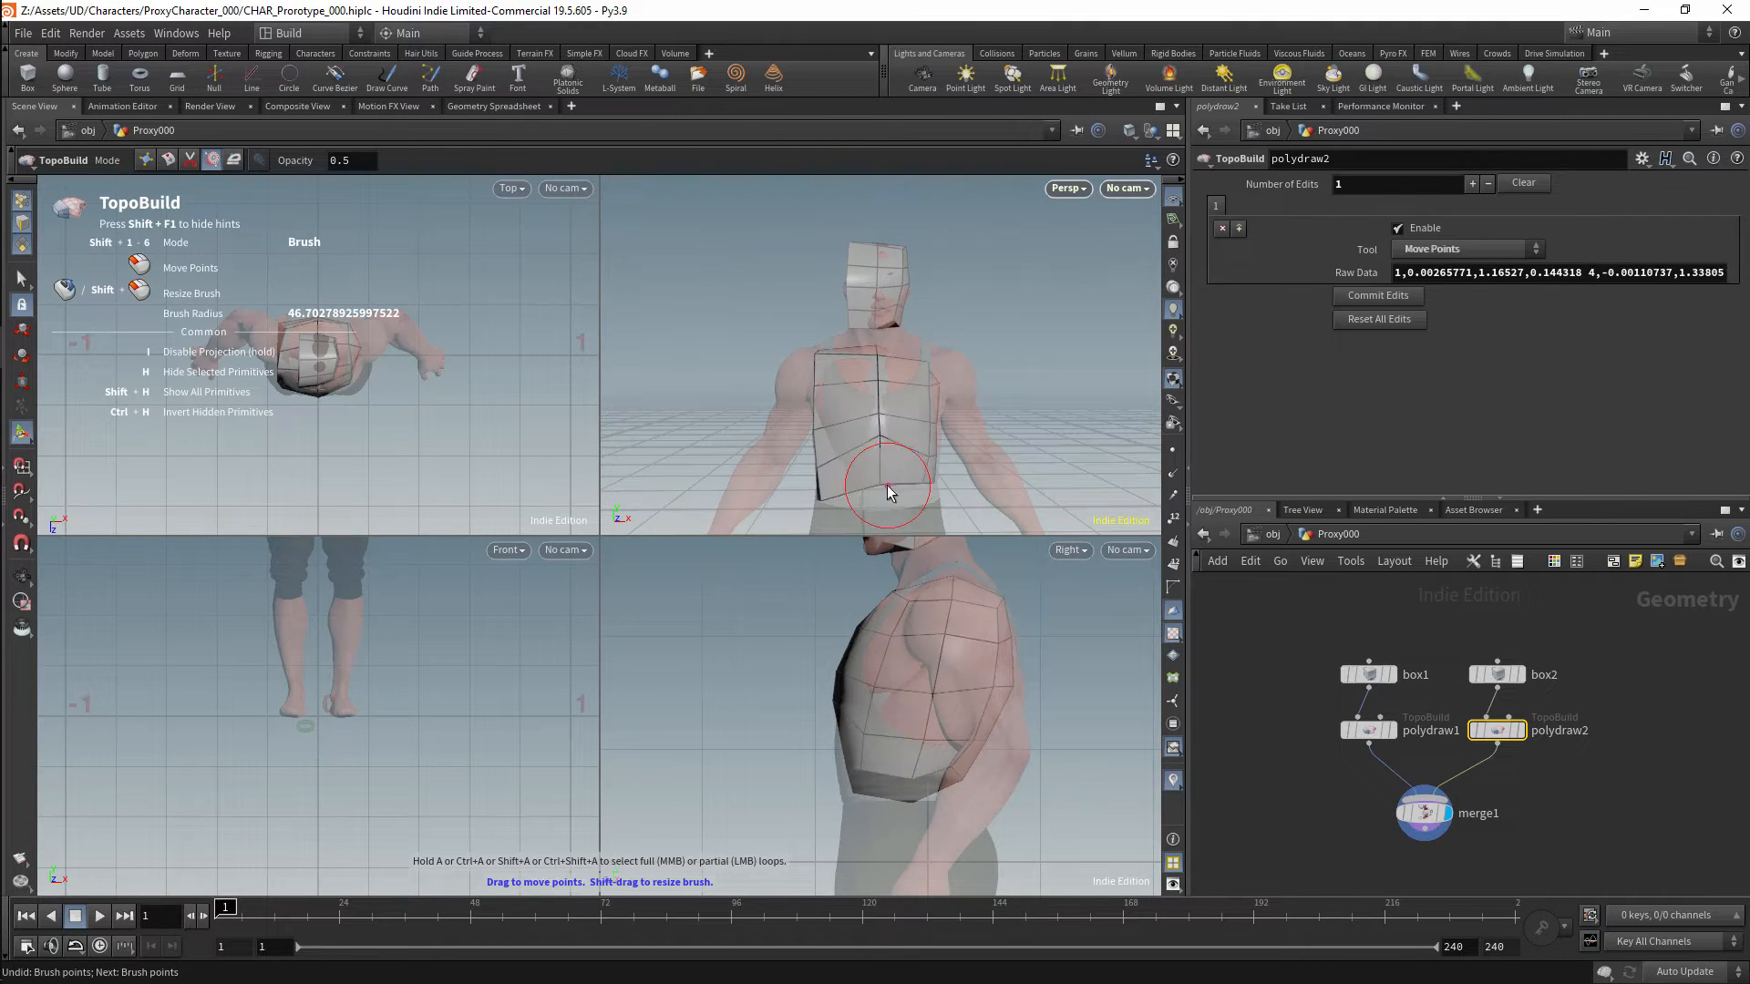
{"action": "left_click_drag", "start_coordinate": [1030, 486], "coordinate": [951, 490], "text": "alt"}
{"action": "mouse_move", "coordinate": [922, 510]}
{"action": "left_mouse_down"}
{"action": "mouse_move", "coordinate": [911, 495]}
{"action": "mouse_move", "coordinate": [930, 476]}
{"action": "left_mouse_up"}
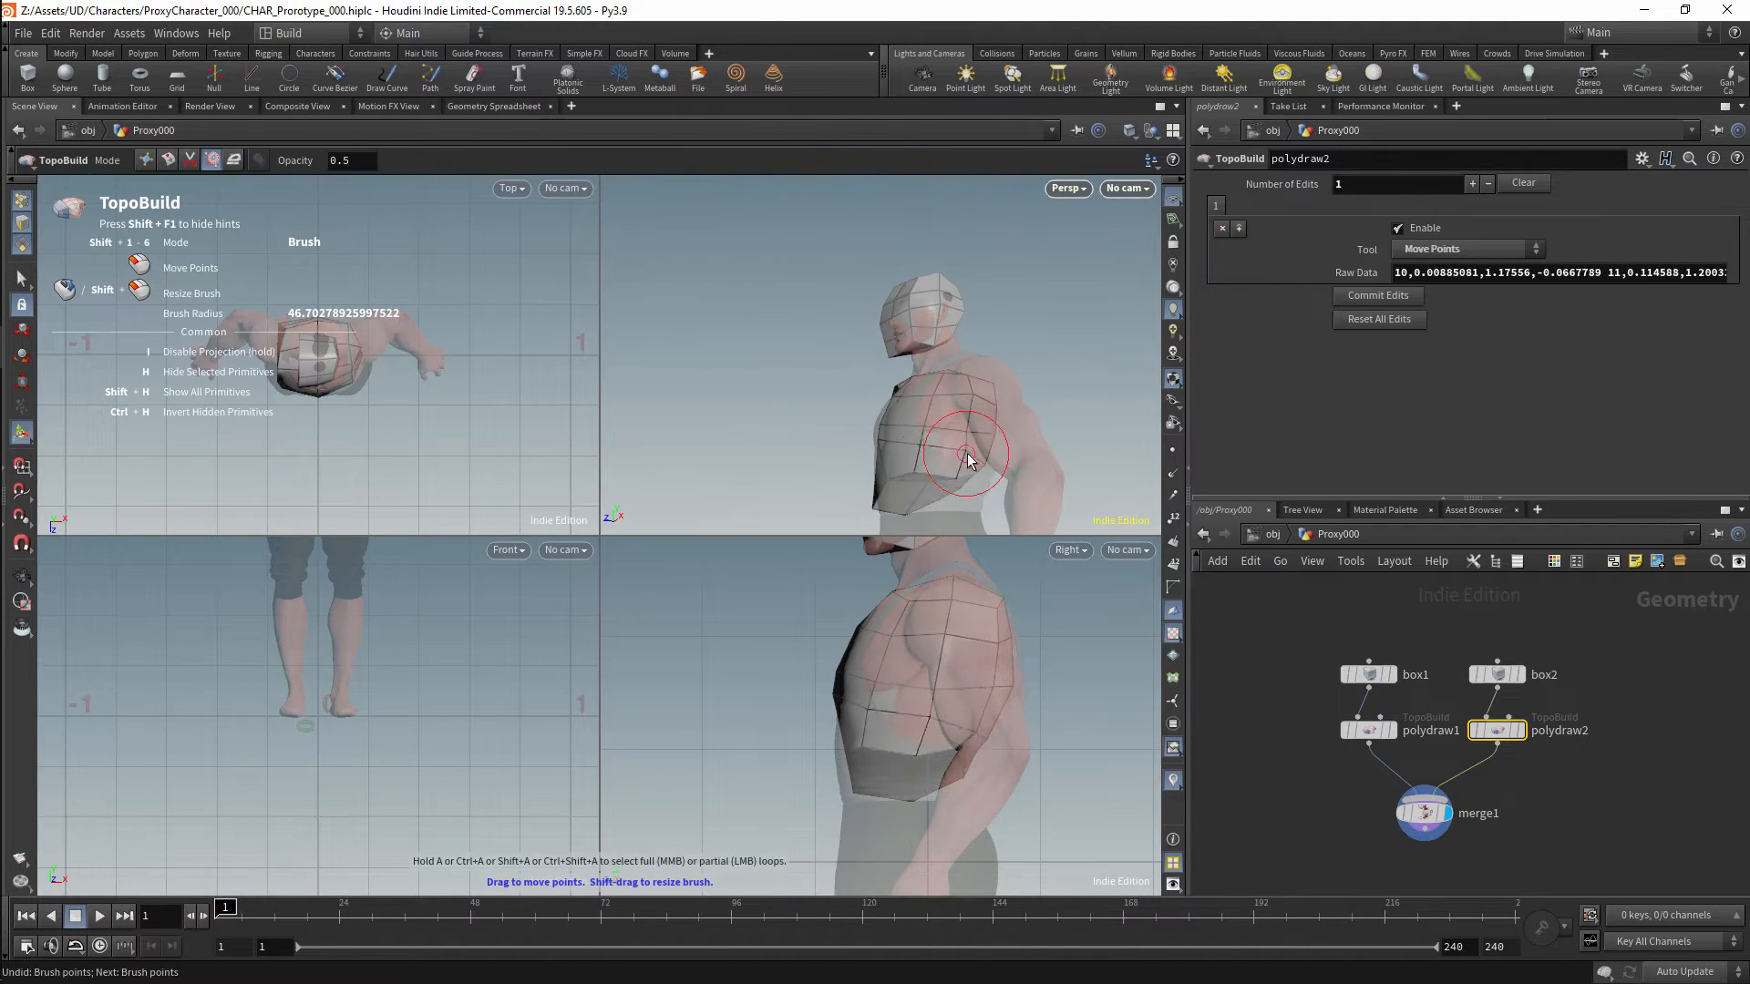
{"action": "left_click_drag", "start_coordinate": [1046, 436], "coordinate": [959, 432], "text": "alt"}
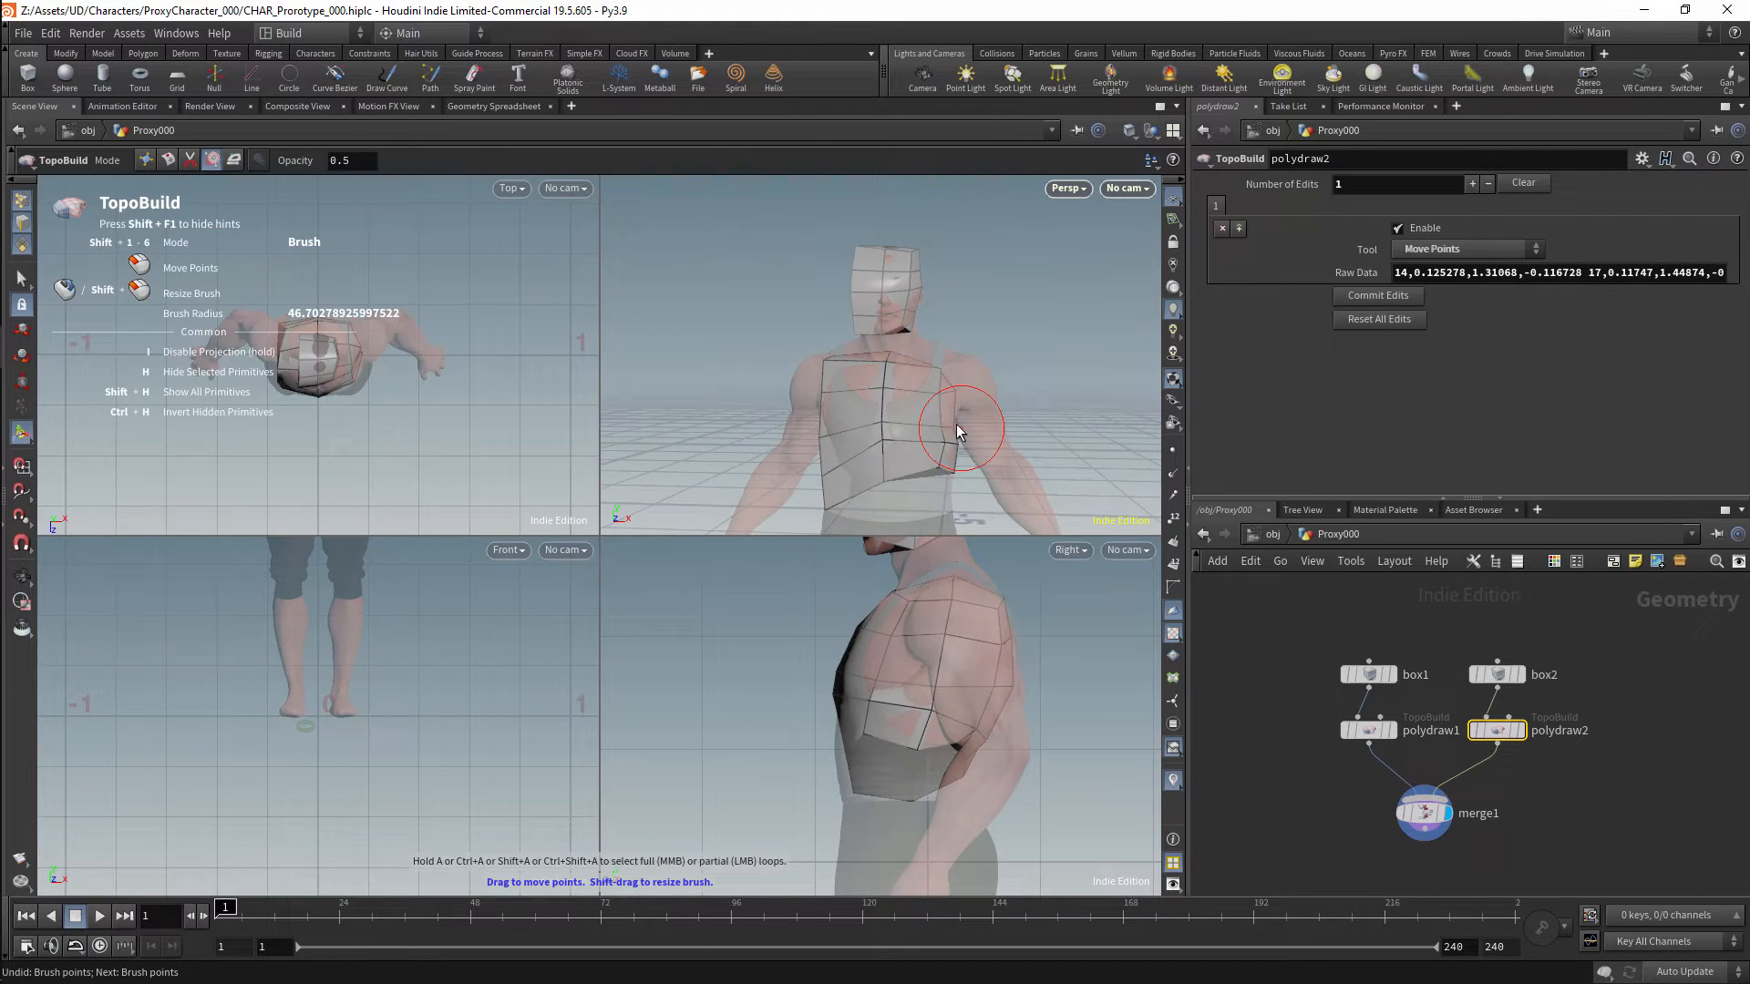
{"action": "left_click", "coordinate": [235, 162]}
{"action": "key", "text": "ctrl+z"}
{"action": "left_click_drag", "start_coordinate": [938, 372], "coordinate": [1036, 352], "text": "alt"}
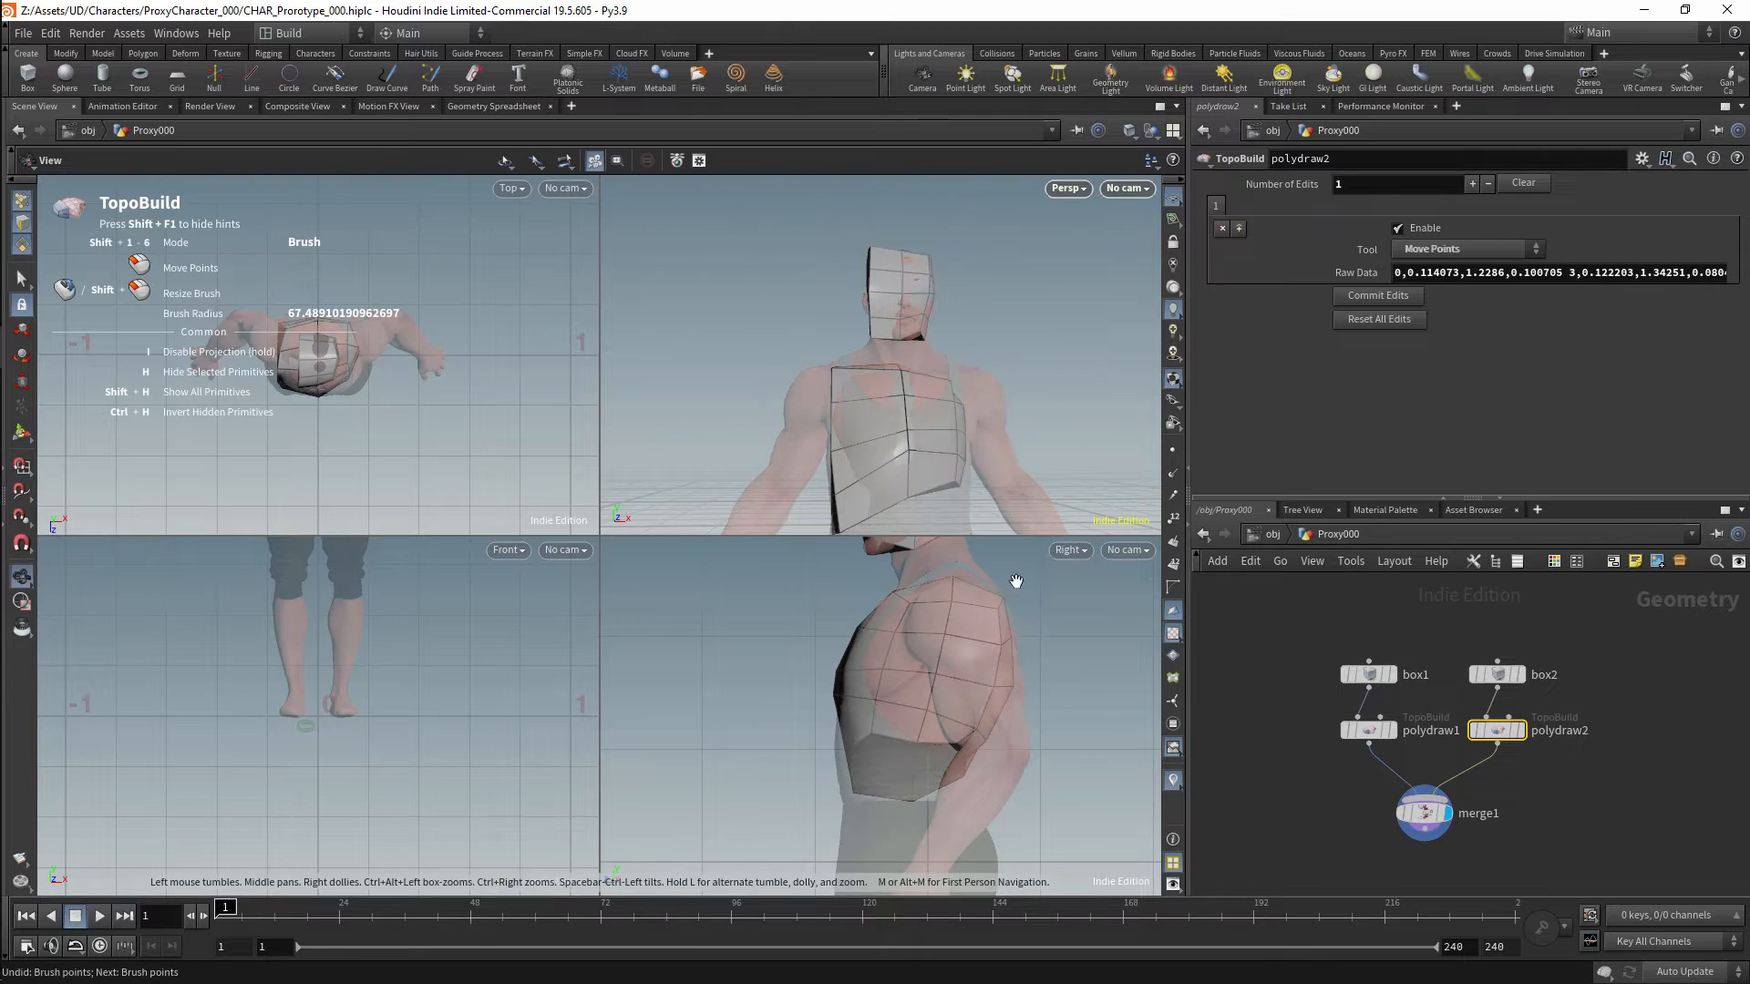
{"action": "mouse_move", "coordinate": [959, 436]}
{"action": "left_mouse_down"}
{"action": "mouse_move", "coordinate": [983, 431]}
{"action": "mouse_move", "coordinate": [942, 355]}
{"action": "mouse_move", "coordinate": [1019, 392]}
{"action": "left_mouse_up"}
Add a Group Create node below the merge, connect it and display its result.
{"action": "scroll", "coordinate": [1019, 380], "scroll_direction": "down", "scroll_amount": 5, "text": "alt"}
{"action": "middle_click_drag", "start_coordinate": [1340, 838], "coordinate": [1313, 783]}
{"action": "left_click", "coordinate": [1397, 758]}
{"action": "key", "text": "Tab"}
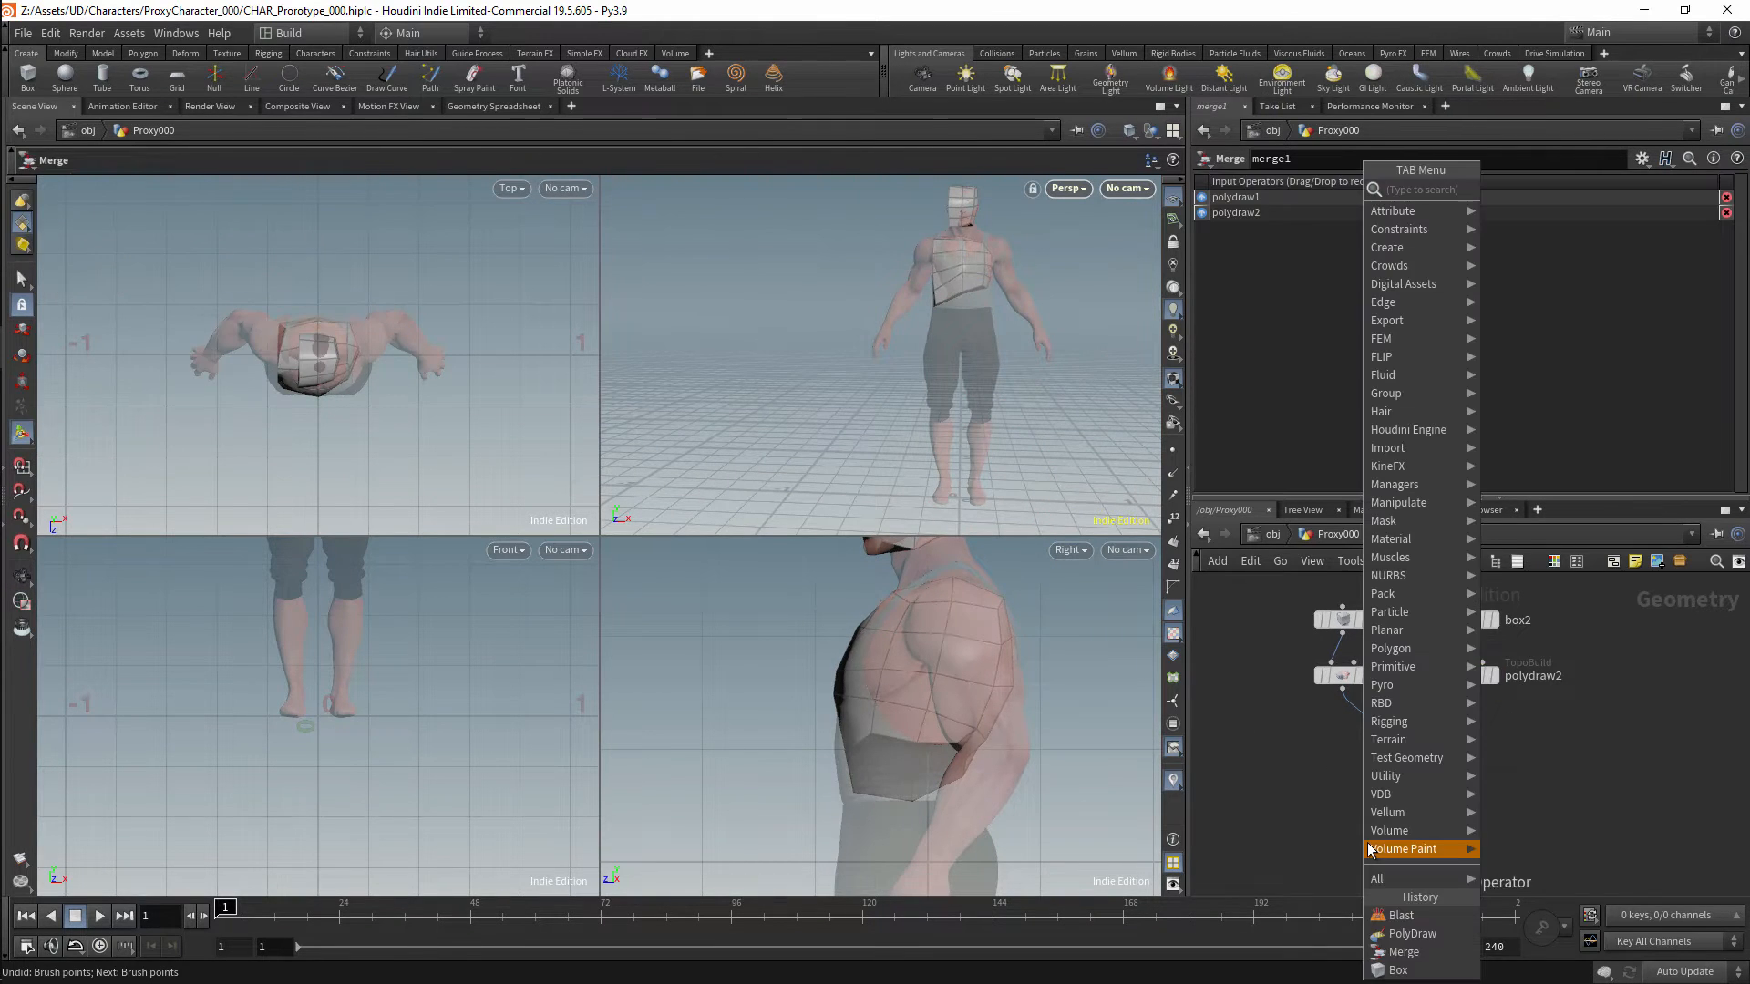
{"action": "type", "text": "group"}
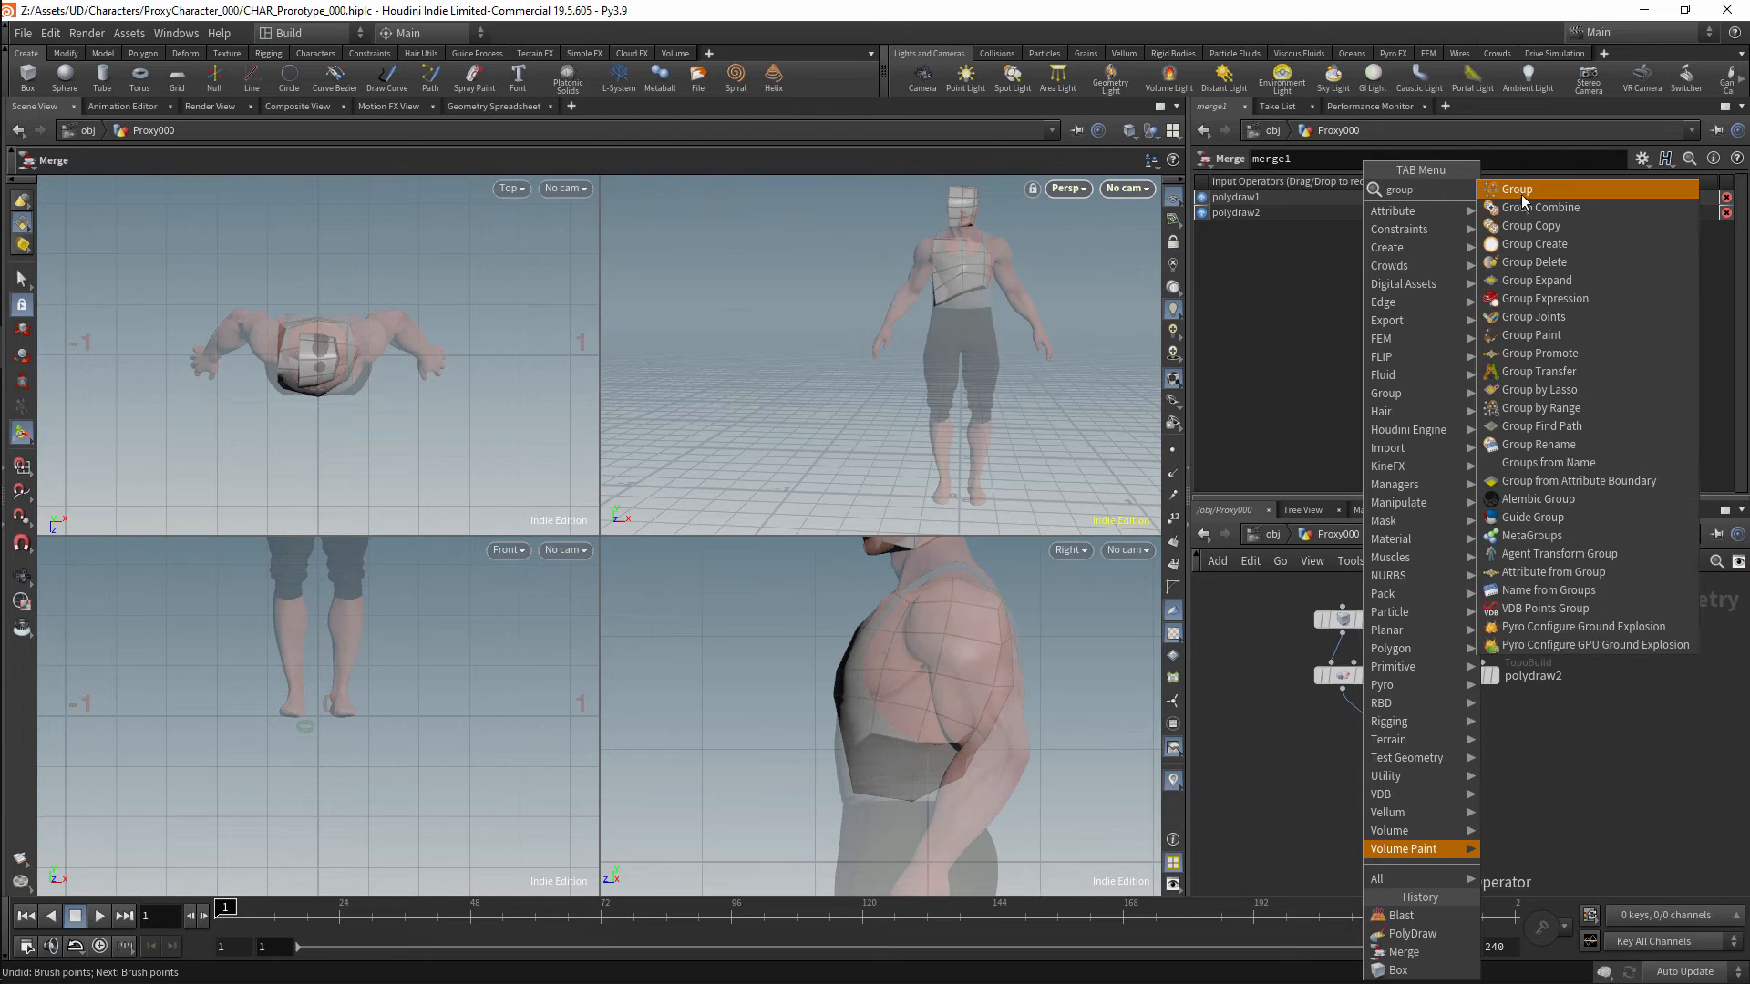
{"action": "left_click", "coordinate": [1534, 244]}
{"action": "left_click", "coordinate": [1383, 810]}
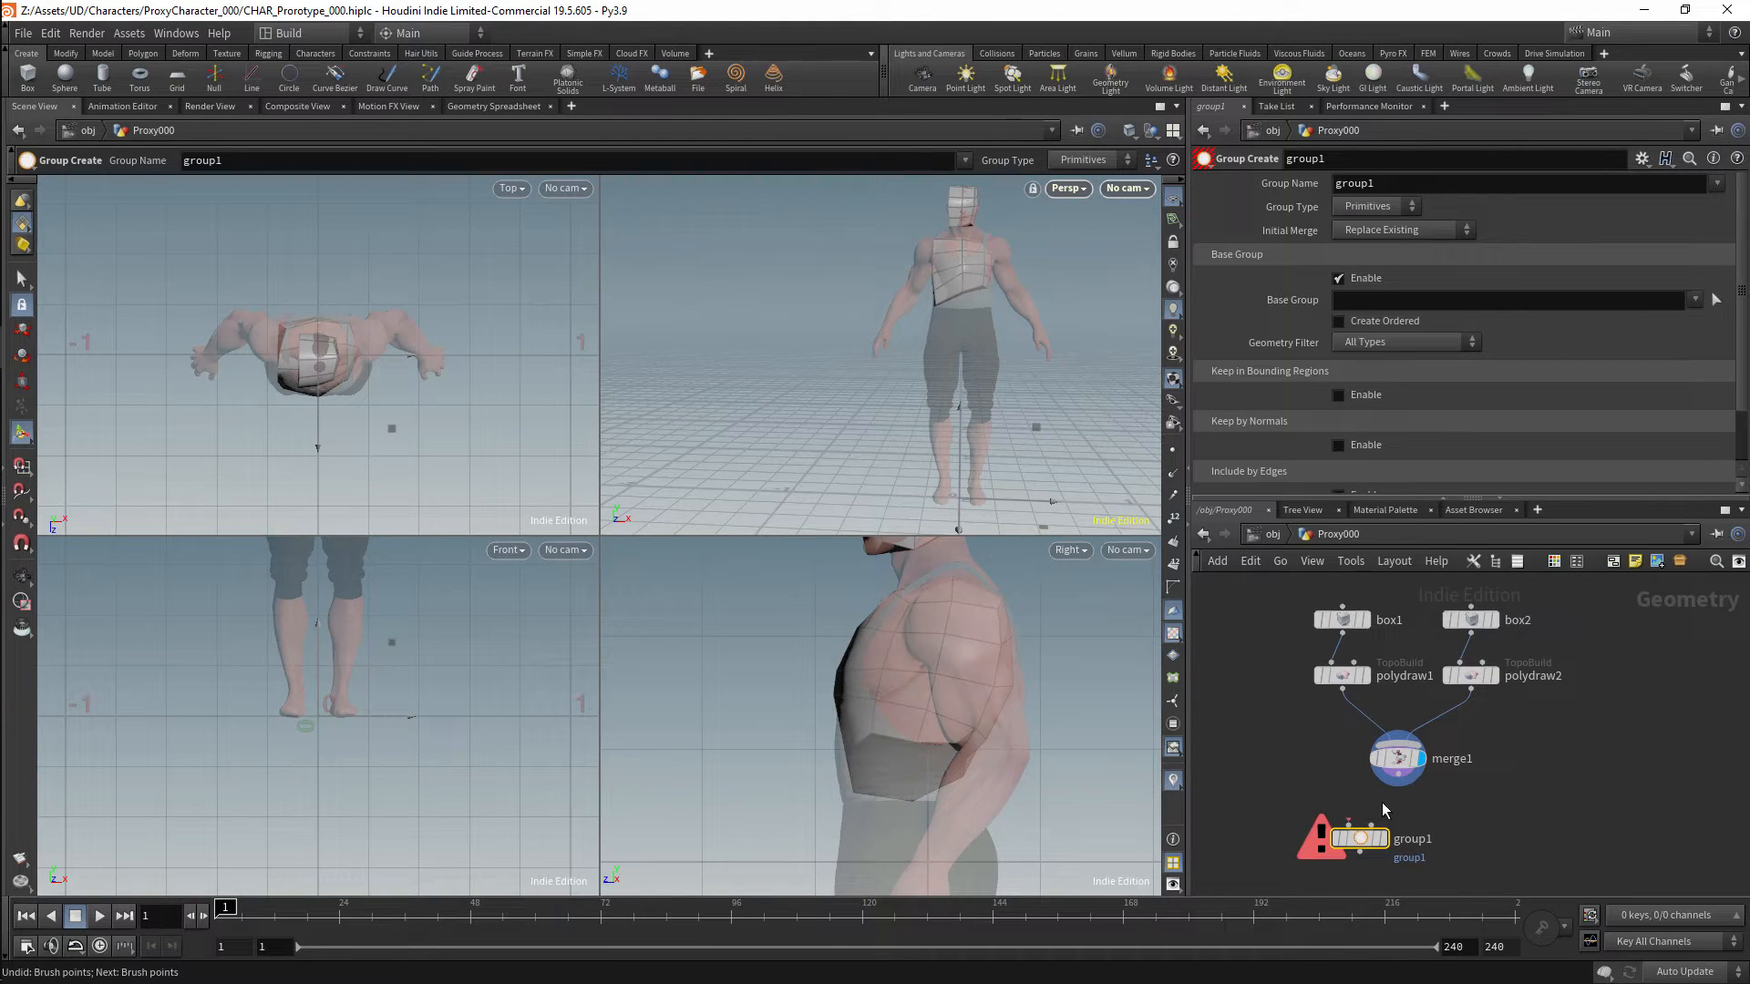
{"action": "left_click", "coordinate": [1342, 846]}
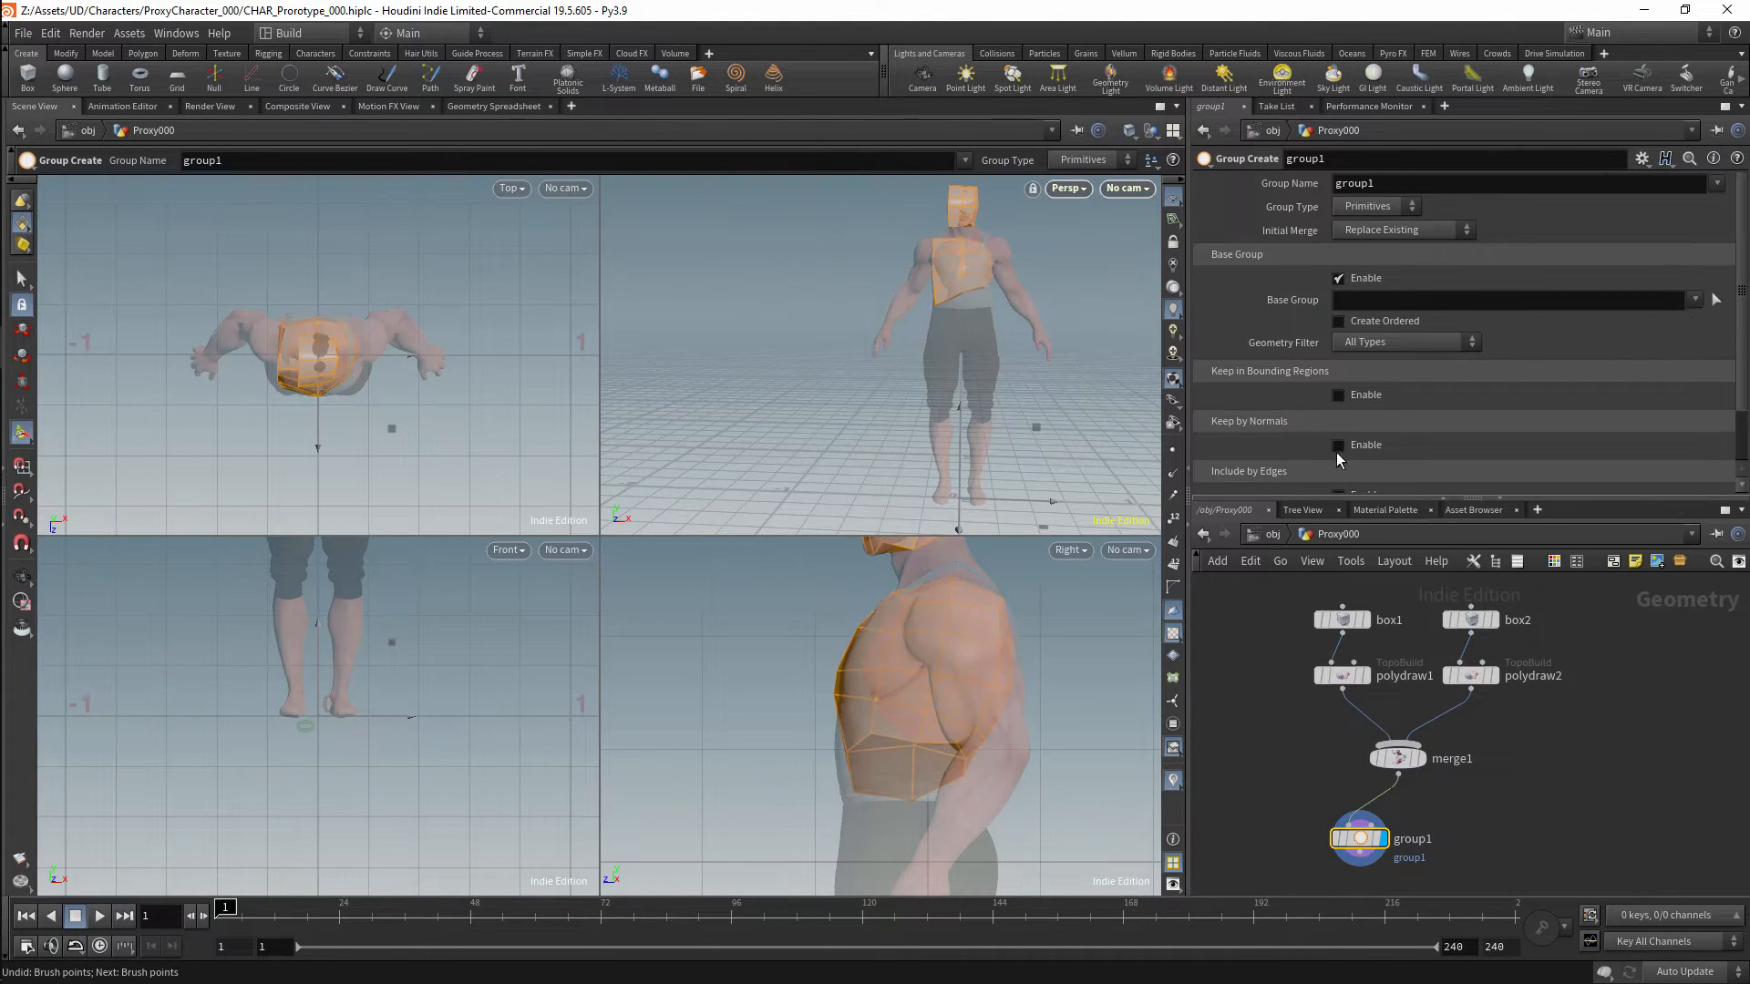
Disable the base group and keep primitives within a bounding box about 0.543 wide and 2.343 high over one half of the character.
{"action": "left_click", "coordinate": [1337, 395]}
{"action": "left_click", "coordinate": [1338, 278]}
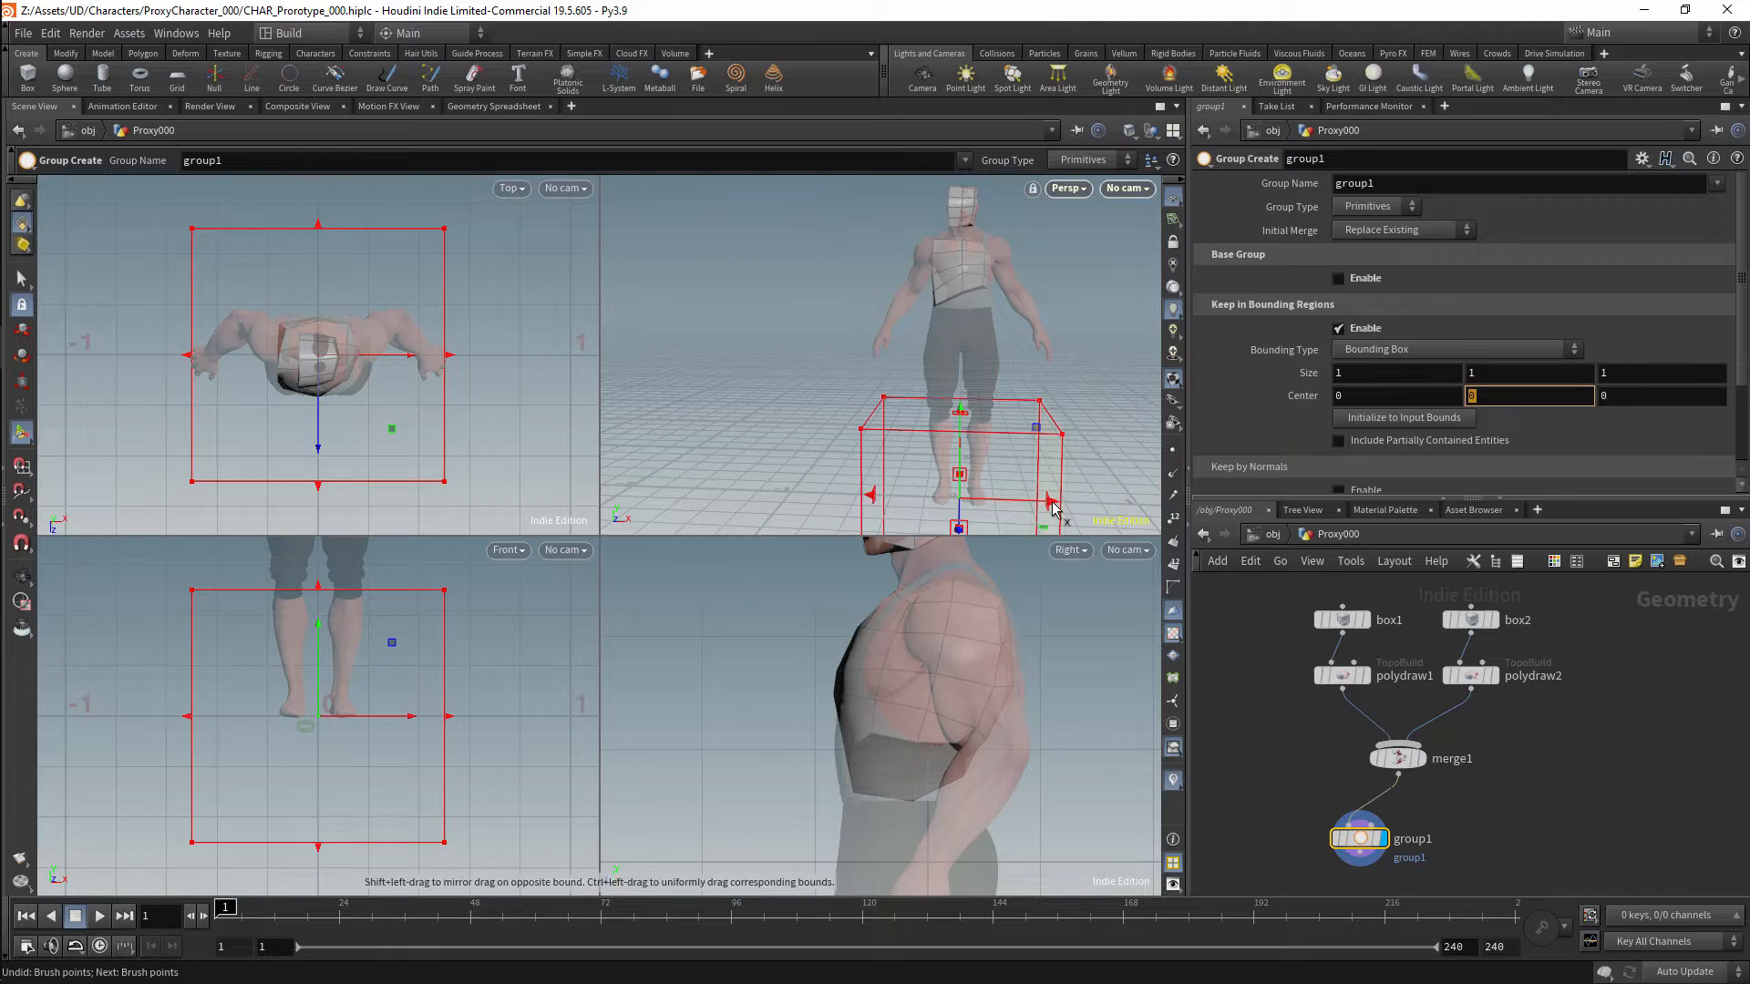
{"action": "left_click_drag", "start_coordinate": [449, 716], "coordinate": [333, 726]}
{"action": "middle_click_drag", "start_coordinate": [450, 699], "coordinate": [458, 781], "text": "alt"}
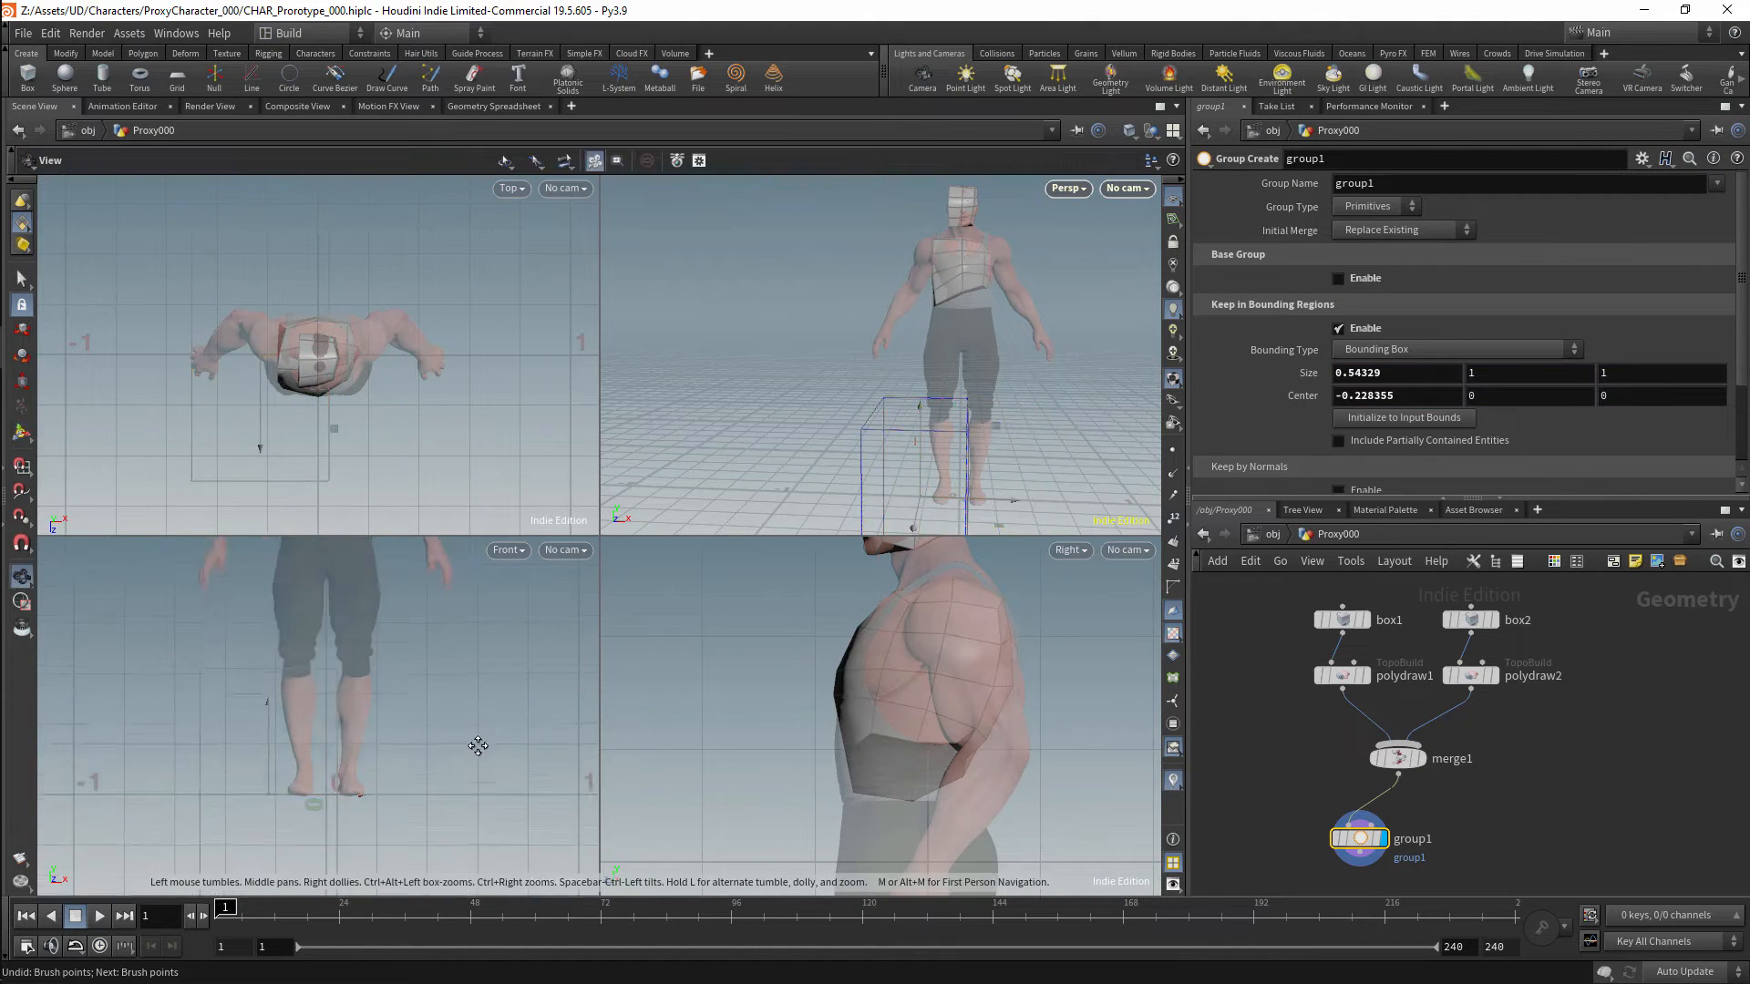
{"action": "right_click_drag", "start_coordinate": [476, 748], "coordinate": [383, 645], "text": "alt"}
{"action": "left_click_drag", "start_coordinate": [362, 693], "coordinate": [343, 547]}
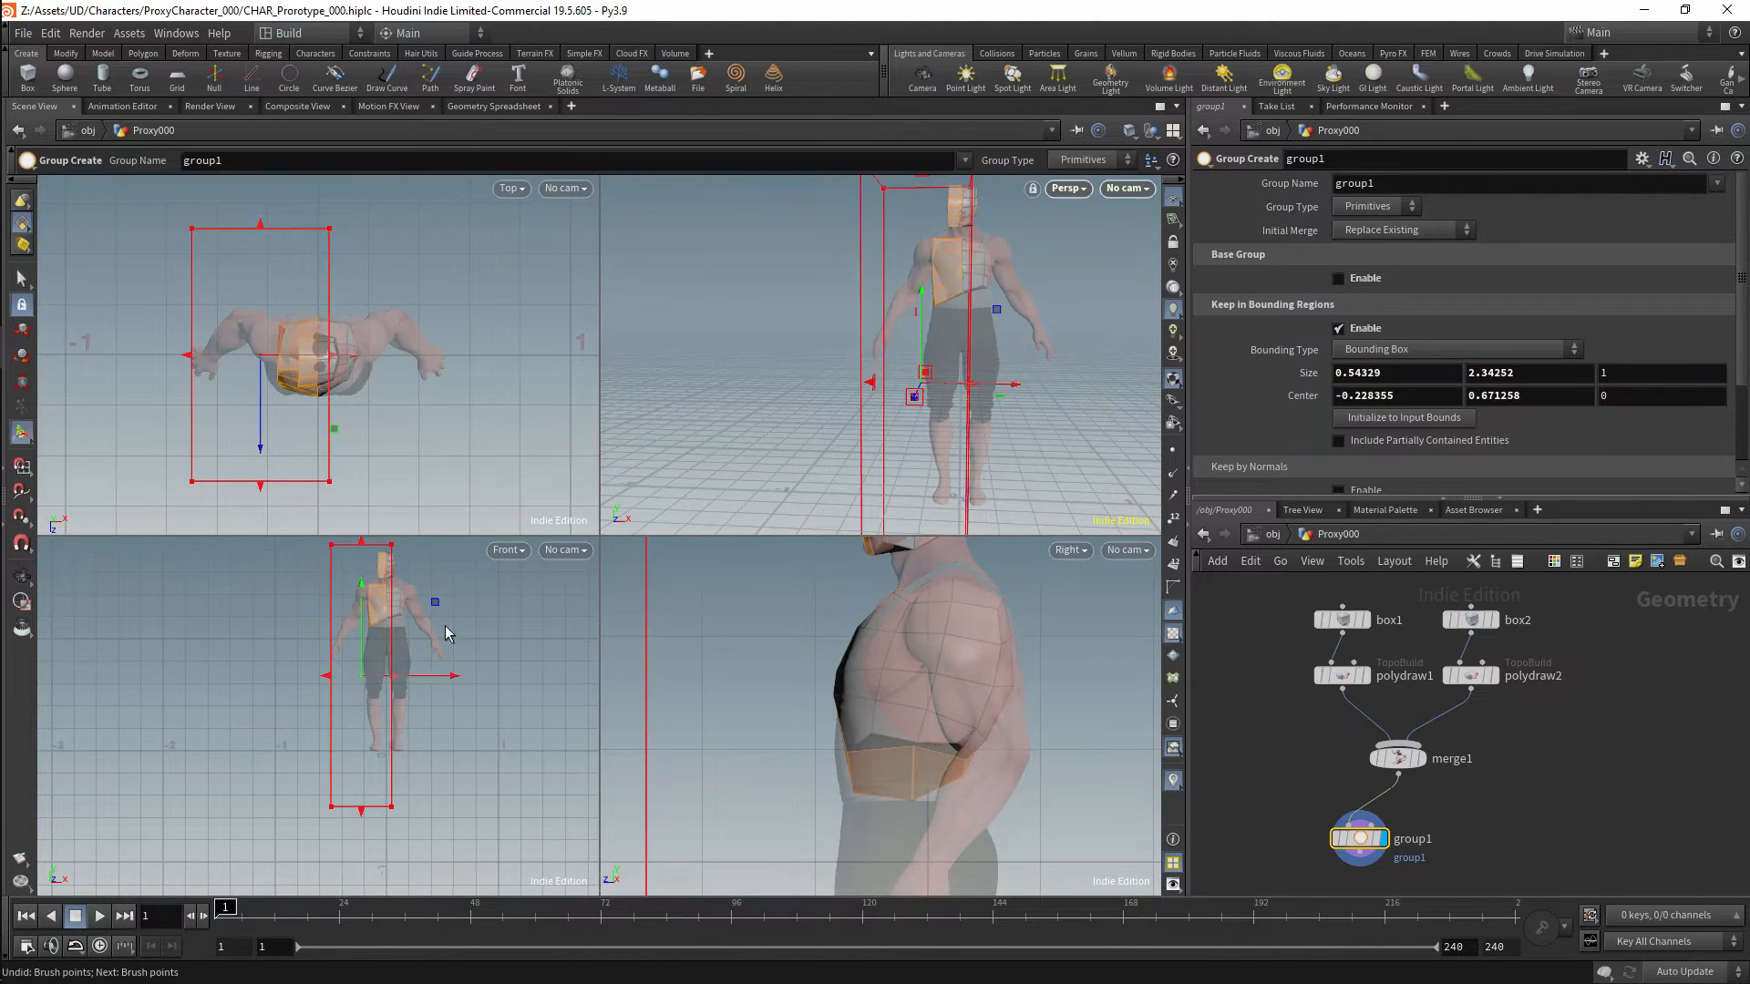
Narrow the group's bounding box to about 0.515 wide, centred at about -0.242 in X.
{"action": "right_click_drag", "start_coordinate": [444, 629], "coordinate": [371, 727], "text": "alt"}
{"action": "left_click_drag", "start_coordinate": [975, 383], "coordinate": [965, 383]}
{"action": "left_click_drag", "start_coordinate": [952, 323], "coordinate": [920, 283], "text": "alt"}
{"action": "key", "text": "Return"}
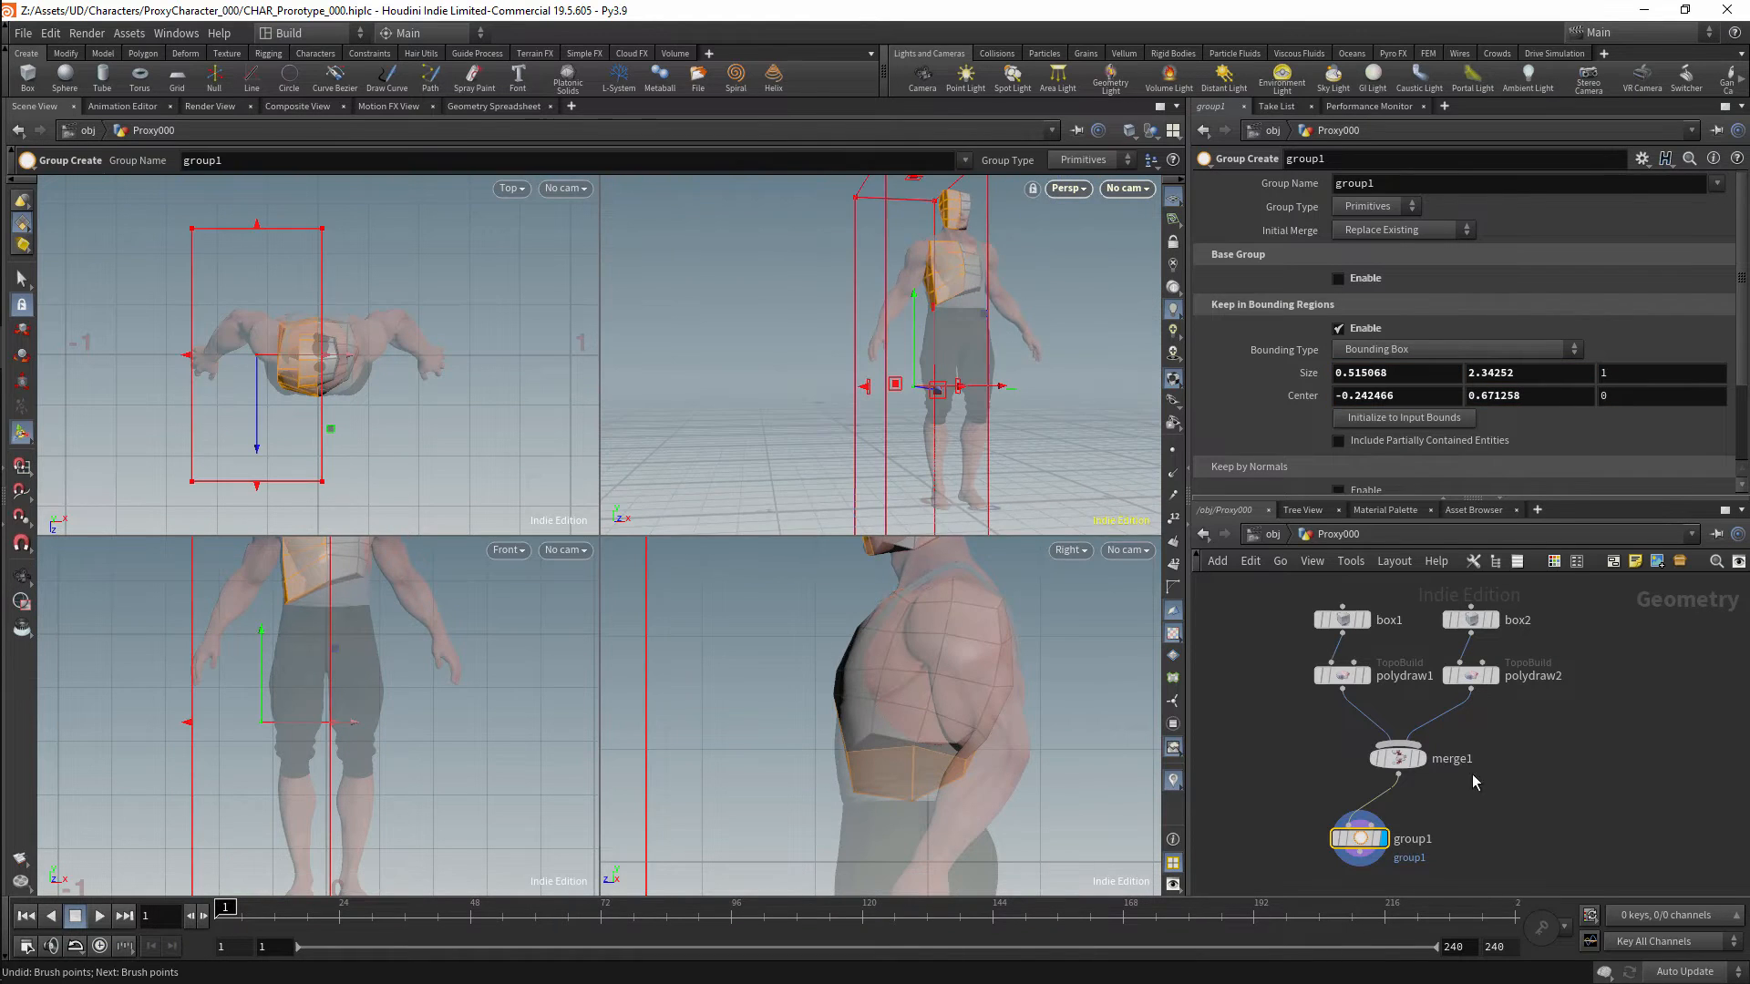
Append a Blast node after the group node to delete the group1 half of the head and torso.
{"action": "key", "text": "Tab"}
{"action": "type", "text": "b"}
{"action": "key", "text": "Escape"}
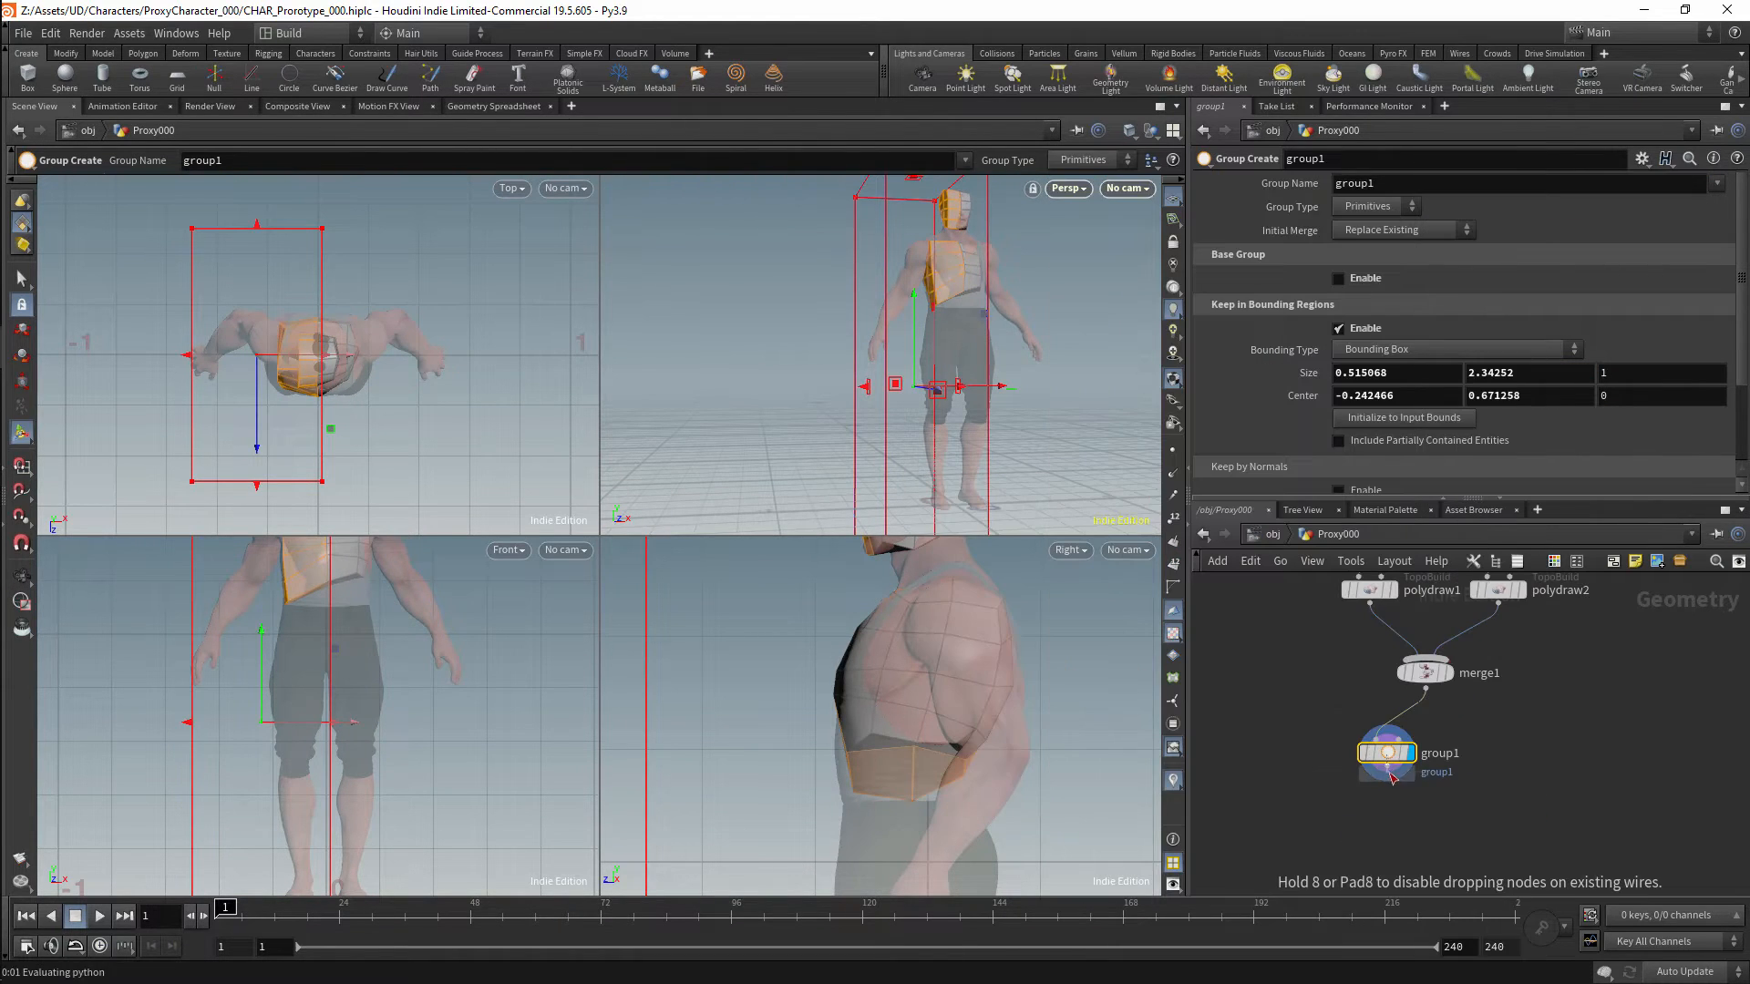
{"action": "left_click", "coordinate": [1389, 802]}
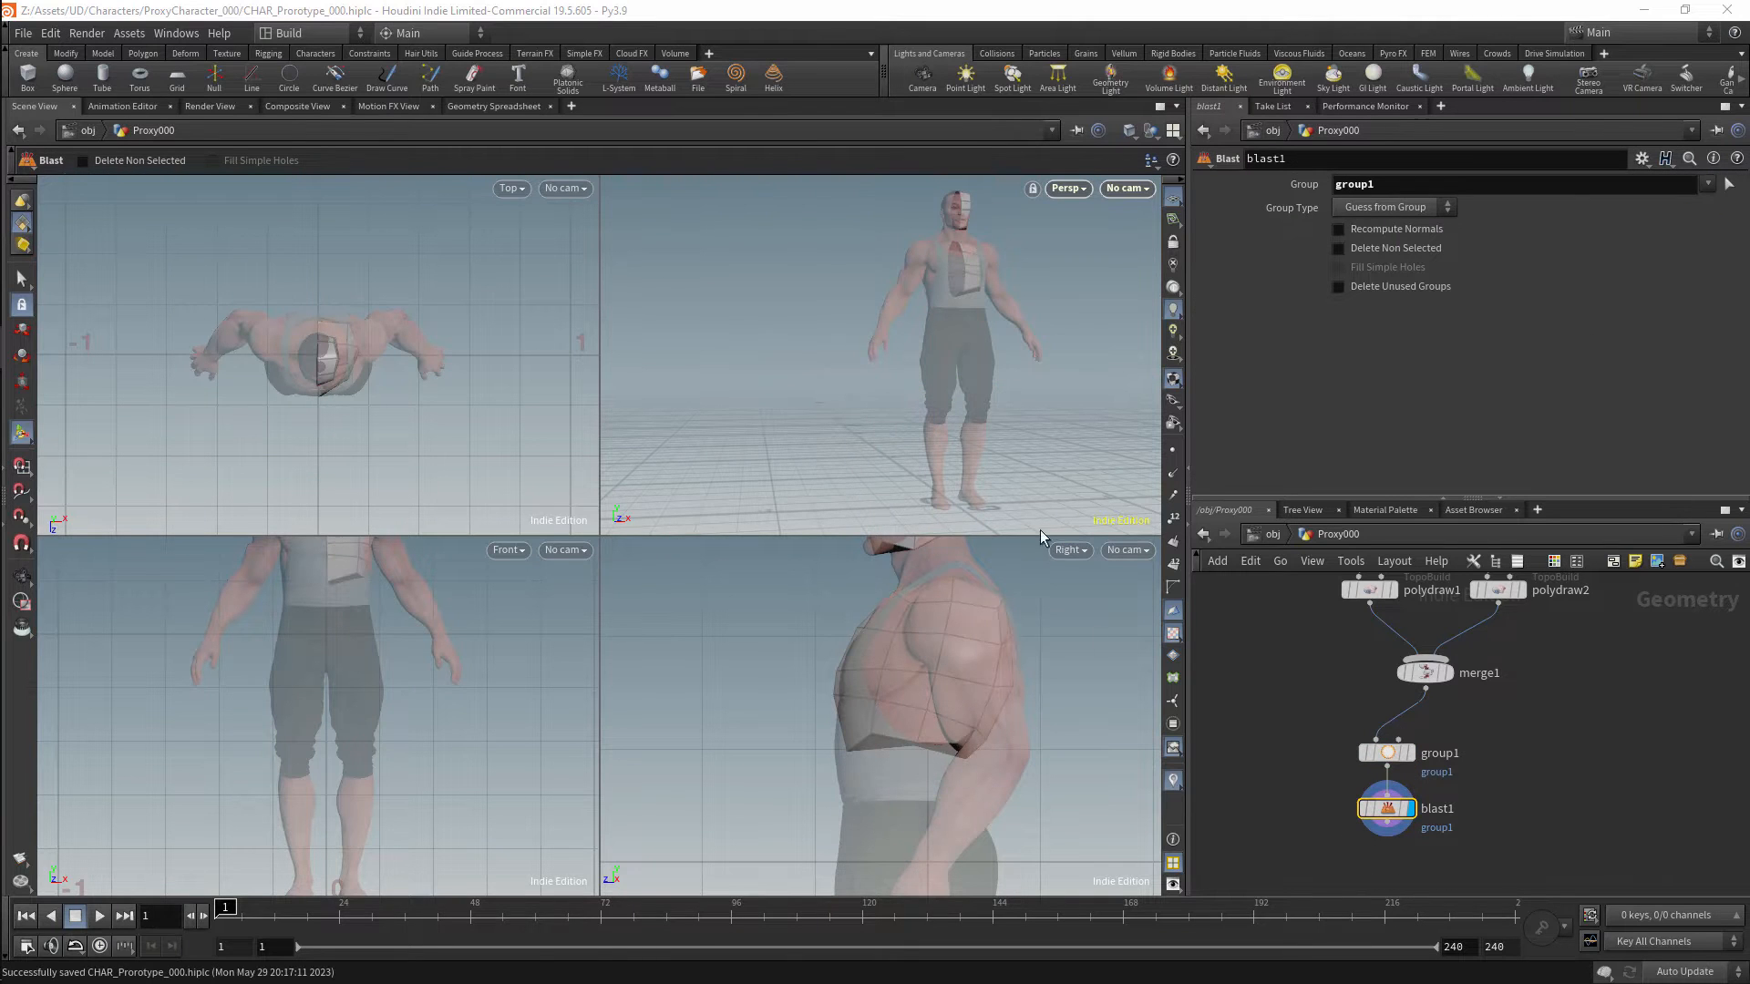
{"action": "left_click_drag", "start_coordinate": [976, 282], "coordinate": [999, 242], "text": "alt"}
{"action": "right_click_drag", "start_coordinate": [1000, 242], "coordinate": [952, 323], "text": "alt"}
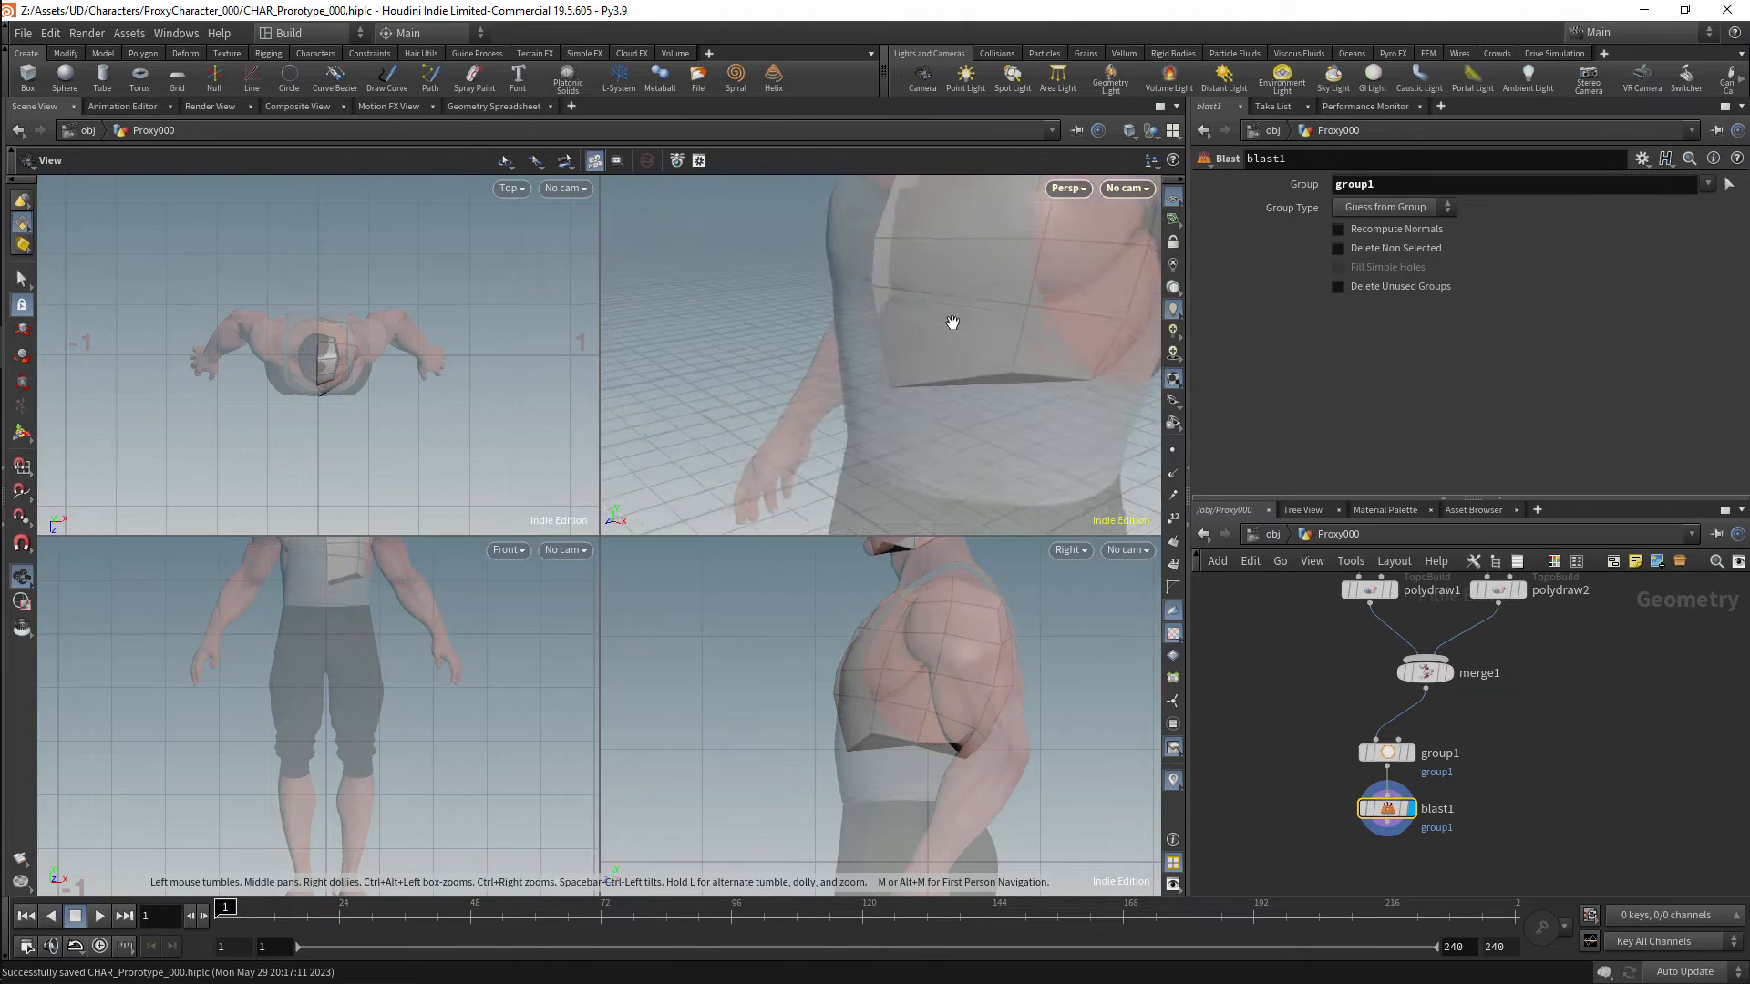
{"action": "scroll", "coordinate": [952, 322], "scroll_direction": "down", "scroll_amount": 5}
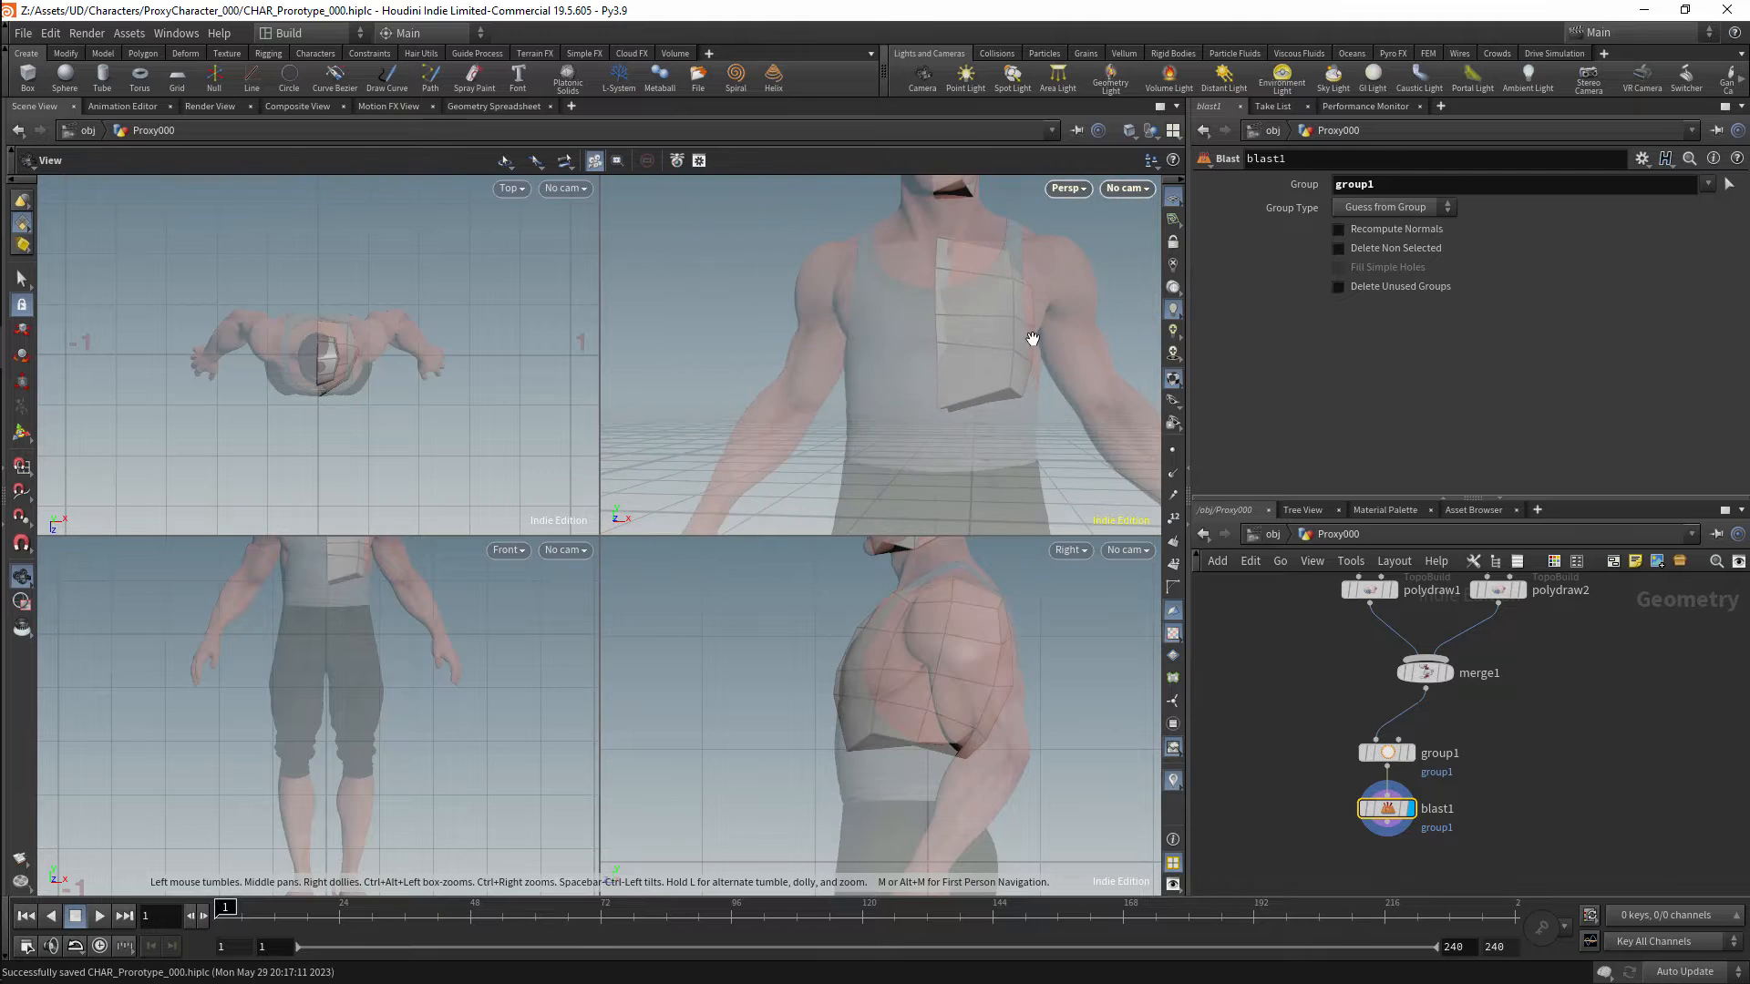
{"action": "left_click_drag", "start_coordinate": [1032, 338], "coordinate": [1012, 374], "text": "alt"}
Add a third Box node beside the torso's box node and connect it to the merge.
{"action": "middle_click_drag", "start_coordinate": [1589, 659], "coordinate": [1523, 729]}
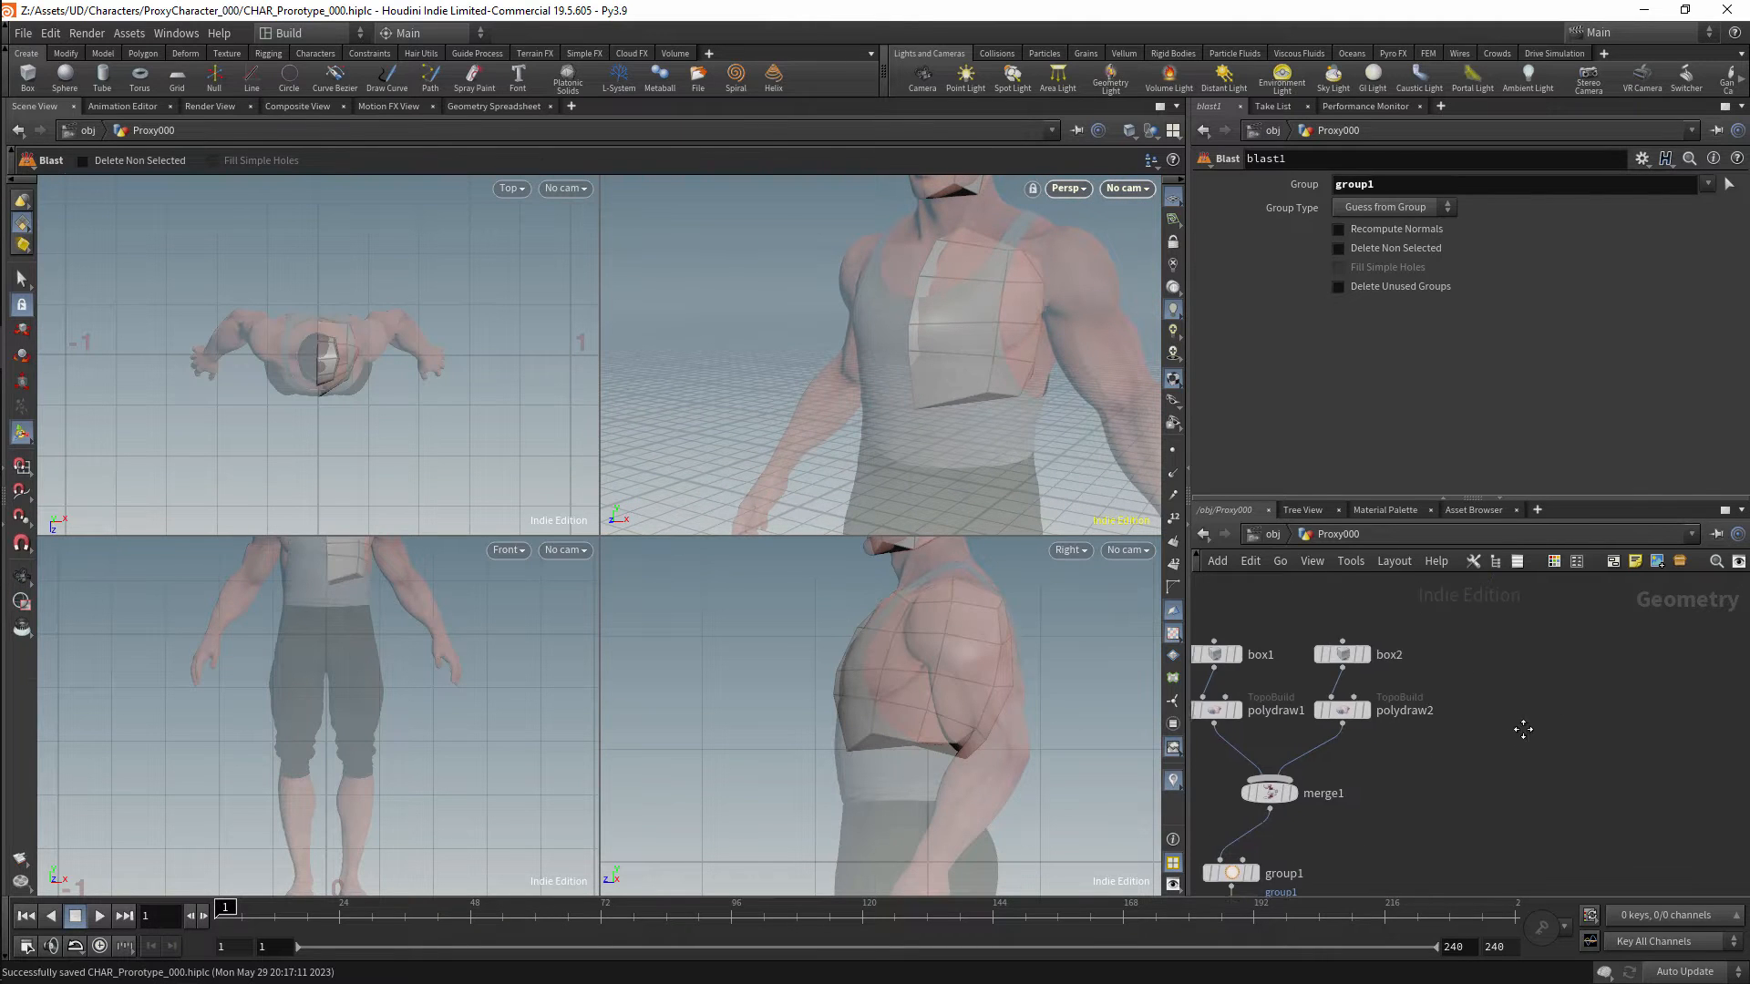
{"action": "key", "text": "Tab"}
{"action": "type", "text": "bo"}
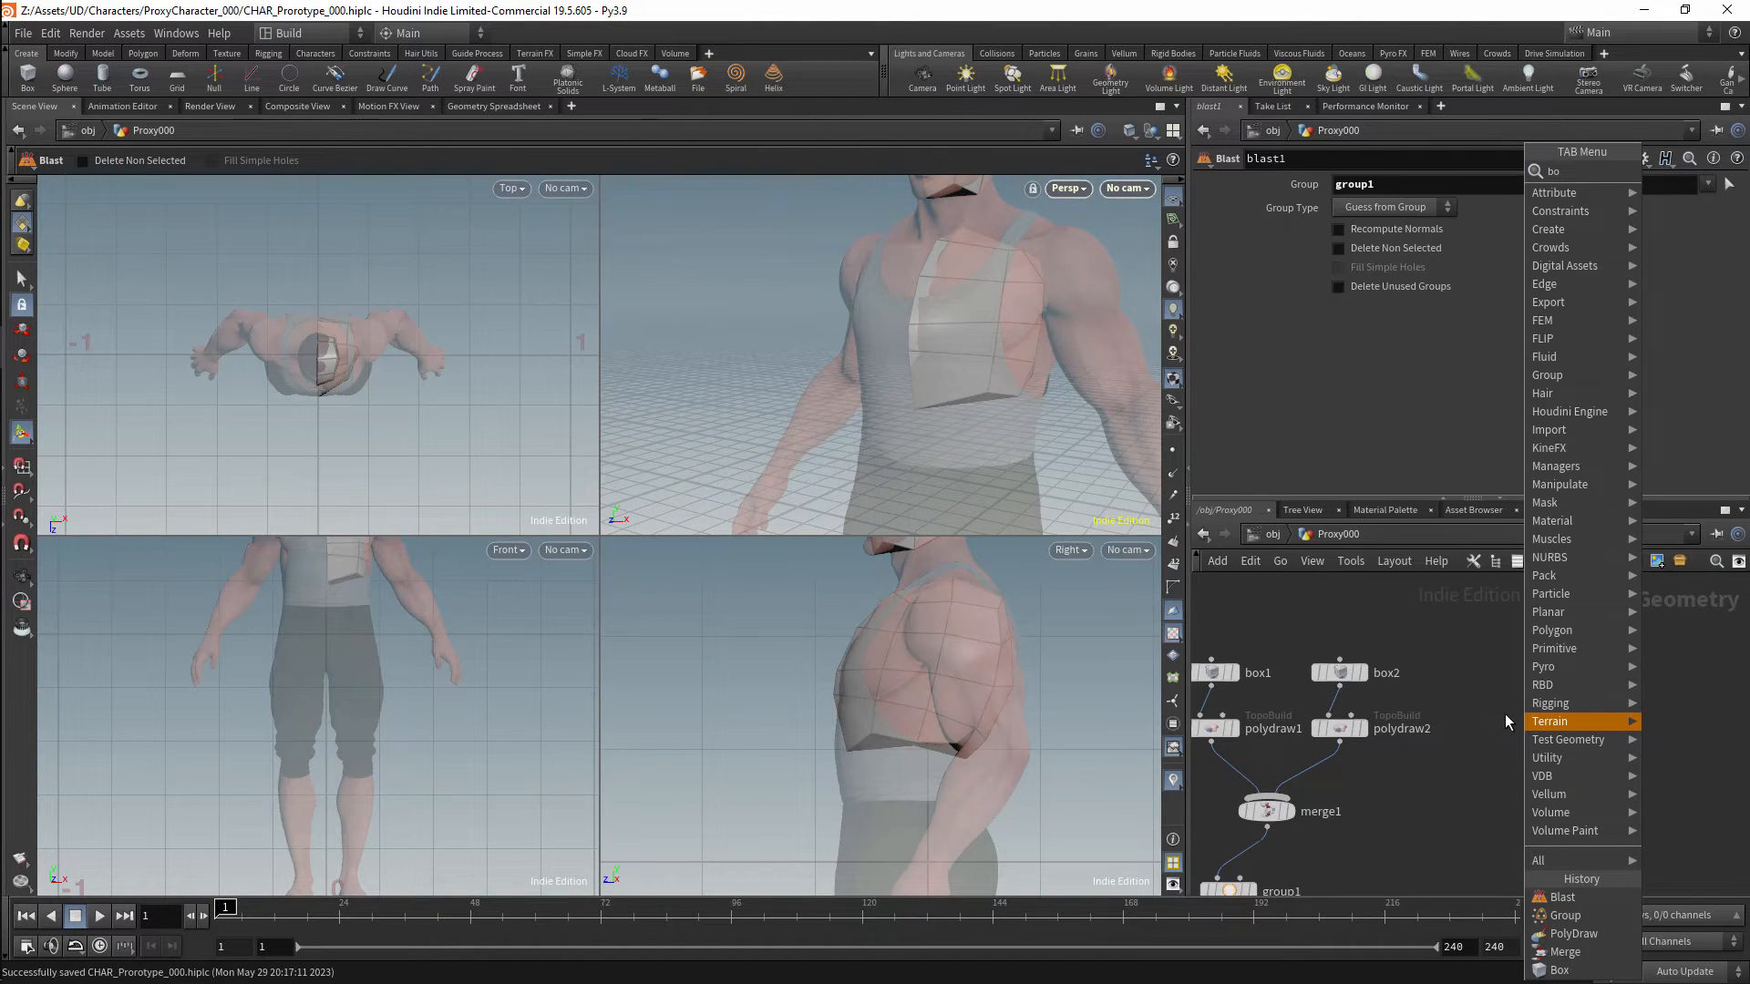
{"action": "key", "text": "Return"}
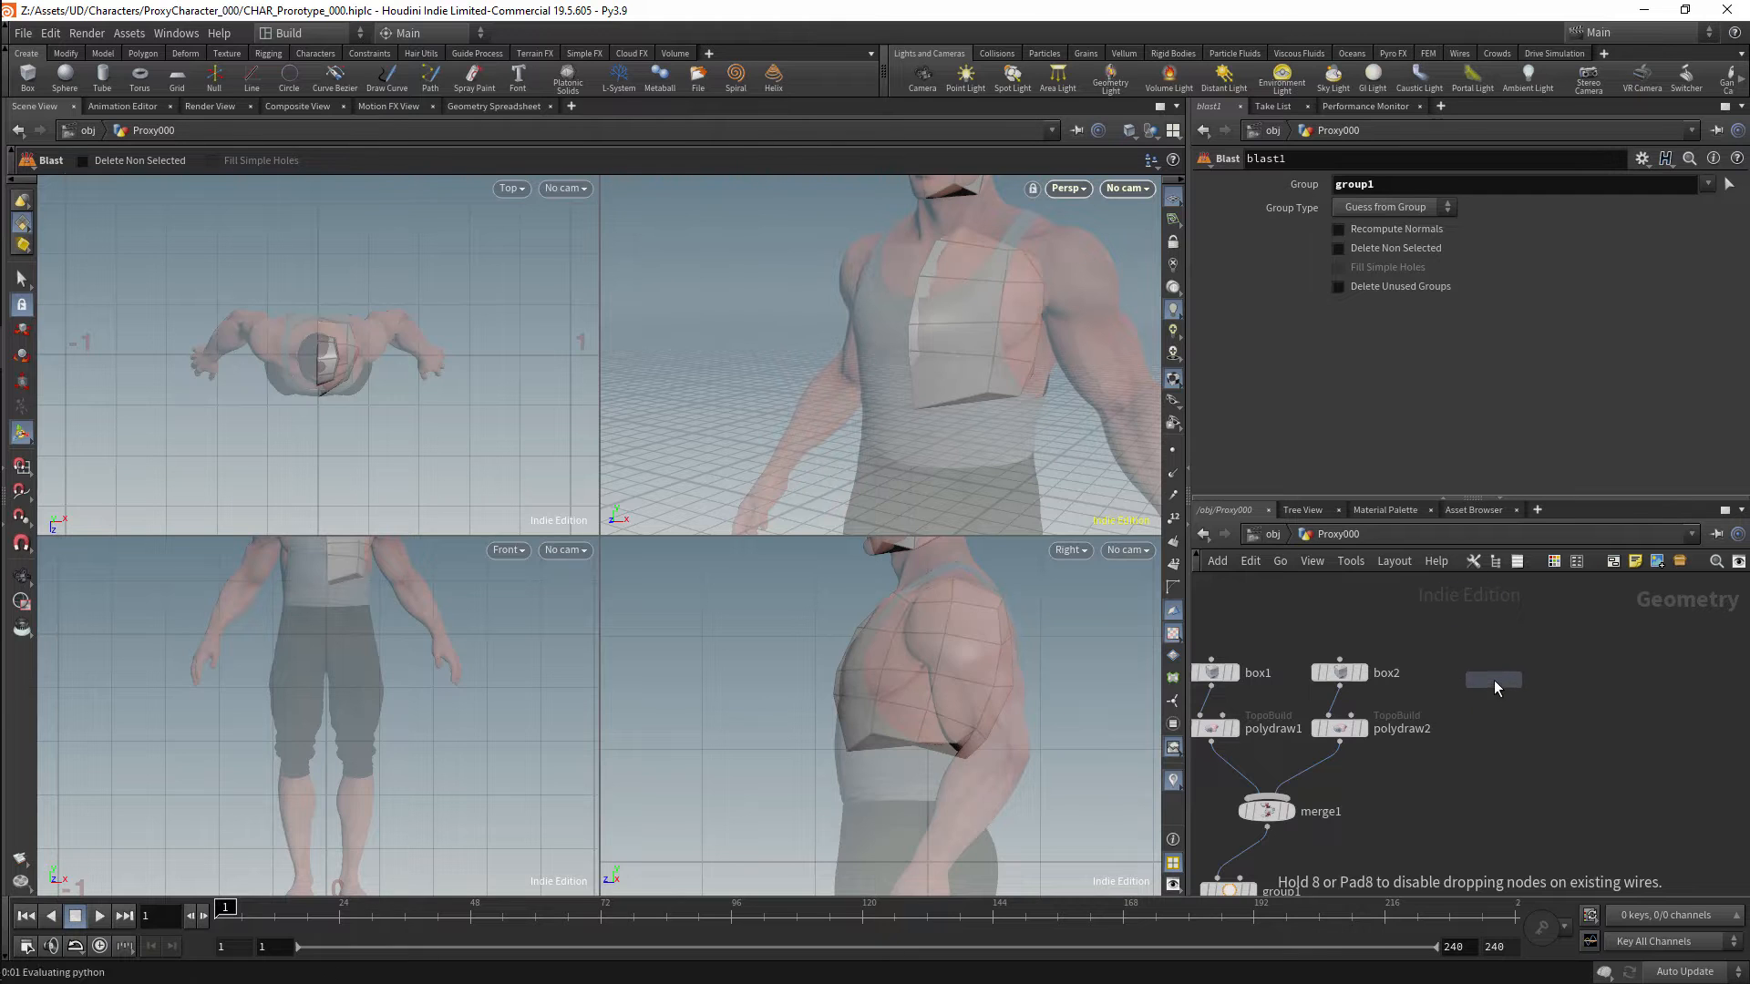
{"action": "left_click", "coordinate": [1495, 685]}
{"action": "left_click_drag", "start_coordinate": [1312, 809], "coordinate": [1307, 807]}
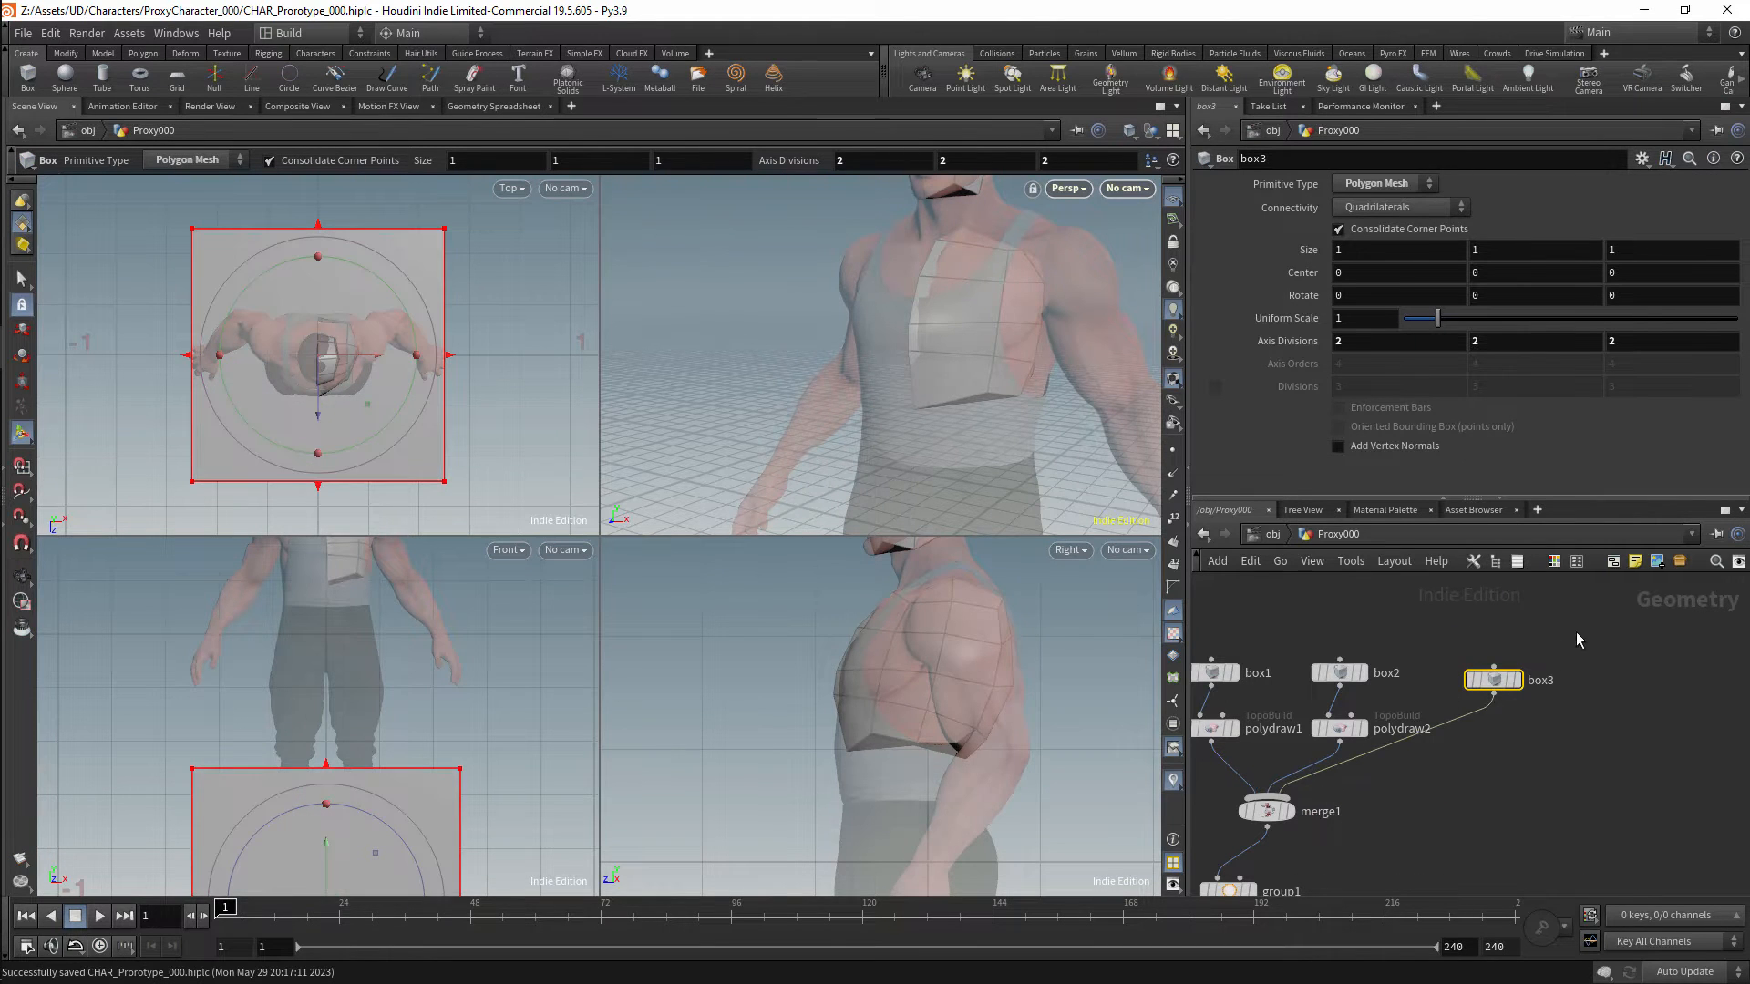
Fit the third box to the hips at about 0.273 × 0.213 × 0.249, centred at about 0.989 in Y.
{"action": "right_click_drag", "start_coordinate": [1018, 707], "coordinate": [966, 854], "text": "alt"}
{"action": "middle_click_drag", "start_coordinate": [966, 855], "coordinate": [939, 734], "text": "alt"}
{"action": "left_click_drag", "start_coordinate": [939, 715], "coordinate": [939, 632]}
{"action": "left_click_drag", "start_coordinate": [940, 859], "coordinate": [915, 653]}
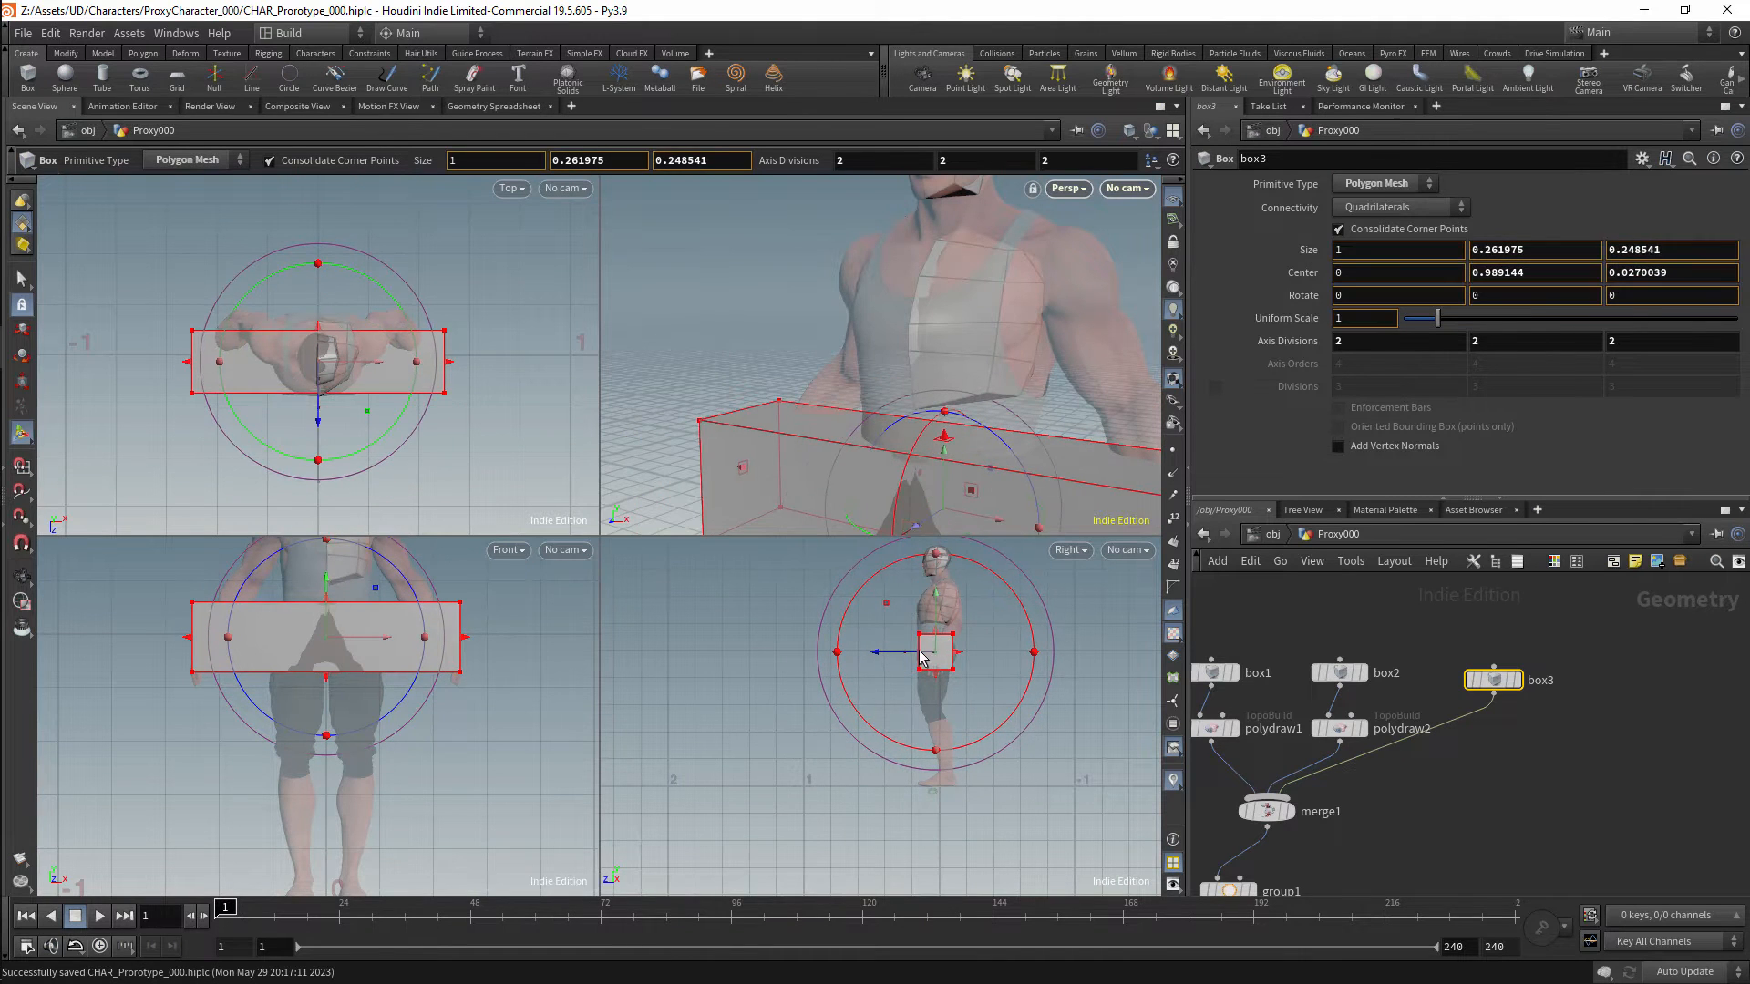
{"action": "left_click_drag", "start_coordinate": [464, 638], "coordinate": [366, 638], "text": "shift"}
{"action": "right_click_drag", "start_coordinate": [392, 606], "coordinate": [390, 644], "text": "alt"}
{"action": "middle_click_drag", "start_coordinate": [390, 636], "coordinate": [502, 637], "text": "alt"}
{"action": "left_click_drag", "start_coordinate": [379, 599], "coordinate": [380, 626]}
{"action": "key", "text": "ctrl+z"}
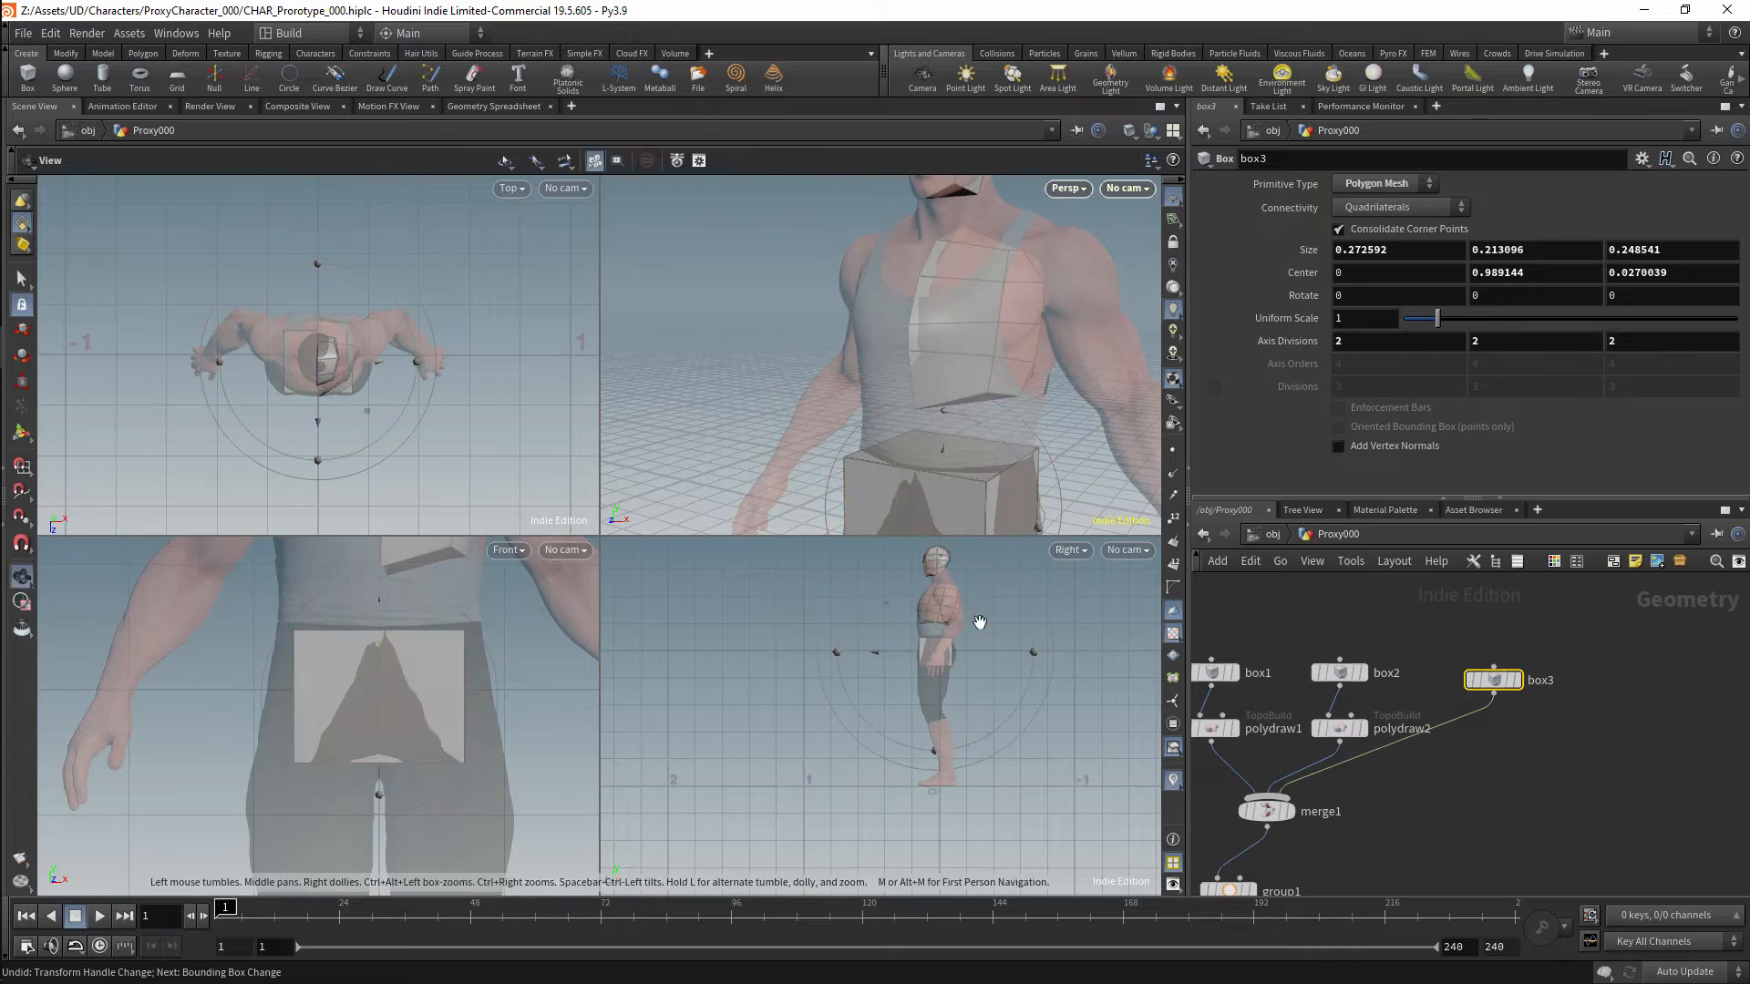
Set the hip box's axis divisions to 3, 3 and 3.
{"action": "key", "text": "Tab"}
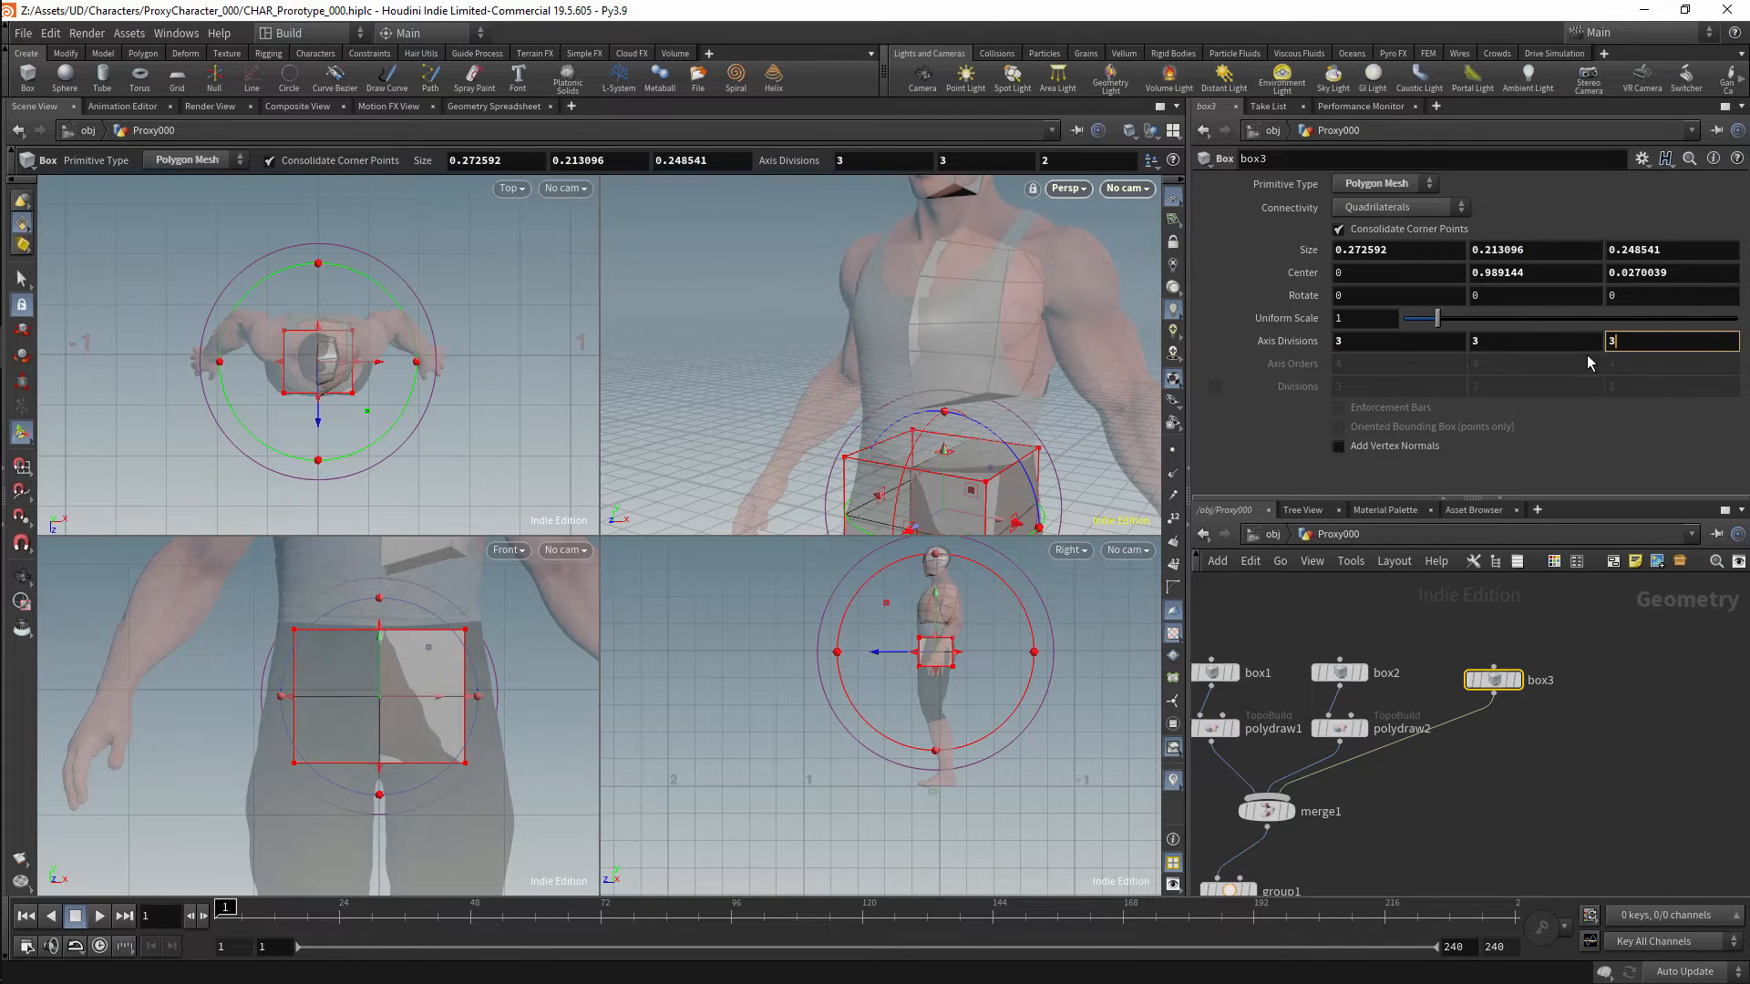
{"action": "type", "text": "3"}
{"action": "key", "text": "Return"}
Insert a PolyDraw node between the hip box and the merge.
{"action": "key", "text": "Tab"}
{"action": "type", "text": "poly"}
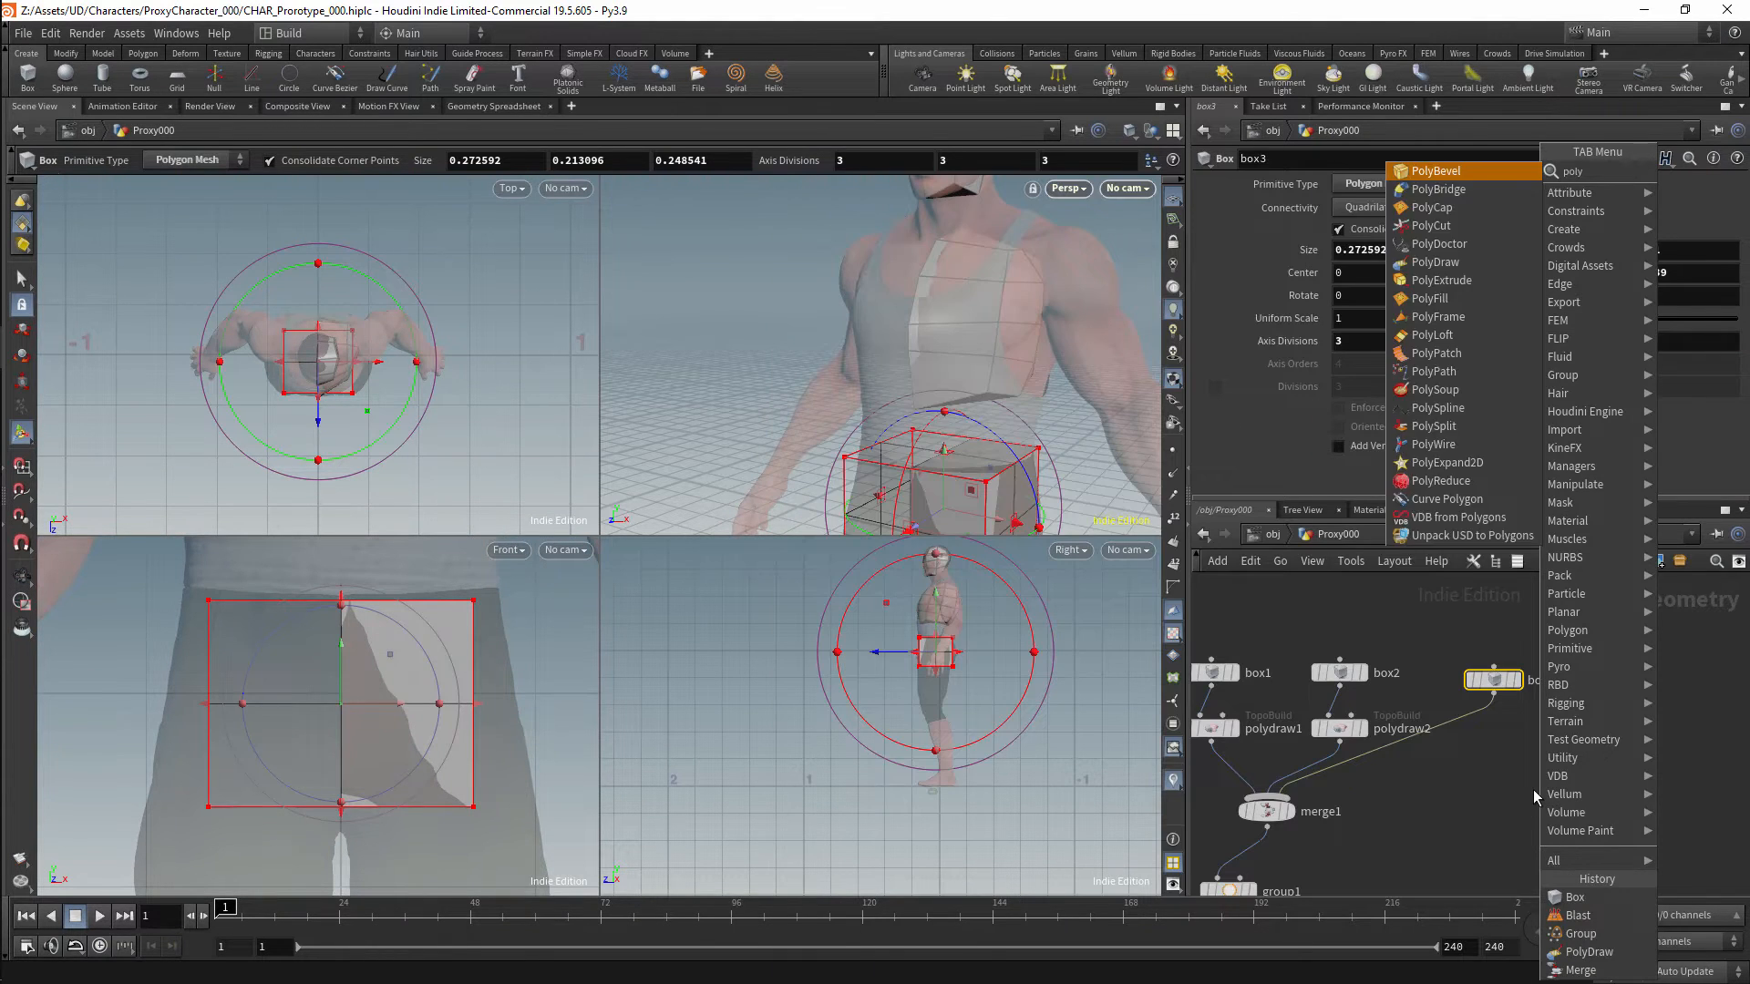
{"action": "type", "text": "dr"}
{"action": "key", "text": "Return"}
{"action": "left_click", "coordinate": [1467, 735]}
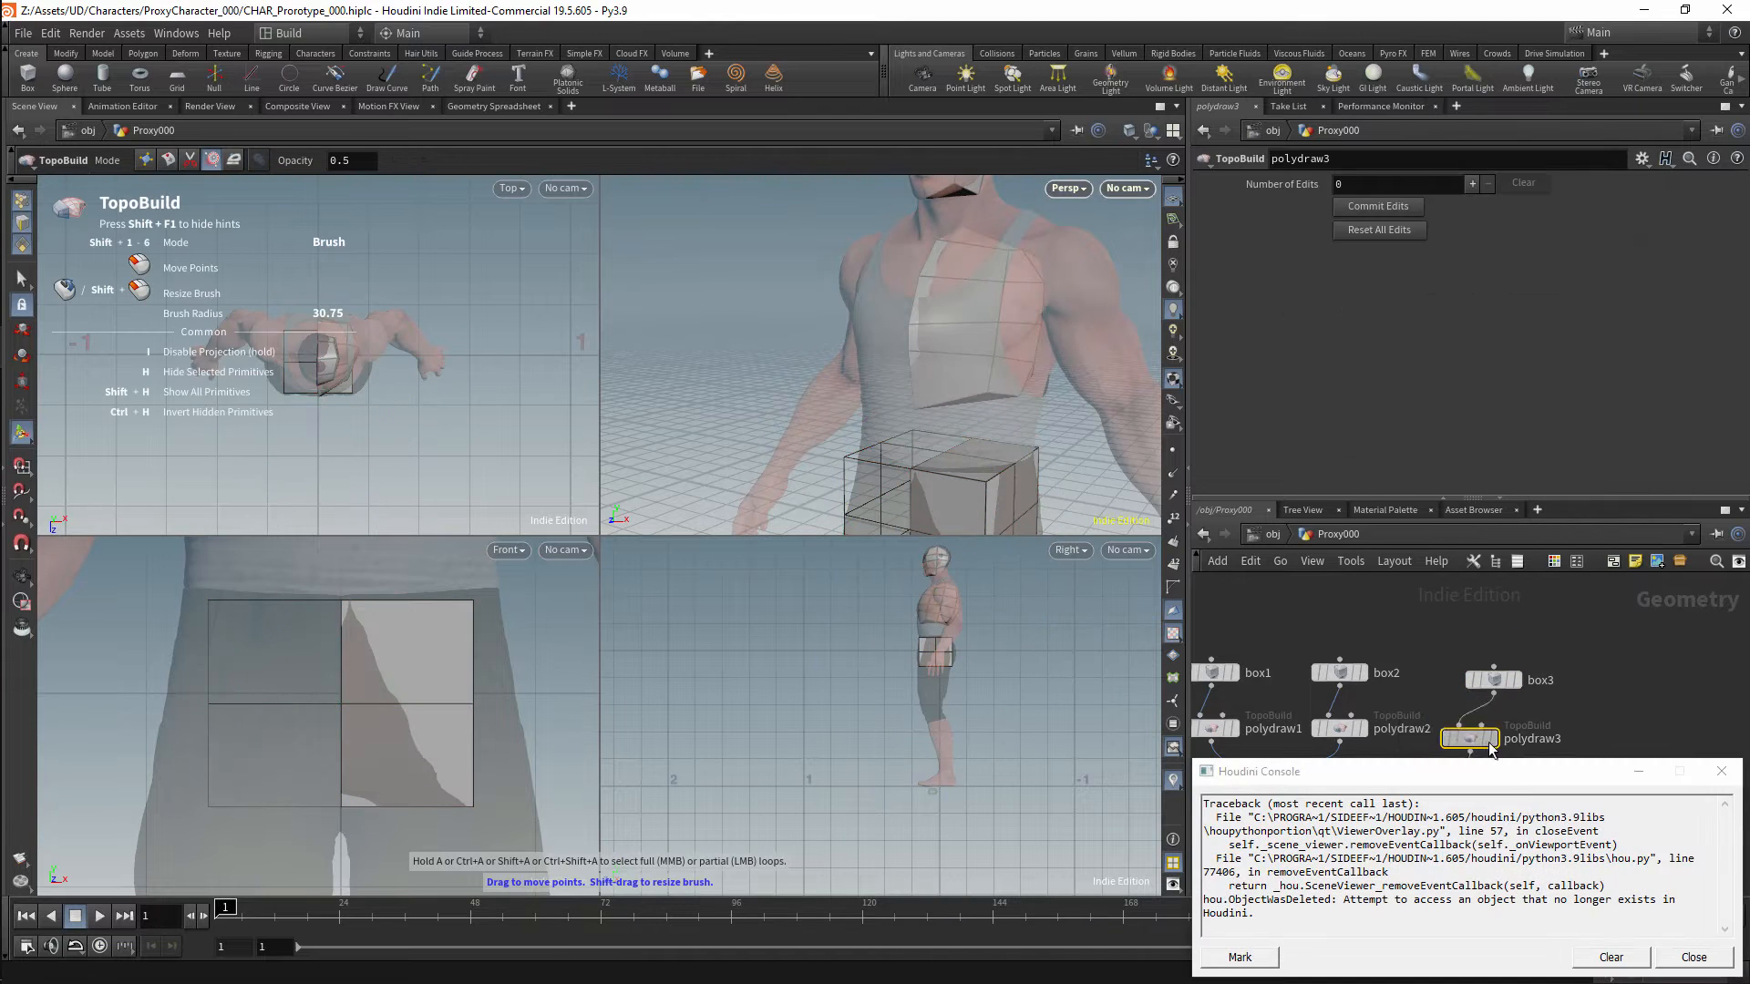
{"action": "left_click_drag", "start_coordinate": [1469, 737], "coordinate": [1492, 728]}
Move the front and upper side points of the hip box out to the body surface on the positive X half with the Brush.
{"action": "left_click_drag", "start_coordinate": [993, 441], "coordinate": [1008, 438], "text": "alt"}
{"action": "middle_click_drag", "start_coordinate": [1008, 437], "coordinate": [1008, 367], "text": "alt"}
{"action": "scroll", "coordinate": [1008, 368], "scroll_direction": "up", "scroll_amount": 3}
{"action": "key", "text": "ctrl+z"}
{"action": "mouse_move", "coordinate": [1008, 368]}
{"action": "left_mouse_down", "text": "alt"}
{"action": "mouse_move", "coordinate": [898, 360]}
{"action": "mouse_move", "coordinate": [1018, 435]}
{"action": "left_mouse_up", "text": "alt"}
{"action": "mouse_move", "coordinate": [744, 362]}
{"action": "left_mouse_down", "text": "alt"}
{"action": "mouse_move", "coordinate": [1068, 415]}
{"action": "mouse_move", "coordinate": [833, 512]}
{"action": "left_mouse_up", "text": "alt"}
{"action": "left_click_drag", "start_coordinate": [1054, 301], "coordinate": [1063, 291], "text": "alt"}
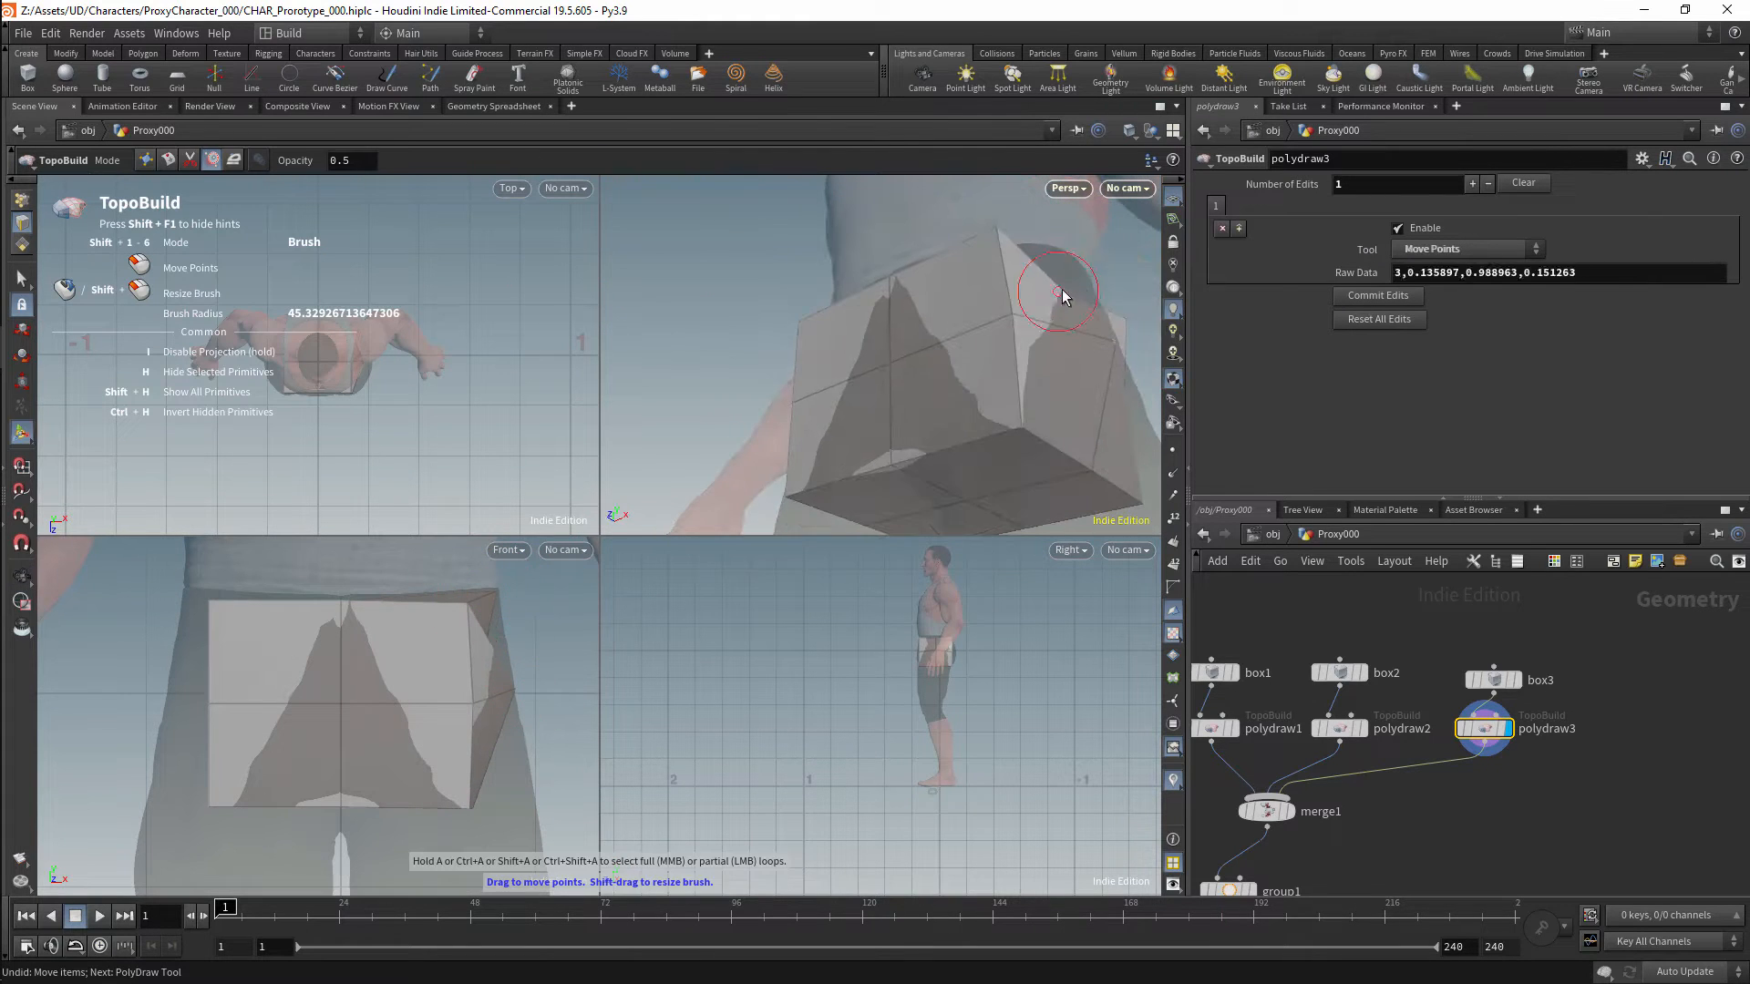
{"action": "left_click_drag", "start_coordinate": [779, 456], "coordinate": [964, 244], "text": "alt"}
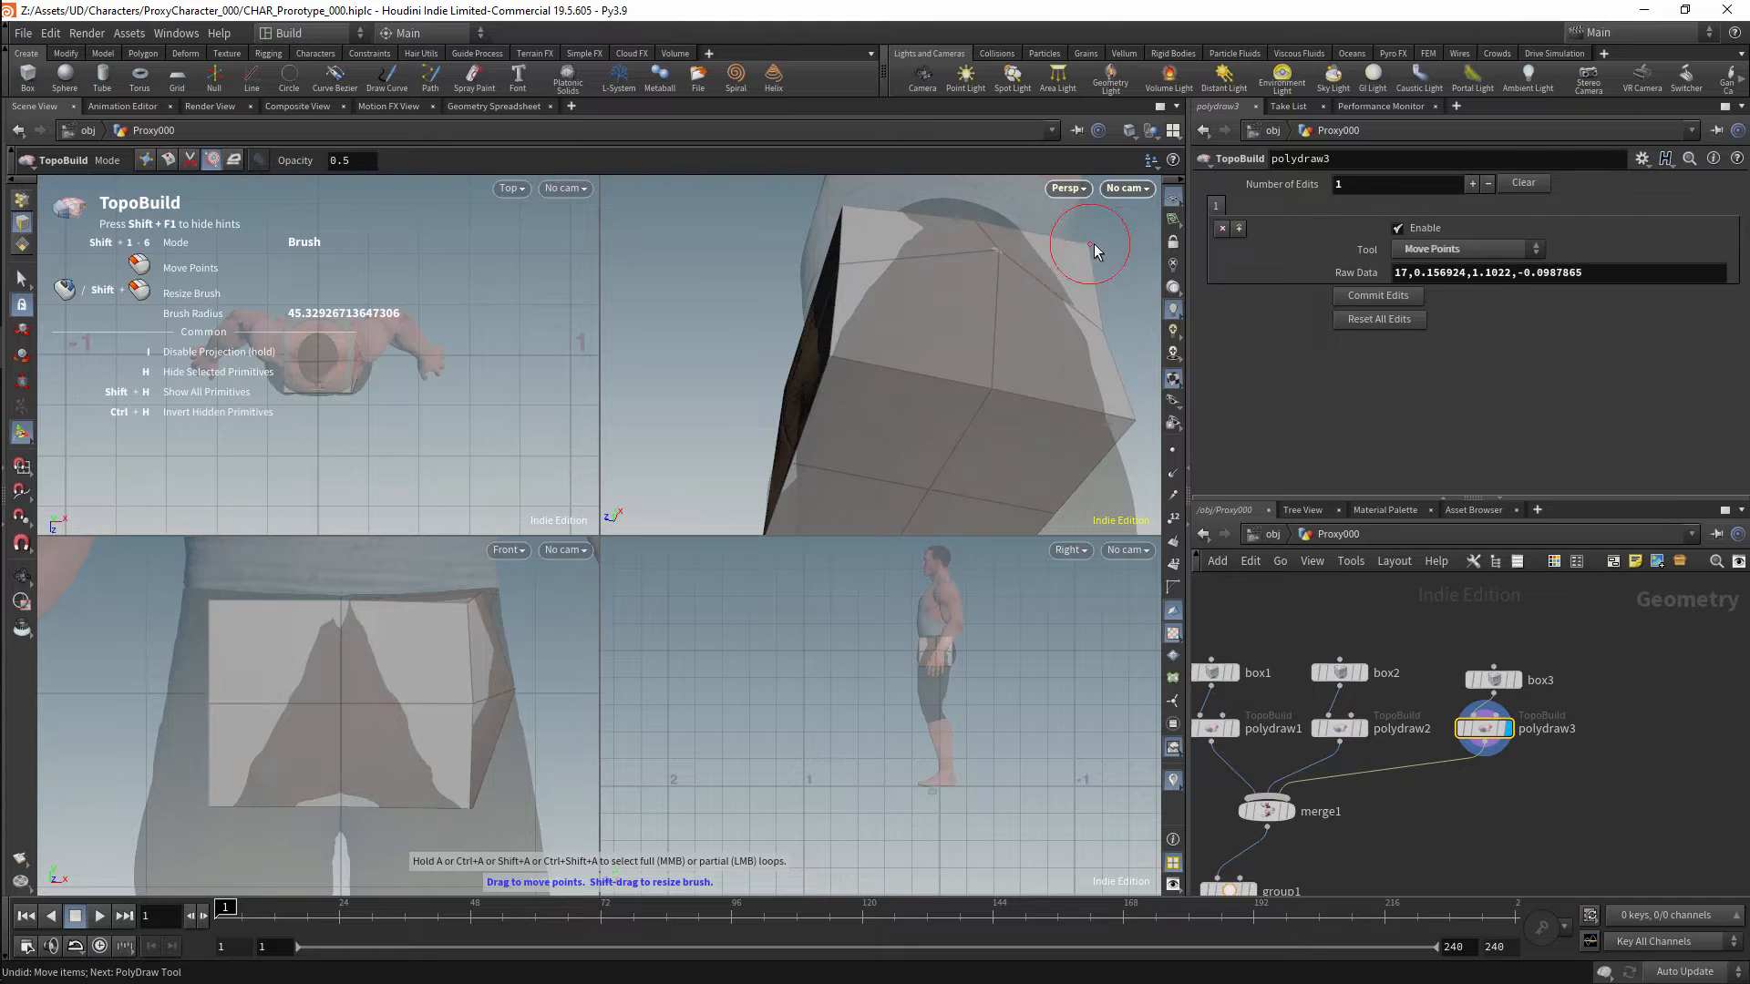
Move the hip box's lower back, side and crotch points to follow the reference body, and save the scene.
{"action": "mouse_move", "coordinate": [825, 363]}
{"action": "left_mouse_down", "text": "alt"}
{"action": "mouse_move", "coordinate": [891, 379]}
{"action": "mouse_move", "coordinate": [899, 274]}
{"action": "mouse_move", "coordinate": [839, 378]}
{"action": "mouse_move", "coordinate": [853, 290]}
{"action": "left_mouse_up", "text": "alt"}
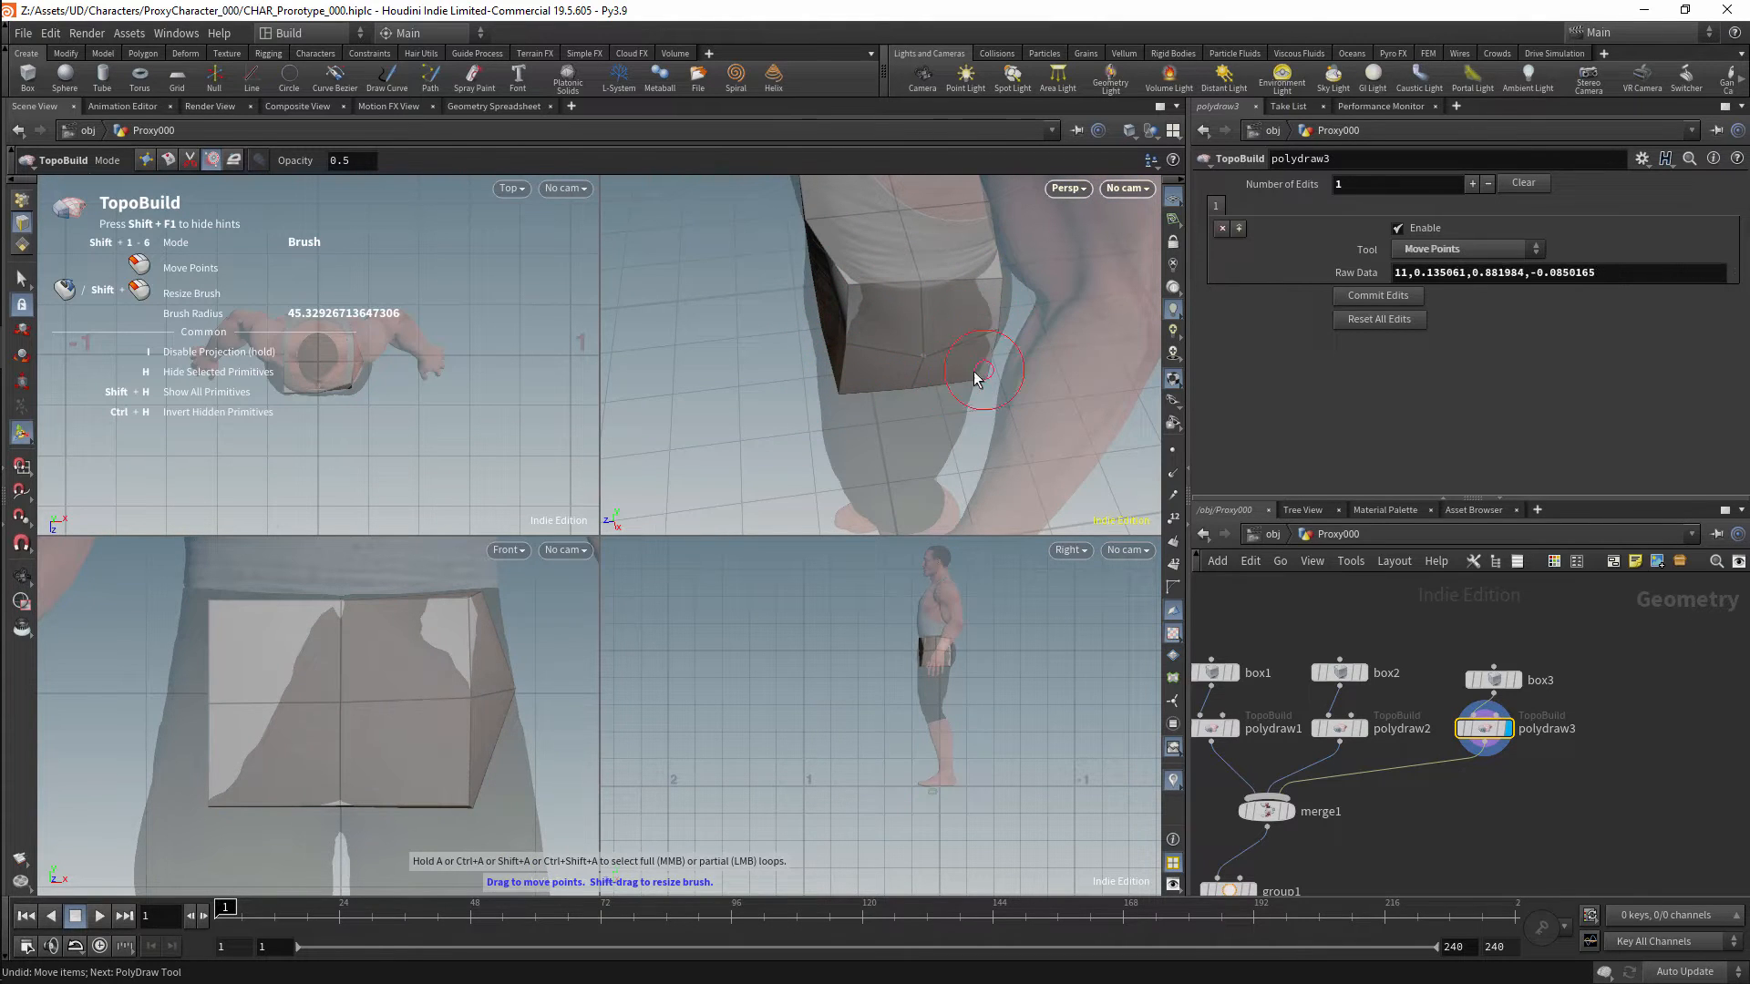
{"action": "left_click_drag", "start_coordinate": [857, 364], "coordinate": [907, 289], "text": "alt"}
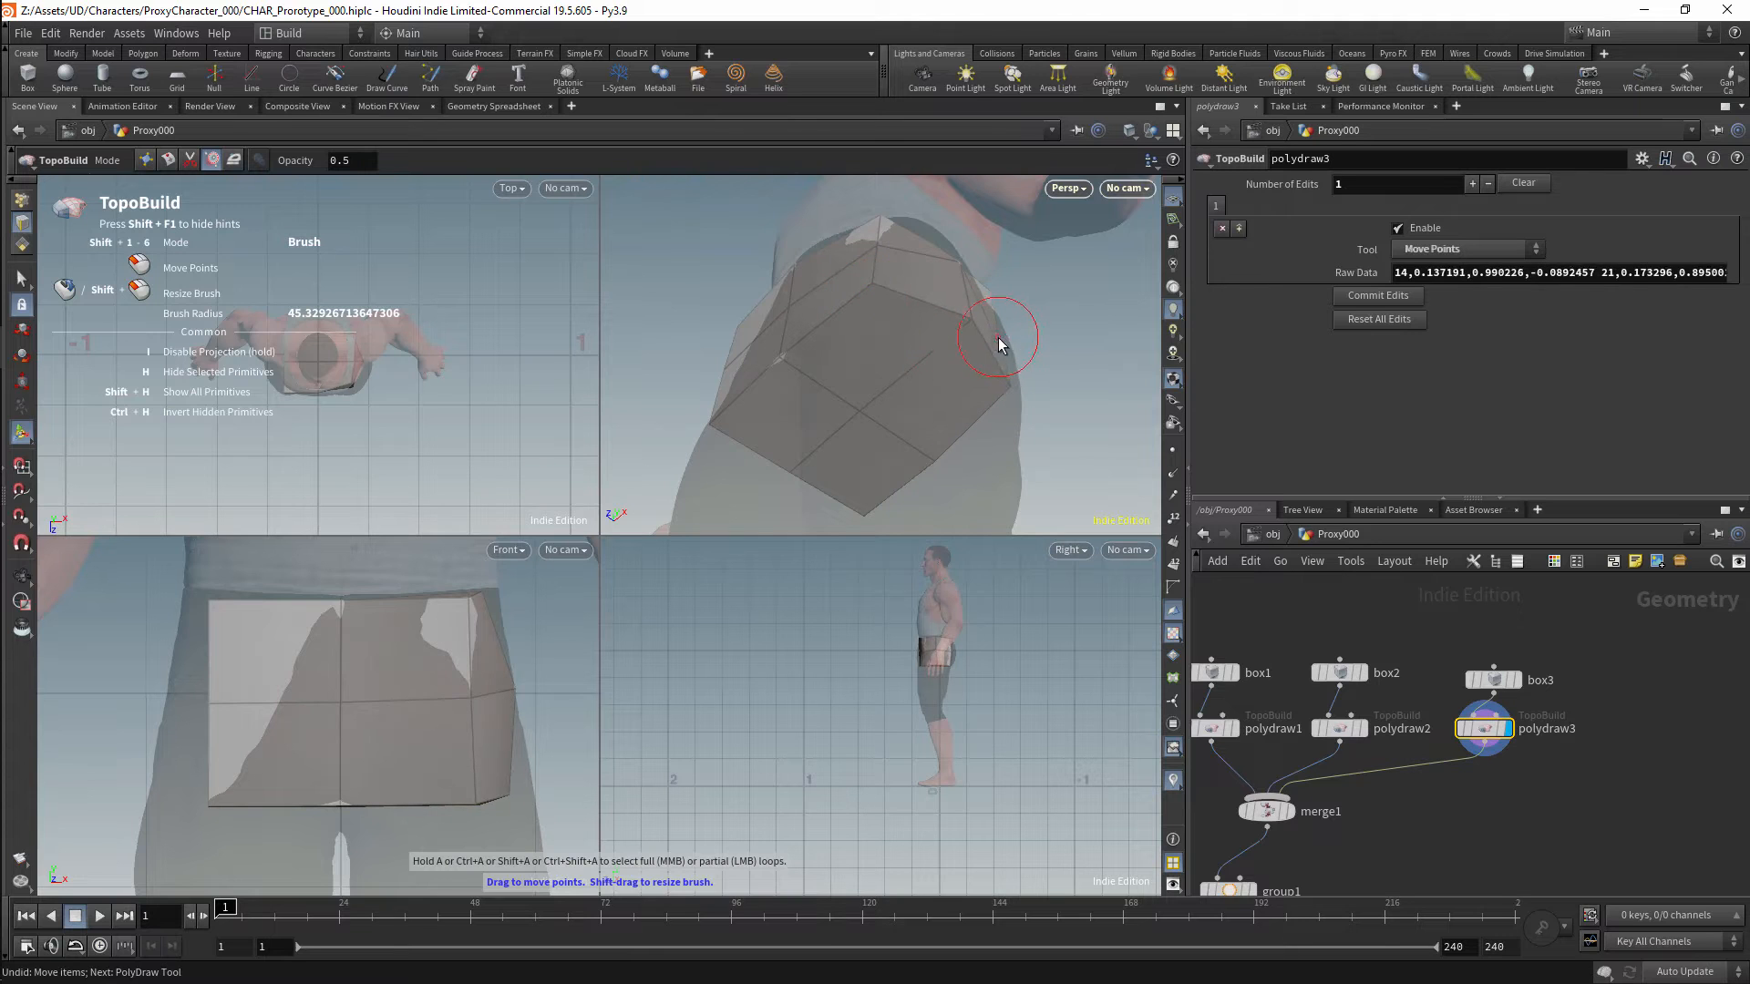
{"action": "mouse_move", "coordinate": [1000, 344]}
{"action": "left_mouse_down", "text": "alt"}
{"action": "mouse_move", "coordinate": [905, 266]}
{"action": "mouse_move", "coordinate": [867, 379]}
{"action": "mouse_move", "coordinate": [802, 392]}
{"action": "mouse_move", "coordinate": [1015, 355]}
{"action": "mouse_move", "coordinate": [941, 523]}
{"action": "mouse_move", "coordinate": [934, 507]}
{"action": "left_mouse_up", "text": "alt"}
{"action": "left_click", "coordinate": [905, 266]}
{"action": "left_click", "coordinate": [802, 392]}
{"action": "key", "text": "ctrl+s"}
{"action": "left_click_drag", "start_coordinate": [922, 492], "coordinate": [924, 516]}
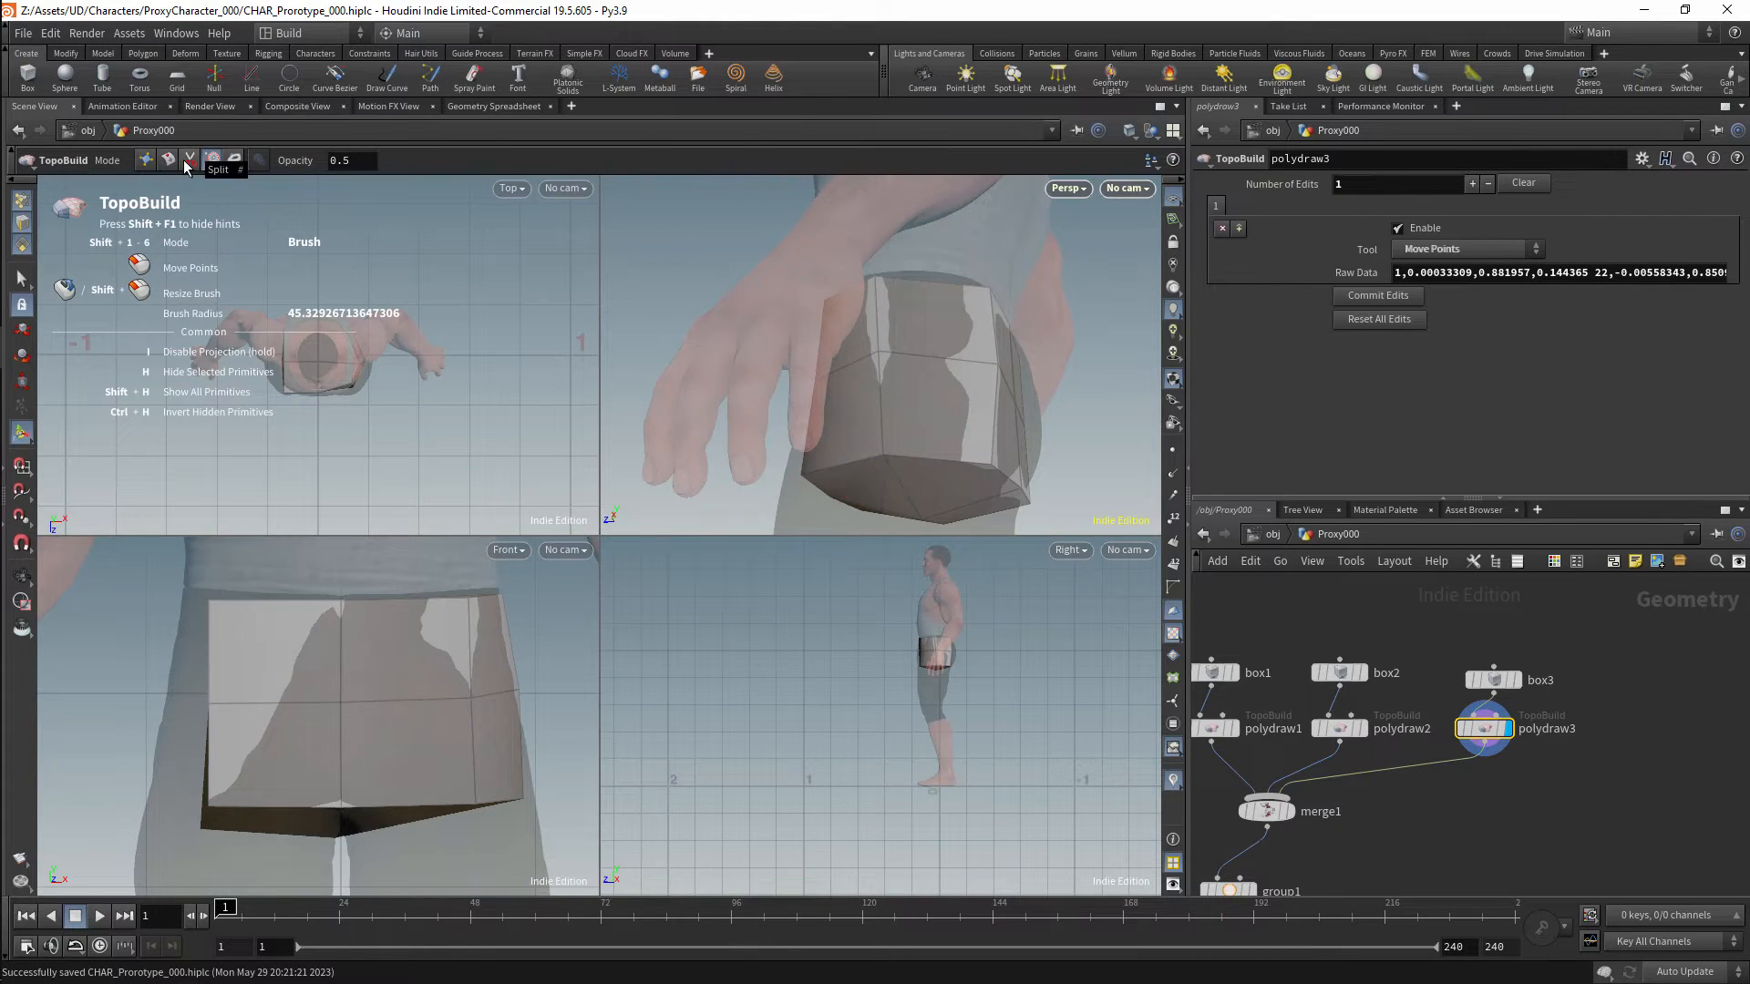
Insert additional edge loops through the hip box with the Split tool on the half being shaped.
{"action": "left_click", "coordinate": [190, 162]}
{"action": "left_click", "coordinate": [881, 408]}
{"action": "key", "text": "ctrl+z"}
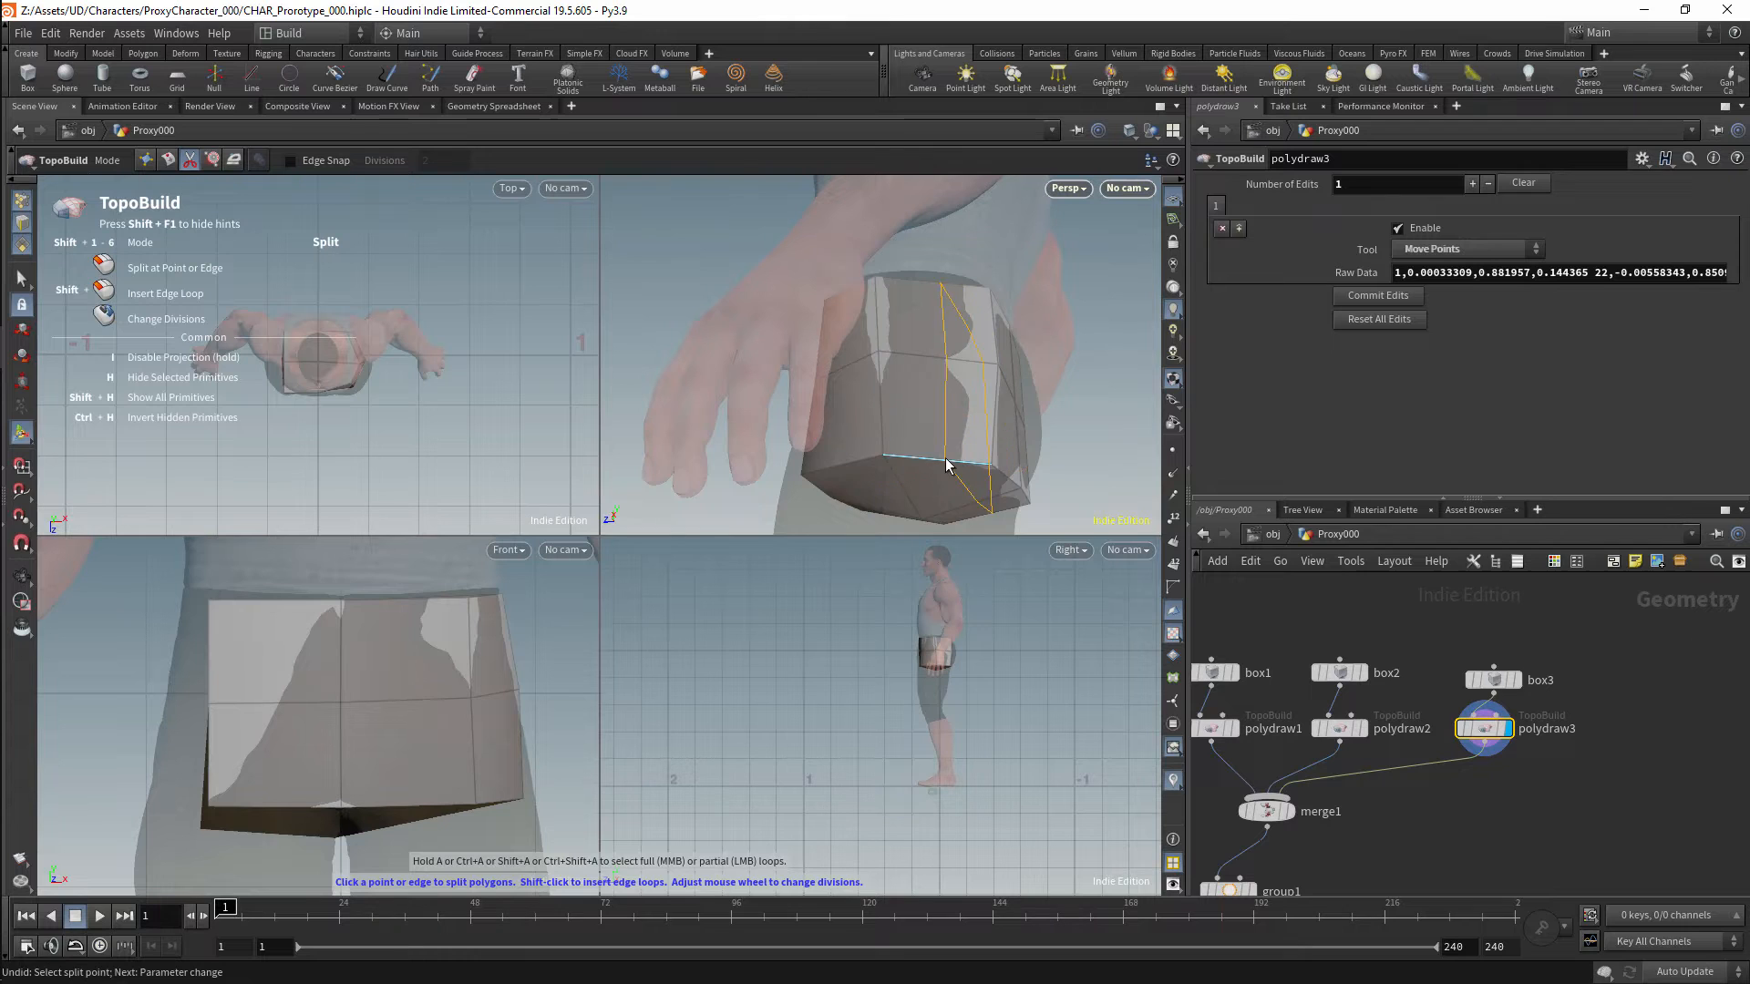
Shape the new loops of the hip box around the outer hip and lower edge with the Brush.
{"action": "key", "text": "shift+4"}
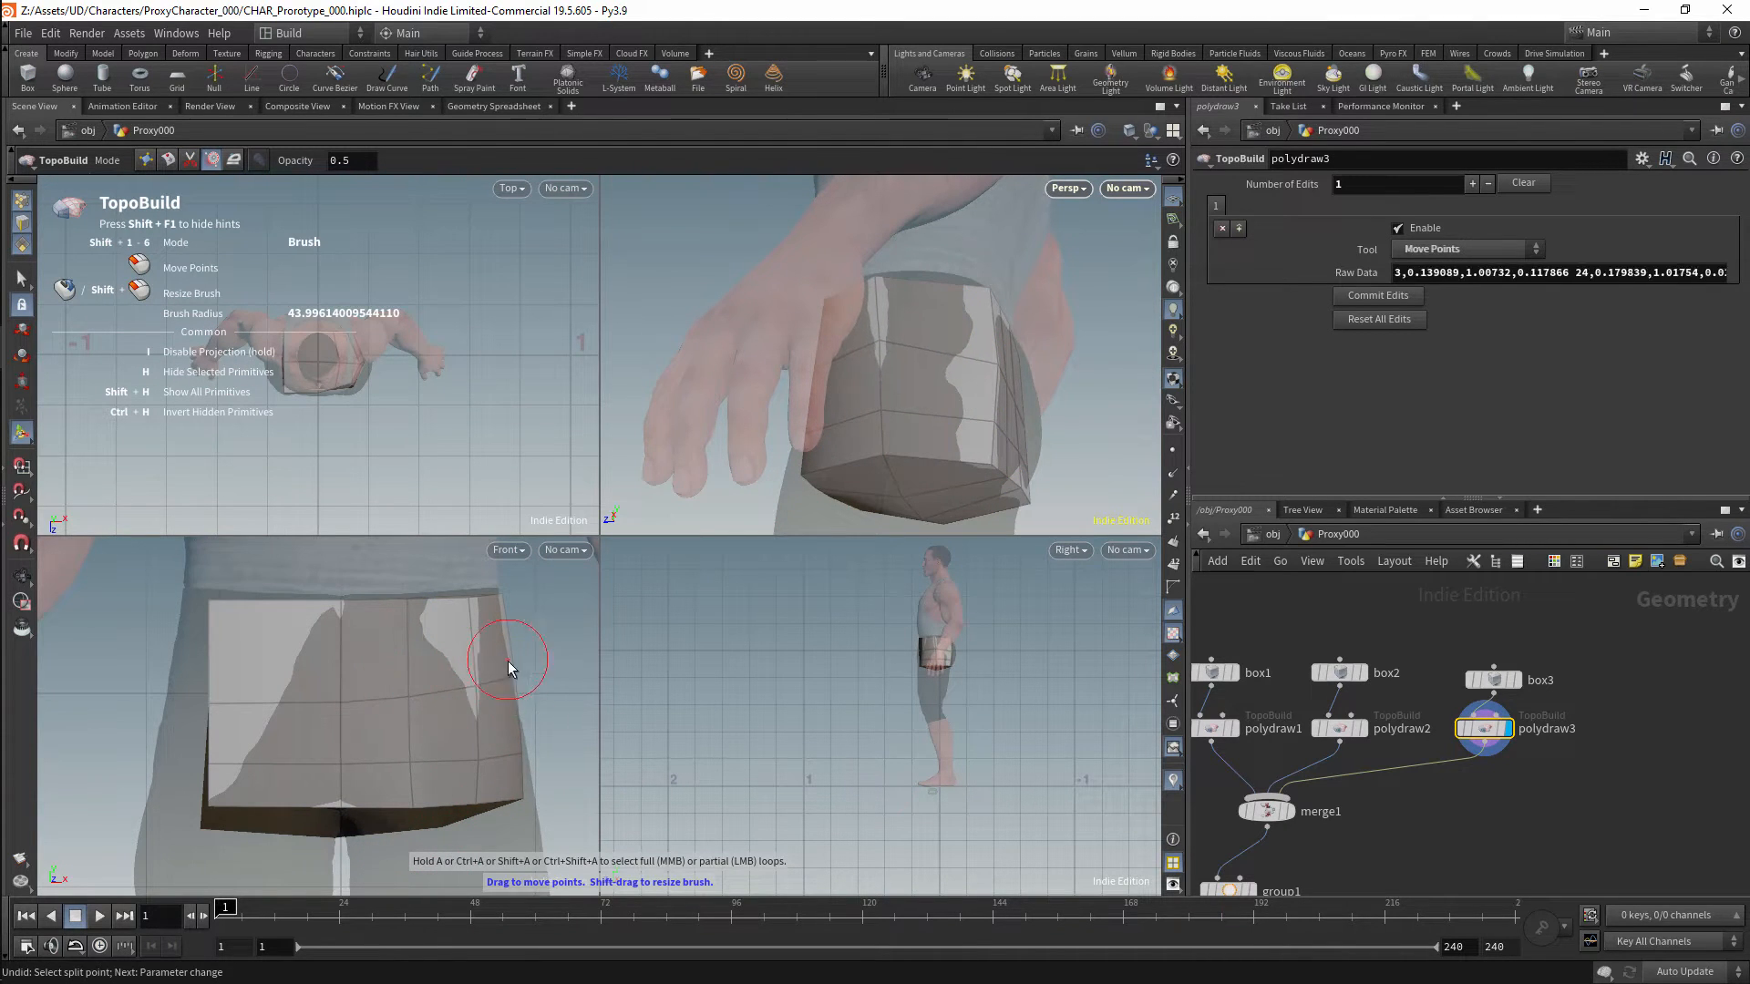
{"action": "left_click_drag", "start_coordinate": [455, 810], "coordinate": [452, 814]}
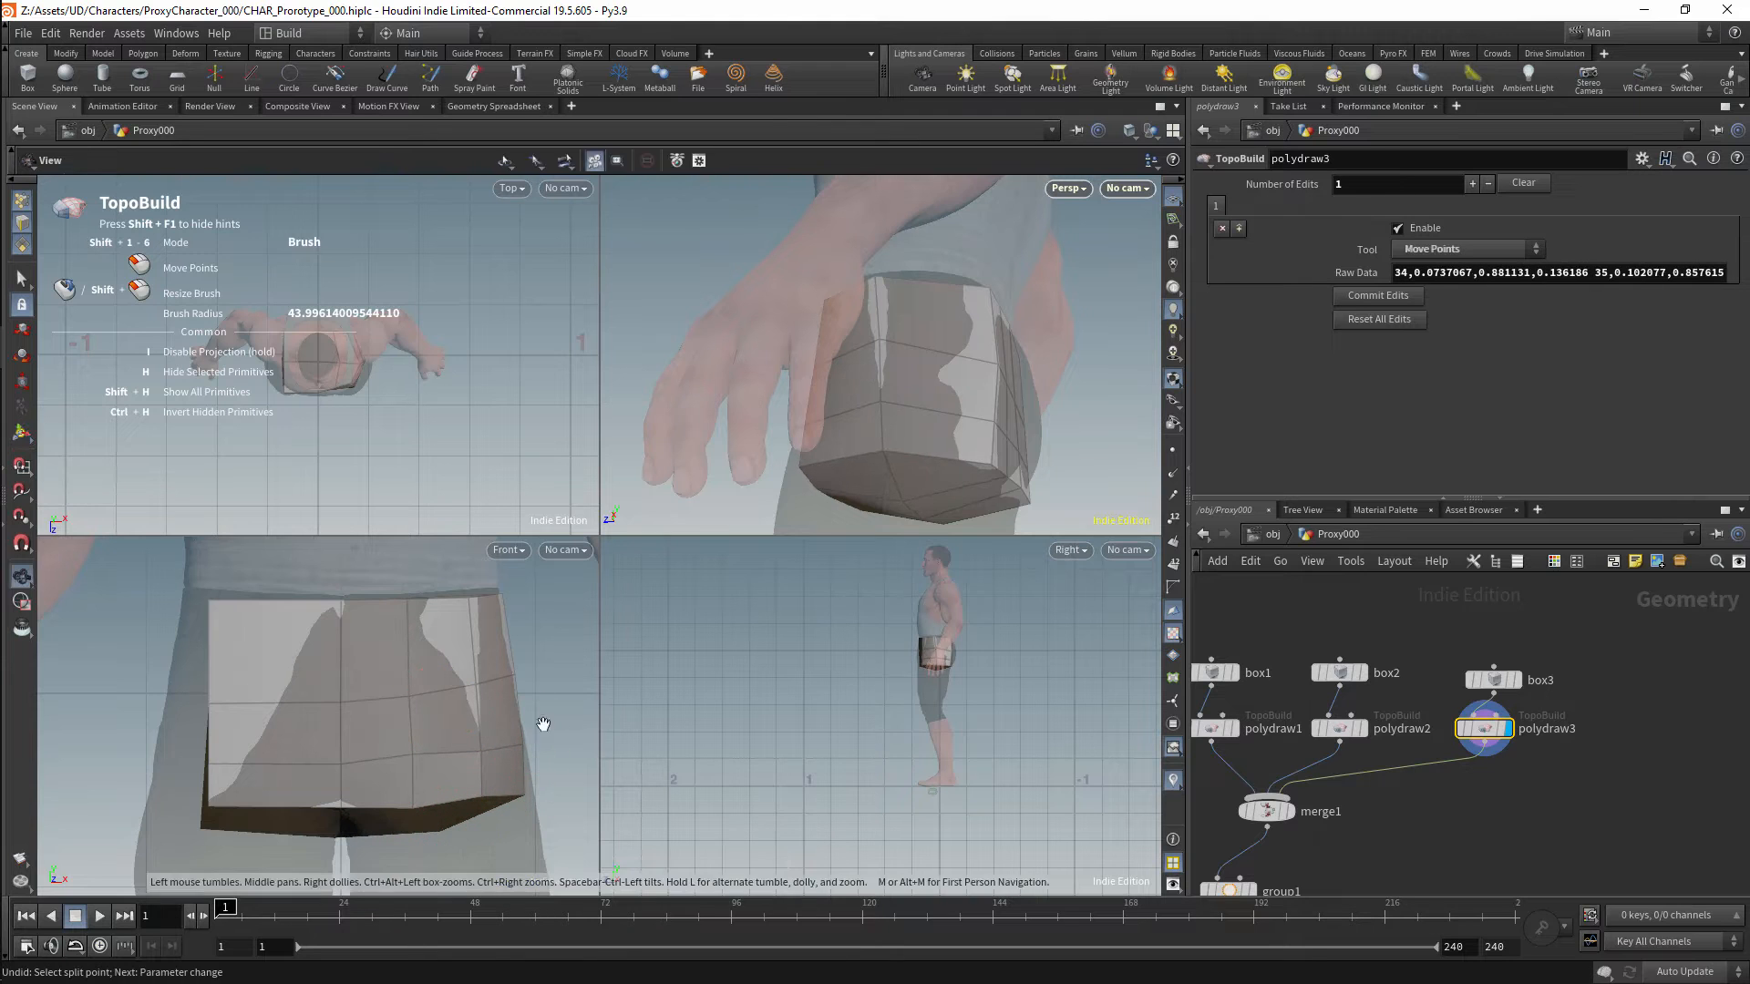
{"action": "left_click_drag", "start_coordinate": [1012, 401], "coordinate": [884, 302], "text": "alt"}
{"action": "left_click_drag", "start_coordinate": [1034, 345], "coordinate": [988, 326], "text": "alt"}
{"action": "mouse_move", "coordinate": [988, 324]}
{"action": "left_mouse_down", "text": "alt"}
{"action": "mouse_move", "coordinate": [1001, 294]}
{"action": "mouse_move", "coordinate": [968, 338]}
{"action": "left_mouse_up", "text": "alt"}
{"action": "left_click_drag", "start_coordinate": [969, 338], "coordinate": [987, 348]}
{"action": "mouse_move", "coordinate": [987, 347]}
{"action": "left_mouse_down", "text": "alt"}
{"action": "mouse_move", "coordinate": [1037, 312]}
{"action": "mouse_move", "coordinate": [997, 369]}
{"action": "left_mouse_up", "text": "alt"}
{"action": "left_click_drag", "start_coordinate": [997, 368], "coordinate": [932, 415]}
{"action": "mouse_move", "coordinate": [932, 415]}
{"action": "left_mouse_down", "text": "alt"}
{"action": "mouse_move", "coordinate": [859, 393]}
{"action": "mouse_move", "coordinate": [927, 395]}
{"action": "mouse_move", "coordinate": [914, 402]}
{"action": "left_mouse_up", "text": "alt"}
{"action": "left_click_drag", "start_coordinate": [873, 435], "coordinate": [878, 439]}
{"action": "scroll", "coordinate": [943, 645], "scroll_direction": "up", "scroll_amount": 5}
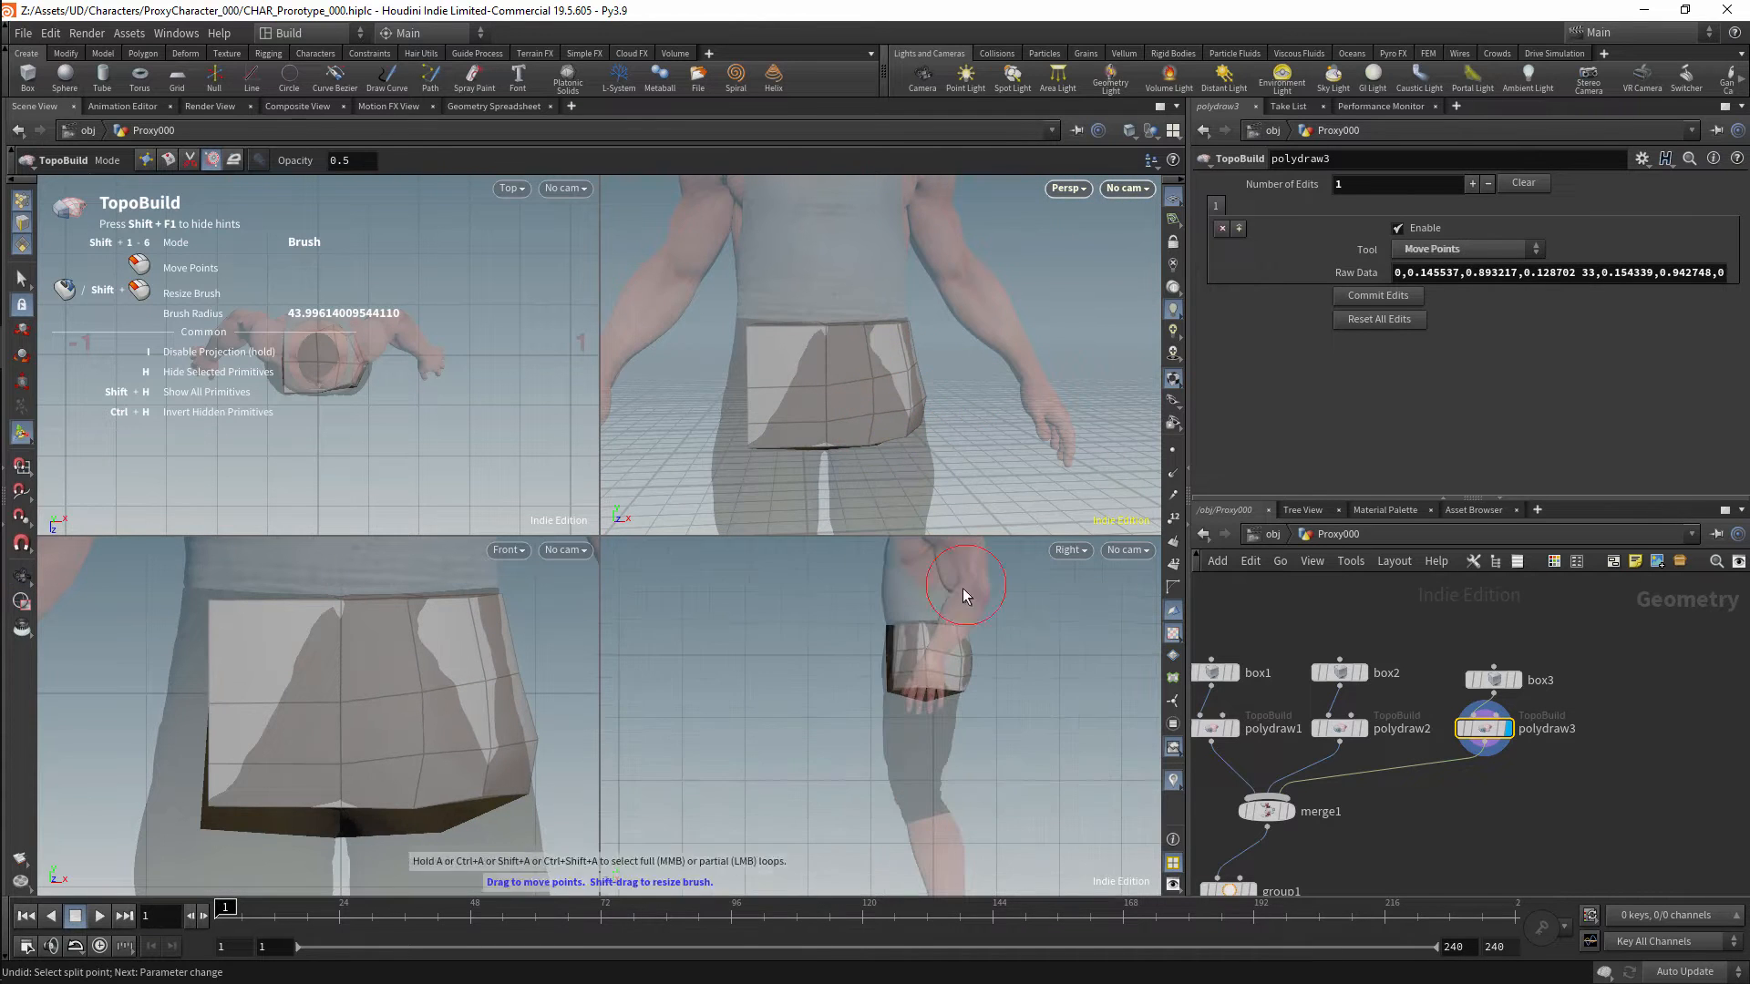
Display the Blast node's result with only half of the hips and save the scene.
{"action": "middle_click_drag", "start_coordinate": [1309, 843], "coordinate": [1330, 722]}
{"action": "left_click", "coordinate": [1250, 825]}
{"action": "left_click", "coordinate": [1679, 957]}
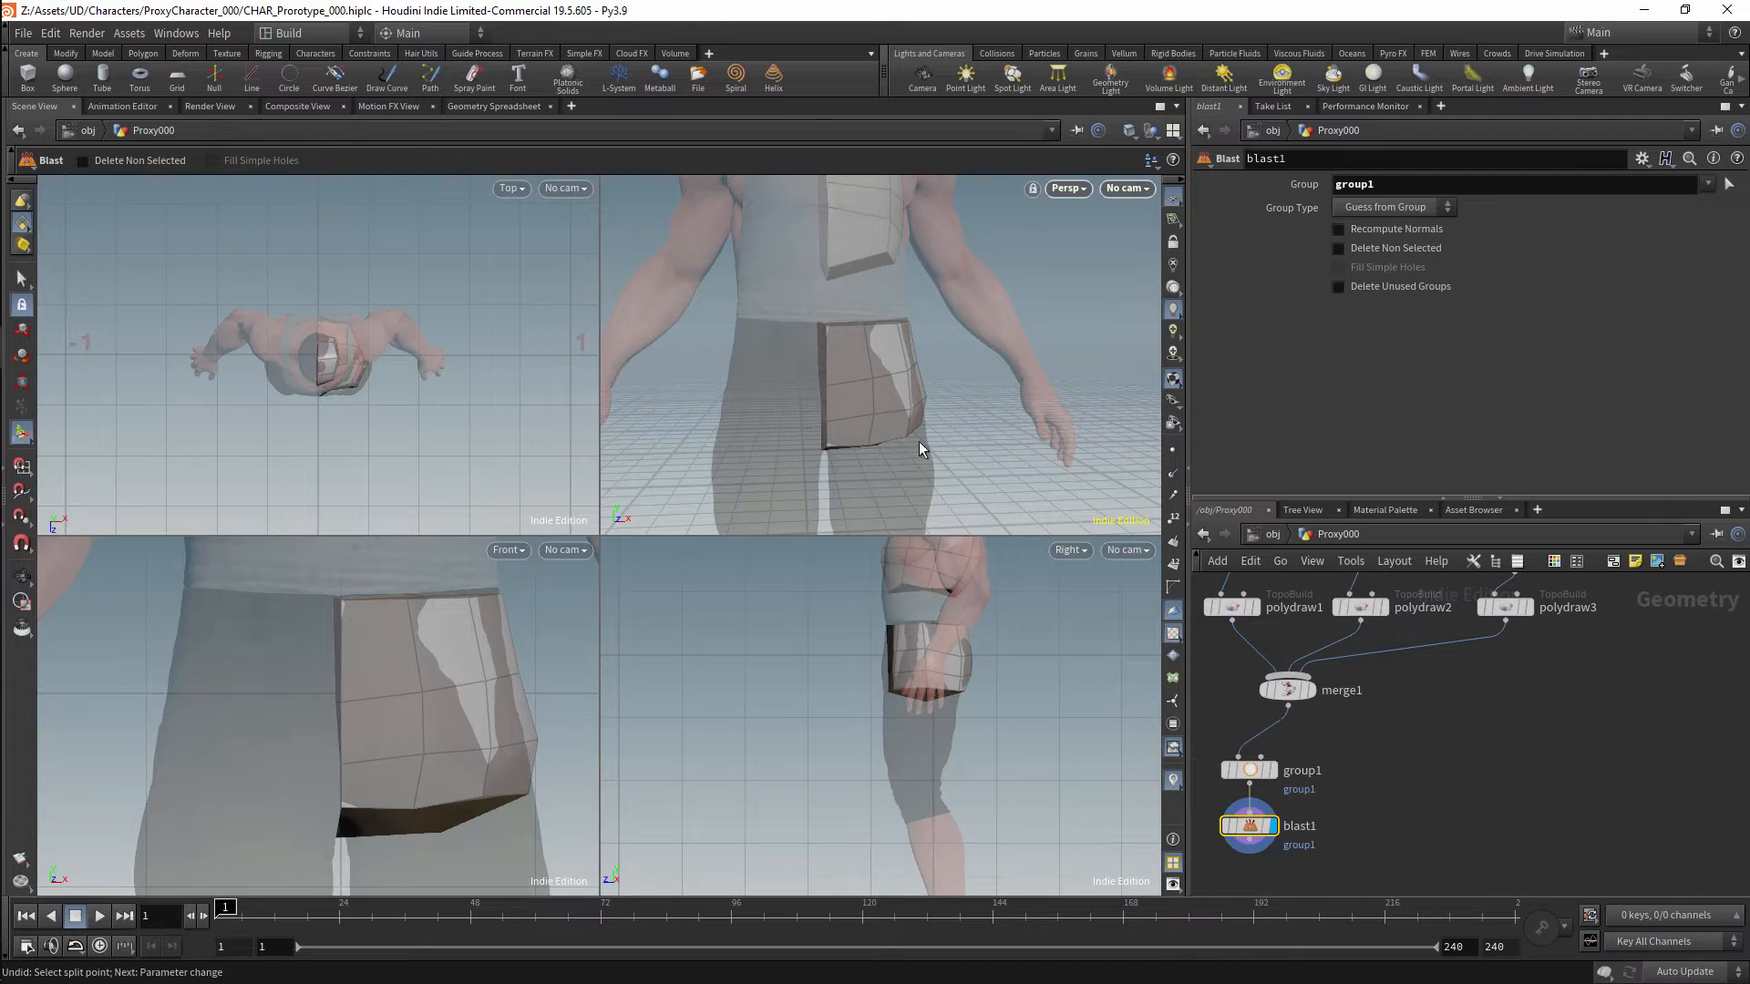
{"action": "key", "text": "ctrl+s"}
{"action": "middle_click_drag", "start_coordinate": [934, 390], "coordinate": [945, 468], "text": "alt"}
{"action": "scroll", "coordinate": [945, 469], "scroll_direction": "down", "scroll_amount": 4}
{"action": "left_click_drag", "start_coordinate": [948, 456], "coordinate": [922, 379], "text": "alt"}
{"action": "middle_click_drag", "start_coordinate": [943, 456], "coordinate": [952, 282], "text": "alt"}
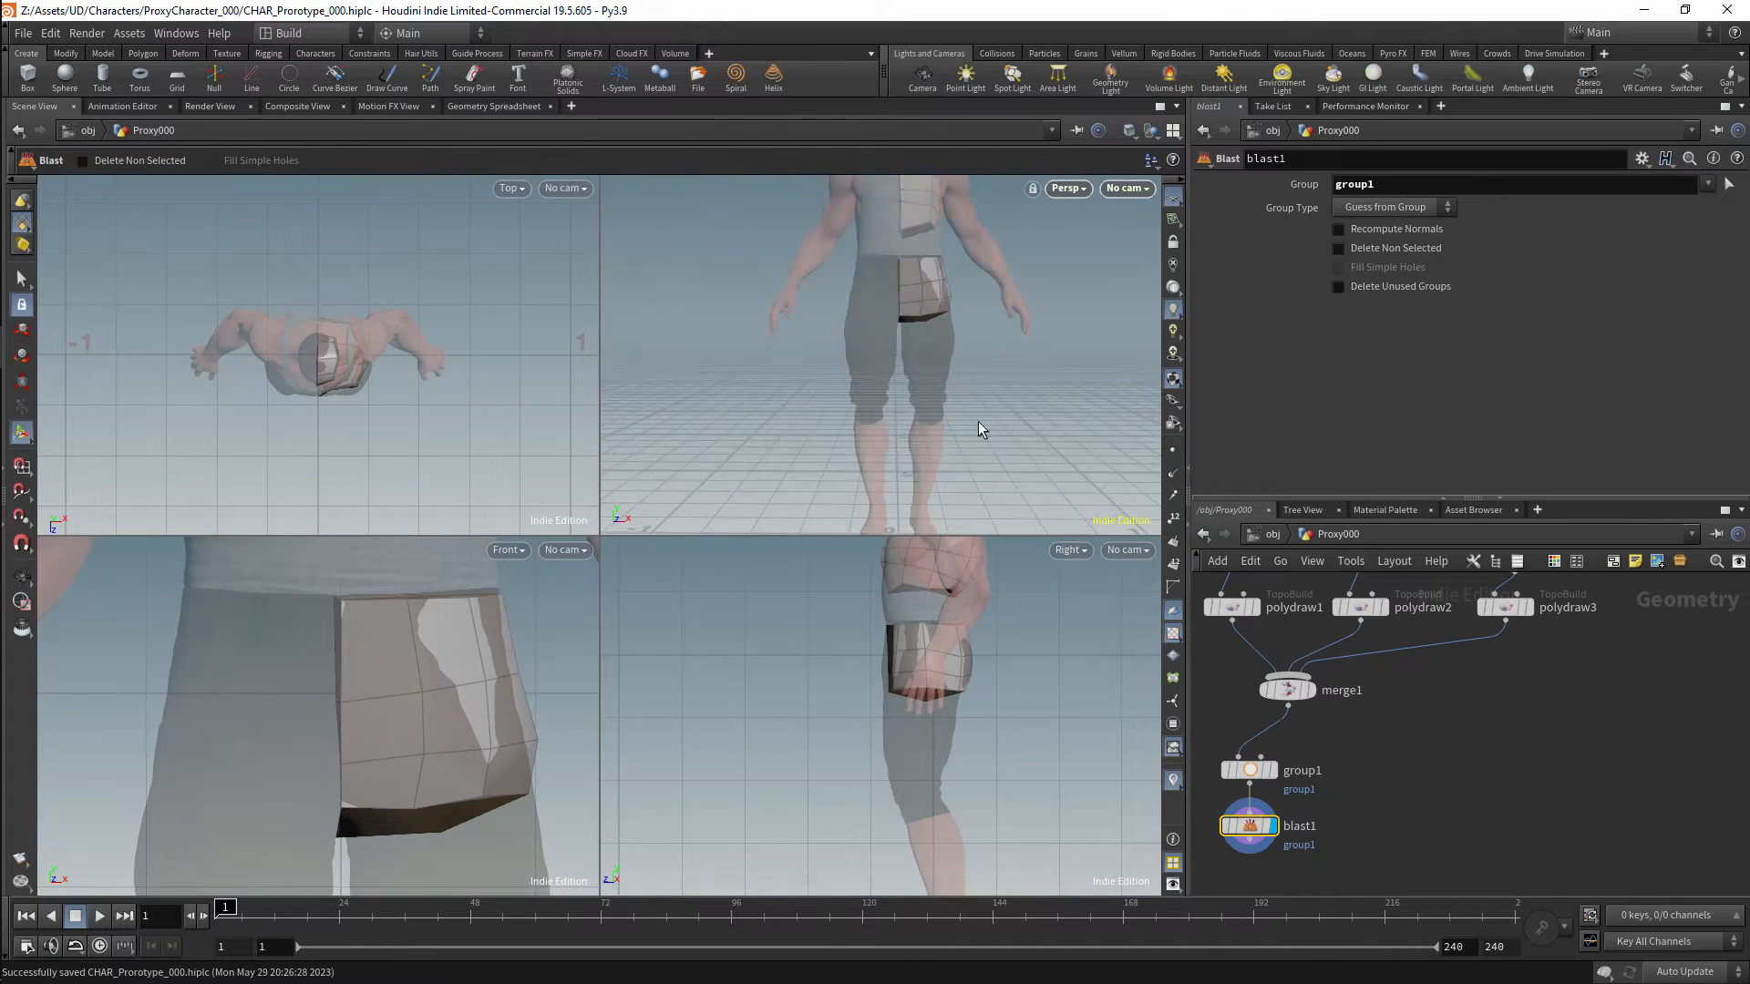
{"action": "key", "text": "ctrl+s"}
Rename the merge node as Torso_and_head.
{"action": "middle_click_drag", "start_coordinate": [1518, 696], "coordinate": [1476, 738]}
{"action": "left_click", "coordinate": [1312, 735]}
{"action": "type", "text": "Torso_and_head"}
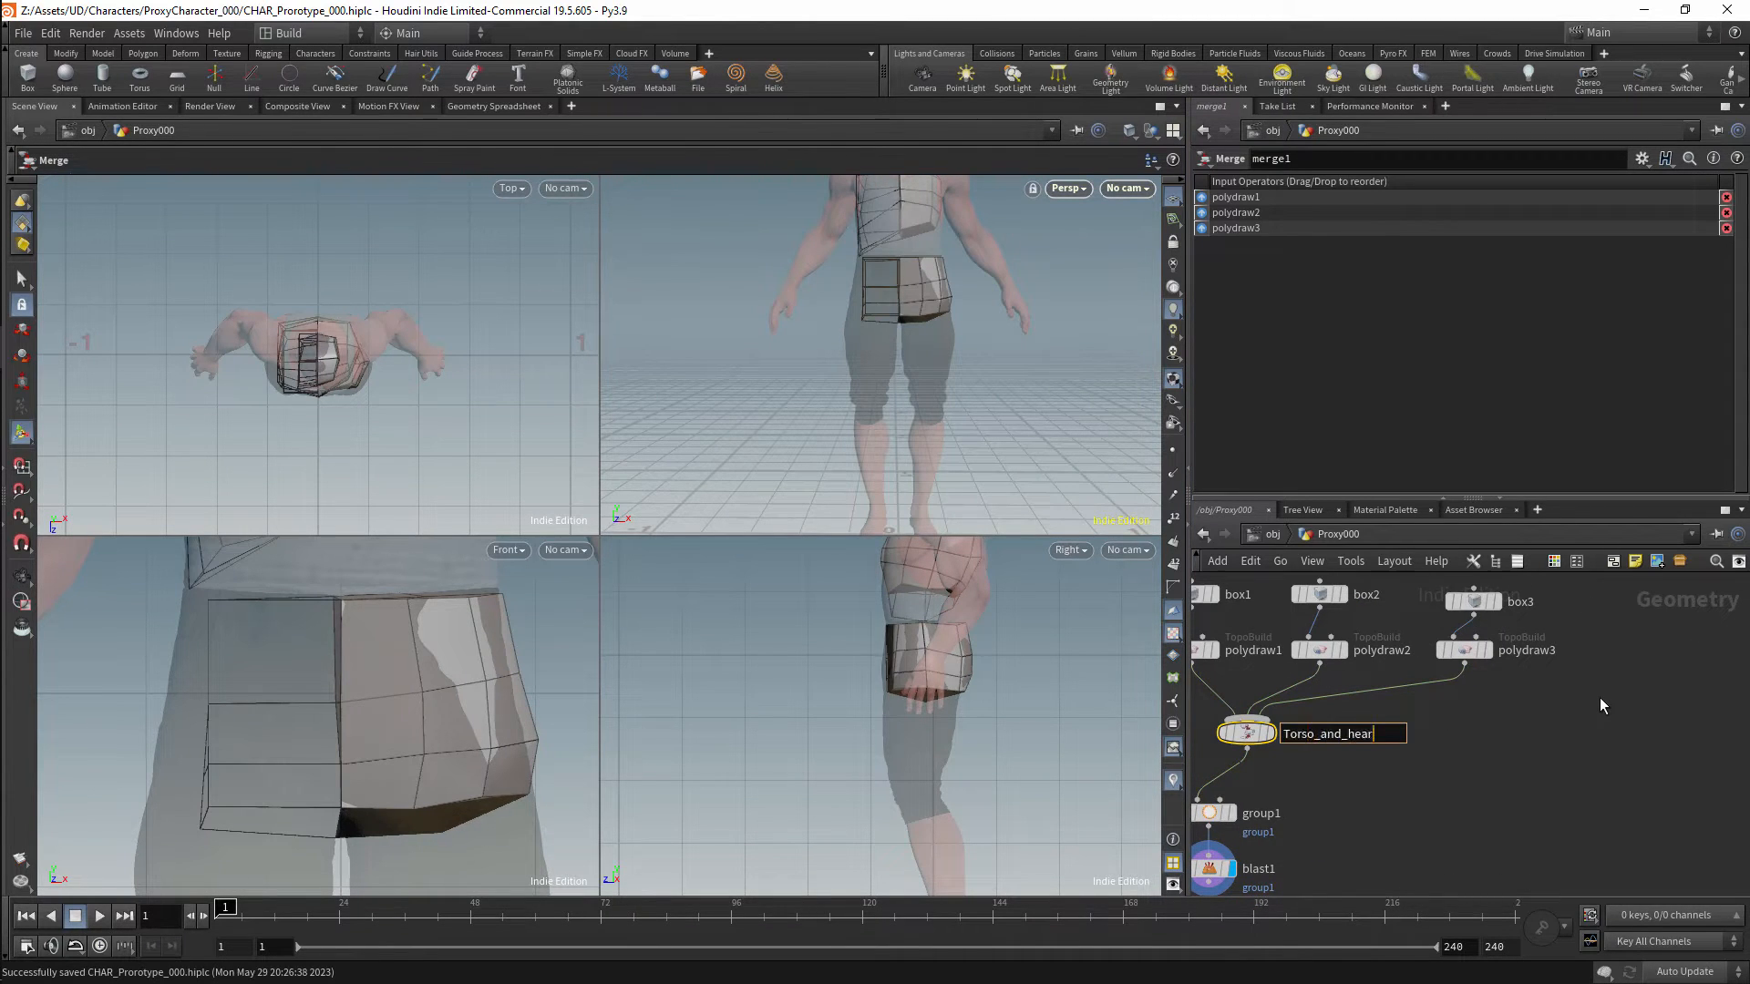
{"action": "key", "text": "Return"}
Insert a second Merge node between Torso_and_head and the group node, and space out the nodes below.
{"action": "key", "text": "Tab"}
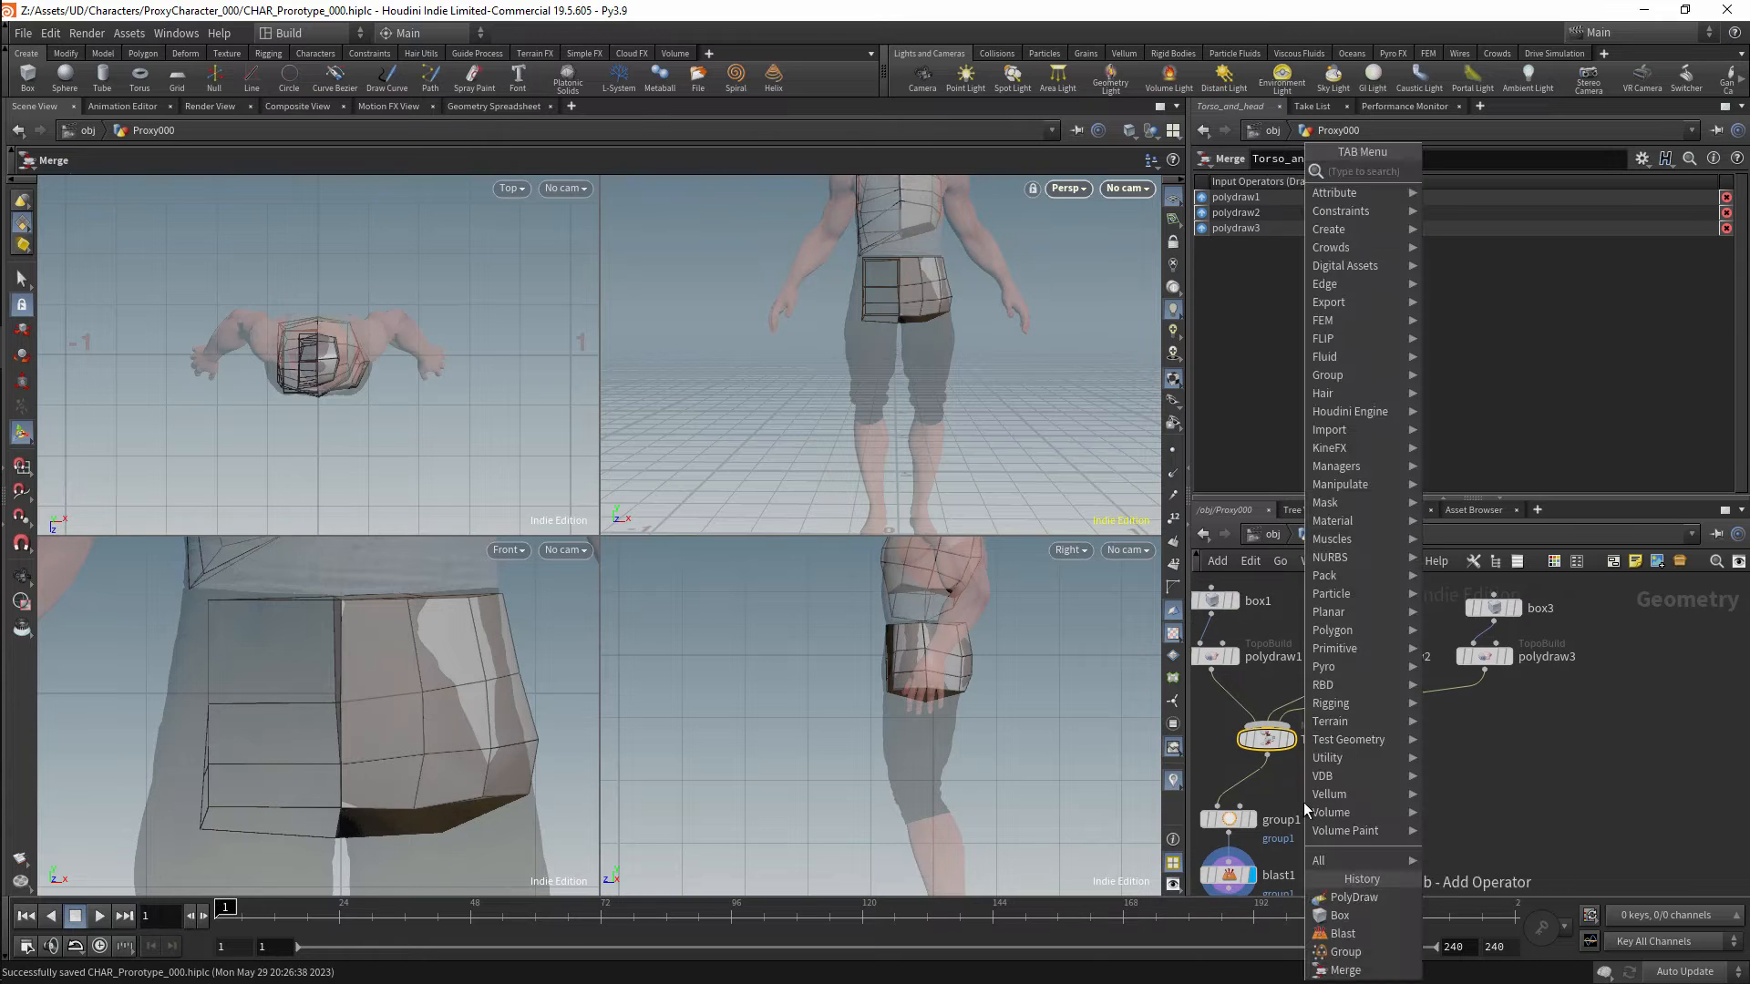
{"action": "left_click", "coordinate": [1345, 970]}
{"action": "left_click", "coordinate": [1267, 809]}
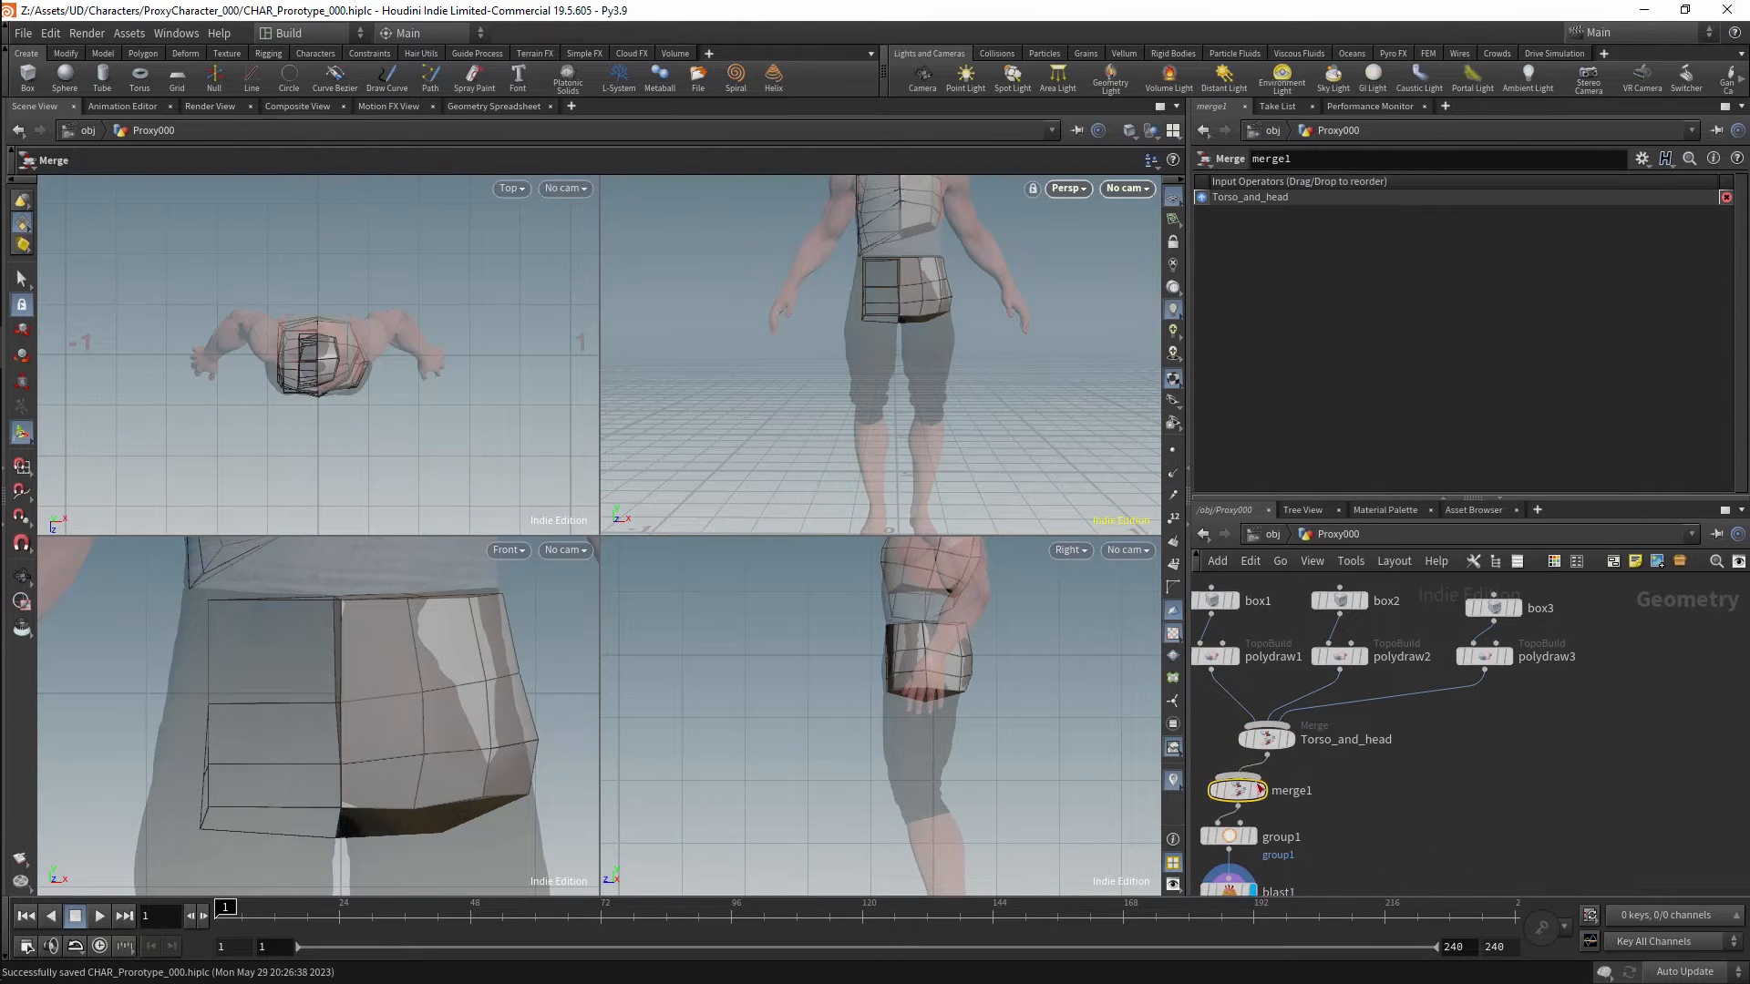
{"action": "scroll", "coordinate": [1265, 847], "scroll_direction": "down", "scroll_amount": 3}
{"action": "middle_click_drag", "start_coordinate": [1265, 848], "coordinate": [1366, 749]}
{"action": "left_click_drag", "start_coordinate": [1275, 756], "coordinate": [1395, 842]}
{"action": "left_click_drag", "start_coordinate": [1349, 753], "coordinate": [1369, 799]}
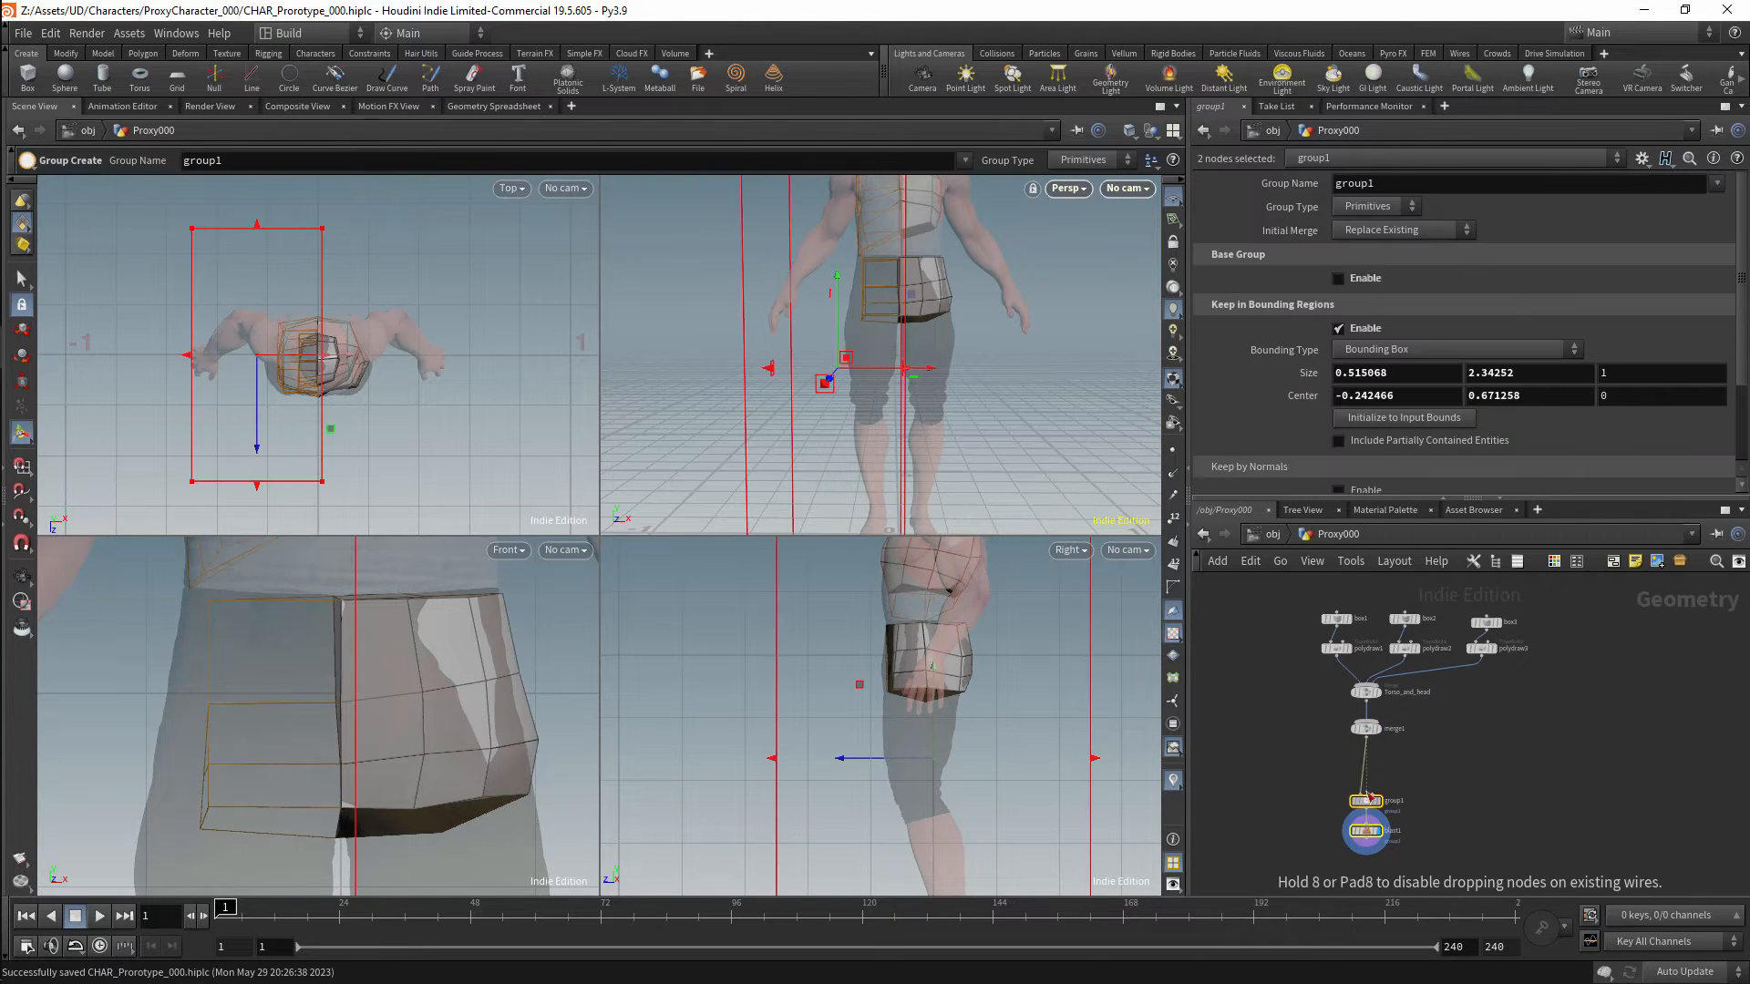
{"action": "left_click", "coordinate": [1433, 729]}
{"action": "middle_click_drag", "start_coordinate": [1432, 730], "coordinate": [1385, 774]}
{"action": "left_click_drag", "start_coordinate": [1438, 669], "coordinate": [1439, 662]}
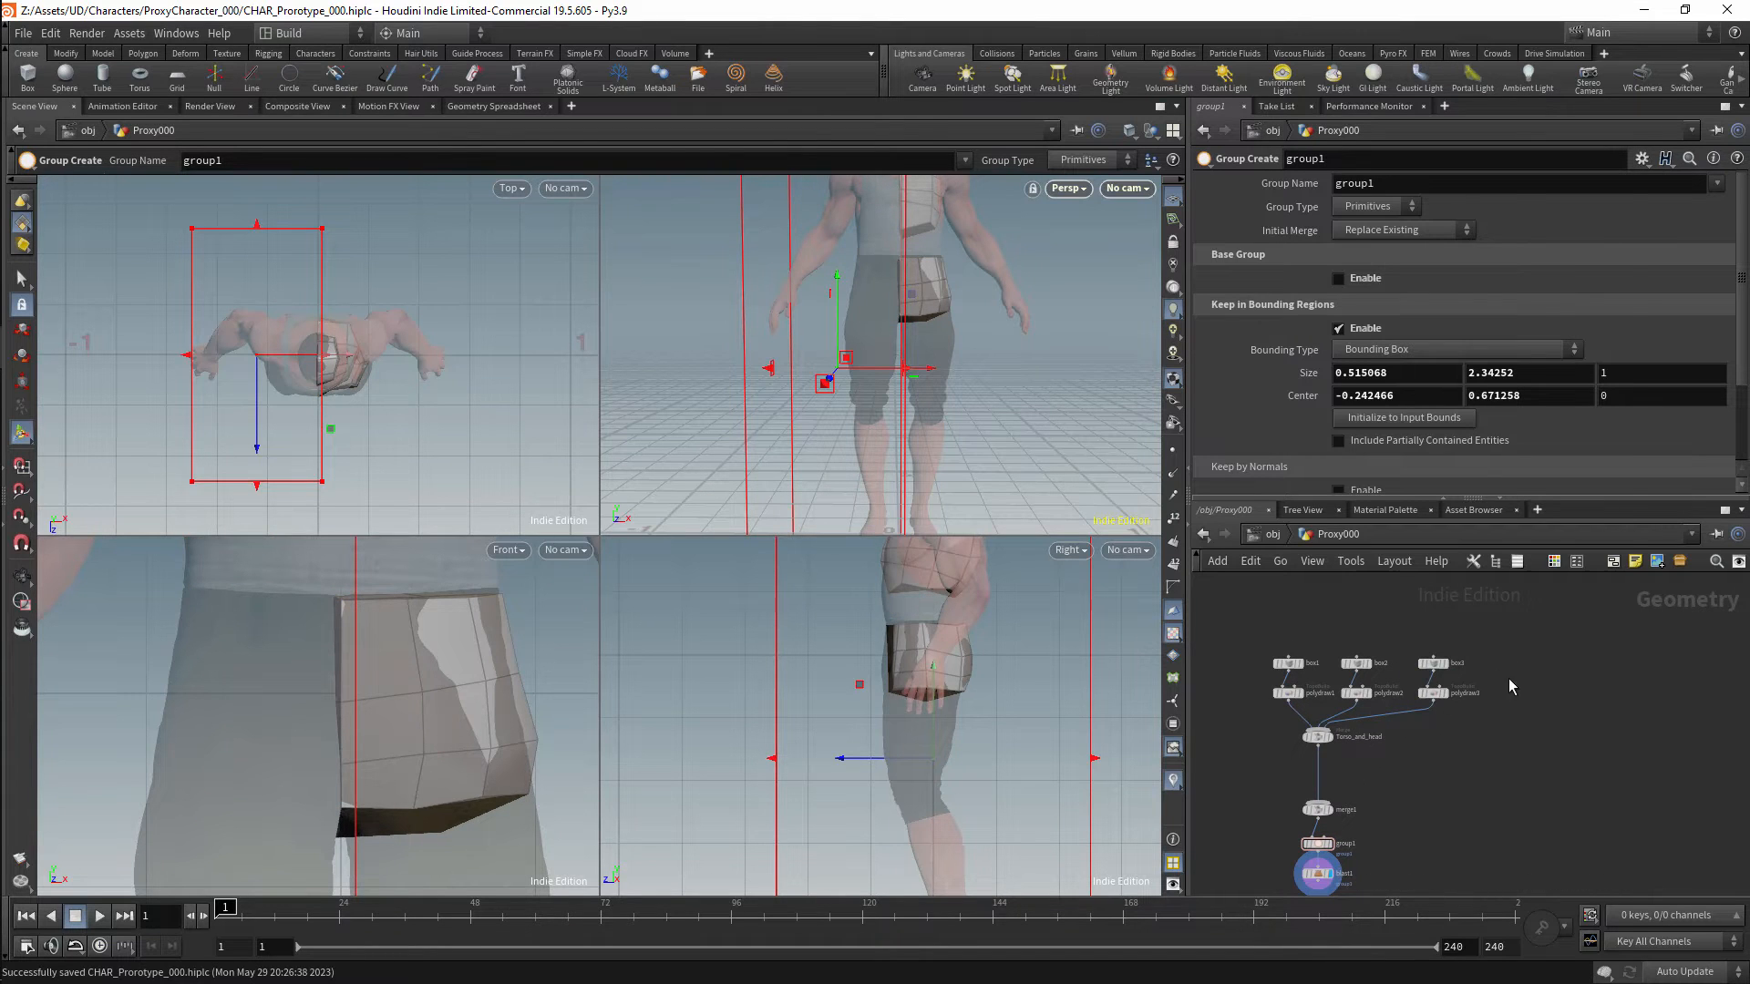
Add a fourth Box node beside the hip box and connect it to the new merge node.
{"action": "key", "text": "Tab"}
{"action": "type", "text": "box"}
{"action": "key", "text": "Return"}
{"action": "left_click", "coordinate": [1538, 664]}
{"action": "middle_click_drag", "start_coordinate": [1540, 691], "coordinate": [1553, 662]}
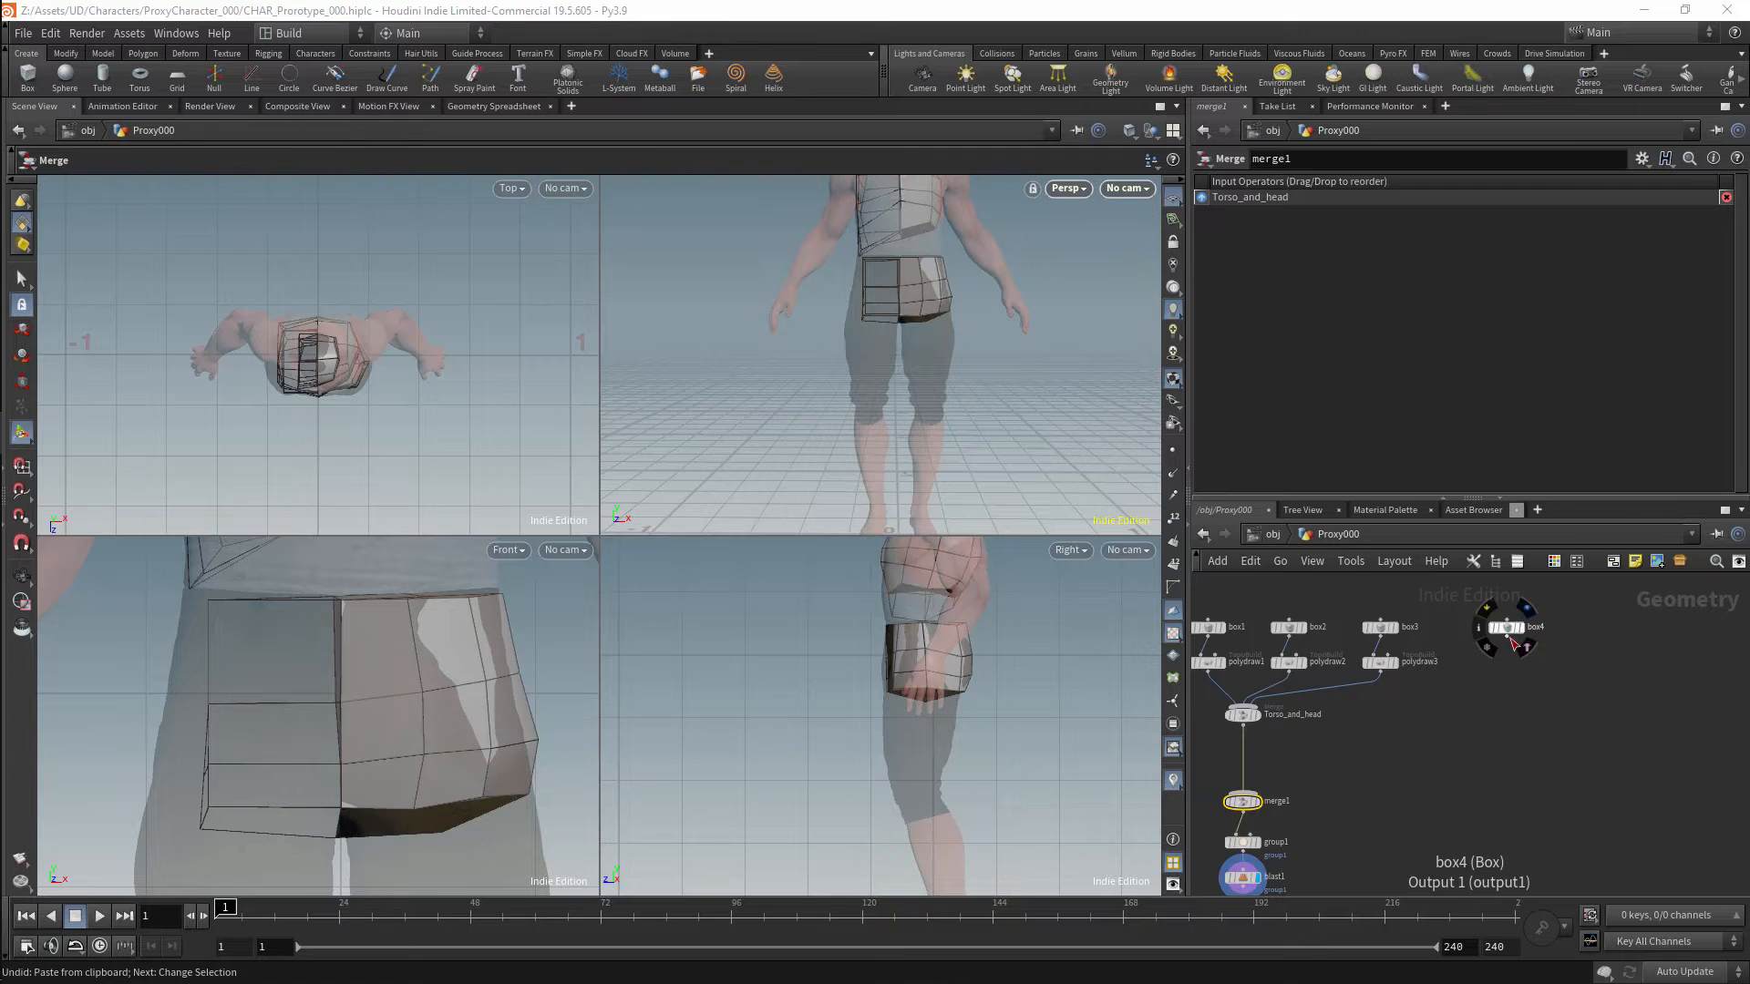
{"action": "left_click", "coordinate": [1508, 641]}
{"action": "left_click", "coordinate": [1245, 792]}
Move and narrow the fourth box beside the leg to about 0.389 × 0.98 × 0.170, rotated about 9.09° in Z.
{"action": "left_click", "coordinate": [1505, 627]}
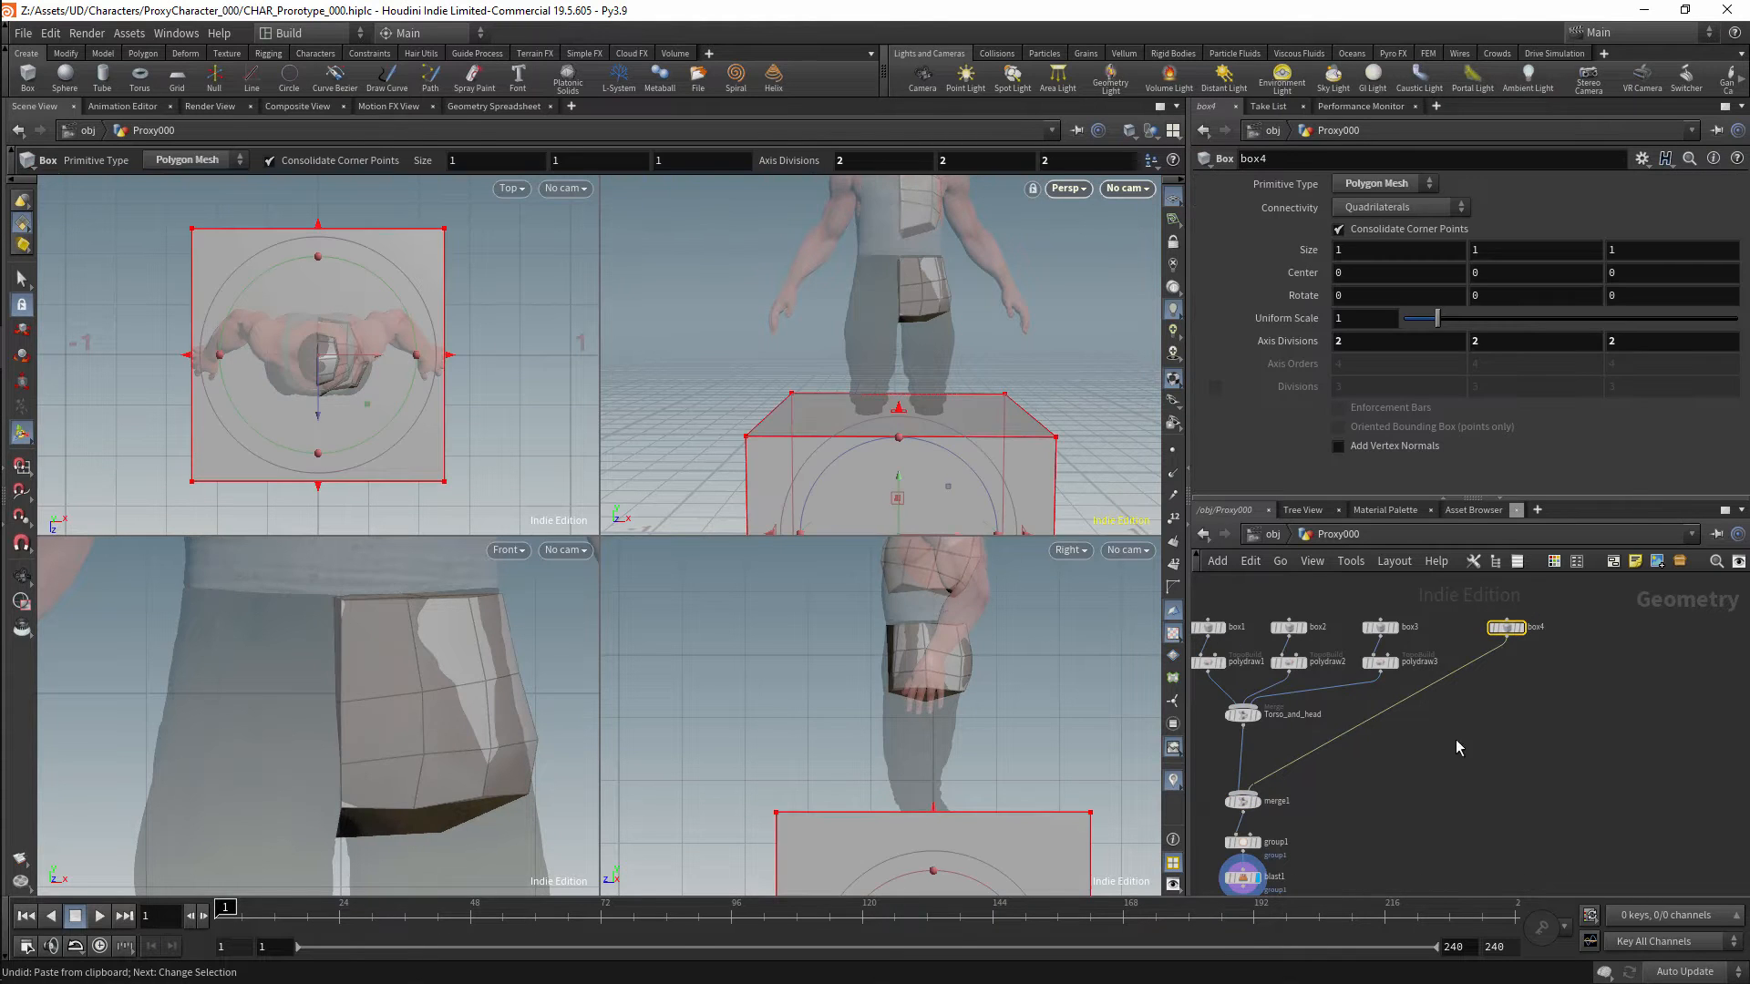
{"action": "scroll", "coordinate": [966, 429], "scroll_direction": "down", "scroll_amount": 5}
{"action": "left_click_drag", "start_coordinate": [934, 486], "coordinate": [1034, 486]}
{"action": "left_click_drag", "start_coordinate": [1035, 487], "coordinate": [1038, 425], "text": "alt"}
{"action": "left_click_drag", "start_coordinate": [1042, 422], "coordinate": [929, 458]}
{"action": "scroll", "coordinate": [957, 465], "scroll_direction": "down", "scroll_amount": 4}
{"action": "middle_click_drag", "start_coordinate": [1011, 793], "coordinate": [984, 609], "text": "alt"}
{"action": "left_click_drag", "start_coordinate": [1037, 790], "coordinate": [908, 689]}
{"action": "left_click_drag", "start_coordinate": [500, 430], "coordinate": [686, 721], "text": "alt"}
{"action": "scroll", "coordinate": [512, 730], "scroll_direction": "down", "scroll_amount": 6}
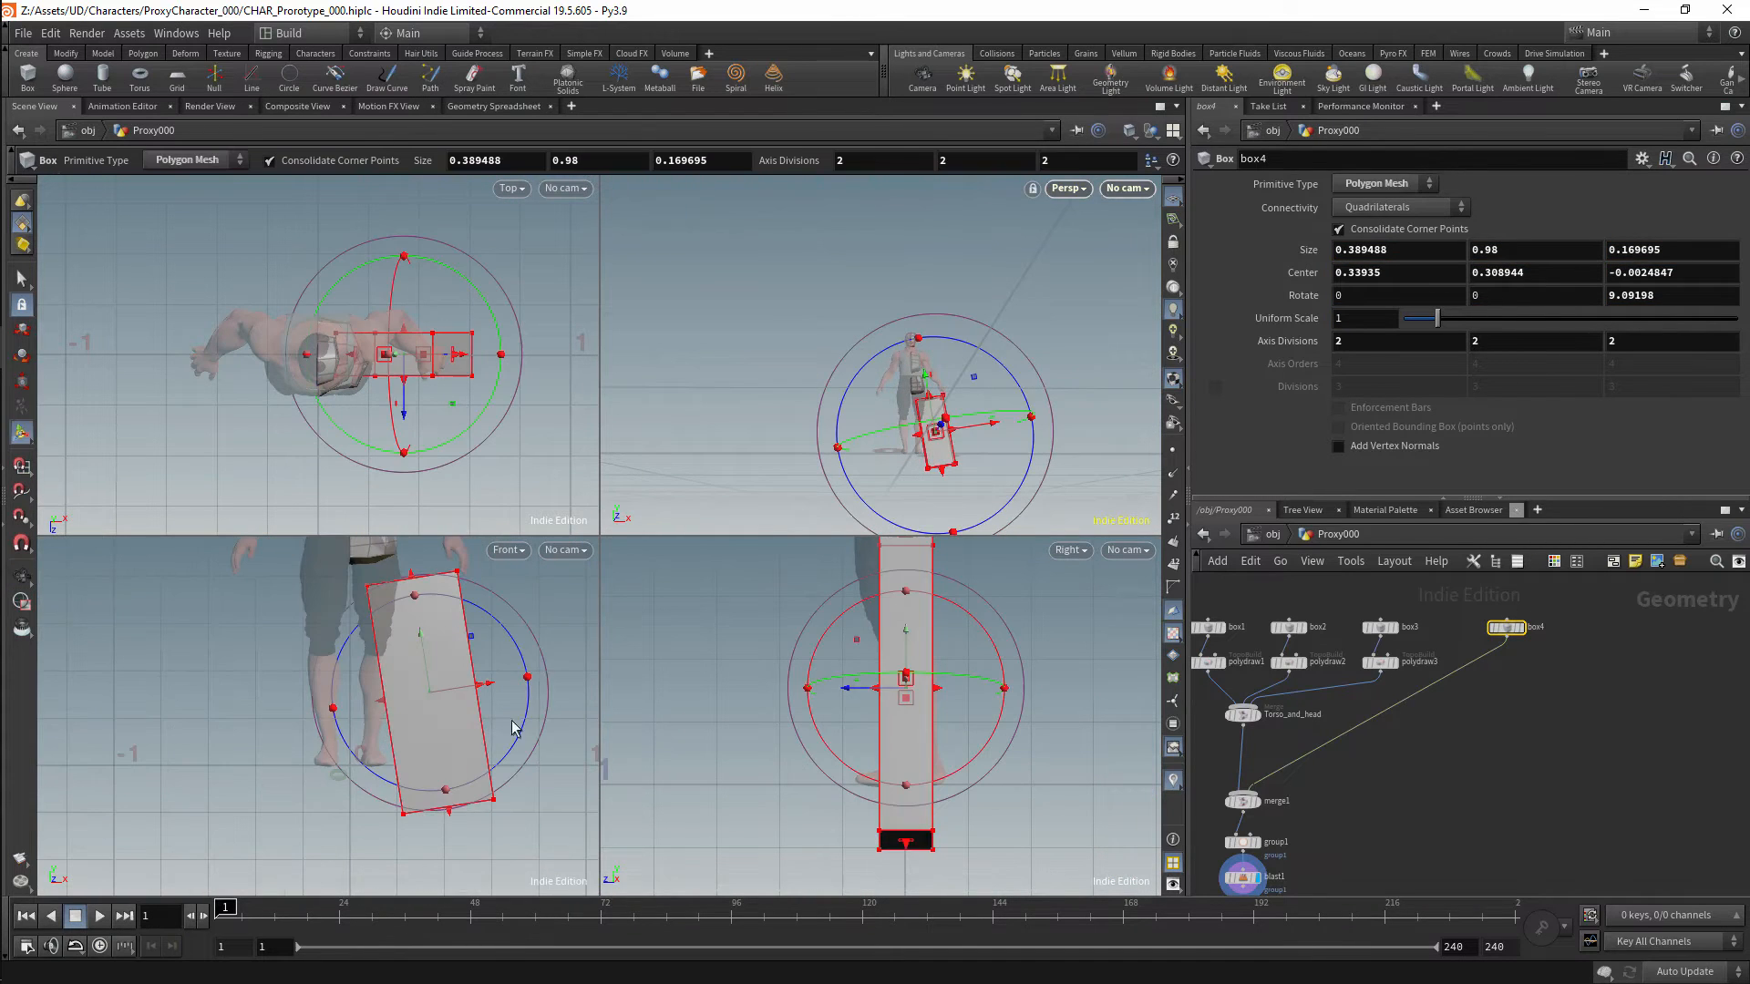
Fit the box to the thigh at about 0.147 × 0.290 × 0.170, rotated -5.79° in X and -2.37° in Z, with three divisions per axis, and save.
{"action": "left_click_drag", "start_coordinate": [448, 805], "coordinate": [412, 615]}
{"action": "left_click_drag", "start_coordinate": [461, 558], "coordinate": [475, 579]}
{"action": "left_click_drag", "start_coordinate": [391, 643], "coordinate": [378, 624]}
{"action": "middle_click_drag", "start_coordinate": [926, 552], "coordinate": [906, 646], "text": "alt"}
{"action": "scroll", "coordinate": [907, 646], "scroll_direction": "up", "scroll_amount": 3}
{"action": "left_click_drag", "start_coordinate": [946, 600], "coordinate": [953, 608]}
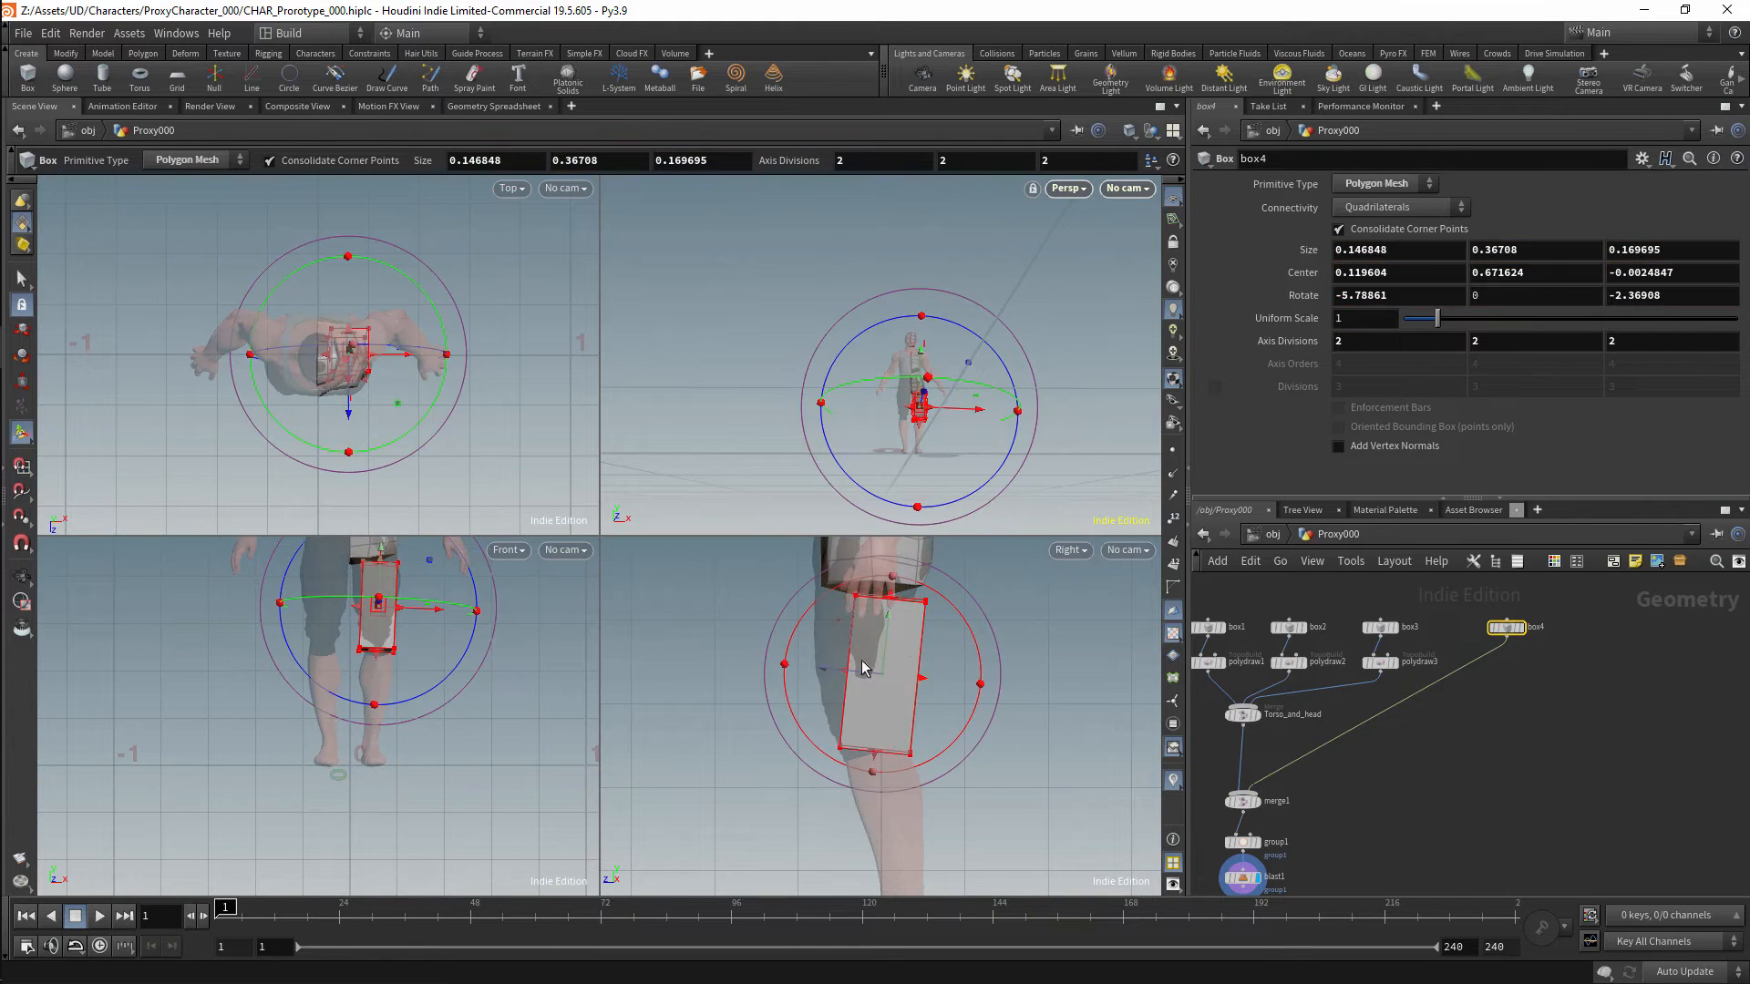
{"action": "left_click_drag", "start_coordinate": [882, 674], "coordinate": [858, 665]}
{"action": "left_click_drag", "start_coordinate": [857, 743], "coordinate": [861, 712]}
{"action": "key", "text": "ctrl+s"}
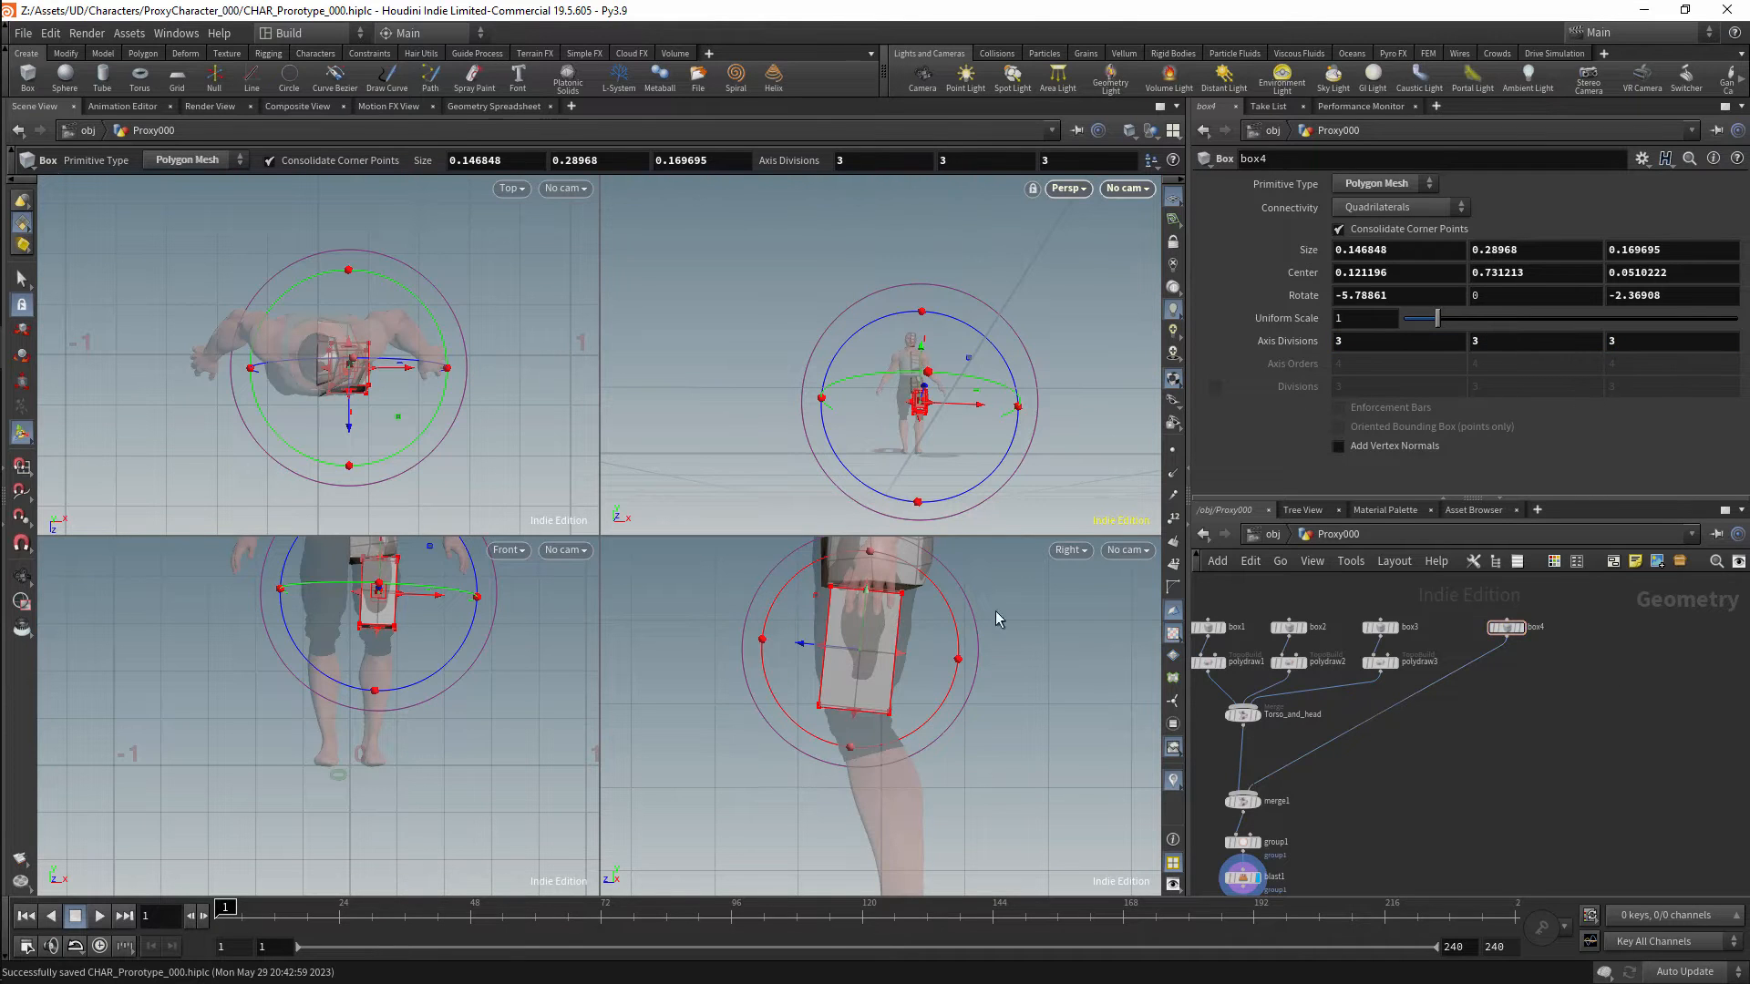
{"action": "scroll", "coordinate": [891, 605], "scroll_direction": "up", "scroll_amount": 3}
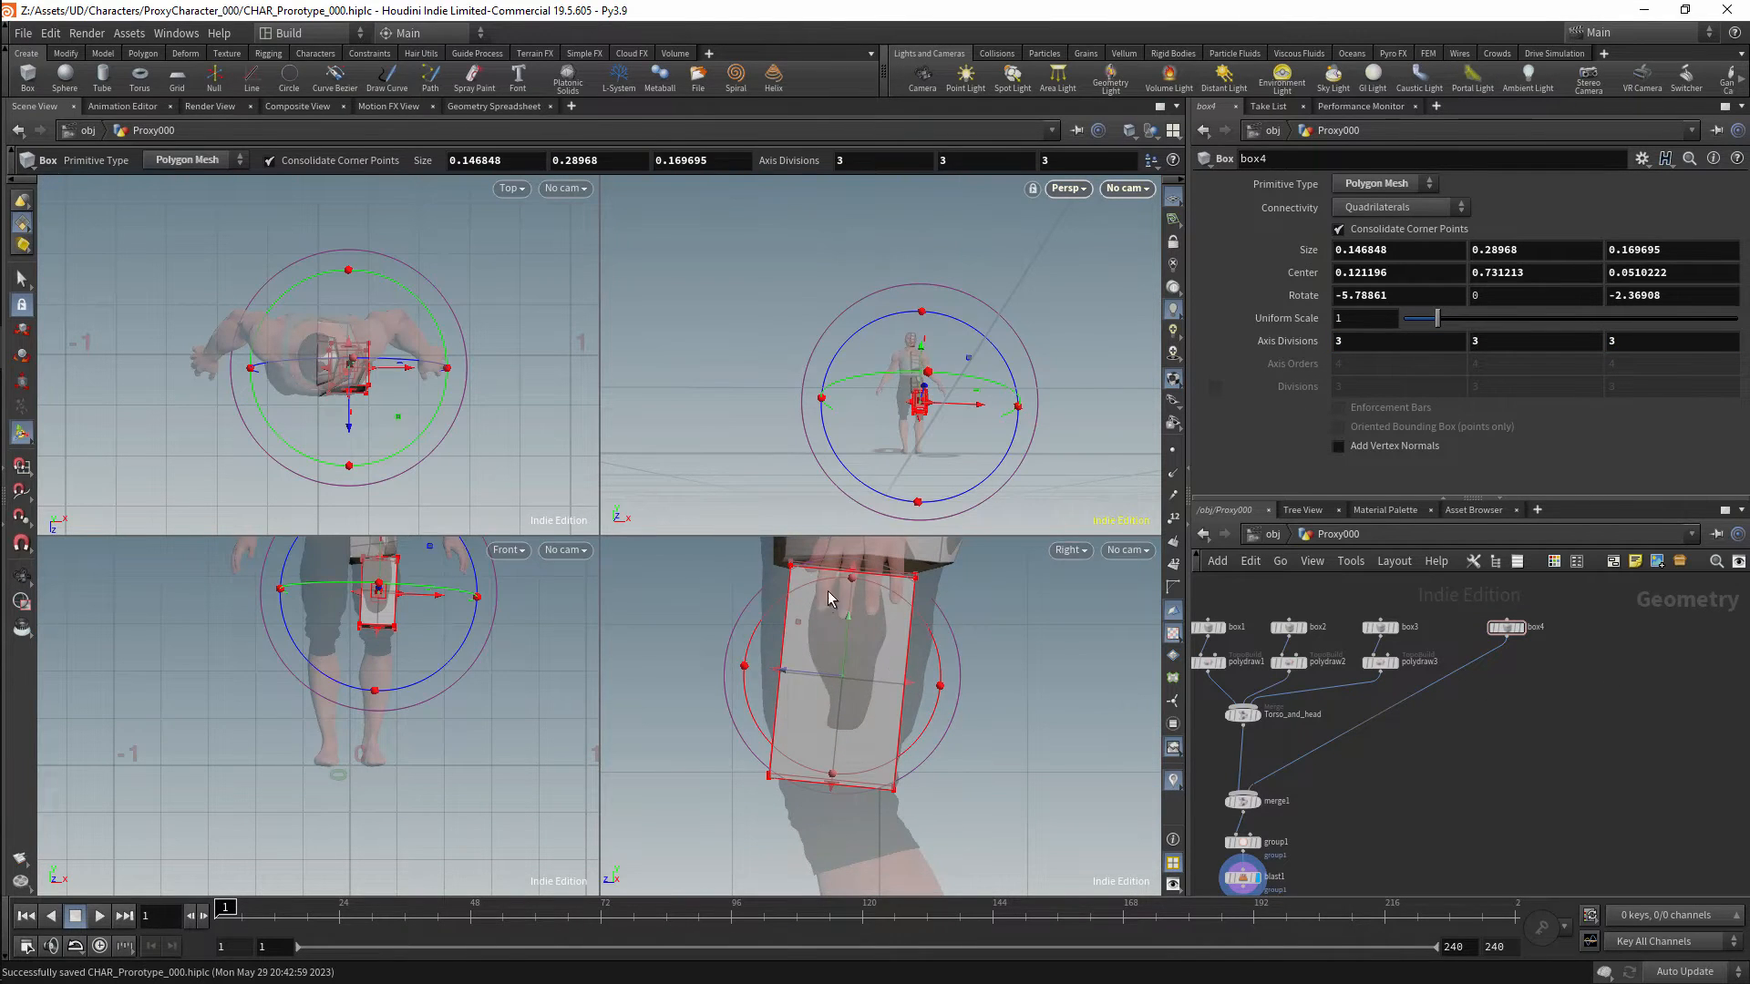
{"action": "key", "text": "f"}
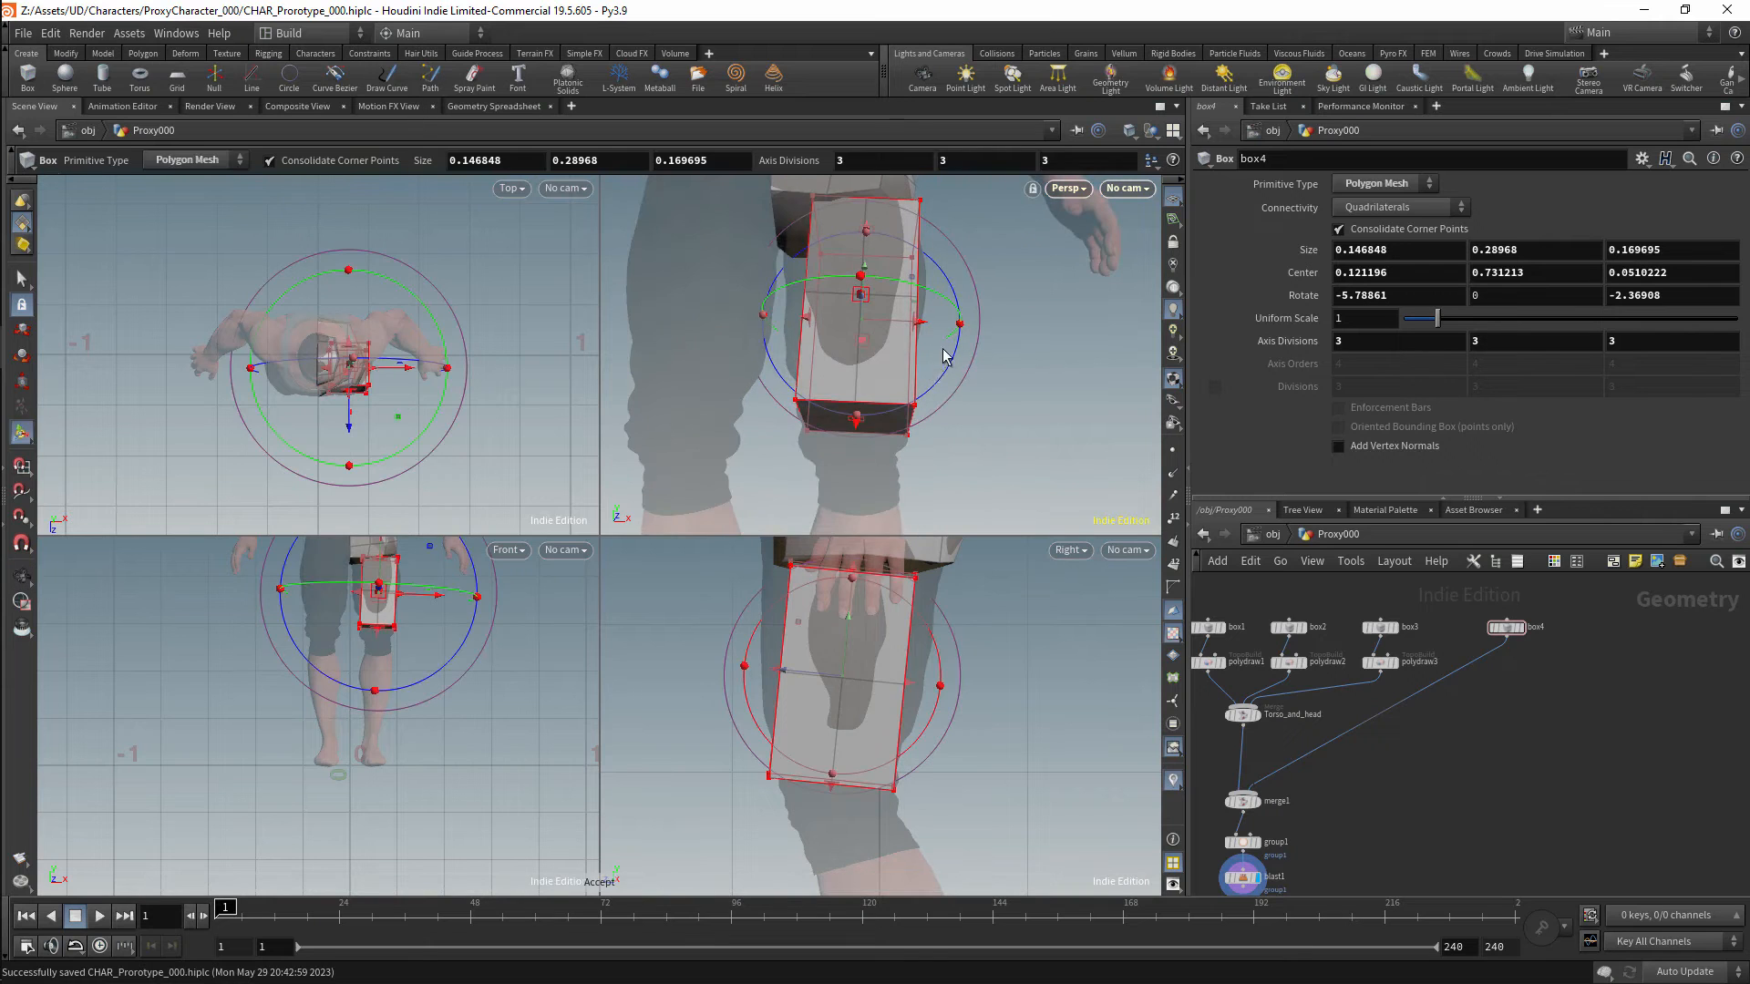
{"action": "left_click_drag", "start_coordinate": [943, 350], "coordinate": [969, 325], "text": "alt"}
{"action": "key", "text": "3"}
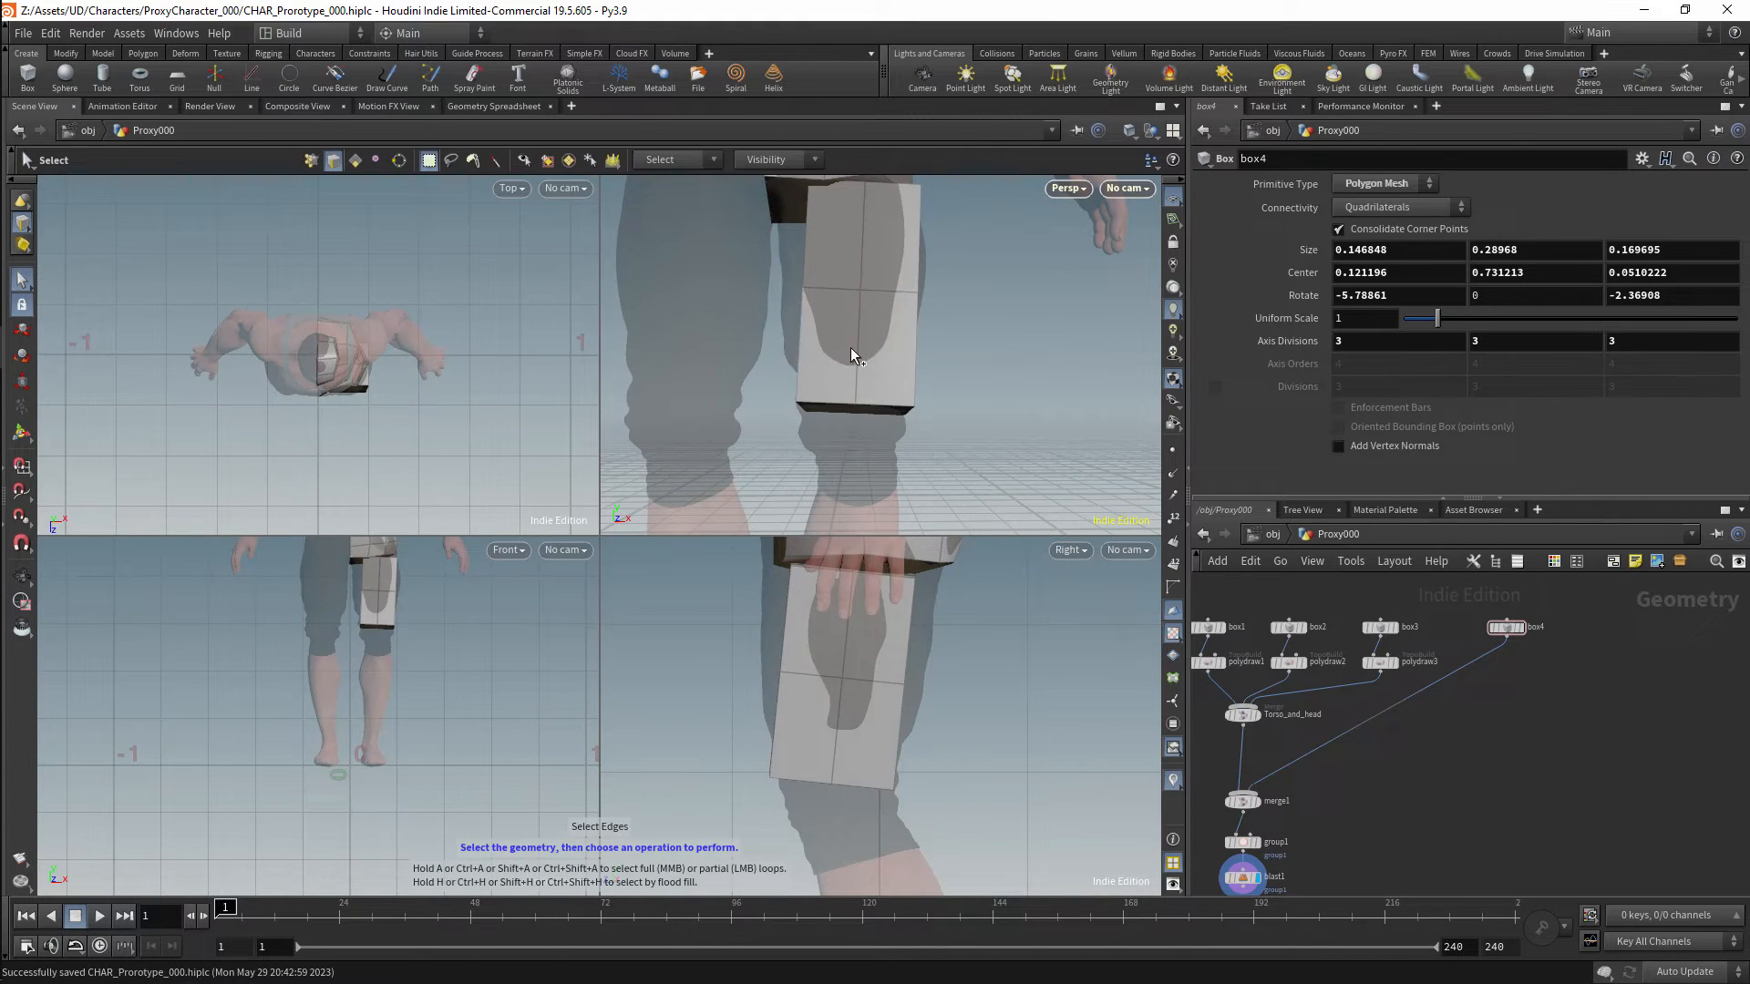
{"action": "left_click", "coordinate": [802, 352]}
{"action": "key", "text": "ctrl+z"}
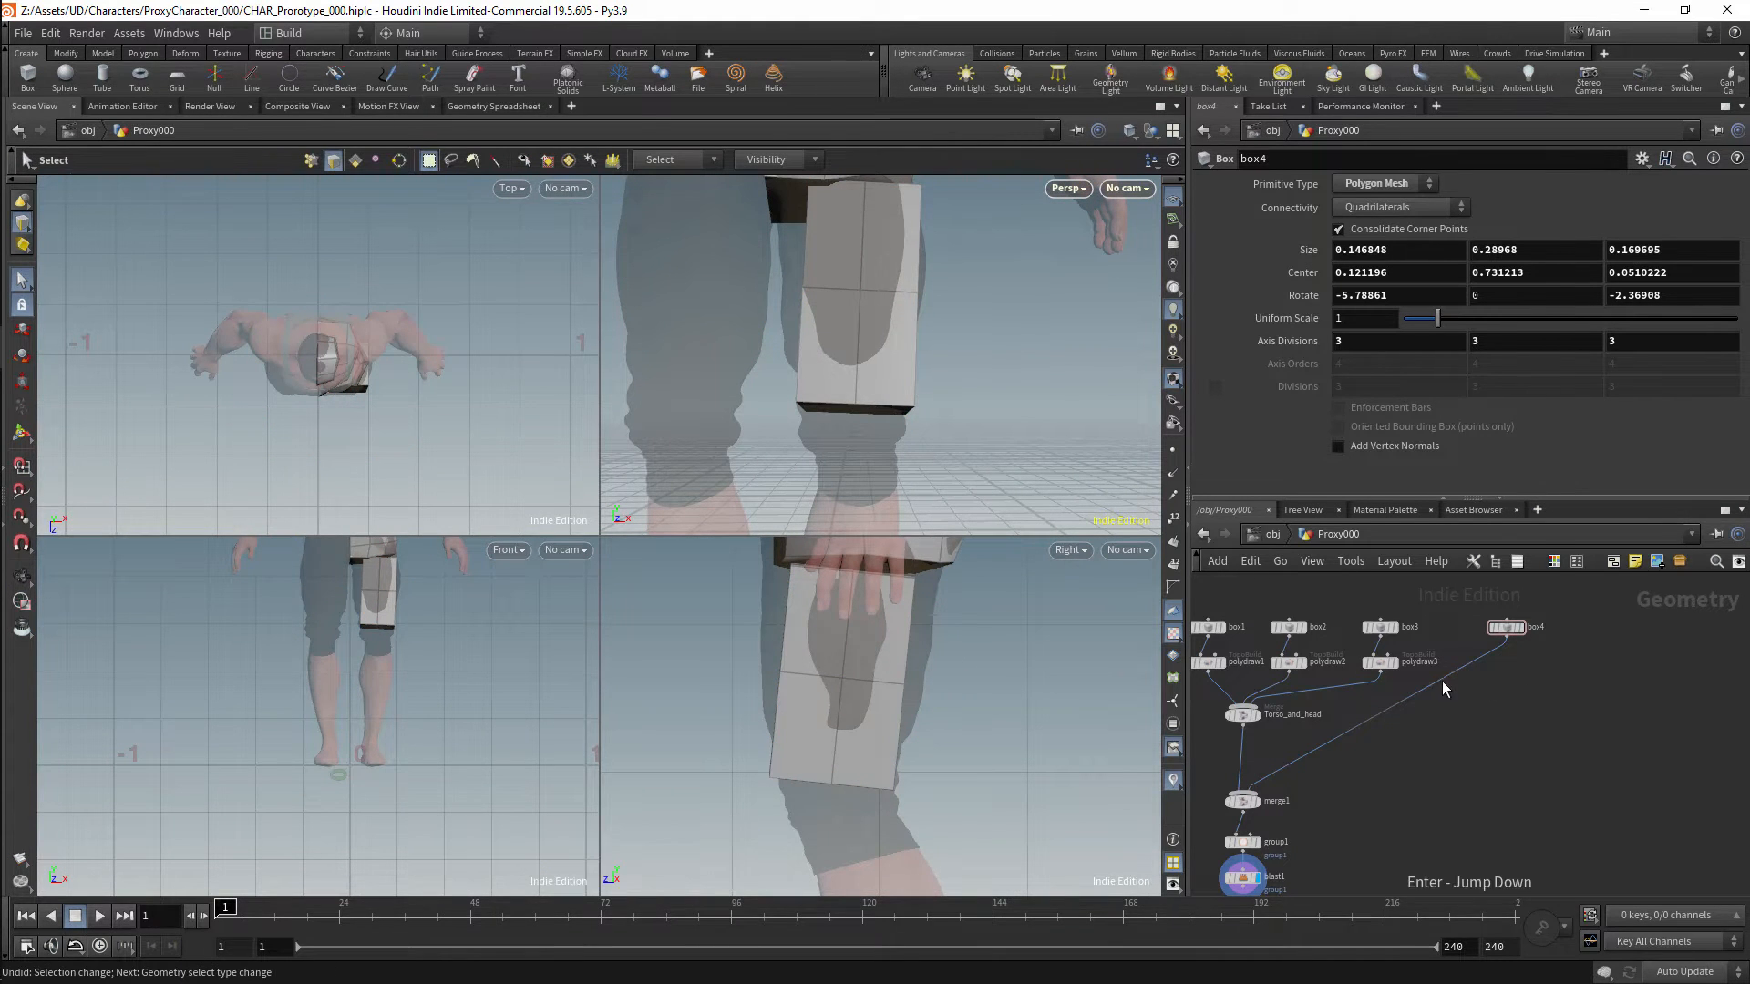
Insert a PolyDraw (TopoBuild) node between the thigh box and merge1, and display merge1's output.
{"action": "key", "text": "Tab"}
{"action": "type", "text": "topo"}
{"action": "key", "text": "Return"}
{"action": "left_click", "coordinate": [1516, 670]}
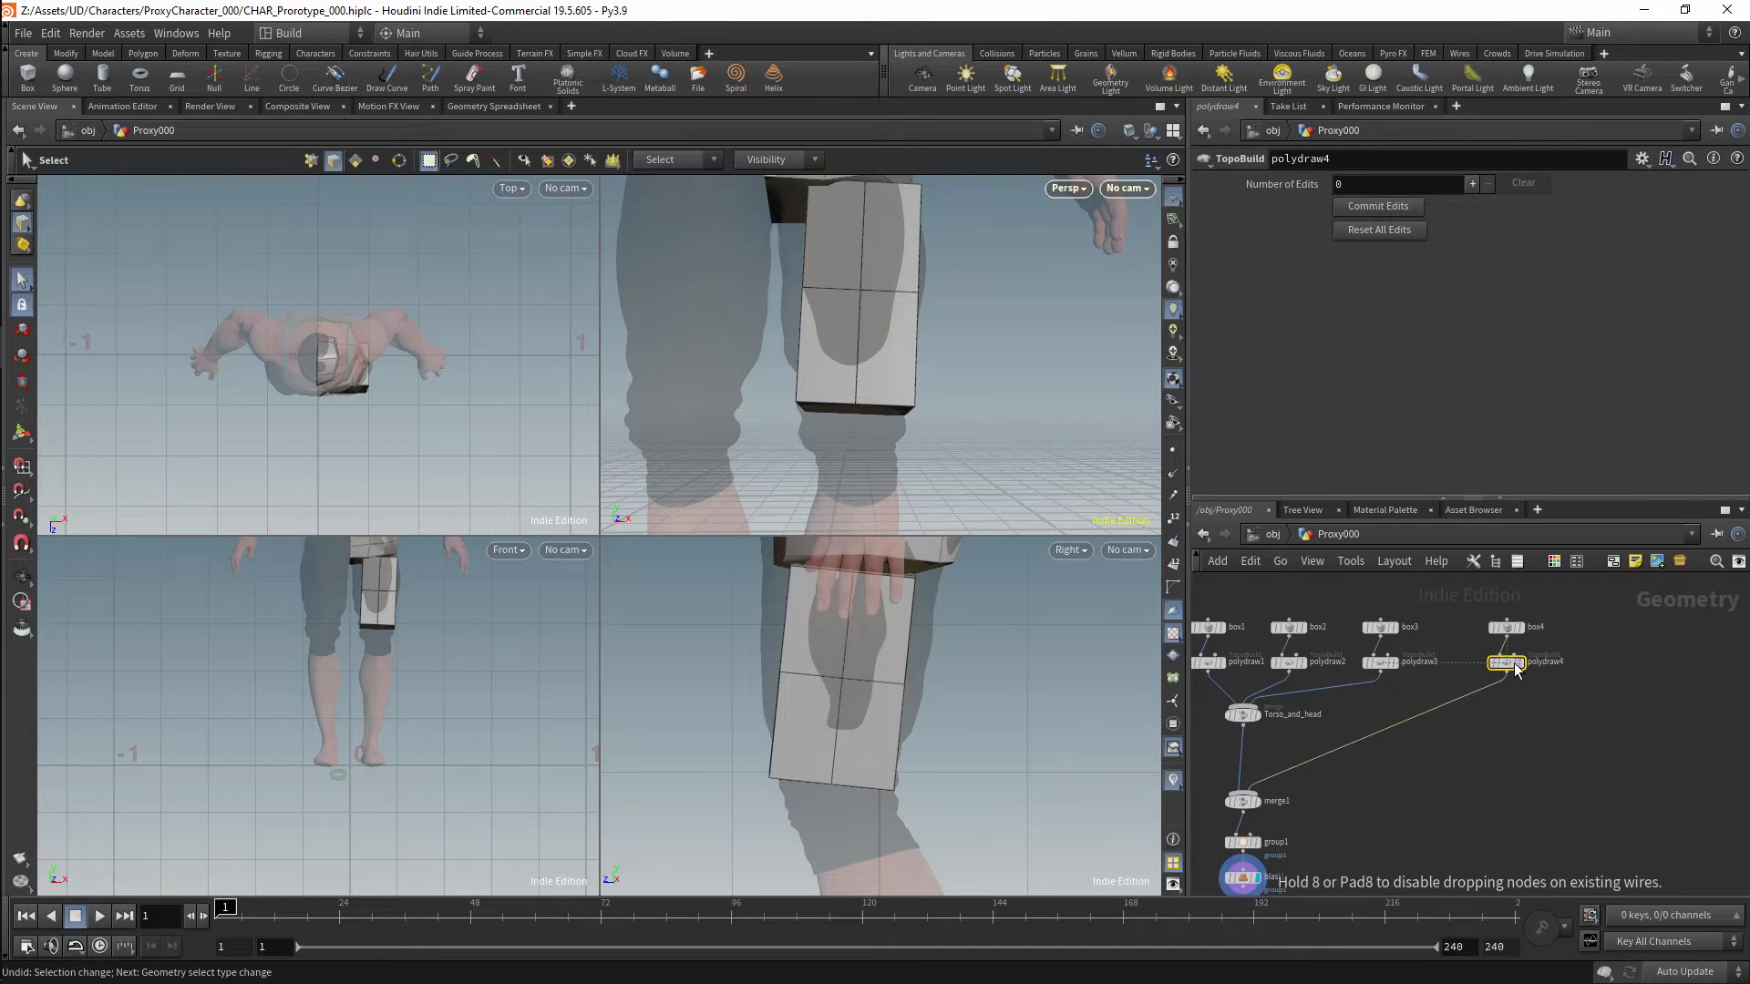
{"action": "left_click", "coordinate": [1523, 663]}
{"action": "middle_click_drag", "start_coordinate": [1272, 816], "coordinate": [1276, 725]}
{"action": "left_click", "coordinate": [1261, 712]}
{"action": "left_click_drag", "start_coordinate": [914, 348], "coordinate": [920, 296], "text": "alt"}
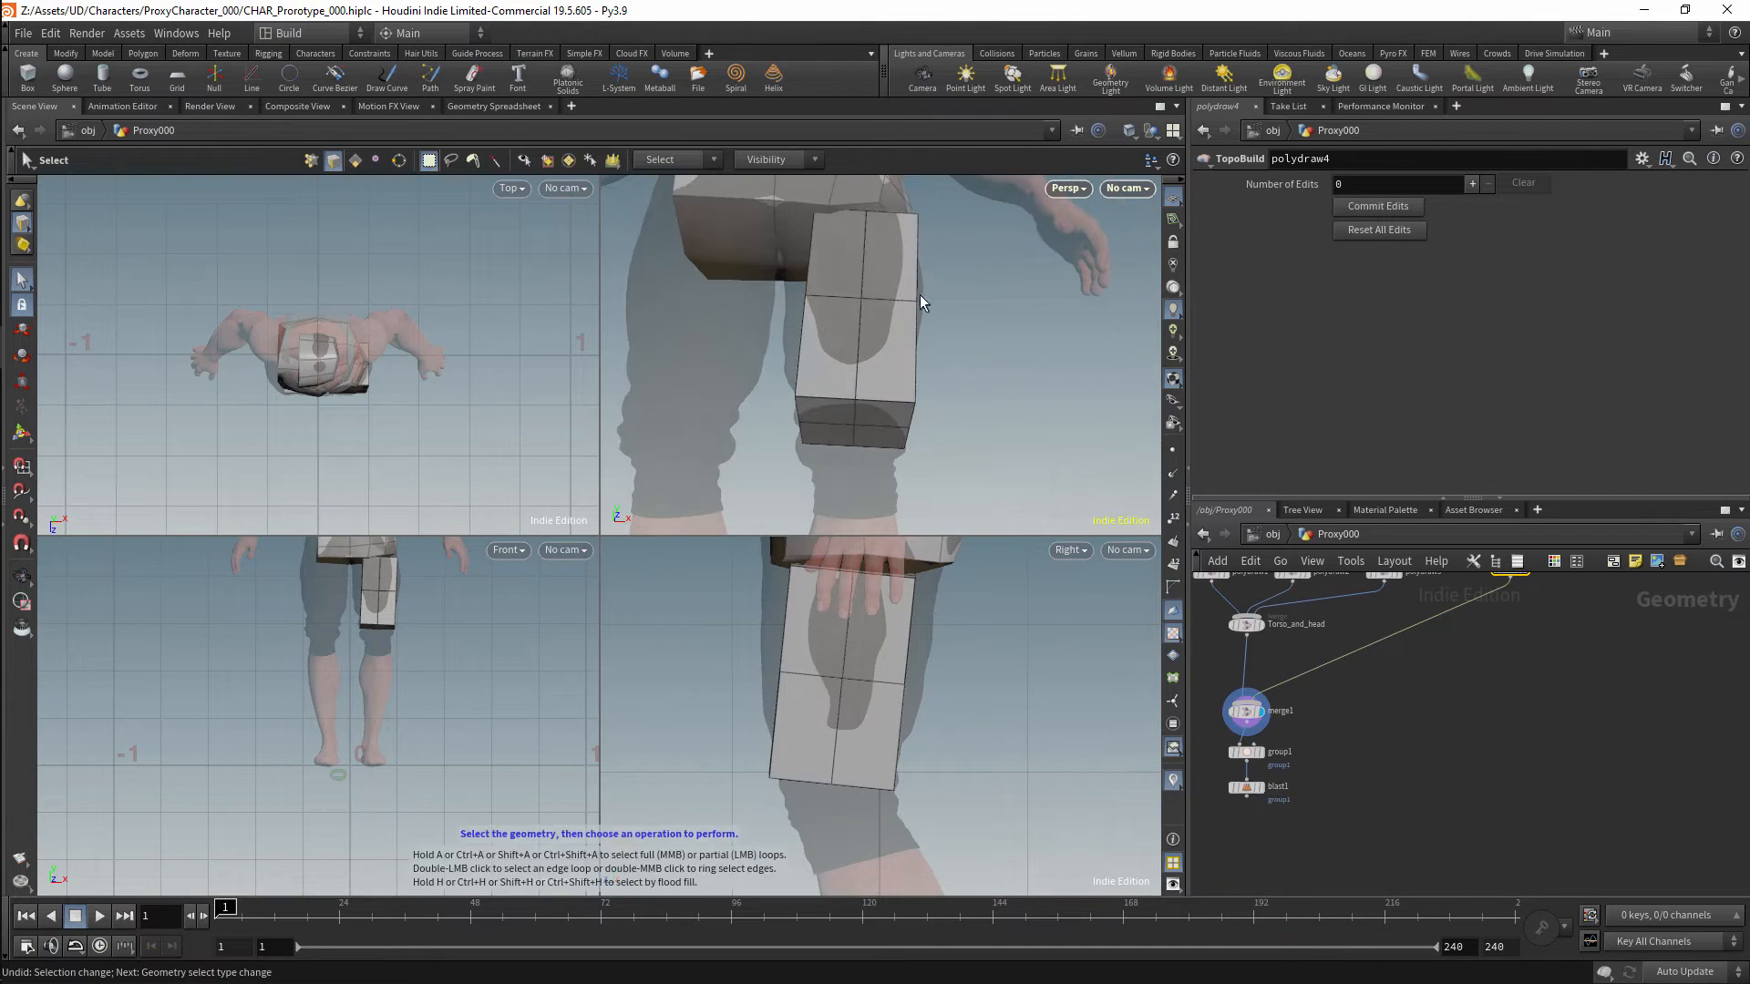
Insert horizontal edge loops around the thigh box with the TopoBuild Split tool.
{"action": "middle_click_drag", "start_coordinate": [1464, 593], "coordinate": [1437, 666]}
{"action": "key", "text": "Return"}
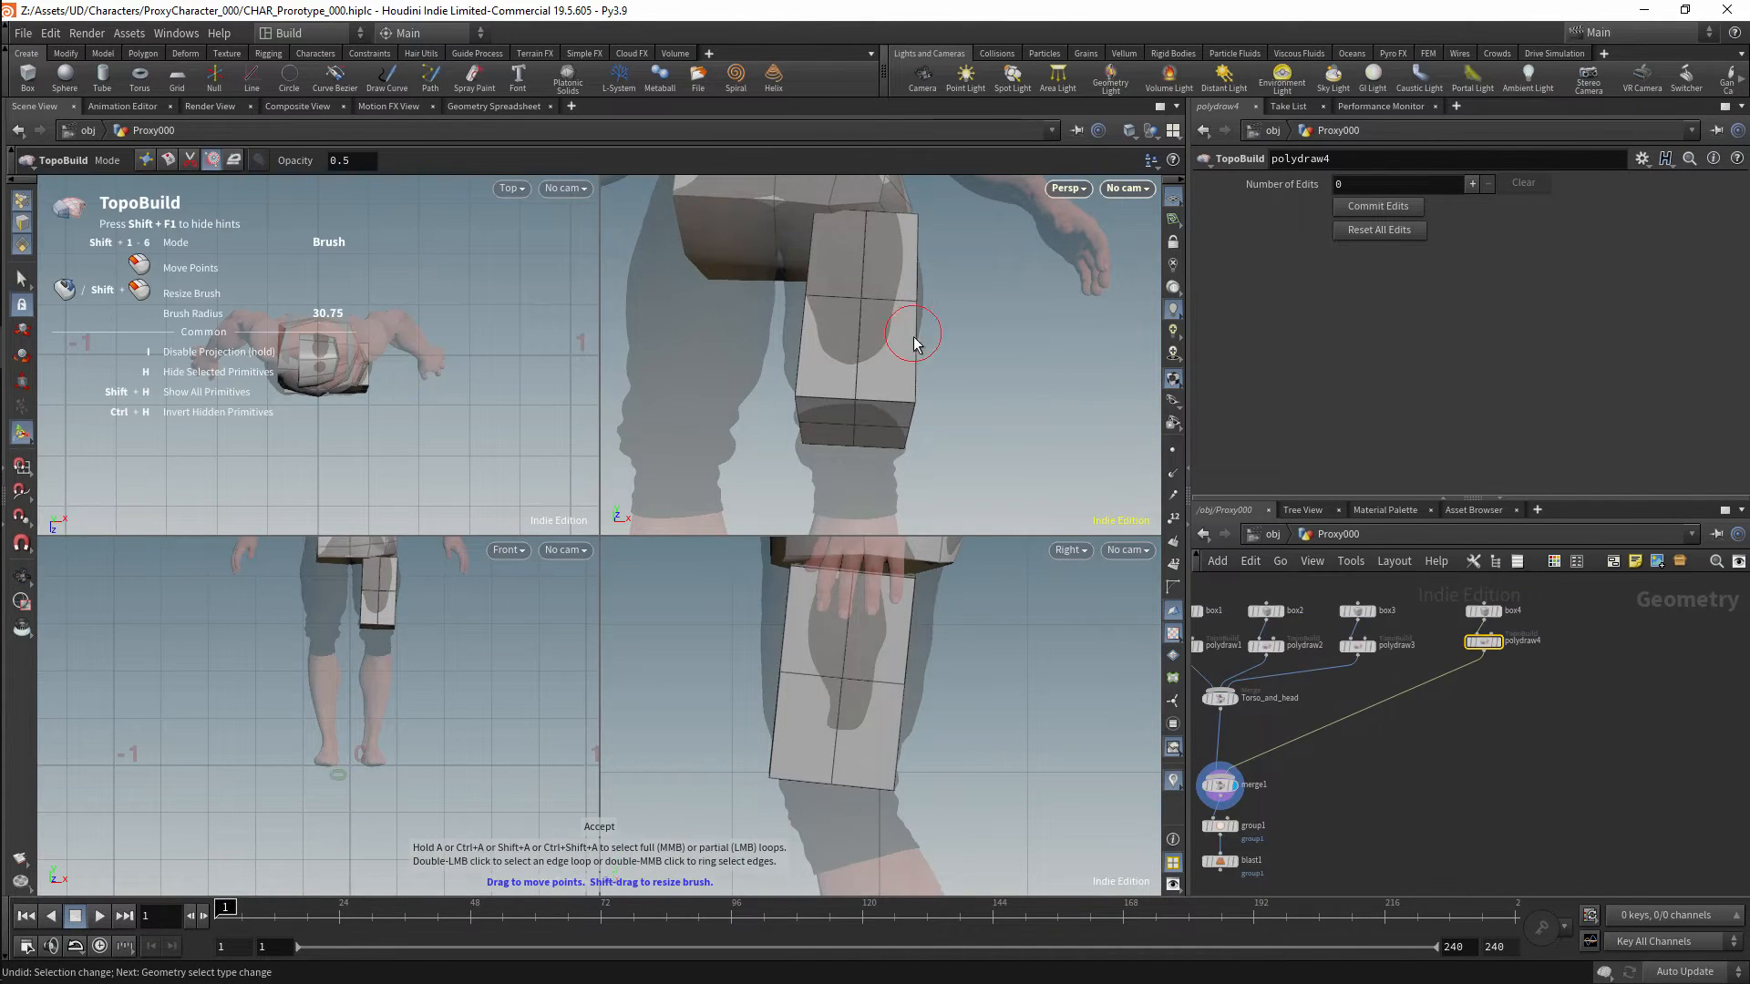
{"action": "left_click", "coordinate": [189, 160]}
{"action": "left_click", "coordinate": [915, 262], "text": "shift"}
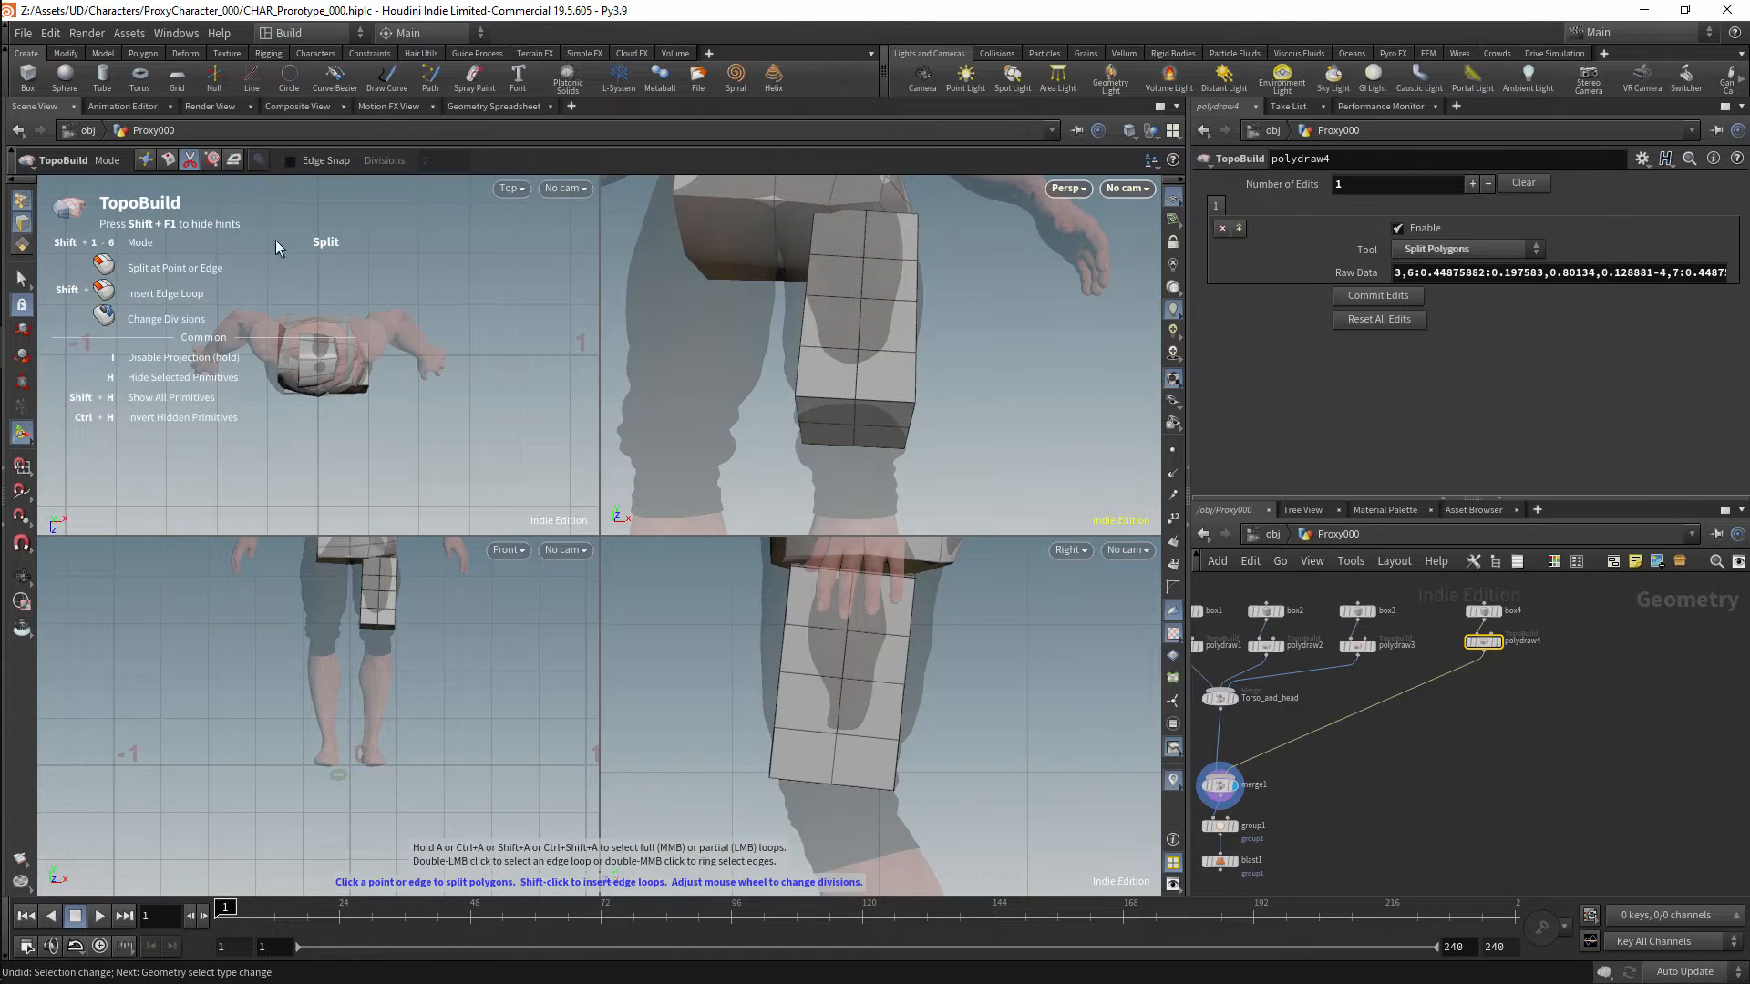
Round off the thigh mesh's sides and lower corners with the TopoBuild Smooth brush at radius 30.75.
{"action": "left_click", "coordinate": [234, 161]}
{"action": "mouse_move", "coordinate": [914, 590]}
{"action": "left_mouse_down"}
{"action": "mouse_move", "coordinate": [916, 635]}
{"action": "mouse_move", "coordinate": [852, 782]}
{"action": "mouse_move", "coordinate": [774, 770]}
{"action": "mouse_move", "coordinate": [804, 588]}
{"action": "left_mouse_up"}
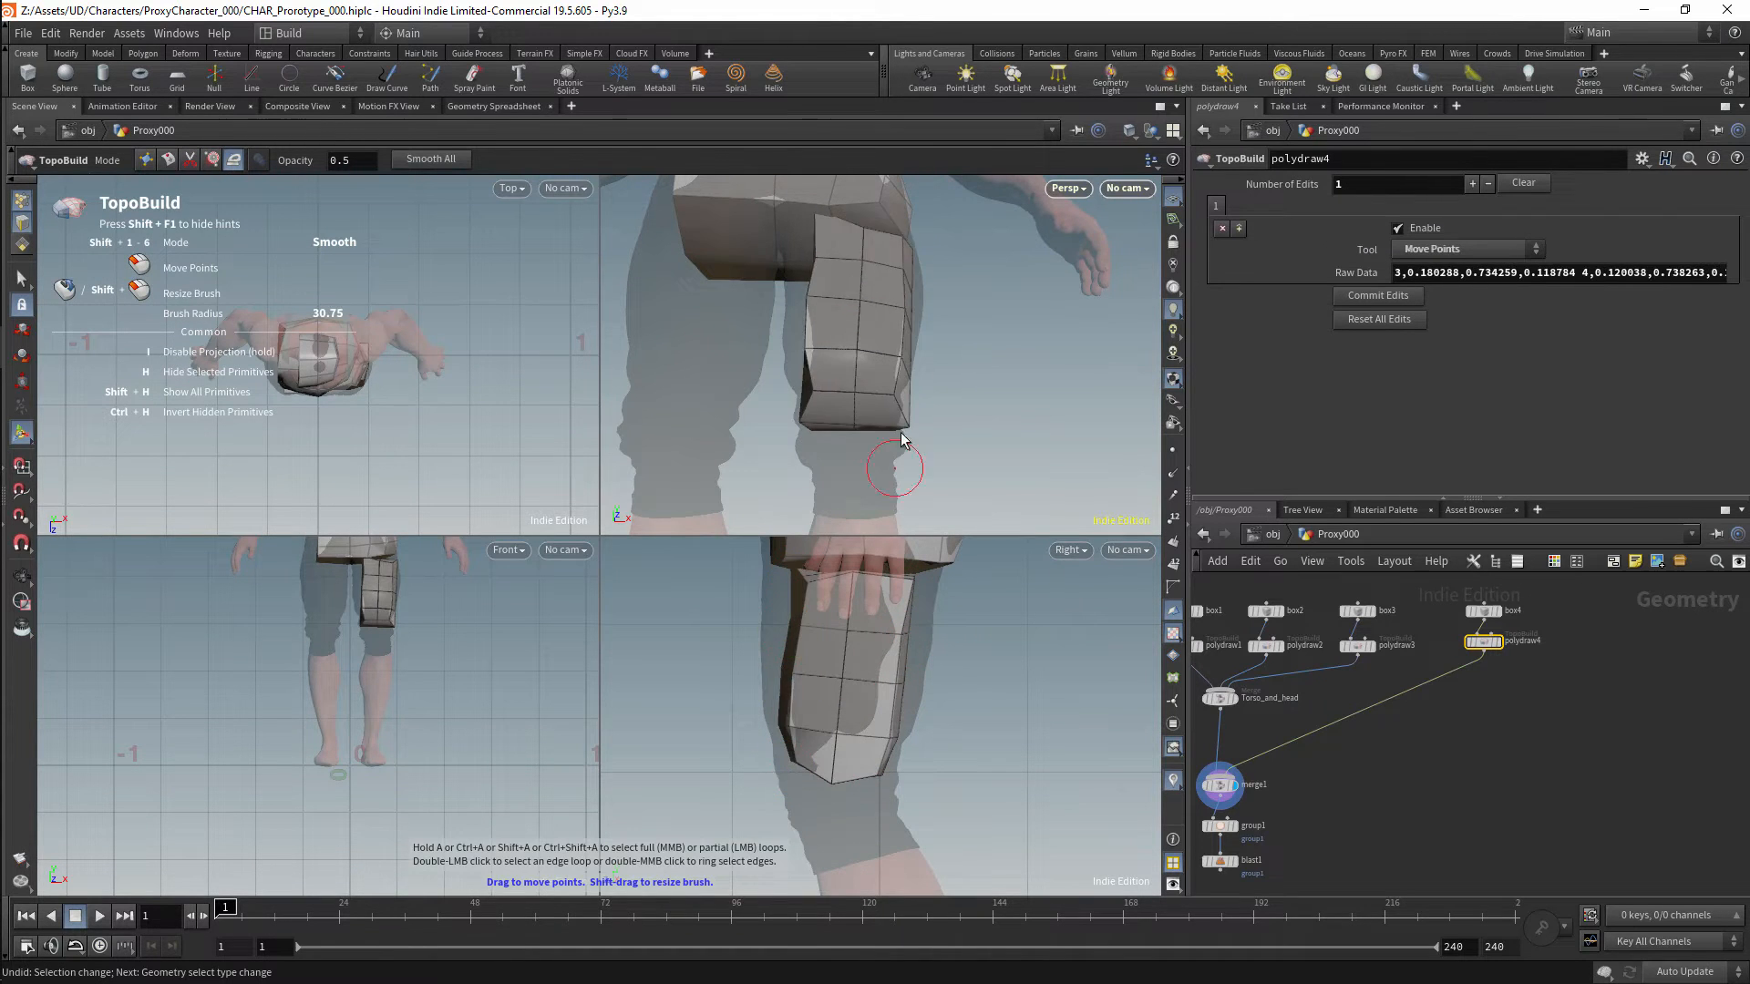
{"action": "left_click_drag", "start_coordinate": [901, 436], "coordinate": [775, 365], "text": "alt"}
{"action": "mouse_move", "coordinate": [764, 343]}
{"action": "left_mouse_down"}
{"action": "mouse_move", "coordinate": [864, 192]}
{"action": "mouse_move", "coordinate": [880, 273]}
{"action": "left_mouse_up"}
{"action": "left_click_drag", "start_coordinate": [880, 328], "coordinate": [870, 450], "text": "alt"}
Display only the thigh's polydraw4 output and smooth the upper edge of the thigh mesh.
{"action": "left_click", "coordinate": [1358, 612]}
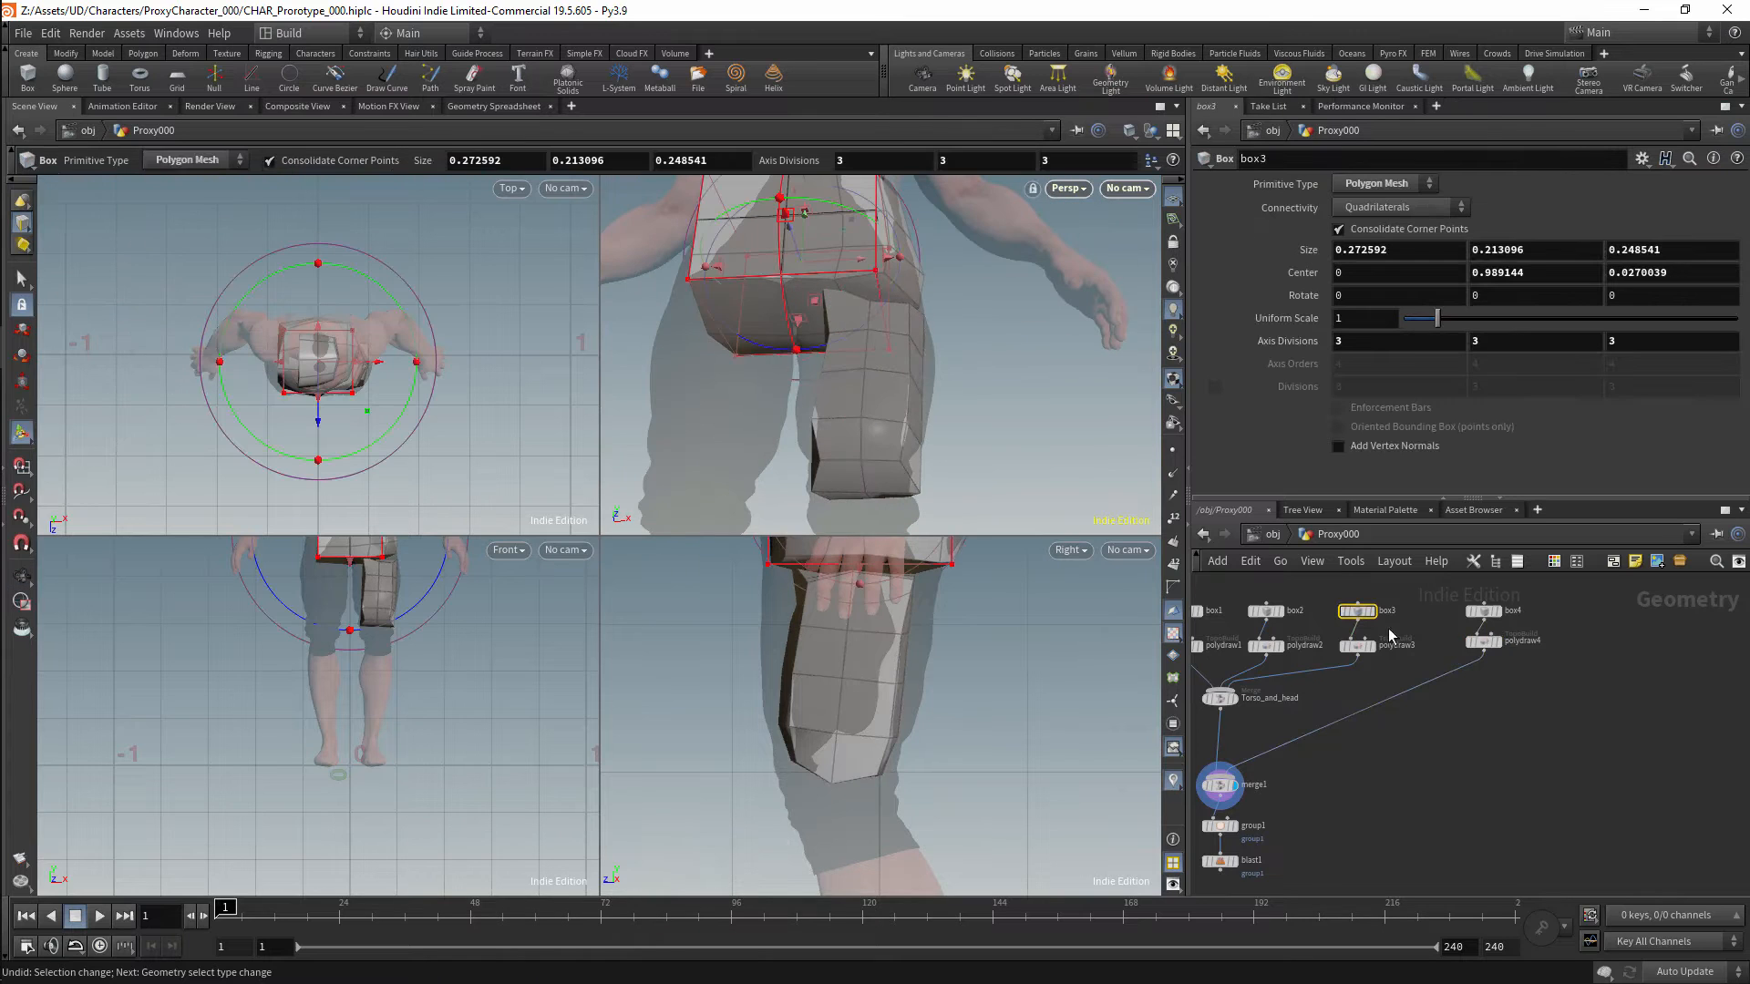
{"action": "left_click", "coordinate": [1497, 641]}
{"action": "left_click", "coordinate": [1483, 641]}
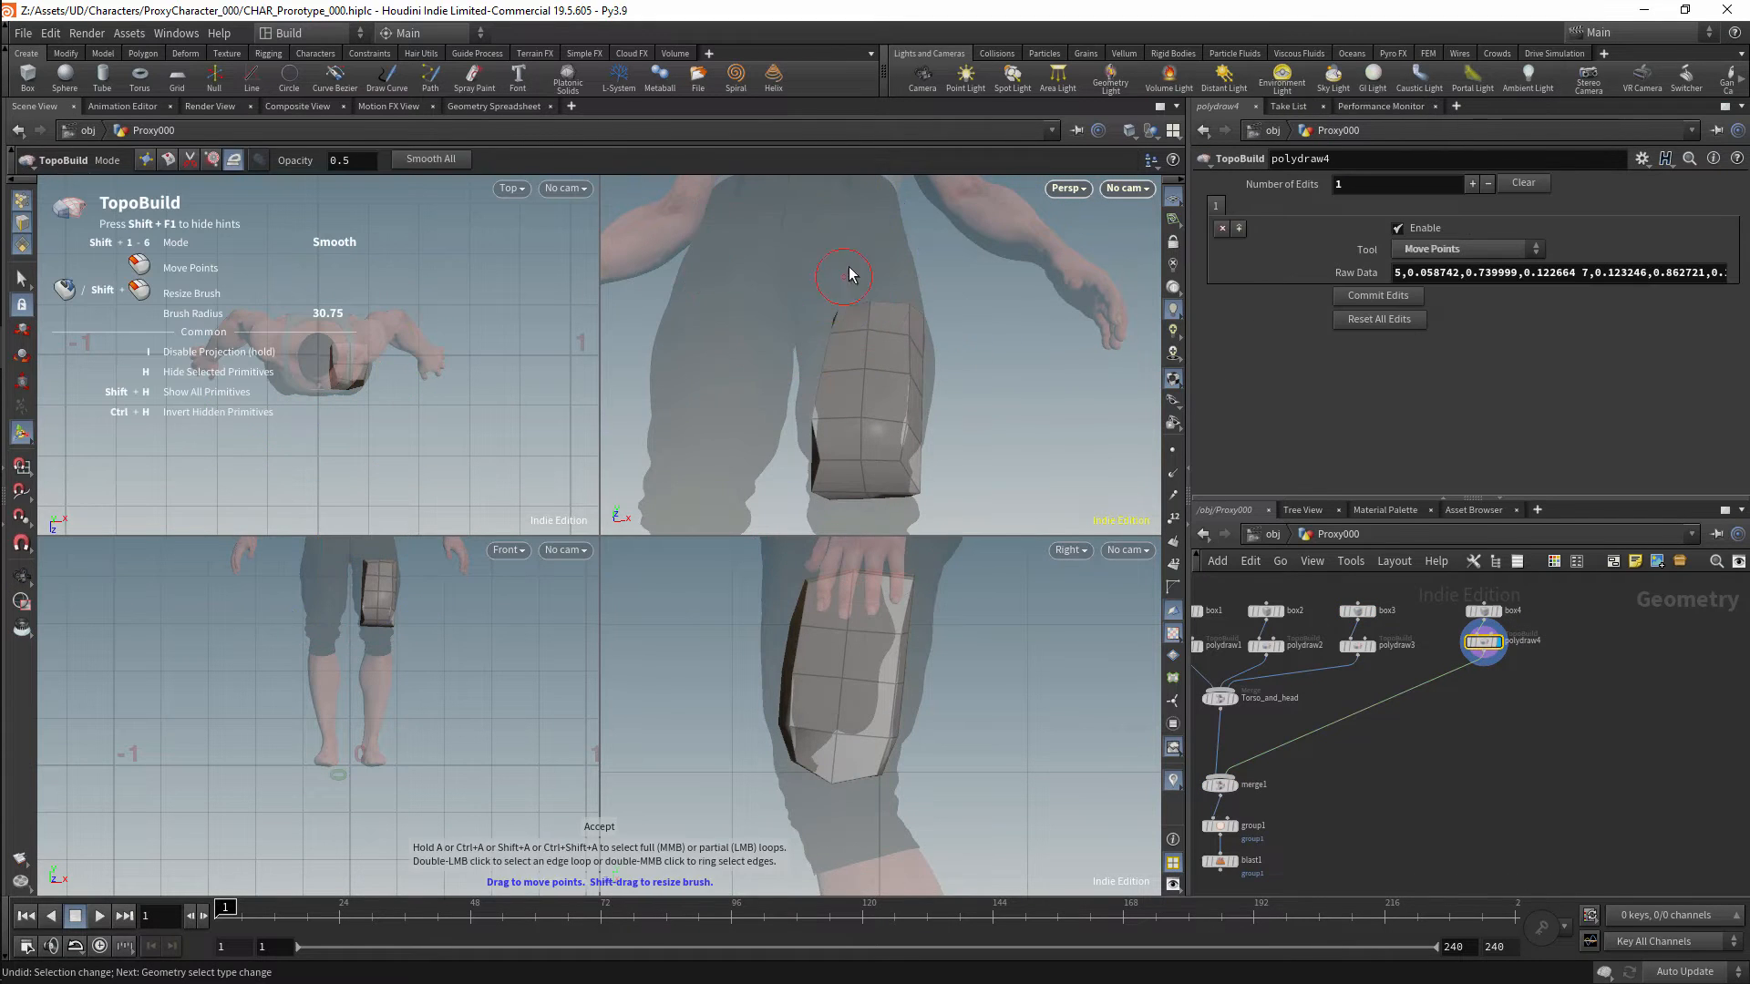
{"action": "left_click_drag", "start_coordinate": [839, 273], "coordinate": [729, 267], "text": "alt"}
{"action": "left_click_drag", "start_coordinate": [916, 572], "coordinate": [910, 578]}
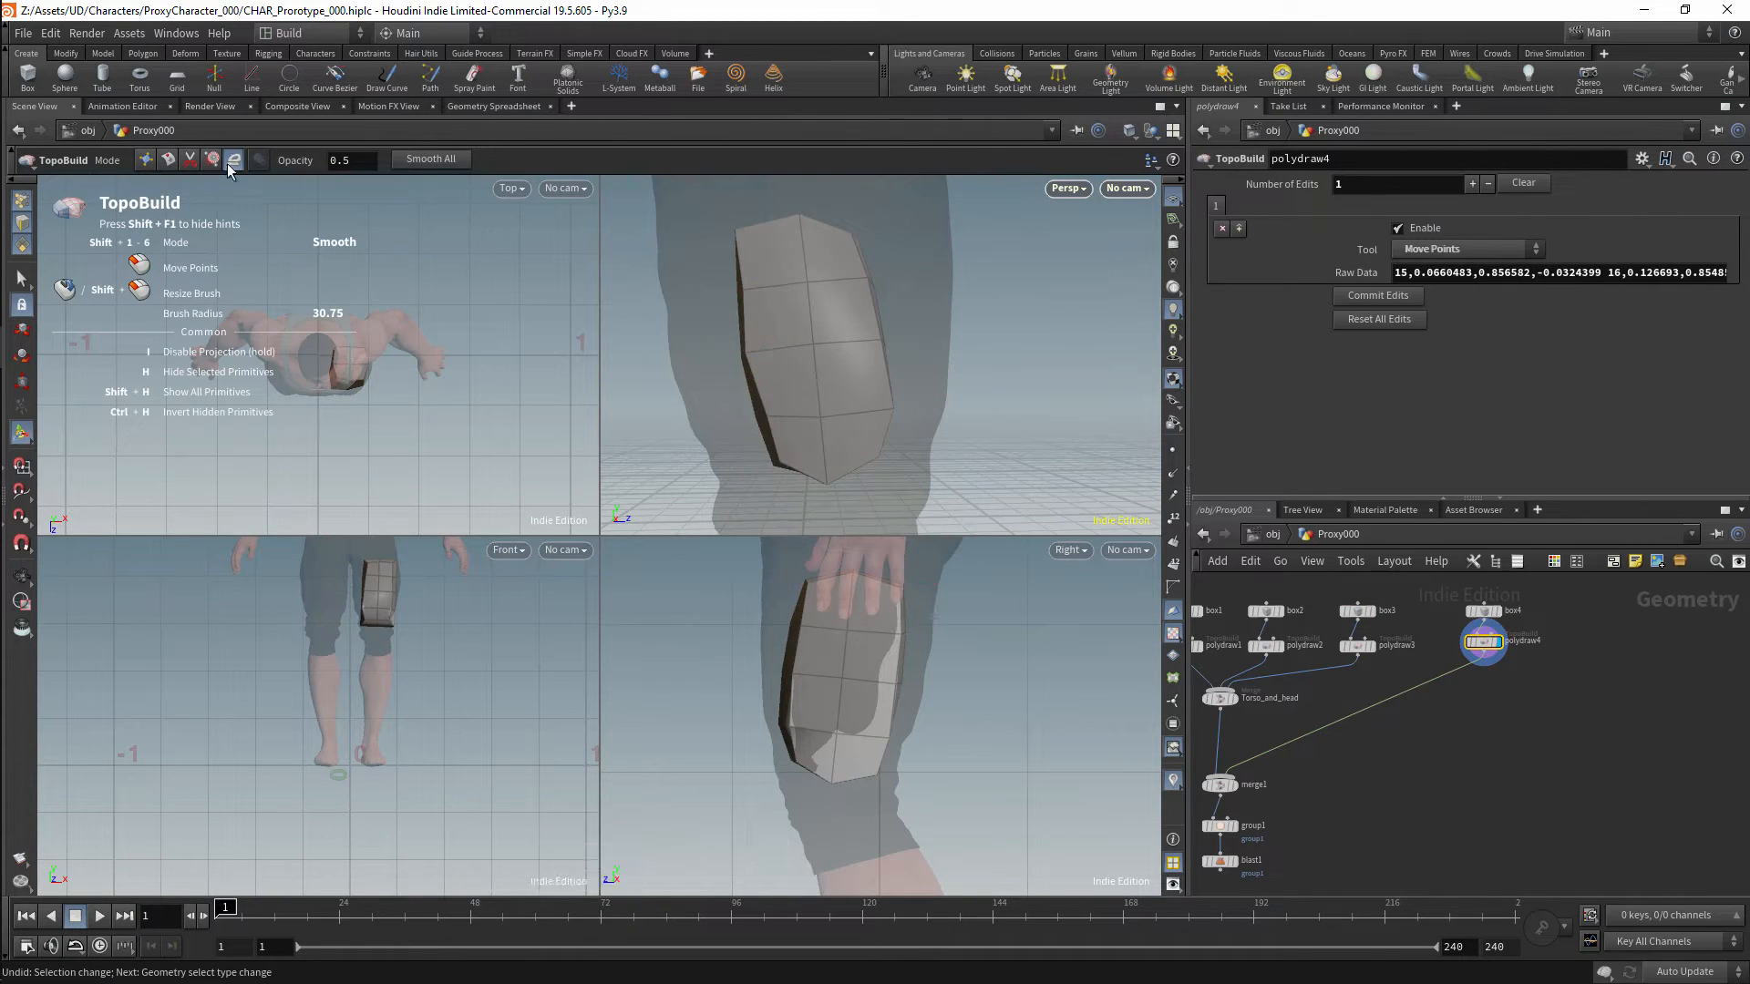
Pull the thigh mesh's front and inner edges out to the leg outline with the TopoBuild Brush.
{"action": "left_click", "coordinate": [212, 160]}
{"action": "left_click_drag", "start_coordinate": [782, 676], "coordinate": [773, 674]}
{"action": "left_click_drag", "start_coordinate": [798, 604], "coordinate": [791, 602]}
{"action": "right_click_drag", "start_coordinate": [392, 597], "coordinate": [392, 670], "text": "alt"}
{"action": "left_click_drag", "start_coordinate": [351, 648], "coordinate": [359, 645]}
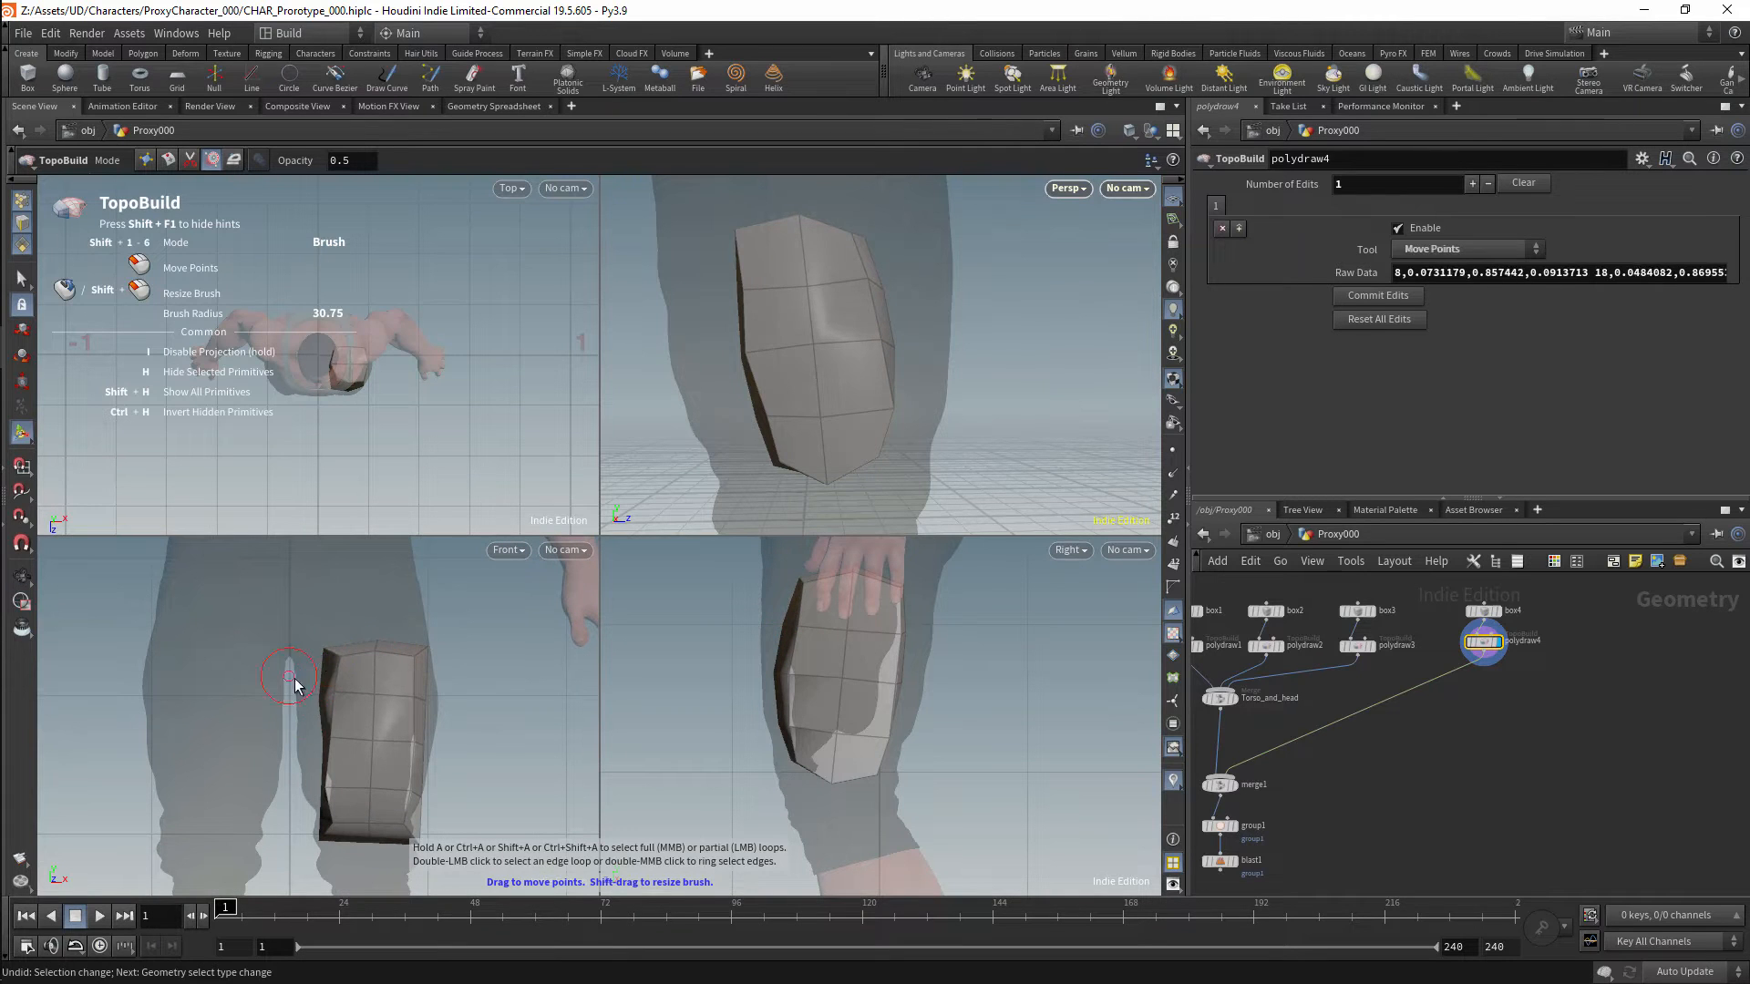
{"action": "left_click_drag", "start_coordinate": [314, 711], "coordinate": [299, 795]}
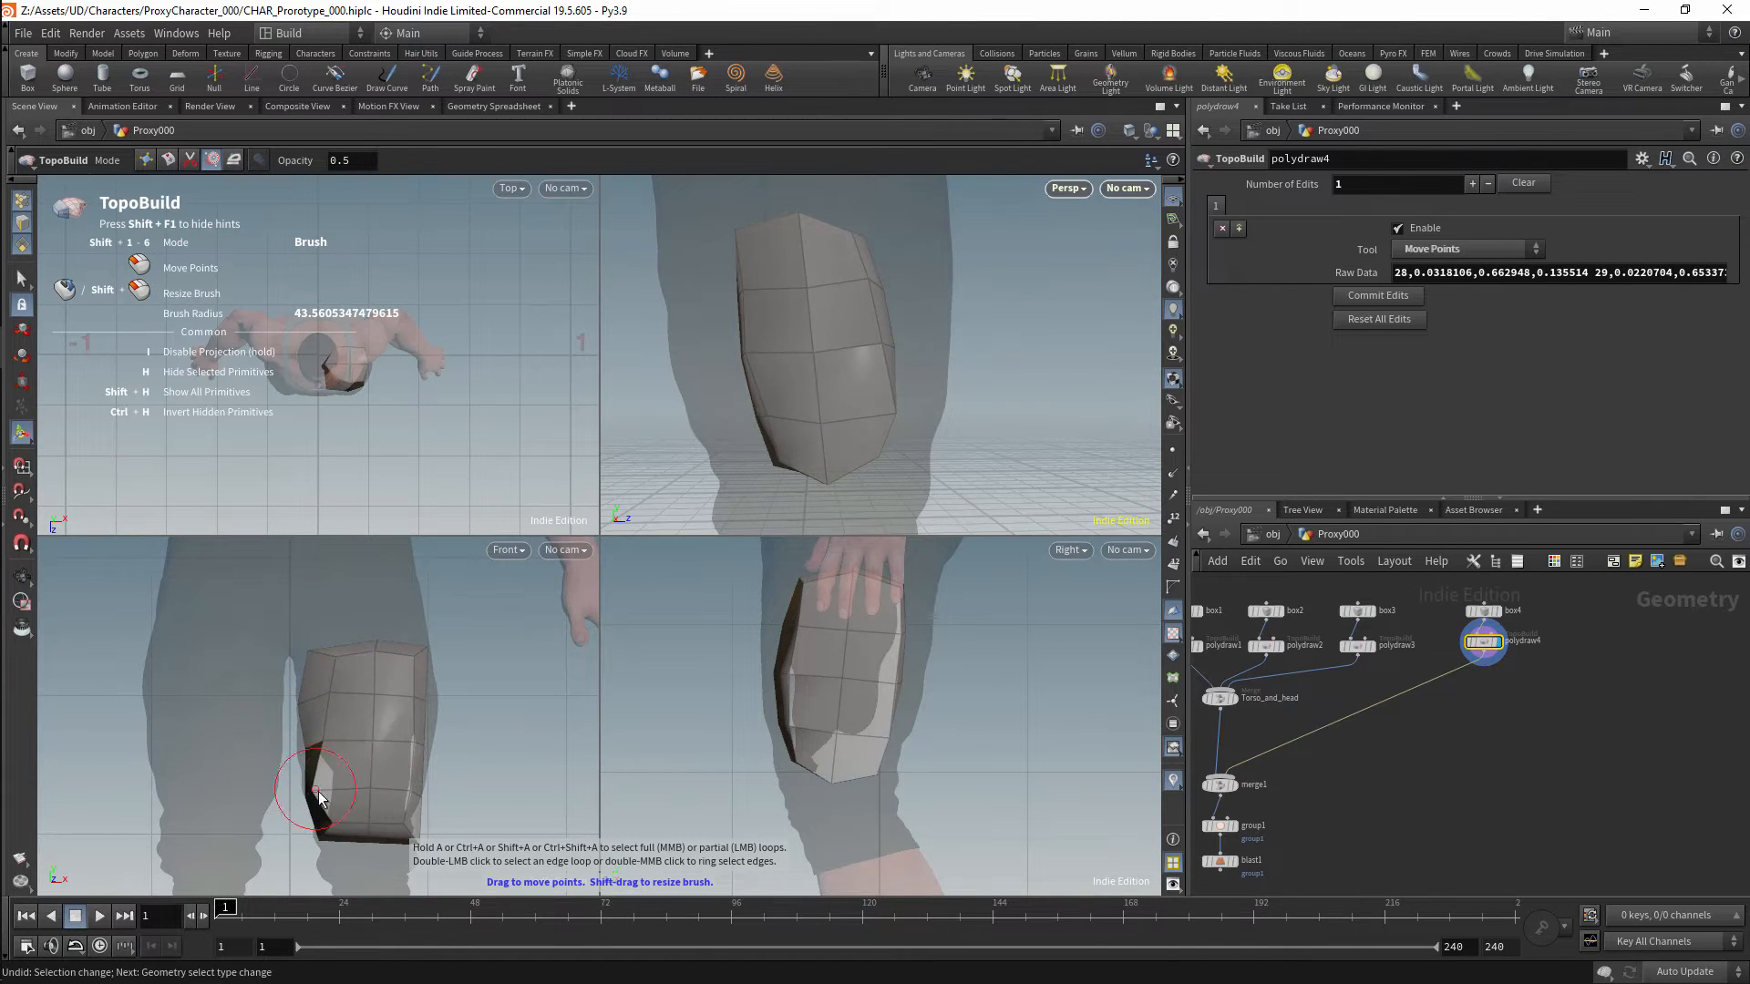
Brush the thigh mesh's lower part toward the knee outline and undo the last stroke made from the side.
{"action": "key", "text": "shift+5"}
{"action": "left_click", "coordinate": [213, 159]}
{"action": "left_click_drag", "start_coordinate": [422, 734], "coordinate": [424, 793]}
{"action": "middle_click_drag", "start_coordinate": [395, 860], "coordinate": [400, 799], "text": "alt"}
{"action": "left_click_drag", "start_coordinate": [863, 688], "coordinate": [843, 720]}
{"action": "key", "text": "ctrl+z"}
{"action": "left_click_drag", "start_coordinate": [820, 411], "coordinate": [1048, 460], "text": "alt"}
Enlarge the brush radius to about 66.8 and push the thigh mesh's front and back edges out to the leg's side profile.
{"action": "mouse_move", "coordinate": [1051, 478]}
{"action": "left_mouse_down", "text": "shift"}
{"action": "mouse_move", "coordinate": [1040, 457]}
{"action": "mouse_move", "coordinate": [902, 454]}
{"action": "left_mouse_up", "text": "shift"}
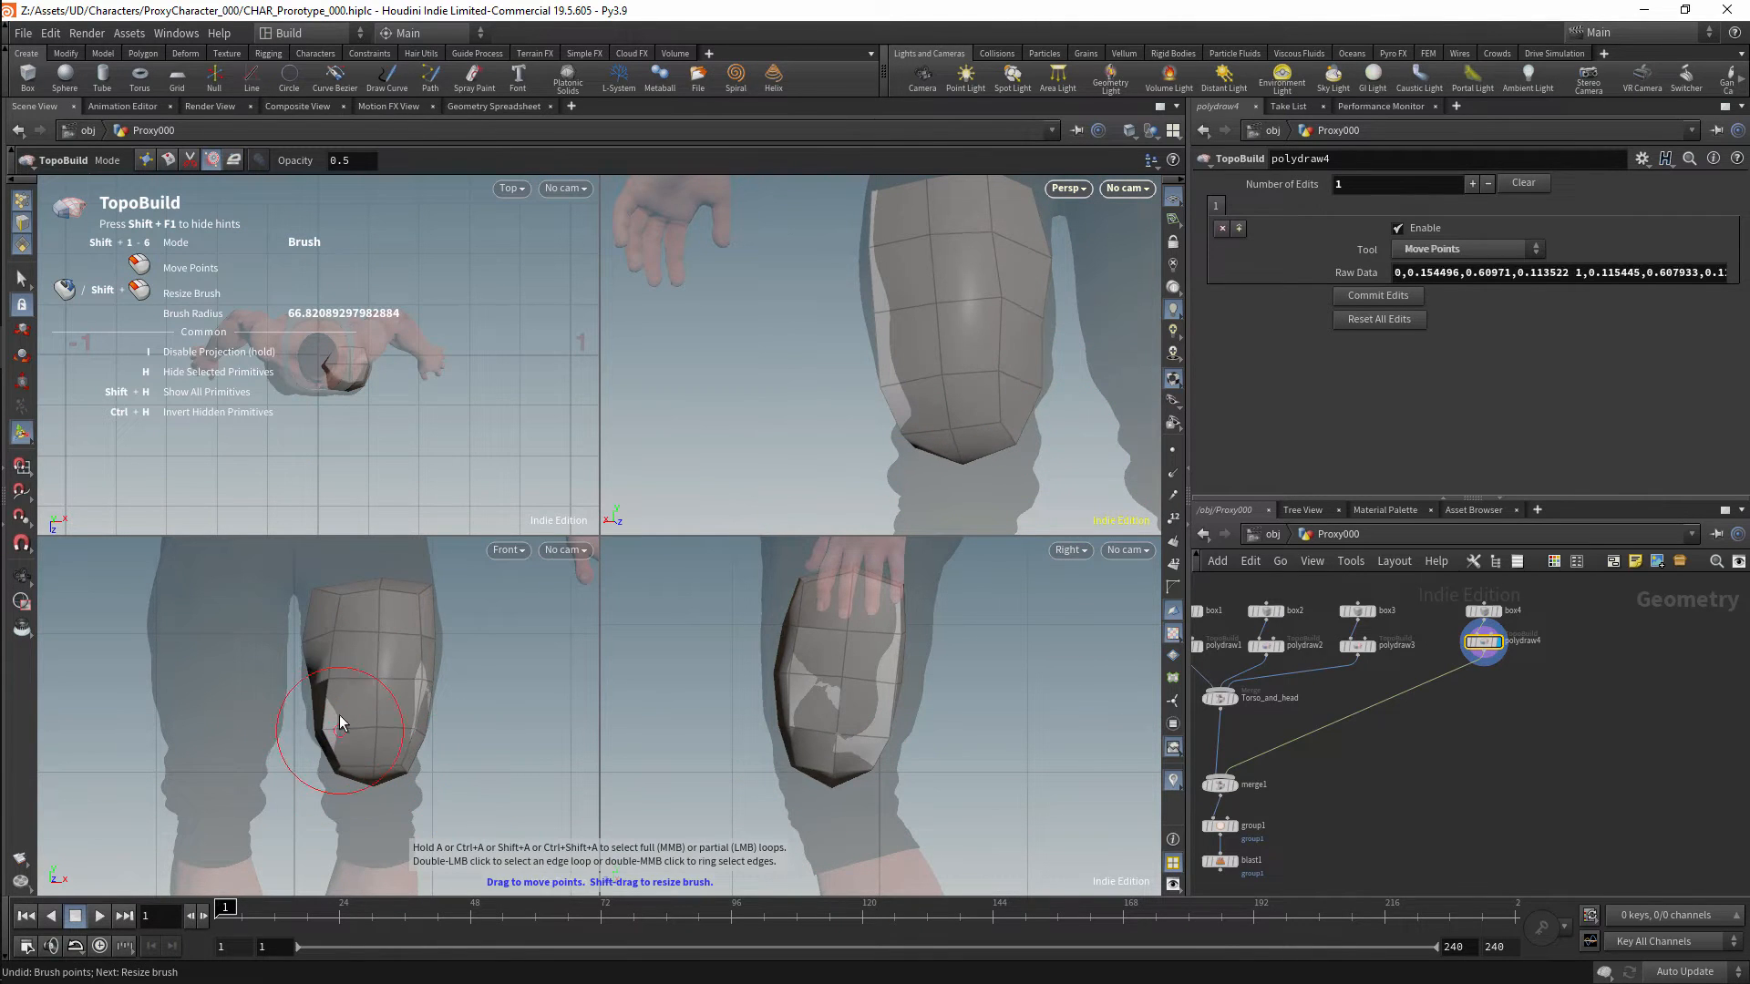
{"action": "mouse_move", "coordinate": [782, 613]}
{"action": "left_mouse_down"}
{"action": "mouse_move", "coordinate": [739, 627]}
{"action": "mouse_move", "coordinate": [746, 689]}
{"action": "left_mouse_up"}
{"action": "mouse_move", "coordinate": [777, 732]}
{"action": "left_mouse_down"}
{"action": "mouse_move", "coordinate": [755, 736]}
{"action": "mouse_move", "coordinate": [769, 781]}
{"action": "left_mouse_up"}
{"action": "mouse_move", "coordinate": [892, 734]}
{"action": "left_mouse_down"}
{"action": "mouse_move", "coordinate": [917, 729]}
{"action": "mouse_move", "coordinate": [917, 678]}
{"action": "left_mouse_up"}
{"action": "left_click_drag", "start_coordinate": [900, 634], "coordinate": [919, 631]}
{"action": "left_click_drag", "start_coordinate": [881, 771], "coordinate": [873, 758]}
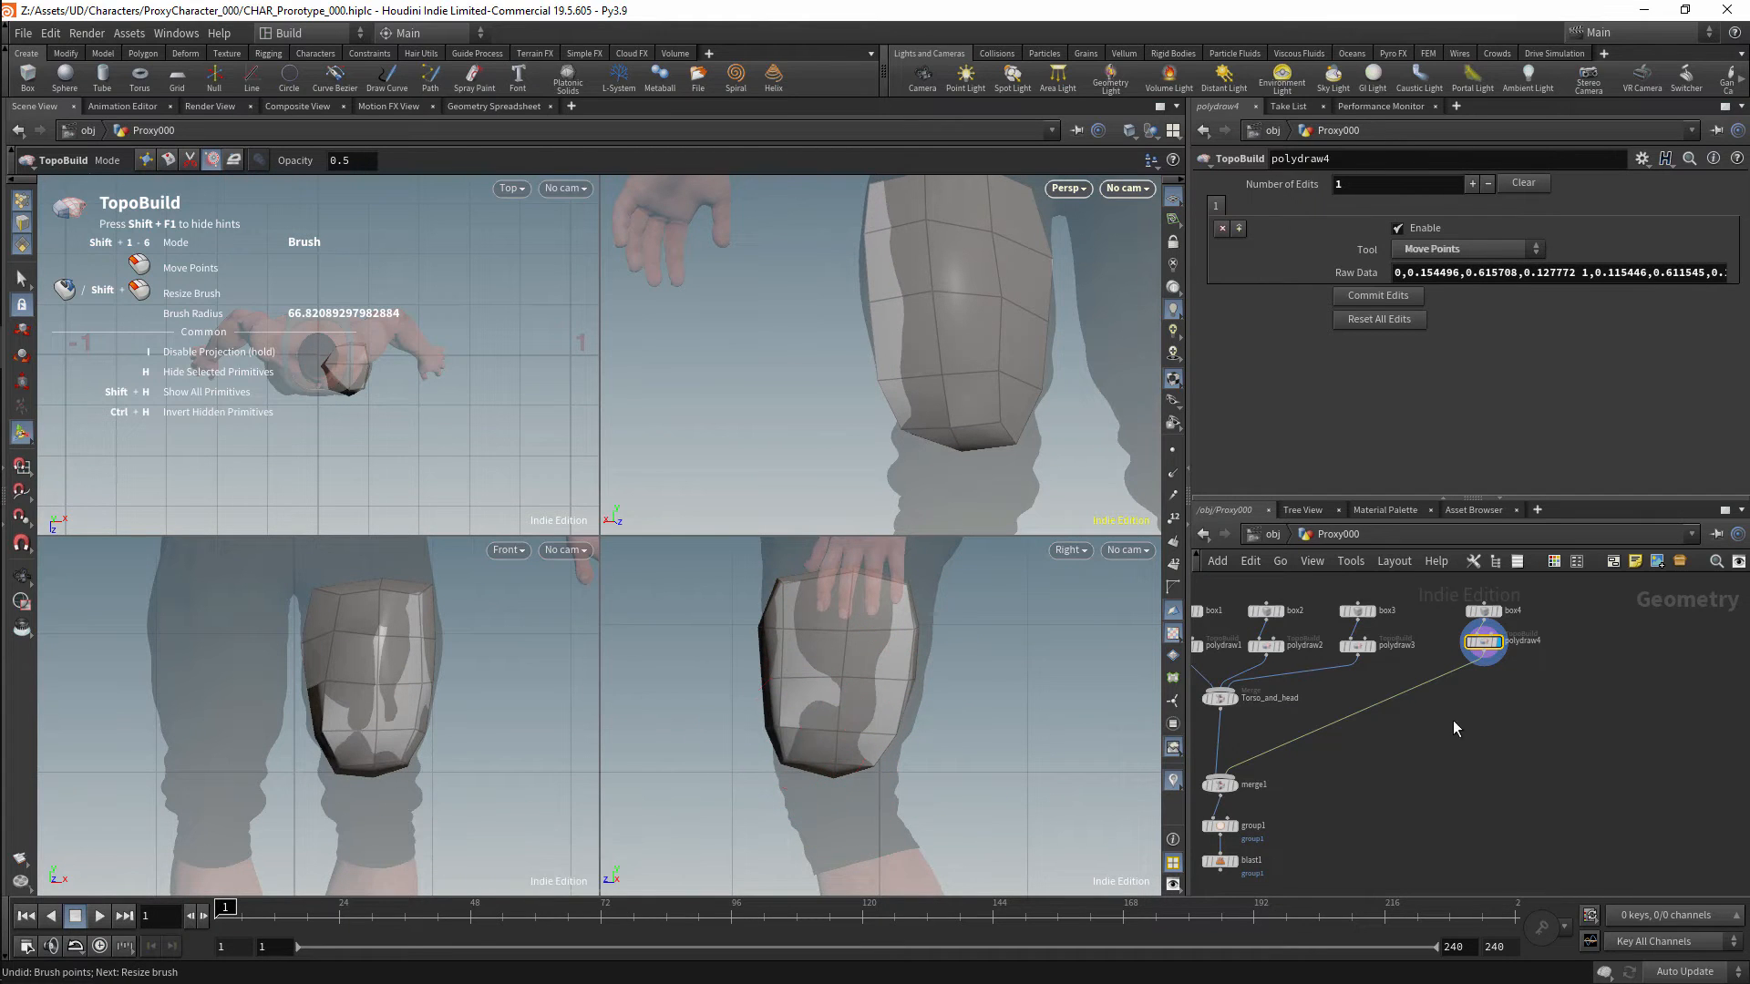
Display the blast1 output and add a fifth box node beside the thigh's nodes.
{"action": "left_click_drag", "start_coordinate": [988, 363], "coordinate": [1066, 392], "text": "alt"}
{"action": "right_click_drag", "start_coordinate": [1066, 392], "coordinate": [1003, 429], "text": "alt"}
{"action": "left_click", "coordinate": [1234, 861]}
{"action": "middle_click_drag", "start_coordinate": [1428, 787], "coordinate": [1303, 819]}
{"action": "key", "text": "Tab"}
{"action": "type", "text": "box"}
{"action": "key", "text": "Return"}
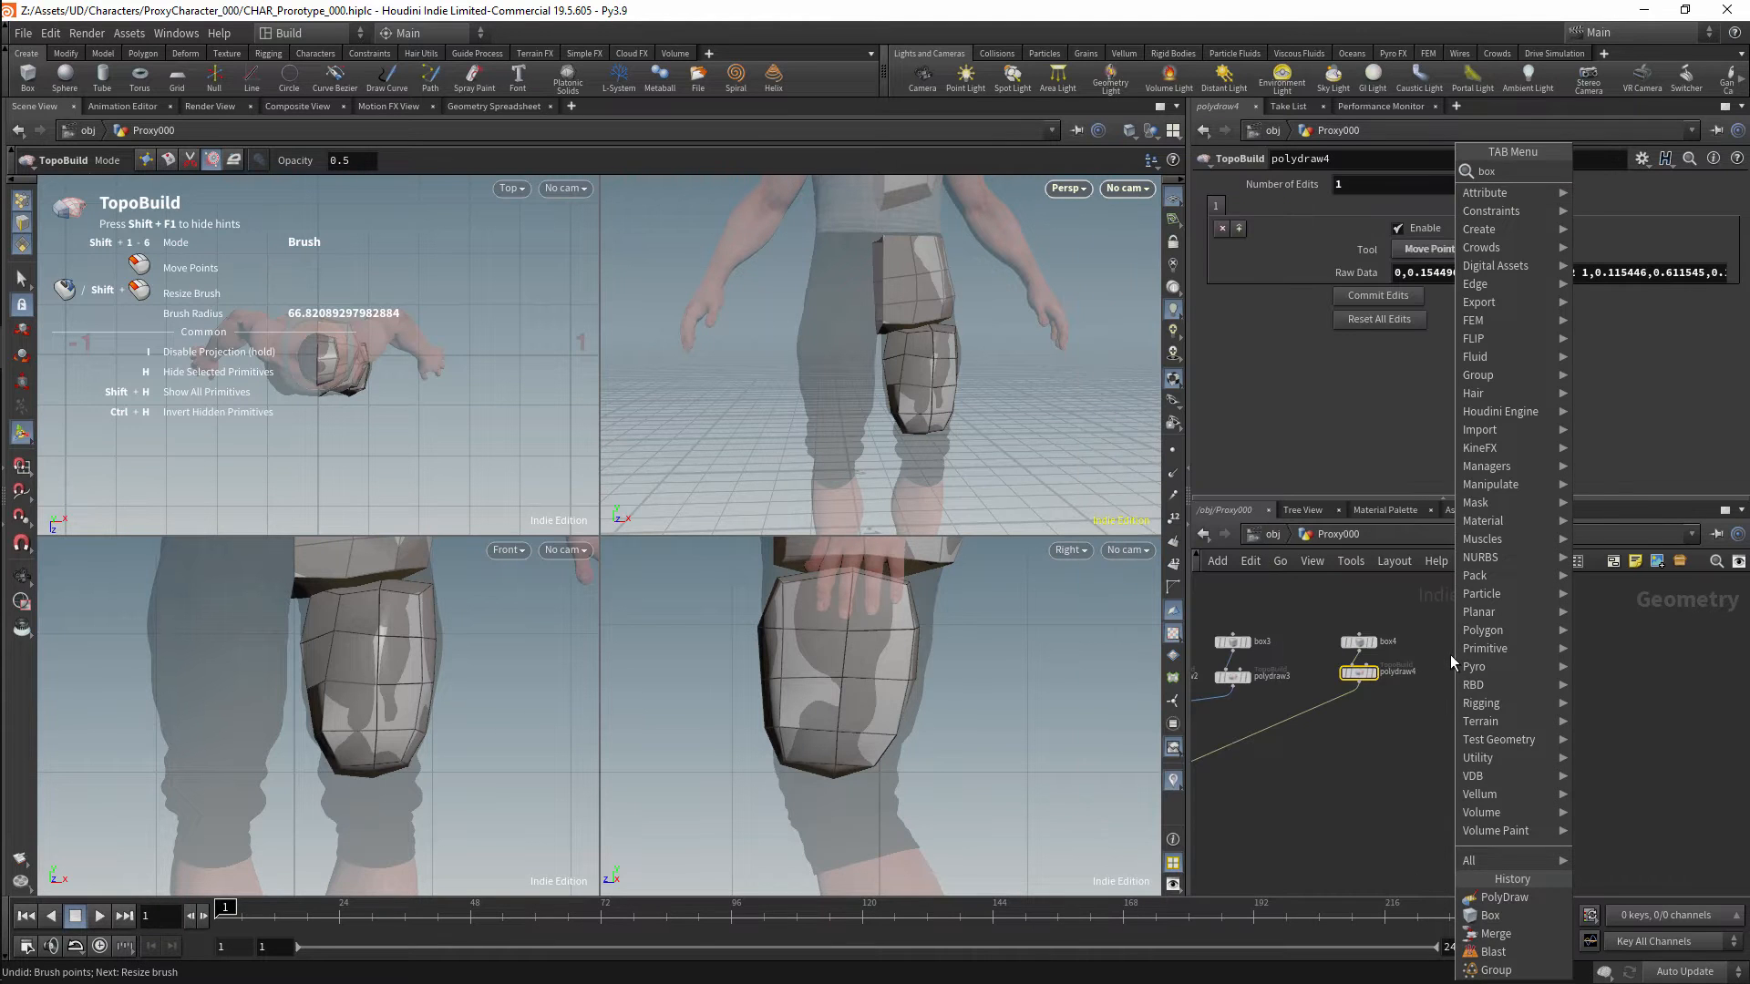
{"action": "left_click", "coordinate": [1461, 657]}
Insert a Merge node after polydraw4 and connect the new box to it as a second input.
{"action": "key", "text": "Tab"}
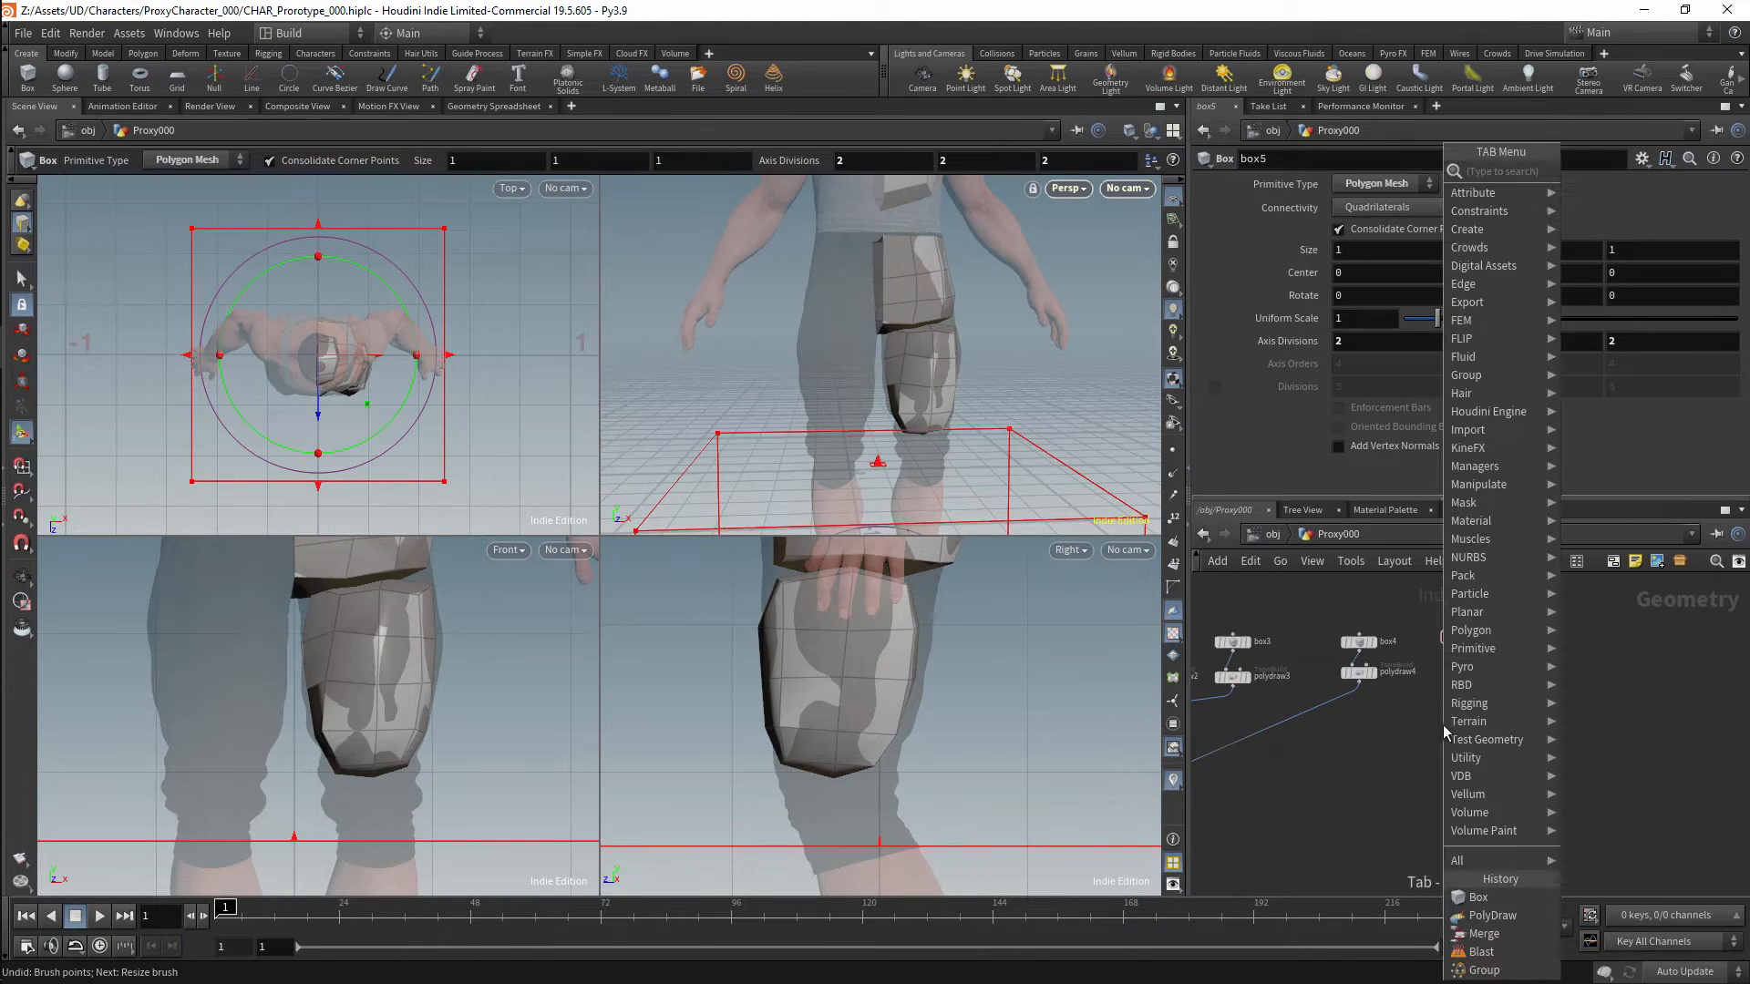
{"action": "type", "text": "merge"}
{"action": "key", "text": "Return"}
{"action": "left_click", "coordinate": [1425, 726]}
{"action": "left_click_drag", "start_coordinate": [1426, 725], "coordinate": [1427, 761]}
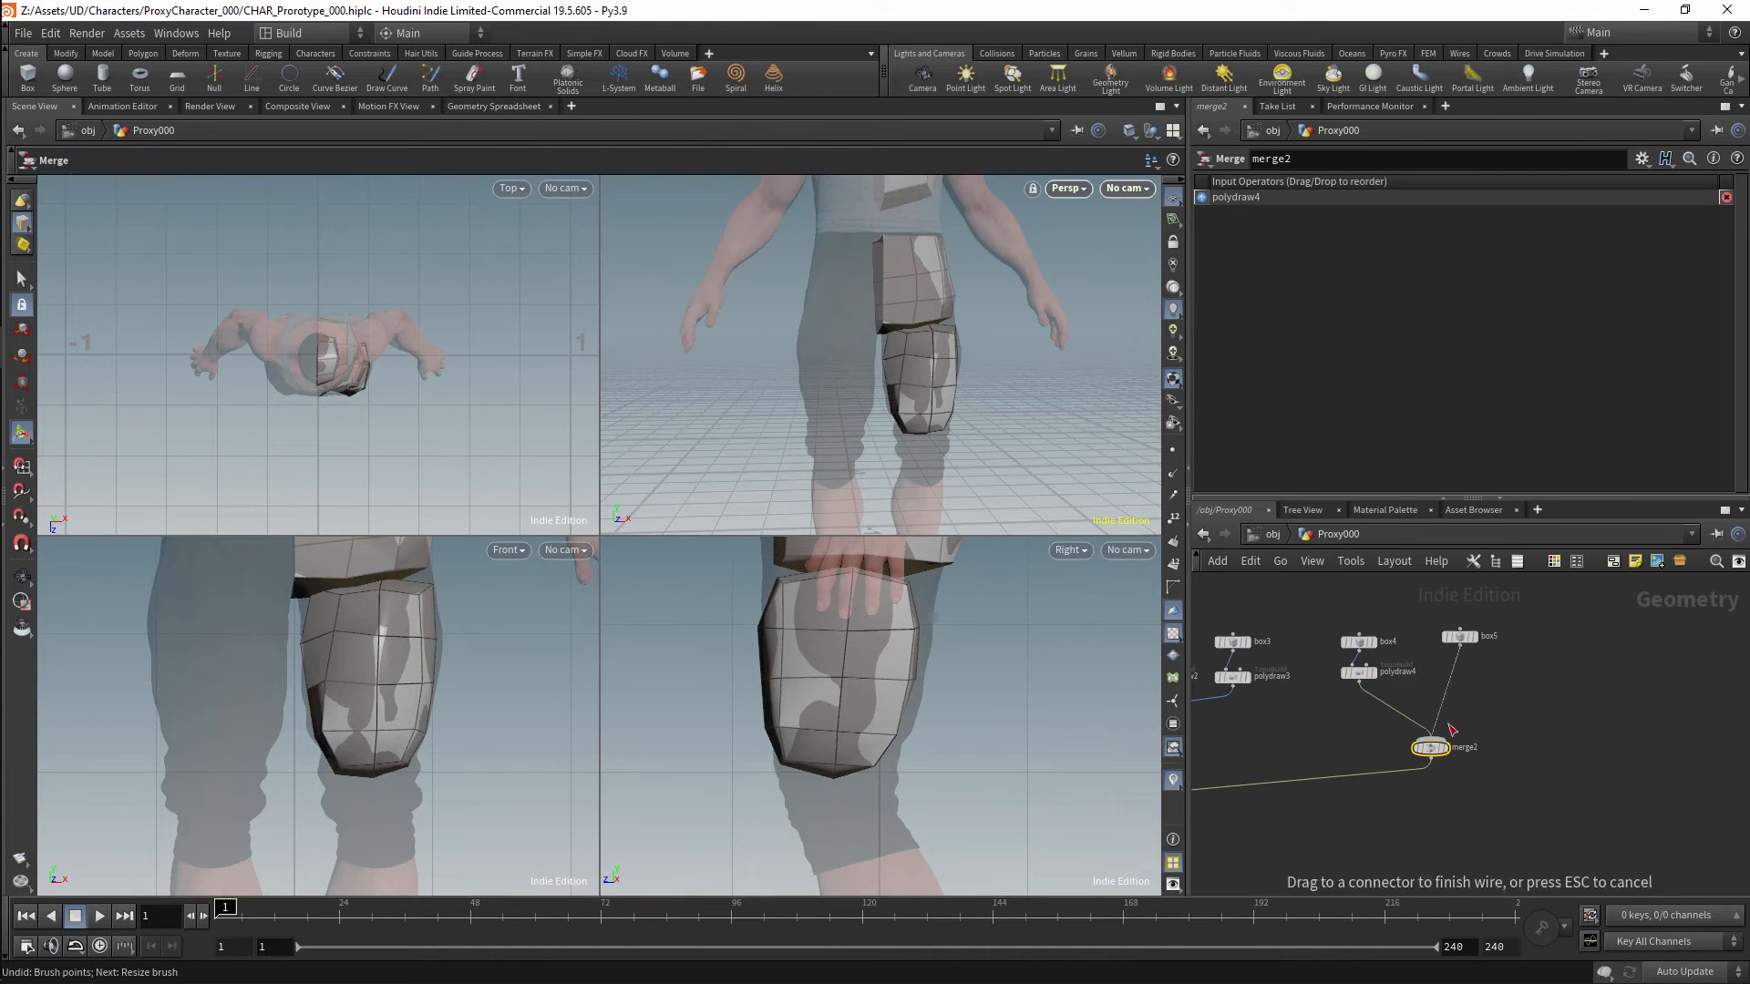
{"action": "left_click", "coordinate": [1440, 743]}
{"action": "scroll", "coordinate": [953, 477], "scroll_direction": "down", "scroll_amount": 5}
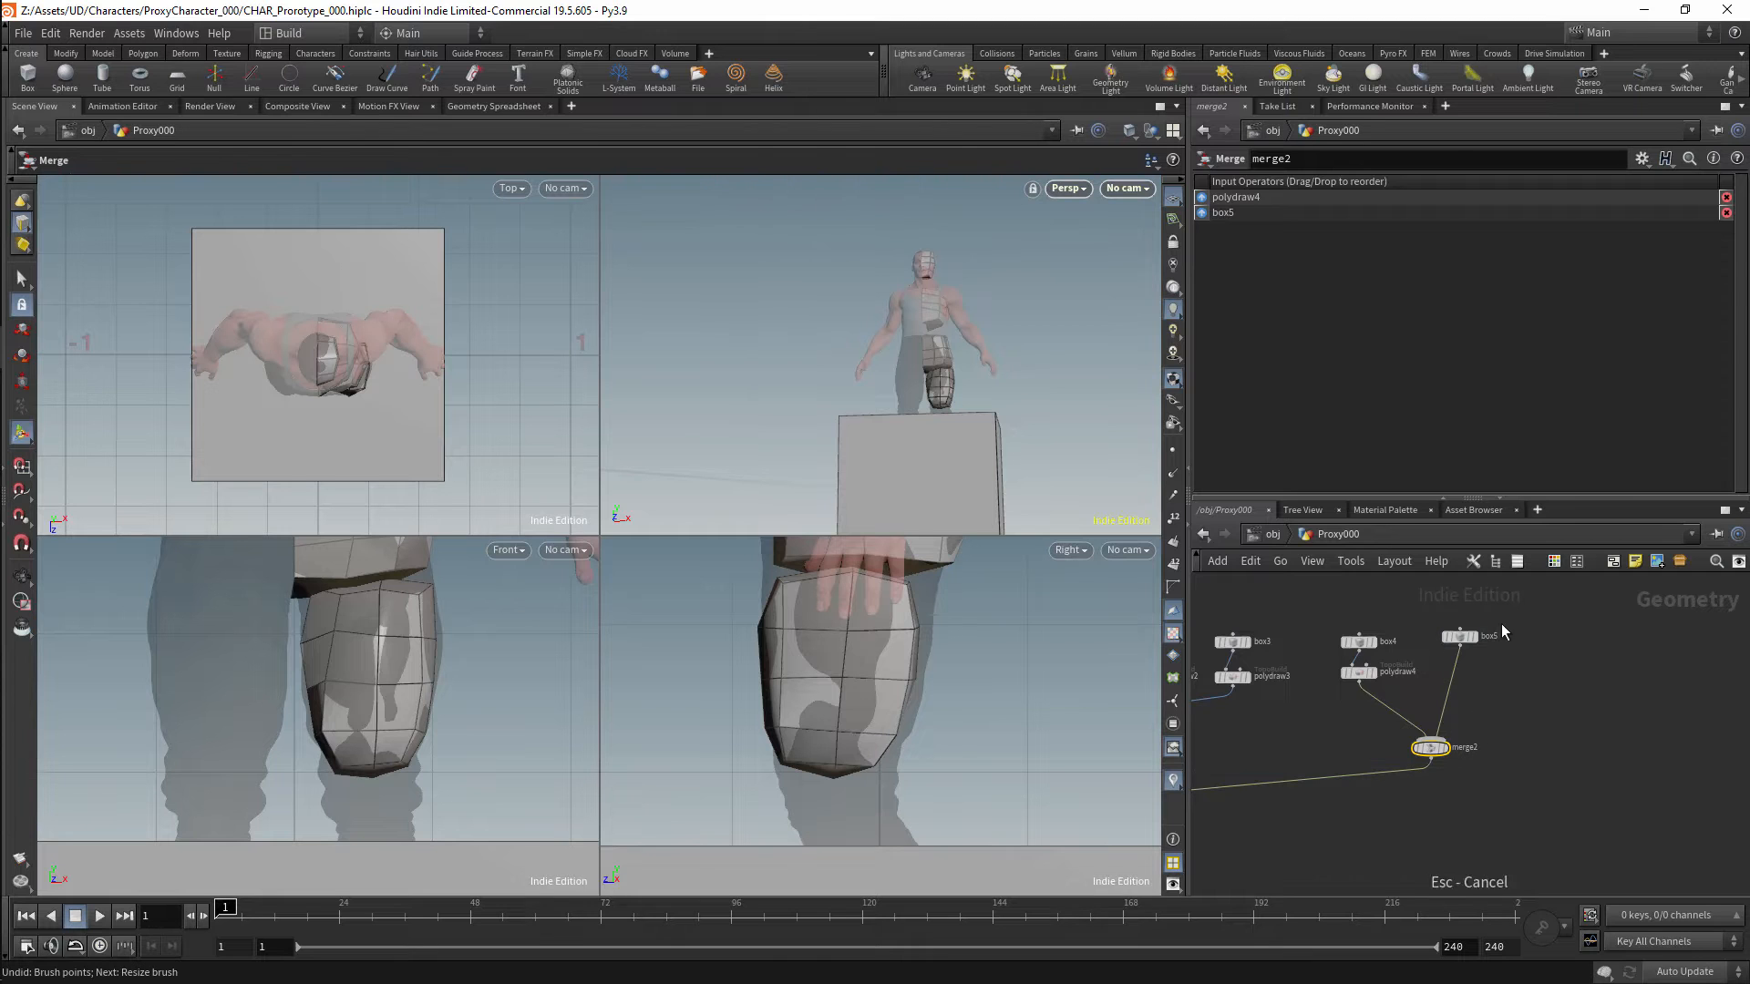
Narrow box5 to about 0.185 × 0.897 × 0.184, move it toward the lower leg and rotate it about 15.87° in X.
{"action": "left_click", "coordinate": [1461, 638]}
{"action": "left_click_drag", "start_coordinate": [975, 387], "coordinate": [966, 429], "text": "alt"}
{"action": "left_click_drag", "start_coordinate": [1057, 396], "coordinate": [970, 401]}
{"action": "middle_click_drag", "start_coordinate": [911, 820], "coordinate": [911, 644], "text": "alt"}
{"action": "scroll", "coordinate": [911, 644], "scroll_direction": "down", "scroll_amount": 5}
{"action": "left_click_drag", "start_coordinate": [998, 378], "coordinate": [1052, 328], "text": "alt"}
{"action": "scroll", "coordinate": [1048, 339], "scroll_direction": "up", "scroll_amount": 3}
{"action": "left_click_drag", "start_coordinate": [998, 529], "coordinate": [875, 538], "text": "alt"}
{"action": "left_click_drag", "start_coordinate": [977, 375], "coordinate": [872, 376], "text": "ctrl"}
{"action": "left_click_drag", "start_coordinate": [844, 626], "coordinate": [822, 645]}
{"action": "left_click_drag", "start_coordinate": [857, 588], "coordinate": [864, 611]}
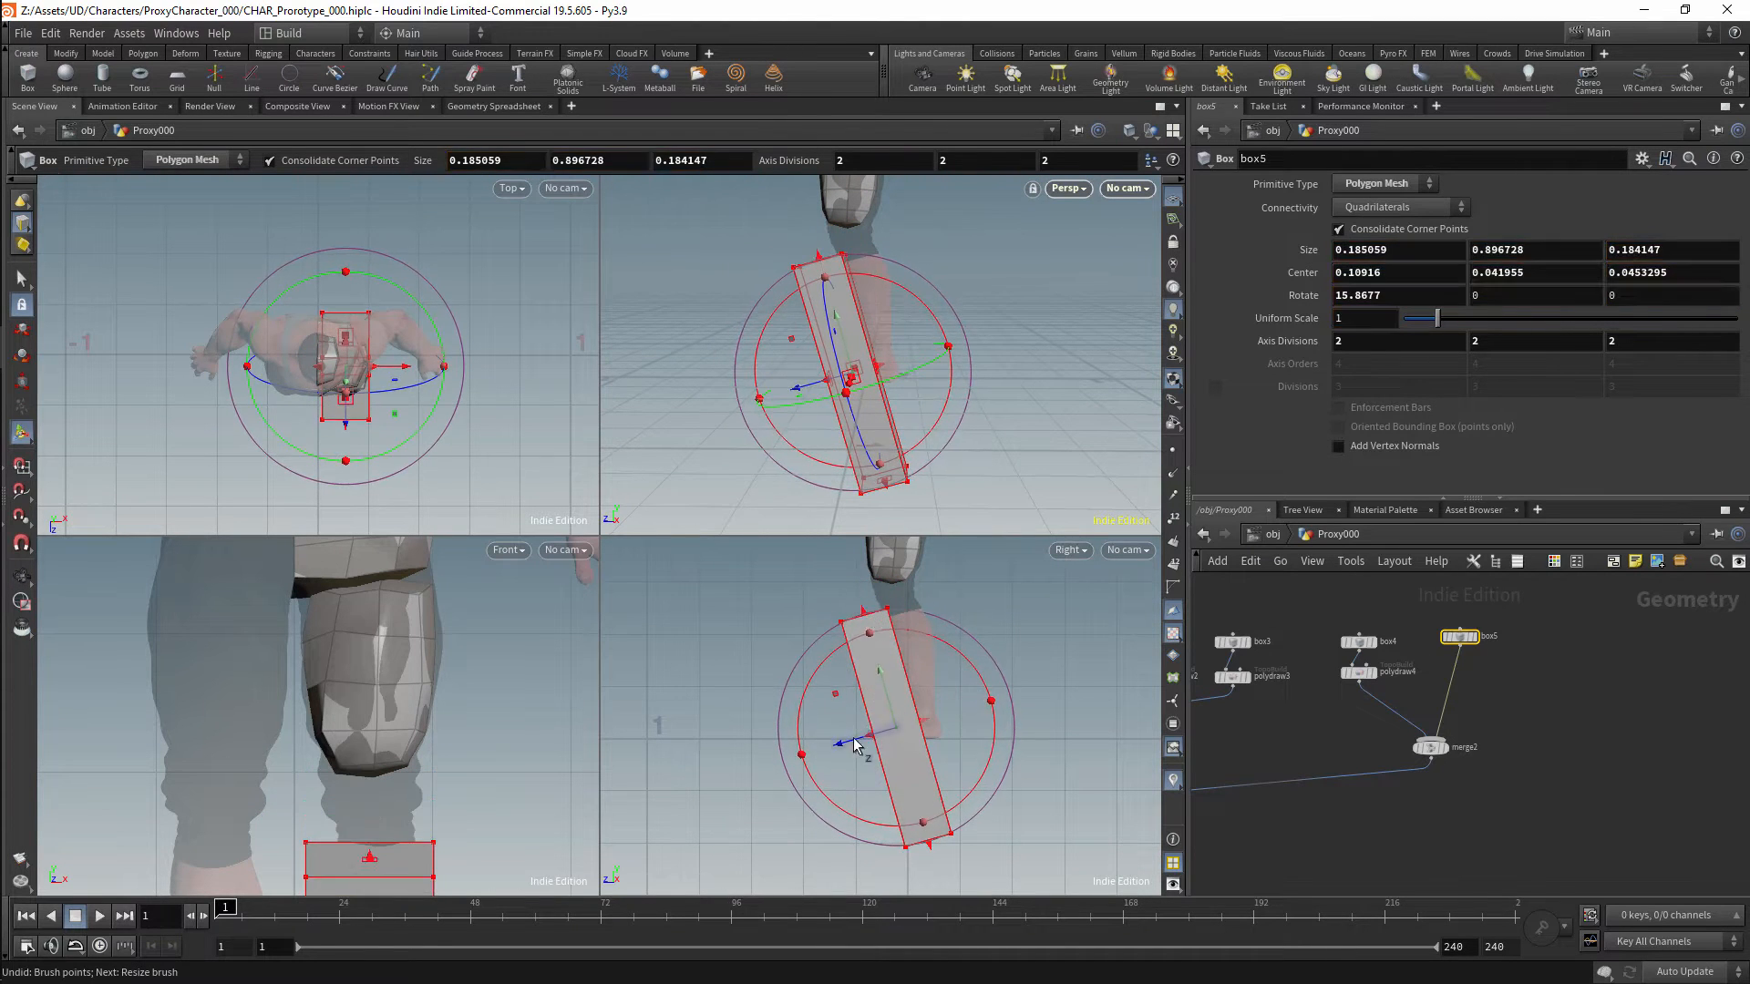
Fit box5 to the shin at about 0.114 × 0.381 × 0.184, rotated 13.31° in X, with three divisions per axis, and display it alone.
{"action": "left_click_drag", "start_coordinate": [856, 745], "coordinate": [880, 738]}
{"action": "left_click_drag", "start_coordinate": [923, 745], "coordinate": [916, 709]}
{"action": "left_click_drag", "start_coordinate": [898, 341], "coordinate": [1013, 292], "text": "alt"}
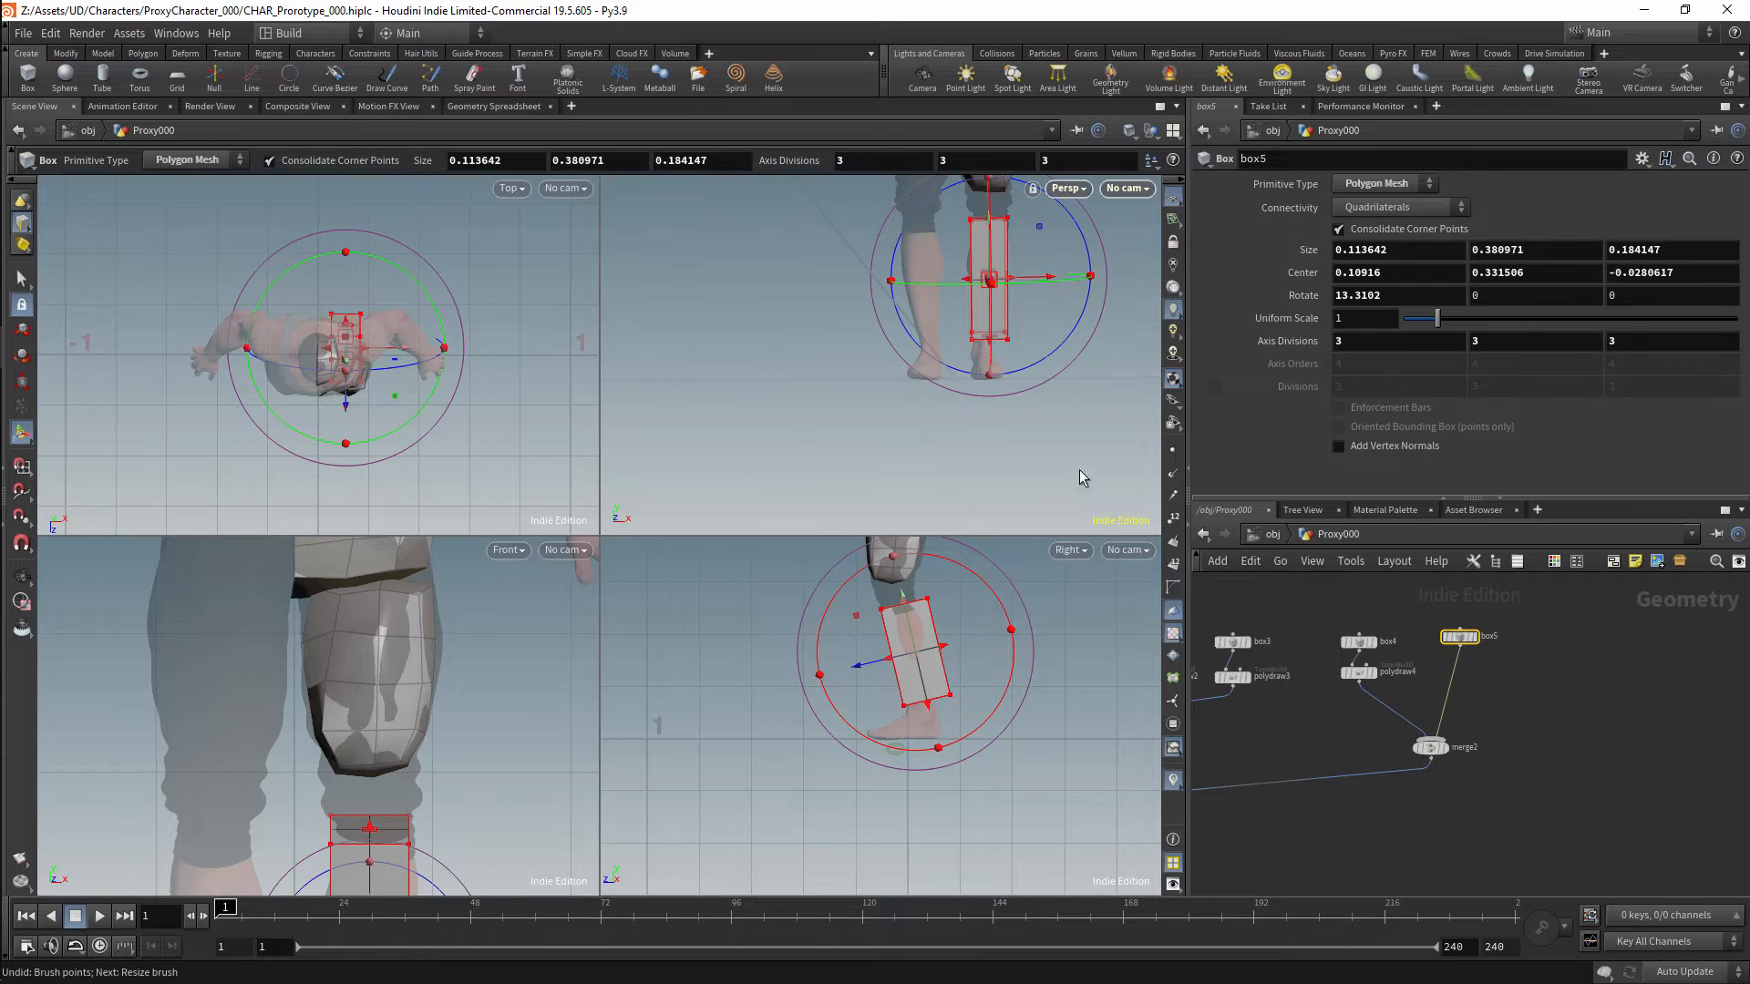
{"action": "left_click_drag", "start_coordinate": [1473, 633], "coordinate": [1472, 641]}
{"action": "left_click", "coordinate": [1472, 645]}
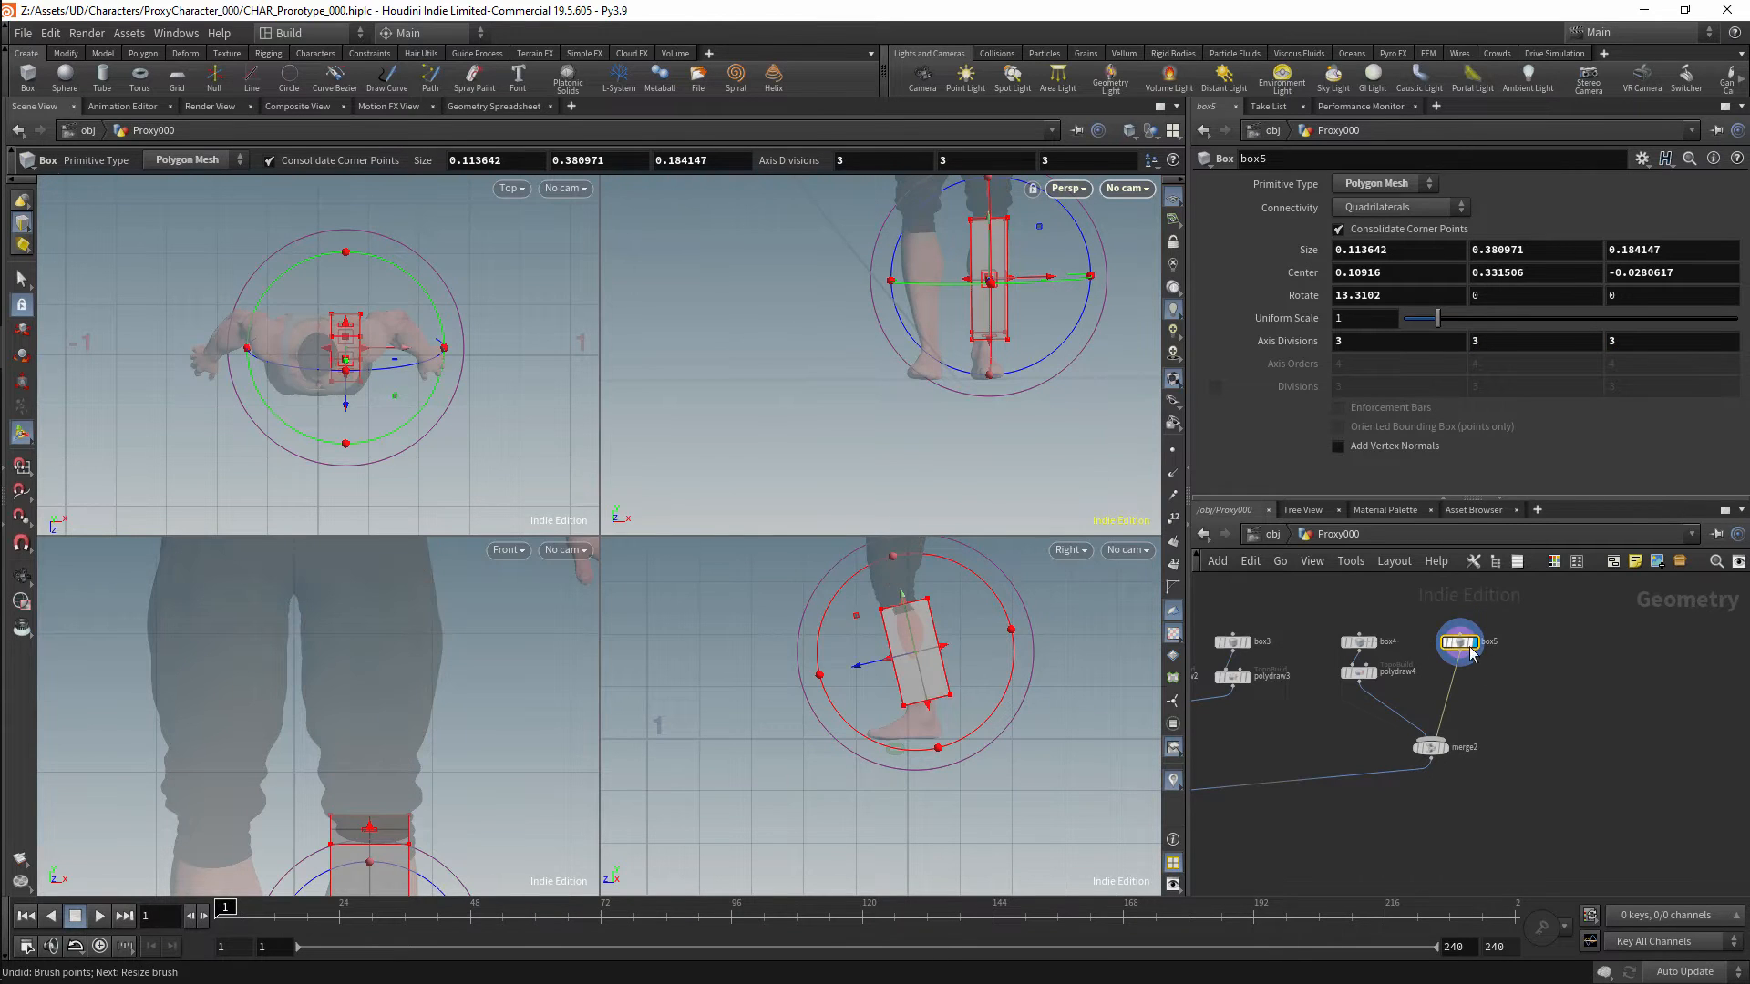
{"action": "right_click_drag", "start_coordinate": [1023, 323], "coordinate": [1139, 342], "text": "alt"}
{"action": "left_click_drag", "start_coordinate": [1139, 342], "coordinate": [1130, 387], "text": "alt"}
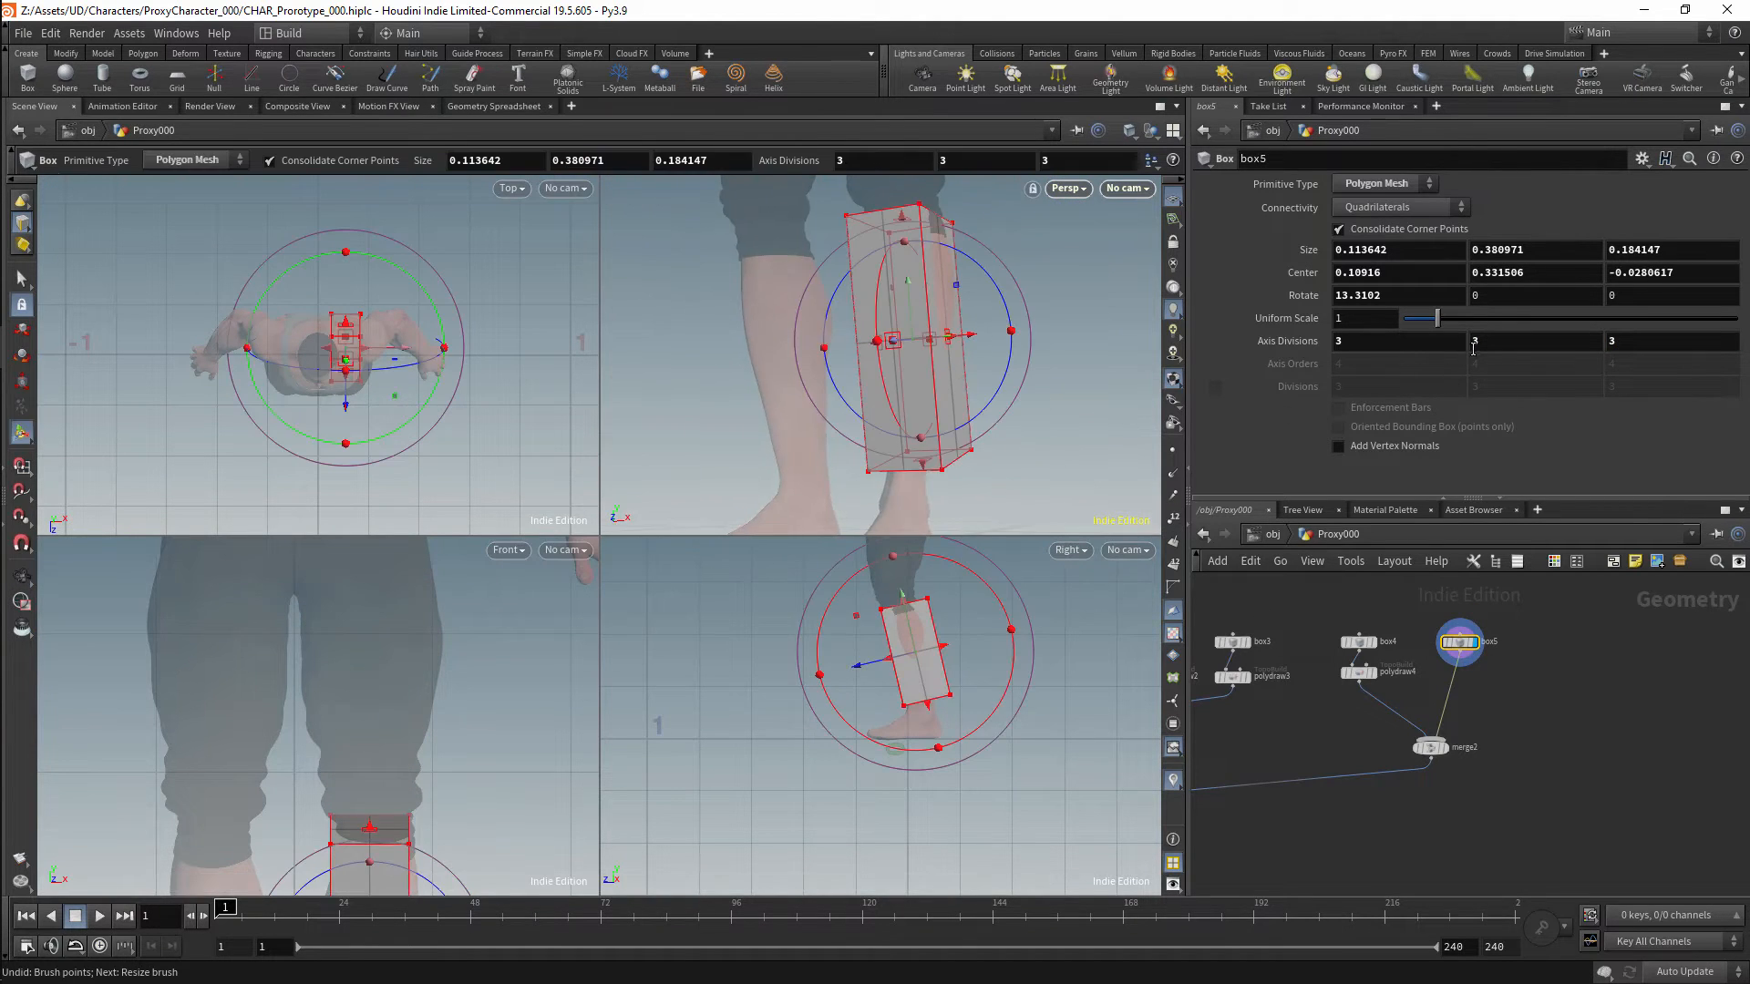
Insert a TopoBuild node between box5 and merge2, display the combined character again, and save the file.
{"action": "key", "text": "Tab"}
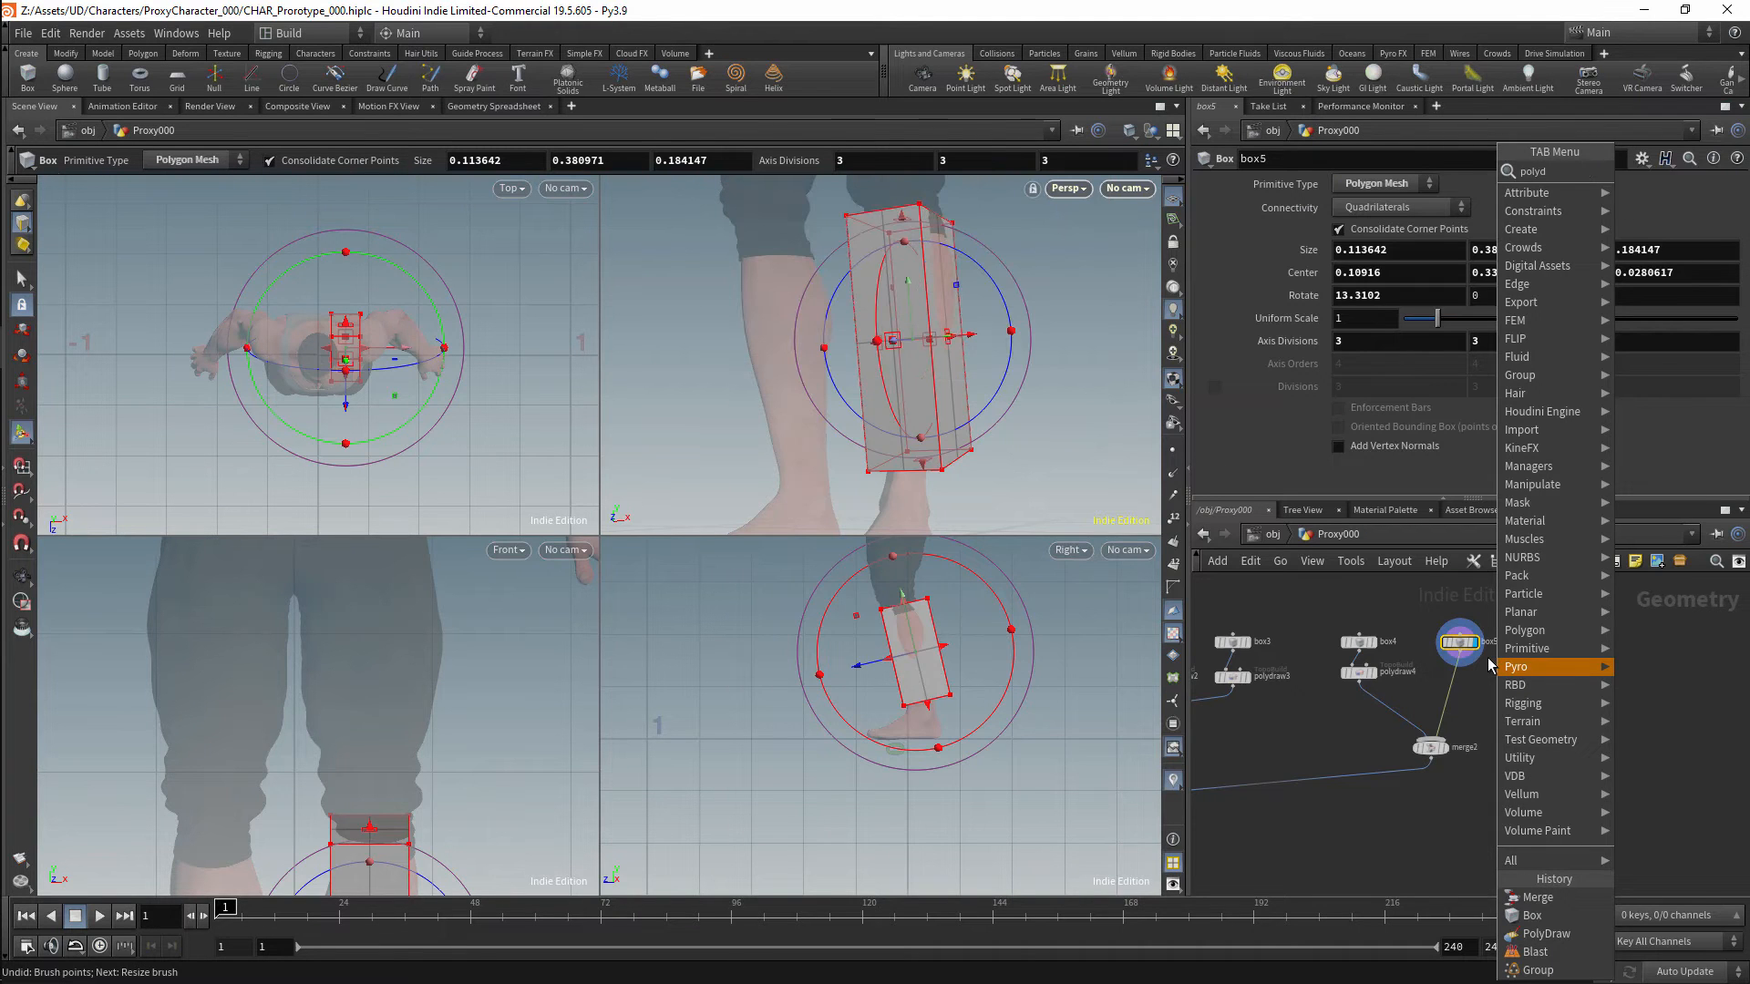
{"action": "type", "text": "topo"}
{"action": "key", "text": "Return"}
{"action": "left_click", "coordinate": [1476, 699]}
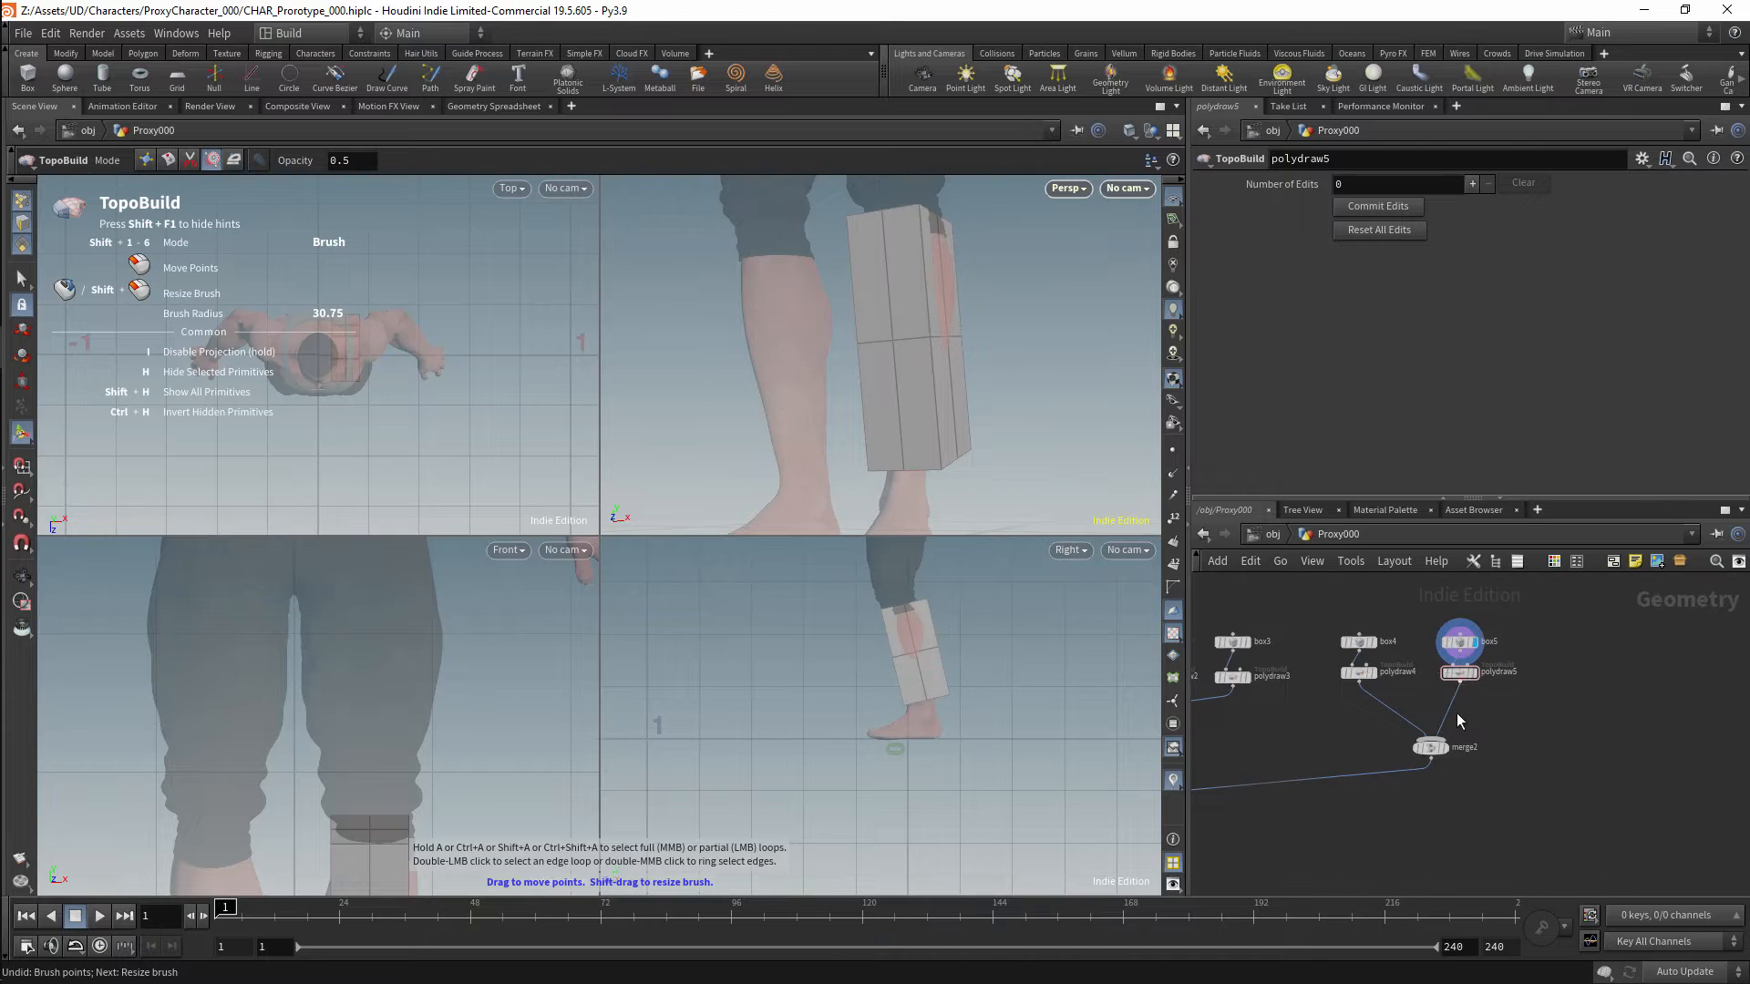
{"action": "key", "text": "ctrl+s"}
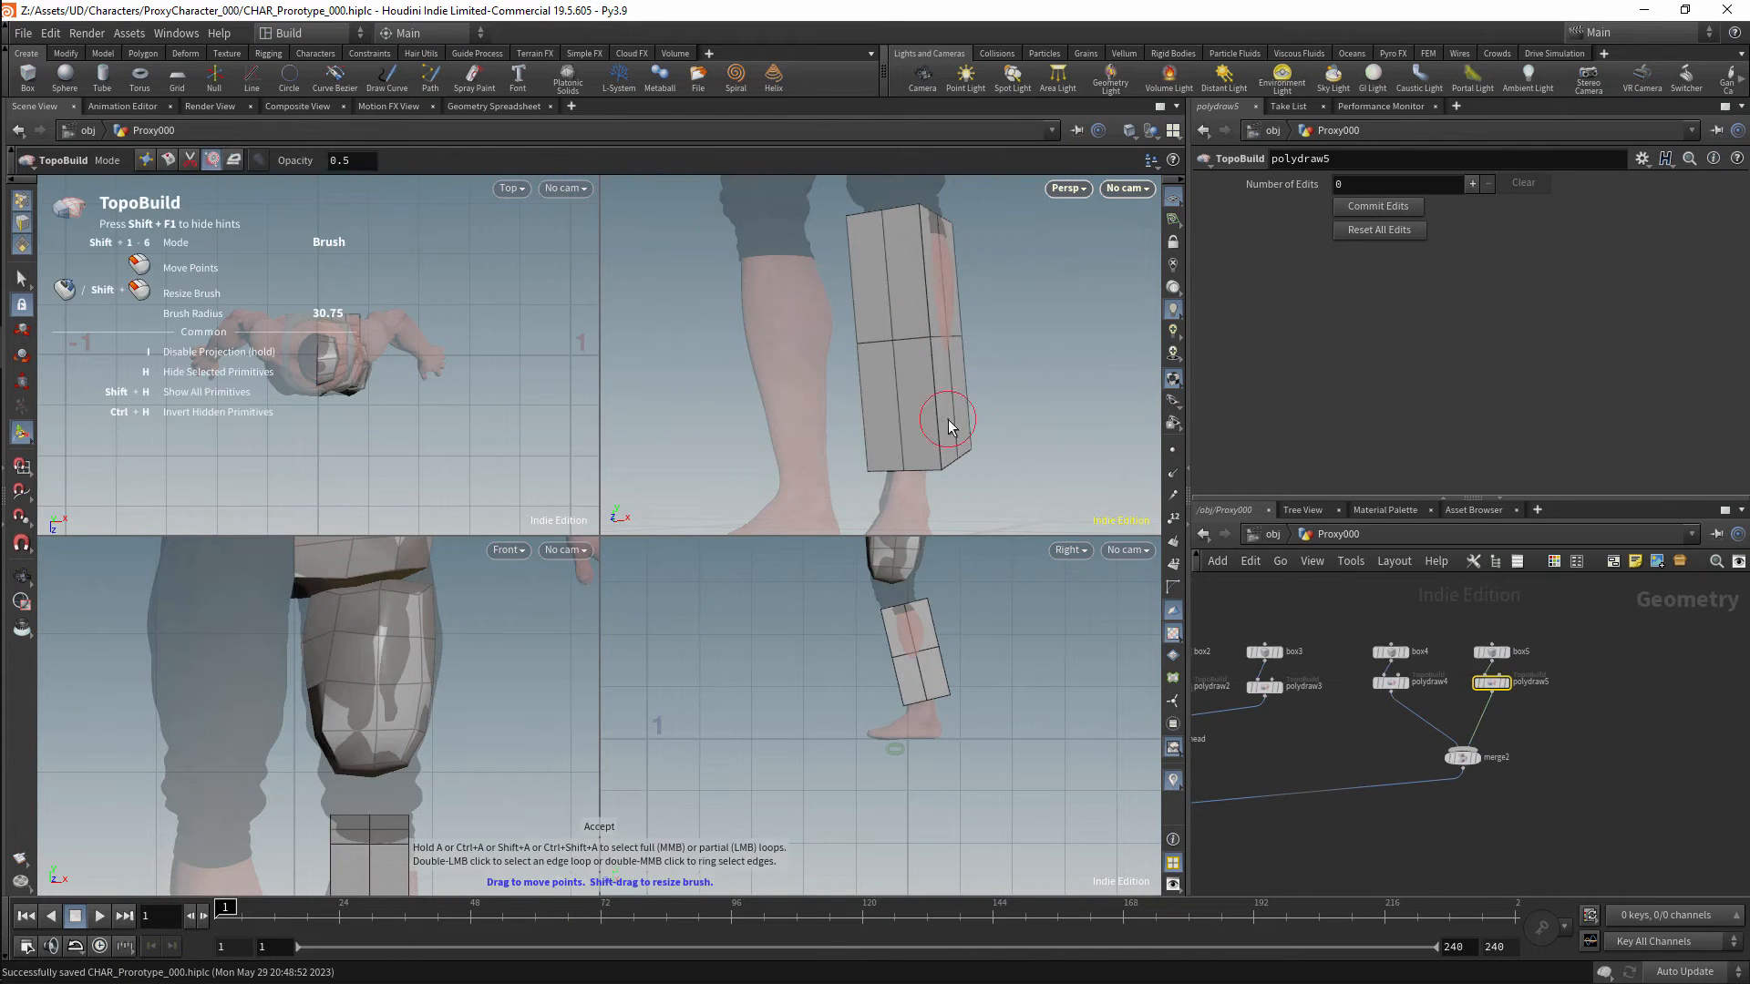
Insert a horizontal edge loop in the shin box's lower half and smooth the box into the lower leg's shape.
{"action": "key", "text": "shift+3"}
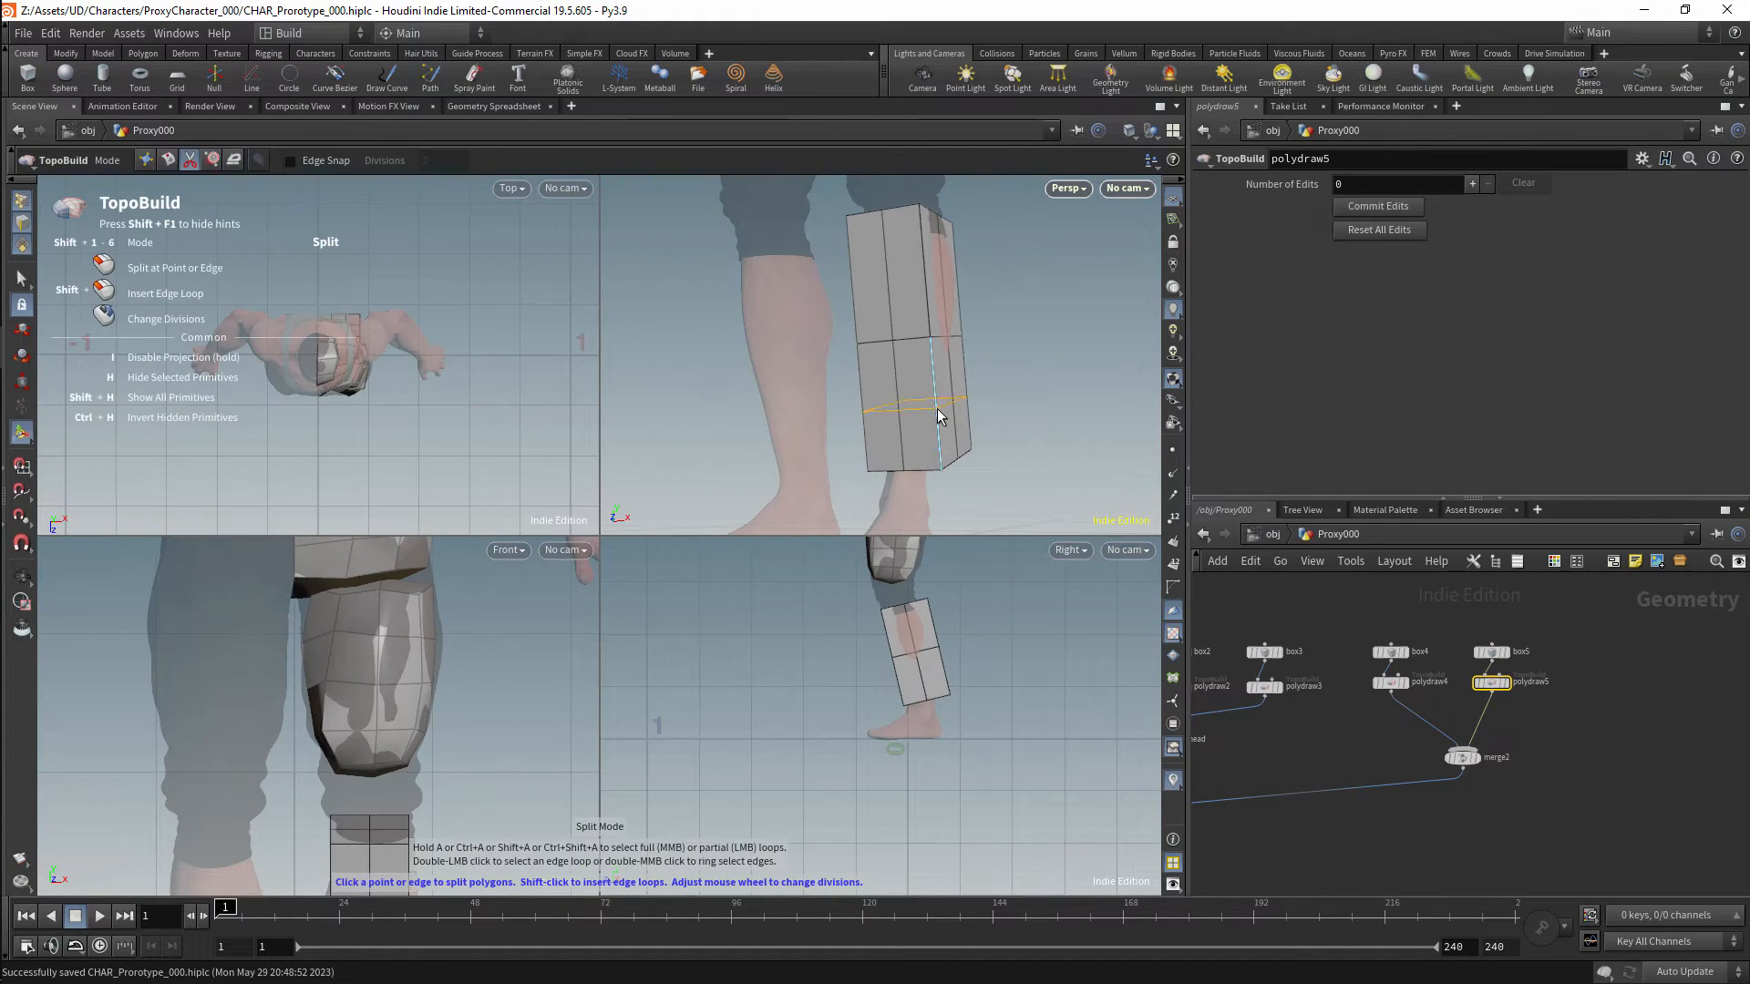
{"action": "left_click", "coordinate": [939, 412], "text": "shift"}
{"action": "left_click_drag", "start_coordinate": [926, 352], "coordinate": [950, 385], "text": "alt"}
{"action": "key", "text": "shift+5"}
{"action": "mouse_move", "coordinate": [940, 239]}
{"action": "left_mouse_down"}
{"action": "mouse_move", "coordinate": [953, 415]}
{"action": "mouse_move", "coordinate": [898, 421]}
{"action": "left_mouse_up"}
{"action": "mouse_move", "coordinate": [938, 673]}
{"action": "left_mouse_down"}
{"action": "mouse_move", "coordinate": [881, 620]}
{"action": "mouse_move", "coordinate": [894, 661]}
{"action": "left_mouse_up"}
{"action": "left_click_drag", "start_coordinate": [844, 320], "coordinate": [921, 341], "text": "alt"}
{"action": "mouse_move", "coordinate": [872, 419]}
{"action": "left_mouse_down"}
{"action": "mouse_move", "coordinate": [926, 223]}
{"action": "mouse_move", "coordinate": [900, 349]}
{"action": "left_mouse_up"}
{"action": "left_click_drag", "start_coordinate": [902, 349], "coordinate": [1012, 333], "text": "alt"}
{"action": "left_click_drag", "start_coordinate": [847, 219], "coordinate": [802, 422]}
Extend the shin mesh down to the ankle and match its knee and calf edges to the leg's side profile with the Brush.
{"action": "key", "text": "shift+4"}
{"action": "scroll", "coordinate": [916, 693], "scroll_direction": "up", "scroll_amount": 5}
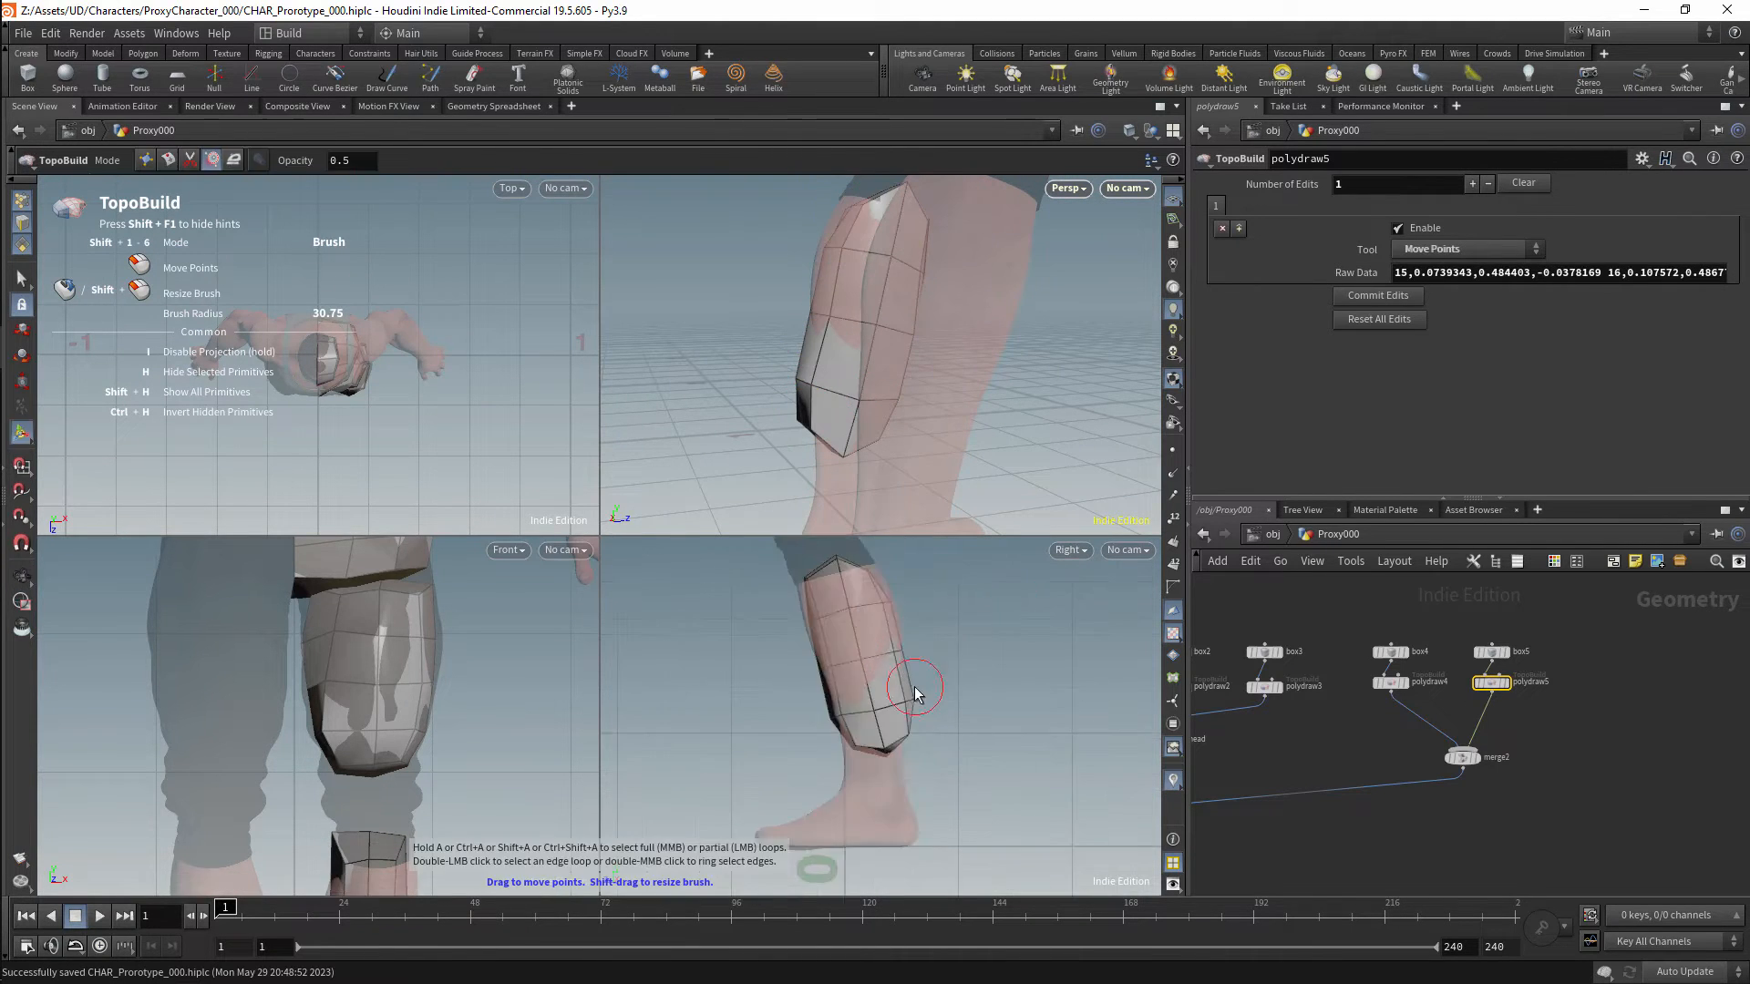
{"action": "left_click_drag", "start_coordinate": [891, 775], "coordinate": [895, 730]}
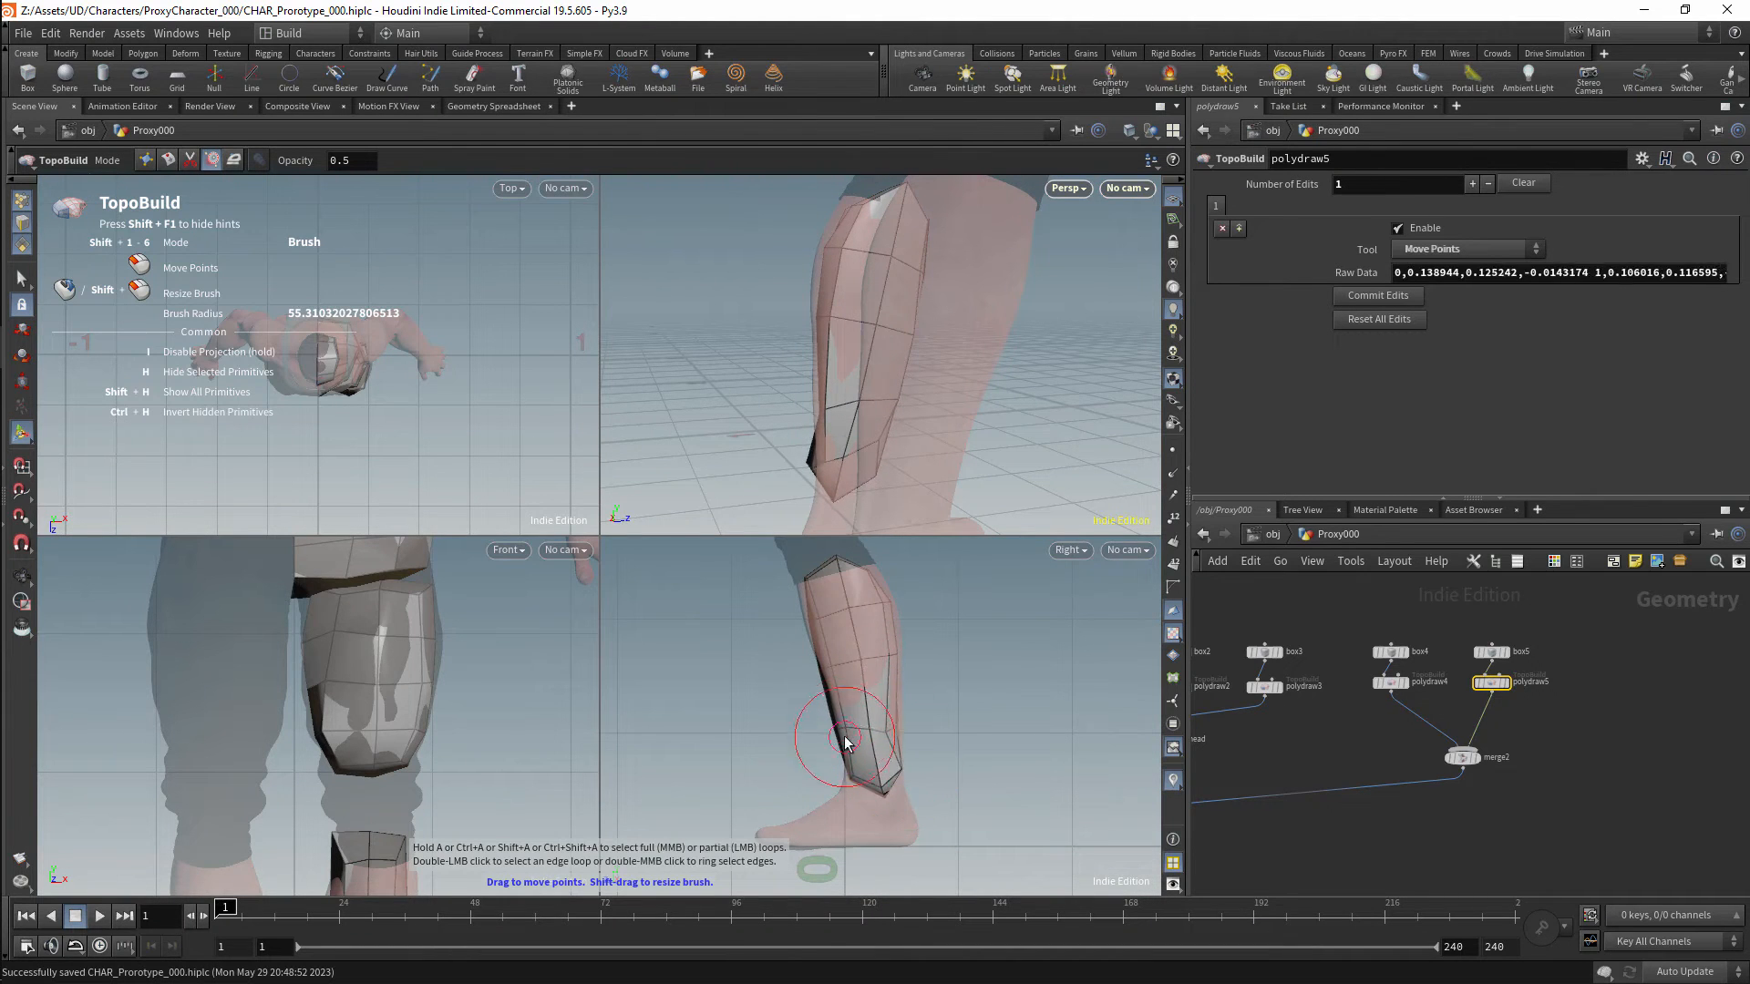
{"action": "middle_click_drag", "start_coordinate": [931, 652], "coordinate": [949, 768], "text": "alt"}
{"action": "left_click_drag", "start_coordinate": [782, 709], "coordinate": [793, 707]}
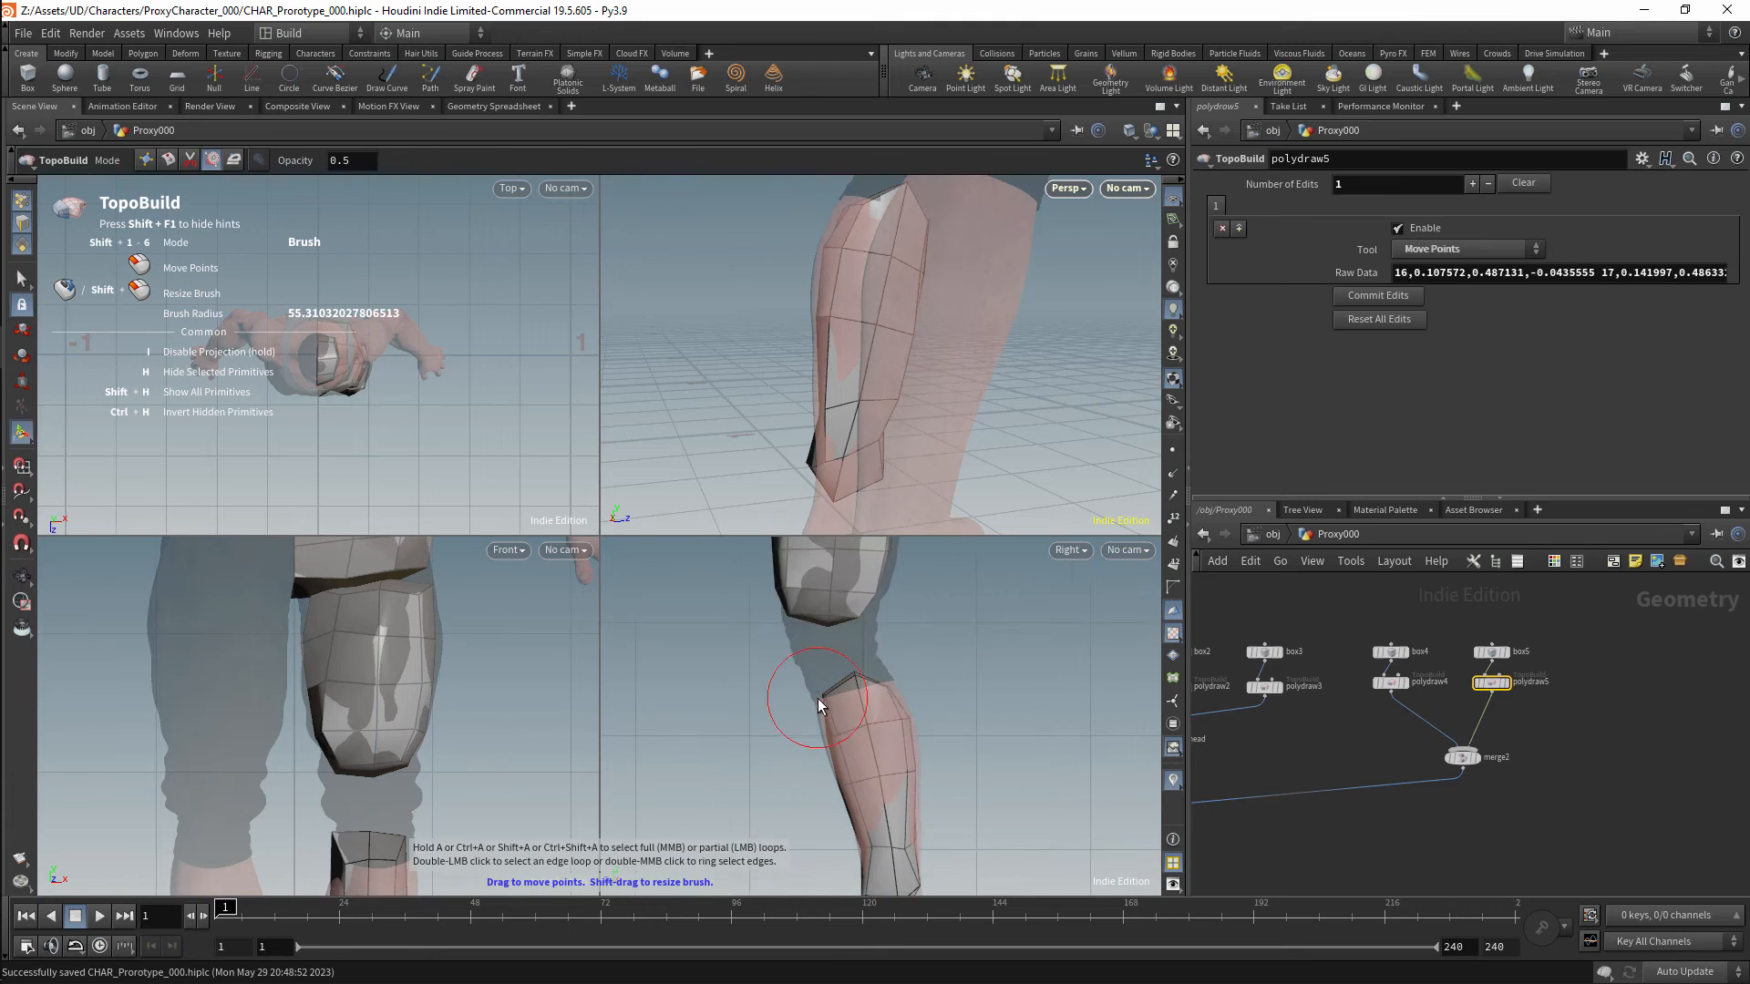
{"action": "left_click_drag", "start_coordinate": [920, 428], "coordinate": [823, 392], "text": "alt"}
{"action": "left_click_drag", "start_coordinate": [823, 454], "coordinate": [832, 452]}
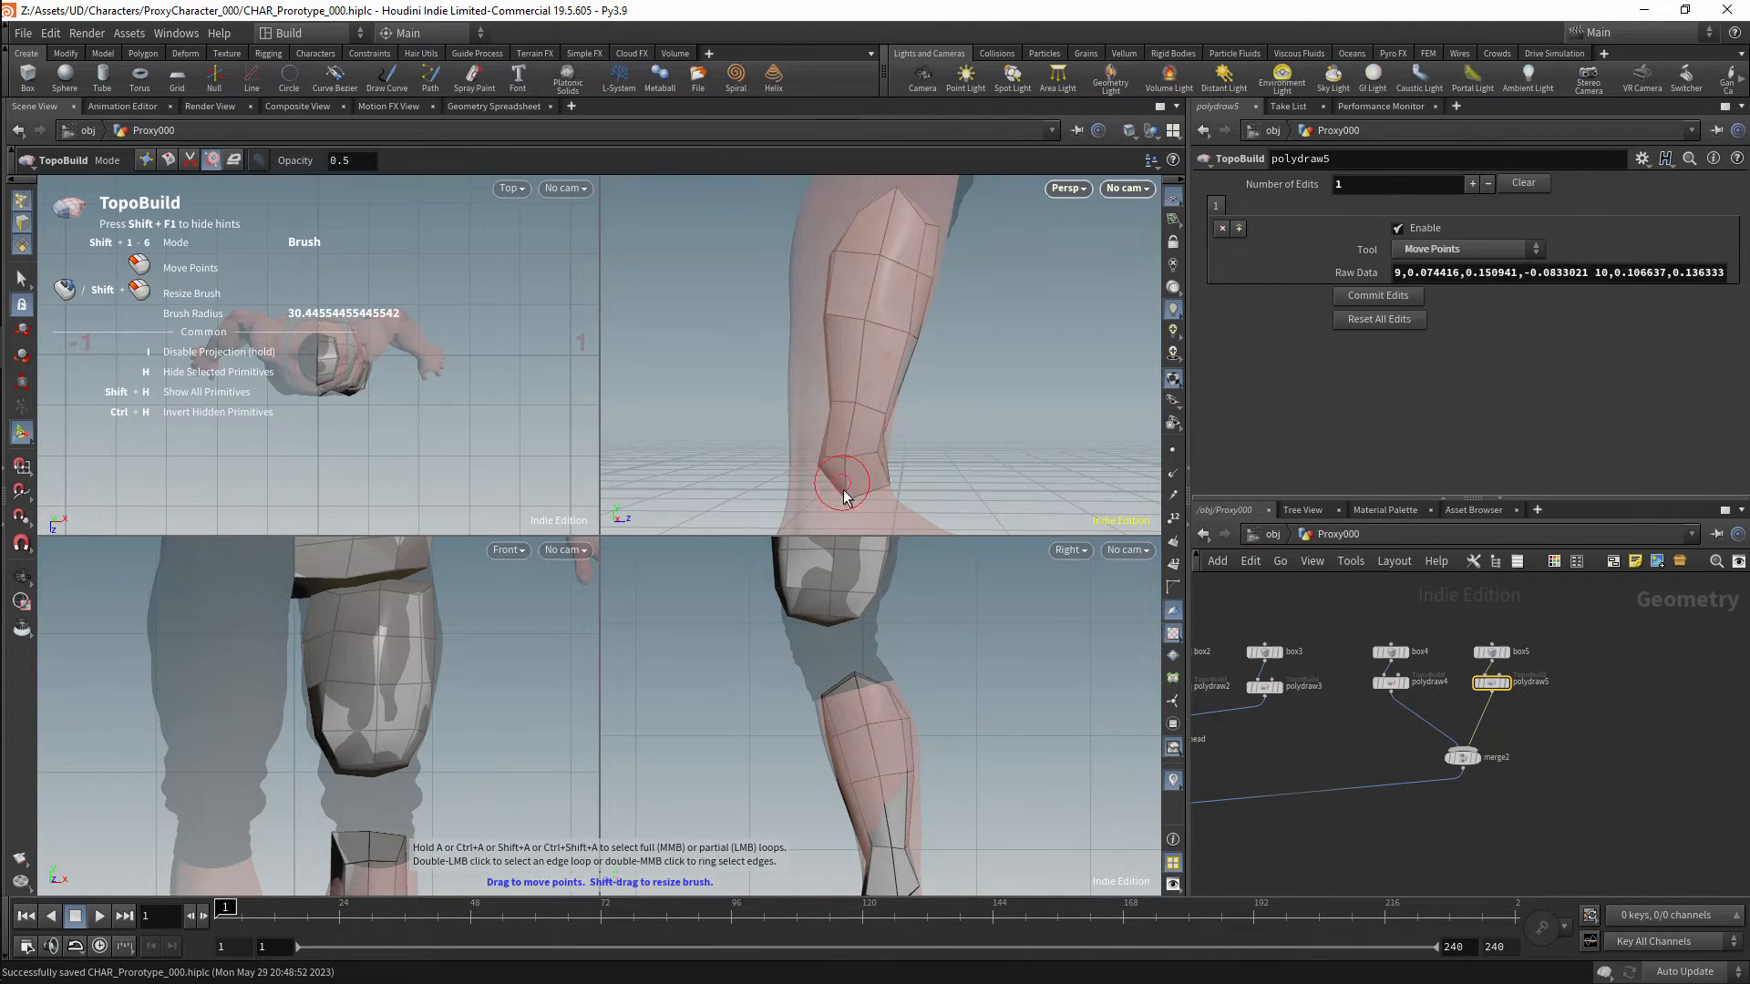
Adjust the shin mesh's calf and ankle width to the leg's front outline with a brush radius of about 30.4.
{"action": "left_click_drag", "start_coordinate": [840, 466], "coordinate": [802, 429], "text": "alt"}
{"action": "middle_click_drag", "start_coordinate": [473, 648], "coordinate": [455, 729], "text": "alt"}
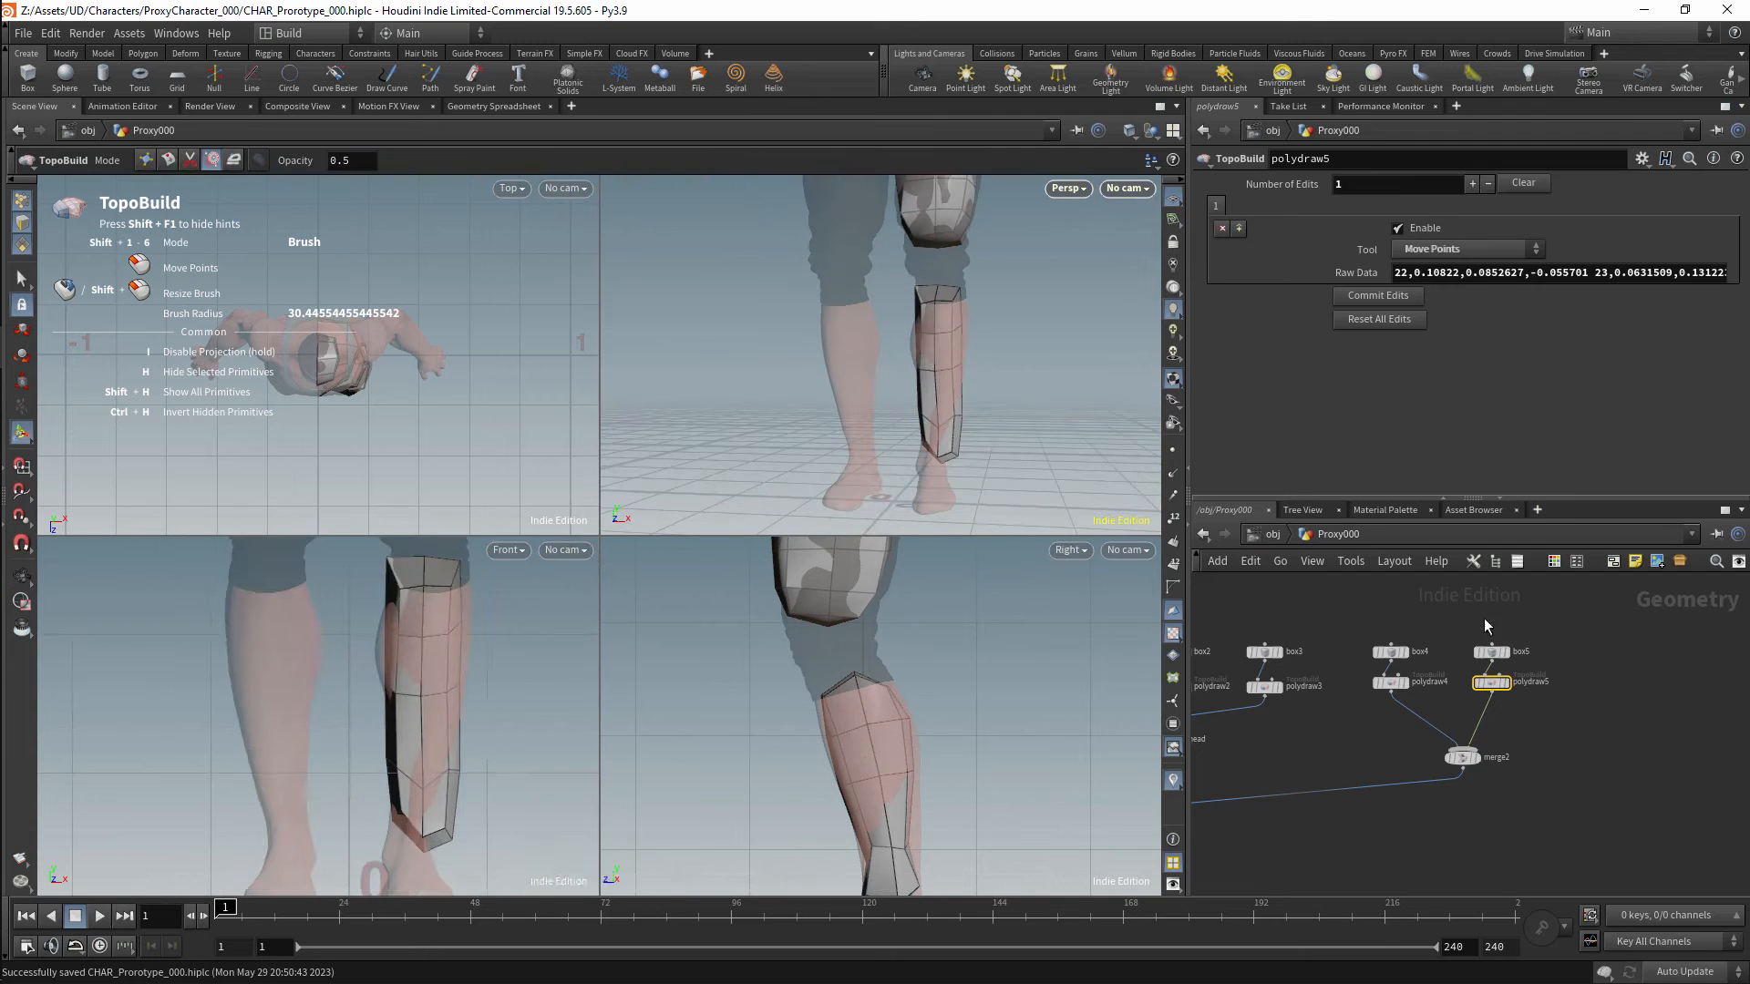
{"action": "left_click_drag", "start_coordinate": [437, 765], "coordinate": [441, 780]}
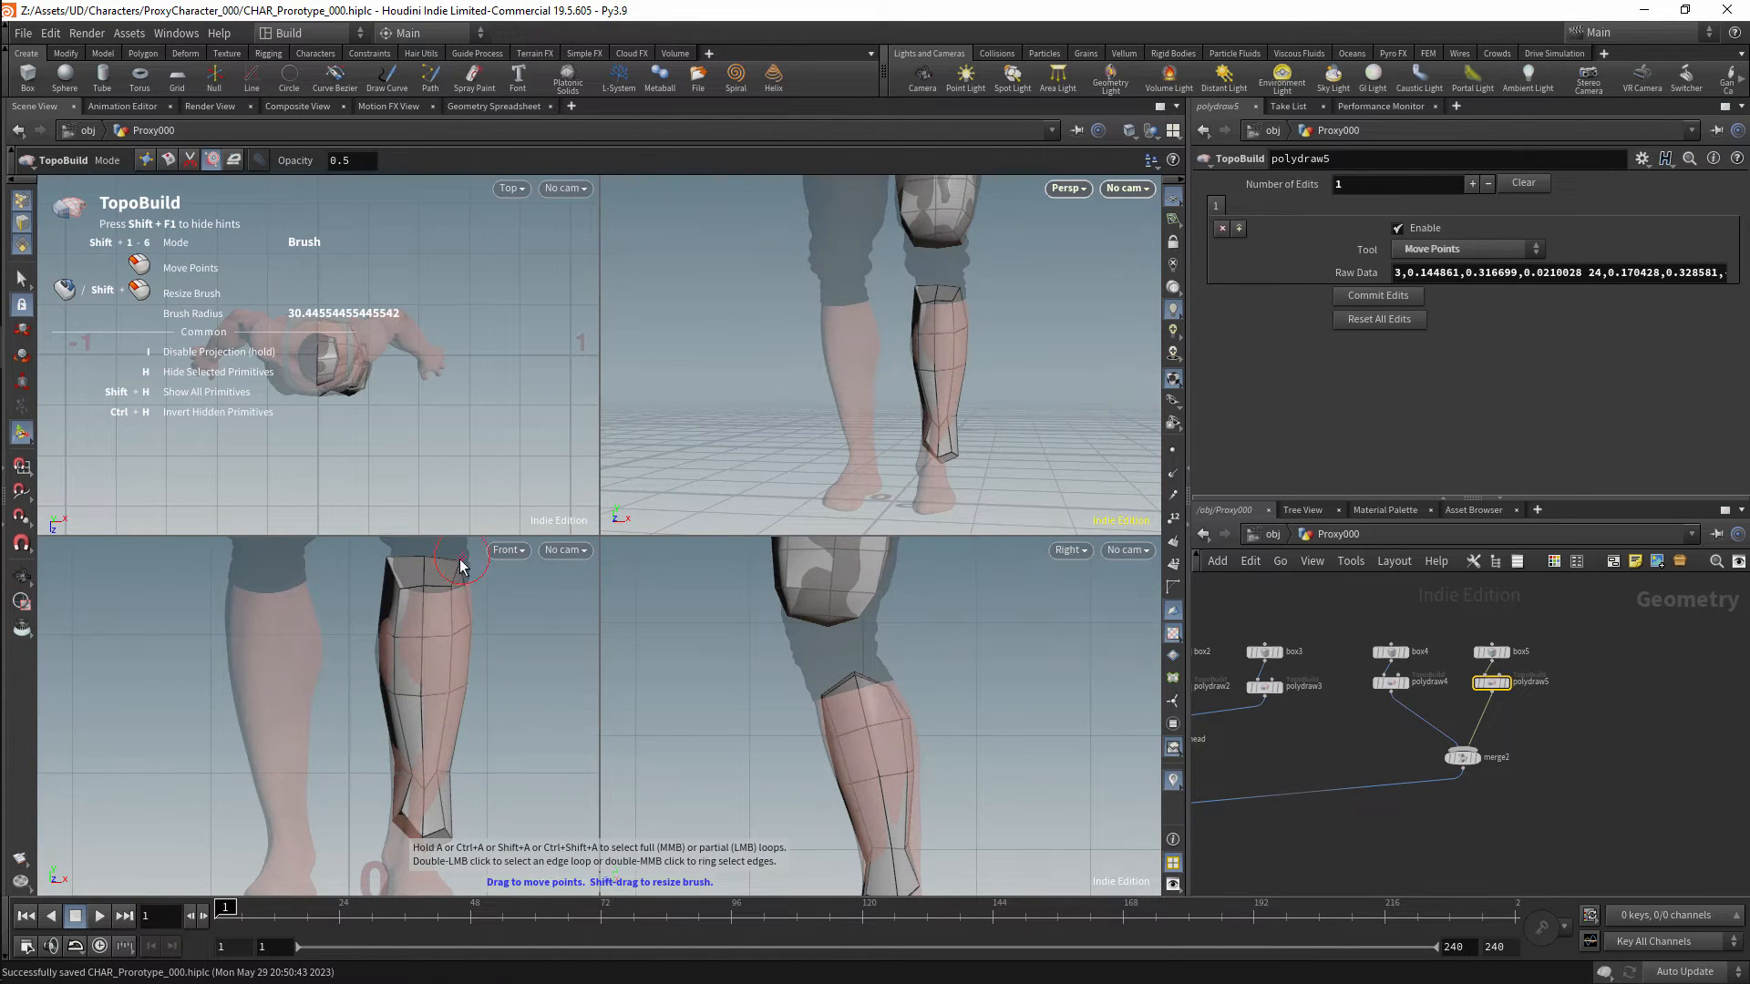
{"action": "middle_click_drag", "start_coordinate": [415, 594], "coordinate": [415, 704], "text": "alt"}
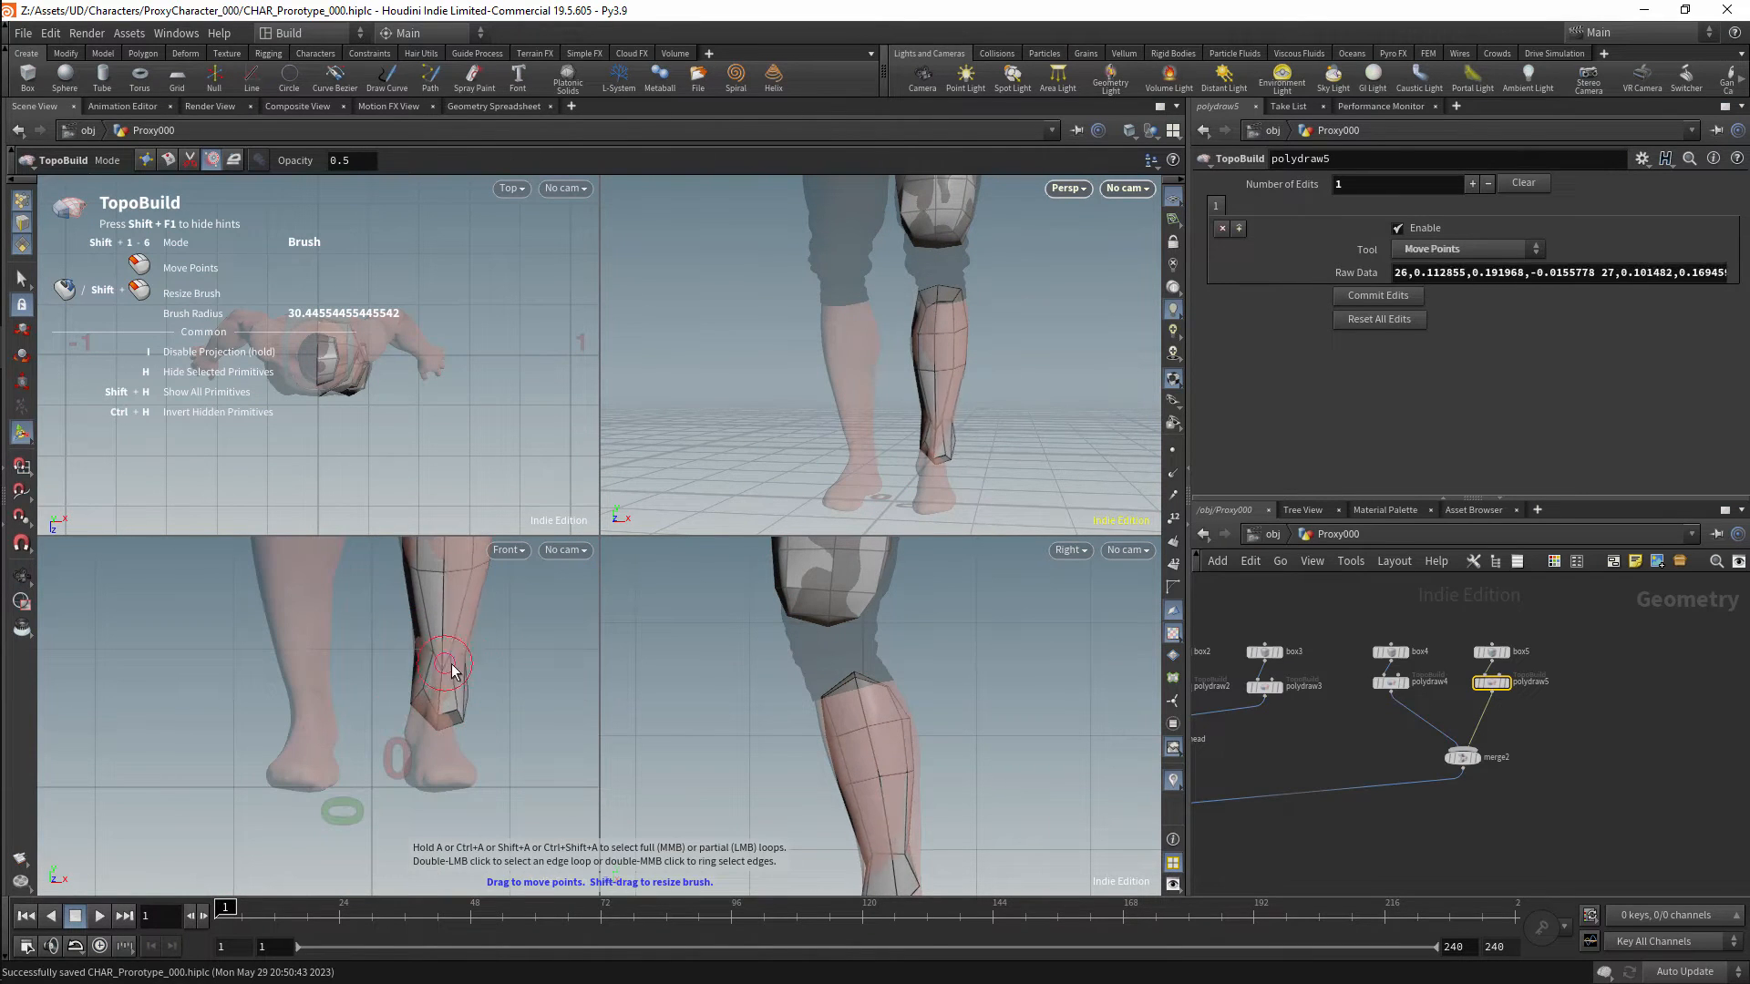
Refine the points at the shin mesh's lower end around the ankle with a smaller brush.
{"action": "left_click_drag", "start_coordinate": [934, 446], "coordinate": [914, 399], "text": "alt"}
{"action": "mouse_move", "coordinate": [914, 400]}
{"action": "left_mouse_down", "text": "alt"}
{"action": "mouse_move", "coordinate": [914, 381]}
{"action": "mouse_move", "coordinate": [948, 458]}
{"action": "left_mouse_up", "text": "alt"}
{"action": "left_click_drag", "start_coordinate": [968, 391], "coordinate": [963, 395]}
{"action": "scroll", "coordinate": [480, 709], "scroll_direction": "up", "scroll_amount": 5}
{"action": "left_click_drag", "start_coordinate": [444, 729], "coordinate": [438, 738]}
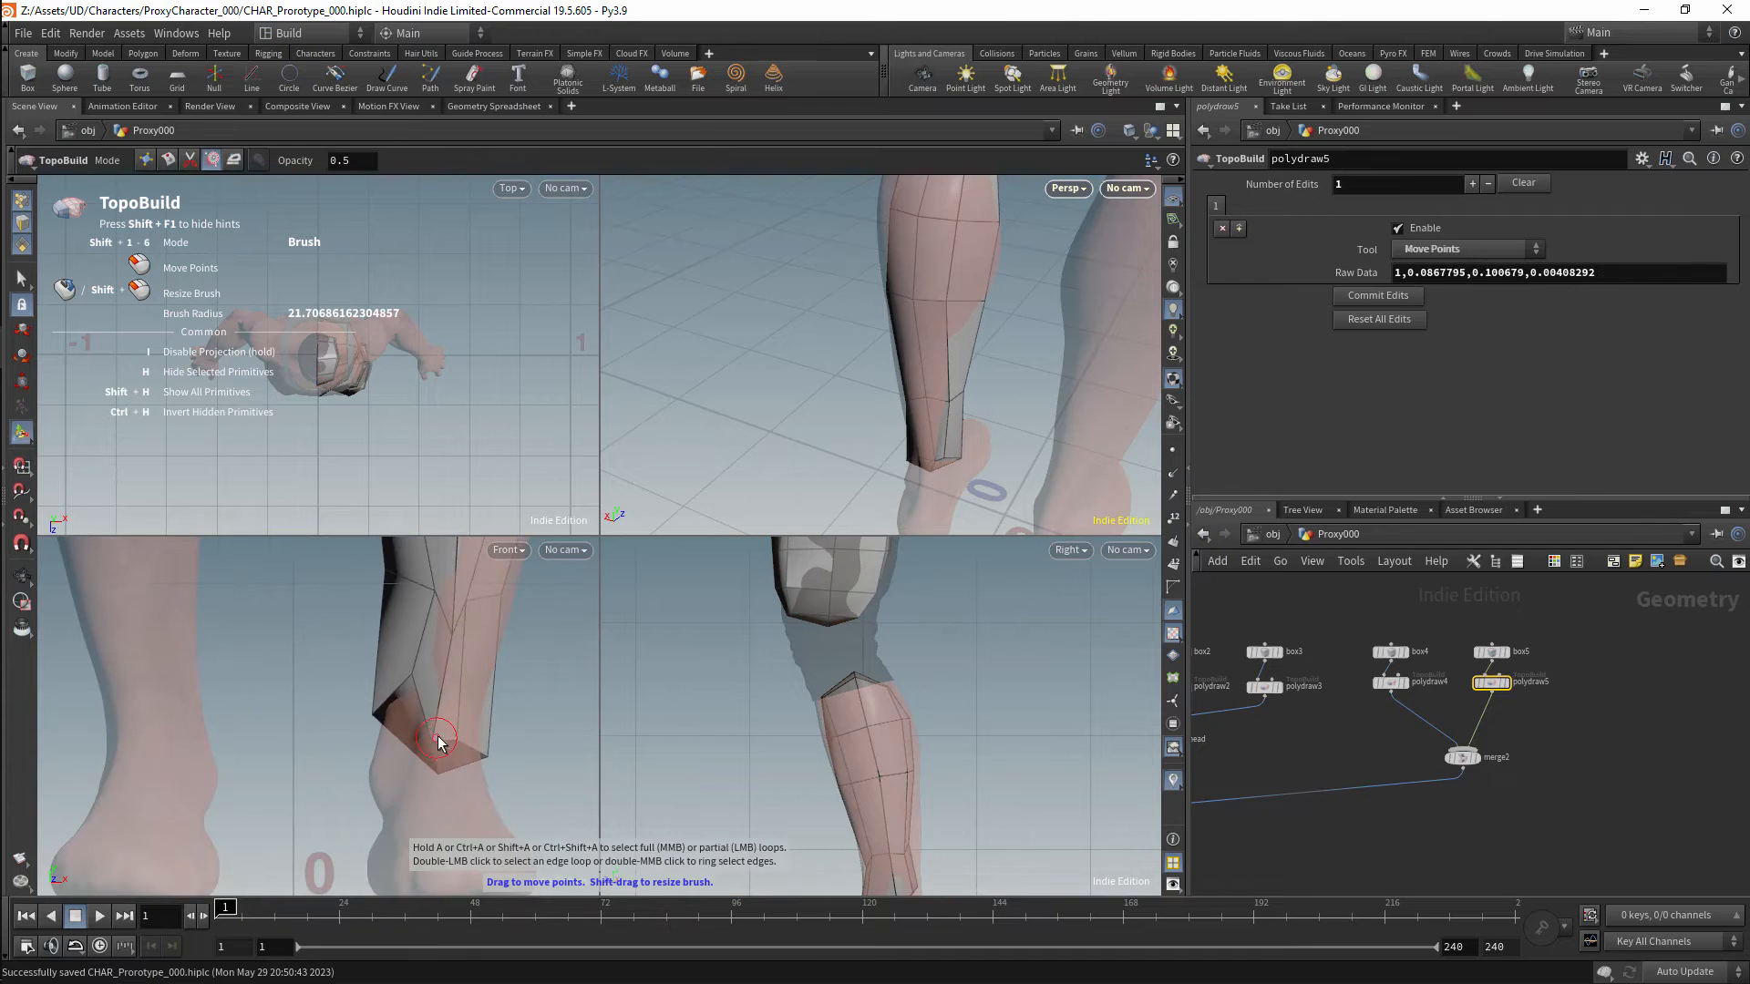
{"action": "scroll", "coordinate": [456, 665], "scroll_direction": "up", "scroll_amount": 3}
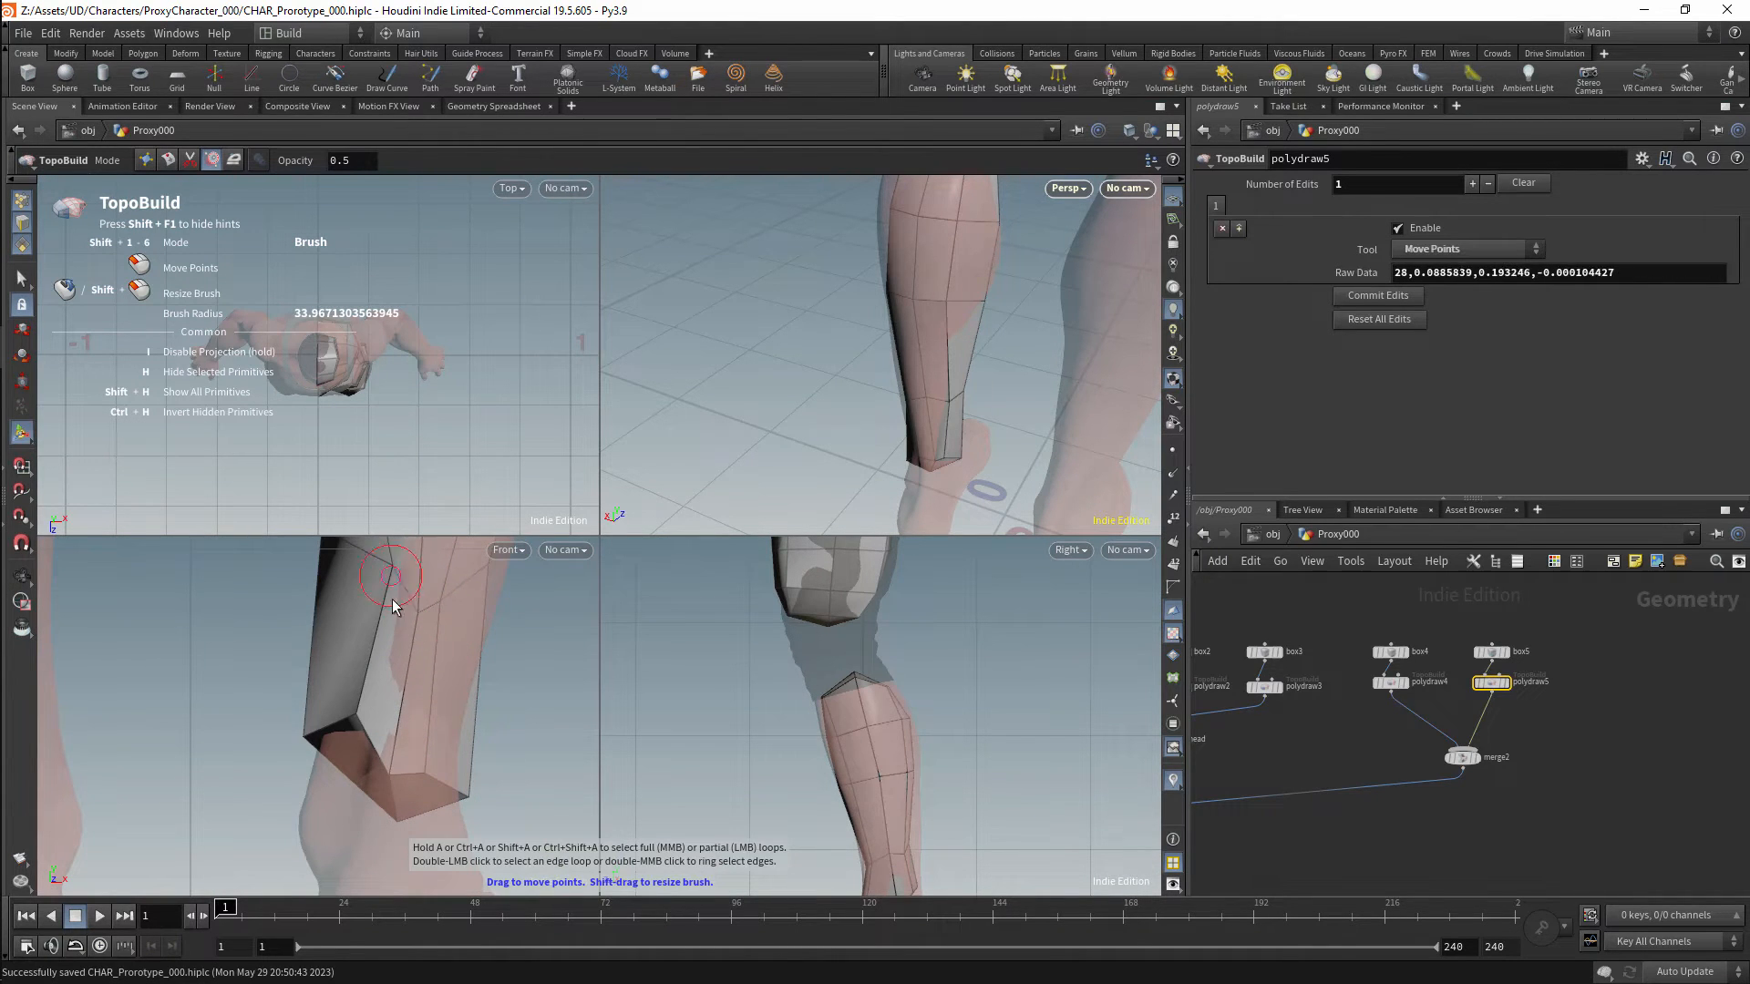
Smooth the shin mesh's ankle end, undo the unwanted stroke, and save the file.
{"action": "key", "text": "shift+5"}
{"action": "mouse_move", "coordinate": [366, 701]}
{"action": "left_mouse_down"}
{"action": "mouse_move", "coordinate": [364, 726]}
{"action": "mouse_move", "coordinate": [360, 670]}
{"action": "left_mouse_up"}
{"action": "key", "text": "ctrl+z"}
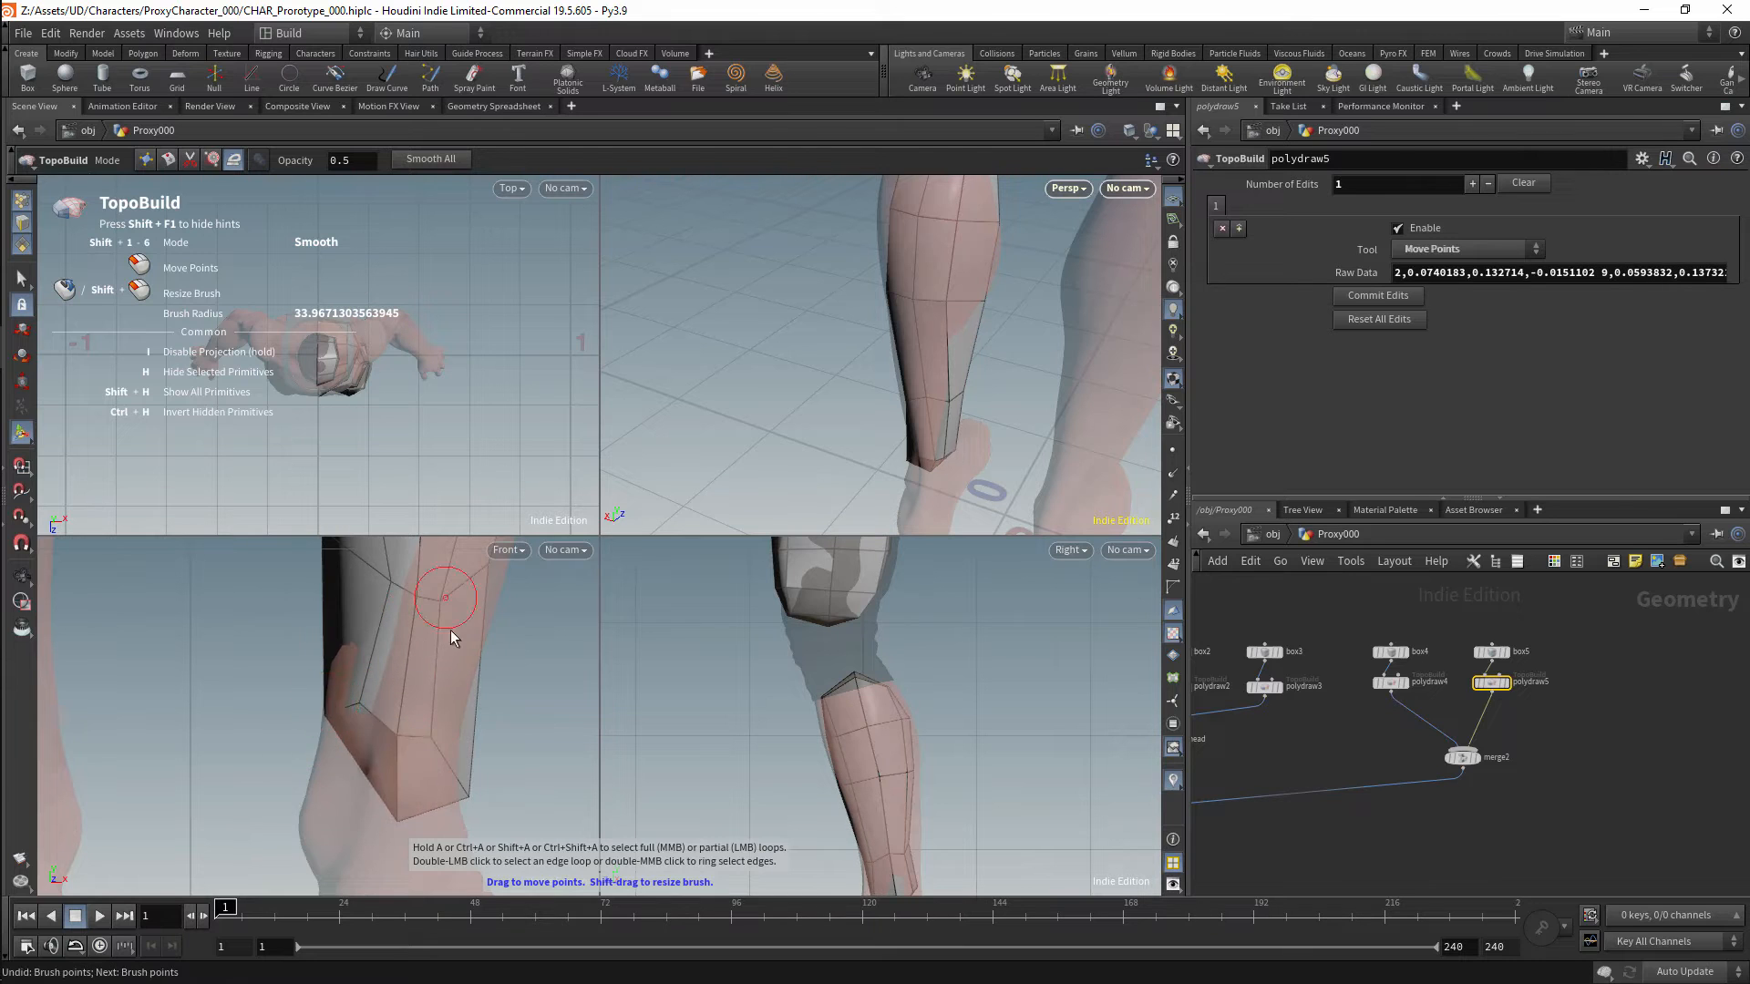
{"action": "scroll", "coordinate": [453, 642], "scroll_direction": "down", "scroll_amount": 7}
{"action": "left_click_drag", "start_coordinate": [993, 376], "coordinate": [914, 367], "text": "alt"}
{"action": "key", "text": "ctrl+s"}
{"action": "middle_click_drag", "start_coordinate": [981, 750], "coordinate": [977, 596], "text": "alt"}
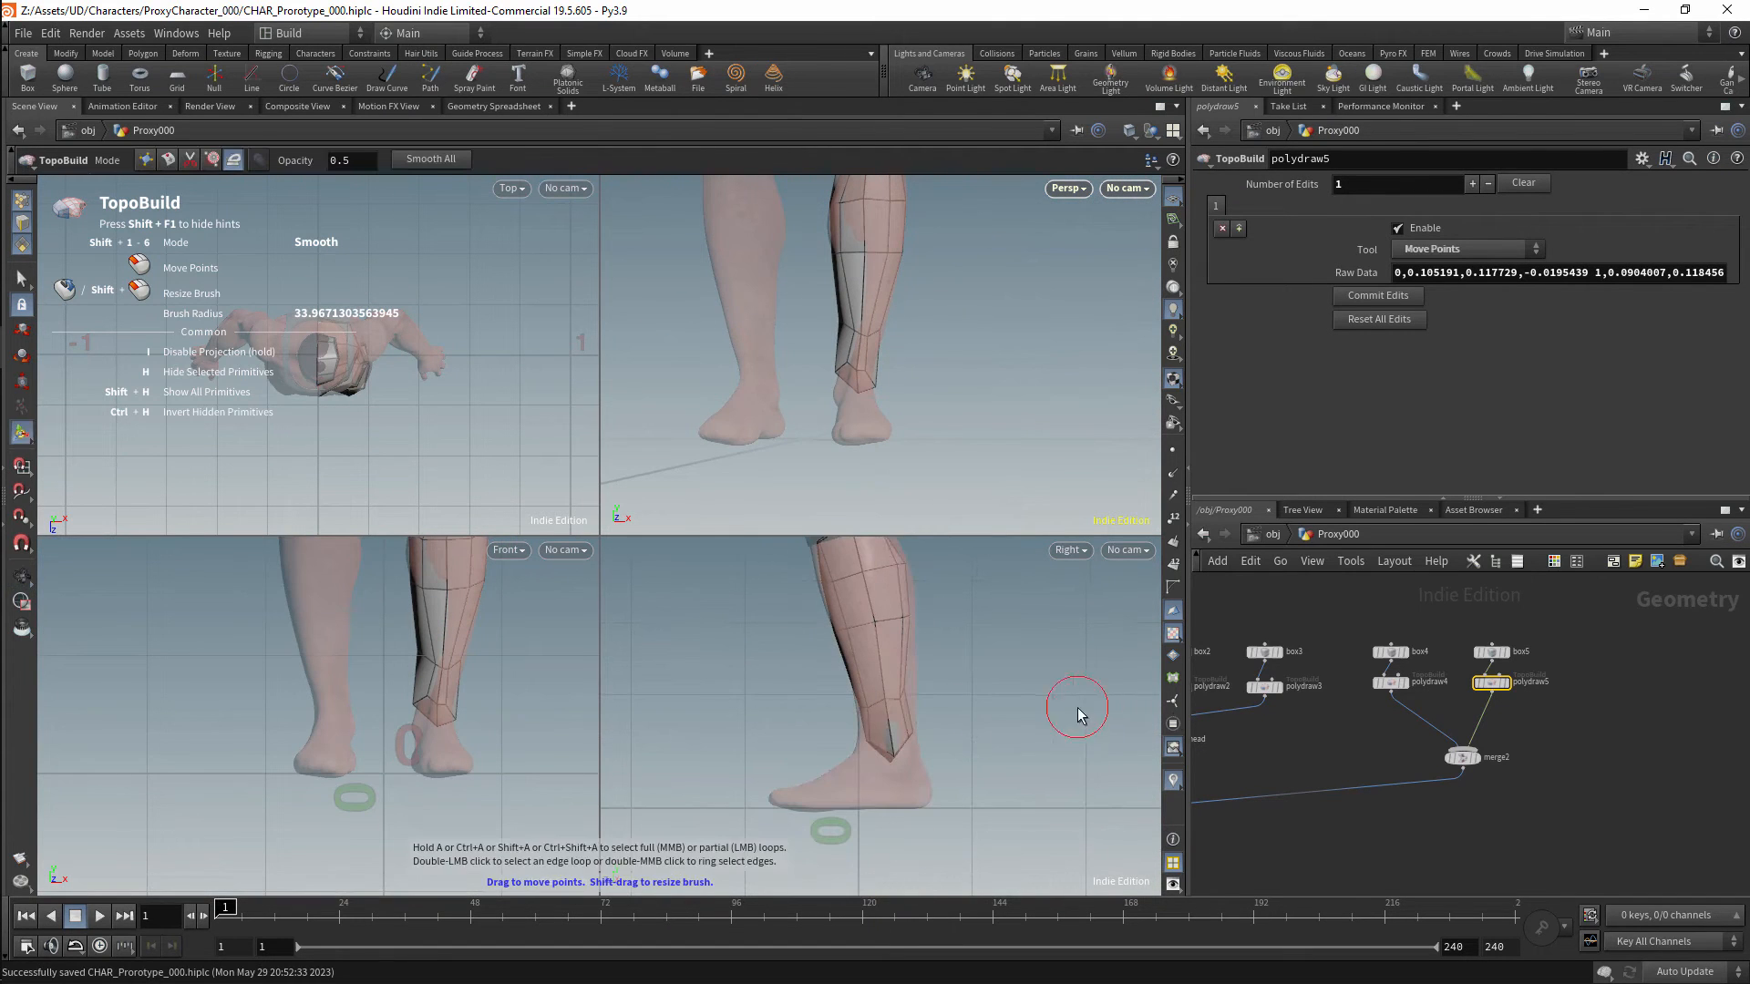
Add a sixth box node, connect it to merge2 alongside the shin and thigh, and save the file.
{"action": "key", "text": "Tab"}
{"action": "type", "text": "box"}
{"action": "key", "text": "Return"}
{"action": "left_click", "coordinate": [1572, 649]}
{"action": "left_click_drag", "start_coordinate": [1572, 664], "coordinate": [1463, 749]}
{"action": "key", "text": "ctrl+s"}
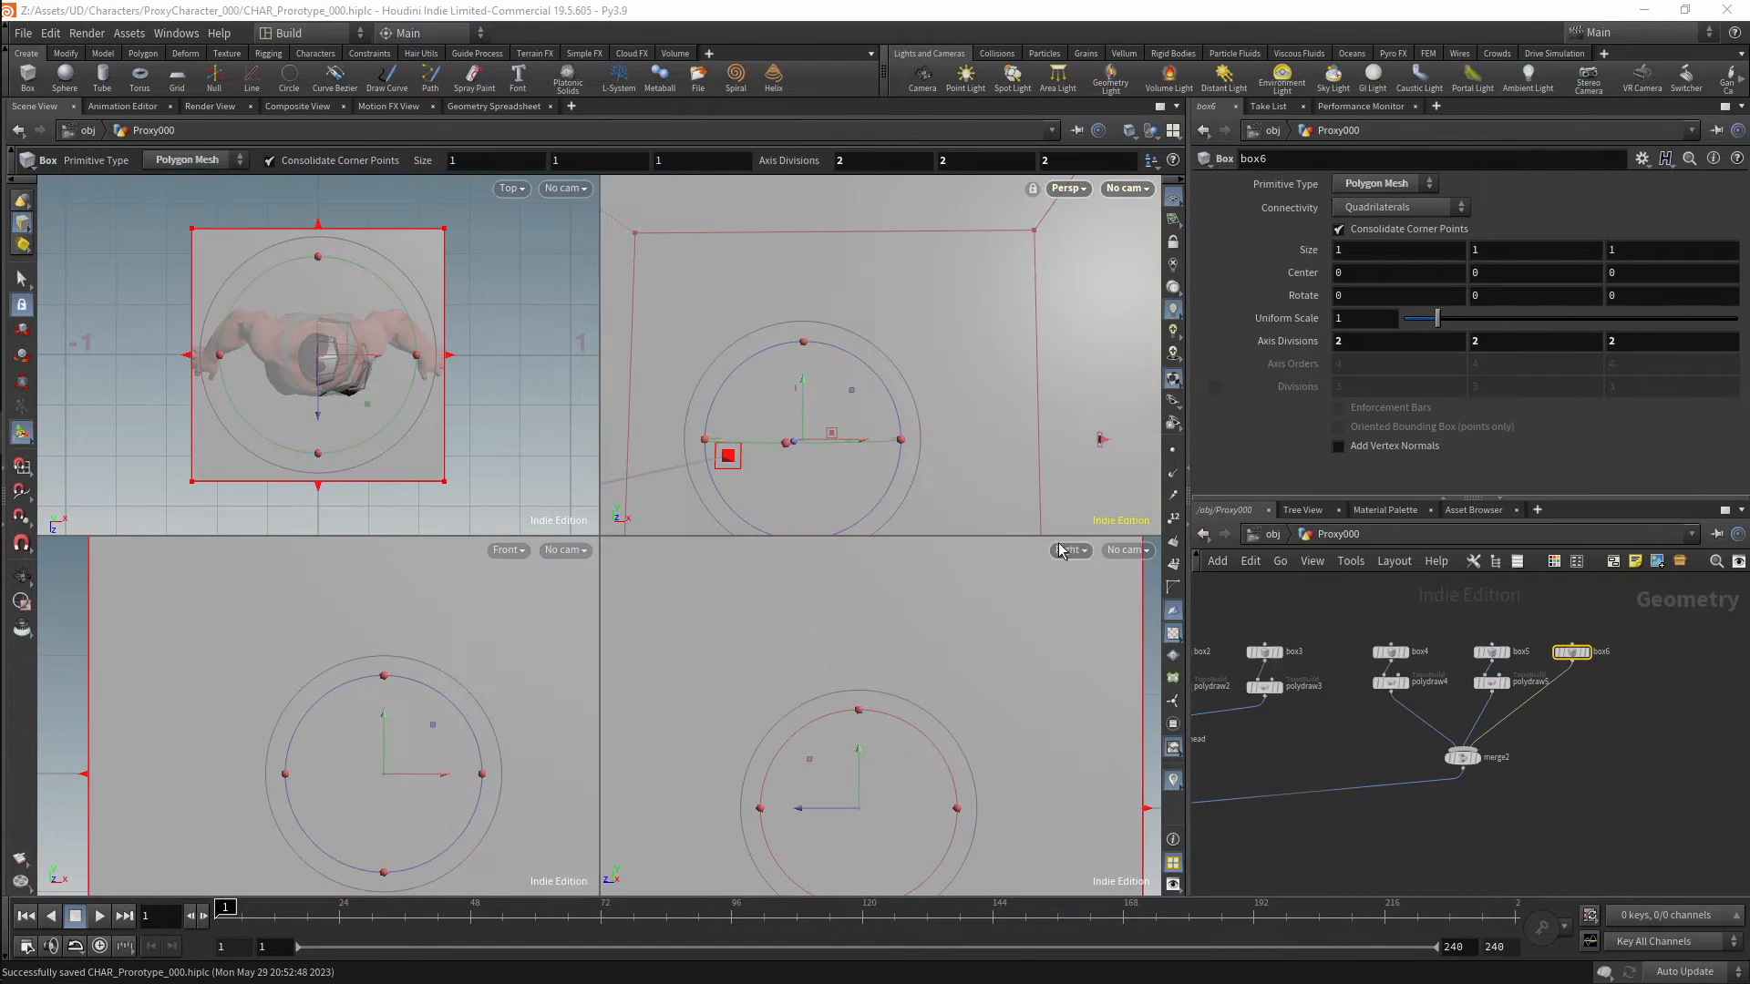
Fit the sixth box around the heel at about 0.103 × 0.099 × 0.099, with 3 axis divisions in each direction.
{"action": "right_click_drag", "start_coordinate": [965, 421], "coordinate": [880, 510], "text": "alt"}
{"action": "key", "text": "Return"}
{"action": "left_click_drag", "start_coordinate": [998, 373], "coordinate": [940, 346]}
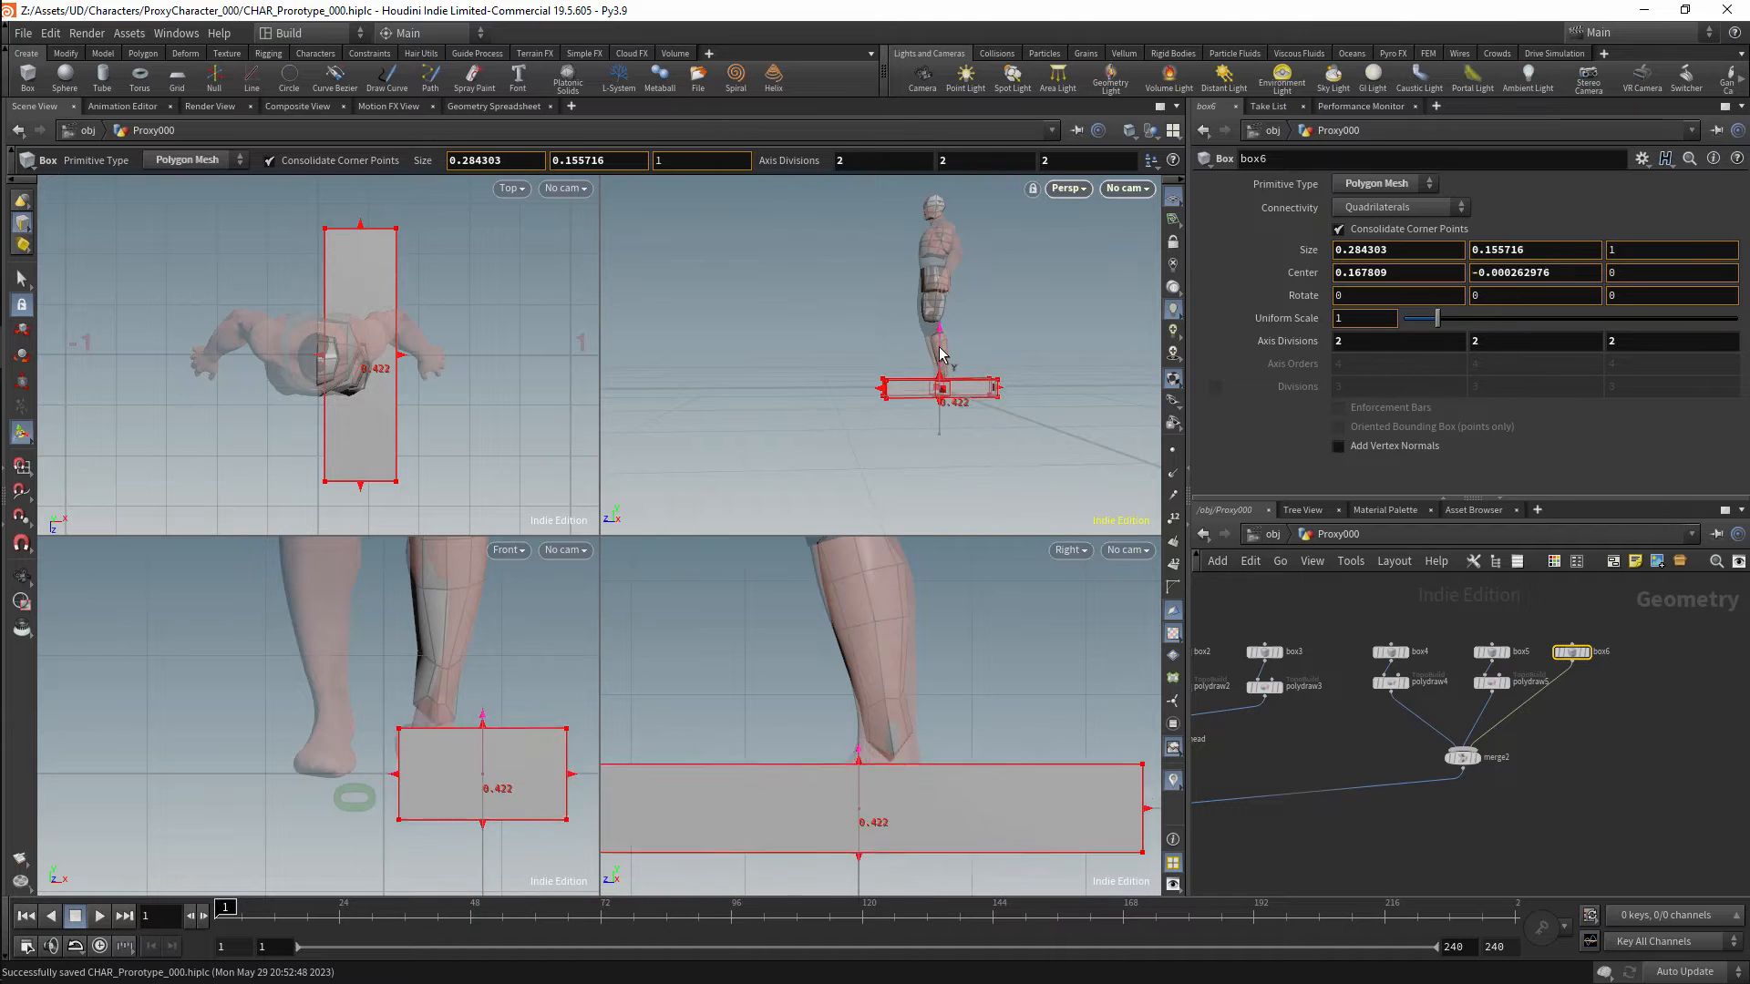
{"action": "left_click_drag", "start_coordinate": [1148, 799], "coordinate": [935, 799]}
{"action": "left_click_drag", "start_coordinate": [753, 843], "coordinate": [755, 818]}
{"action": "middle_click_drag", "start_coordinate": [755, 819], "coordinate": [920, 814]}
{"action": "left_click_drag", "start_coordinate": [742, 782], "coordinate": [1044, 779]}
{"action": "middle_click_drag", "start_coordinate": [1051, 653], "coordinate": [901, 621], "text": "alt"}
{"action": "right_click_drag", "start_coordinate": [900, 621], "coordinate": [857, 729], "text": "alt"}
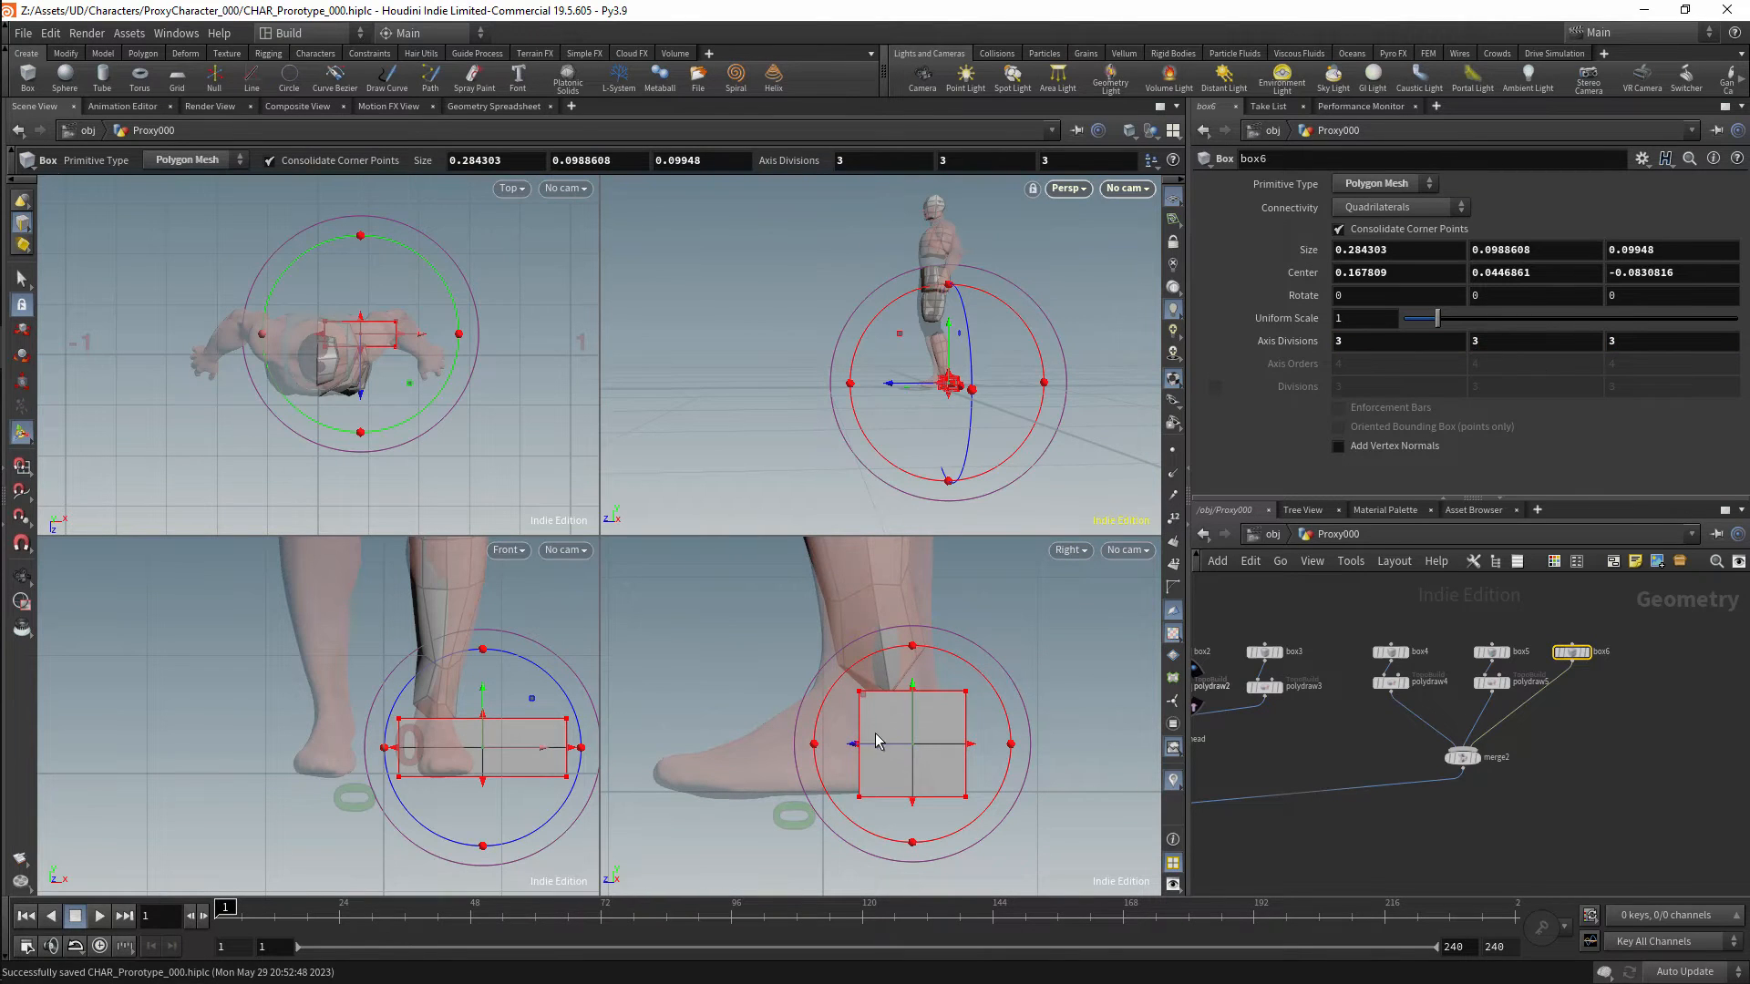
{"action": "left_click_drag", "start_coordinate": [567, 748], "coordinate": [460, 748]}
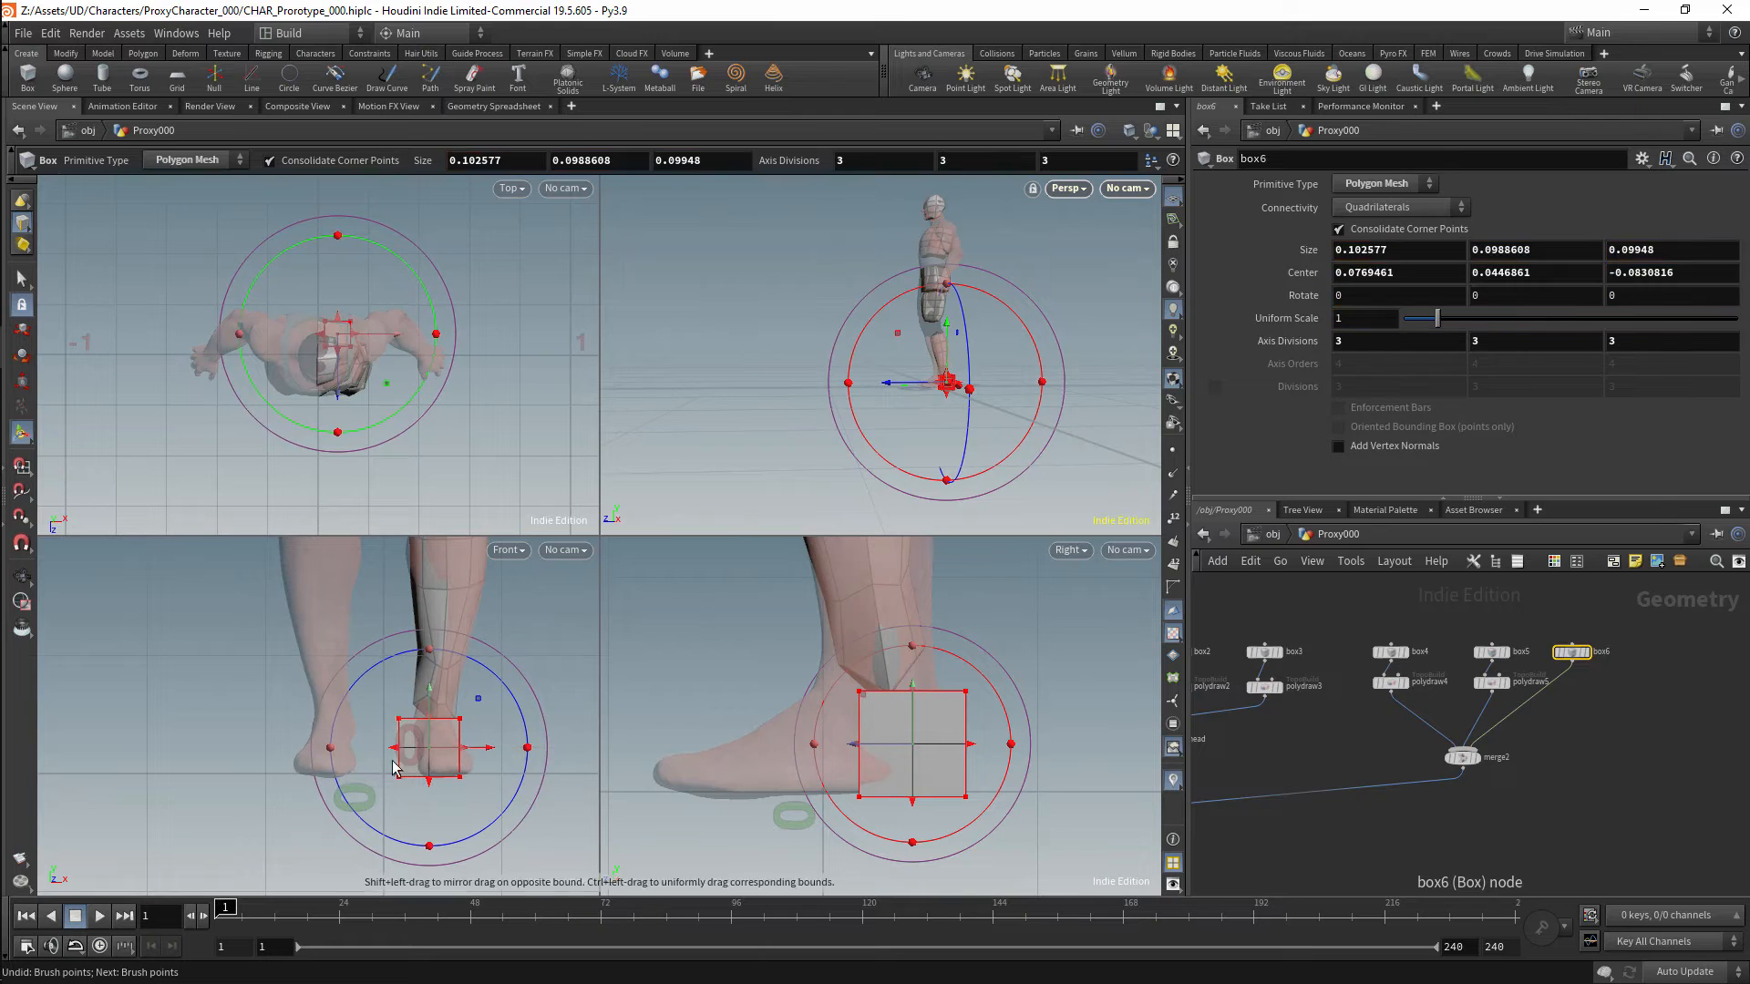
Add a PolyDraw node below the heel box and brush its points to the heel's side outline.
{"action": "key", "text": "Tab"}
{"action": "type", "text": "topobuild"}
{"action": "key", "text": "Return"}
{"action": "left_click", "coordinate": [1579, 689]}
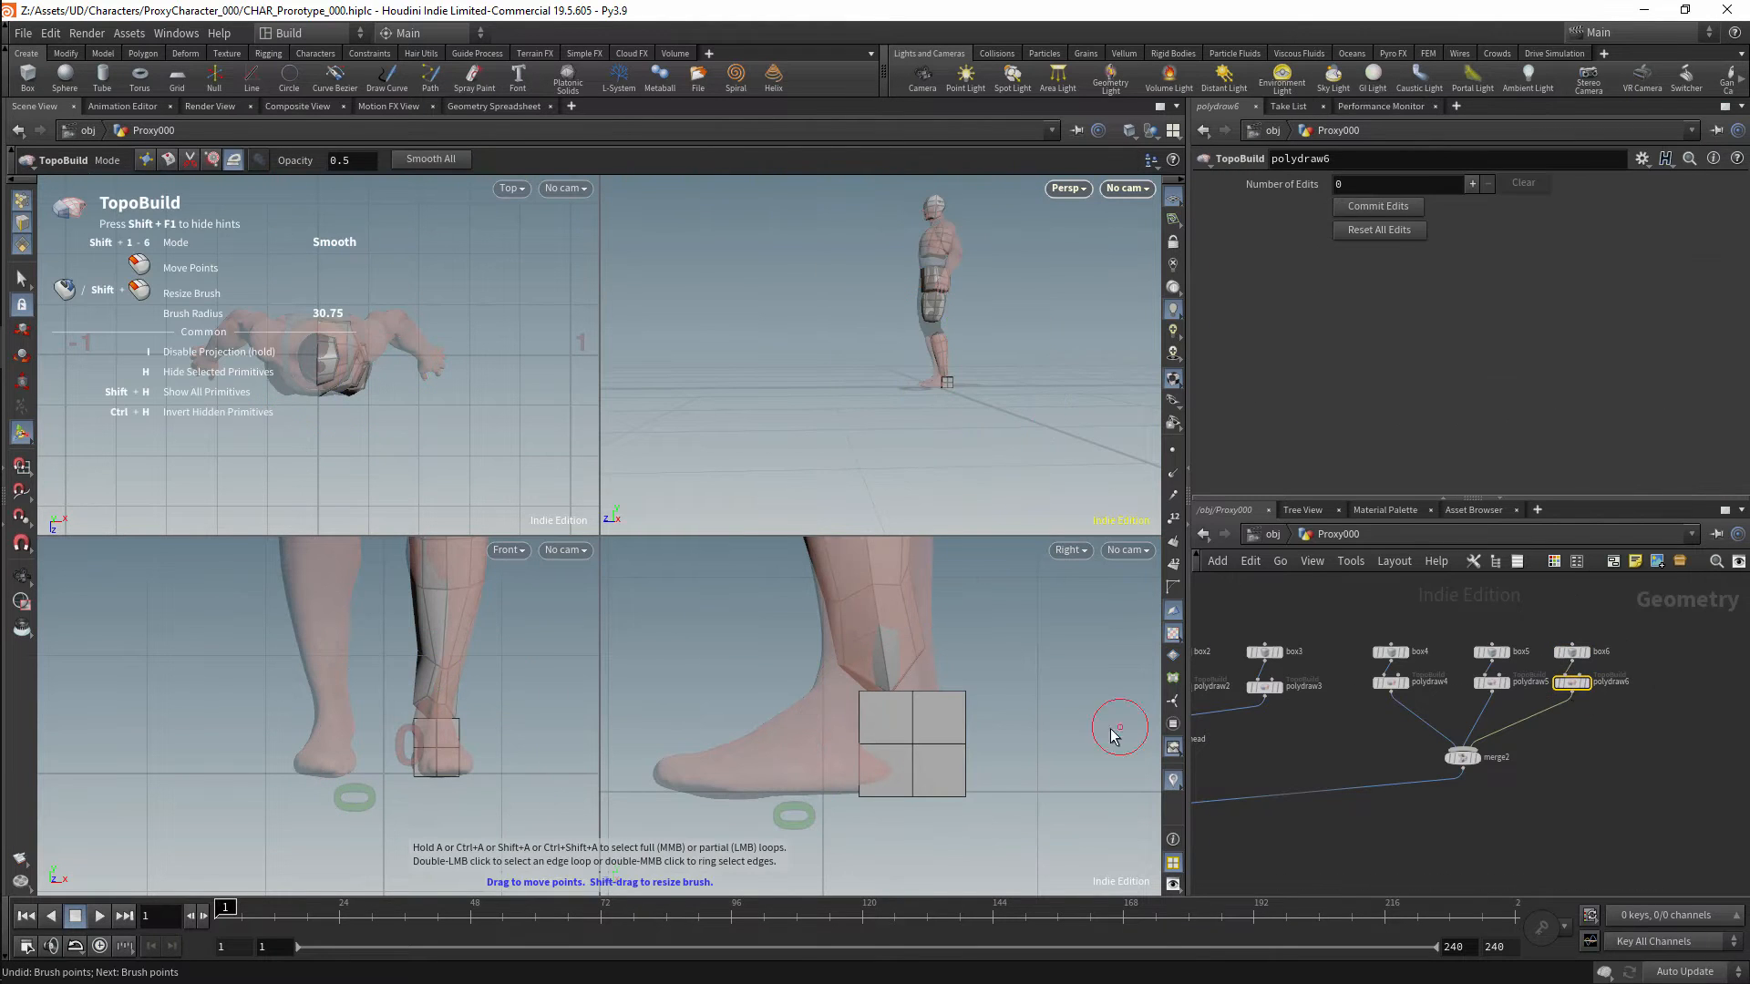
{"action": "left_click_drag", "start_coordinate": [964, 795], "coordinate": [944, 802]}
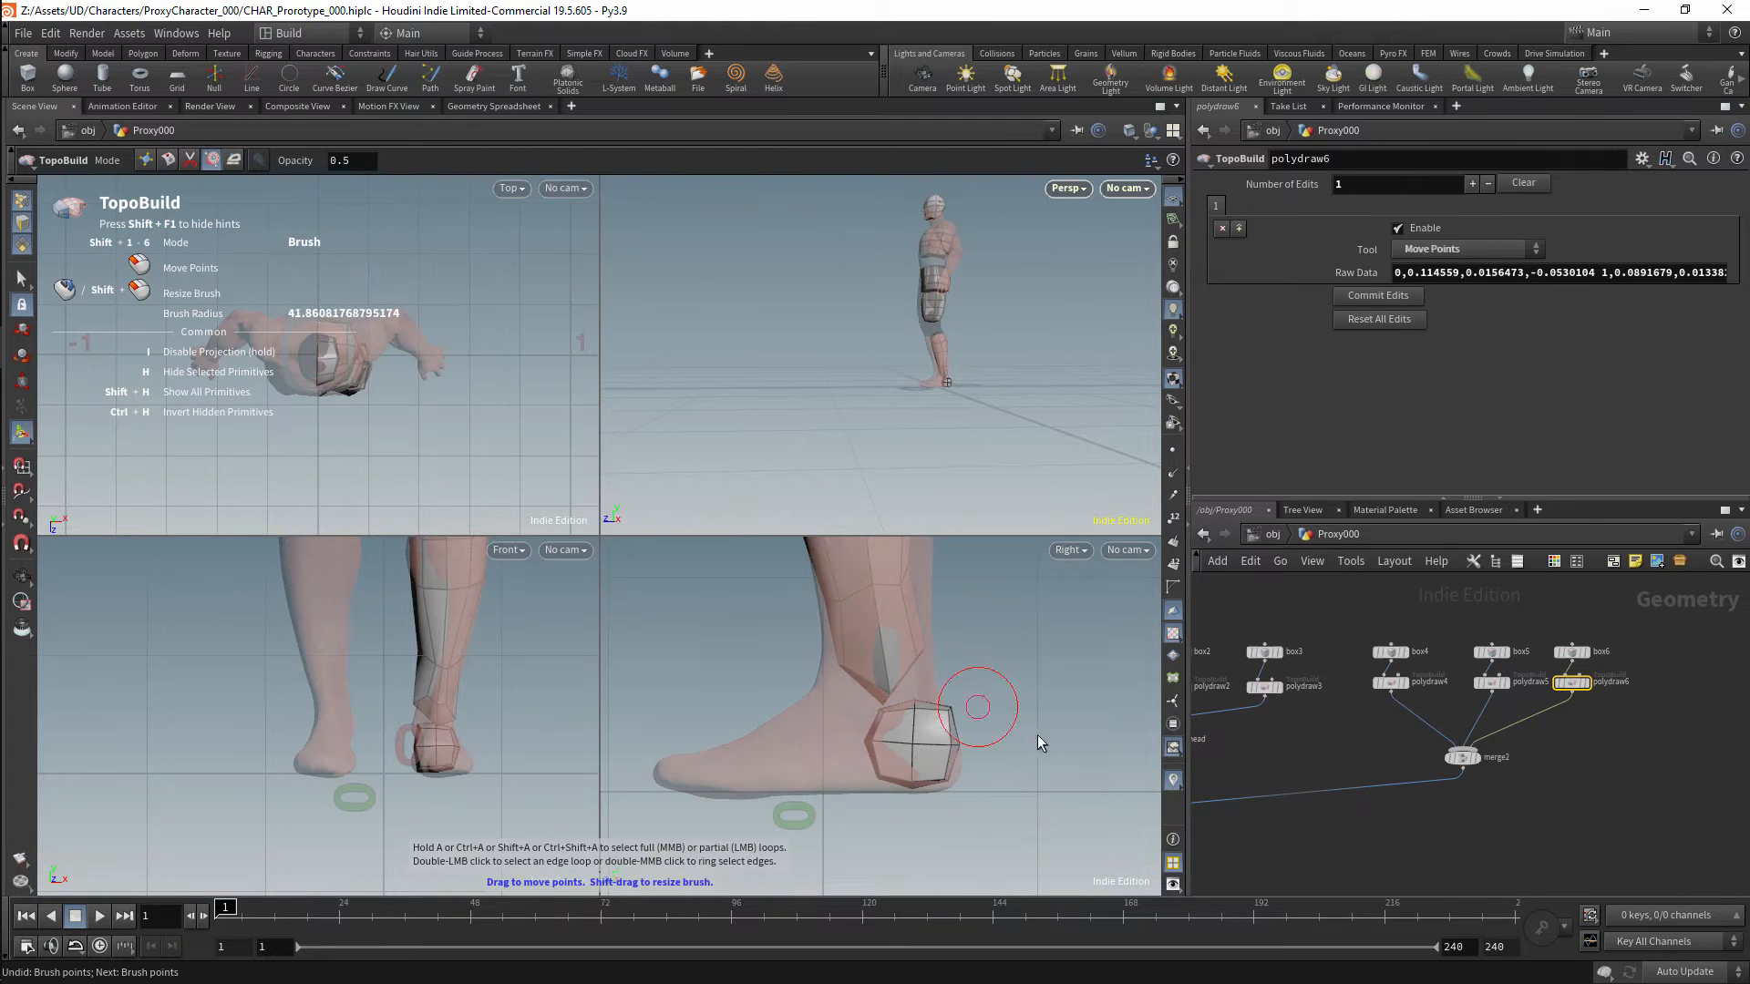
{"action": "left_click_drag", "start_coordinate": [898, 752], "coordinate": [953, 715]}
Duplicate the heel box into the leg merge and fit the copy over the front of the foot, about 0.077 × 0.067 × 0.186.
{"action": "left_click_drag", "start_coordinate": [1572, 653], "coordinate": [1656, 653], "text": "alt"}
{"action": "left_click_drag", "start_coordinate": [1656, 663], "coordinate": [1463, 749]}
{"action": "left_click_drag", "start_coordinate": [915, 746], "coordinate": [654, 744]}
{"action": "left_click_drag", "start_coordinate": [755, 694], "coordinate": [754, 728]}
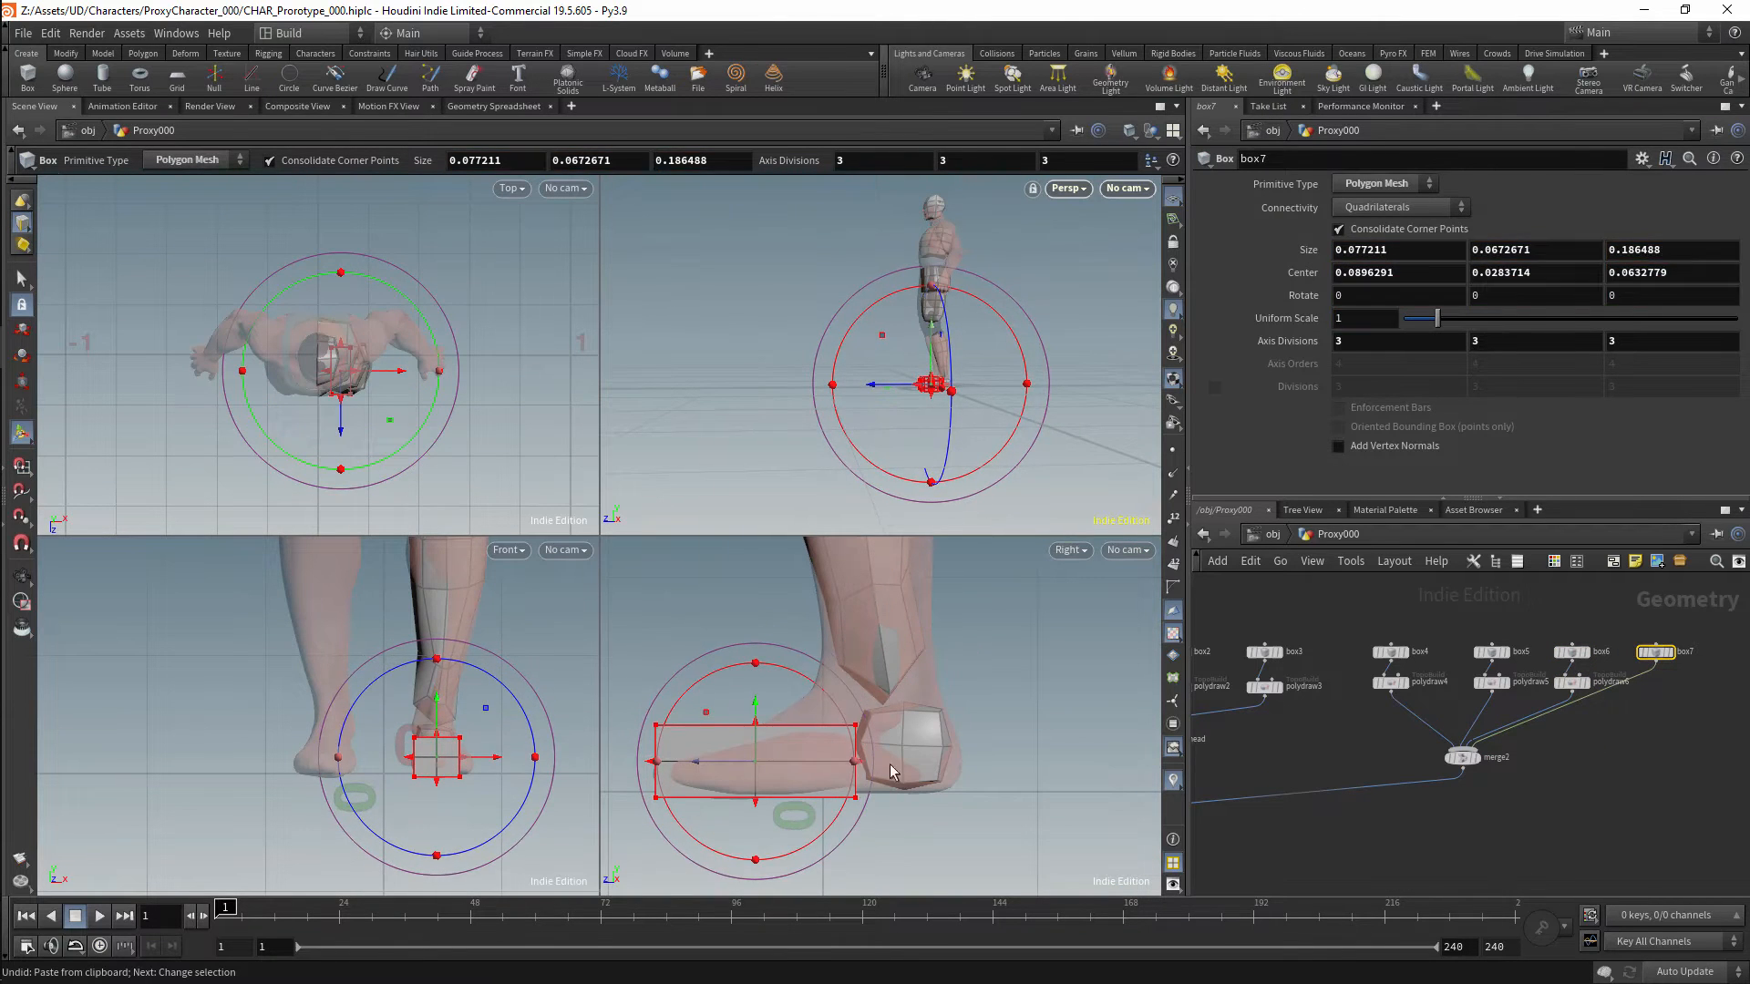
Add a PolyDraw node to the front foot box and brush it to the foot's side outline with a radius of about 64.9.
{"action": "key", "text": "Tab"}
{"action": "type", "text": "polyd"}
{"action": "key", "text": "Return"}
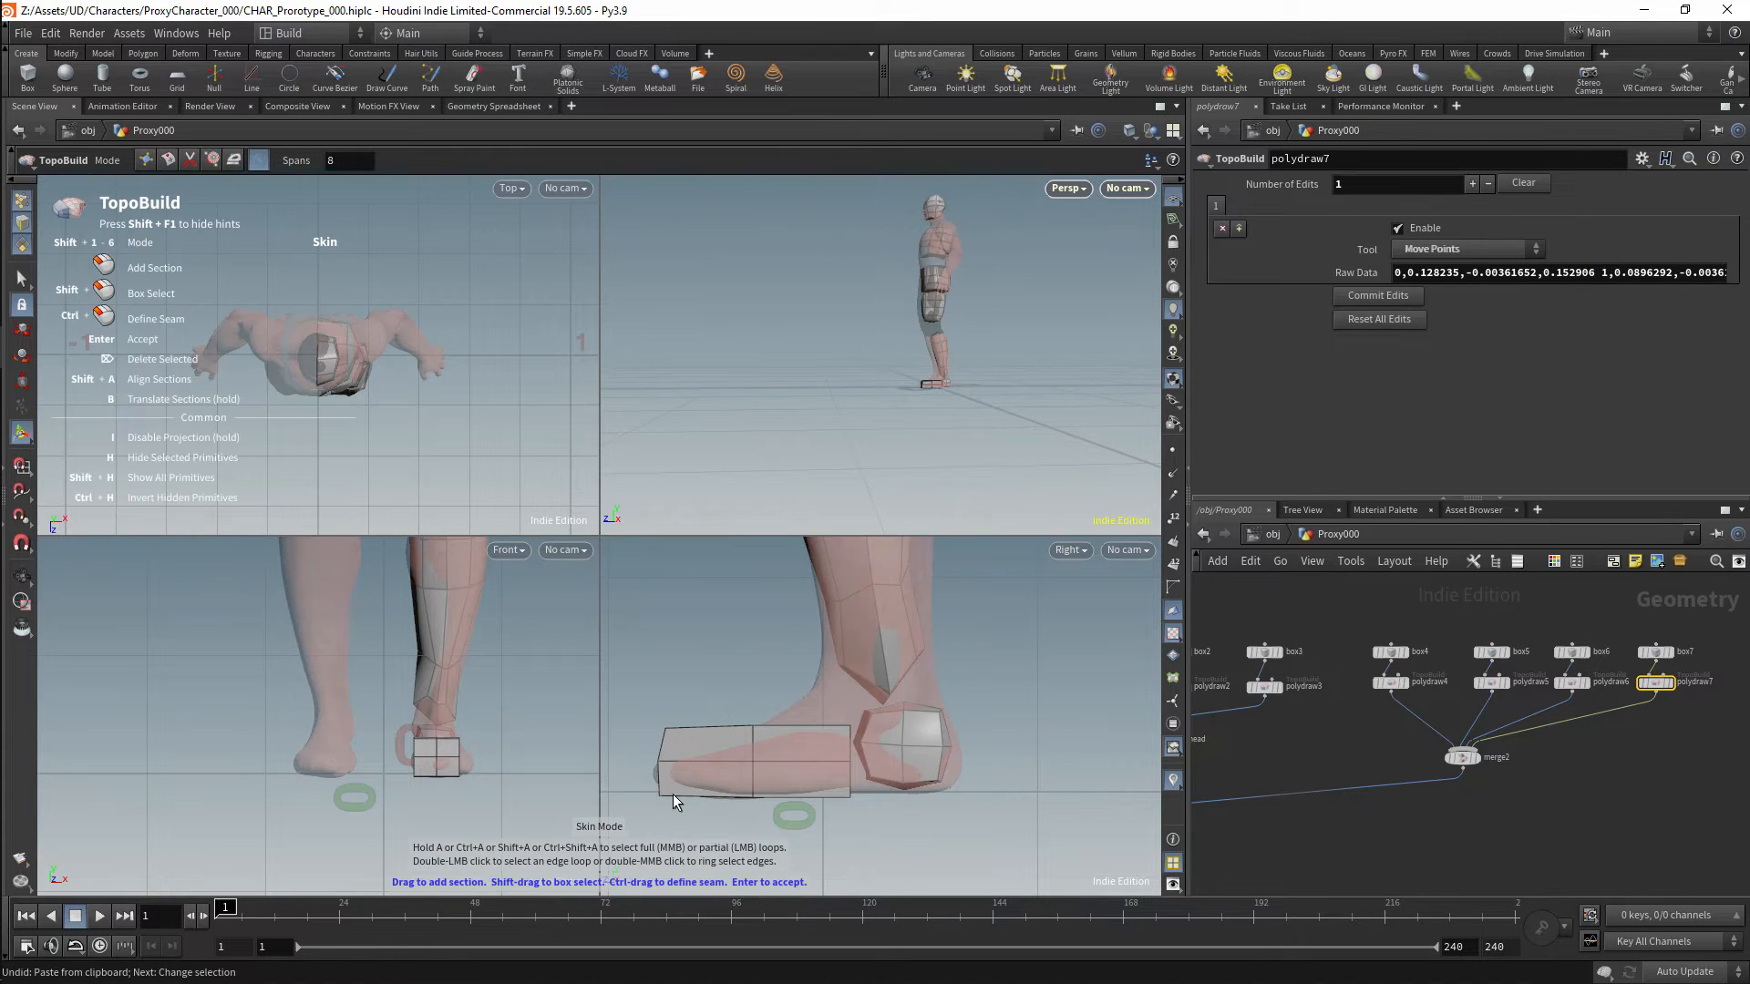
{"action": "key", "text": "shift+5"}
{"action": "mouse_move", "coordinate": [666, 780]}
{"action": "left_mouse_down"}
{"action": "mouse_move", "coordinate": [673, 734]}
{"action": "mouse_move", "coordinate": [676, 781]}
{"action": "mouse_move", "coordinate": [692, 741]}
{"action": "left_mouse_up"}
{"action": "scroll", "coordinate": [658, 773], "scroll_direction": "up", "scroll_amount": 5}
{"action": "left_click_drag", "start_coordinate": [824, 727], "coordinate": [829, 719]}
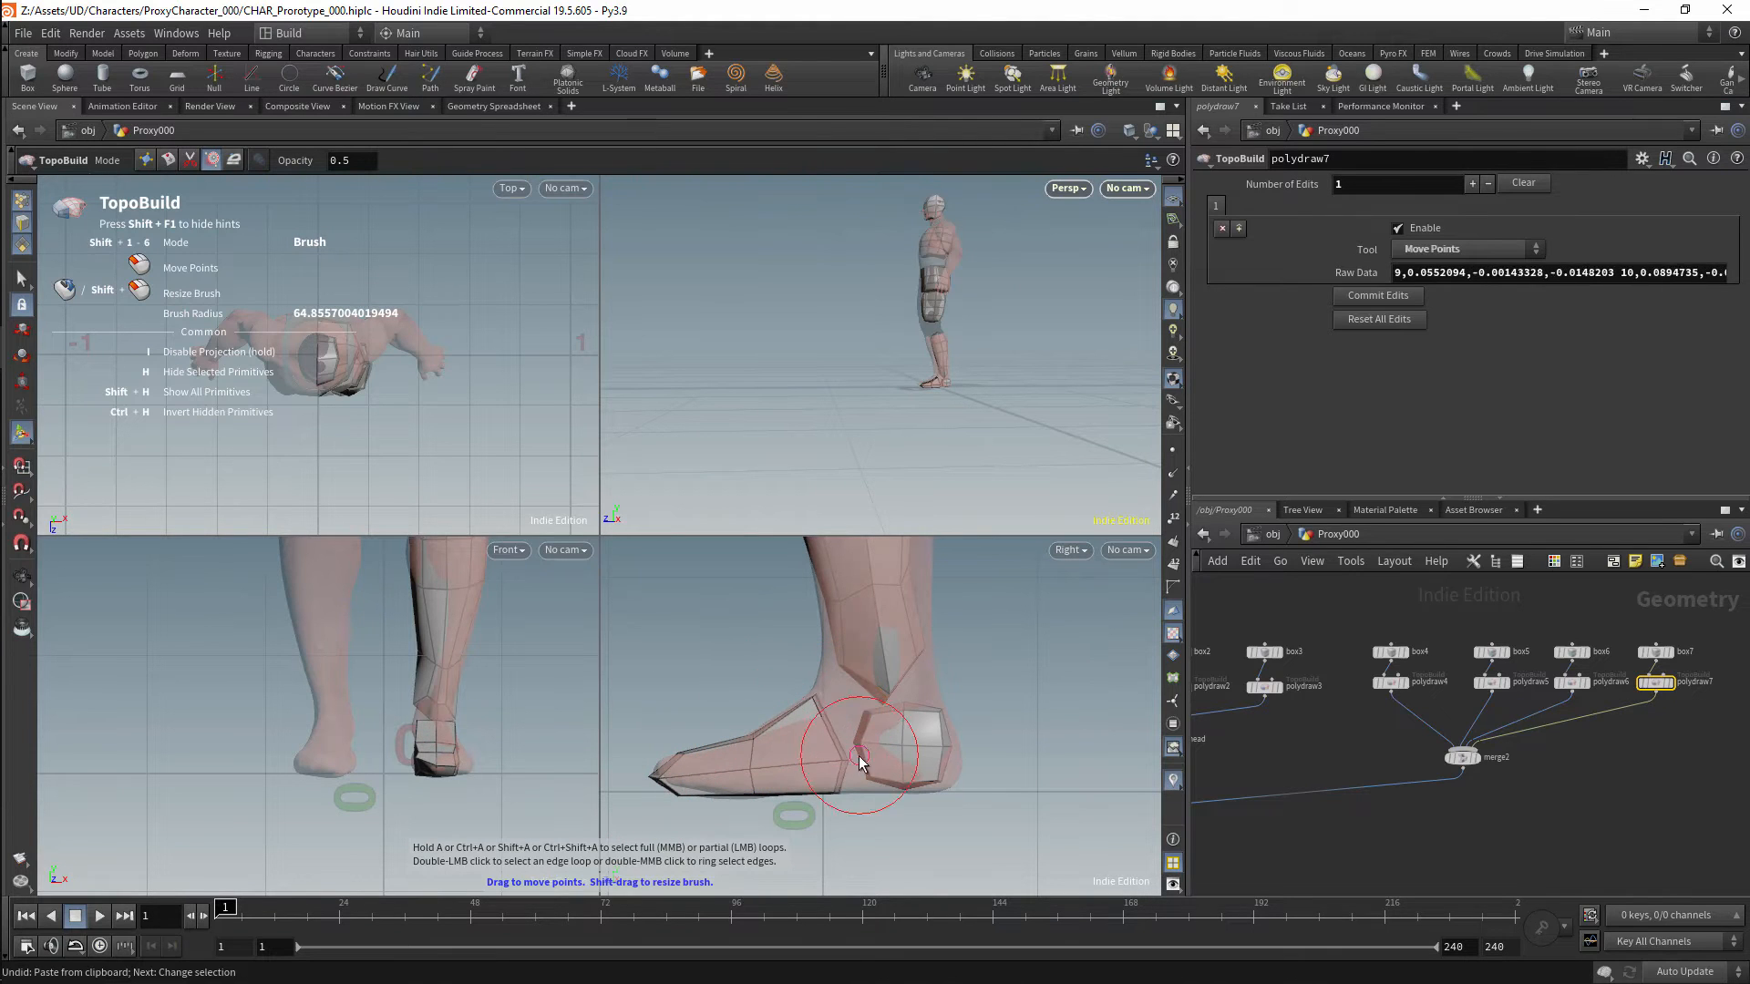
Split the front foot mesh with an extra edge loop and adjust its upper points to the instep.
{"action": "key", "text": "shift+3"}
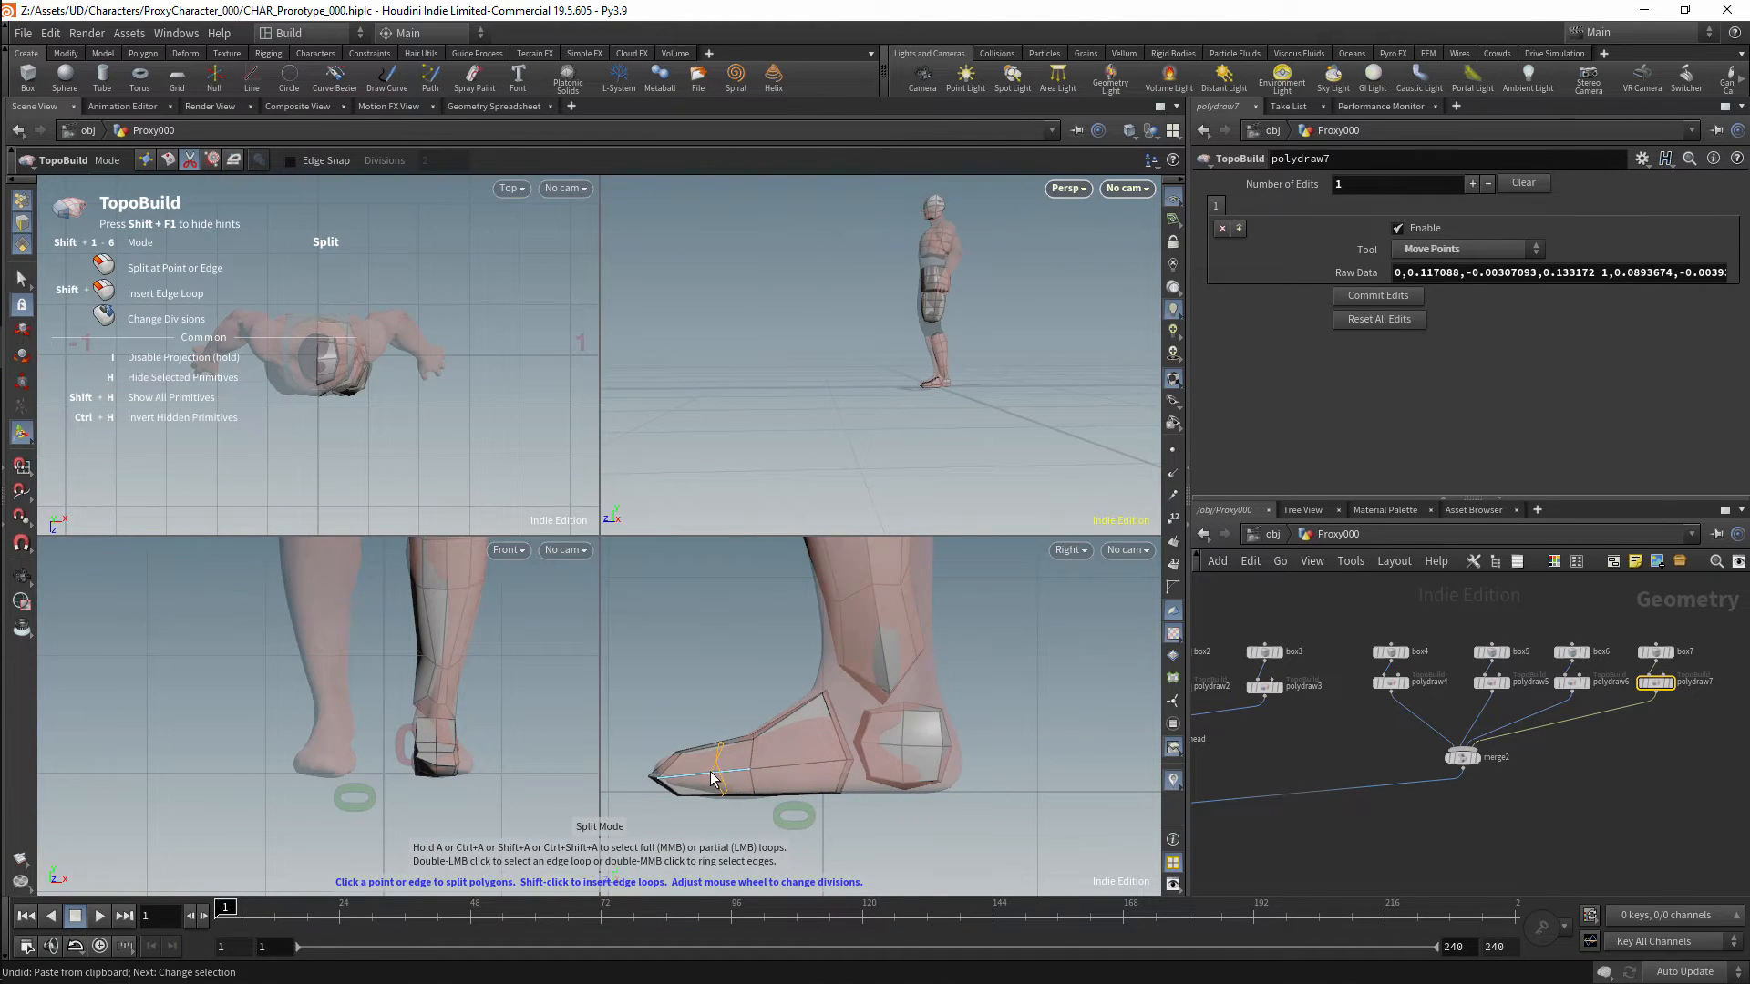
{"action": "key", "text": "shift+5"}
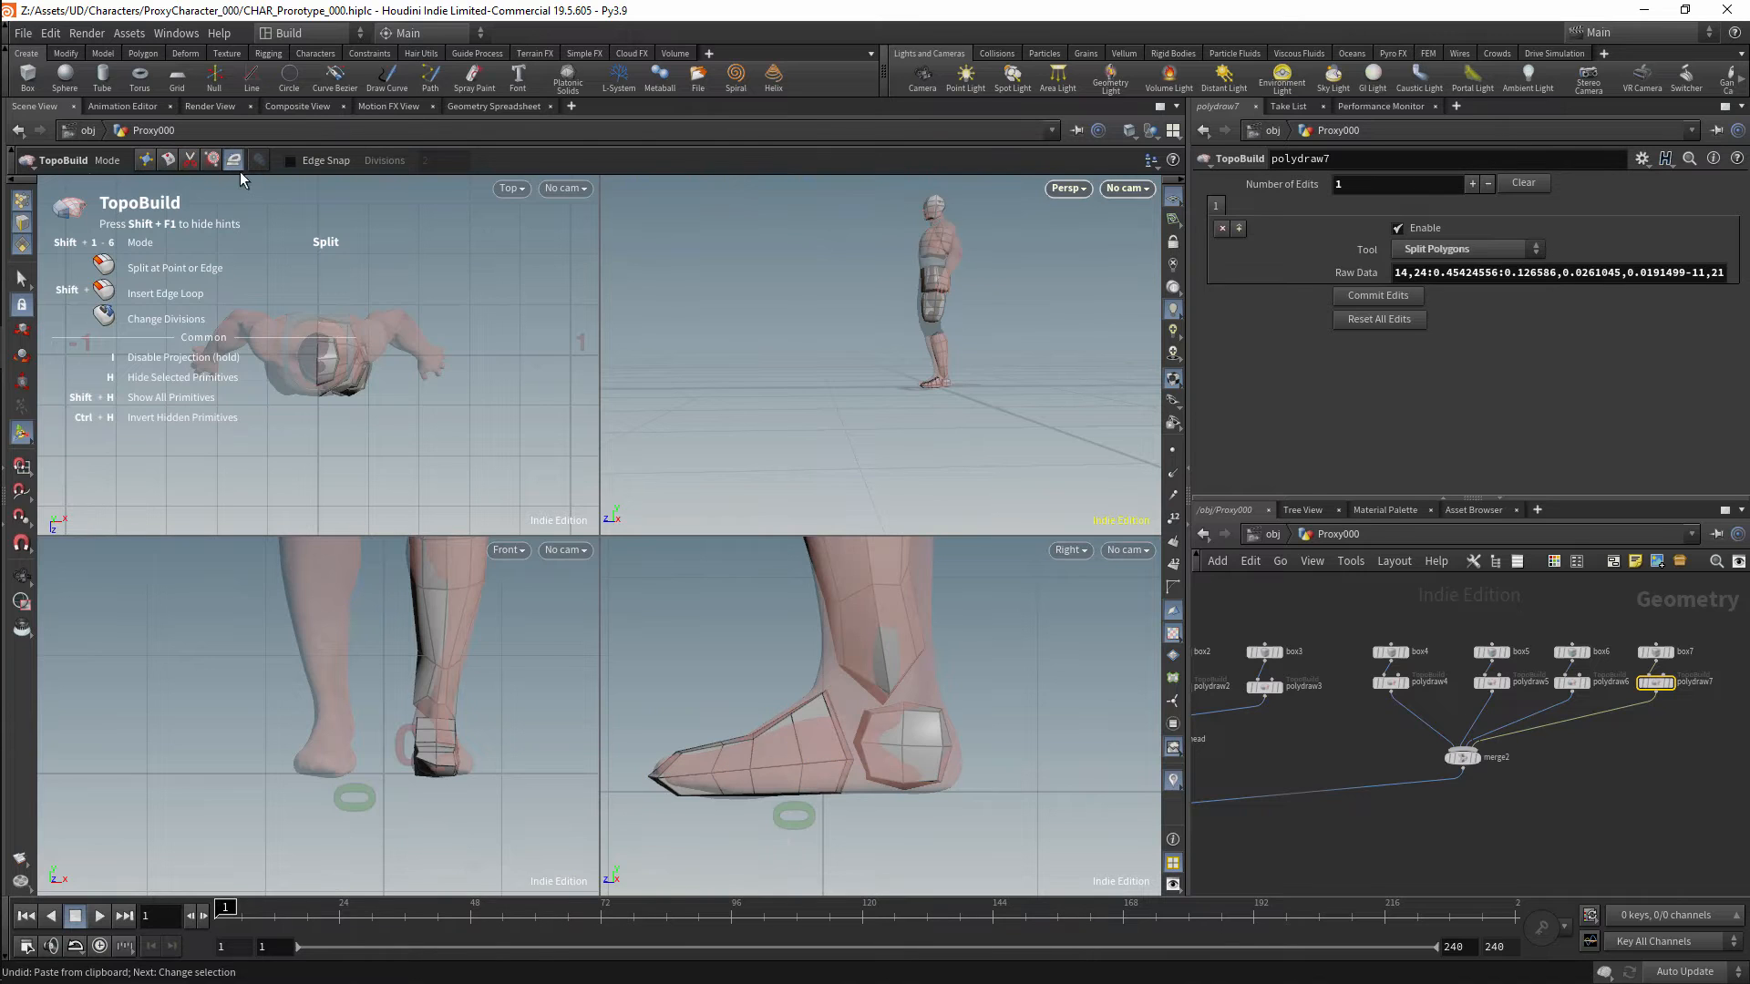
{"action": "left_click_drag", "start_coordinate": [802, 715], "coordinate": [791, 710]}
{"action": "key", "text": "shift+4"}
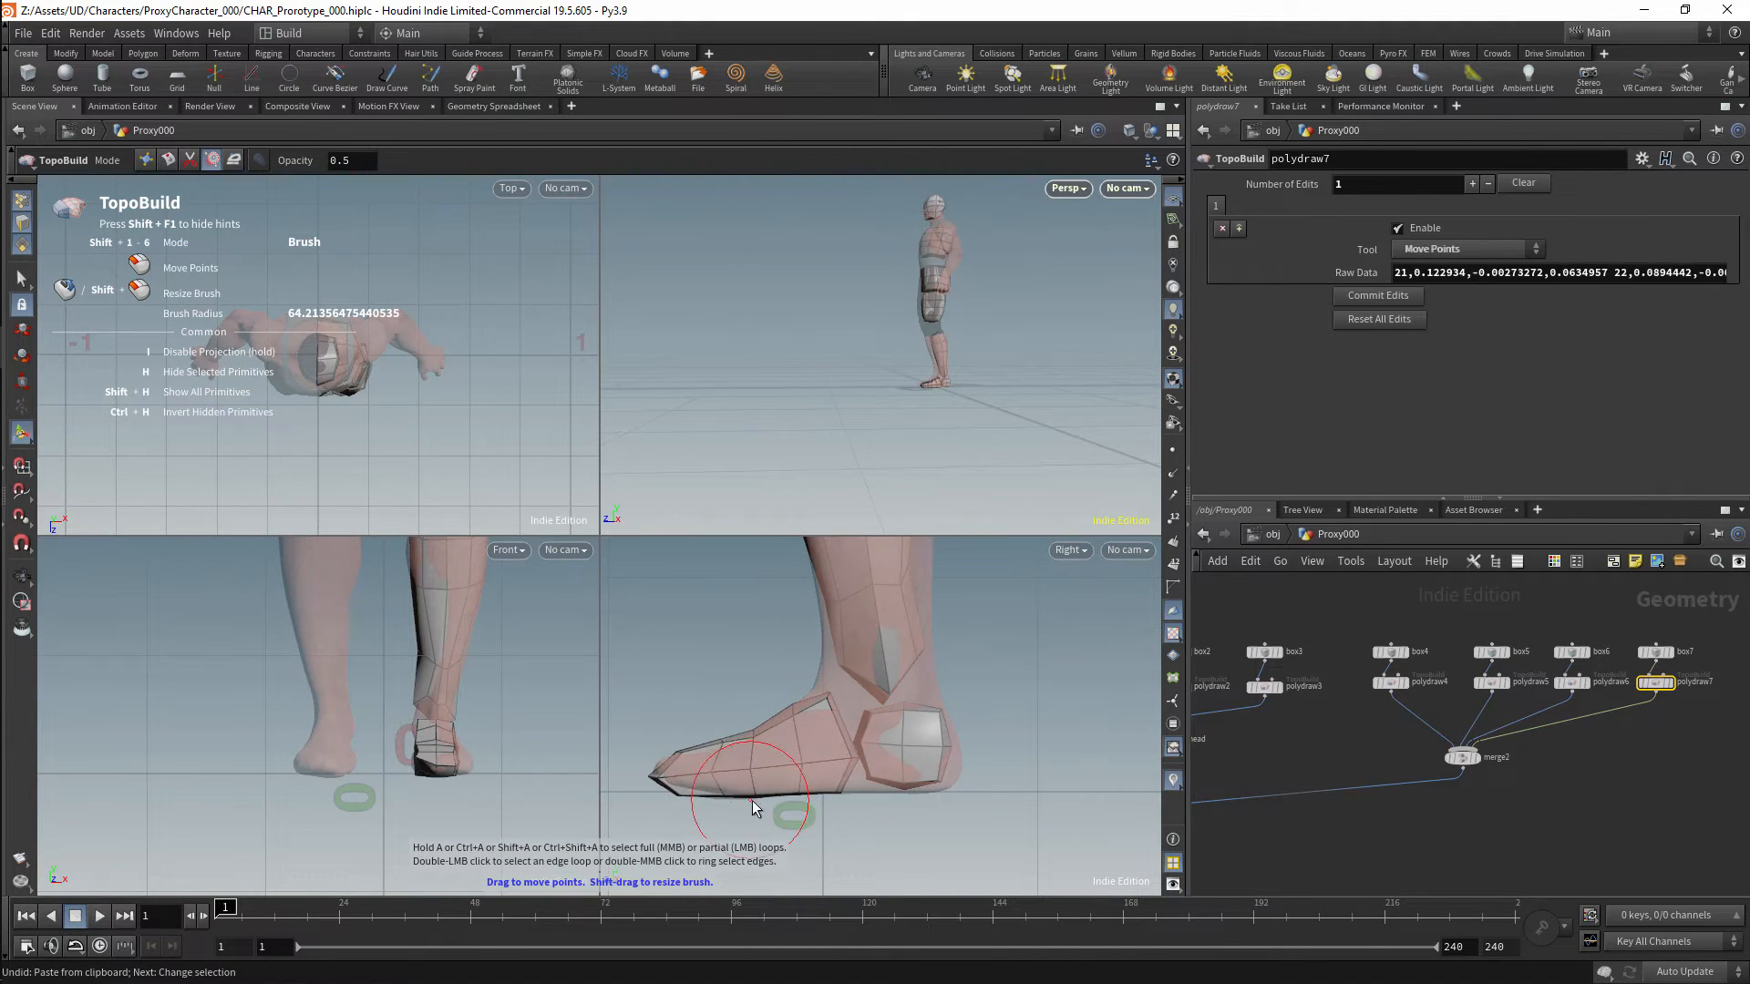
Widen the toe end of the foot mesh to the reference foot's front outline with a brush radius of about 64.2.
{"action": "left_click_drag", "start_coordinate": [802, 415], "coordinate": [996, 371], "text": "alt"}
{"action": "right_click_drag", "start_coordinate": [522, 771], "coordinate": [461, 742], "text": "alt"}
{"action": "middle_click_drag", "start_coordinate": [462, 742], "coordinate": [538, 774], "text": "alt"}
{"action": "left_click_drag", "start_coordinate": [430, 782], "coordinate": [501, 824]}
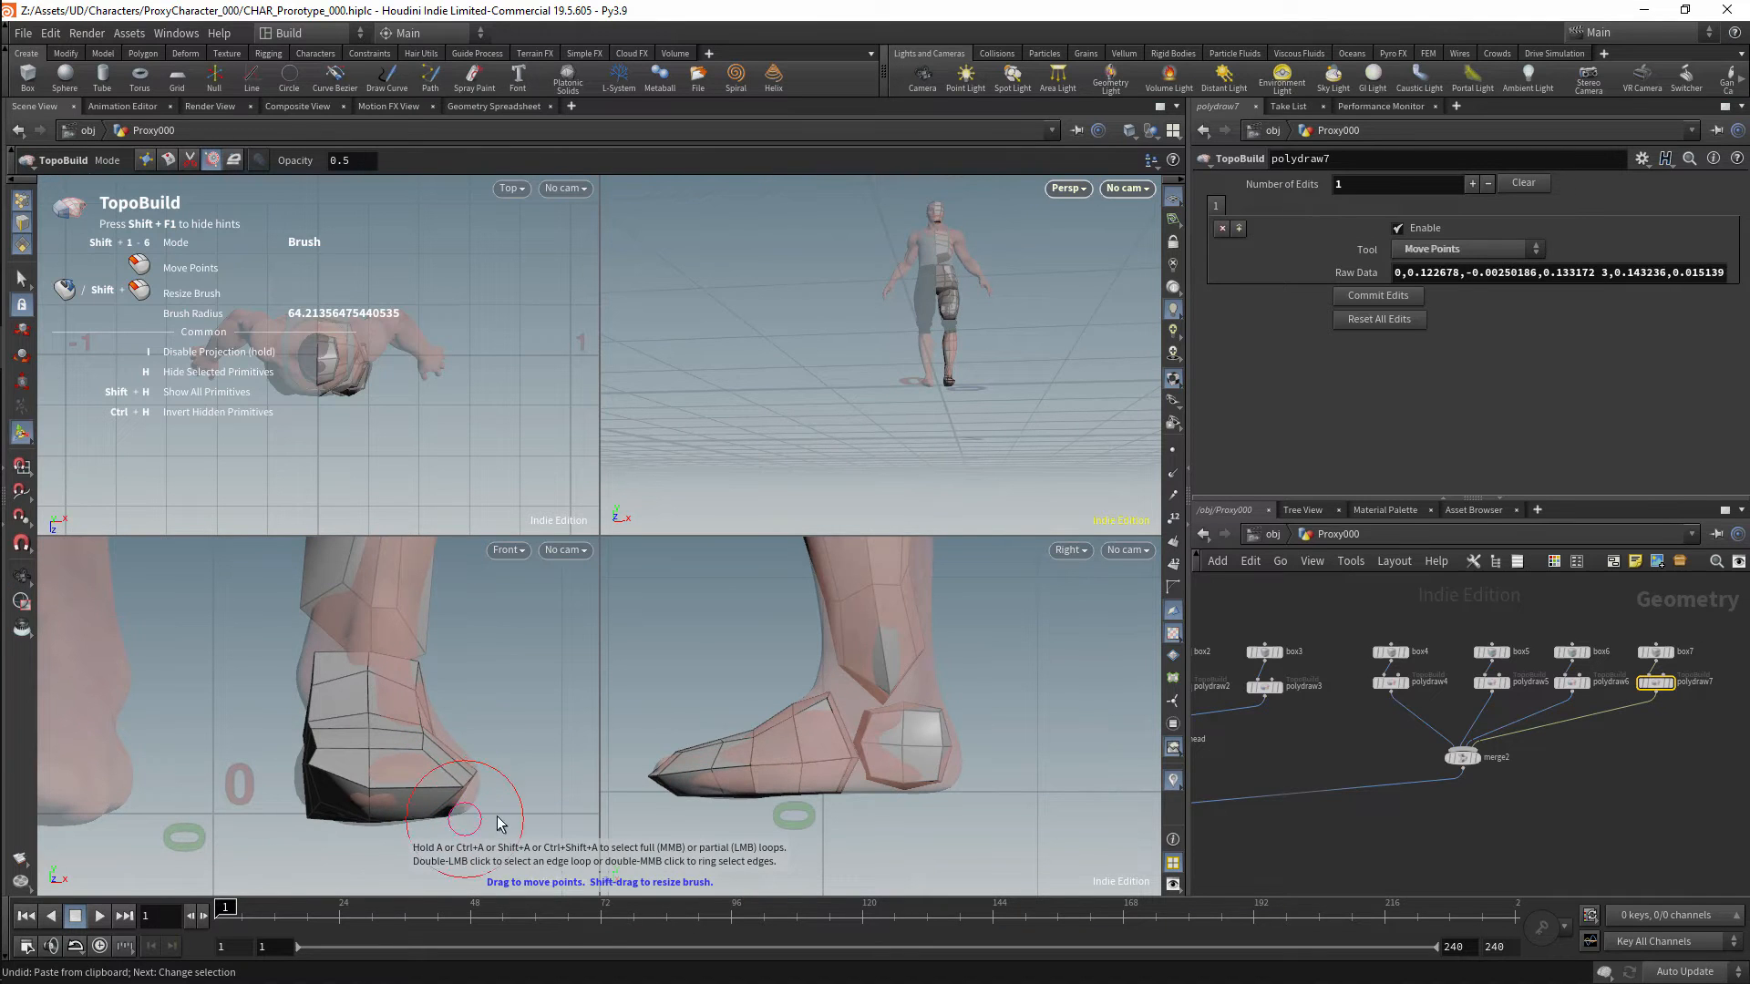
{"action": "left_click_drag", "start_coordinate": [1003, 292], "coordinate": [996, 337], "text": "alt"}
{"action": "right_click_drag", "start_coordinate": [996, 336], "coordinate": [965, 367], "text": "alt"}
{"action": "mouse_move", "coordinate": [977, 319]}
{"action": "left_mouse_down"}
{"action": "mouse_move", "coordinate": [993, 320]}
{"action": "mouse_move", "coordinate": [937, 451]}
{"action": "mouse_move", "coordinate": [999, 394]}
{"action": "mouse_move", "coordinate": [1004, 321]}
{"action": "left_mouse_up"}
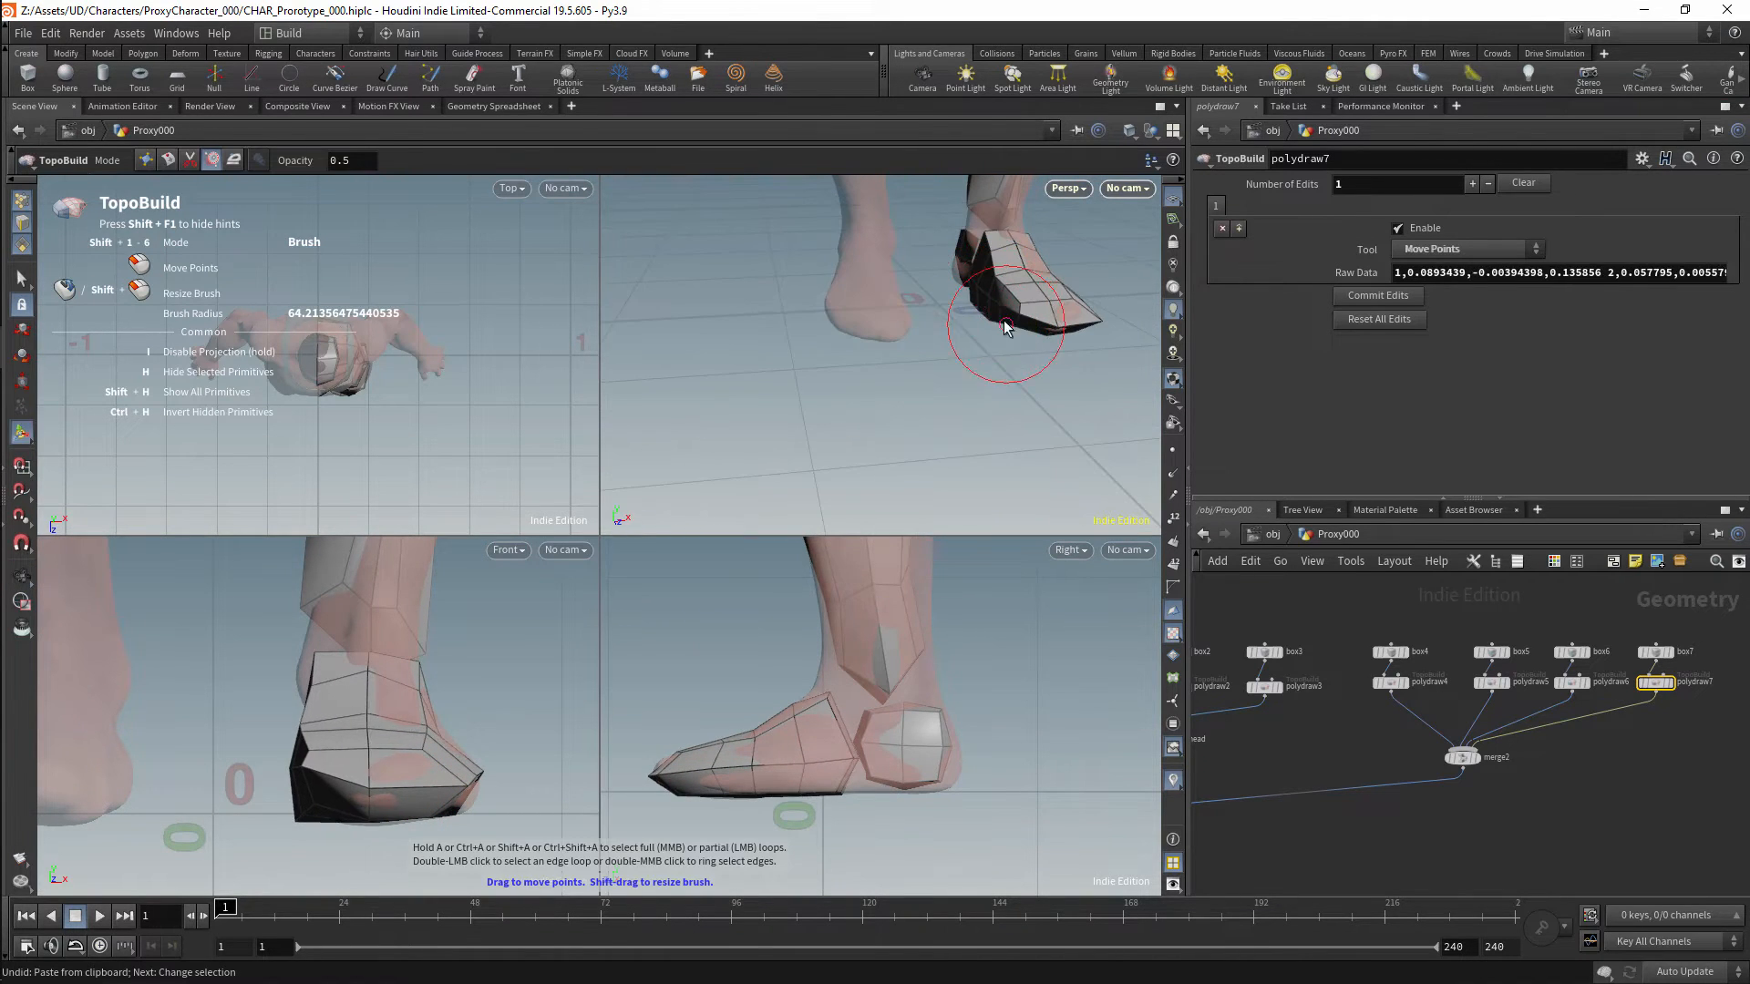
Smooth the foot mesh from below with a brush radius of about 33 and save the file.
{"action": "left_click", "coordinate": [237, 161]}
{"action": "mouse_move", "coordinate": [925, 483]}
{"action": "left_mouse_down", "text": "alt"}
{"action": "mouse_move", "coordinate": [976, 425]}
{"action": "mouse_move", "coordinate": [984, 374]}
{"action": "left_mouse_up", "text": "alt"}
{"action": "left_click_drag", "start_coordinate": [975, 272], "coordinate": [940, 318]}
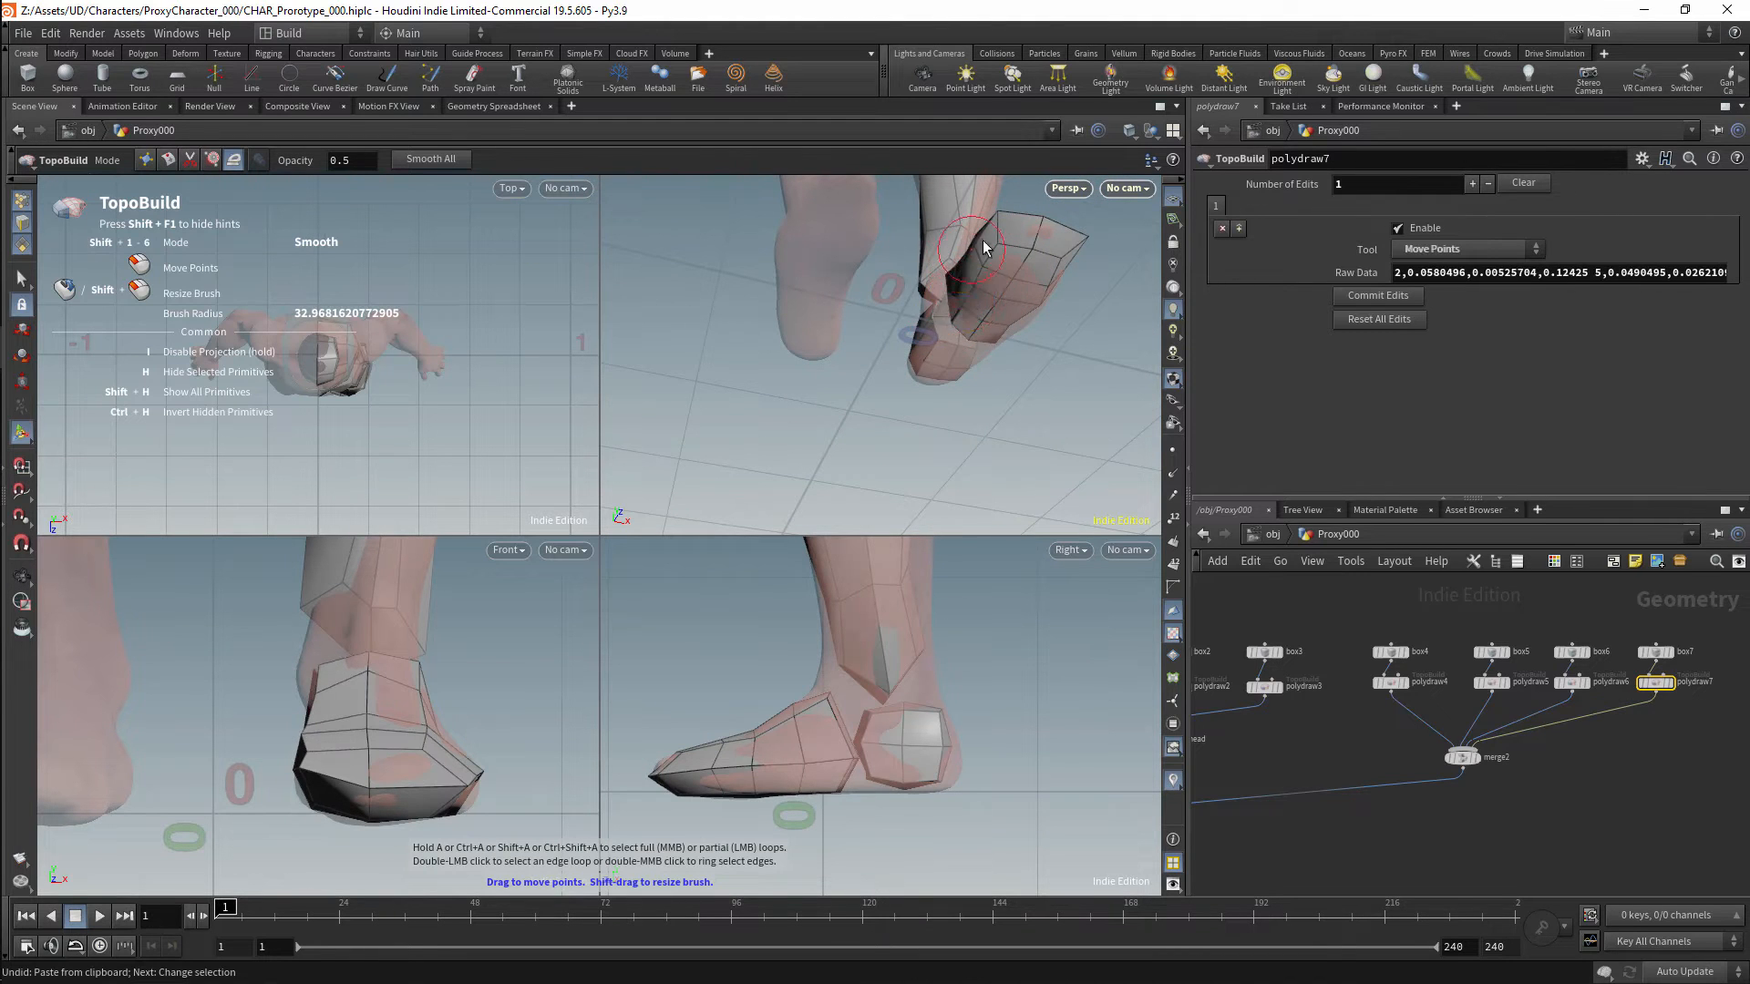
{"action": "left_click_drag", "start_coordinate": [984, 248], "coordinate": [984, 335], "text": "alt"}
{"action": "key", "text": "ctrl+s"}
Add a Merge node for the arm parts beside the leg branch of the network.
{"action": "right_click_drag", "start_coordinate": [1036, 761], "coordinate": [983, 638], "text": "alt"}
{"action": "middle_click_drag", "start_coordinate": [982, 638], "coordinate": [975, 725], "text": "alt"}
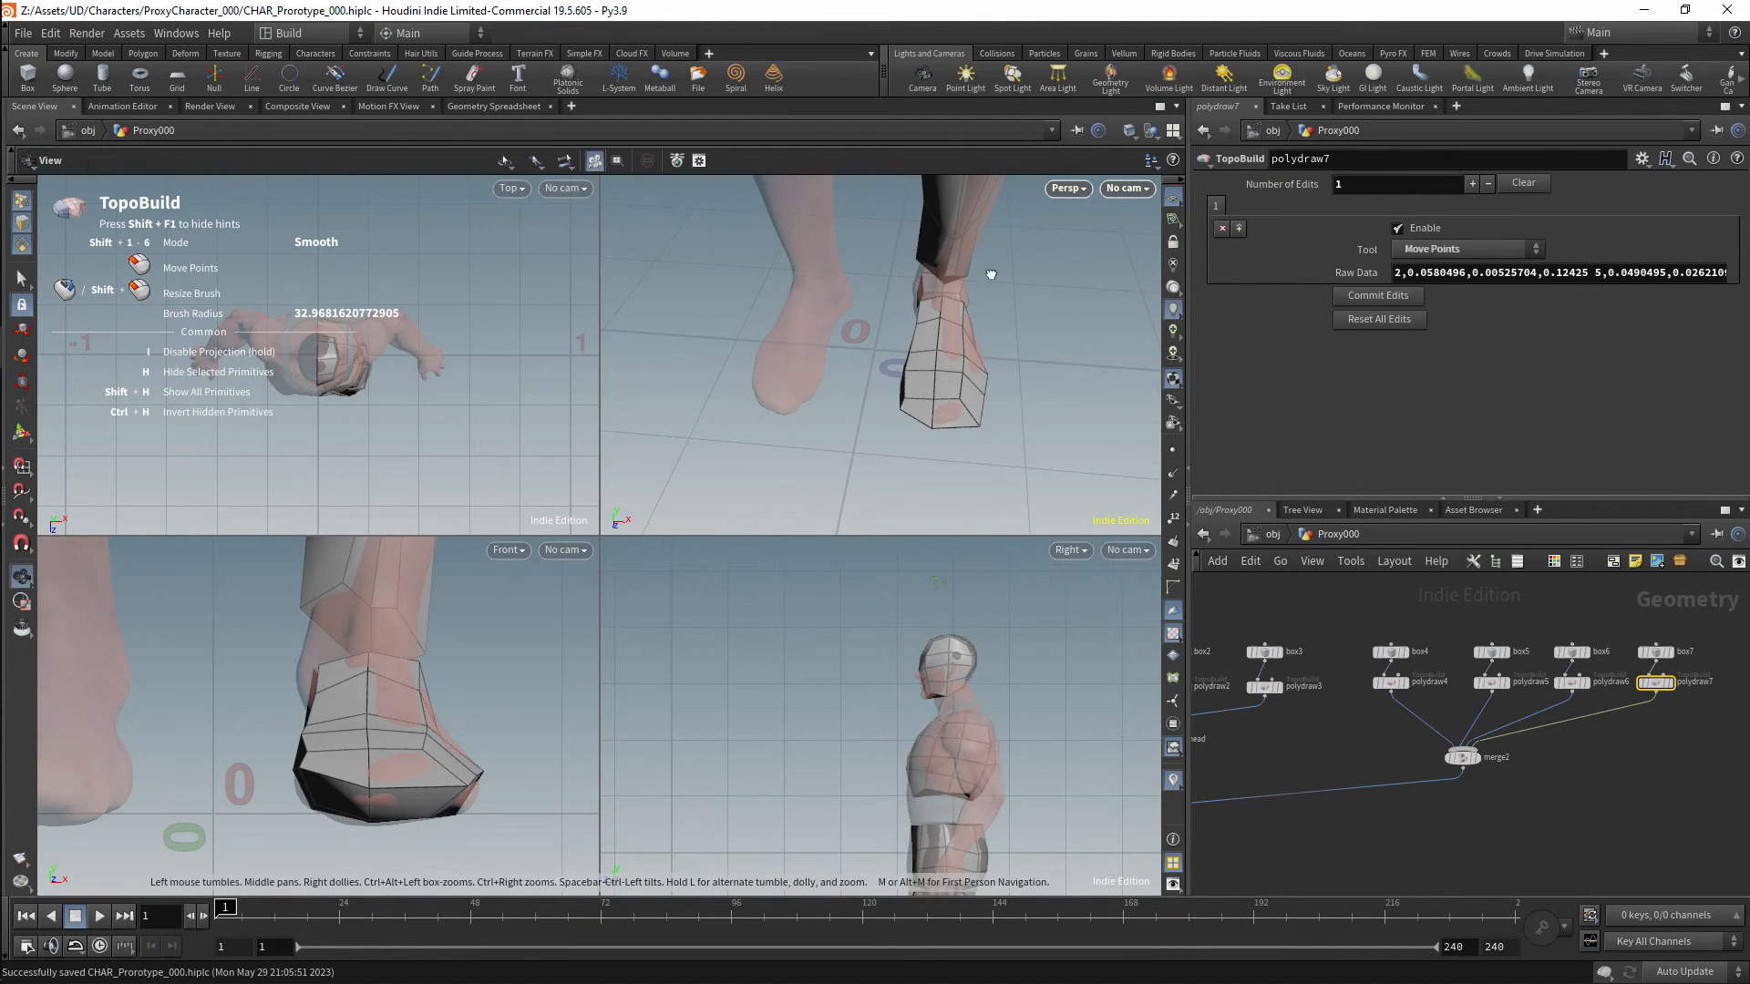
{"action": "right_click_drag", "start_coordinate": [991, 274], "coordinate": [962, 246], "text": "alt"}
{"action": "middle_click_drag", "start_coordinate": [961, 246], "coordinate": [968, 418], "text": "alt"}
{"action": "left_click_drag", "start_coordinate": [969, 418], "coordinate": [949, 386], "text": "alt"}
{"action": "right_click_drag", "start_coordinate": [949, 386], "coordinate": [960, 375], "text": "alt"}
{"action": "middle_click_drag", "start_coordinate": [960, 375], "coordinate": [961, 410], "text": "alt"}
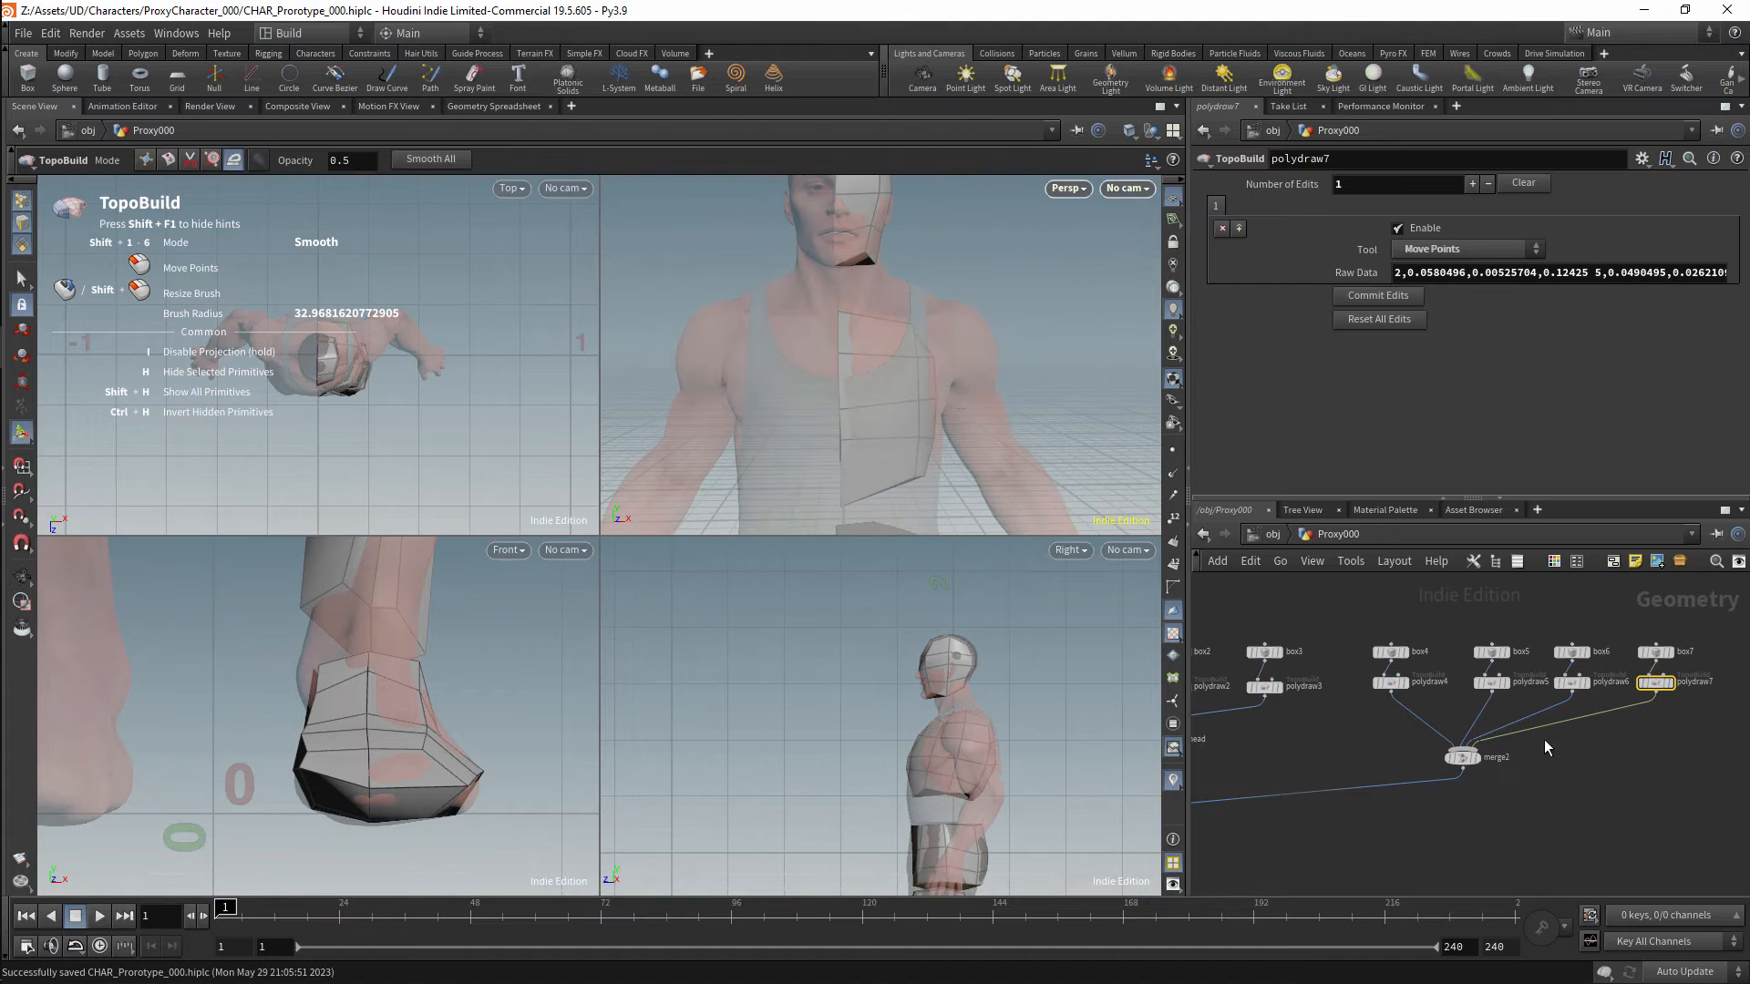
{"action": "middle_click_drag", "start_coordinate": [1544, 740], "coordinate": [1480, 725]}
{"action": "left_click", "coordinate": [1434, 743]}
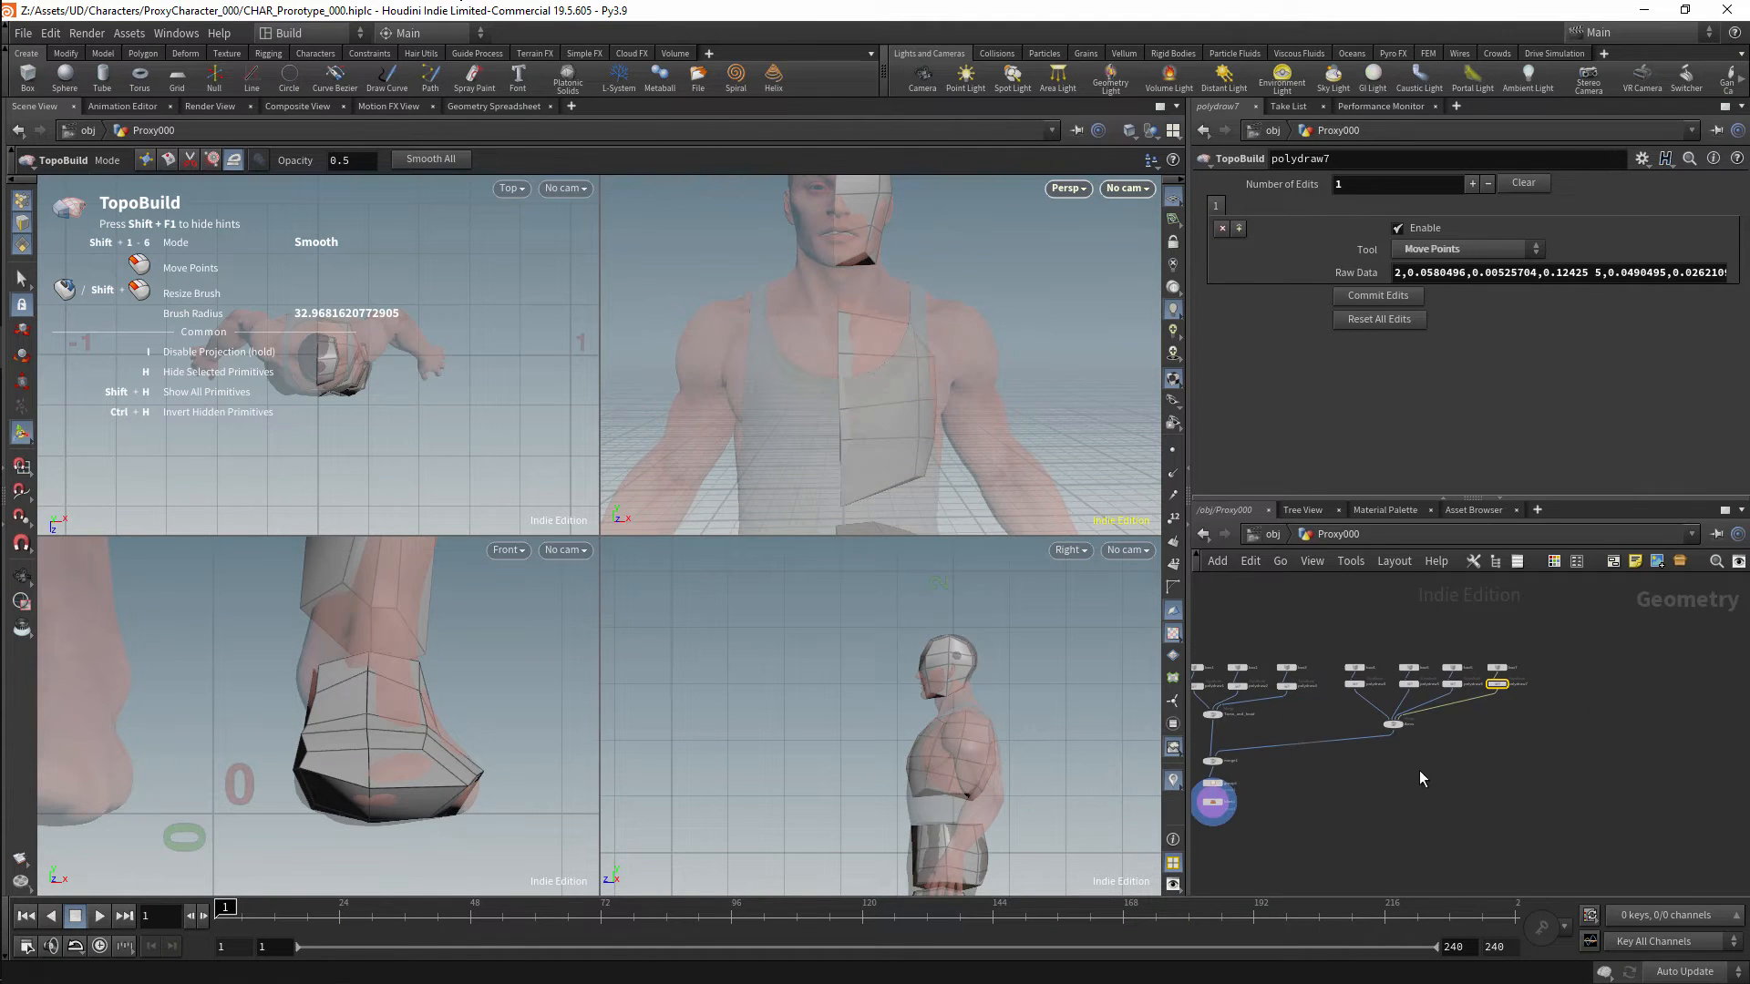
{"action": "key", "text": "Tab"}
{"action": "type", "text": "merge"}
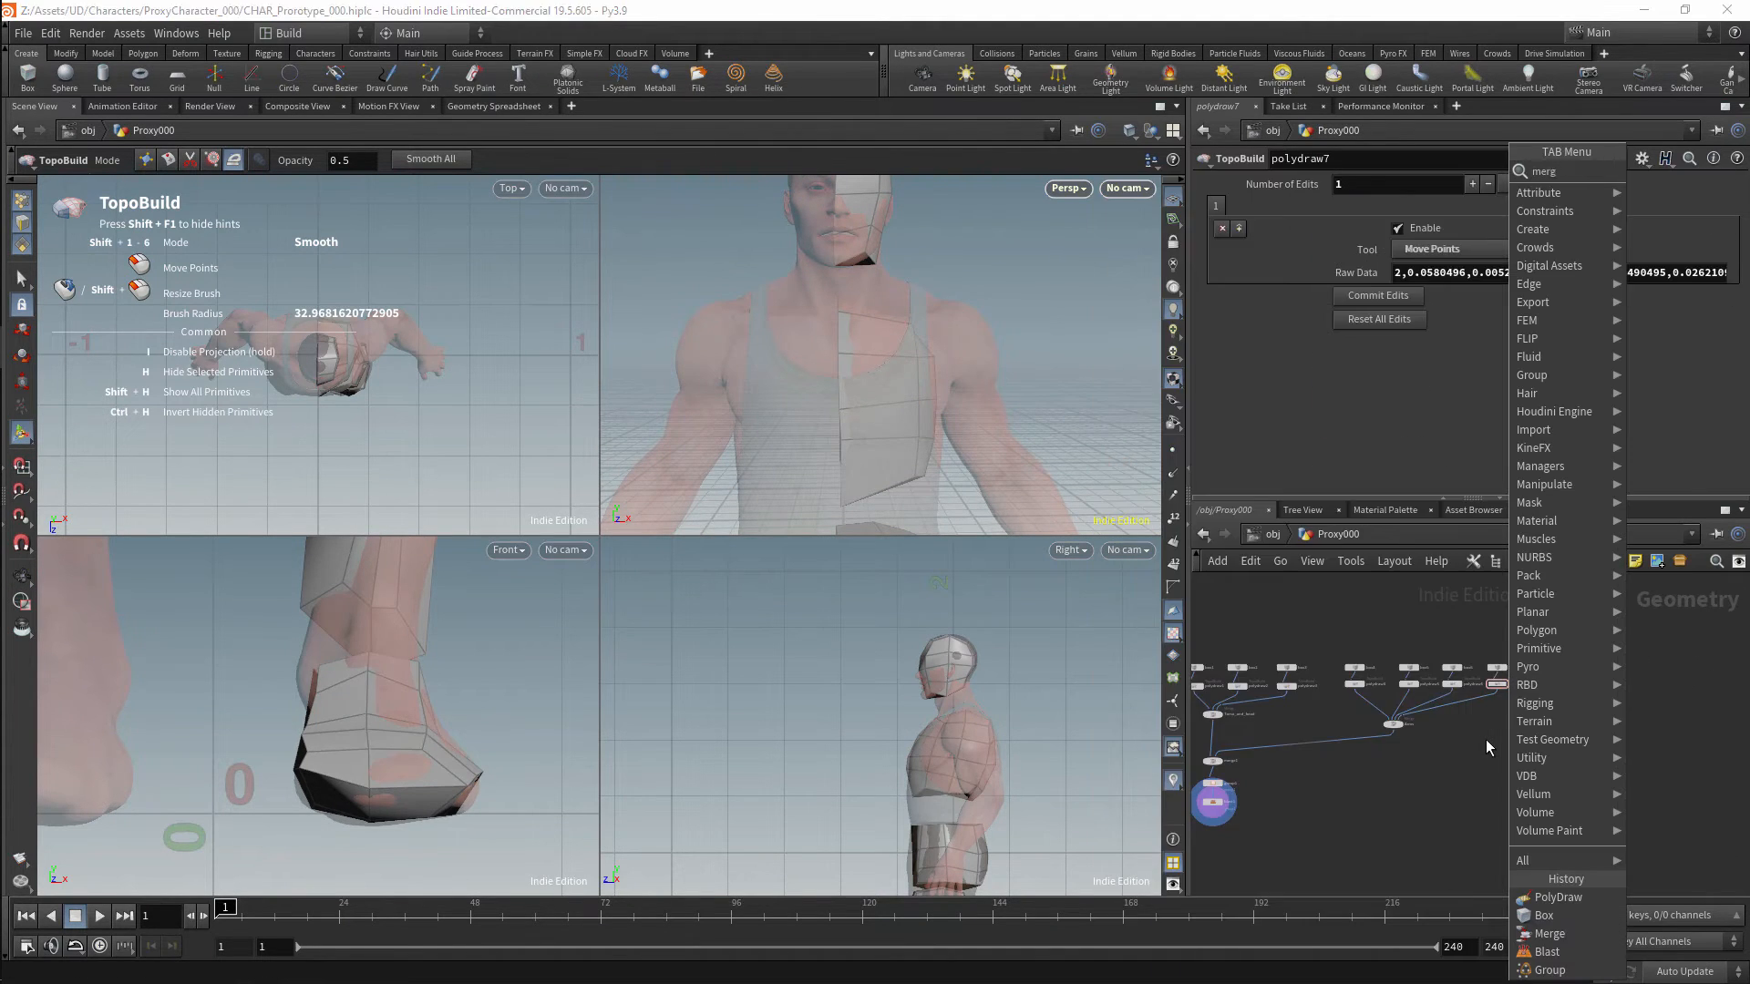
{"action": "key", "text": "Return"}
{"action": "left_click", "coordinate": [1567, 726]}
Connect the new arm merge to the downstream merge that joins the body parts.
{"action": "scroll", "coordinate": [1572, 711], "scroll_direction": "up", "scroll_amount": 3}
{"action": "middle_click_drag", "start_coordinate": [1613, 678], "coordinate": [1702, 610]}
{"action": "left_click", "coordinate": [1647, 690]}
{"action": "middle_click_drag", "start_coordinate": [1332, 731], "coordinate": [1536, 681]}
{"action": "left_click", "coordinate": [1303, 672]}
{"action": "middle_click_drag", "start_coordinate": [1695, 615], "coordinate": [1303, 724]}
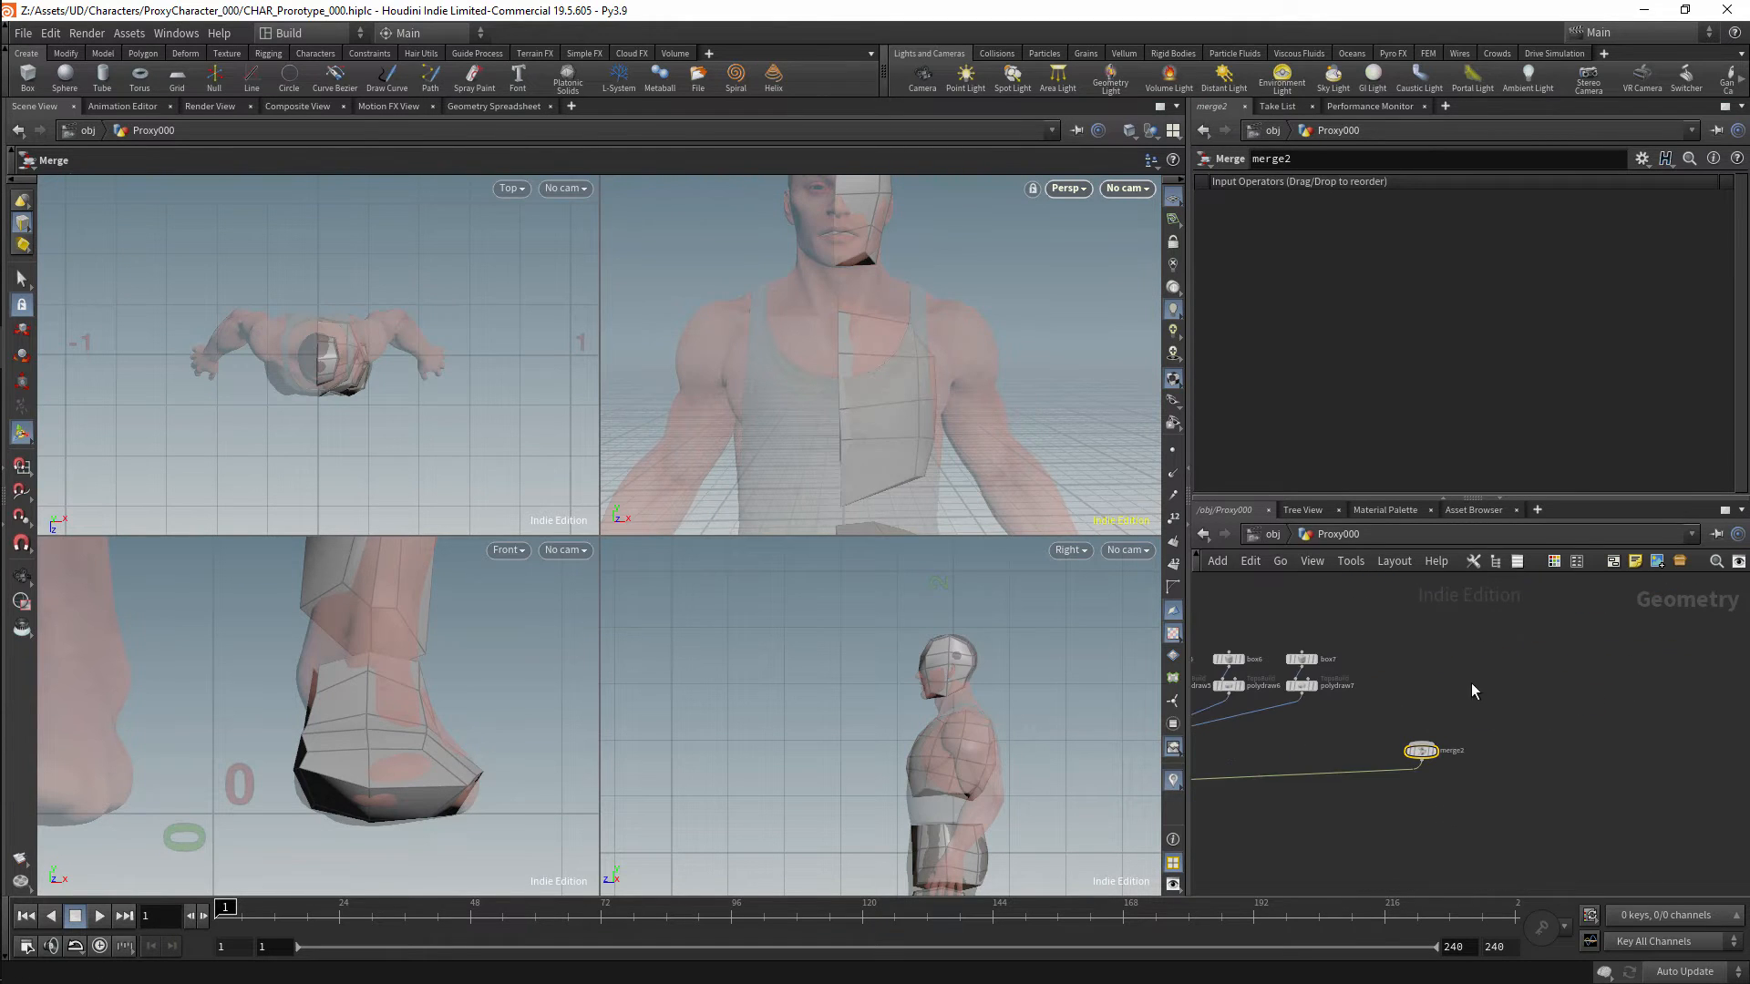
Add an eighth box node above the arm merge and connect it.
{"action": "key", "text": "Tab"}
{"action": "type", "text": "box"}
{"action": "key", "text": "Return"}
{"action": "left_click", "coordinate": [1414, 680]}
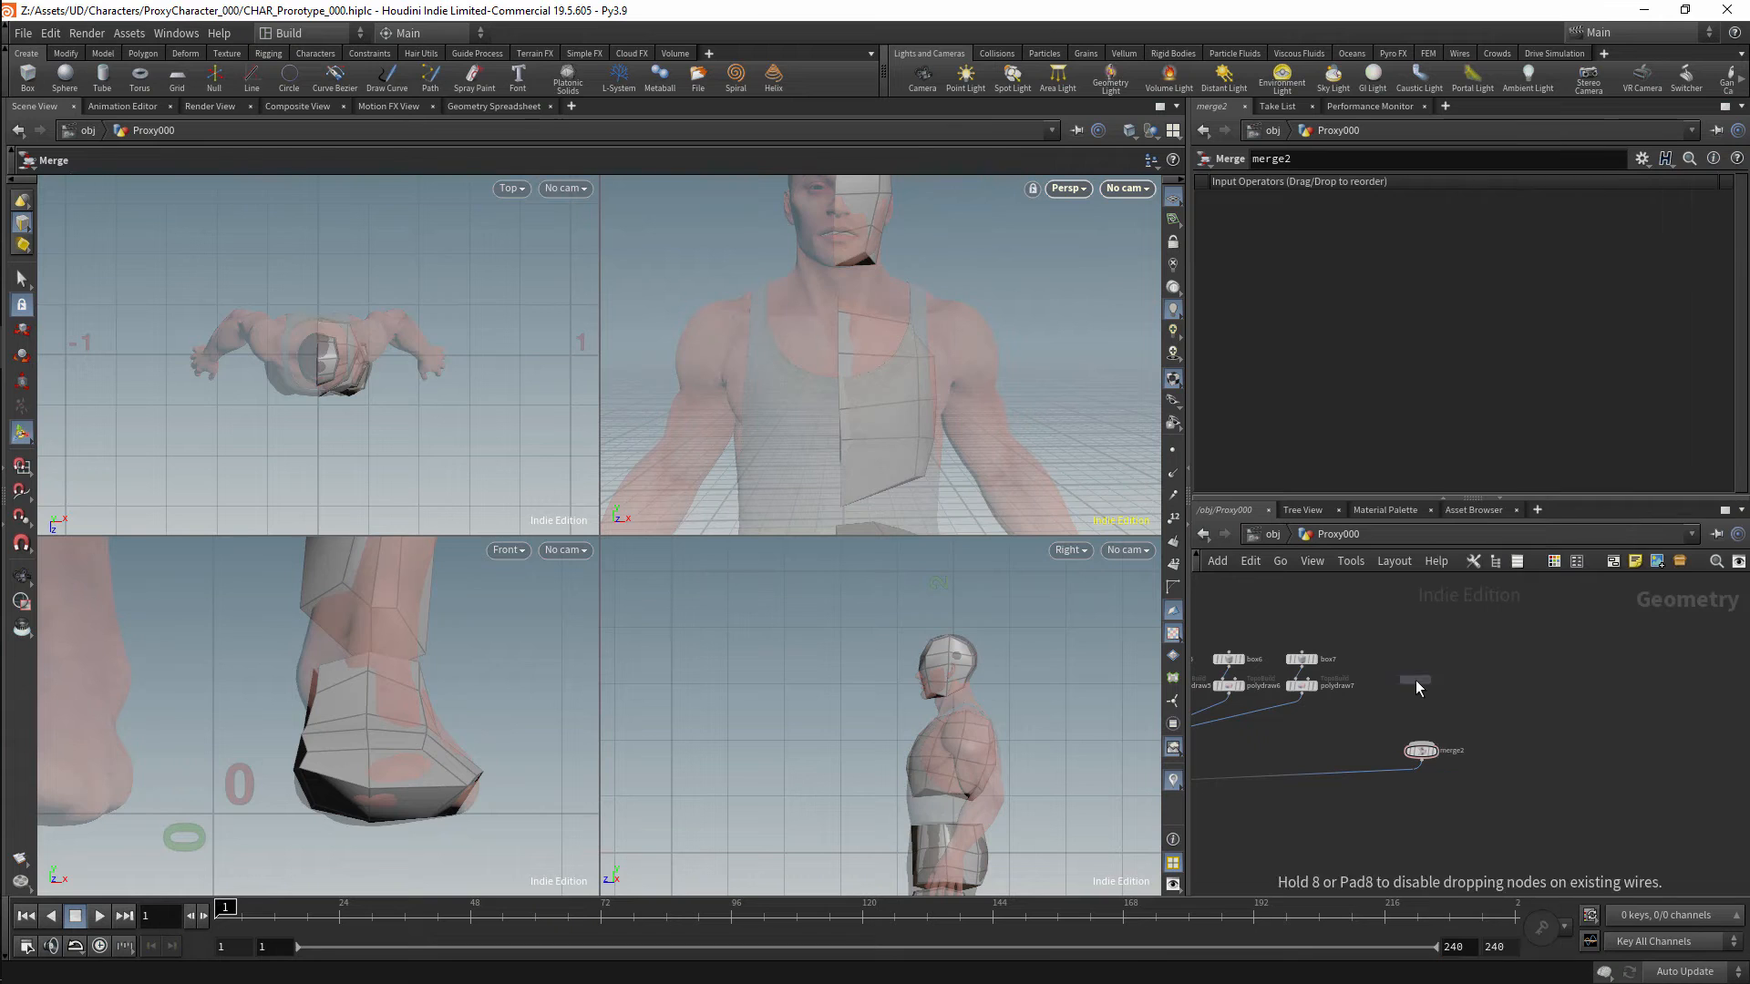
{"action": "left_click_drag", "start_coordinate": [1417, 680], "coordinate": [1420, 743]}
Fit the eighth box around the shoulder at about 0.139 × 0.141 × 0.136.
{"action": "scroll", "coordinate": [949, 775], "scroll_direction": "down", "scroll_amount": 3}
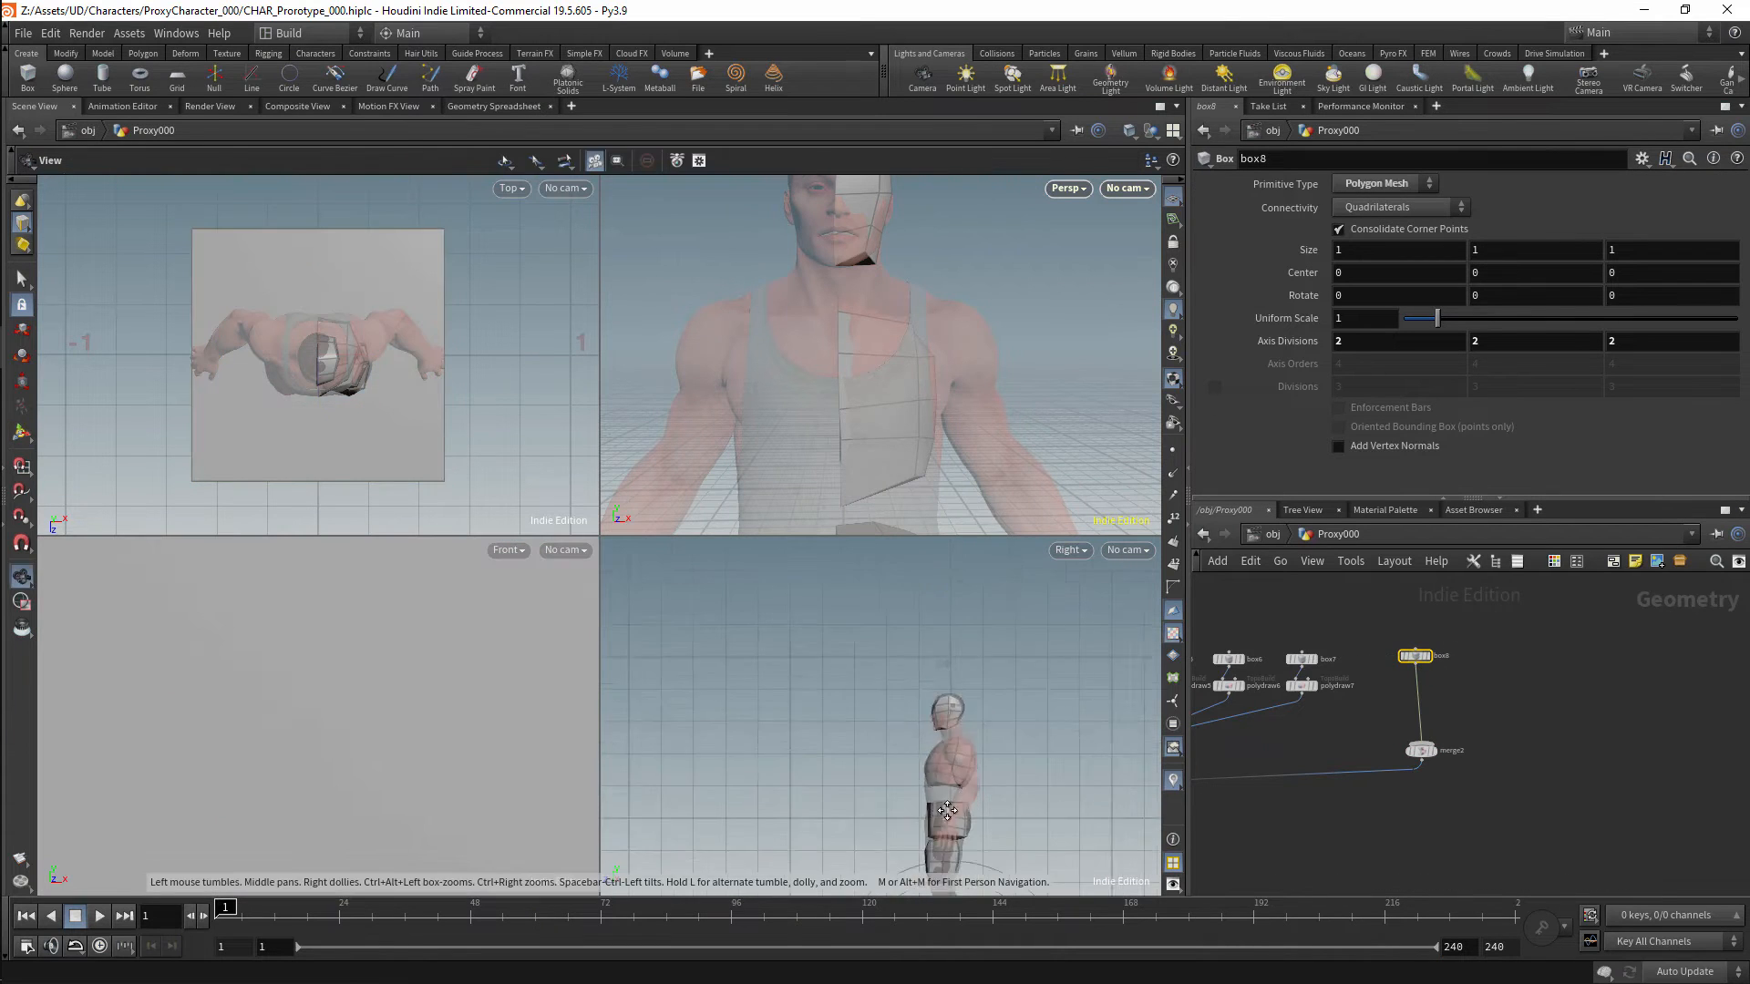
{"action": "middle_click_drag", "start_coordinate": [949, 775], "coordinate": [922, 638], "text": "alt"}
{"action": "left_click_drag", "start_coordinate": [923, 839], "coordinate": [923, 608]}
{"action": "scroll", "coordinate": [875, 329], "scroll_direction": "down", "scroll_amount": 5}
{"action": "left_click_drag", "start_coordinate": [1000, 337], "coordinate": [891, 341]}
{"action": "left_click_drag", "start_coordinate": [837, 608], "coordinate": [910, 609]}
{"action": "left_click_drag", "start_coordinate": [868, 211], "coordinate": [979, 333]}
{"action": "scroll", "coordinate": [967, 563], "scroll_direction": "up", "scroll_amount": 5}
{"action": "left_click_drag", "start_coordinate": [817, 642], "coordinate": [848, 648]}
{"action": "scroll", "coordinate": [945, 308], "scroll_direction": "up", "scroll_amount": 5}
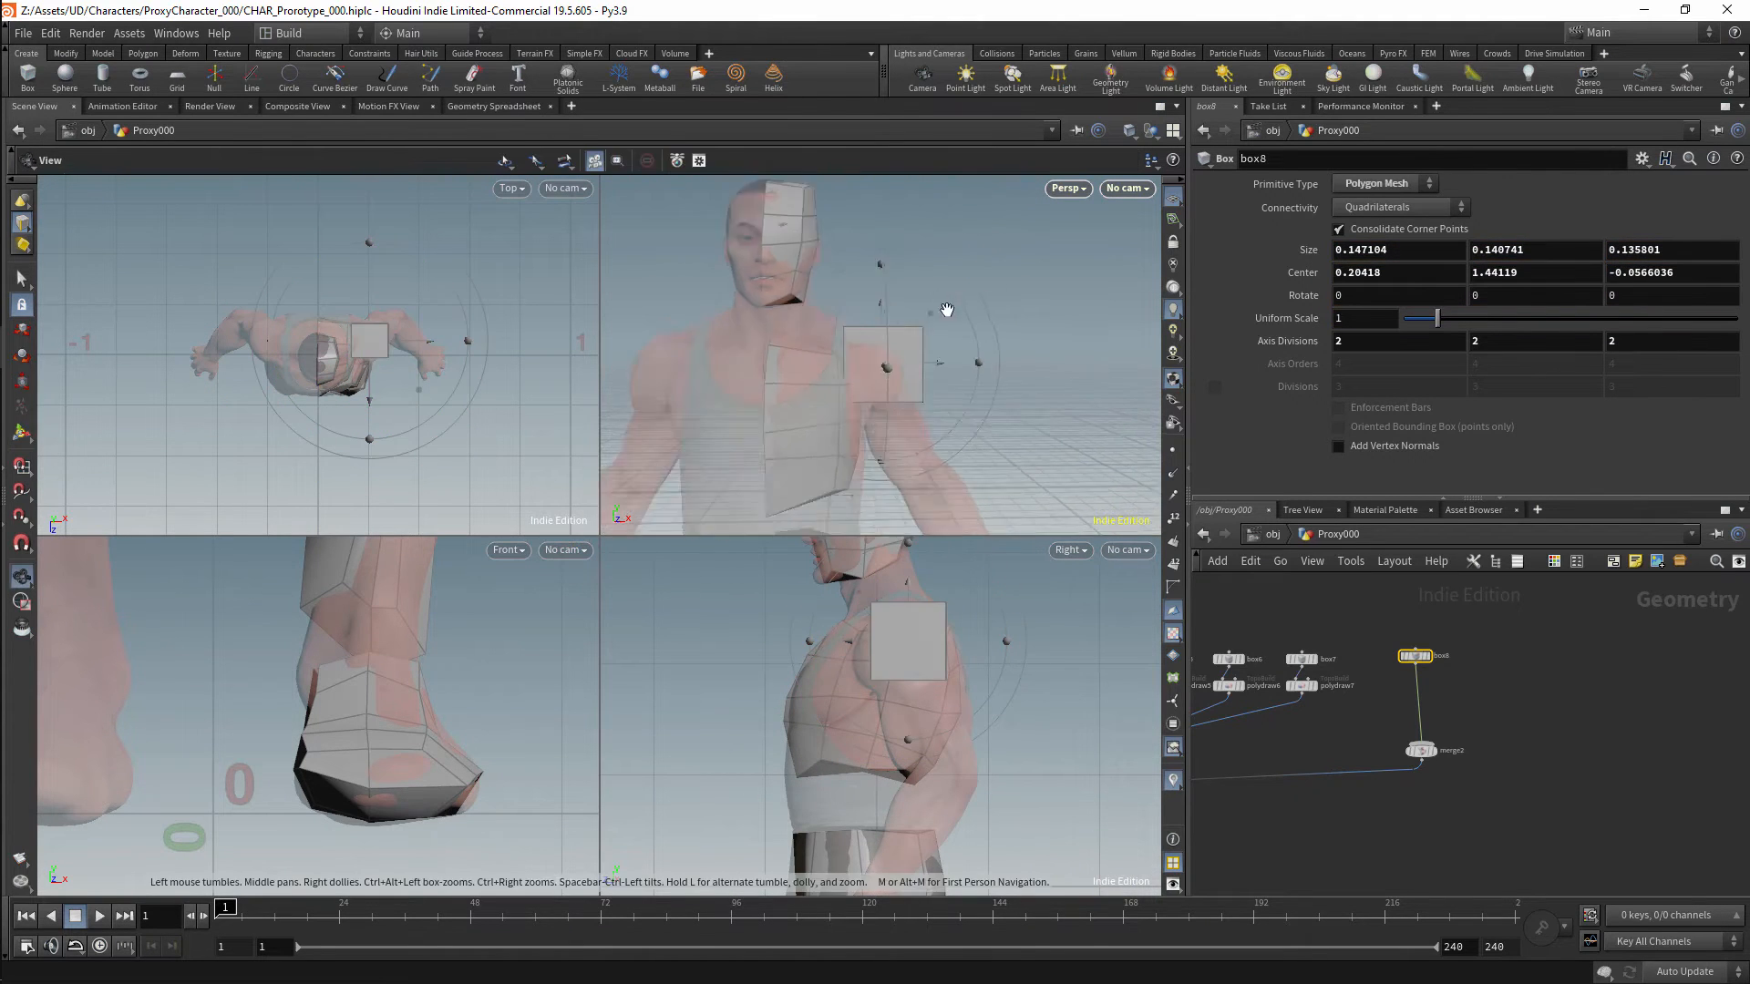
{"action": "middle_click_drag", "start_coordinate": [470, 558], "coordinate": [535, 875], "text": "alt"}
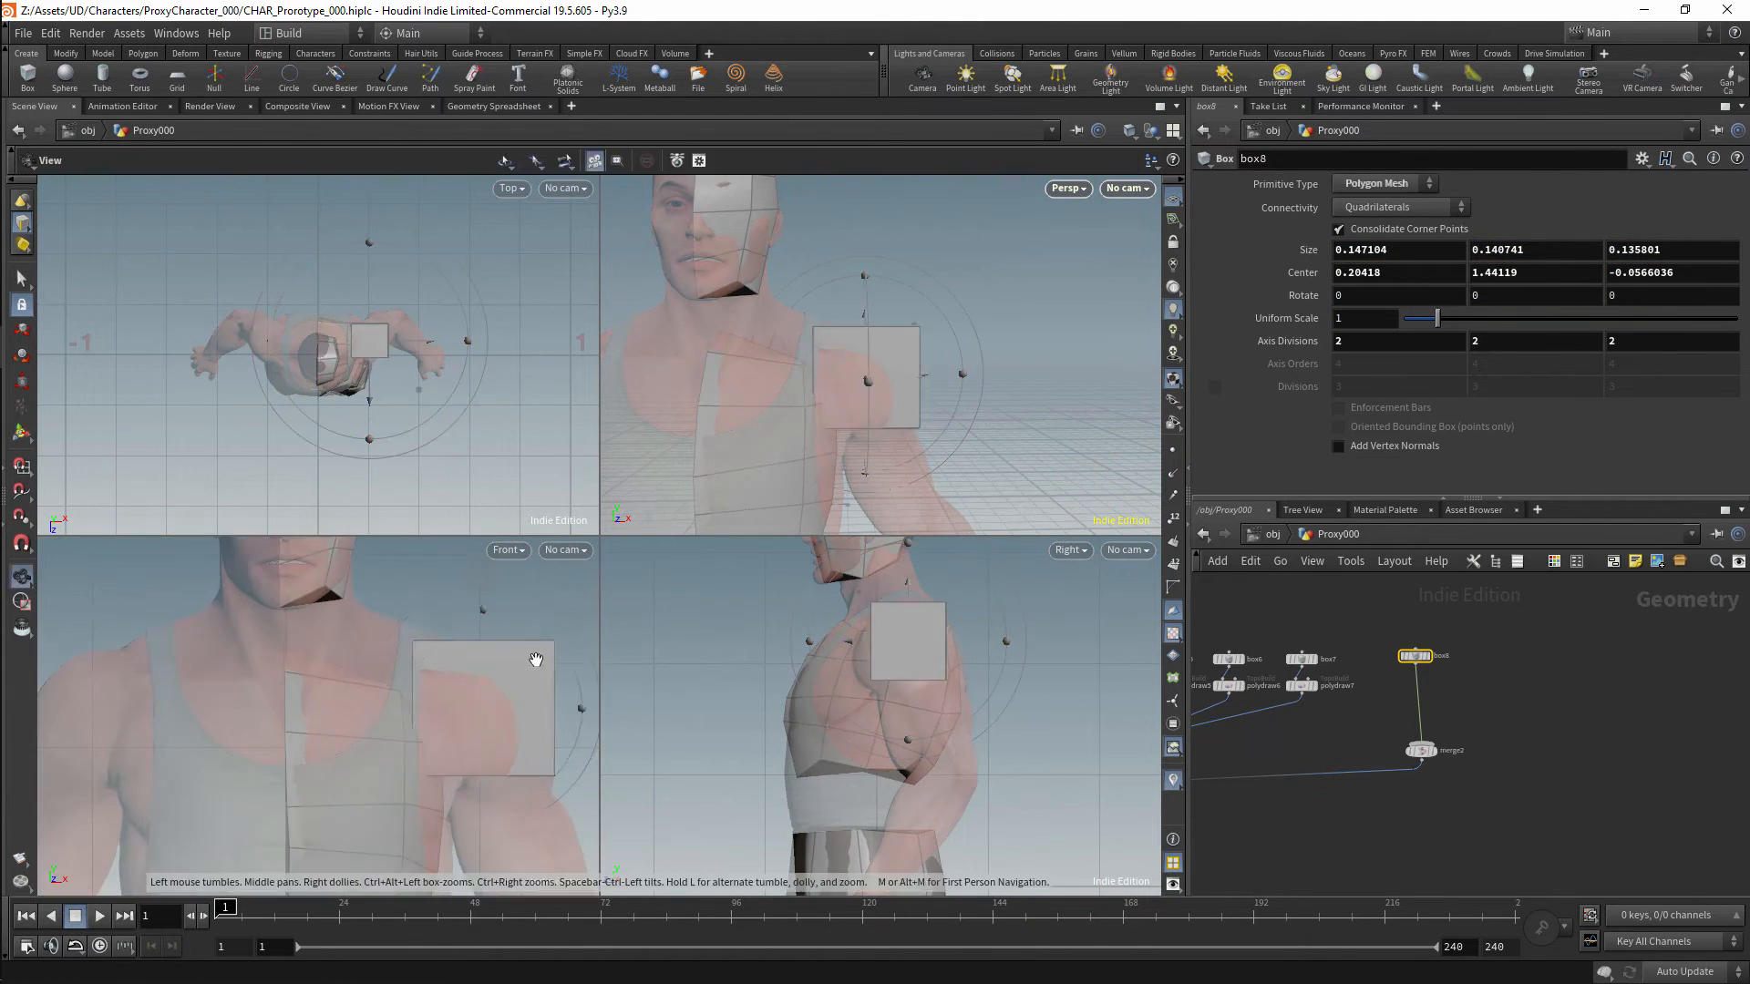
{"action": "mouse_move", "coordinate": [559, 708]}
{"action": "left_mouse_down"}
{"action": "mouse_move", "coordinate": [532, 711]}
{"action": "mouse_move", "coordinate": [555, 710]}
{"action": "left_mouse_up"}
Insert a PolyDraw node between the shoulder box and the arm merge, and set the box's axis divisions to 3, 3, 3.
{"action": "key", "text": "Tab"}
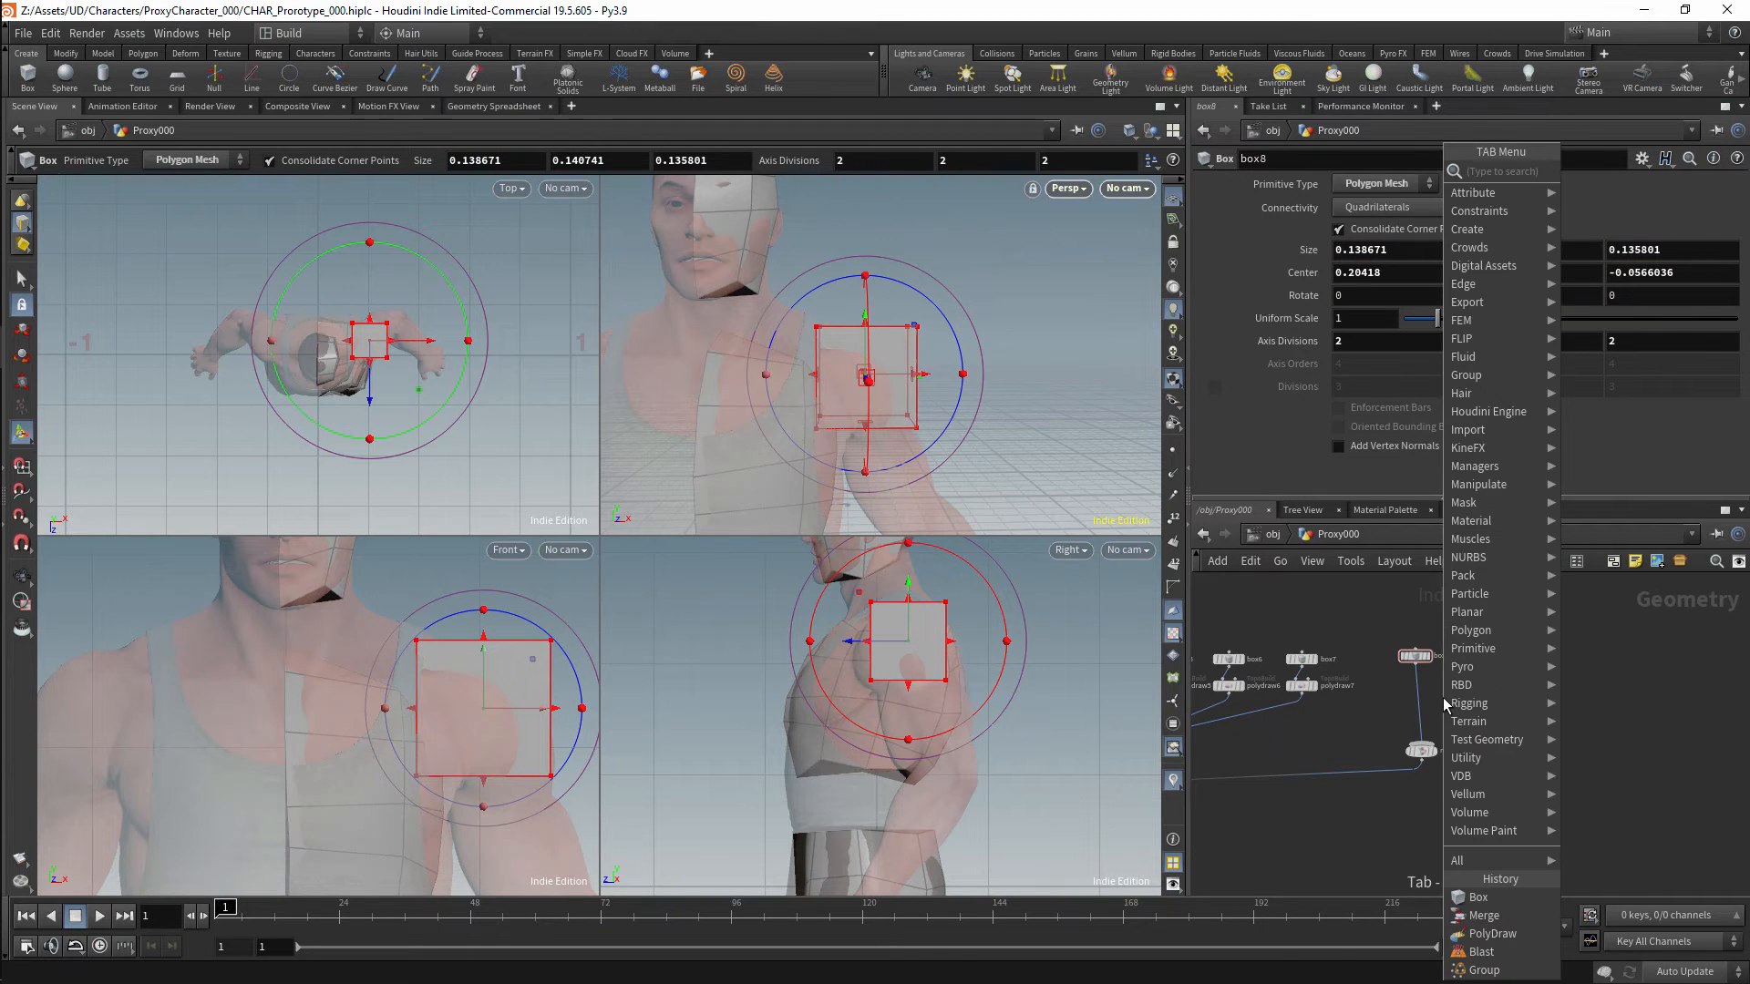
{"action": "left_click", "coordinate": [1491, 949]}
{"action": "left_click", "coordinate": [1478, 703]}
{"action": "left_click_drag", "start_coordinate": [1478, 704], "coordinate": [1417, 696]}
{"action": "left_click", "coordinate": [1414, 656]}
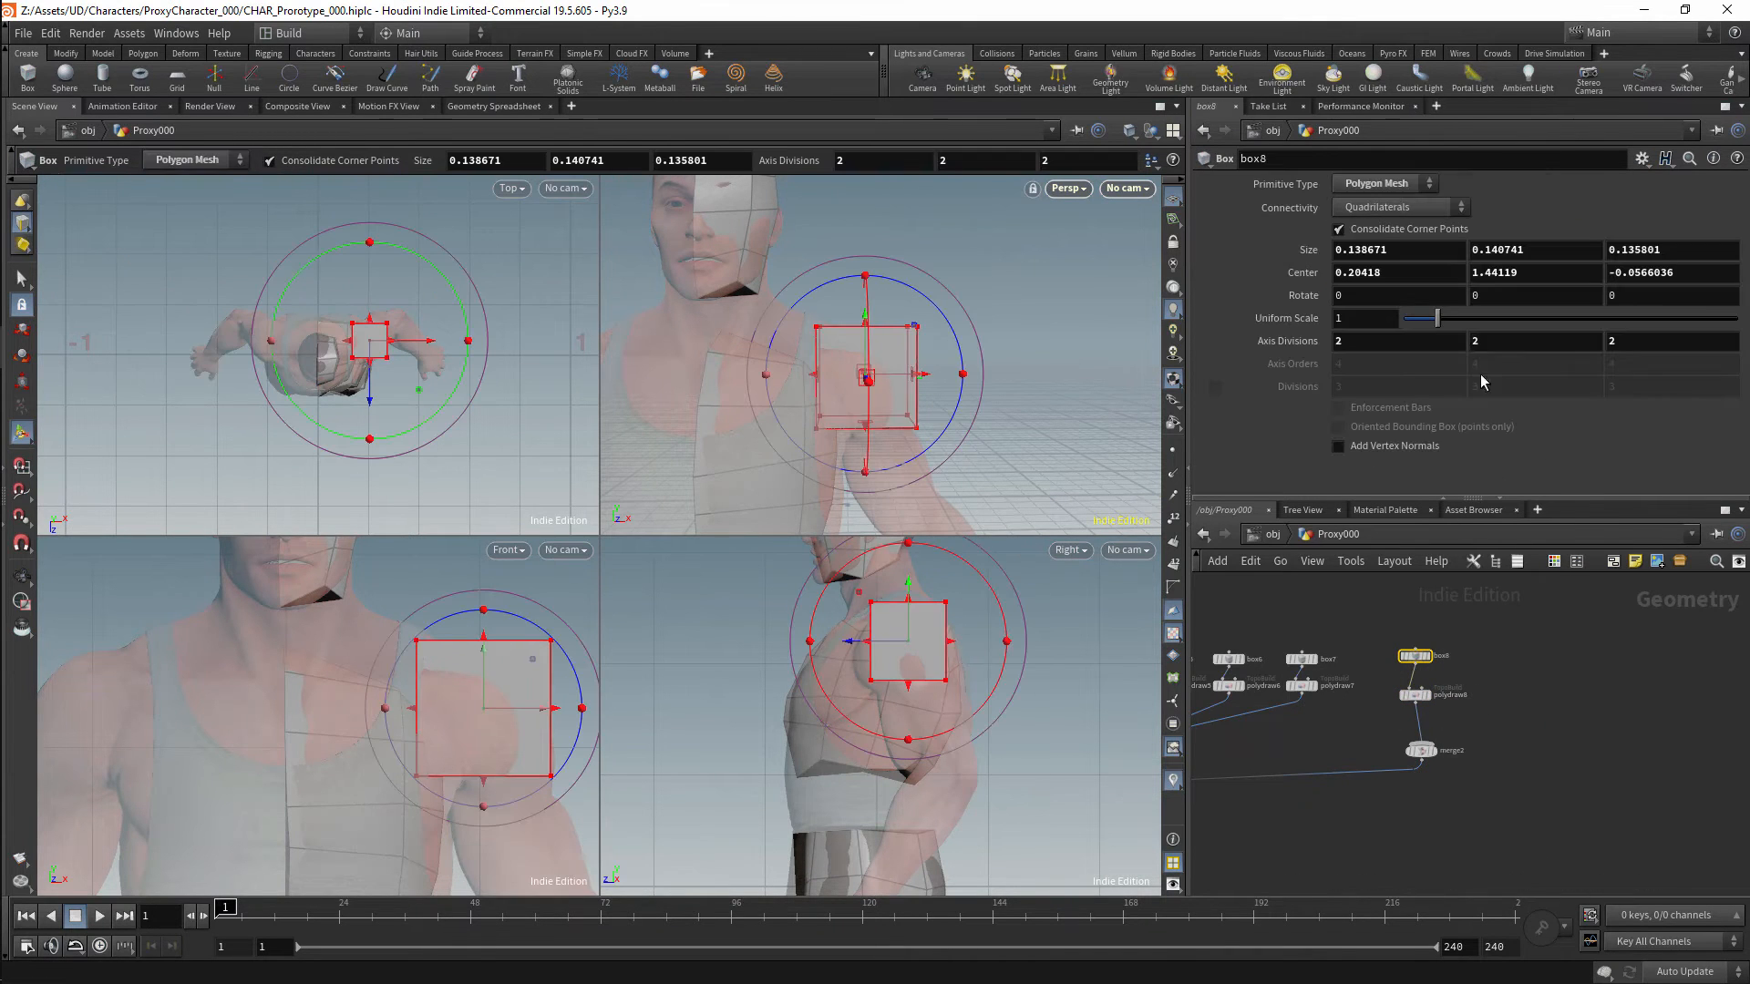
{"action": "left_click", "coordinate": [1415, 695]}
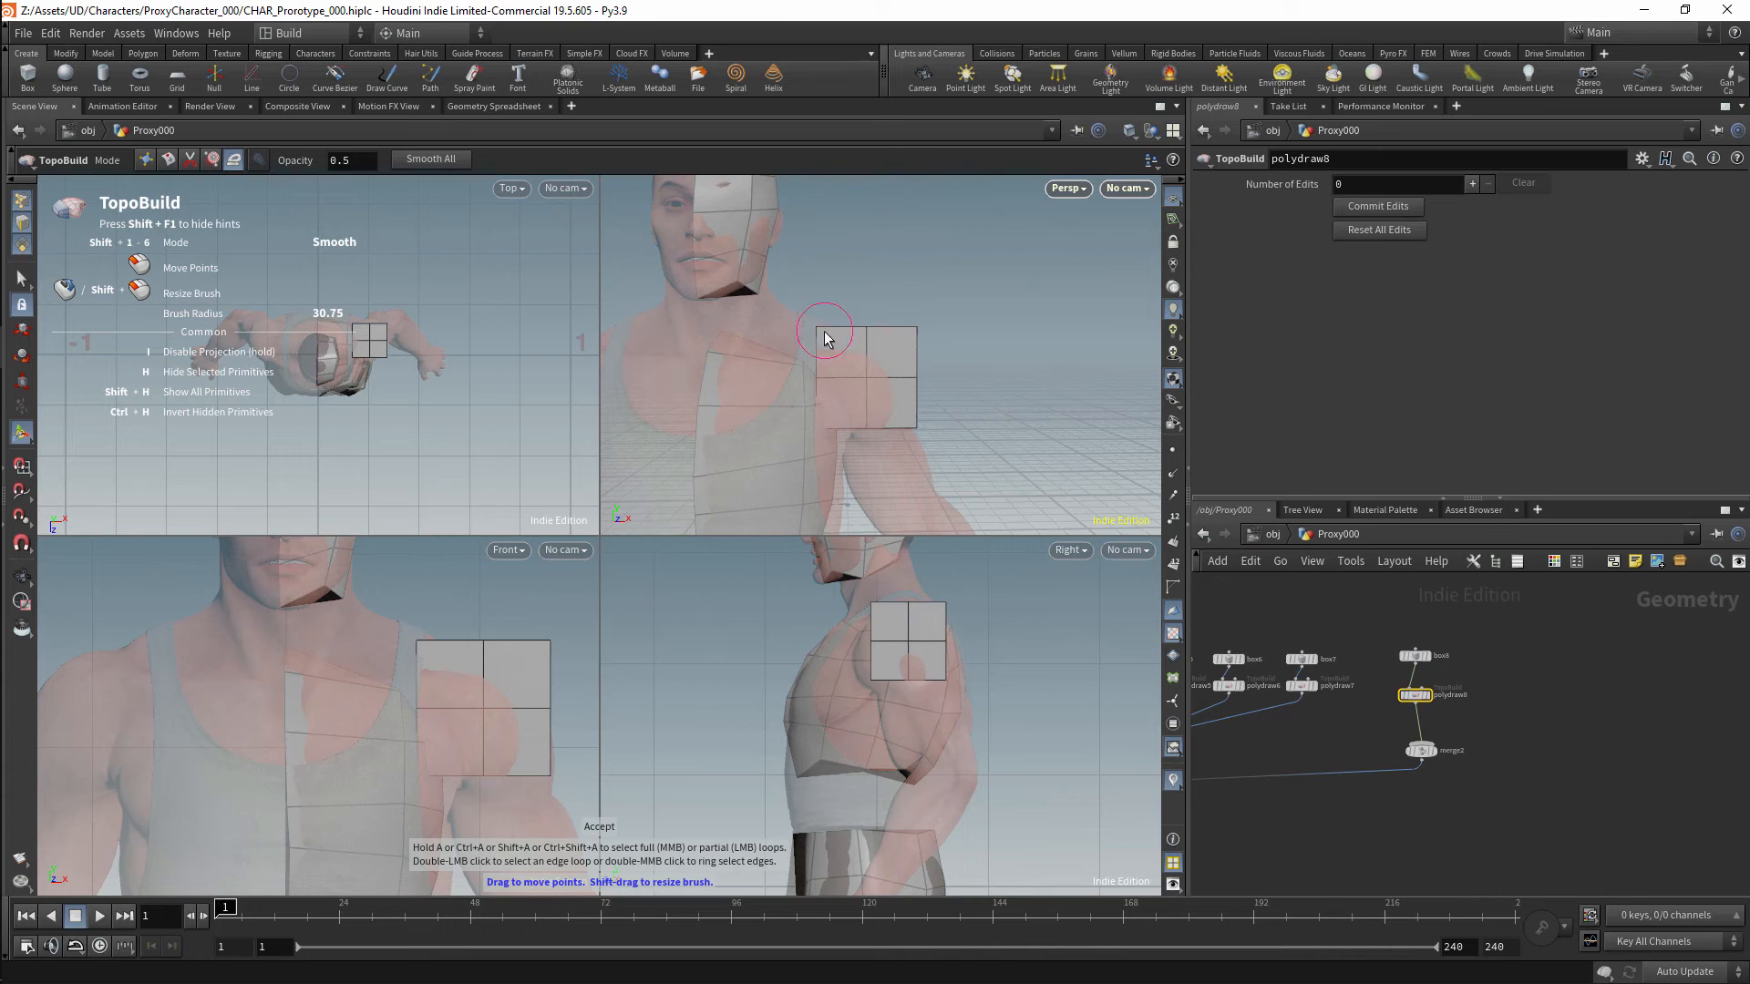
Brush the shoulder mesh's corners to the deltoid's contour with a radius of about 46.2.
{"action": "left_click_drag", "start_coordinate": [825, 332], "coordinate": [863, 323], "text": "shift"}
{"action": "mouse_move", "coordinate": [862, 323]}
{"action": "left_mouse_down"}
{"action": "mouse_move", "coordinate": [896, 337]}
{"action": "mouse_move", "coordinate": [907, 380]}
{"action": "mouse_move", "coordinate": [820, 333]}
{"action": "left_mouse_up"}
{"action": "mouse_move", "coordinate": [821, 333]}
{"action": "right_mouse_down", "text": "alt"}
{"action": "mouse_move", "coordinate": [872, 310]}
{"action": "mouse_move", "coordinate": [818, 353]}
{"action": "right_mouse_up", "text": "alt"}
{"action": "mouse_move", "coordinate": [872, 415]}
{"action": "left_mouse_down", "text": "alt"}
{"action": "mouse_move", "coordinate": [832, 429]}
{"action": "mouse_move", "coordinate": [843, 415]}
{"action": "left_mouse_up", "text": "alt"}
{"action": "left_click_drag", "start_coordinate": [843, 415], "coordinate": [1030, 379], "text": "alt"}
{"action": "mouse_move", "coordinate": [825, 392]}
{"action": "left_mouse_down"}
{"action": "mouse_move", "coordinate": [821, 379]}
{"action": "mouse_move", "coordinate": [783, 513]}
{"action": "left_mouse_up"}
{"action": "right_click_drag", "start_coordinate": [432, 764], "coordinate": [422, 789], "text": "alt"}
Display the shoulder's PolyDraw node on its own and round off the mesh's lower points.
{"action": "left_click", "coordinate": [1429, 695]}
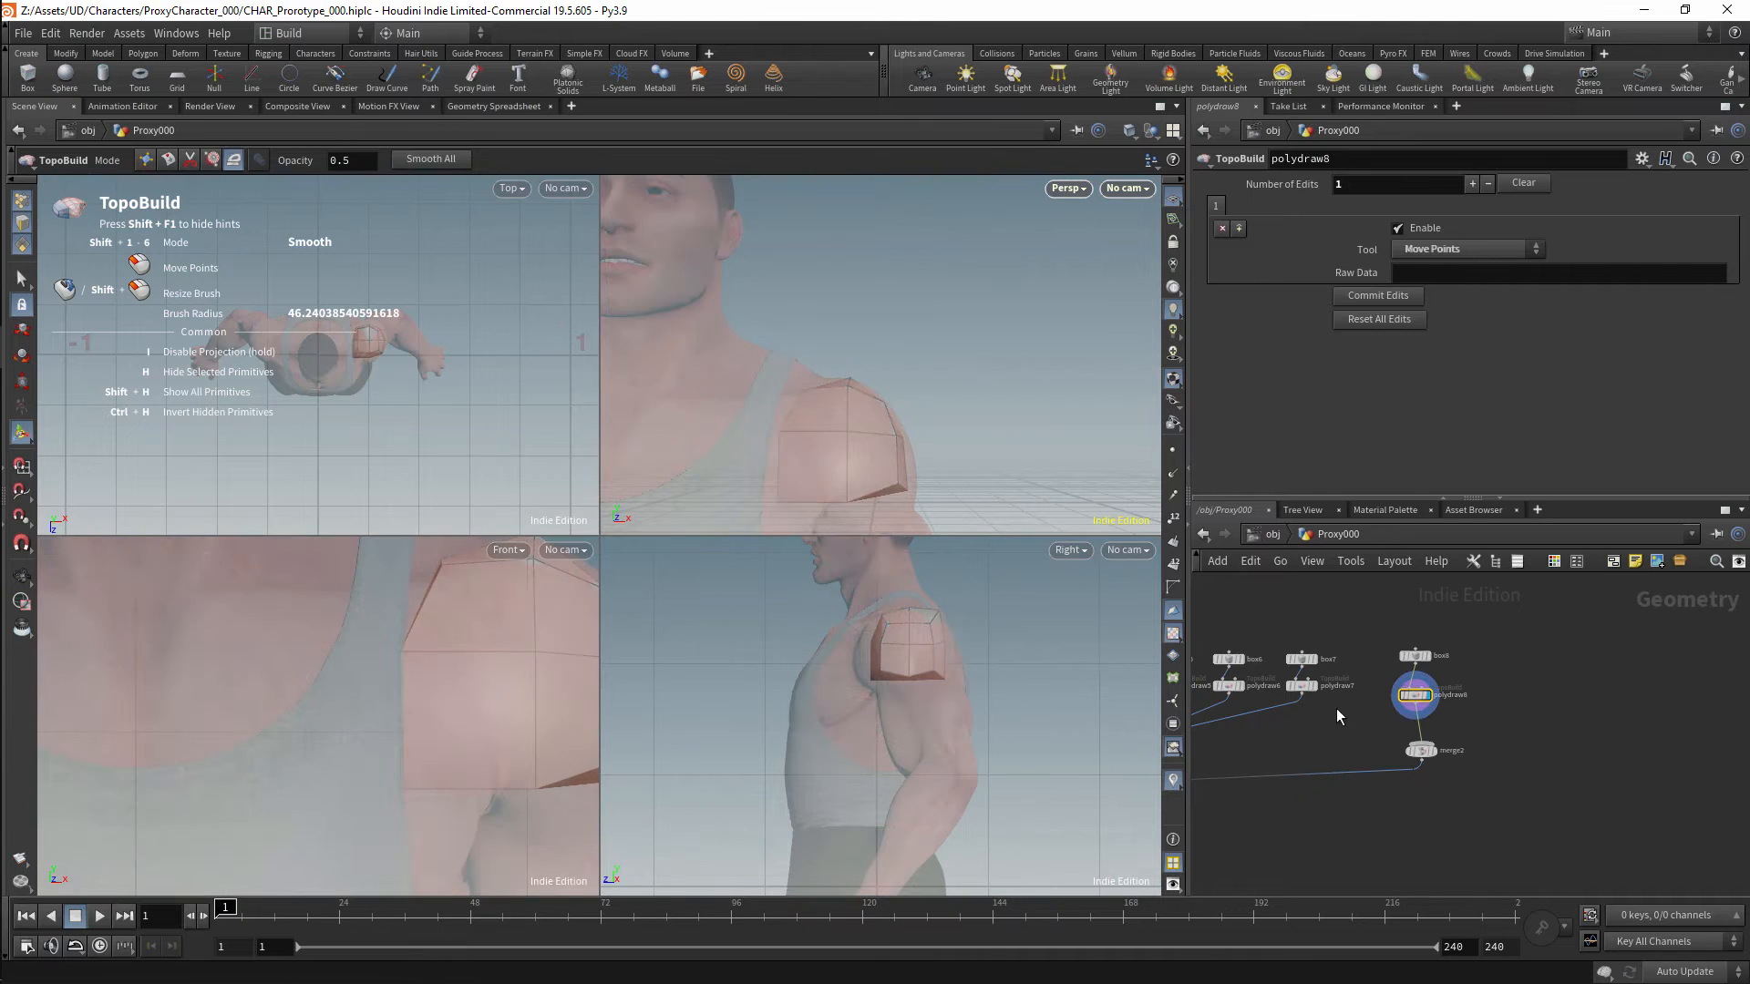
{"action": "left_click_drag", "start_coordinate": [410, 789], "coordinate": [425, 756]}
{"action": "left_click_drag", "start_coordinate": [932, 707], "coordinate": [928, 697]}
{"action": "left_click_drag", "start_coordinate": [866, 679], "coordinate": [875, 670]}
{"action": "left_click_drag", "start_coordinate": [852, 394], "coordinate": [776, 508], "text": "alt"}
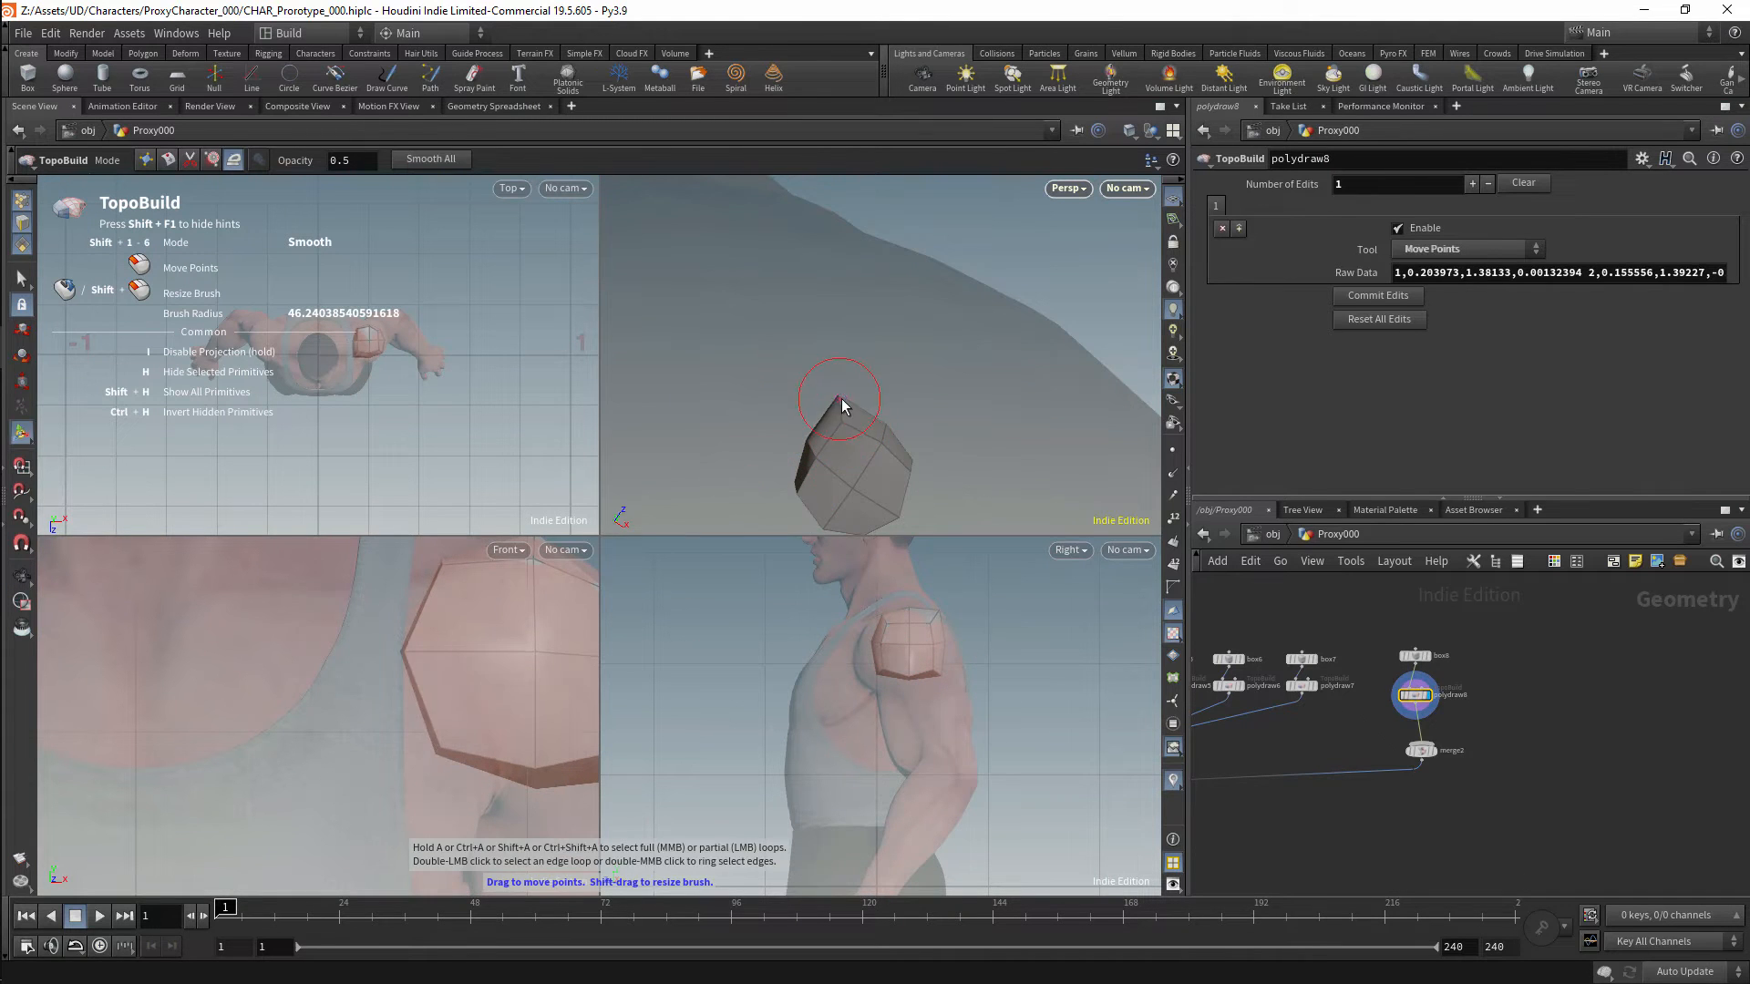
{"action": "left_click_drag", "start_coordinate": [841, 399], "coordinate": [848, 410]}
{"action": "left_click_drag", "start_coordinate": [847, 411], "coordinate": [914, 441], "text": "alt"}
{"action": "right_click_drag", "start_coordinate": [914, 441], "coordinate": [938, 356], "text": "alt"}
Duplicate the shoulder box twice and connect both copies to the arm merge.
{"action": "middle_click_drag", "start_coordinate": [1449, 711], "coordinate": [1383, 741]}
{"action": "left_click", "coordinate": [1356, 686]}
{"action": "left_click_drag", "start_coordinate": [1357, 685], "coordinate": [1424, 679], "text": "alt"}
{"action": "mouse_move", "coordinate": [1422, 680]}
{"action": "left_mouse_down", "text": "alt"}
{"action": "mouse_move", "coordinate": [1506, 676]}
{"action": "mouse_move", "coordinate": [1424, 687]}
{"action": "left_mouse_up", "text": "alt"}
{"action": "left_click_drag", "start_coordinate": [1422, 693], "coordinate": [1357, 773]}
{"action": "left_click_drag", "start_coordinate": [1504, 684], "coordinate": [1362, 774]}
Rotate the first box copy to about 19.07 on Z, undo the stray change, and fit it along the upper arm in front view.
{"action": "left_click_drag", "start_coordinate": [887, 246], "coordinate": [855, 253]}
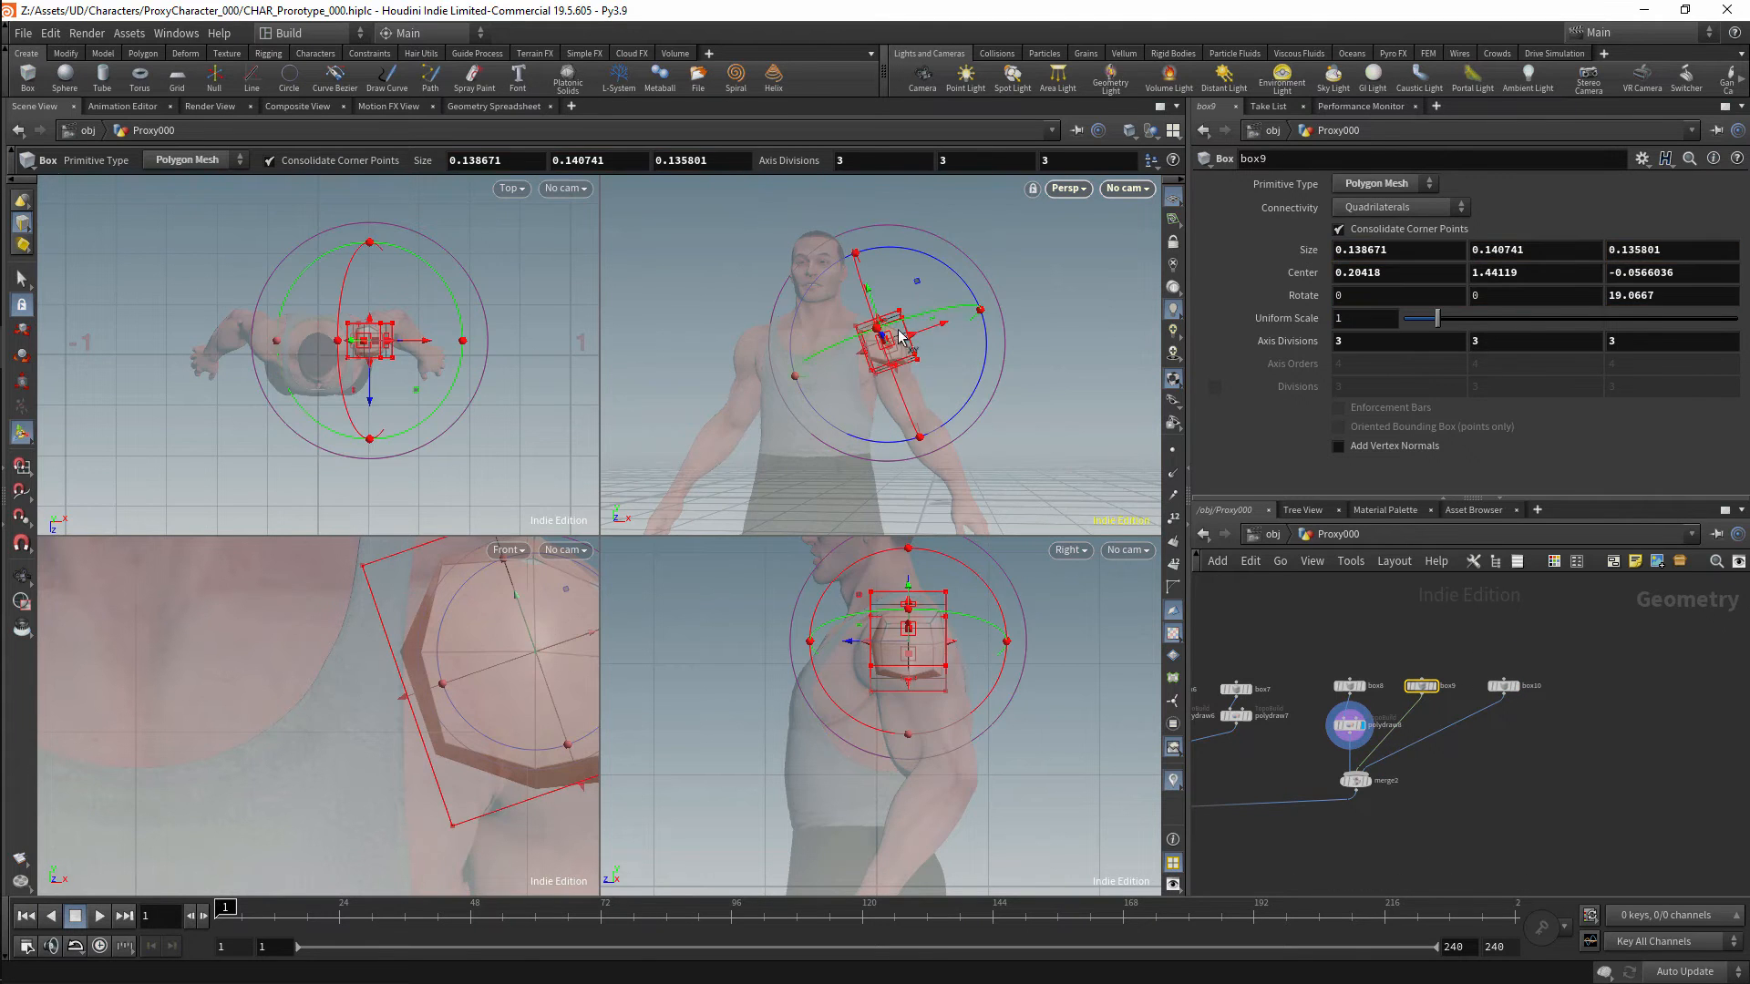
{"action": "left_click_drag", "start_coordinate": [888, 339], "coordinate": [946, 391]}
{"action": "key", "text": "ctrl+z"}
{"action": "right_click_drag", "start_coordinate": [501, 643], "coordinate": [418, 690], "text": "alt"}
{"action": "middle_click_drag", "start_coordinate": [418, 691], "coordinate": [330, 685], "text": "alt"}
{"action": "left_click_drag", "start_coordinate": [498, 679], "coordinate": [496, 679]}
{"action": "left_click_drag", "start_coordinate": [455, 730], "coordinate": [466, 763]}
Tilt the upper arm box to about 13.5 on X and adjust its position and length to about 0.184.
{"action": "left_click_drag", "start_coordinate": [1012, 677], "coordinate": [999, 654]}
{"action": "left_click_drag", "start_coordinate": [1007, 428], "coordinate": [1065, 445], "text": "alt"}
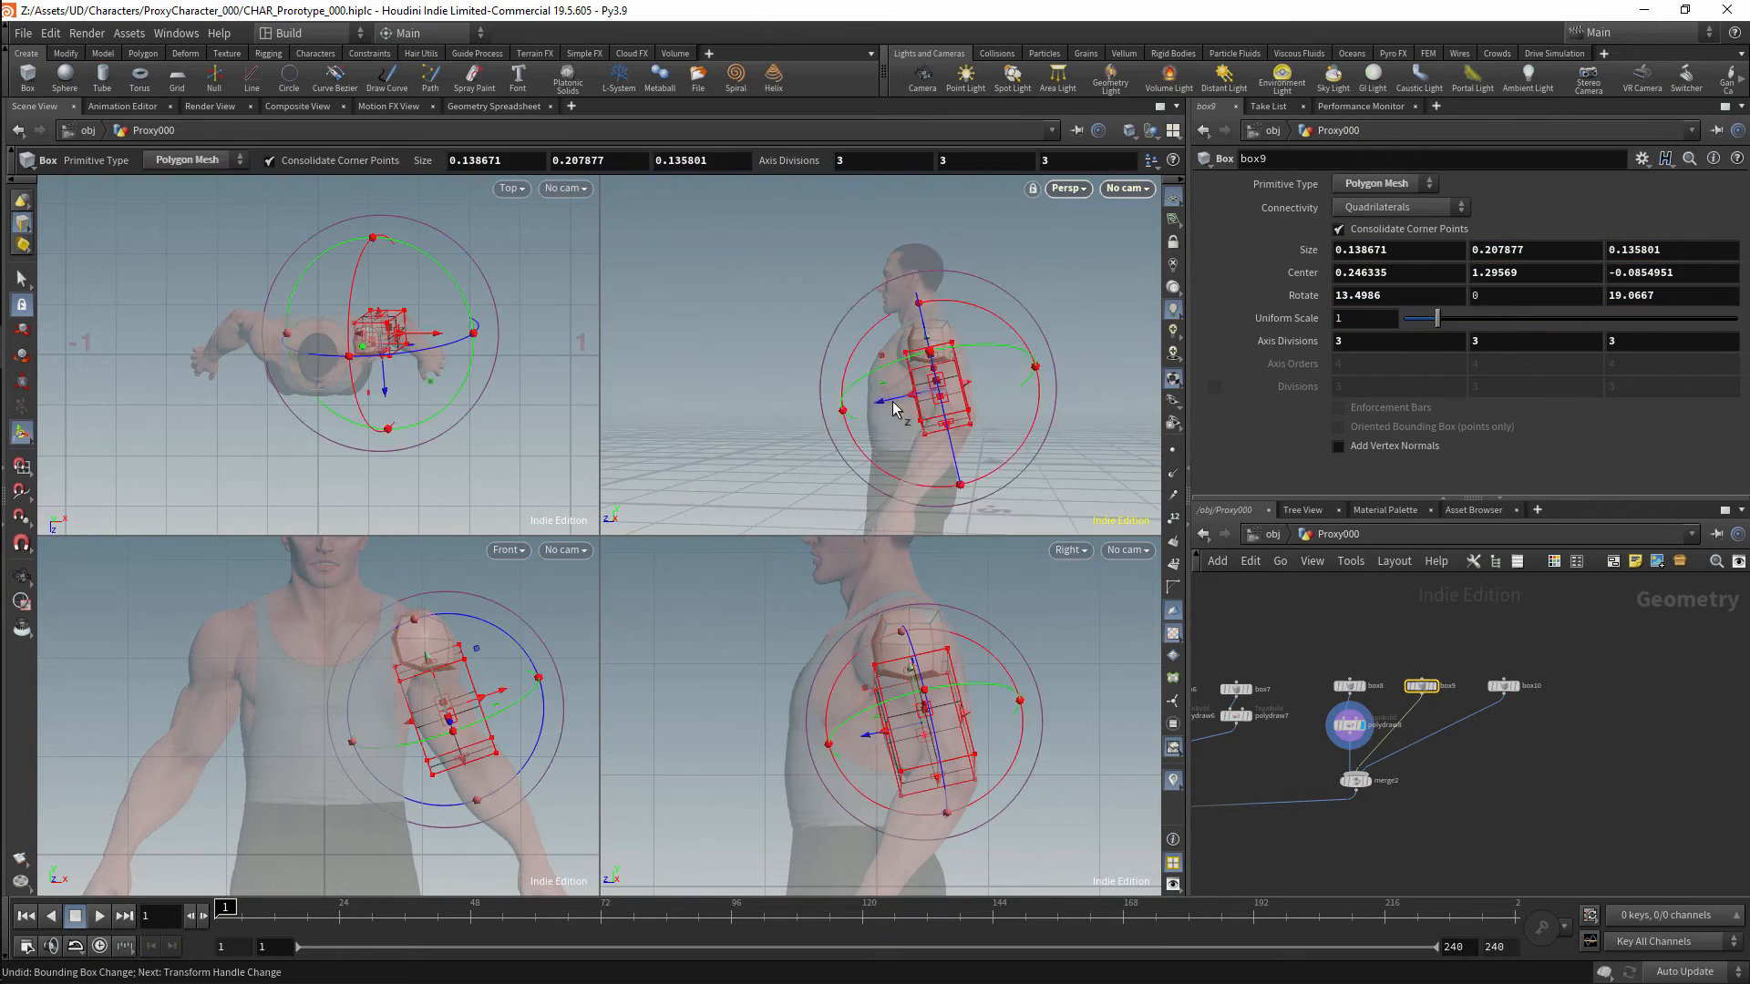
{"action": "left_click_drag", "start_coordinate": [883, 403], "coordinate": [890, 402]}
{"action": "left_click_drag", "start_coordinate": [937, 455], "coordinate": [881, 403], "text": "alt"}
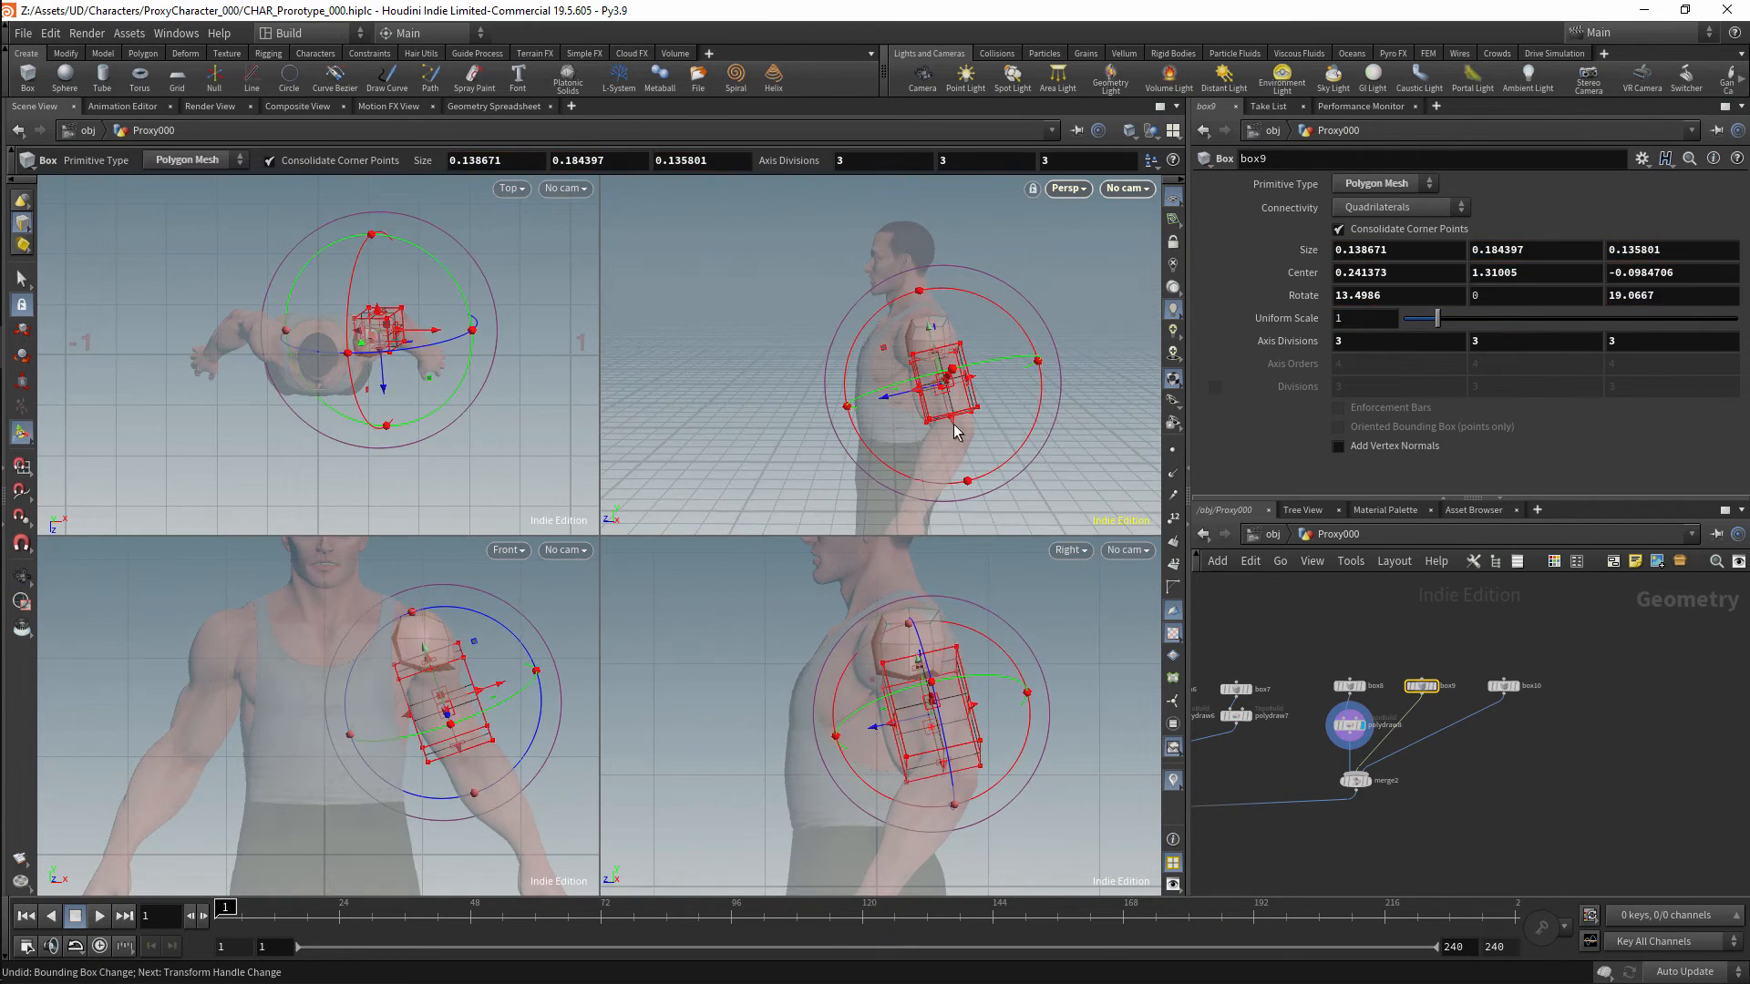
Create another box copy from the spare one, connect it to the arm merge, and display the merge.
{"action": "left_click", "coordinate": [1504, 687]}
{"action": "left_click_drag", "start_coordinate": [1504, 686], "coordinate": [1578, 686], "text": "alt"}
{"action": "left_click_drag", "start_coordinate": [1578, 696], "coordinate": [1447, 755]}
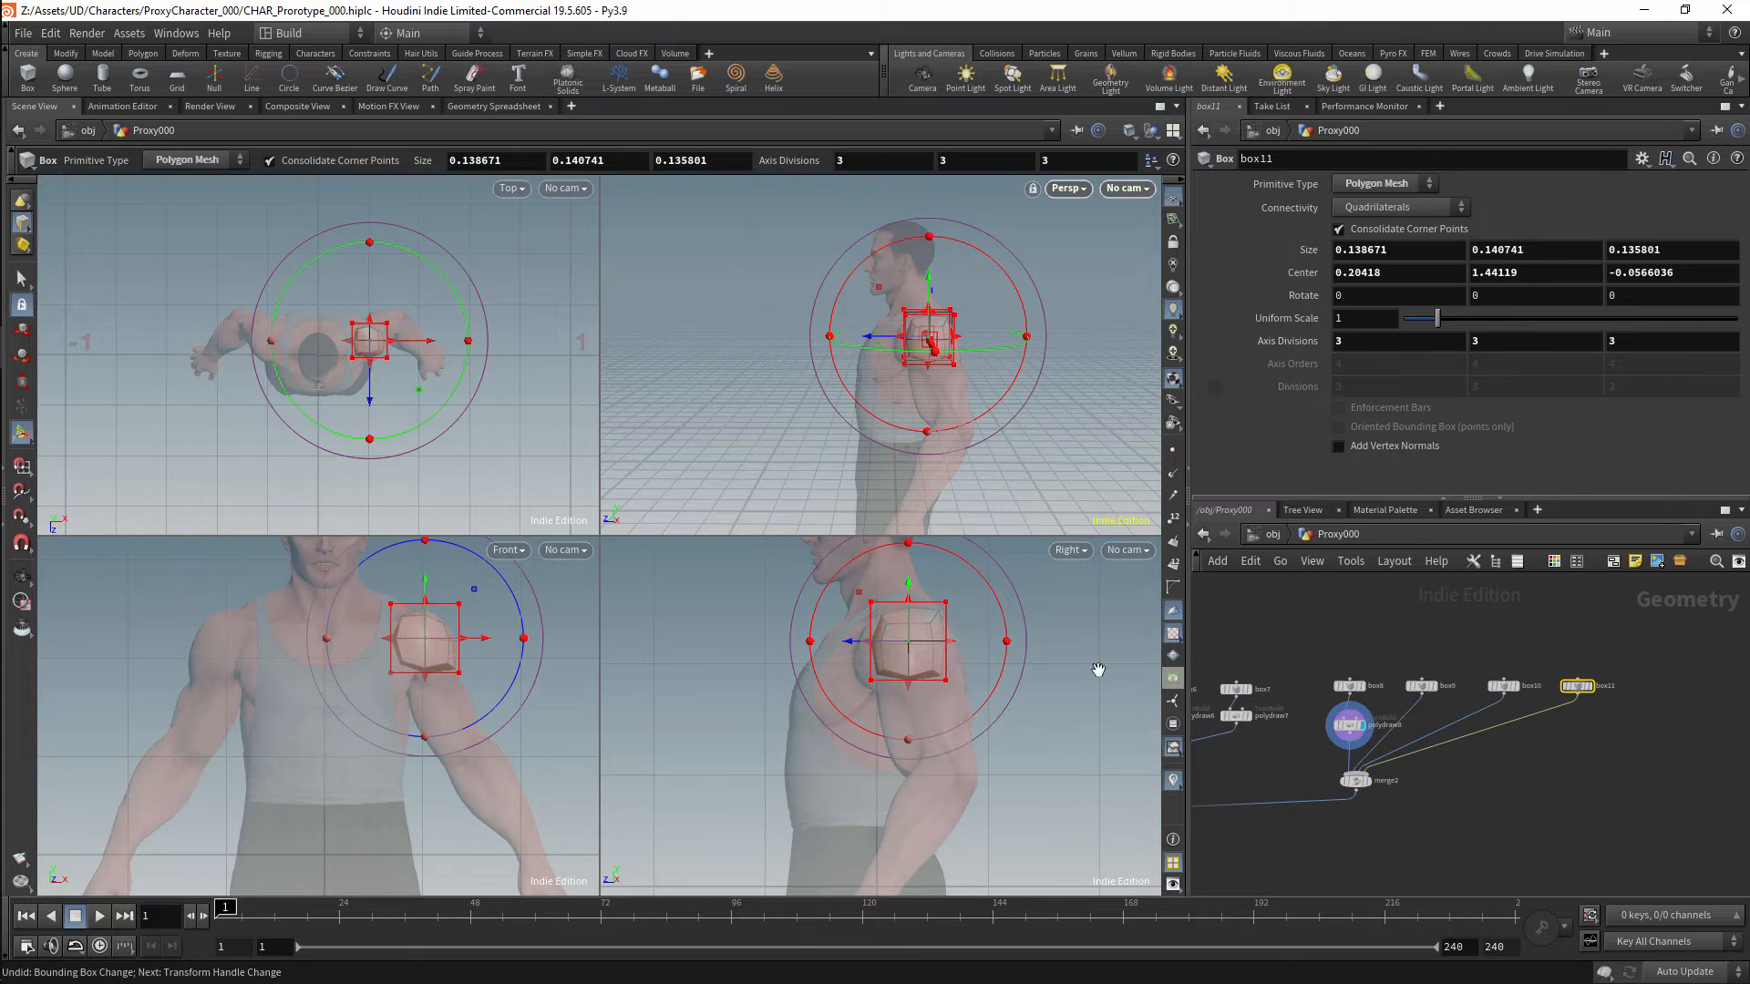
{"action": "left_click", "coordinate": [1369, 781]}
Move the newest box to the forearm, rotate it to about -21.66, 0, 30.39, and size it about 0.139 × 0.293 × 0.124.
{"action": "left_click_drag", "start_coordinate": [1062, 392], "coordinate": [961, 422], "text": "alt"}
{"action": "left_click_drag", "start_coordinate": [946, 340], "coordinate": [929, 451]}
{"action": "middle_click_drag", "start_coordinate": [563, 664], "coordinate": [410, 570], "text": "alt"}
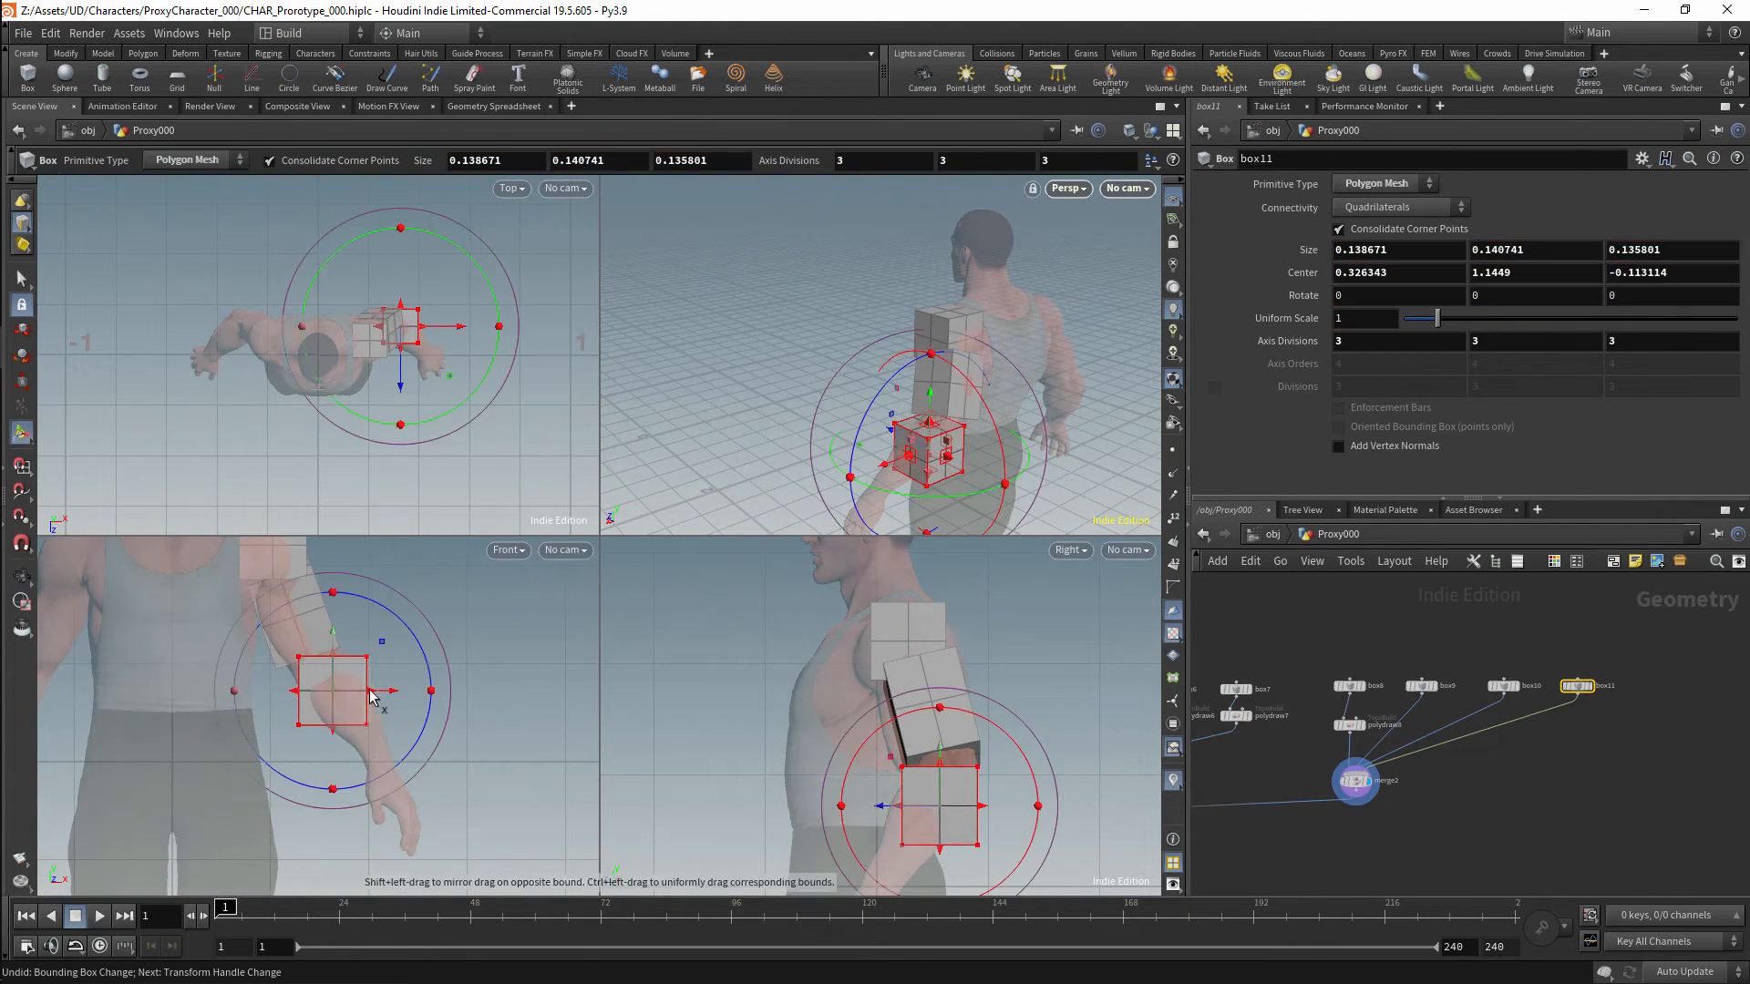
{"action": "left_click_drag", "start_coordinate": [424, 657], "coordinate": [386, 625]}
{"action": "left_click_drag", "start_coordinate": [1030, 844], "coordinate": [1007, 876]}
{"action": "left_click_drag", "start_coordinate": [980, 820], "coordinate": [974, 818]}
{"action": "left_click_drag", "start_coordinate": [994, 451], "coordinate": [951, 476], "text": "alt"}
{"action": "left_click_drag", "start_coordinate": [931, 408], "coordinate": [1010, 436]}
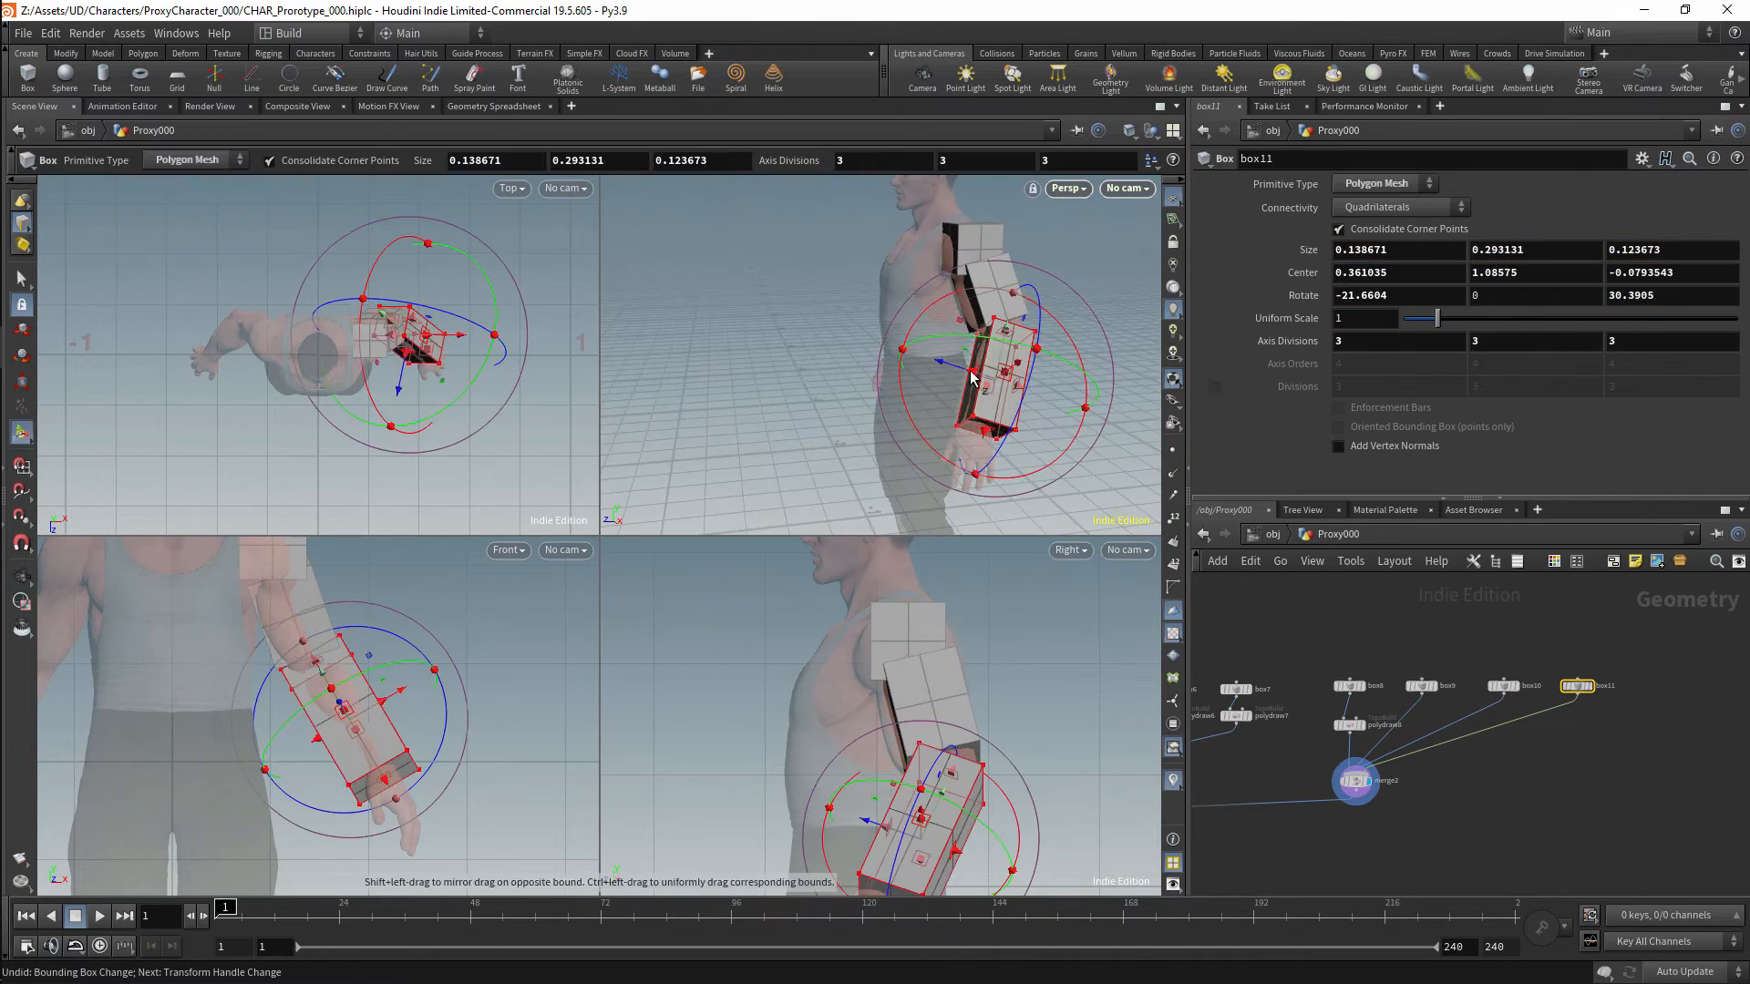
Fine-tune the forearm box's sides to fit the reference forearm.
{"action": "left_click_drag", "start_coordinate": [971, 378], "coordinate": [967, 376]}
{"action": "middle_click_drag", "start_coordinate": [980, 424], "coordinate": [983, 369], "text": "alt"}
{"action": "scroll", "coordinate": [983, 369], "scroll_direction": "up", "scroll_amount": 3}
{"action": "left_click_drag", "start_coordinate": [971, 372], "coordinate": [974, 363]}
{"action": "left_click_drag", "start_coordinate": [980, 362], "coordinate": [1030, 430], "text": "alt"}
Duplicate the forearm box into the arm merge and fit the copy over the hand, about 0.048 × 0.097 × 0.084.
{"action": "left_click_drag", "start_coordinate": [1582, 696], "coordinate": [1652, 695], "text": "alt"}
{"action": "left_click_drag", "start_coordinate": [1647, 696], "coordinate": [1369, 770]}
{"action": "left_click_drag", "start_coordinate": [1049, 366], "coordinate": [984, 422], "text": "alt"}
{"action": "middle_click_drag", "start_coordinate": [970, 818], "coordinate": [974, 690], "text": "alt"}
{"action": "left_click_drag", "start_coordinate": [1057, 441], "coordinate": [947, 428], "text": "alt"}
{"action": "left_click_drag", "start_coordinate": [1041, 292], "coordinate": [946, 401]}
{"action": "left_click_drag", "start_coordinate": [950, 402], "coordinate": [1019, 426], "text": "alt"}
{"action": "right_click_drag", "start_coordinate": [1019, 426], "coordinate": [966, 426], "text": "alt"}
{"action": "left_click_drag", "start_coordinate": [939, 428], "coordinate": [896, 418]}
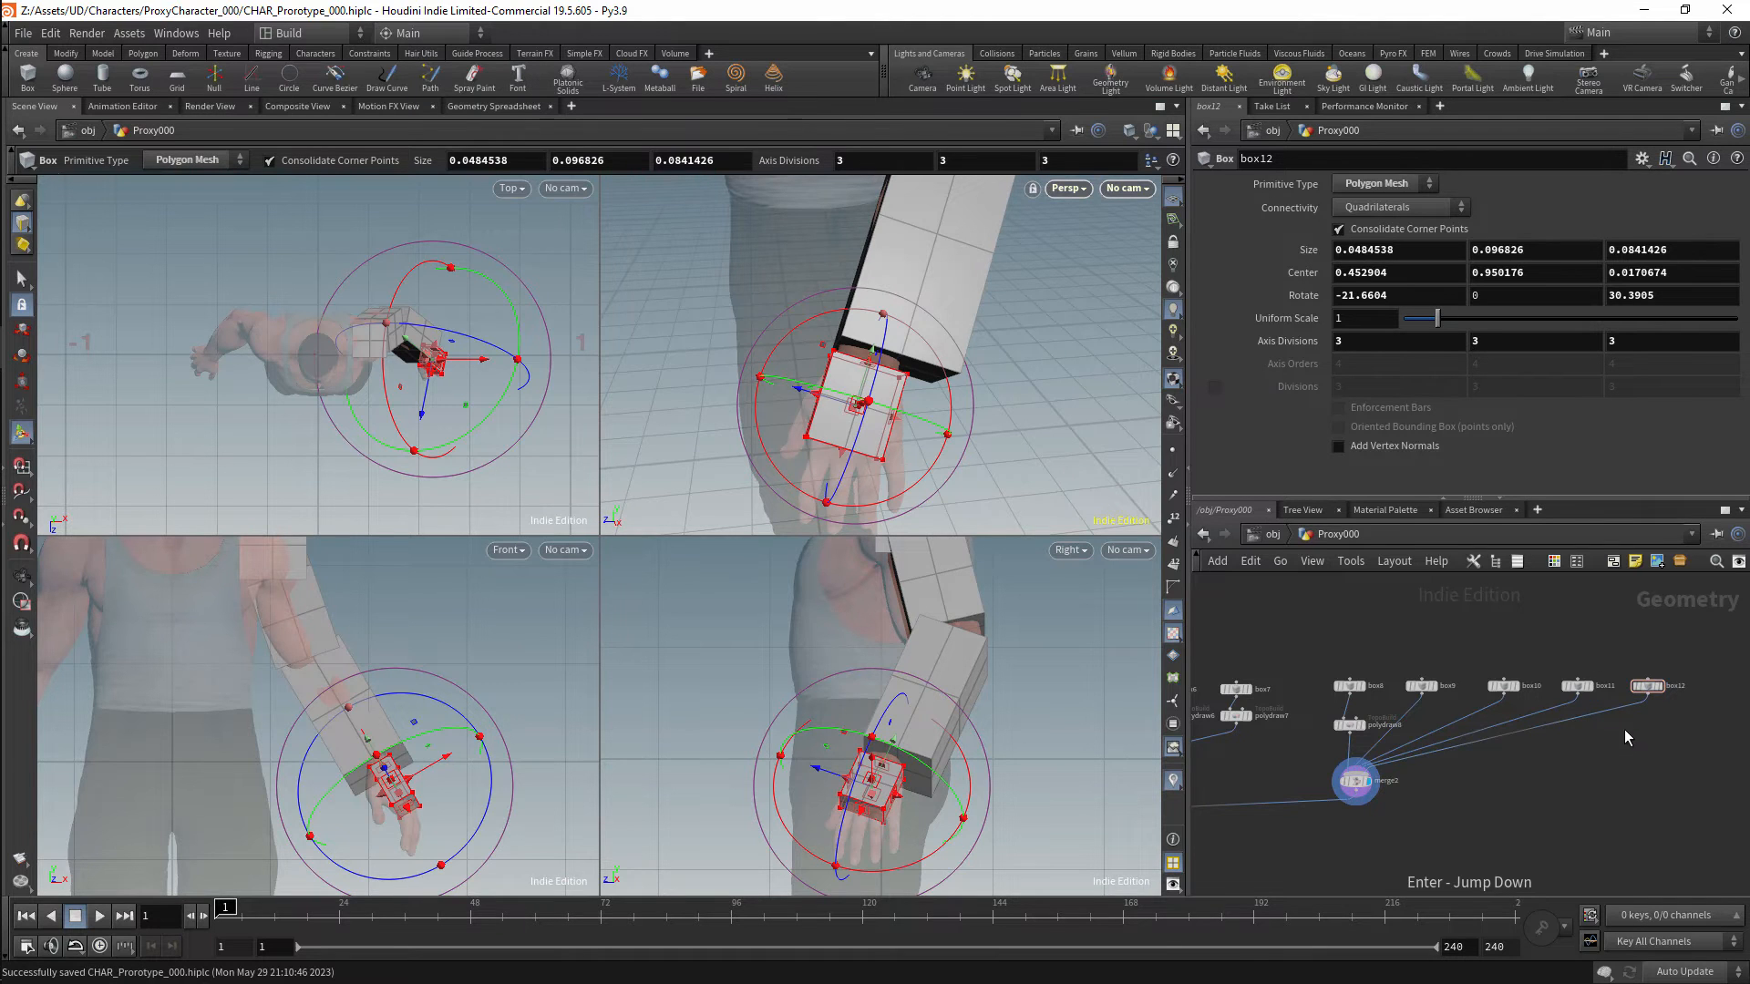
Add a PolyDraw node to the network near the arm boxes.
{"action": "key", "text": "Tab"}
{"action": "type", "text": "poly"}
{"action": "key", "text": "Down"}
{"action": "key", "text": "Down"}
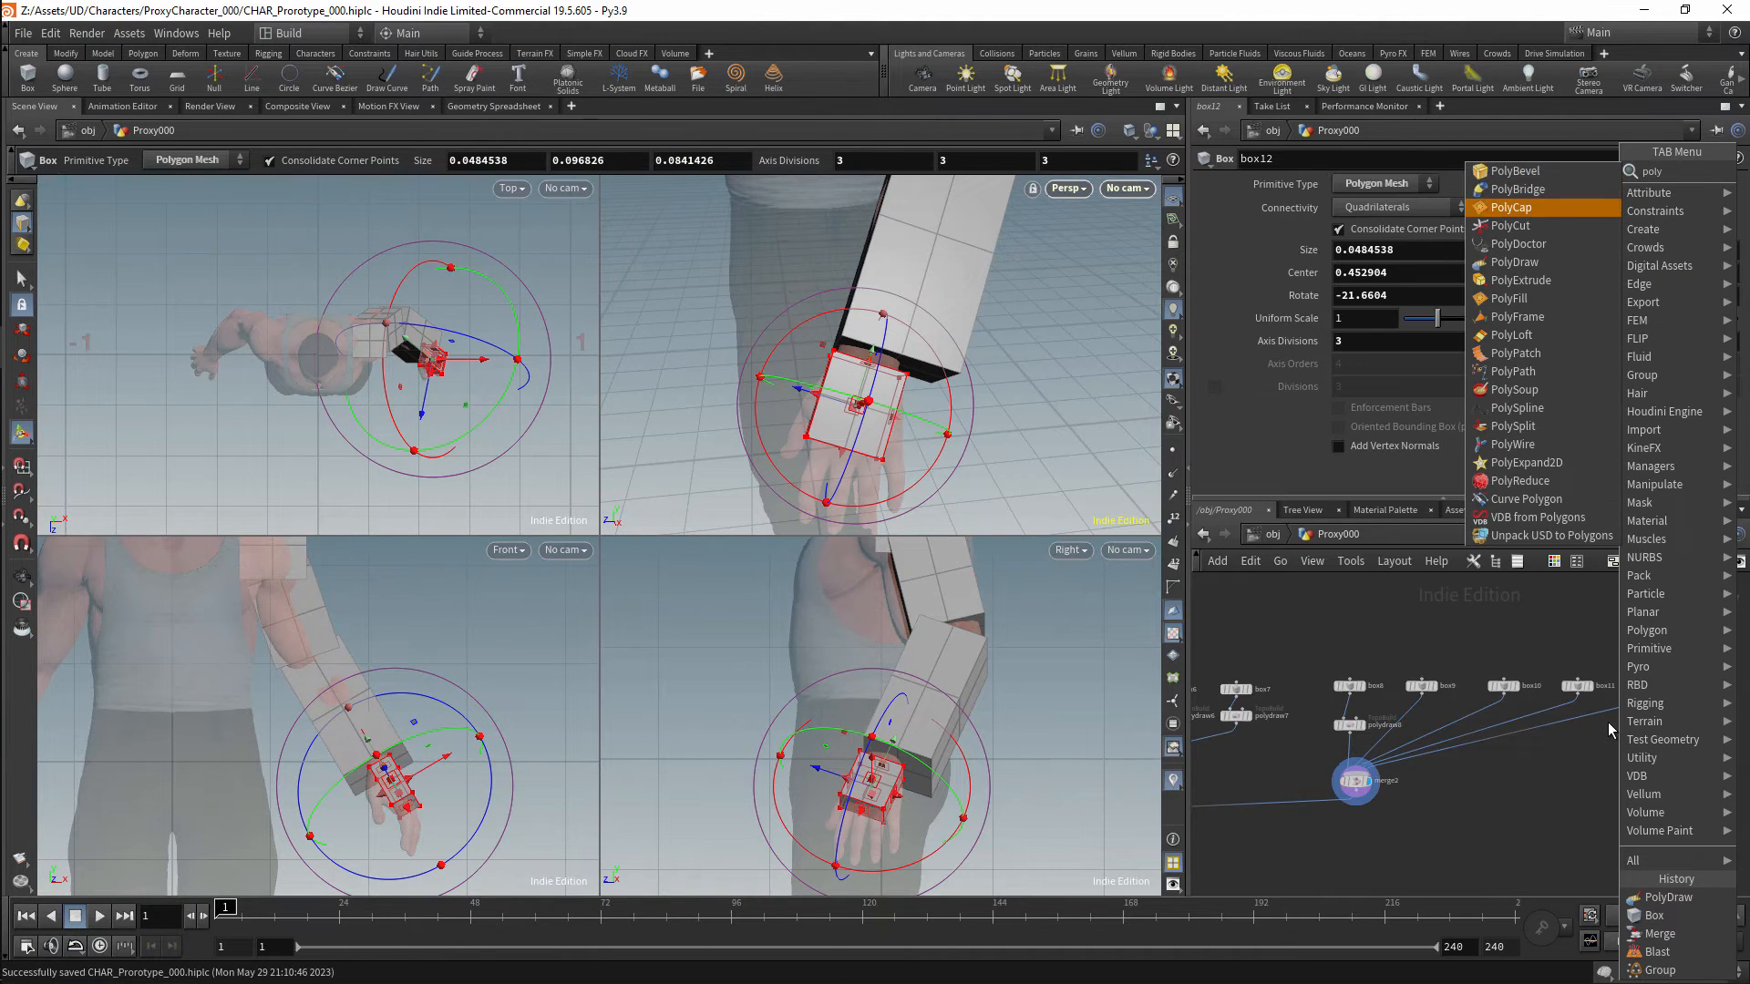
{"action": "key", "text": "Down"}
{"action": "key", "text": "Down"}
{"action": "key", "text": "Down"}
{"action": "key", "text": "Return"}
{"action": "left_click", "coordinate": [1571, 768]}
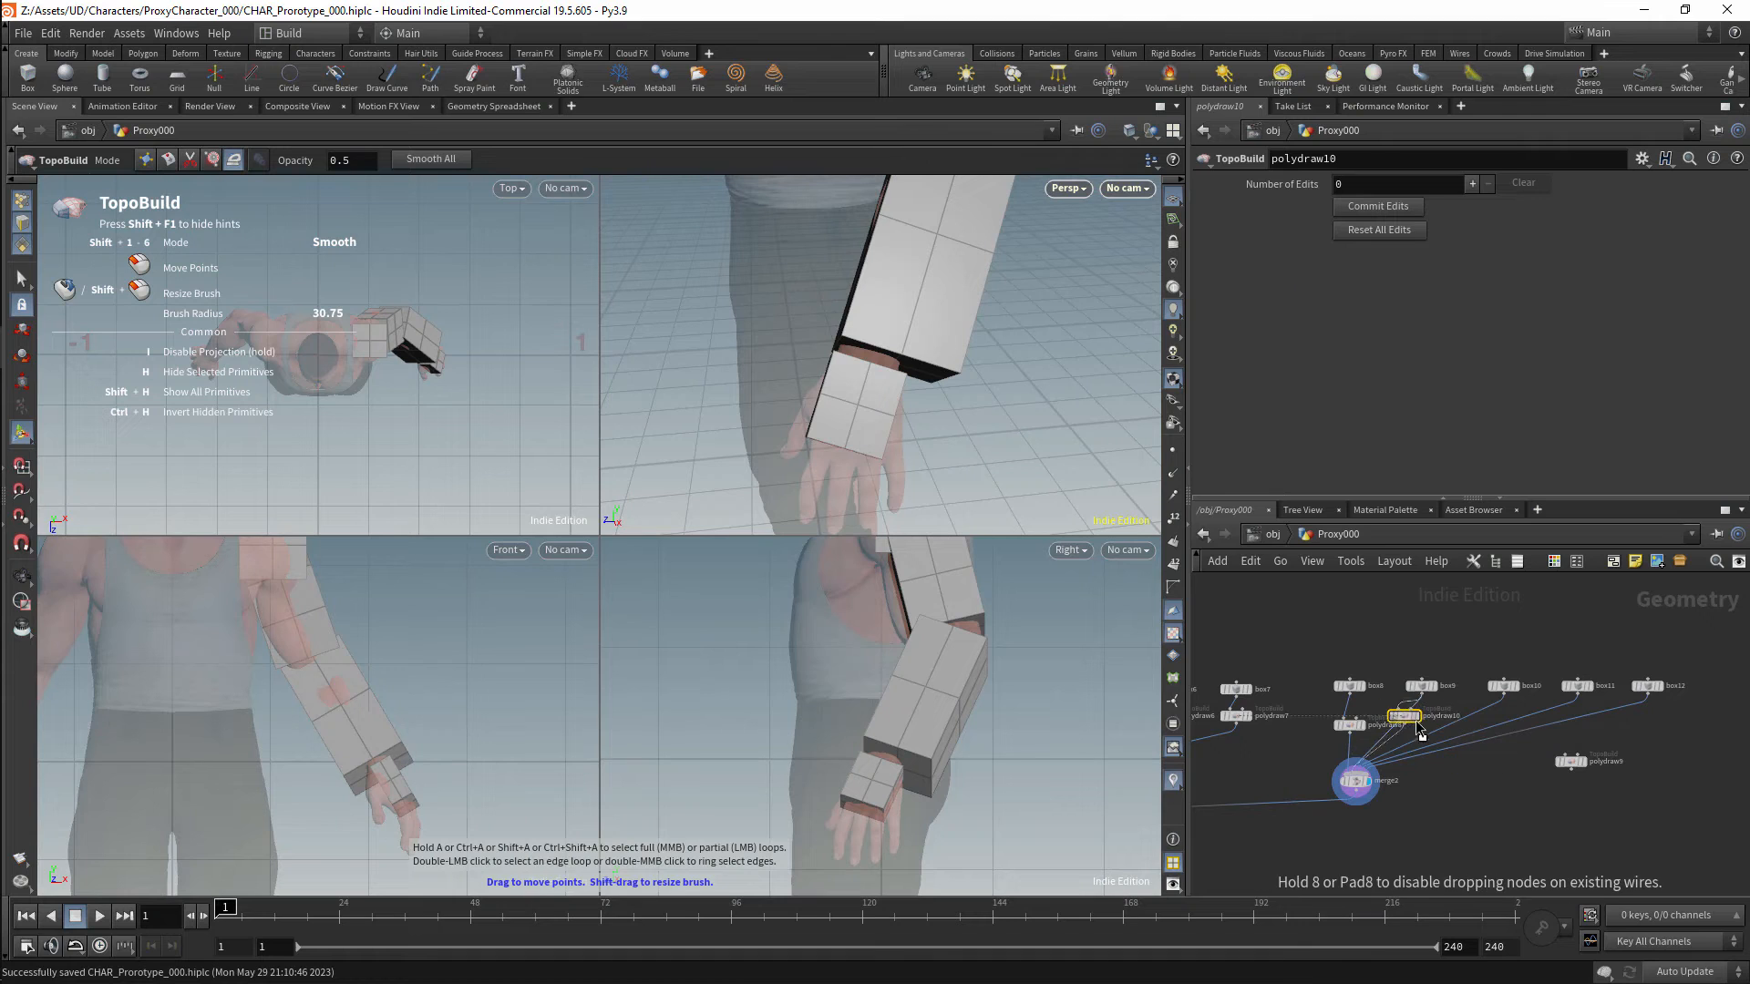
Duplicate the PolyDraw node and insert one between each remaining arm box and the arm merge.
{"action": "mouse_move", "coordinate": [1586, 763]}
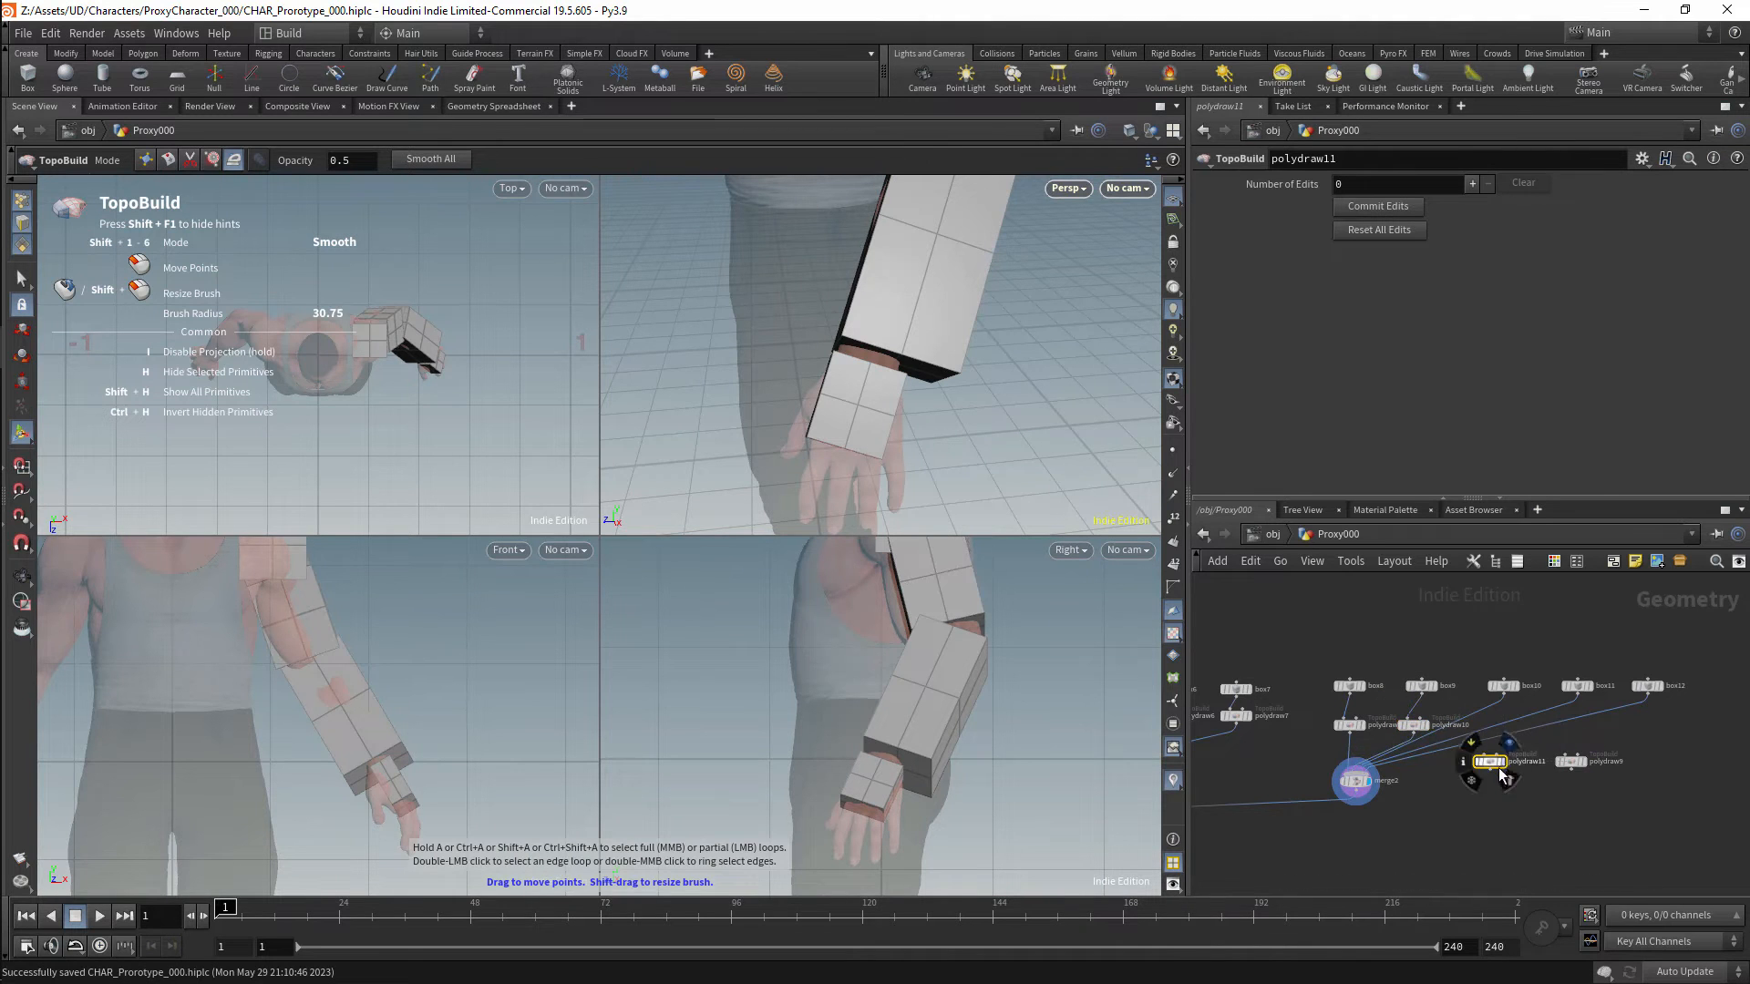
{"action": "left_click_drag", "start_coordinate": [1502, 774], "coordinate": [1497, 709]}
{"action": "left_click_drag", "start_coordinate": [1568, 762], "coordinate": [1558, 709], "text": "alt"}
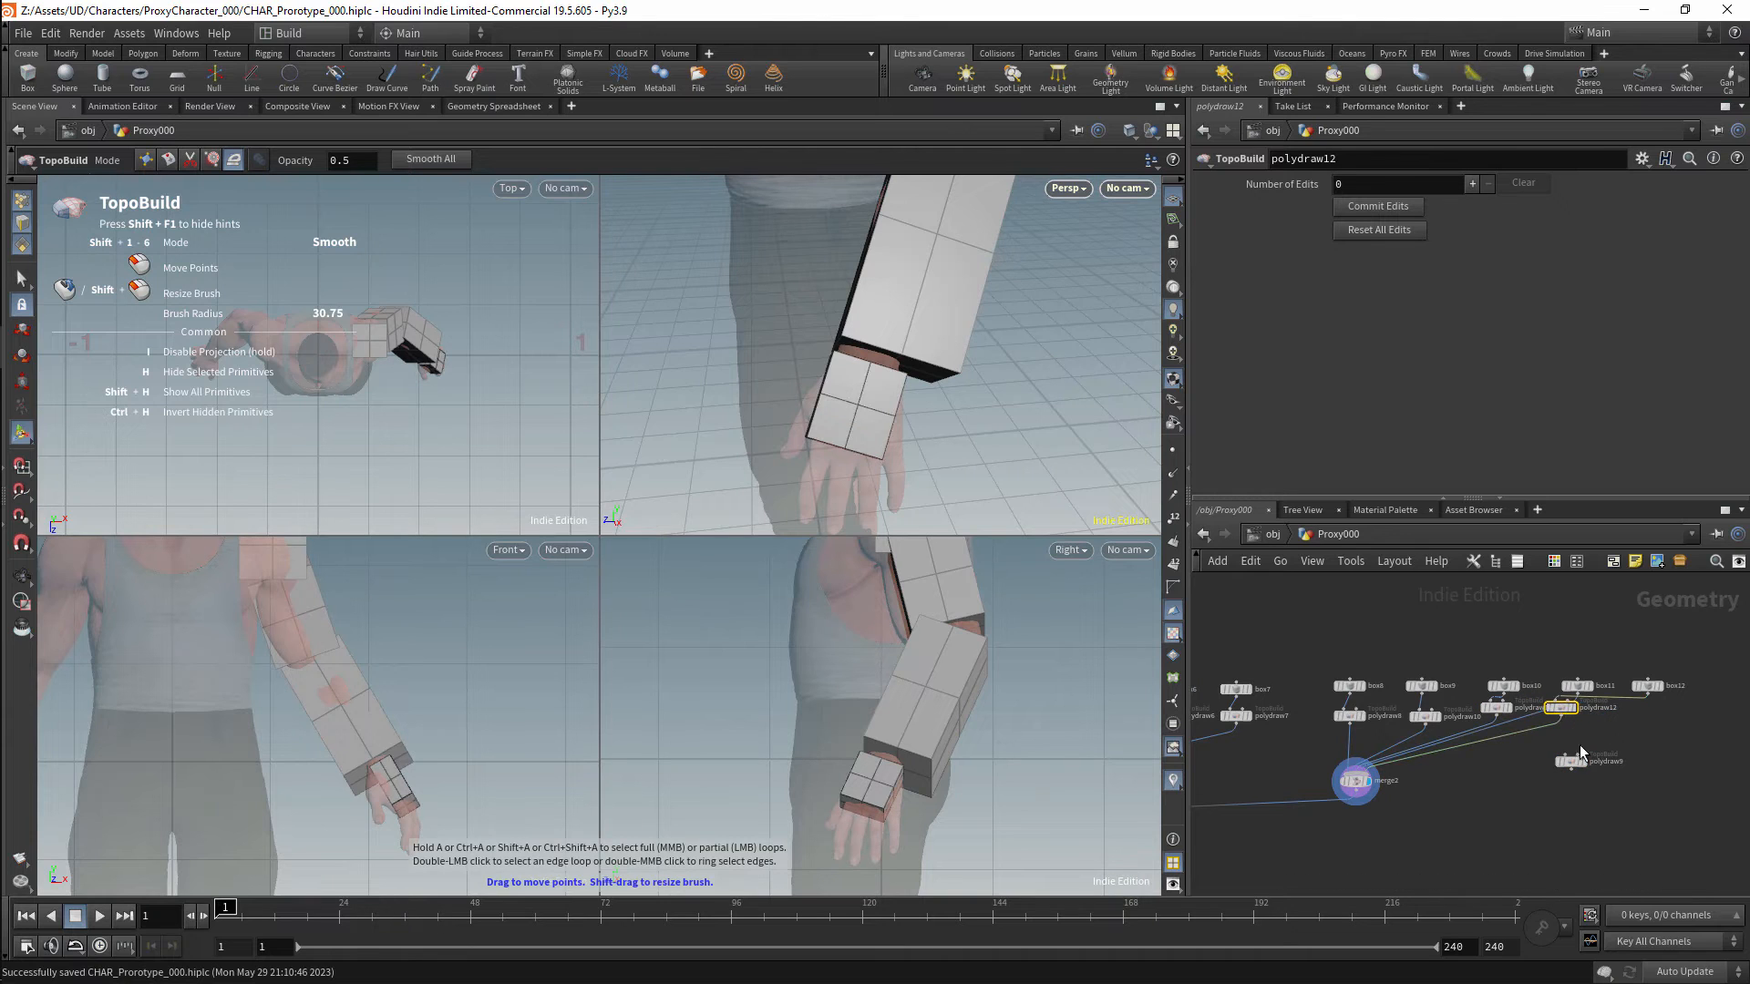
{"action": "key", "text": "l"}
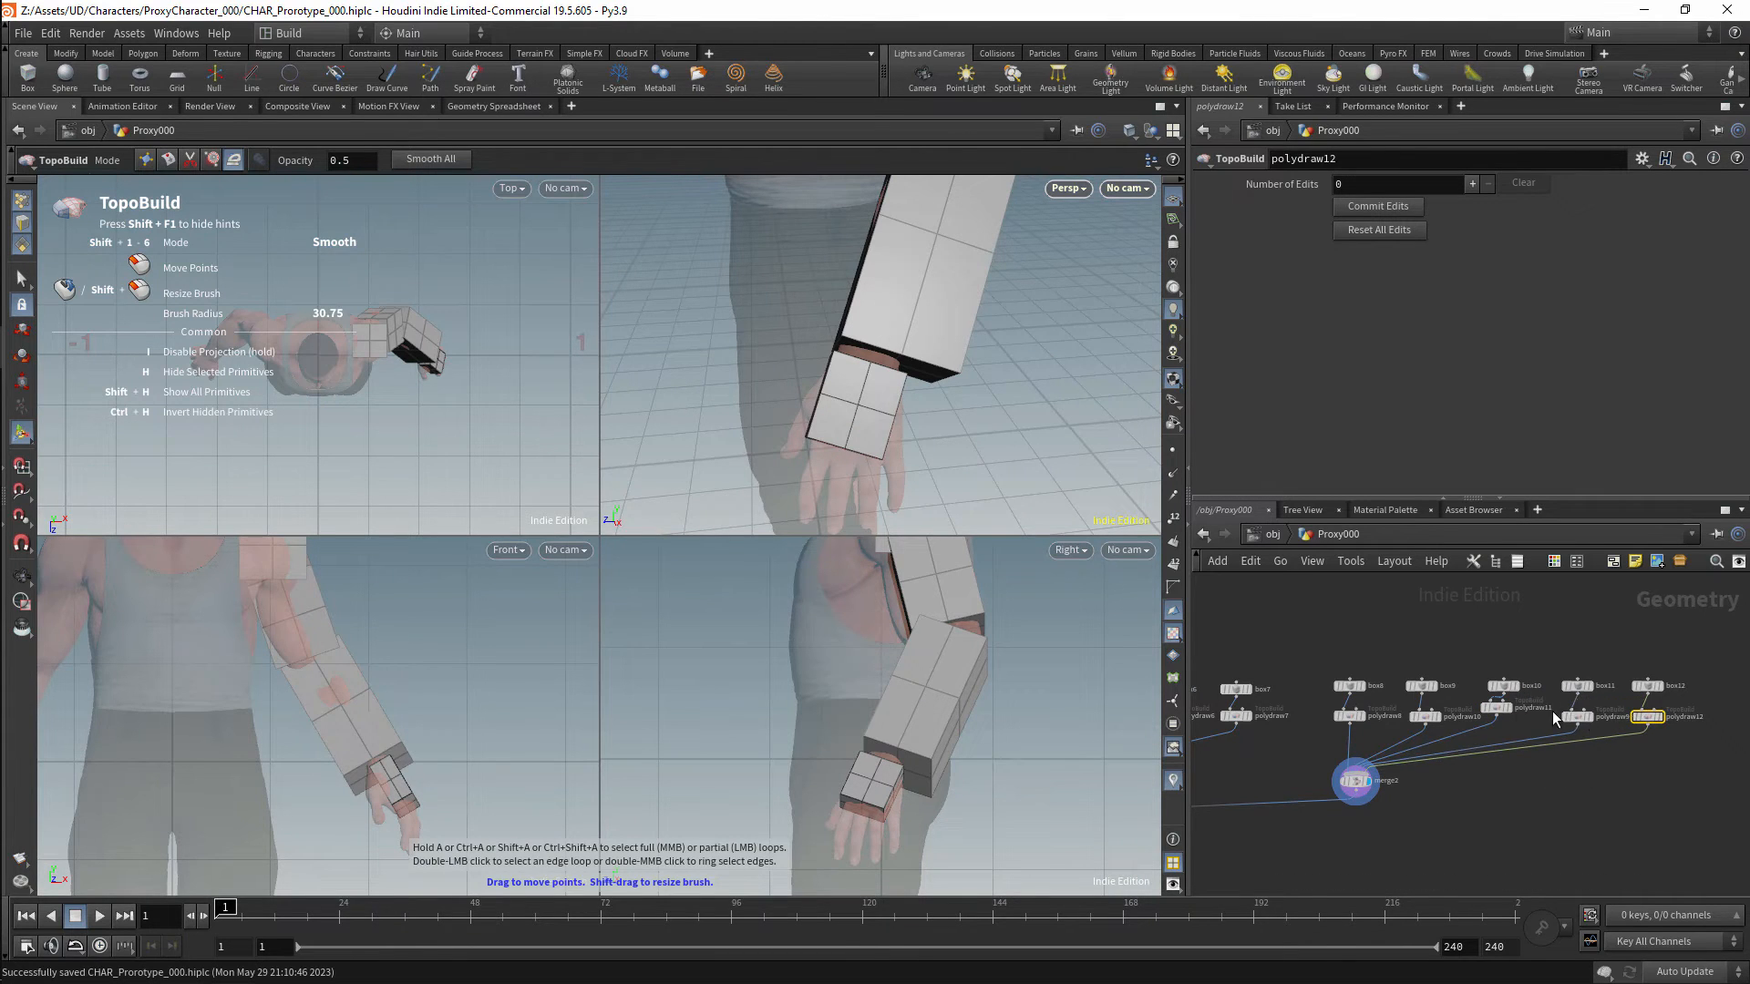
Display the arm PolyDraw nodes one by one, and bypass the spare box10 together with its PolyDraw.
{"action": "left_click", "coordinate": [1425, 717]}
{"action": "middle_click_drag", "start_coordinate": [1667, 724], "coordinate": [1728, 702]}
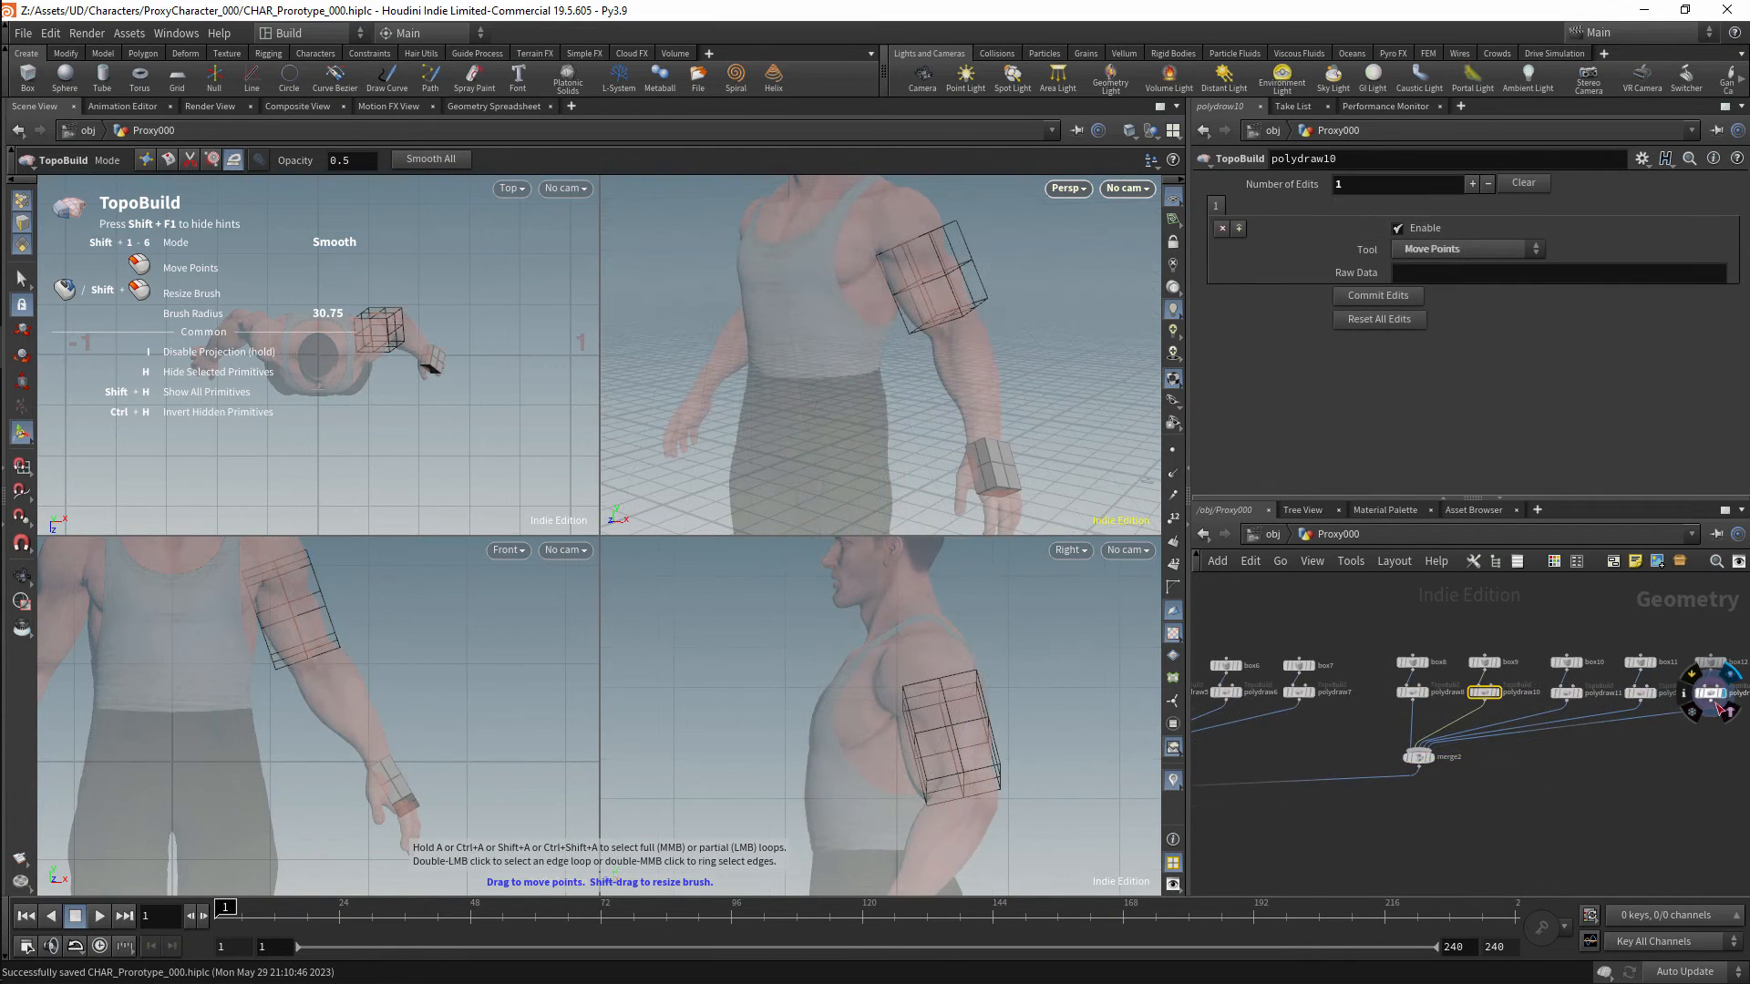
{"action": "left_click", "coordinate": [1658, 703]}
{"action": "left_click", "coordinate": [1584, 703]}
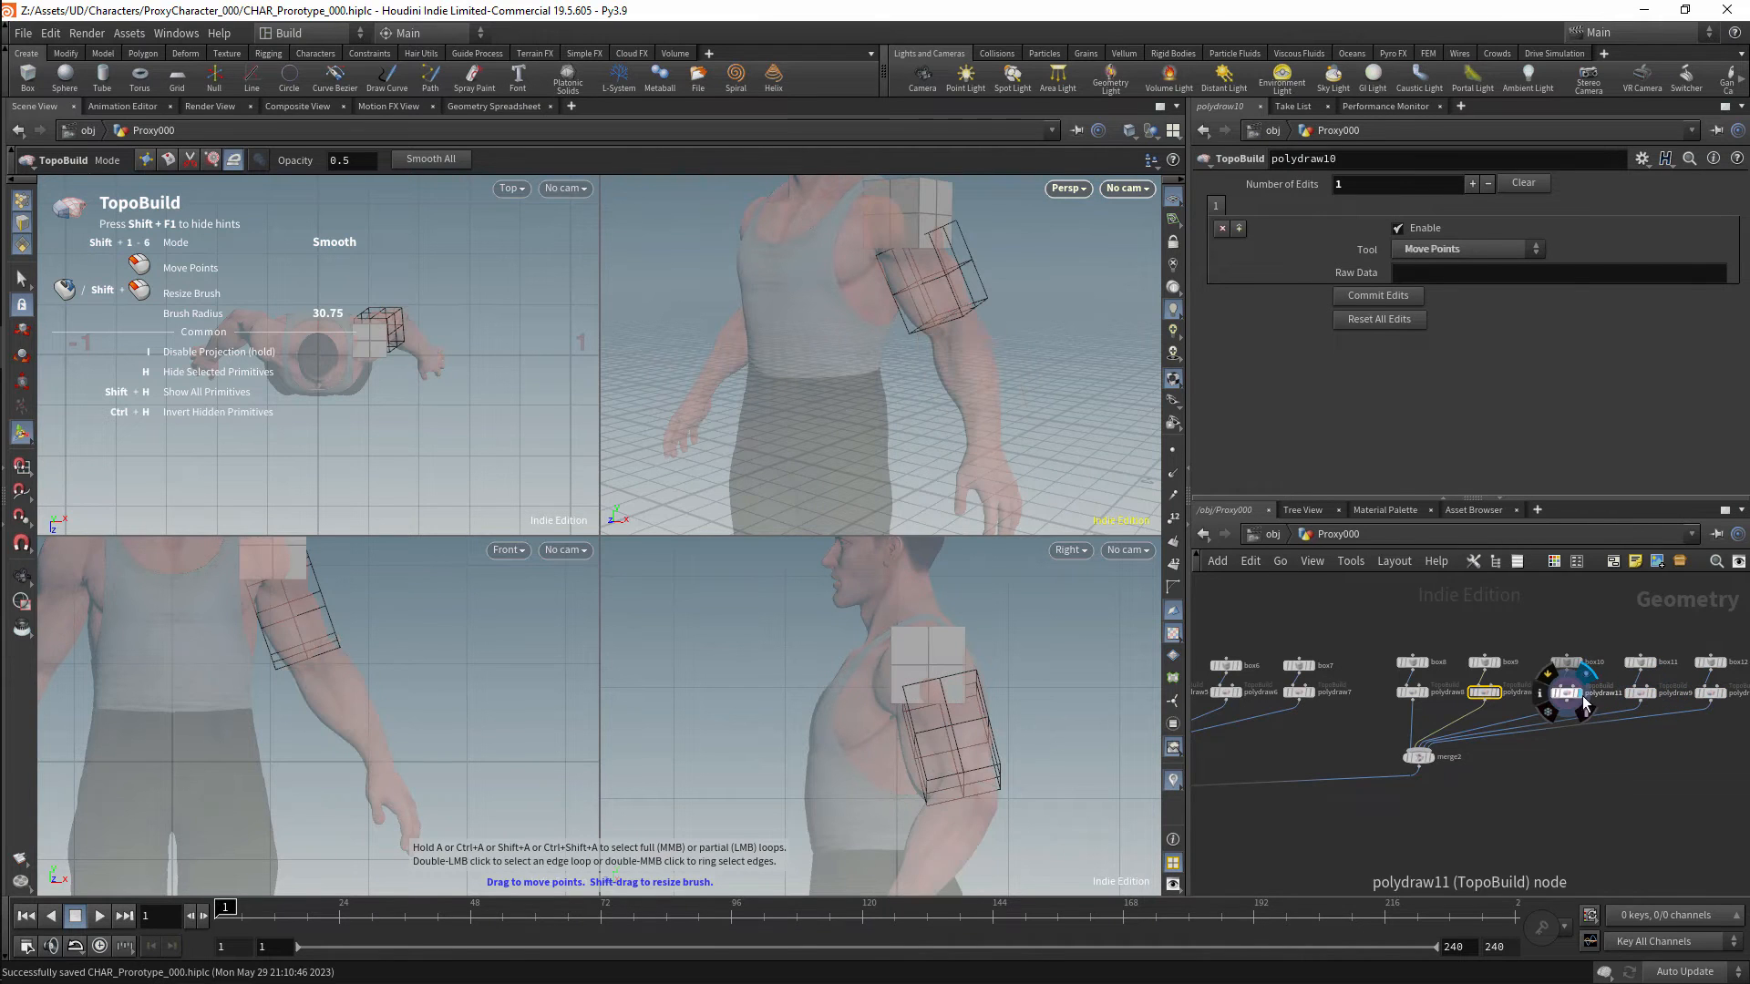
{"action": "left_click", "coordinate": [1564, 661]}
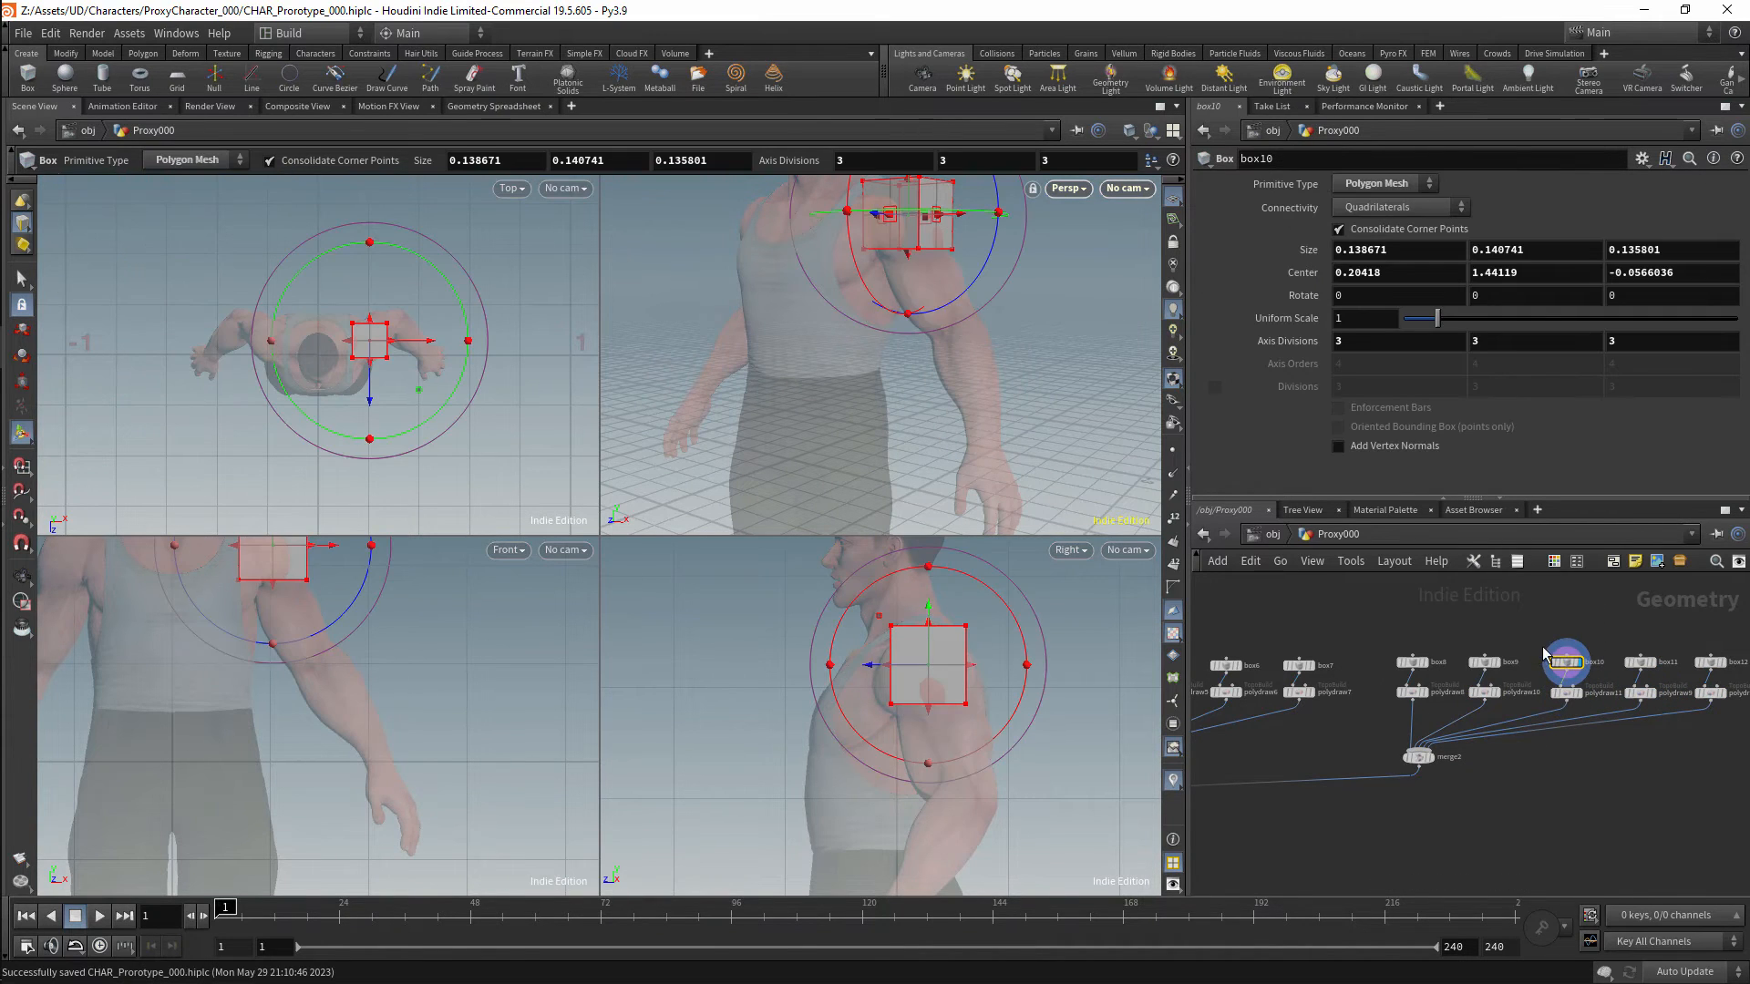
{"action": "left_click", "coordinate": [1570, 693]}
{"action": "left_click_drag", "start_coordinate": [1587, 623], "coordinate": [1551, 705]}
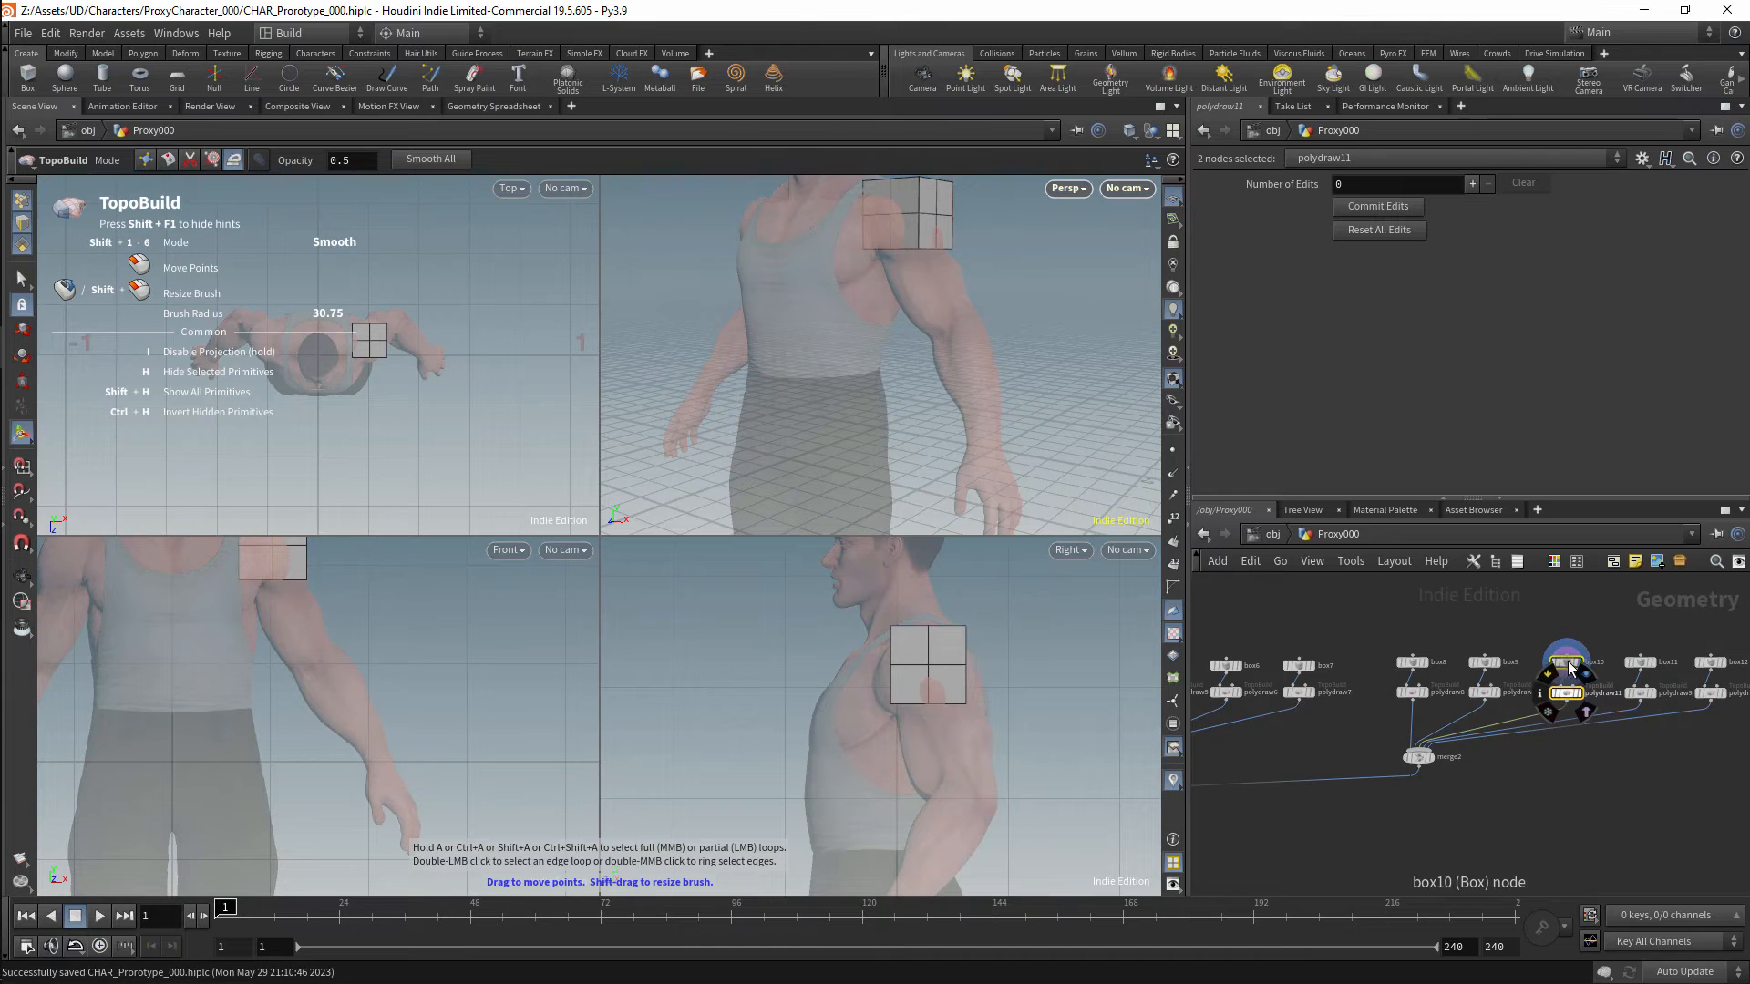
{"action": "key", "text": "b"}
{"action": "left_click", "coordinate": [1547, 621]}
Display the upper arm's PolyDraw and insert extra edge loops along and around the upper arm box.
{"action": "left_click", "coordinate": [1497, 692]}
{"action": "scroll", "coordinate": [981, 258], "scroll_direction": "up", "scroll_amount": 4}
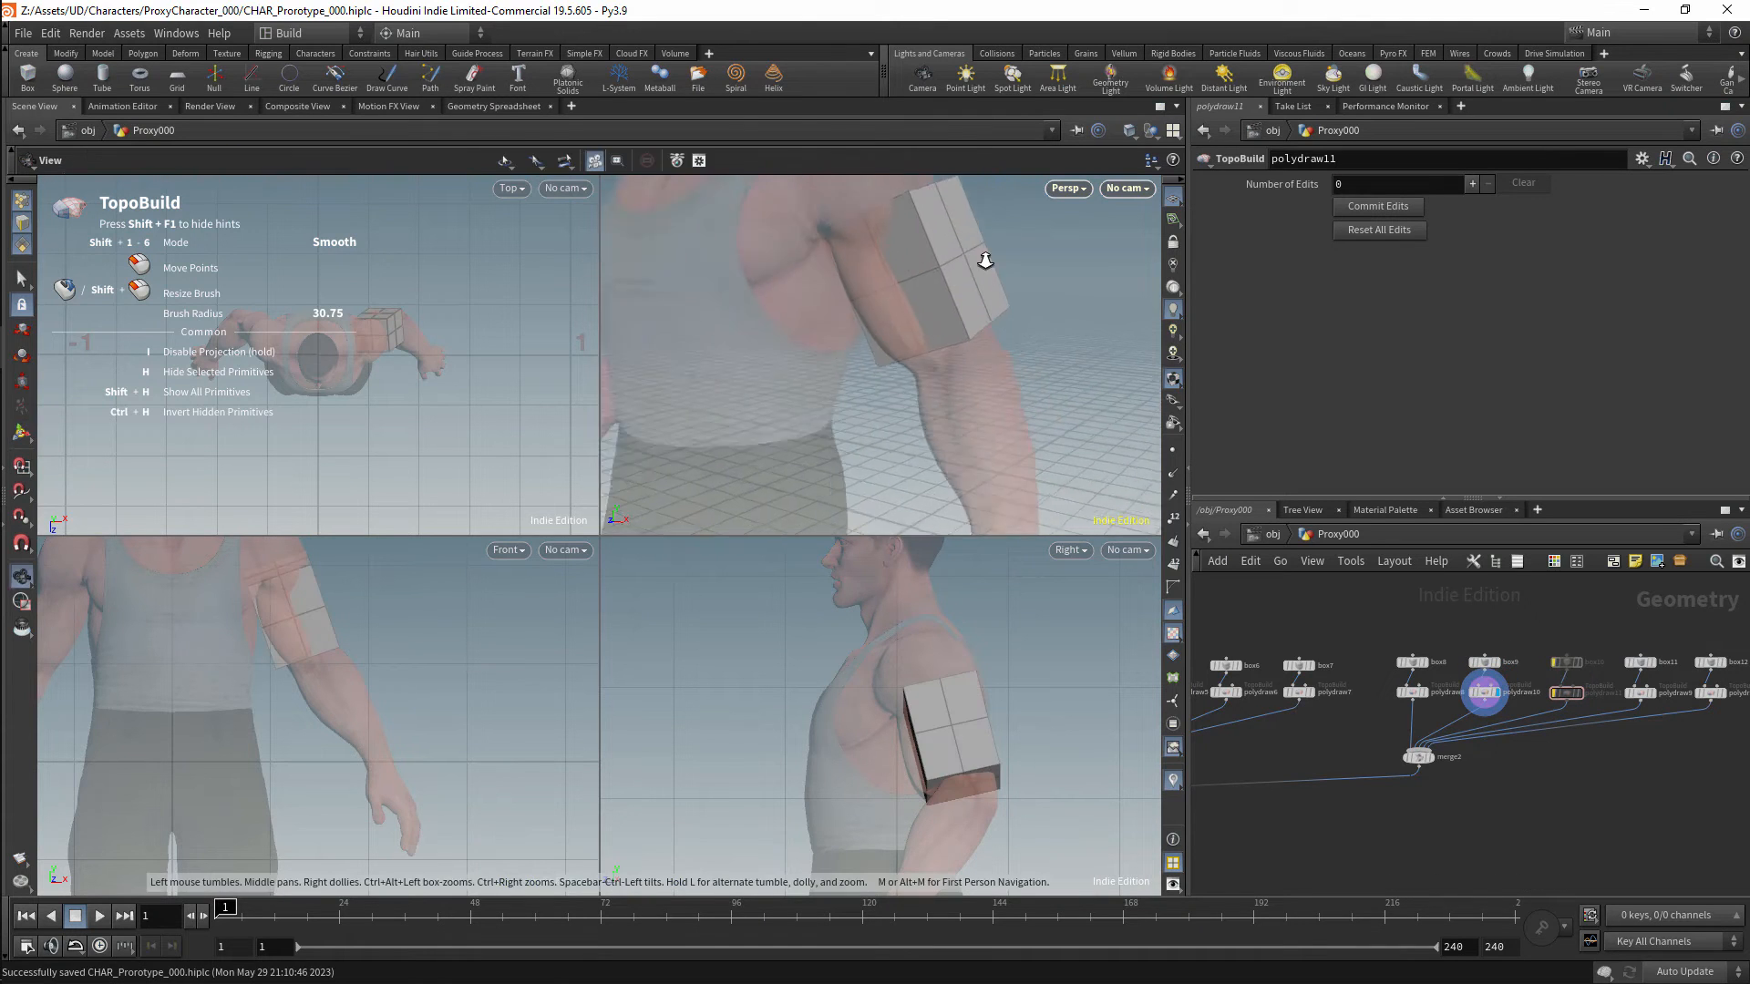
{"action": "left_click_drag", "start_coordinate": [981, 257], "coordinate": [985, 330], "text": "alt"}
{"action": "key", "text": "shift+3"}
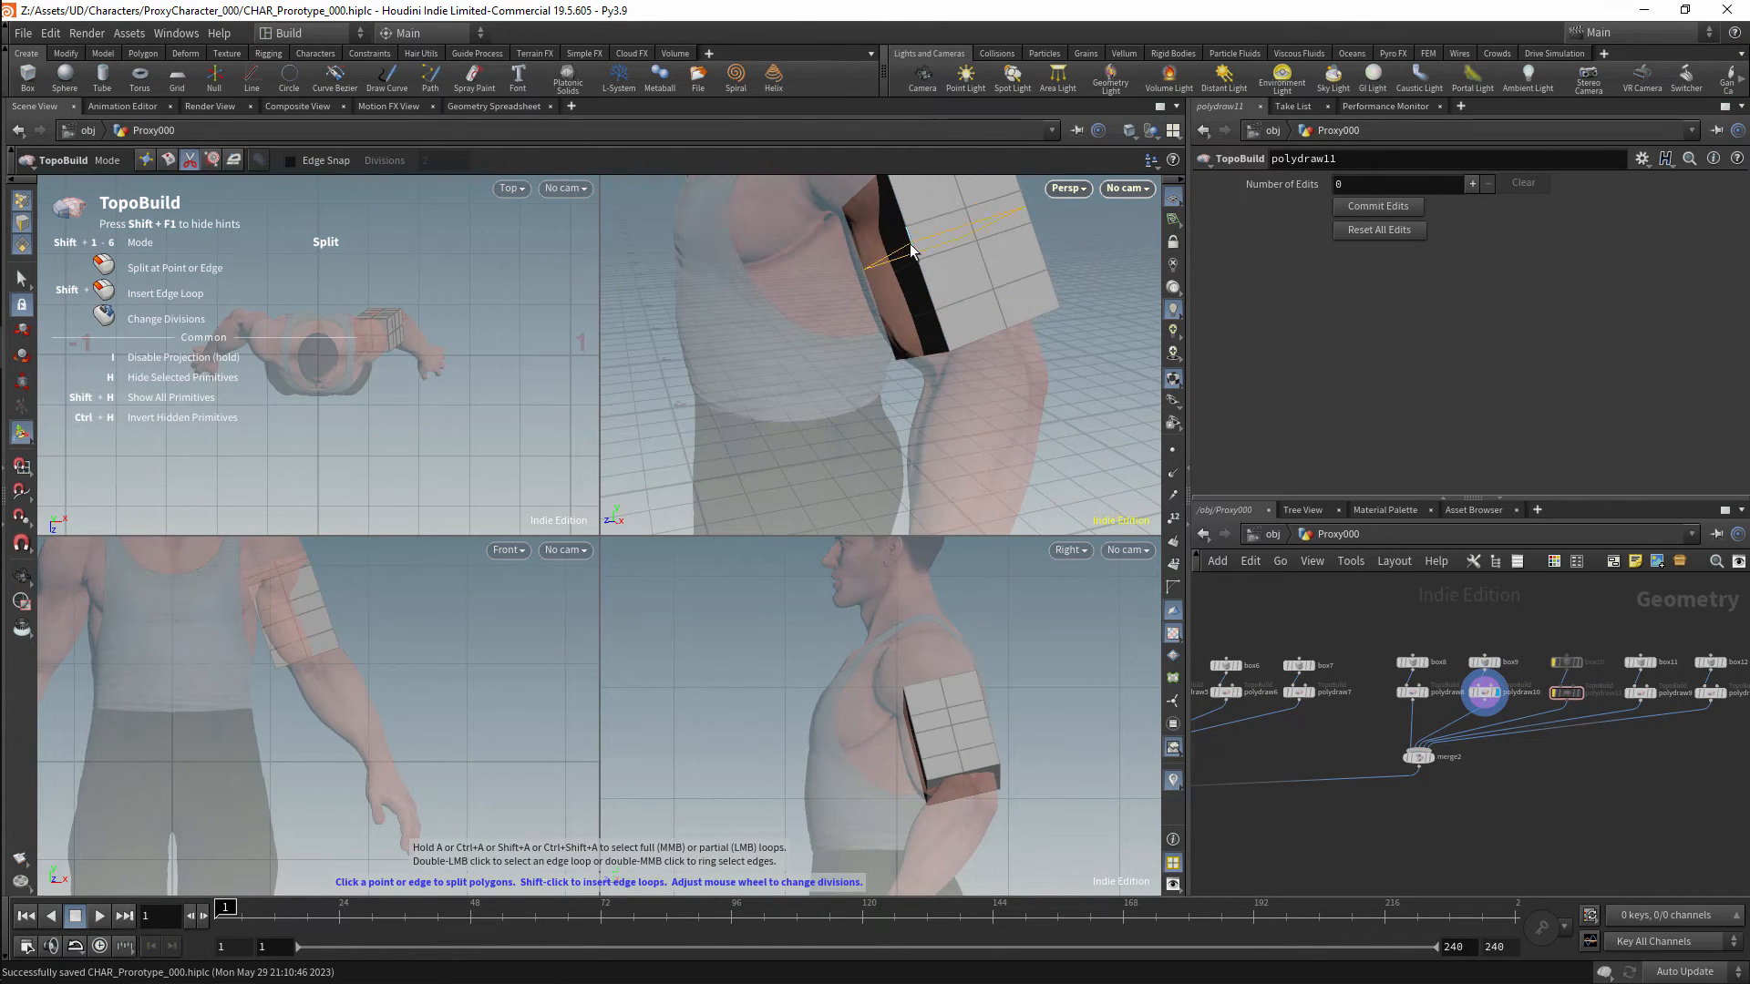
Smooth the upper arm box on all sides with the Smooth brush so it rounds around the reference arm.
{"action": "key", "text": "shift+5"}
{"action": "left_click_drag", "start_coordinate": [901, 688], "coordinate": [923, 775]}
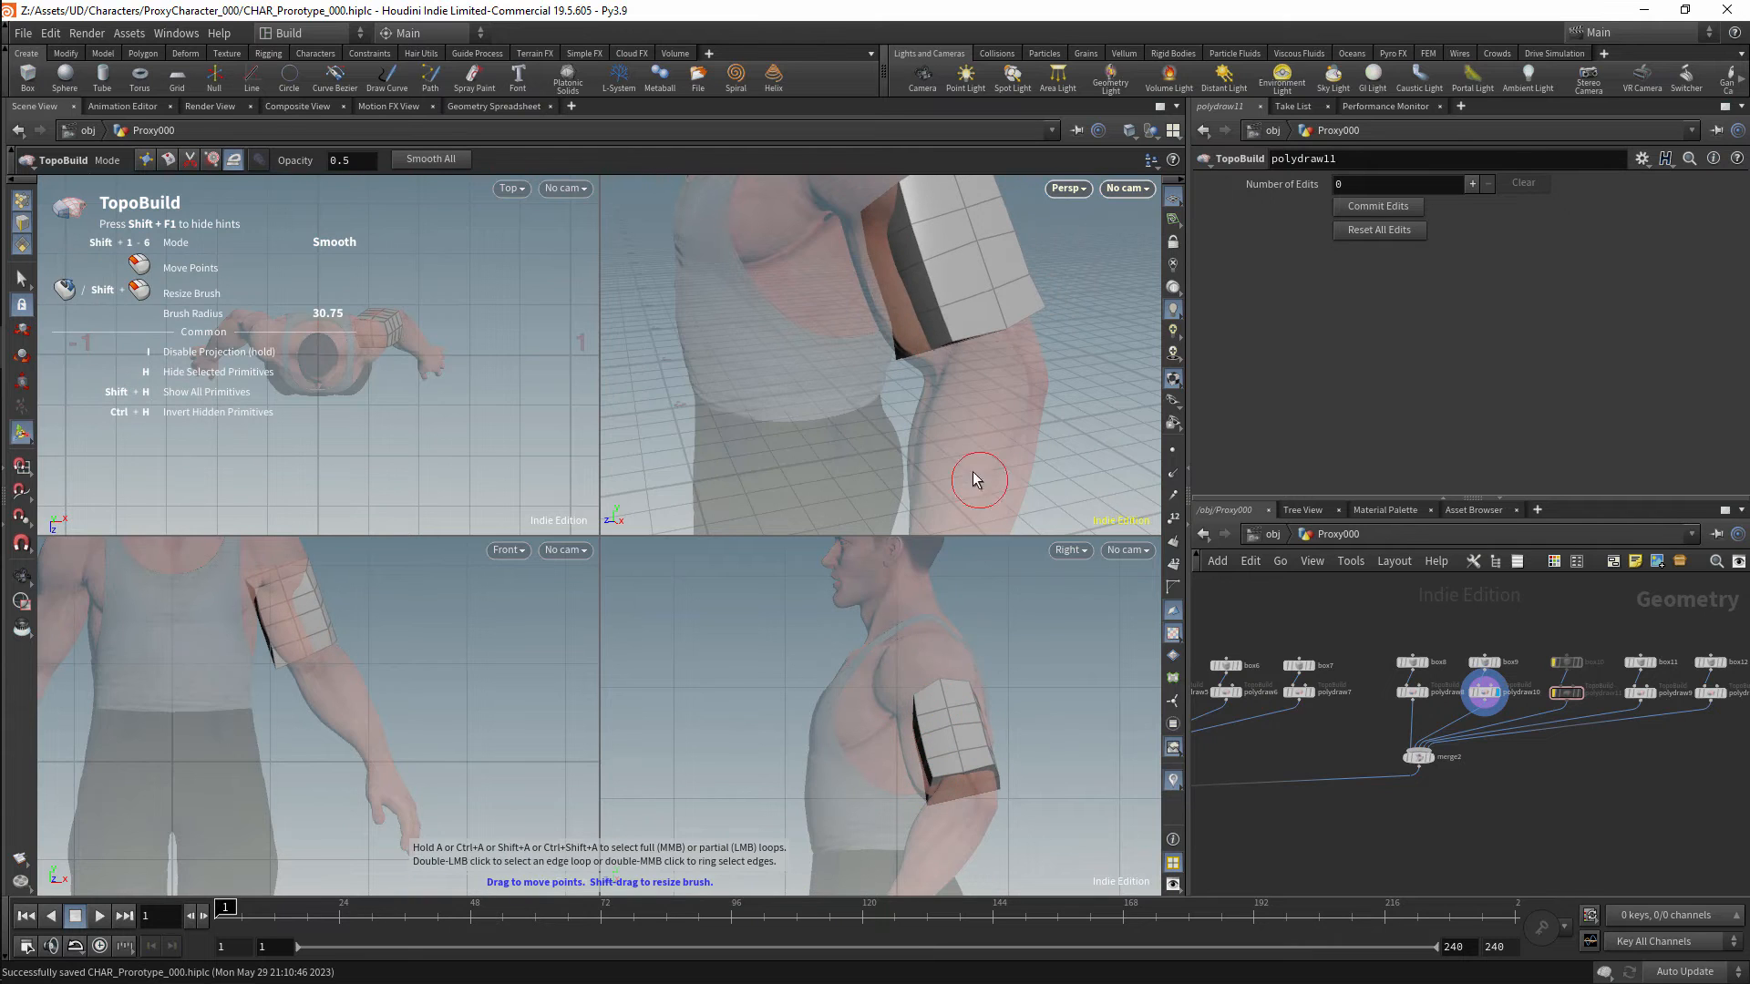
{"action": "left_click_drag", "start_coordinate": [1045, 312], "coordinate": [1080, 183], "text": "alt"}
{"action": "left_click_drag", "start_coordinate": [843, 387], "coordinate": [864, 315]}
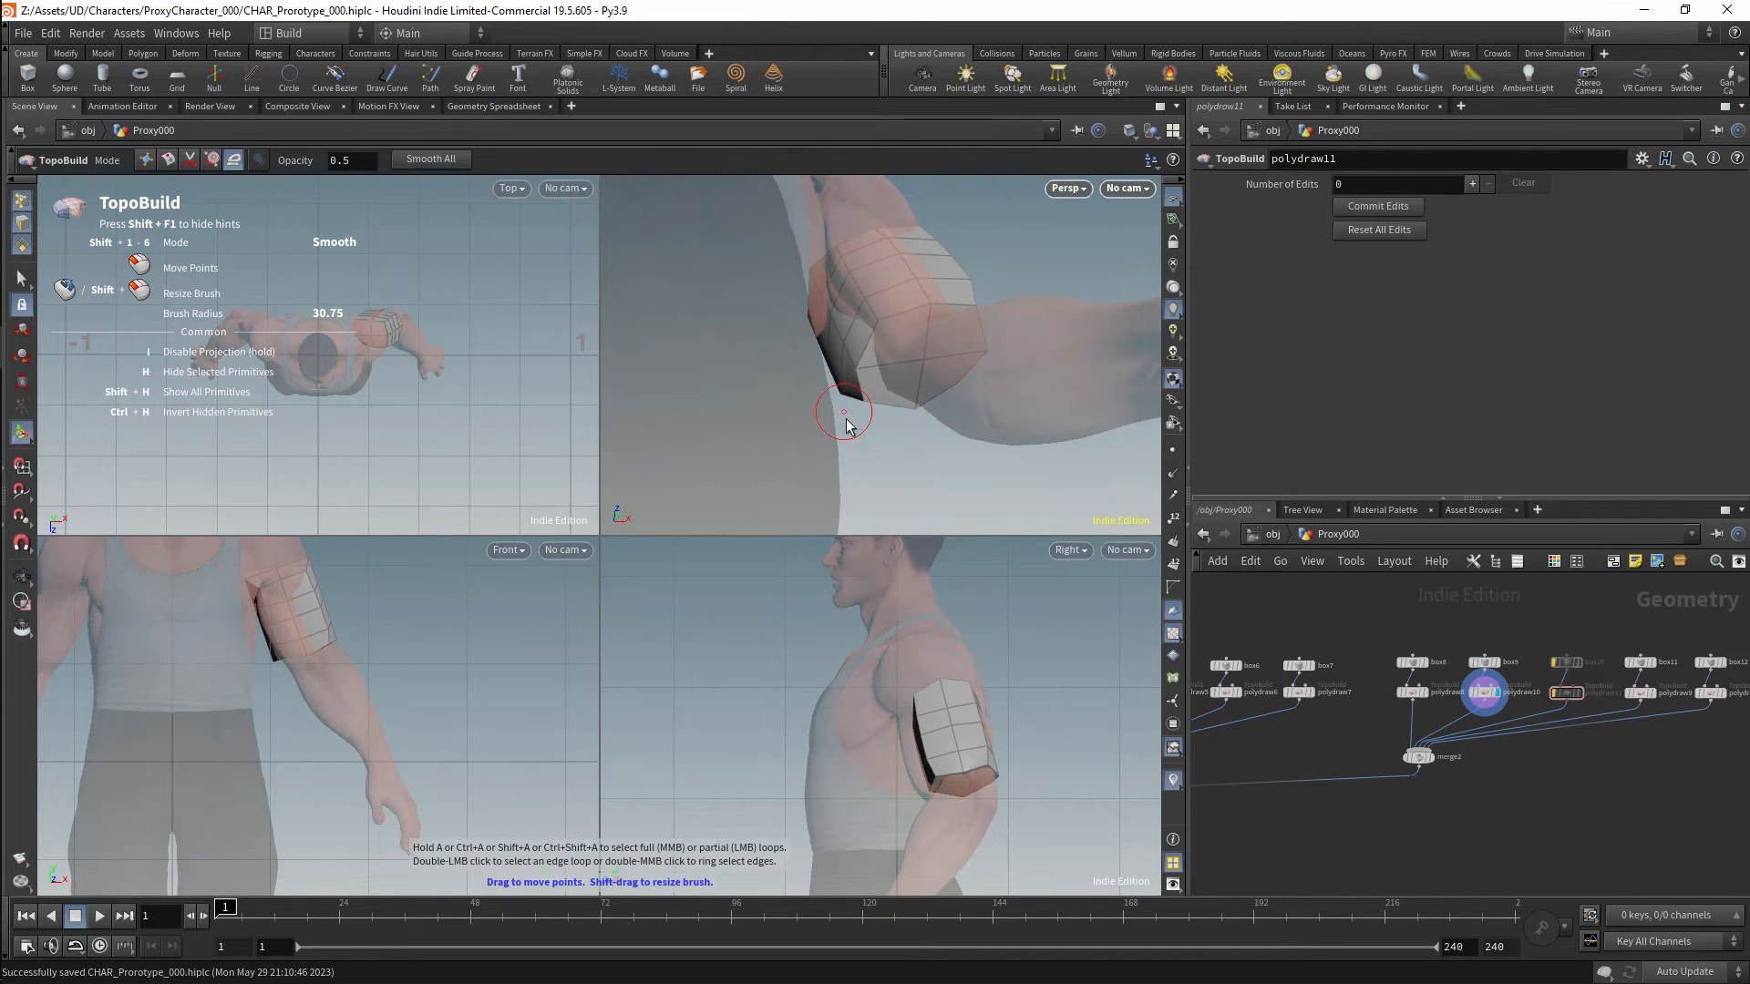
{"action": "mouse_move", "coordinate": [845, 417]}
{"action": "left_mouse_down", "text": "alt"}
{"action": "mouse_move", "coordinate": [981, 514]}
{"action": "mouse_move", "coordinate": [1021, 283]}
{"action": "left_mouse_up", "text": "alt"}
{"action": "mouse_move", "coordinate": [956, 448]}
{"action": "left_mouse_down"}
{"action": "mouse_move", "coordinate": [974, 416]}
{"action": "mouse_move", "coordinate": [948, 359]}
{"action": "mouse_move", "coordinate": [894, 364]}
{"action": "mouse_move", "coordinate": [882, 326]}
{"action": "mouse_move", "coordinate": [880, 356]}
{"action": "mouse_move", "coordinate": [954, 359]}
{"action": "mouse_move", "coordinate": [960, 411]}
{"action": "mouse_move", "coordinate": [934, 397]}
{"action": "left_mouse_up"}
Push the upper arm's points onto the reference body with the Brush mode at a radius of about 46.
{"action": "left_click", "coordinate": [212, 160]}
{"action": "left_click_drag", "start_coordinate": [767, 354], "coordinate": [755, 363]}
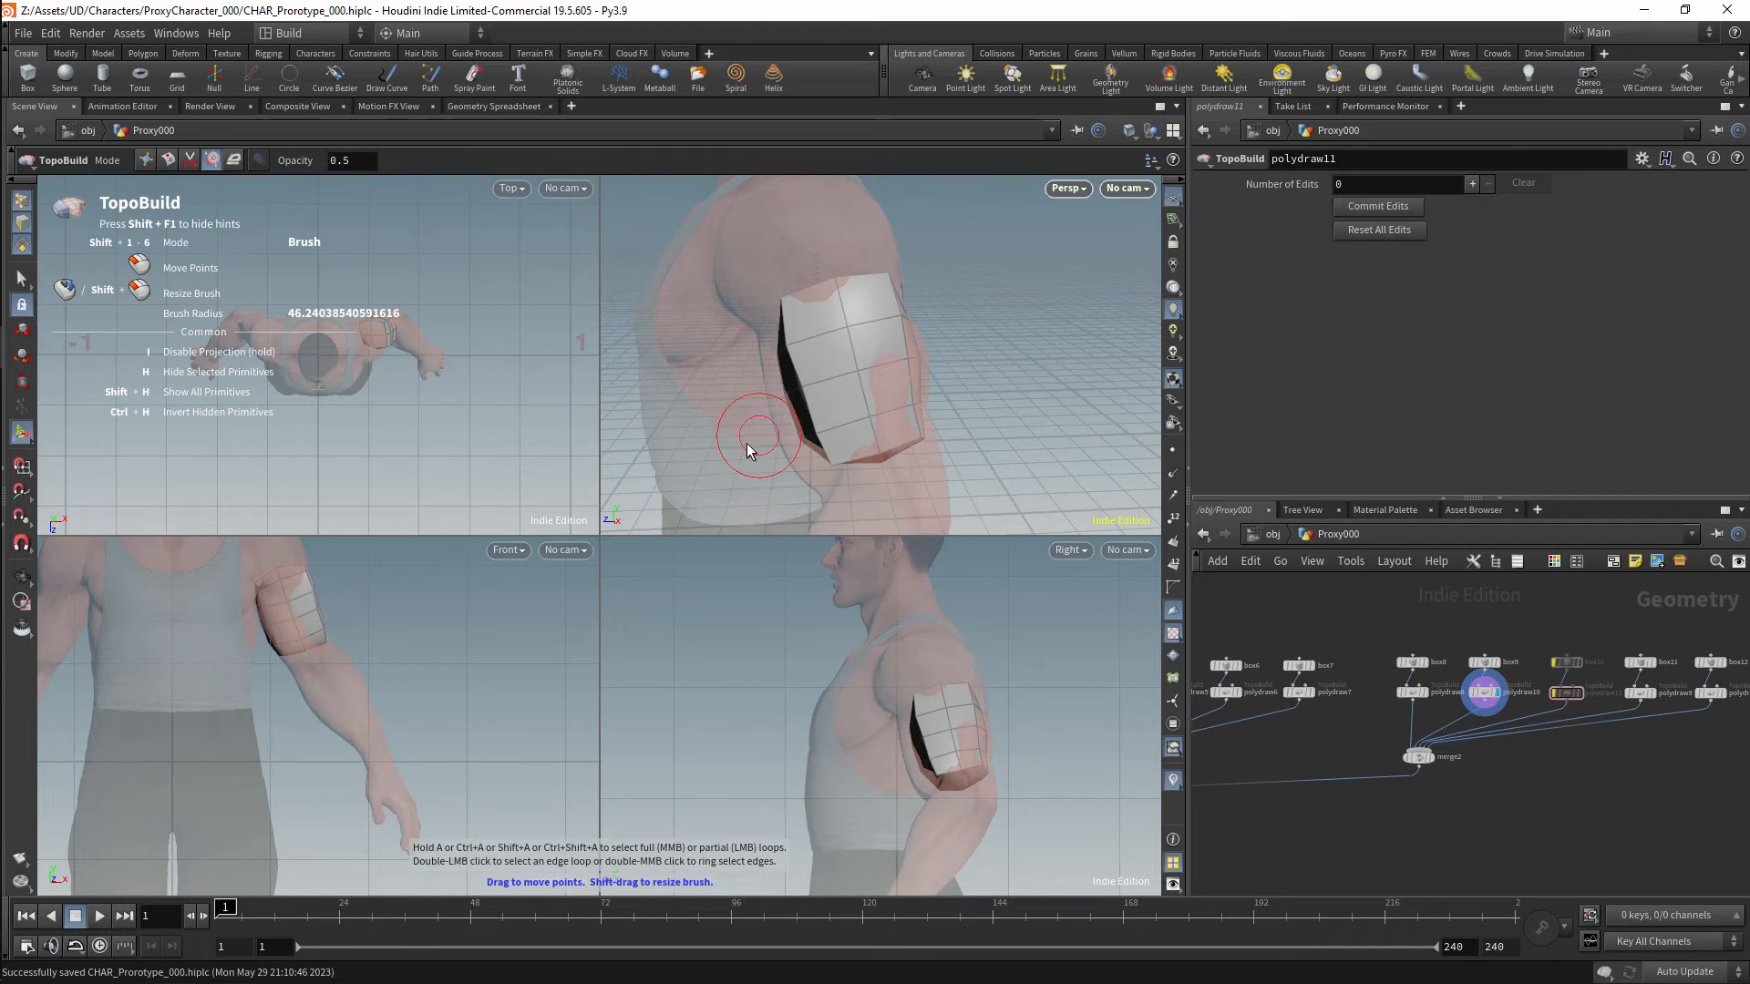
{"action": "mouse_move", "coordinate": [807, 445]}
{"action": "left_mouse_down"}
{"action": "mouse_move", "coordinate": [820, 464]}
{"action": "mouse_move", "coordinate": [842, 450]}
{"action": "left_mouse_up"}
{"action": "mouse_move", "coordinate": [839, 485]}
{"action": "left_mouse_down", "text": "alt"}
{"action": "mouse_move", "coordinate": [848, 464]}
{"action": "mouse_move", "coordinate": [799, 496]}
{"action": "left_mouse_up", "text": "alt"}
{"action": "mouse_move", "coordinate": [786, 418]}
{"action": "left_mouse_down"}
{"action": "mouse_move", "coordinate": [762, 408]}
{"action": "mouse_move", "coordinate": [782, 323]}
{"action": "left_mouse_up"}
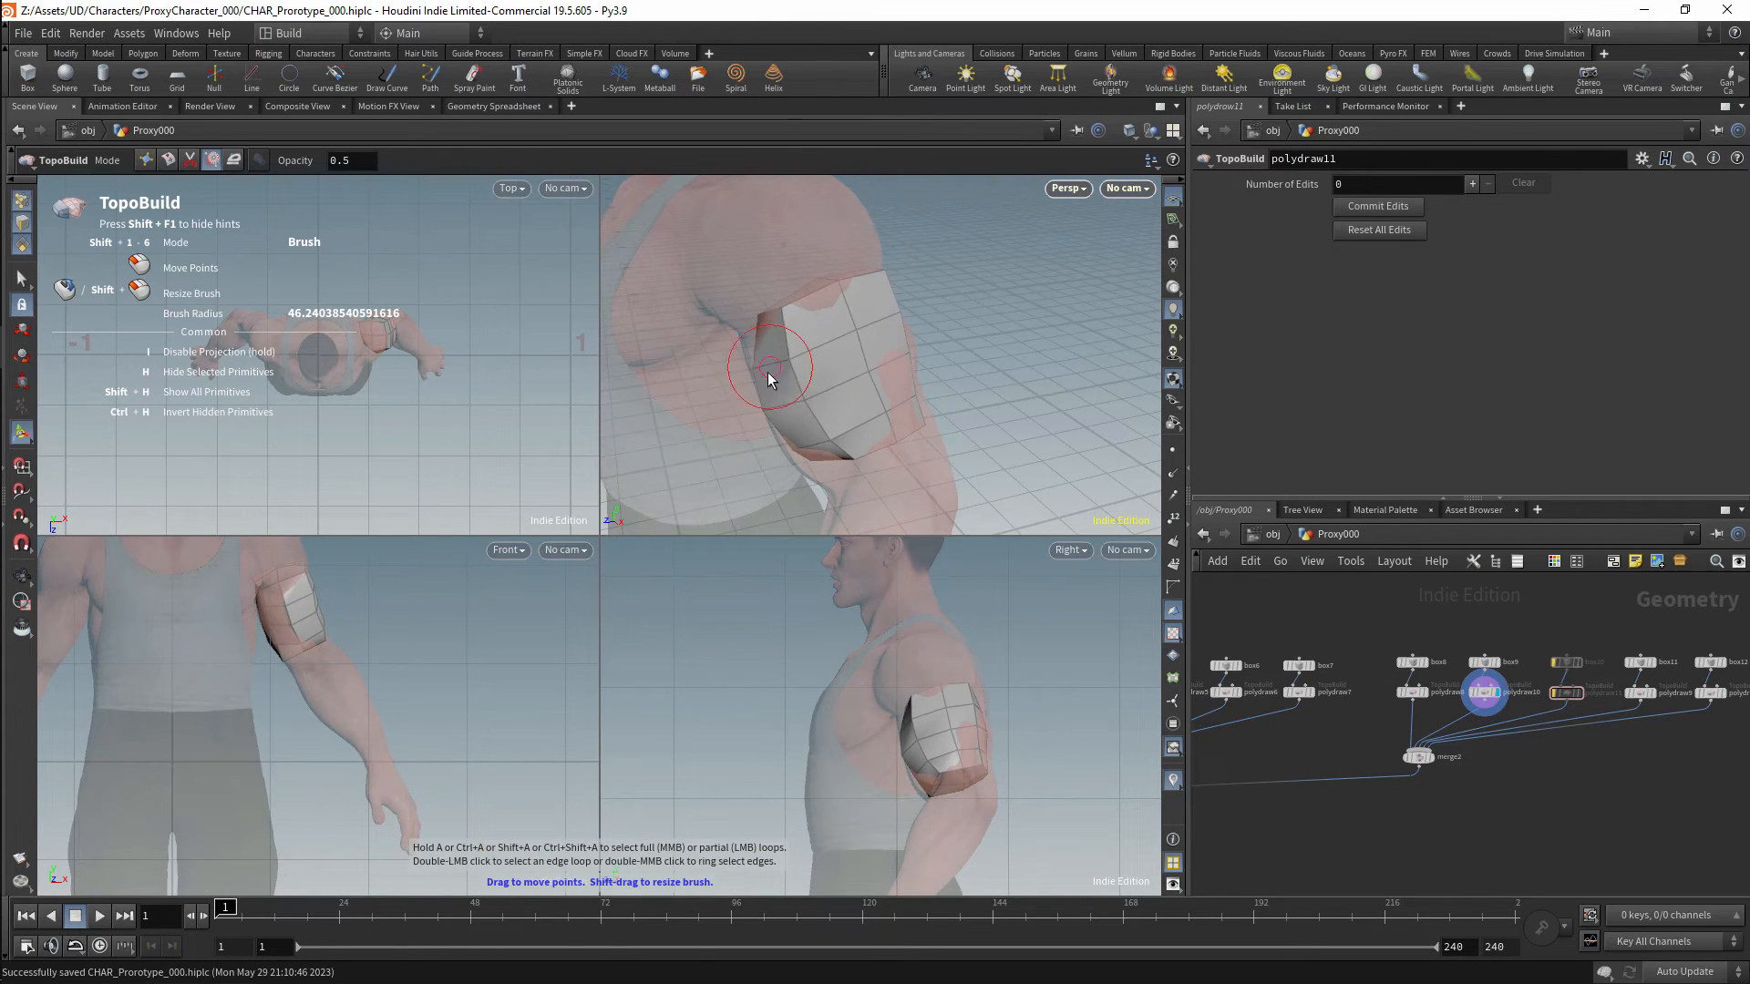
{"action": "mouse_move", "coordinate": [765, 419]}
{"action": "left_mouse_down", "text": "alt"}
{"action": "mouse_move", "coordinate": [802, 364]}
{"action": "mouse_move", "coordinate": [742, 422]}
{"action": "left_mouse_up", "text": "alt"}
{"action": "mouse_move", "coordinate": [867, 288]}
{"action": "left_mouse_down", "text": "alt"}
{"action": "mouse_move", "coordinate": [781, 328]}
{"action": "mouse_move", "coordinate": [873, 333]}
{"action": "left_mouse_up", "text": "alt"}
Display the forearm's PolyDraw and insert extra edge loops in the forearm box.
{"action": "middle_click_drag", "start_coordinate": [1574, 695], "coordinate": [1490, 683]}
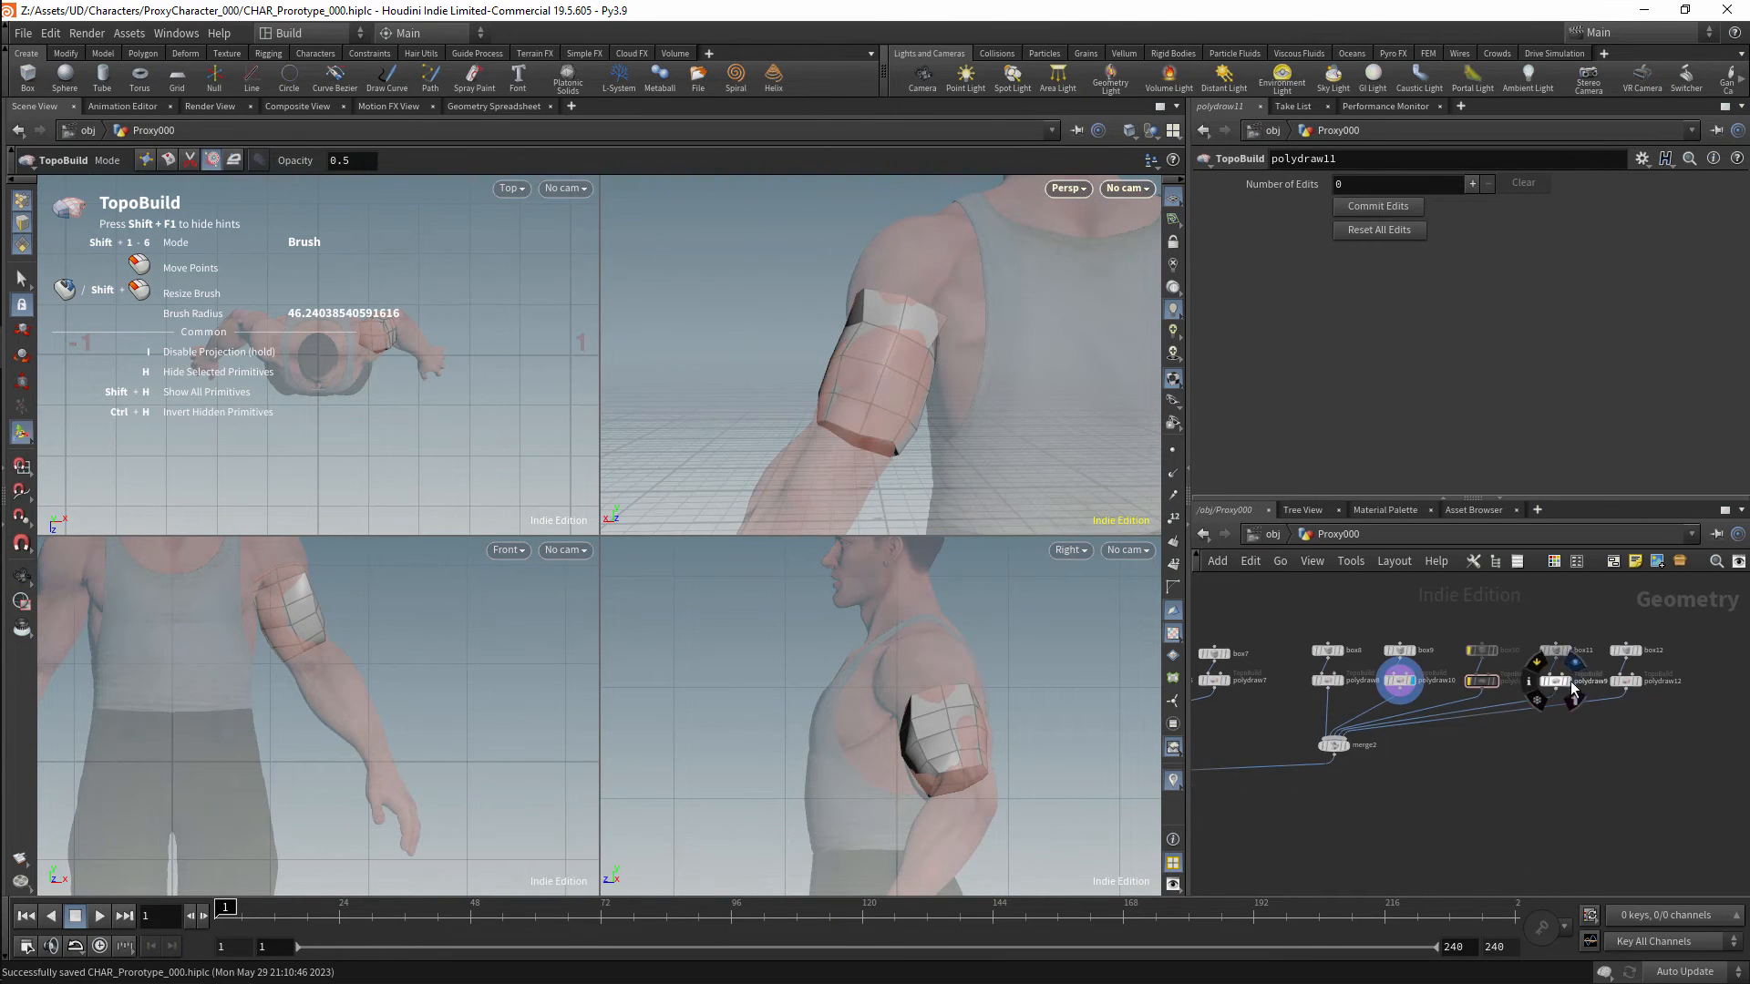
{"action": "left_click", "coordinate": [1569, 682]}
{"action": "middle_click_drag", "start_coordinate": [984, 814], "coordinate": [988, 658], "text": "alt"}
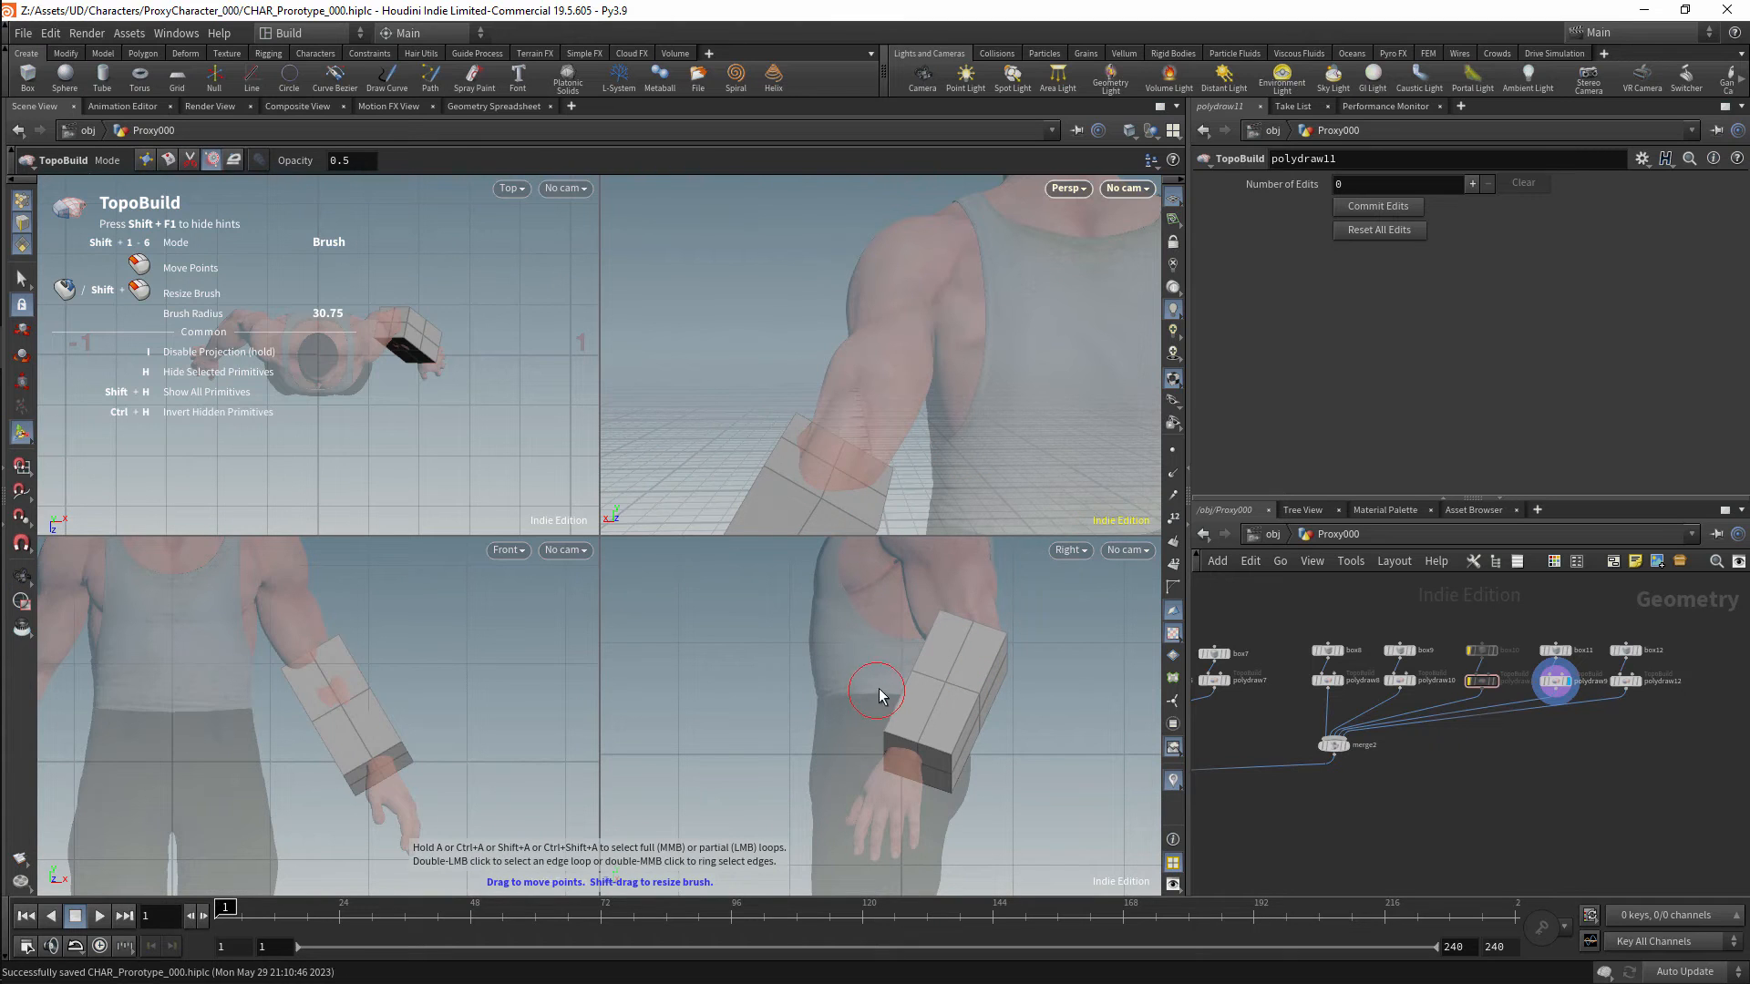
{"action": "key", "text": "shift+3"}
Smooth the forearm box from all sides so it follows the reference forearm.
{"action": "key", "text": "shift+5"}
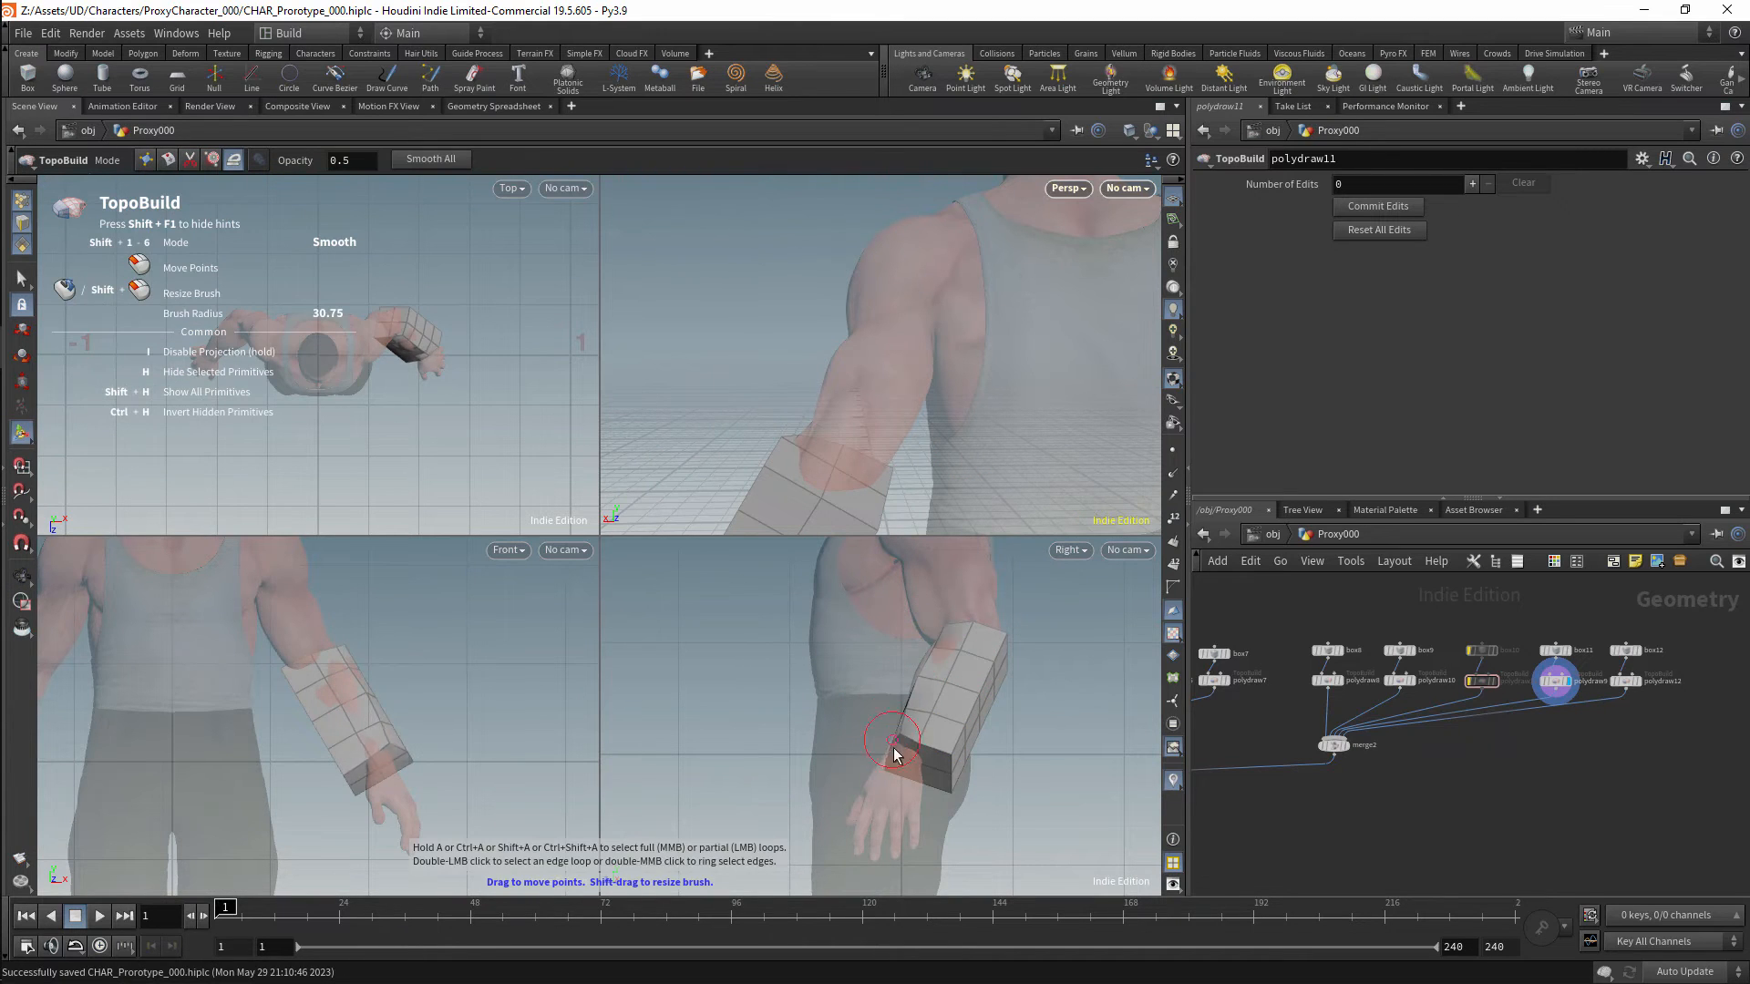
{"action": "left_click_drag", "start_coordinate": [996, 644], "coordinate": [911, 730]}
{"action": "left_click_drag", "start_coordinate": [833, 365], "coordinate": [1035, 336], "text": "alt"}
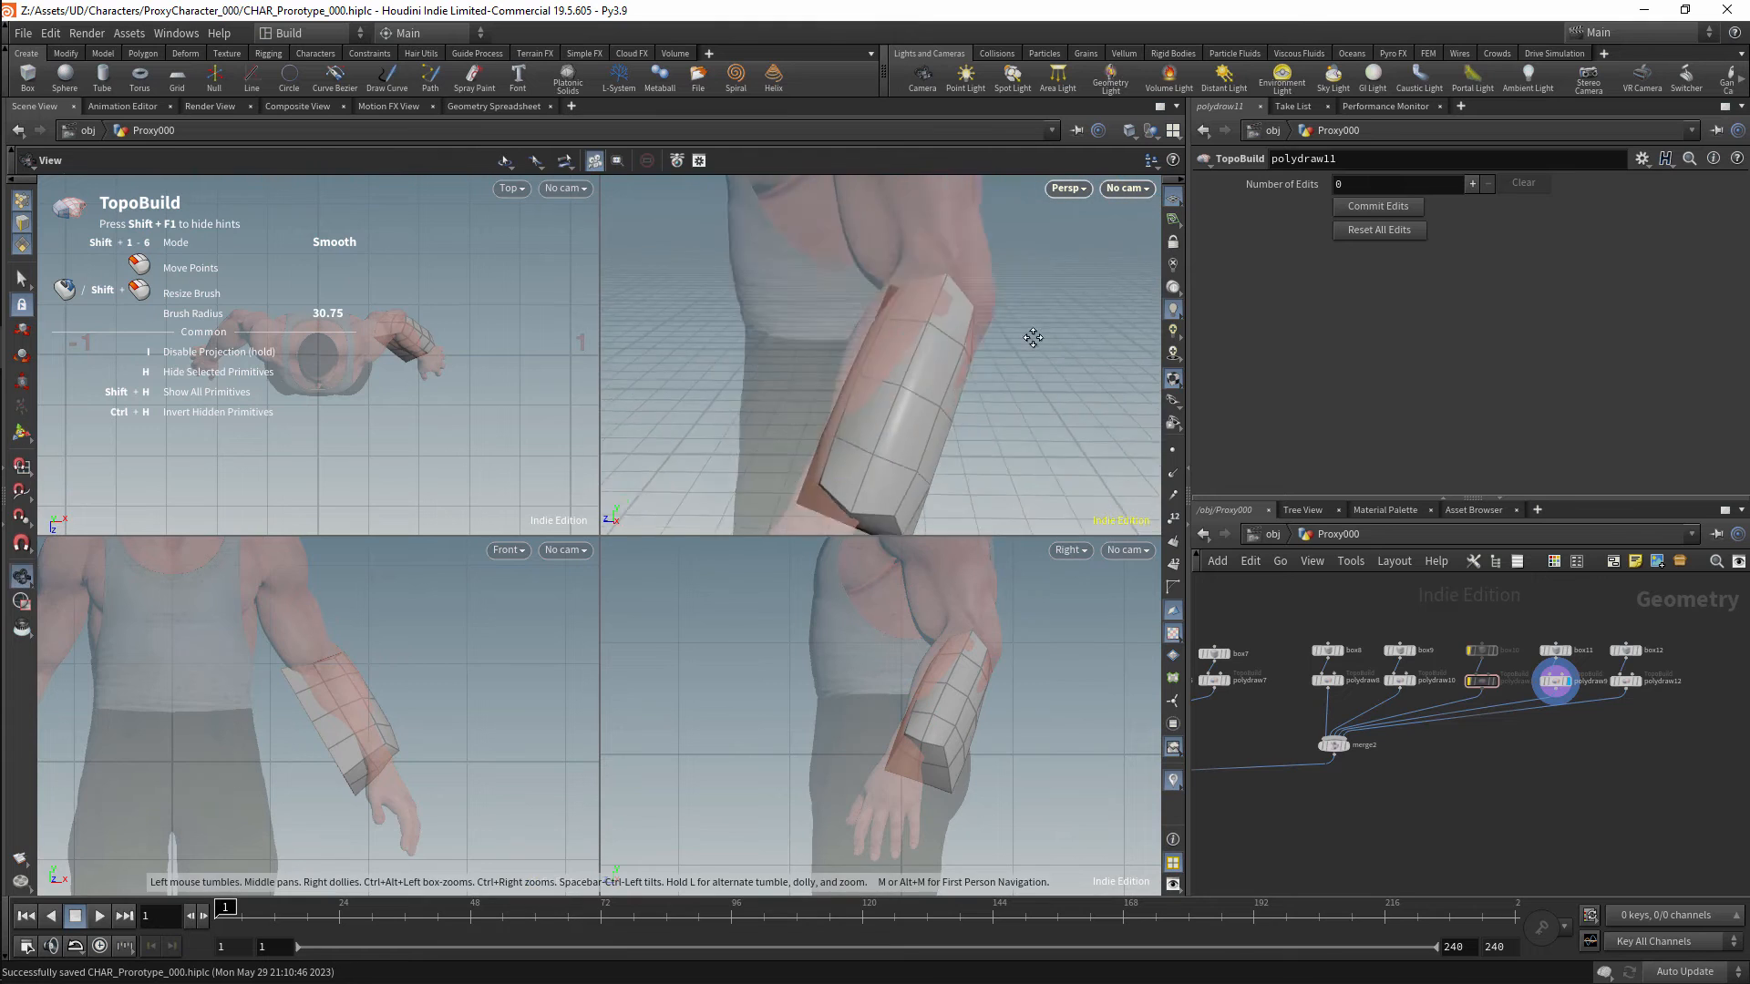
{"action": "right_click_drag", "start_coordinate": [1035, 337], "coordinate": [966, 364], "text": "alt"}
{"action": "left_click_drag", "start_coordinate": [961, 392], "coordinate": [957, 448]}
{"action": "left_click_drag", "start_coordinate": [962, 439], "coordinate": [1090, 432], "text": "alt"}
{"action": "left_click_drag", "start_coordinate": [855, 317], "coordinate": [916, 410]}
{"action": "mouse_move", "coordinate": [982, 403]}
{"action": "left_mouse_down", "text": "alt"}
{"action": "mouse_move", "coordinate": [1000, 400]}
{"action": "mouse_move", "coordinate": [847, 375]}
{"action": "left_mouse_up", "text": "alt"}
{"action": "mouse_move", "coordinate": [975, 359]}
{"action": "left_mouse_down"}
{"action": "mouse_move", "coordinate": [959, 390]}
{"action": "mouse_move", "coordinate": [939, 355]}
{"action": "mouse_move", "coordinate": [967, 274]}
{"action": "mouse_move", "coordinate": [1013, 362]}
{"action": "mouse_move", "coordinate": [929, 367]}
{"action": "mouse_move", "coordinate": [961, 350]}
{"action": "left_mouse_up"}
Brush the forearm's points near the wrist into place at a radius of about 51, and save the scene.
{"action": "key", "text": "shift+4"}
{"action": "left_click_drag", "start_coordinate": [962, 355], "coordinate": [995, 376], "text": "alt"}
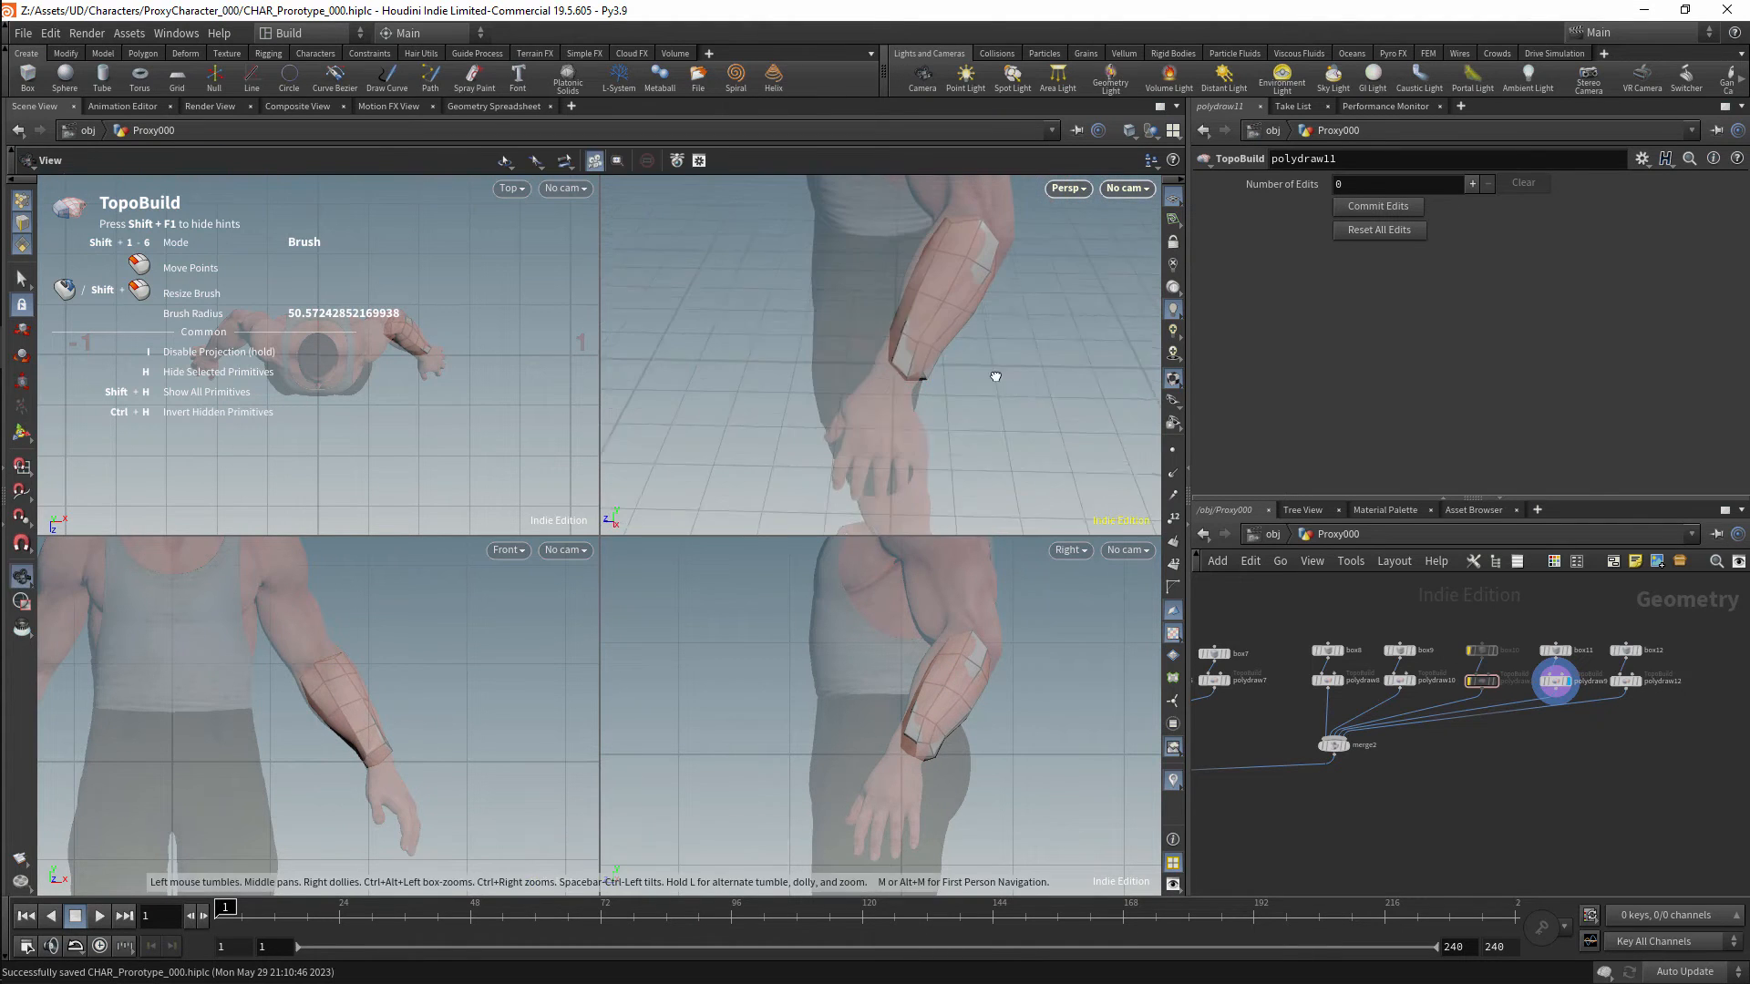
{"action": "left_click_drag", "start_coordinate": [857, 363], "coordinate": [881, 367]}
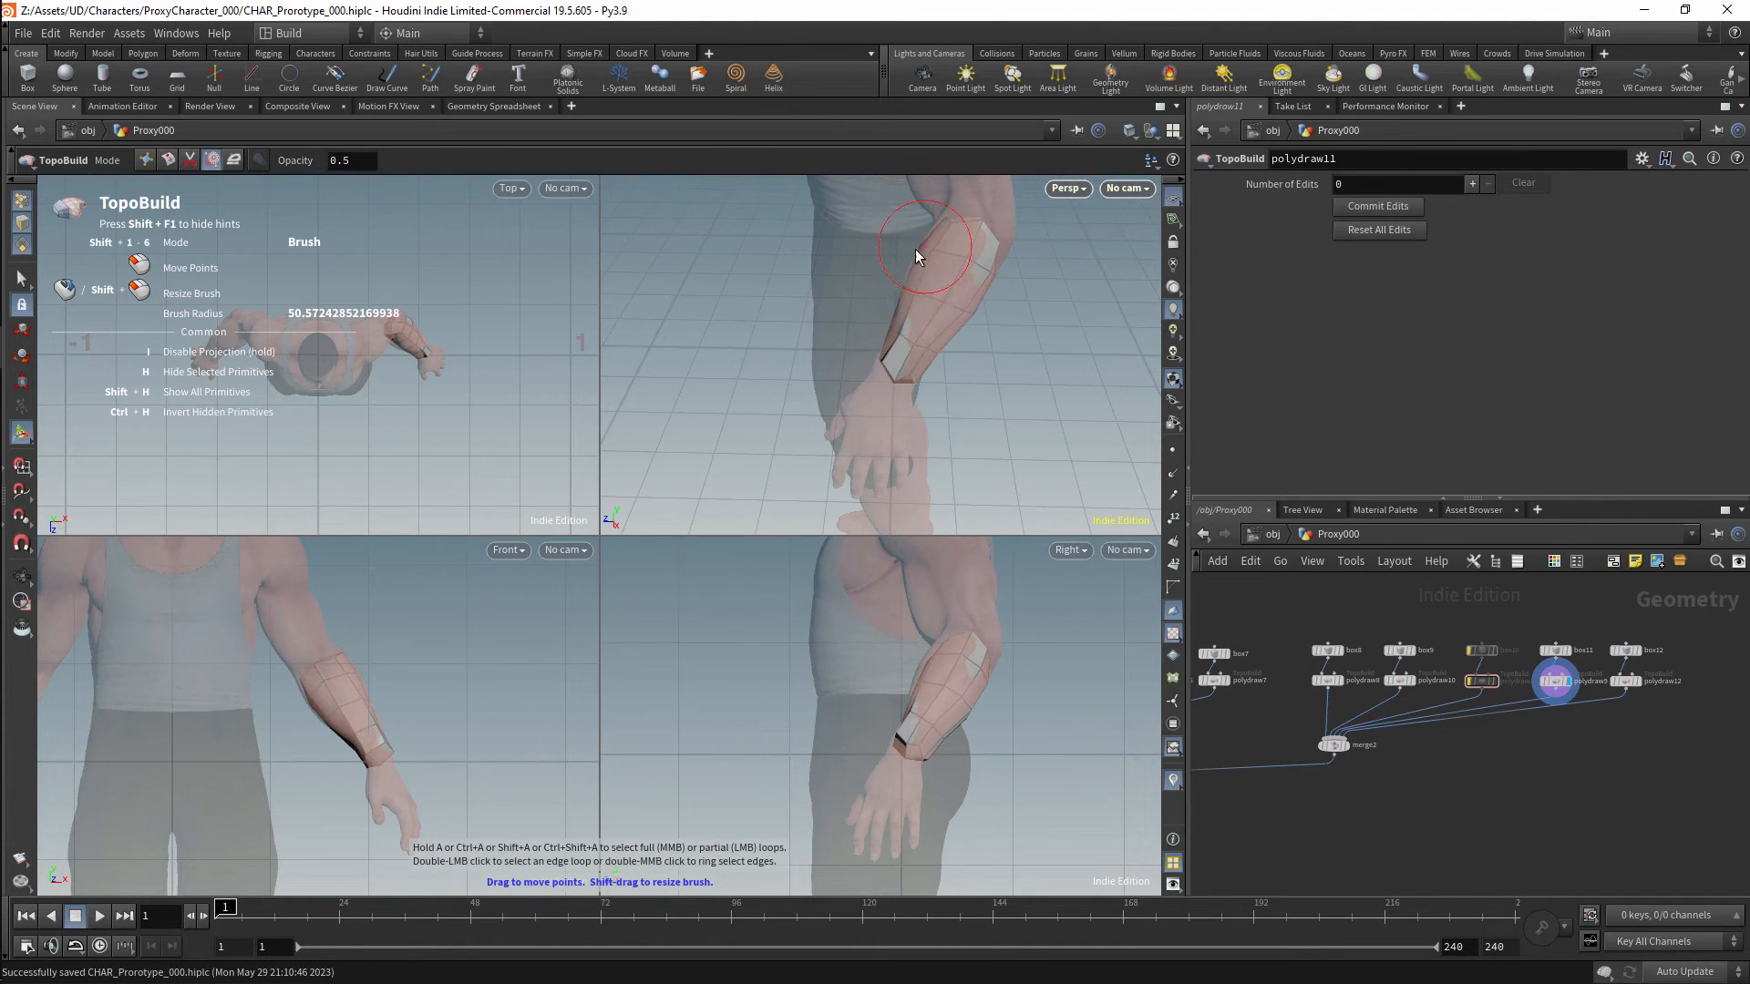
{"action": "mouse_move", "coordinate": [915, 256]}
{"action": "left_mouse_down", "text": "alt"}
{"action": "mouse_move", "coordinate": [1097, 261]}
{"action": "mouse_move", "coordinate": [983, 406]}
{"action": "mouse_move", "coordinate": [902, 424]}
{"action": "mouse_move", "coordinate": [988, 429]}
{"action": "mouse_move", "coordinate": [983, 382]}
{"action": "left_mouse_up", "text": "alt"}
{"action": "key", "text": "ctrl+s"}
Display the hand's PolyDraw, insert extra edge loops in the hand box, and brush its points toward the reference hand.
{"action": "left_click", "coordinate": [1628, 683]}
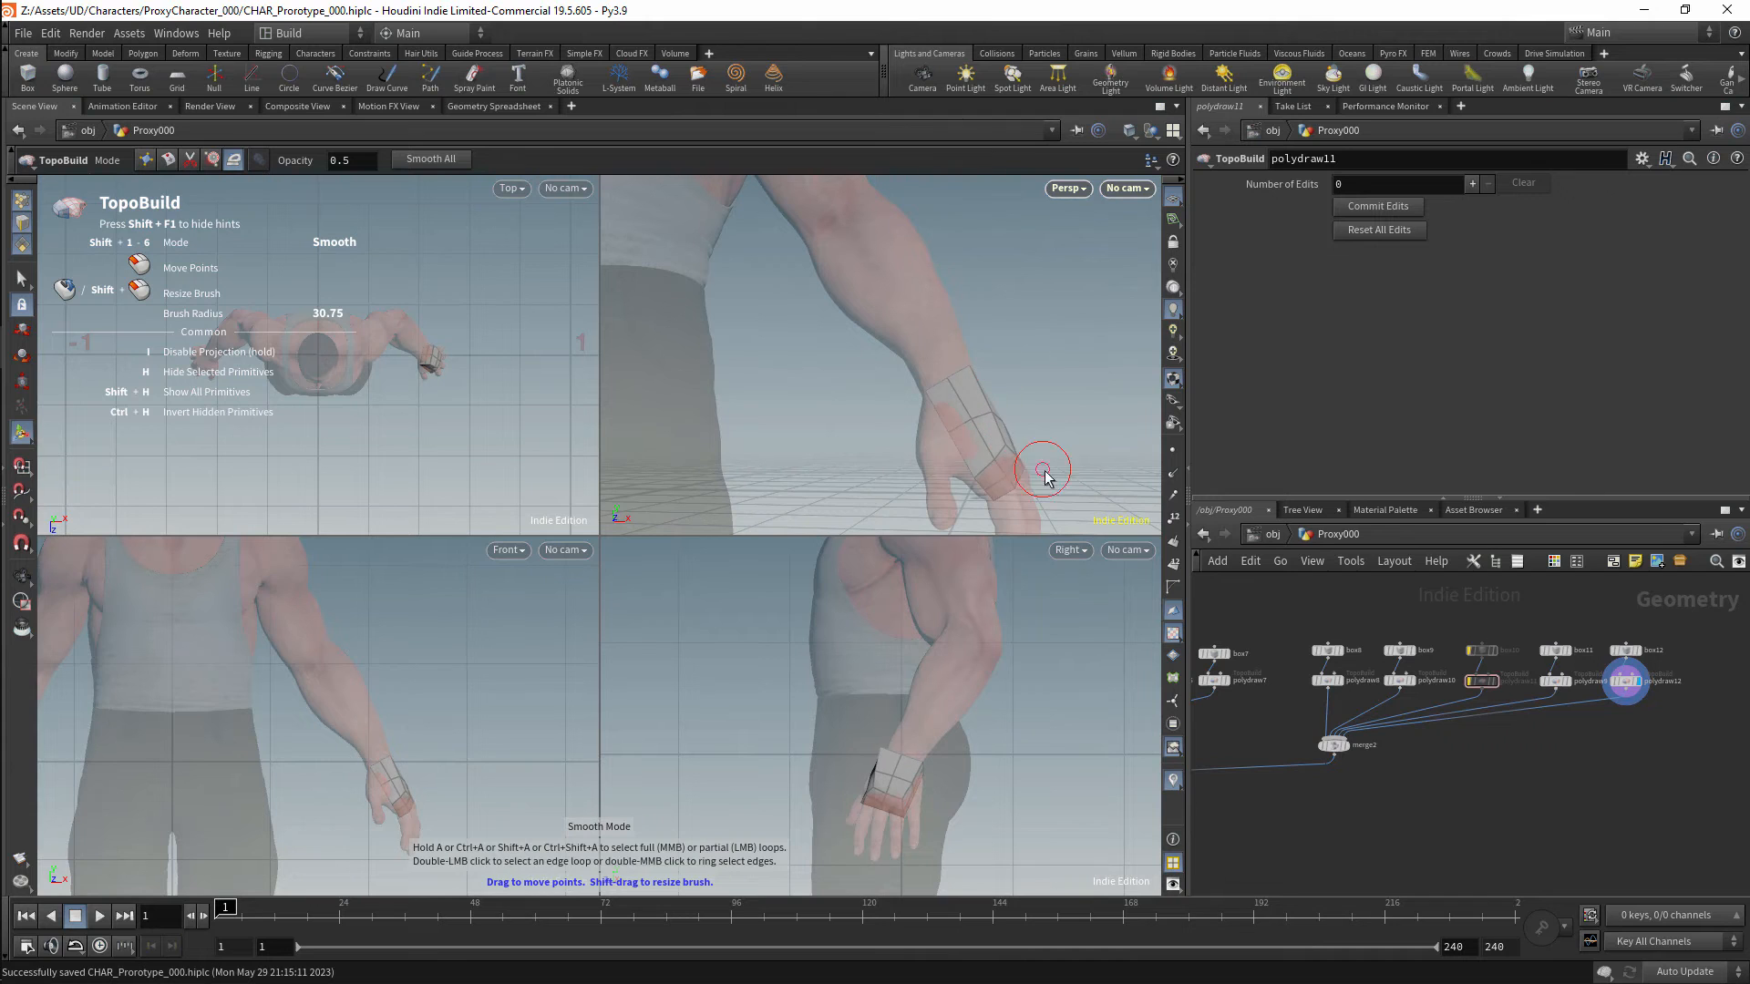
{"action": "left_click_drag", "start_coordinate": [979, 484], "coordinate": [1027, 406], "text": "alt"}
{"action": "key", "text": "shift+3"}
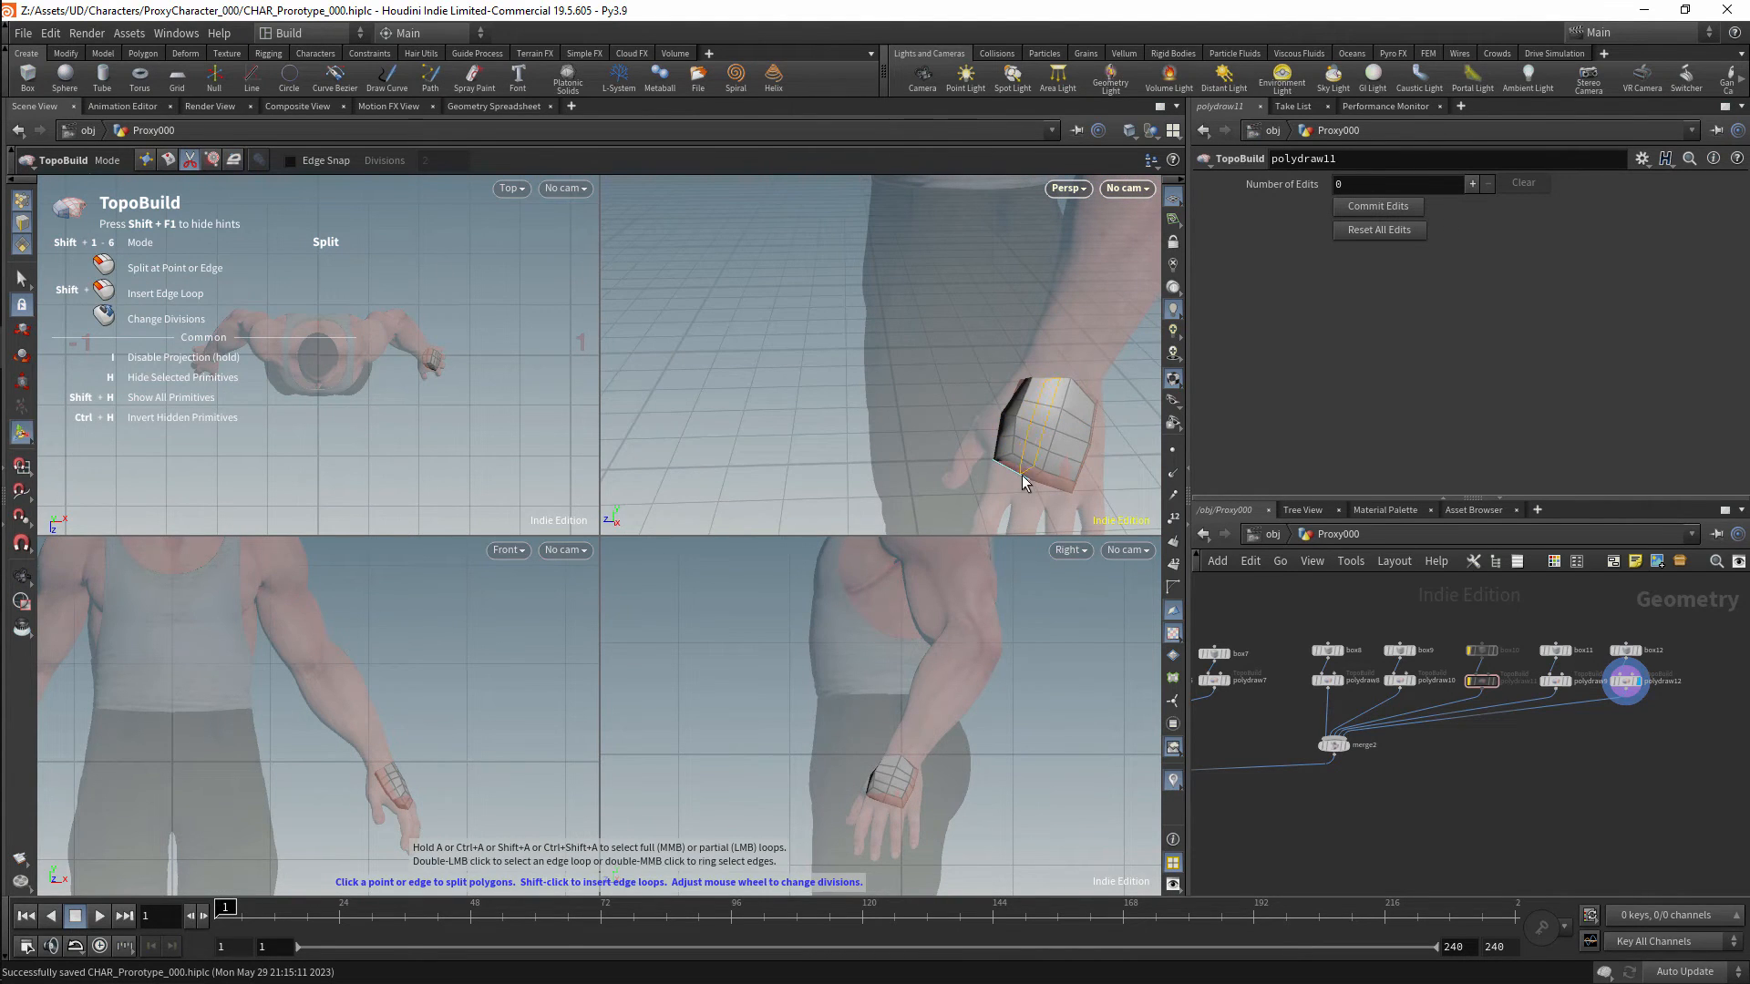
{"action": "key", "text": "shift+4"}
{"action": "left_click_drag", "start_coordinate": [1048, 483], "coordinate": [1001, 433], "text": "alt"}
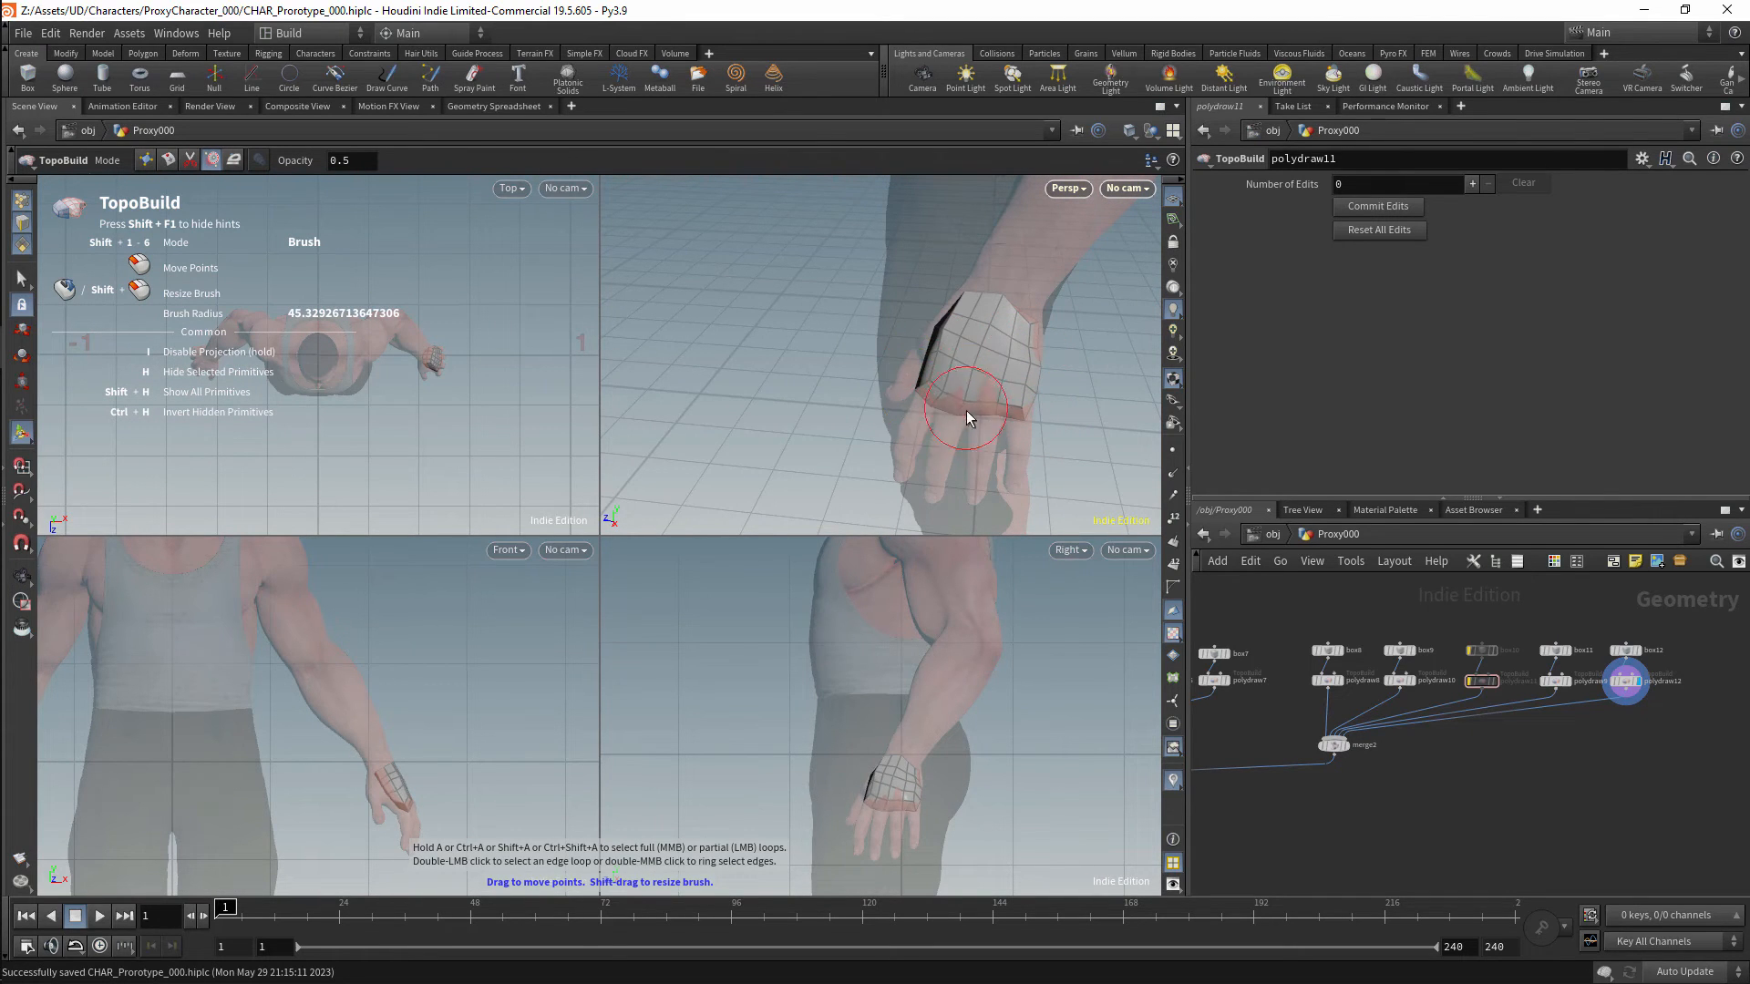
Smooth the hand box over the back of the hand with a large Smooth brush.
{"action": "key", "text": "shift+5"}
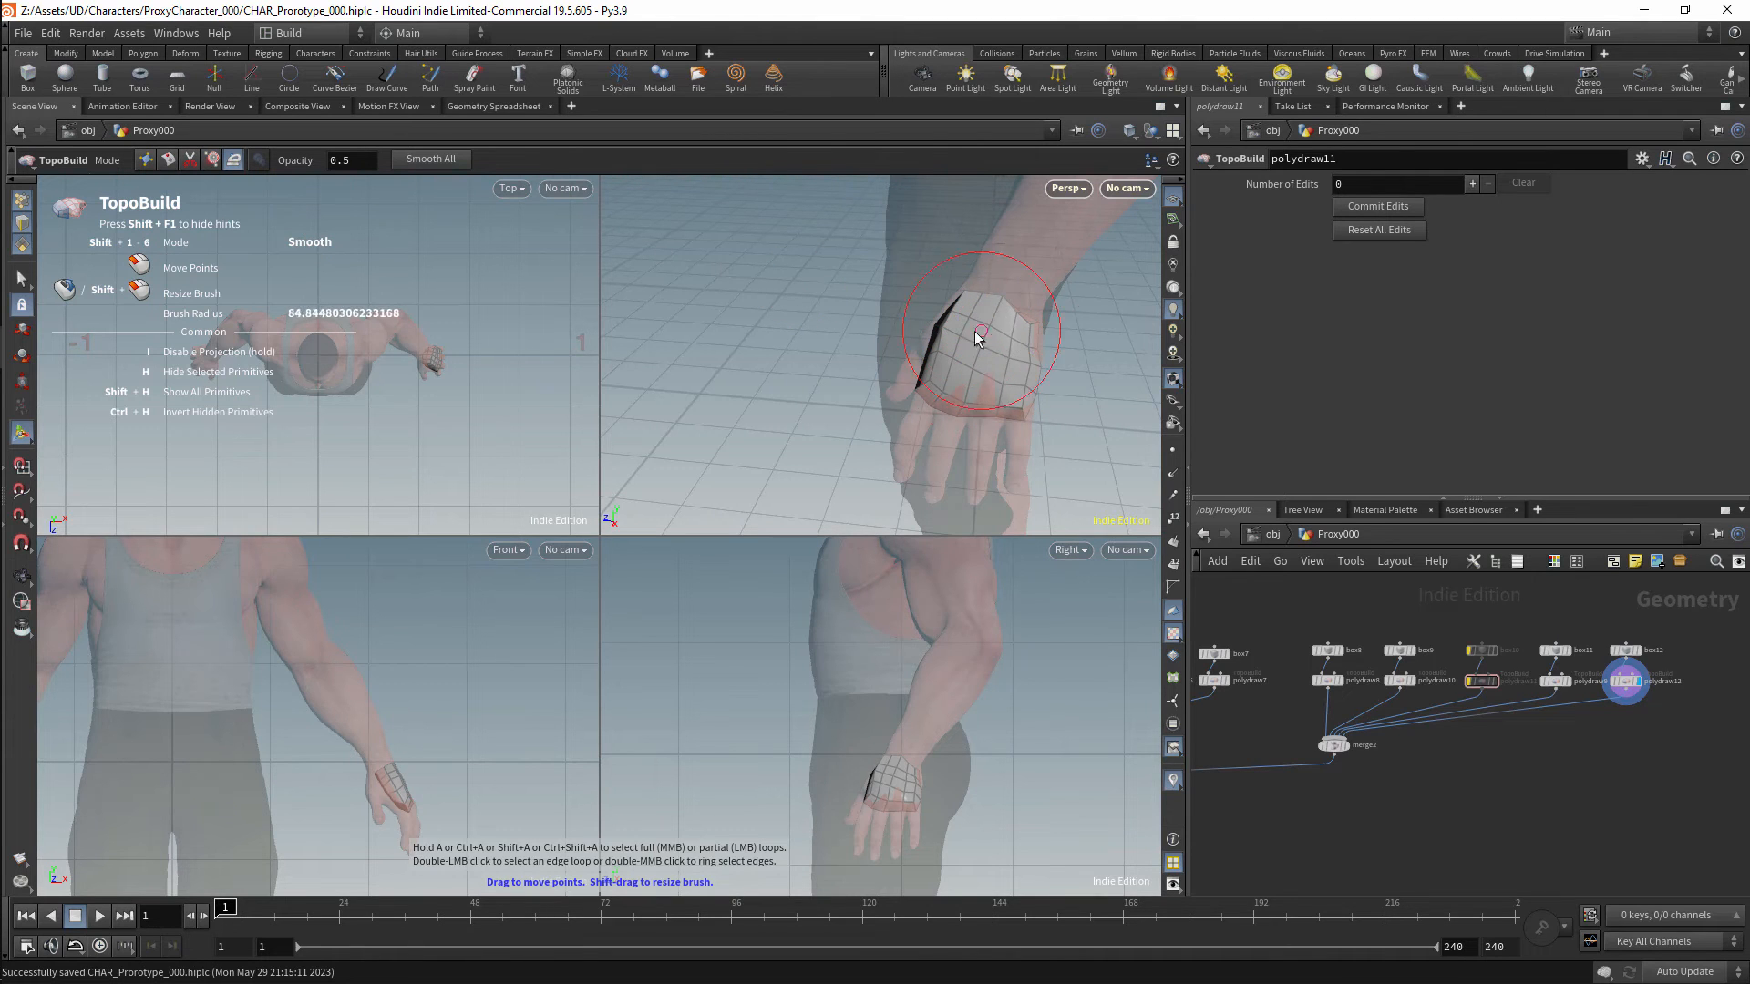
{"action": "mouse_move", "coordinate": [976, 332]}
{"action": "left_mouse_down", "text": "shift"}
{"action": "mouse_move", "coordinate": [990, 368]}
{"action": "mouse_move", "coordinate": [929, 347]}
{"action": "mouse_move", "coordinate": [970, 381]}
{"action": "left_mouse_up", "text": "shift"}
{"action": "key", "text": "ctrl+z"}
{"action": "left_click", "coordinate": [972, 371]}
{"action": "left_click", "coordinate": [984, 379]}
Adjust the hand's points with the Brush mode, reducing the brush radius to about 59.
{"action": "key", "text": "shift+4"}
{"action": "mouse_move", "coordinate": [1012, 333]}
{"action": "left_mouse_down", "text": "alt"}
{"action": "mouse_move", "coordinate": [894, 390]}
{"action": "mouse_move", "coordinate": [838, 383]}
{"action": "mouse_move", "coordinate": [902, 362]}
{"action": "left_mouse_up", "text": "alt"}
{"action": "left_click_drag", "start_coordinate": [1034, 374], "coordinate": [898, 324], "text": "alt"}
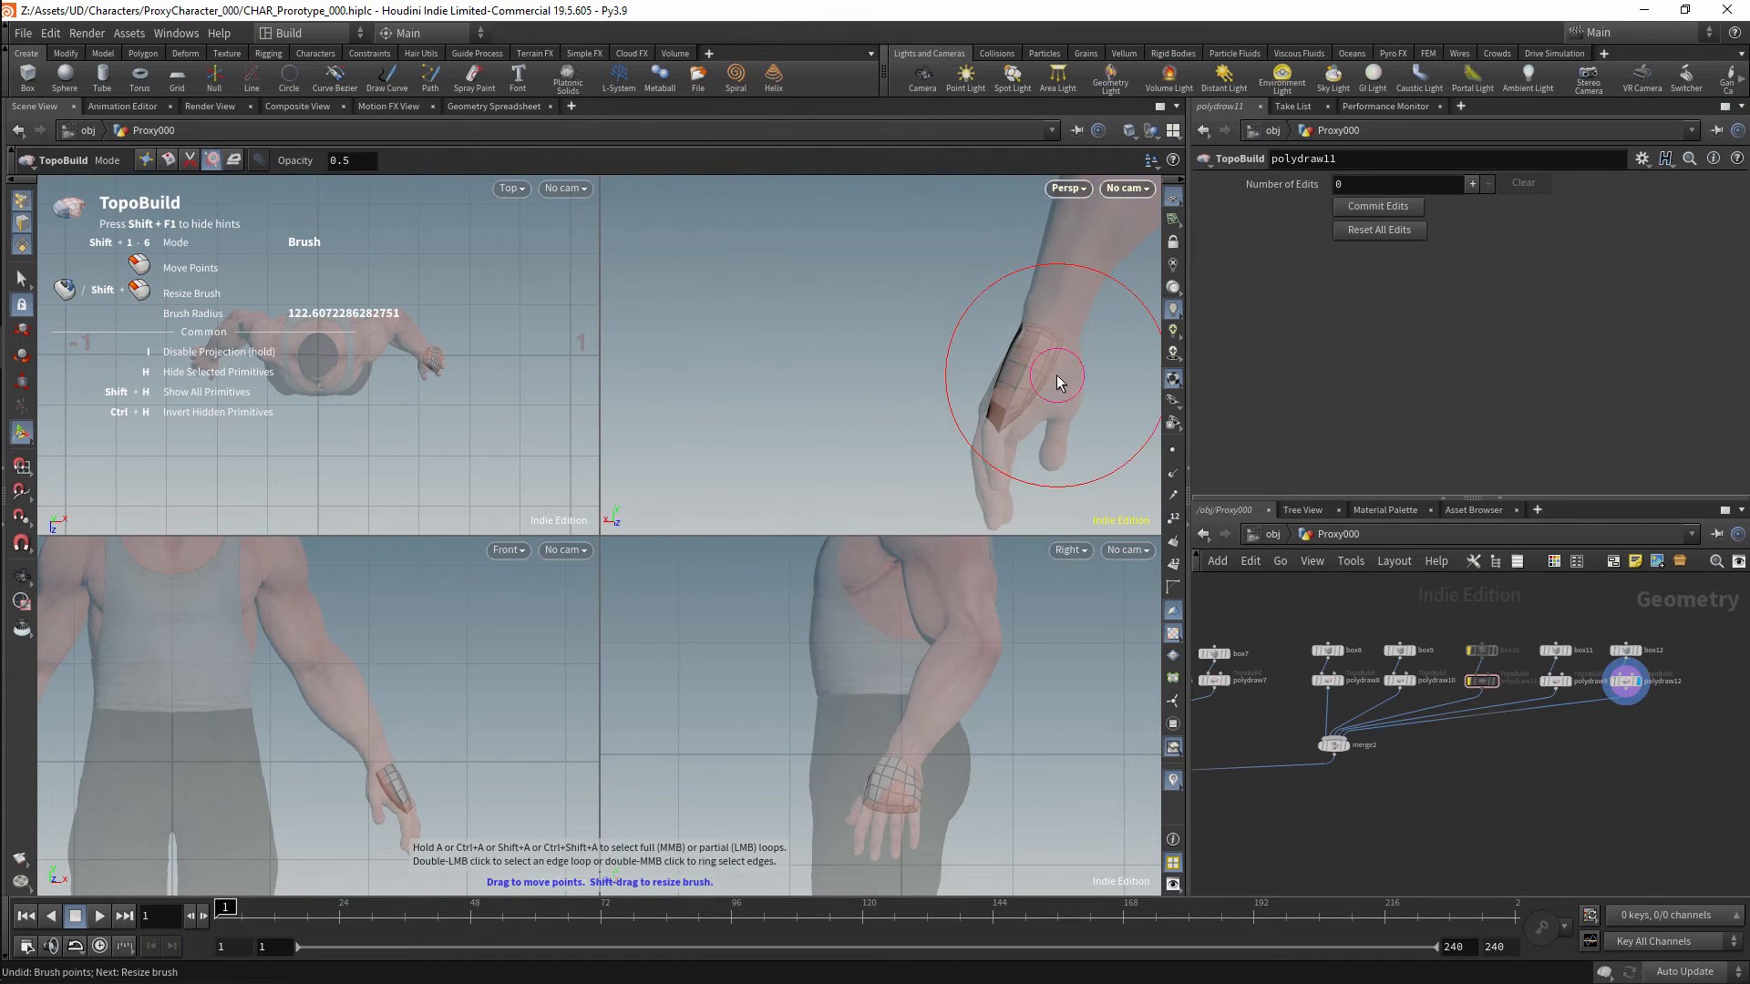
{"action": "left_click_drag", "start_coordinate": [1003, 366], "coordinate": [978, 388], "text": "shift"}
{"action": "left_click_drag", "start_coordinate": [948, 387], "coordinate": [1062, 393], "text": "alt"}
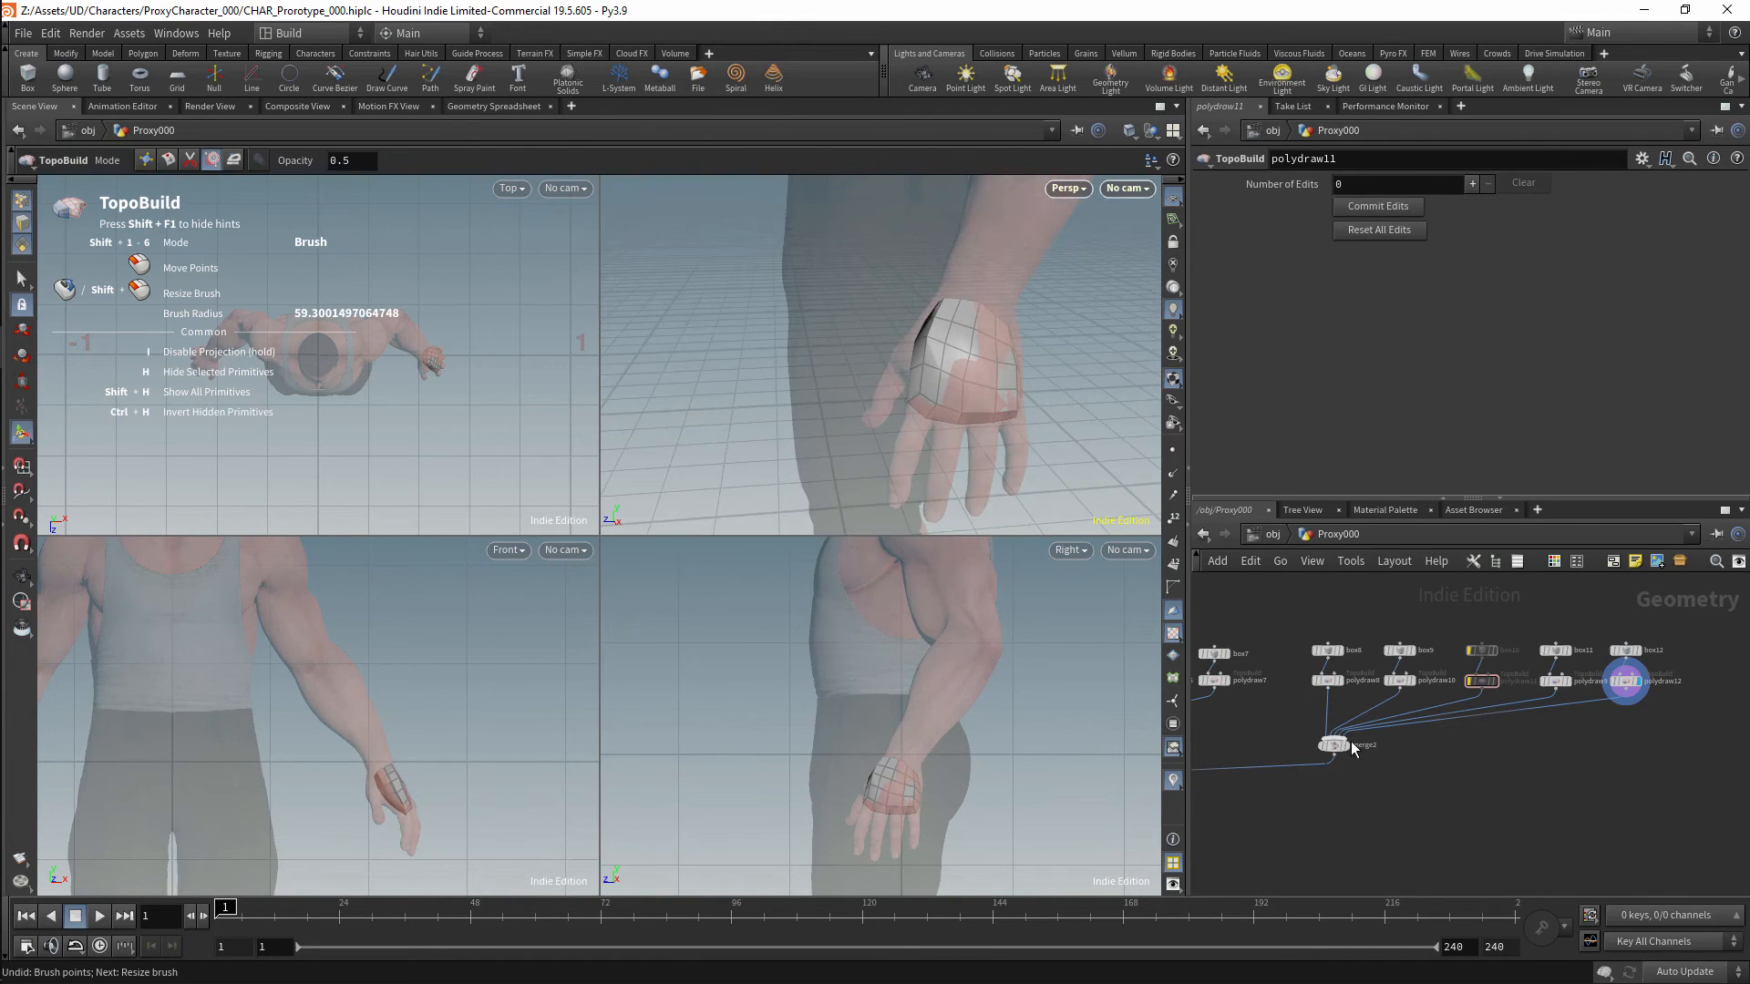
Display the arm merge and the final Blast node to examine the assembled proxy around the head and shoulder.
{"action": "left_click", "coordinate": [1348, 746]}
{"action": "middle_click_drag", "start_coordinate": [1350, 761], "coordinate": [1582, 609]}
{"action": "scroll", "coordinate": [1464, 713], "scroll_direction": "down", "scroll_amount": 5}
{"action": "middle_click_drag", "start_coordinate": [955, 264], "coordinate": [959, 392], "text": "alt"}
{"action": "scroll", "coordinate": [948, 369], "scroll_direction": "down", "scroll_amount": 8}
{"action": "left_click_drag", "start_coordinate": [938, 352], "coordinate": [899, 463], "text": "alt"}
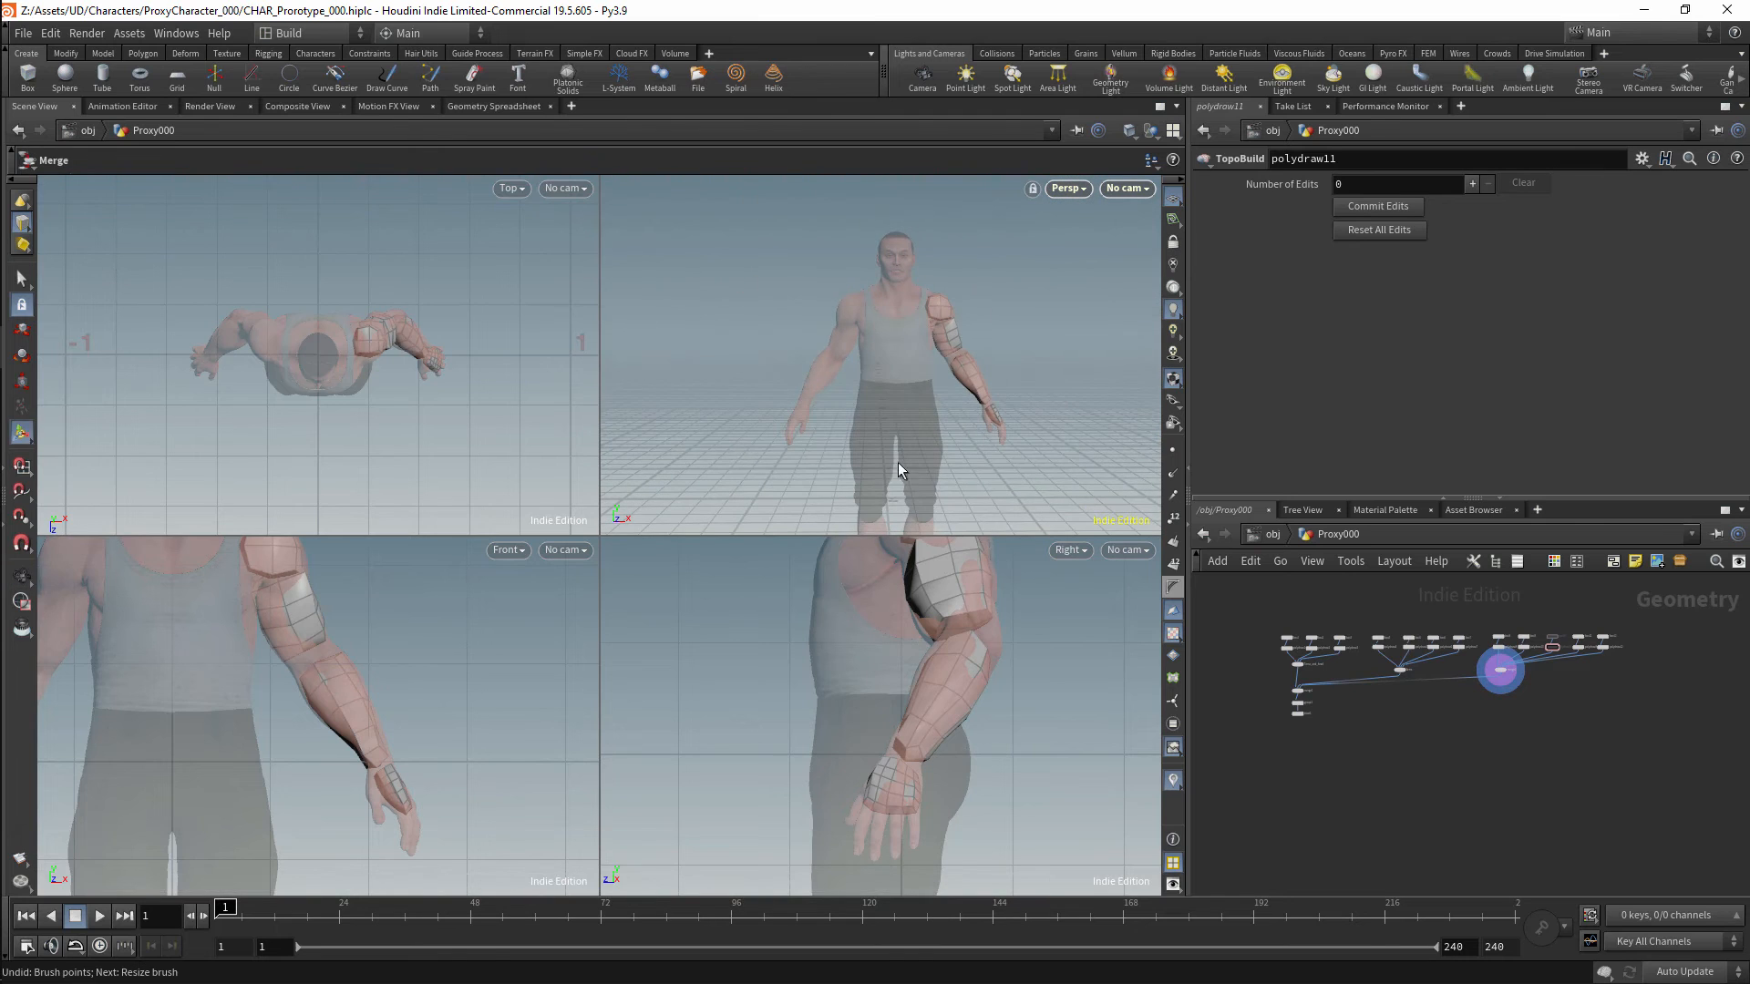
{"action": "left_click", "coordinate": [1317, 700]}
{"action": "scroll", "coordinate": [911, 265], "scroll_direction": "up", "scroll_amount": 8}
{"action": "left_click_drag", "start_coordinate": [973, 325], "coordinate": [807, 346], "text": "alt"}
{"action": "scroll", "coordinate": [1350, 589], "scroll_direction": "up", "scroll_amount": 6}
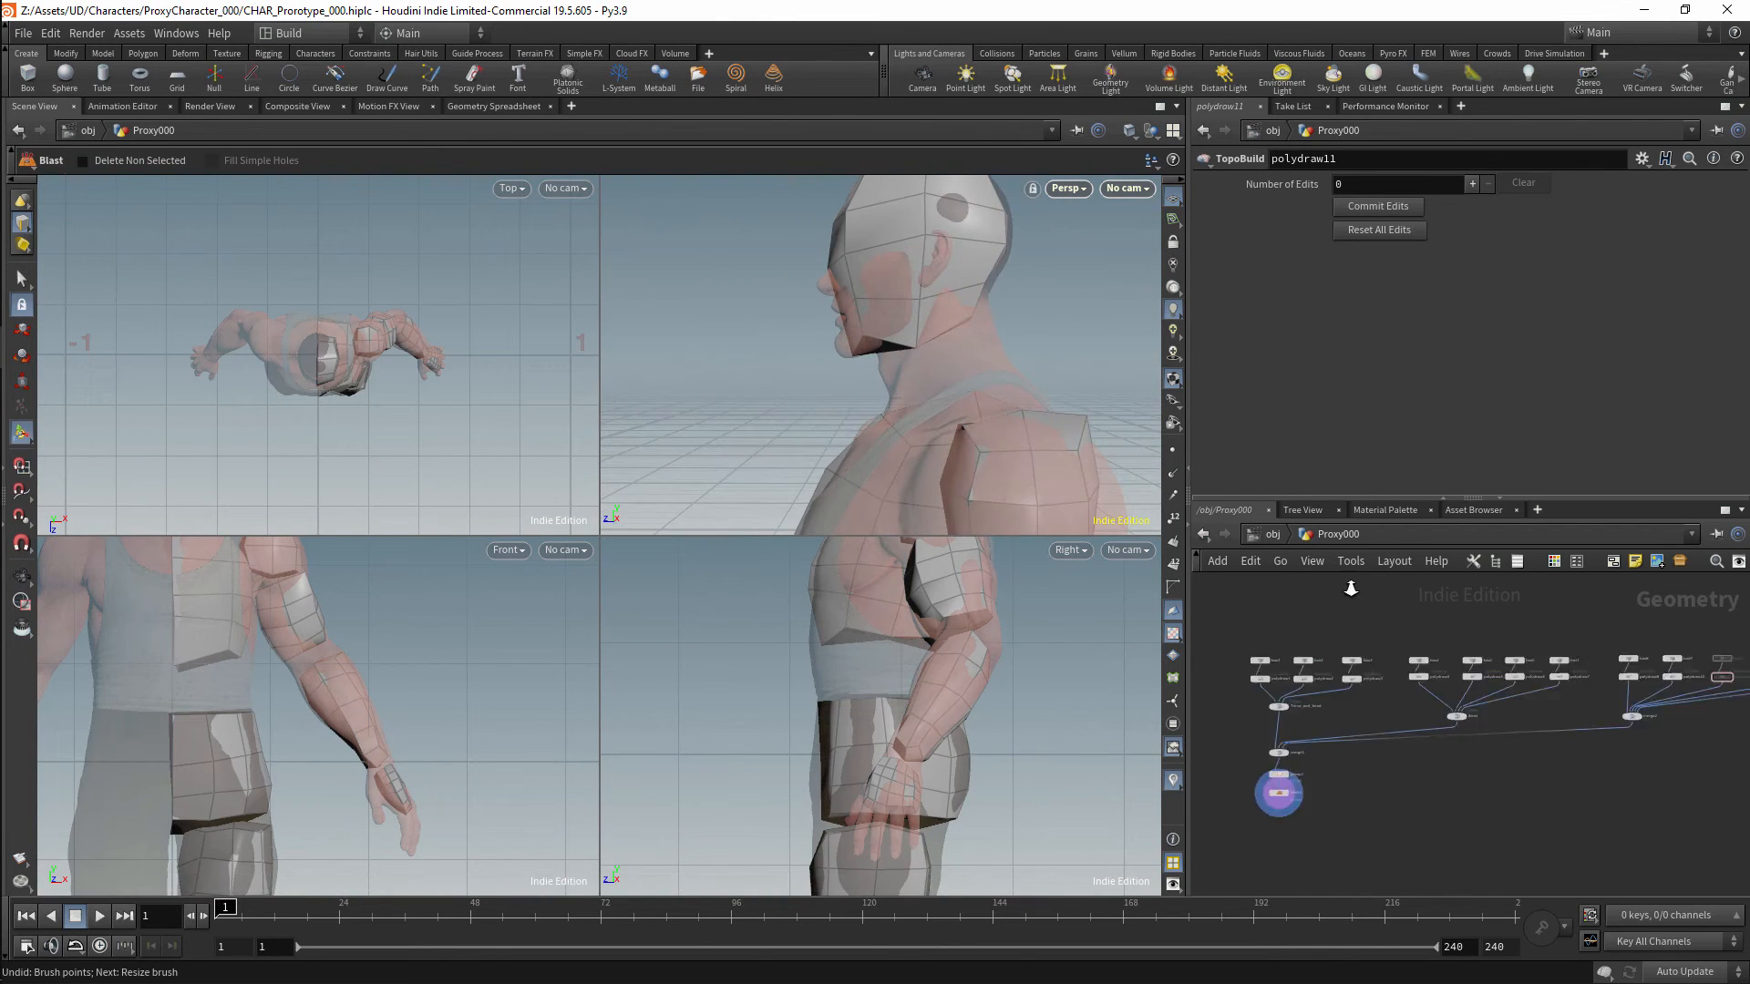
Duplicate the head box, connect the copy to the Torso_and_head merge, and order it between polydraw1 and polydraw2.
{"action": "middle_click_drag", "start_coordinate": [1276, 693], "coordinate": [1388, 657]}
{"action": "left_click", "coordinate": [1309, 723]}
{"action": "mouse_move", "coordinate": [917, 348]}
{"action": "left_mouse_down"}
{"action": "mouse_move", "coordinate": [954, 277]}
{"action": "mouse_move", "coordinate": [976, 293]}
{"action": "mouse_move", "coordinate": [914, 284]}
{"action": "mouse_move", "coordinate": [1080, 296]}
{"action": "left_mouse_up"}
{"action": "left_click_drag", "start_coordinate": [1333, 636], "coordinate": [1344, 768]}
{"action": "left_click", "coordinate": [1296, 681]}
{"action": "key", "text": "ctrl+c"}
{"action": "key", "text": "ctrl+v"}
{"action": "left_click", "coordinate": [1344, 771]}
{"action": "left_click_drag", "start_coordinate": [1216, 244], "coordinate": [1208, 234]}
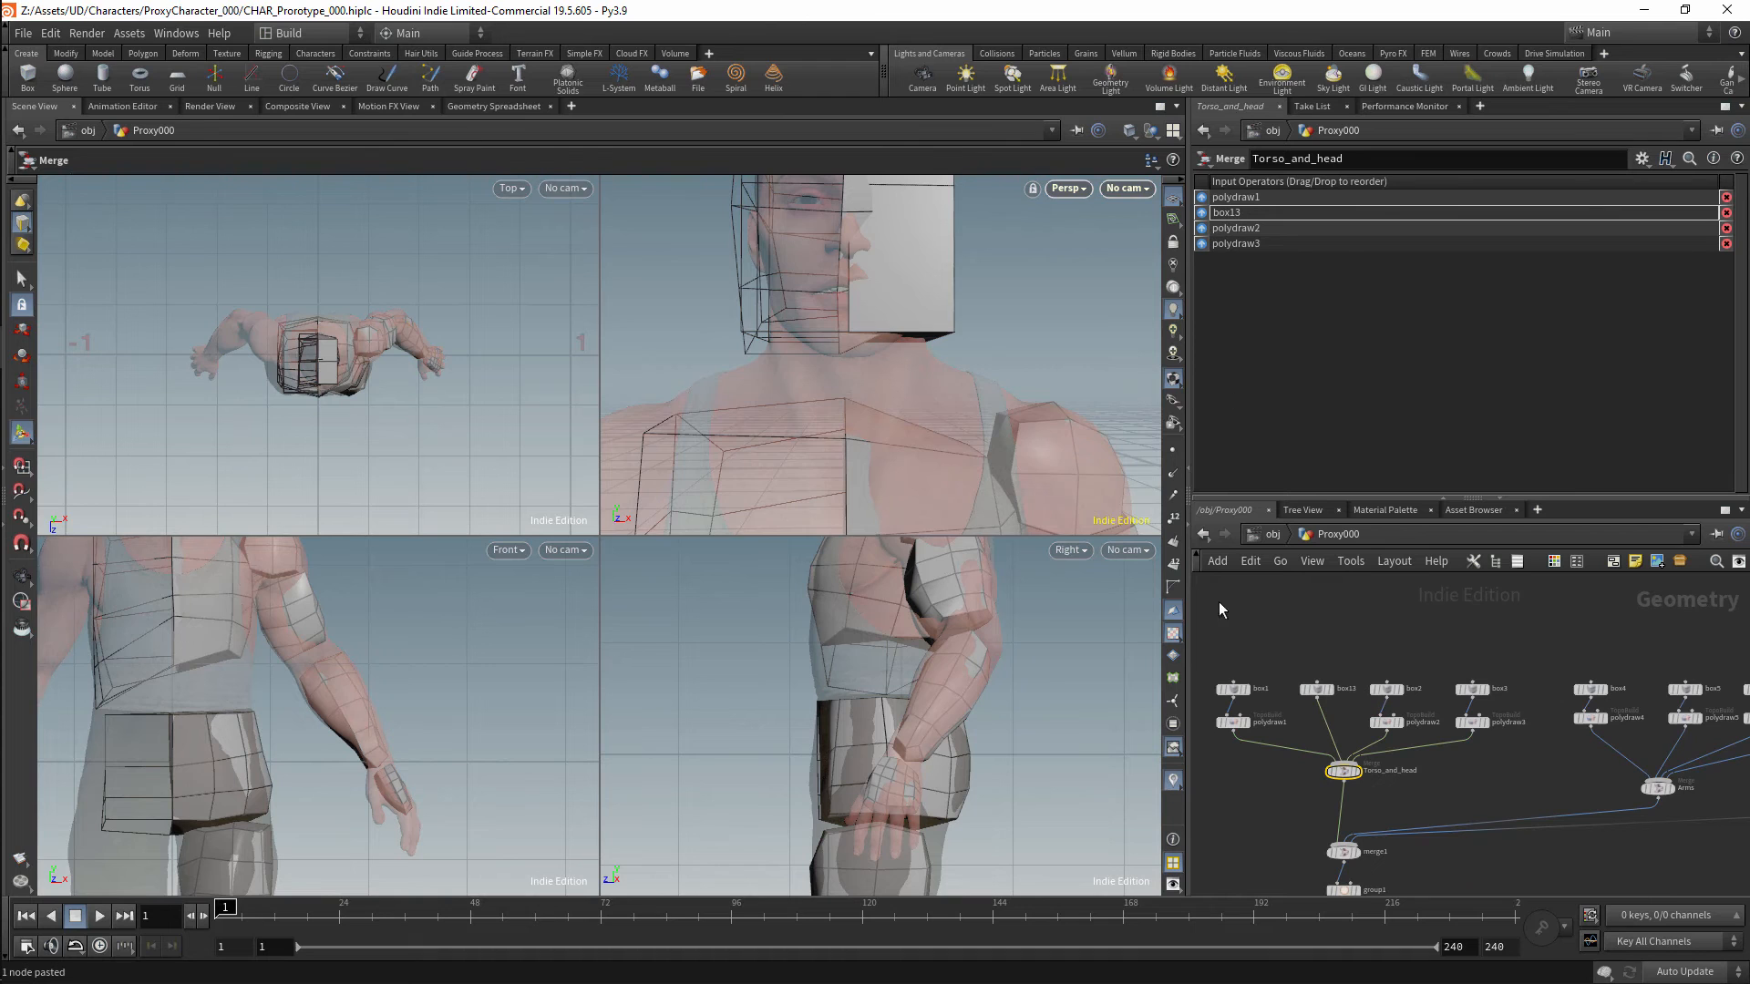
Move the new box to the neck, size it about 0.079 × 0.107 × 0.102, and rotate it about 7.06 on X.
{"action": "scroll", "coordinate": [1026, 355], "scroll_direction": "down", "scroll_amount": 5}
{"action": "left_click_drag", "start_coordinate": [1025, 356], "coordinate": [861, 357], "text": "alt"}
{"action": "left_click", "coordinate": [1317, 690]}
{"action": "left_click_drag", "start_coordinate": [889, 287], "coordinate": [948, 318]}
{"action": "left_click_drag", "start_coordinate": [944, 299], "coordinate": [946, 323]}
{"action": "left_click_drag", "start_coordinate": [952, 325], "coordinate": [1094, 330], "text": "alt"}
{"action": "left_click_drag", "start_coordinate": [856, 385], "coordinate": [856, 372]}
{"action": "scroll", "coordinate": [902, 284], "scroll_direction": "up", "scroll_amount": 4}
{"action": "left_click_drag", "start_coordinate": [905, 277], "coordinate": [848, 319], "text": "alt"}
{"action": "left_click_drag", "start_coordinate": [843, 330], "coordinate": [842, 383]}
{"action": "key", "text": "ctrl+z"}
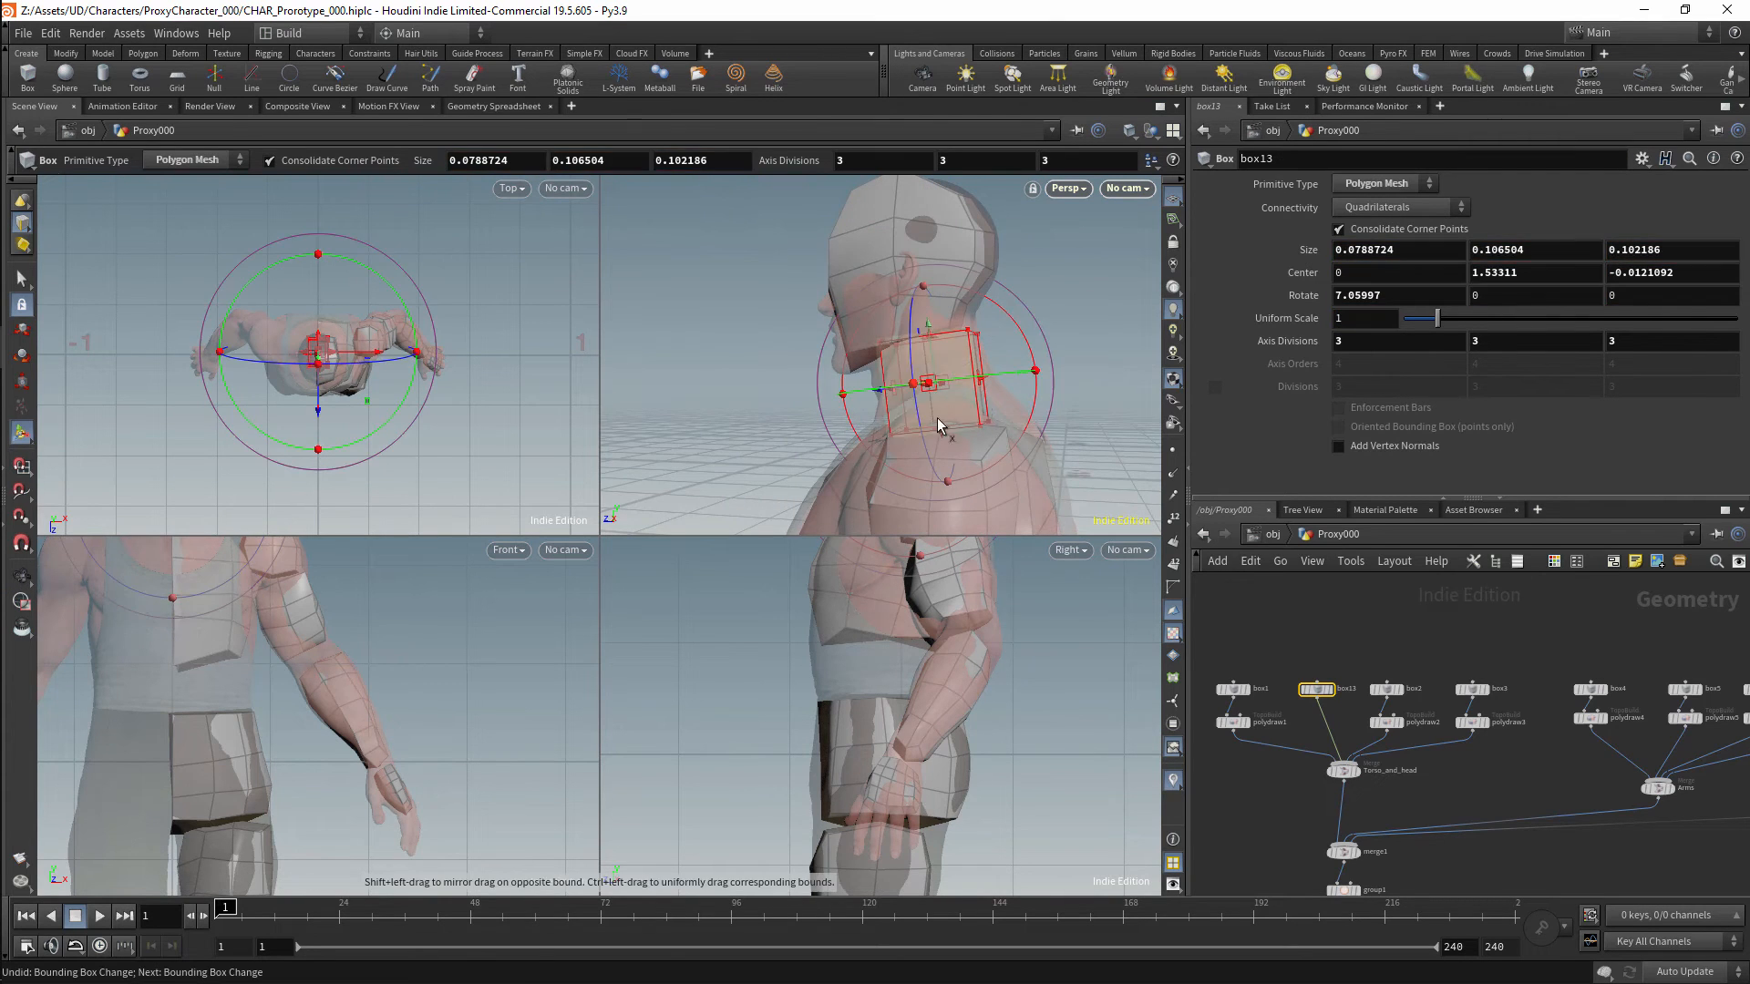
Refine the neck box to about 0.079 × 0.074 × 0.120, centred at about 0, 1.544, -0.002.
{"action": "left_click_drag", "start_coordinate": [940, 426], "coordinate": [924, 373]}
{"action": "left_click_drag", "start_coordinate": [927, 328], "coordinate": [930, 338]}
{"action": "left_click_drag", "start_coordinate": [920, 363], "coordinate": [875, 373], "text": "alt"}
{"action": "left_click_drag", "start_coordinate": [875, 372], "coordinate": [937, 291]}
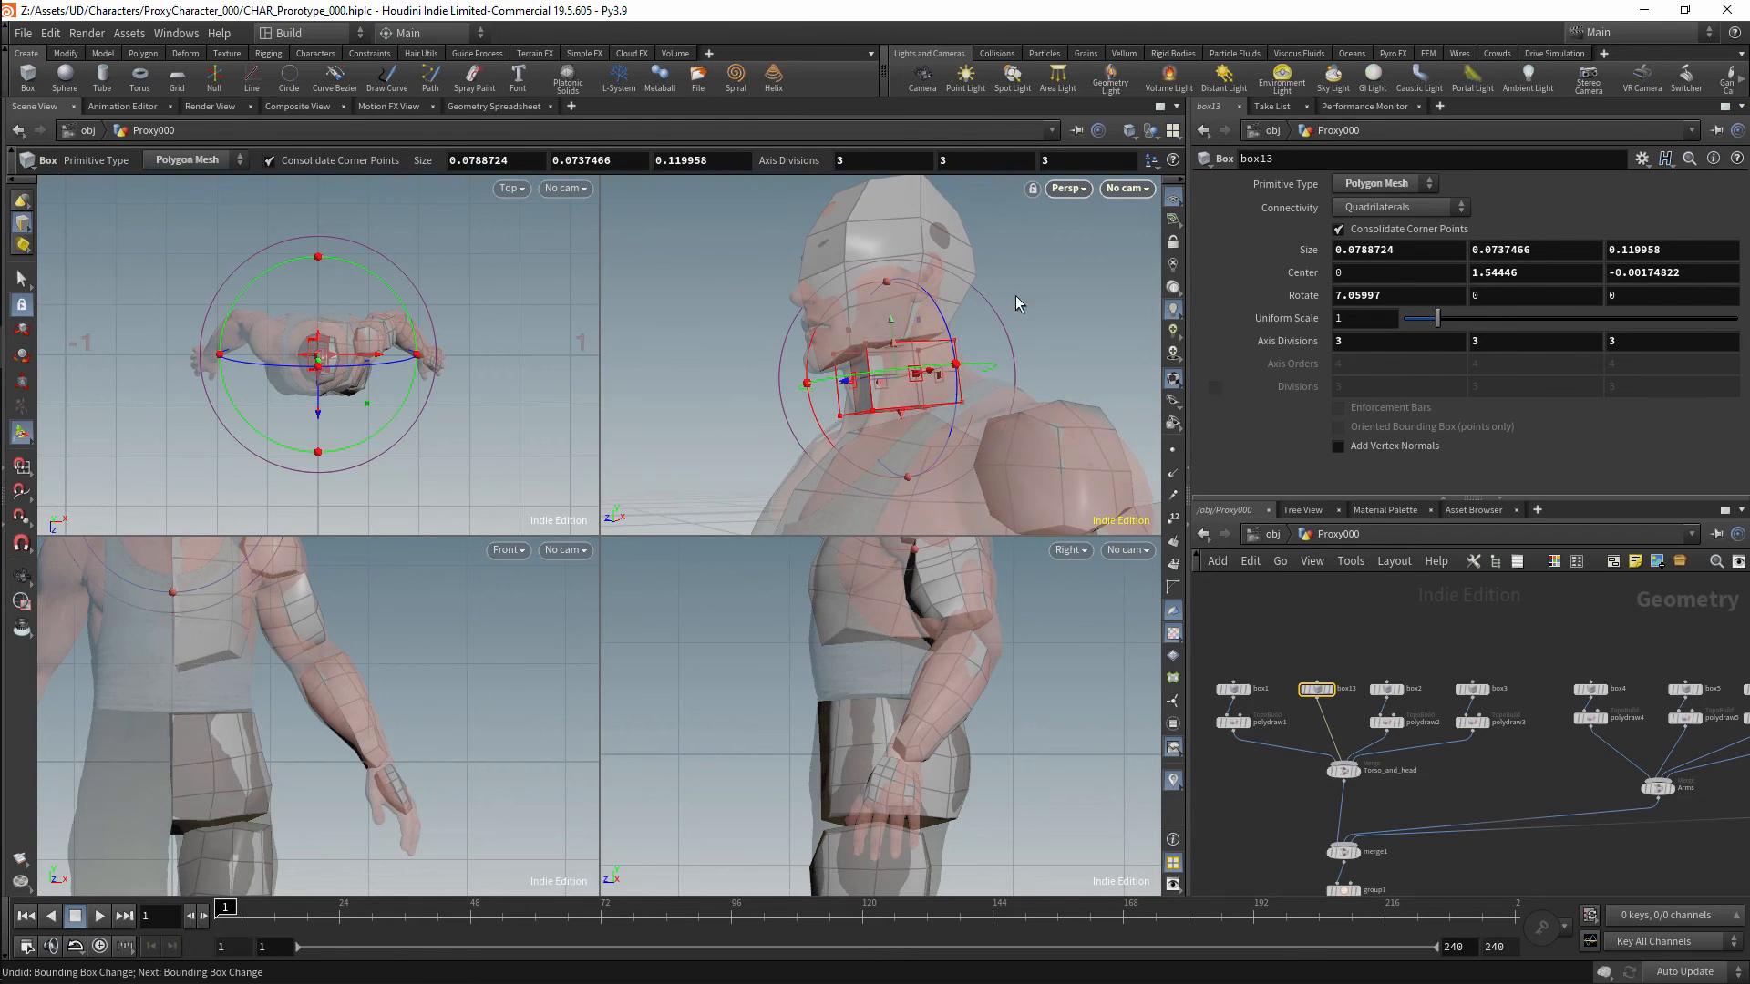
Insert a PolyDraw node between the neck box and the Torso_and_head merge, and display it for editing.
{"action": "key", "text": "Escape"}
{"action": "key", "text": "Tab"}
{"action": "type", "text": "polyd"}
{"action": "key", "text": "Return"}
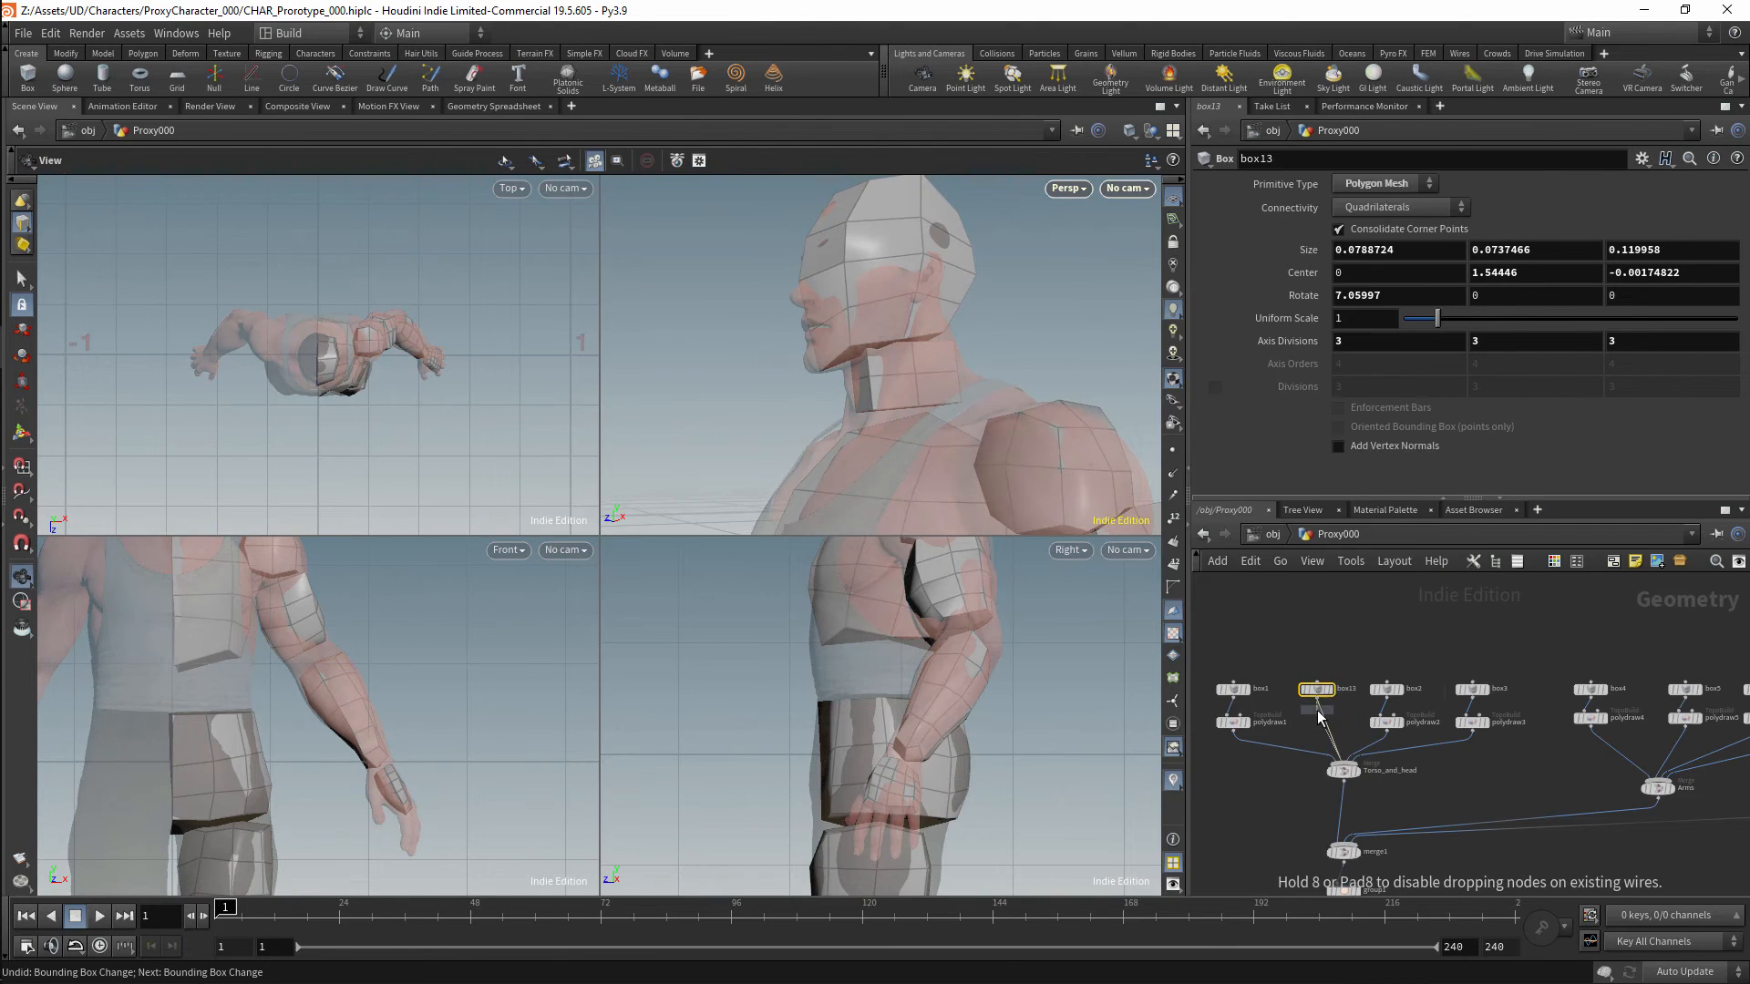
{"action": "left_click", "coordinate": [1324, 725]}
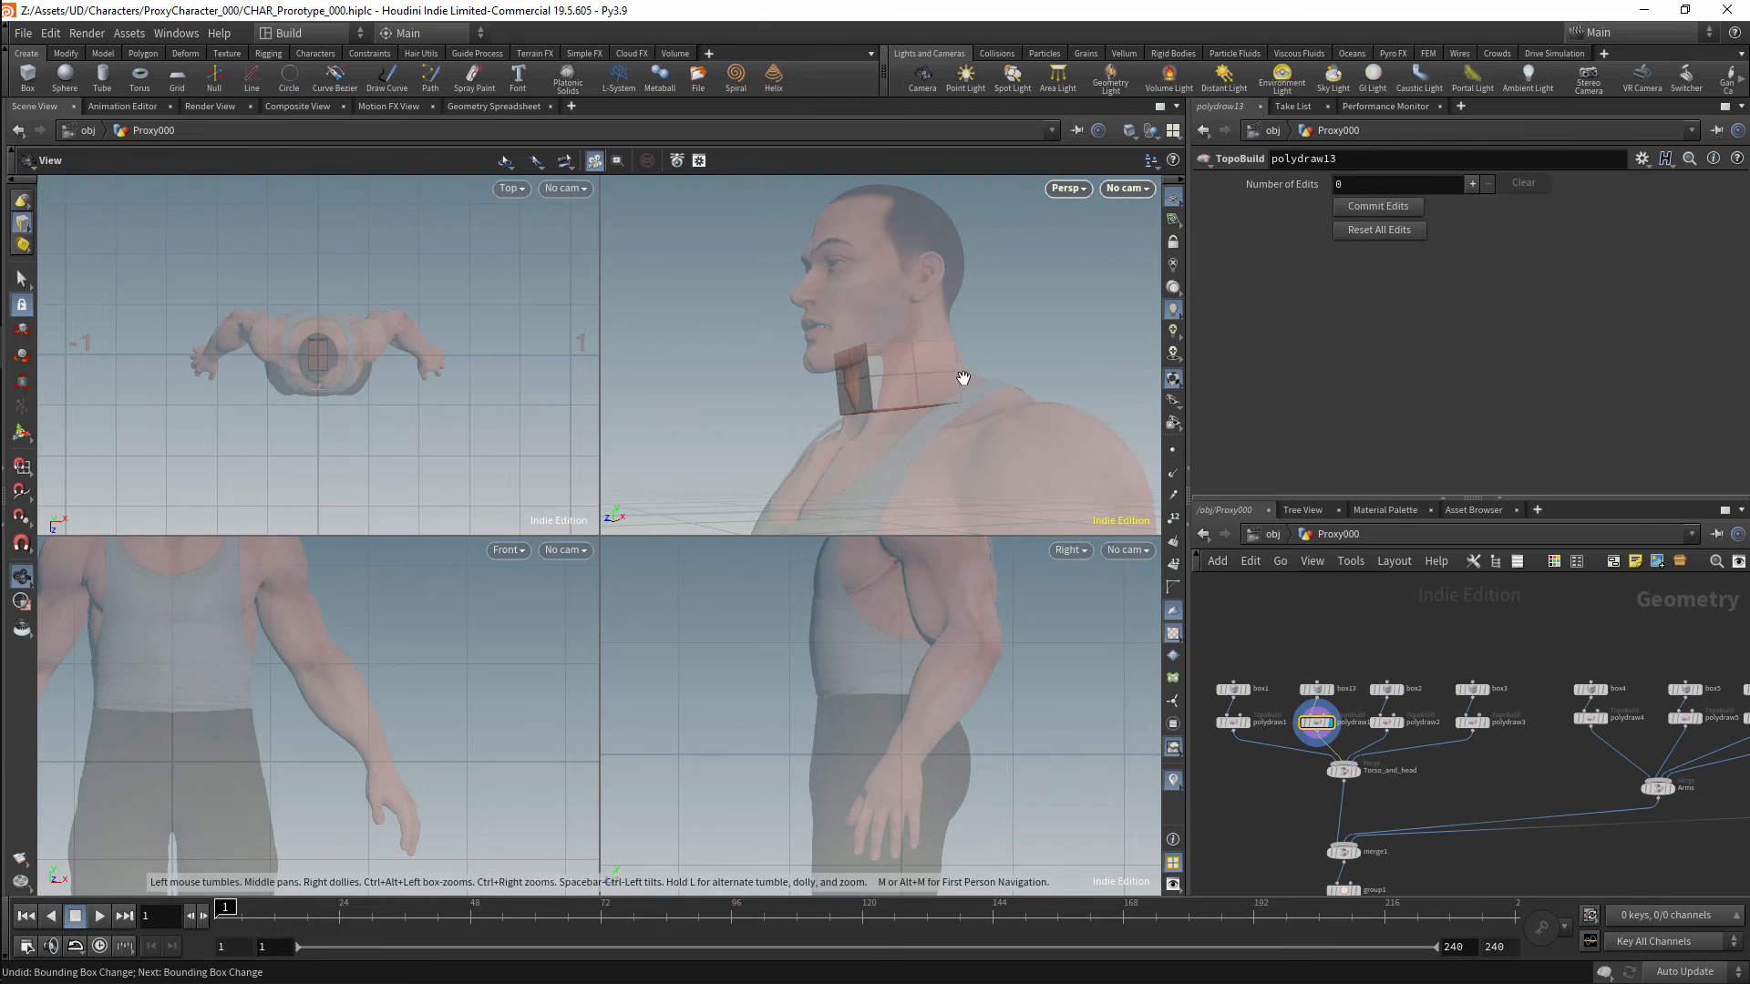
{"action": "key", "text": "Return"}
Insert two edge loops in the neck box.
{"action": "key", "text": "shift+3"}
{"action": "left_click", "coordinate": [898, 390], "text": "shift"}
{"action": "left_click", "coordinate": [873, 369], "text": "shift"}
{"action": "mouse_move", "coordinate": [898, 391]}
{"action": "left_mouse_down", "text": "alt"}
{"action": "mouse_move", "coordinate": [966, 365]}
{"action": "mouse_move", "coordinate": [911, 407]}
{"action": "mouse_move", "coordinate": [961, 387]}
{"action": "left_mouse_up", "text": "alt"}
Brush the points along the side and back of the neck box to fit the reference neck.
{"action": "key", "text": "shift+5"}
{"action": "mouse_move", "coordinate": [961, 387]}
{"action": "left_mouse_down", "text": "alt"}
{"action": "mouse_move", "coordinate": [918, 297]}
{"action": "mouse_move", "coordinate": [932, 333]}
{"action": "left_mouse_up", "text": "alt"}
{"action": "mouse_move", "coordinate": [932, 333]}
{"action": "left_mouse_down"}
{"action": "mouse_move", "coordinate": [916, 329]}
{"action": "mouse_move", "coordinate": [964, 351]}
{"action": "mouse_move", "coordinate": [940, 422]}
{"action": "left_mouse_up"}
{"action": "mouse_move", "coordinate": [940, 421]}
{"action": "left_mouse_down", "text": "alt"}
{"action": "mouse_move", "coordinate": [911, 402]}
{"action": "mouse_move", "coordinate": [939, 353]}
{"action": "left_mouse_up", "text": "alt"}
{"action": "left_click_drag", "start_coordinate": [968, 365], "coordinate": [930, 384], "text": "alt"}
{"action": "mouse_move", "coordinate": [880, 407]}
{"action": "left_mouse_down"}
{"action": "mouse_move", "coordinate": [873, 447]}
{"action": "mouse_move", "coordinate": [927, 420]}
{"action": "left_mouse_up"}
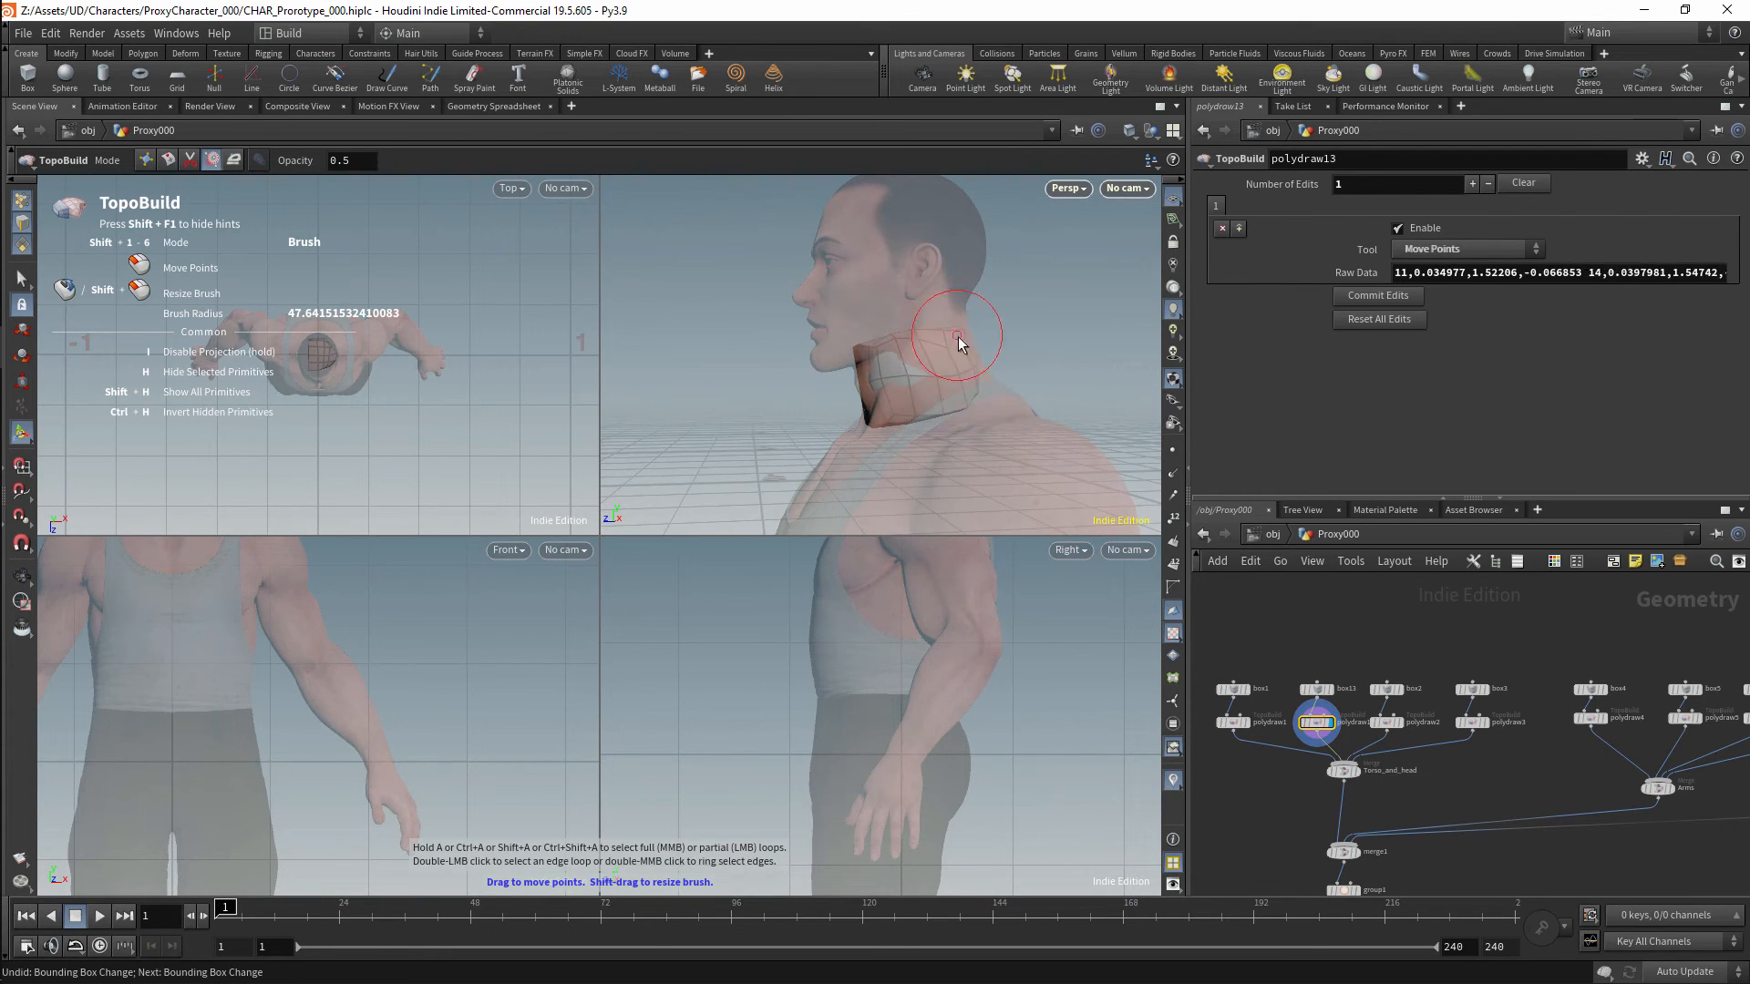
{"action": "left_click_drag", "start_coordinate": [957, 336], "coordinate": [953, 338]}
{"action": "left_click_drag", "start_coordinate": [939, 339], "coordinate": [968, 354], "text": "alt"}
{"action": "mouse_move", "coordinate": [919, 363]}
{"action": "left_mouse_down"}
{"action": "mouse_move", "coordinate": [920, 343]}
{"action": "mouse_move", "coordinate": [869, 355]}
{"action": "mouse_move", "coordinate": [879, 343]}
{"action": "left_mouse_up"}
Add another edge loop to the neck box and brush its front points to follow the reference throat.
{"action": "mouse_move", "coordinate": [884, 346]}
{"action": "left_mouse_down", "text": "alt"}
{"action": "mouse_move", "coordinate": [911, 354]}
{"action": "mouse_move", "coordinate": [884, 462]}
{"action": "mouse_move", "coordinate": [856, 451]}
{"action": "left_mouse_up", "text": "alt"}
{"action": "left_click_drag", "start_coordinate": [853, 350], "coordinate": [925, 264]}
{"action": "left_click_drag", "start_coordinate": [930, 338], "coordinate": [880, 386]}
{"action": "left_click_drag", "start_coordinate": [880, 386], "coordinate": [867, 430], "text": "alt"}
{"action": "left_click", "coordinate": [189, 159]}
{"action": "middle_click", "coordinate": [844, 337]}
{"action": "left_click", "coordinate": [212, 159]}
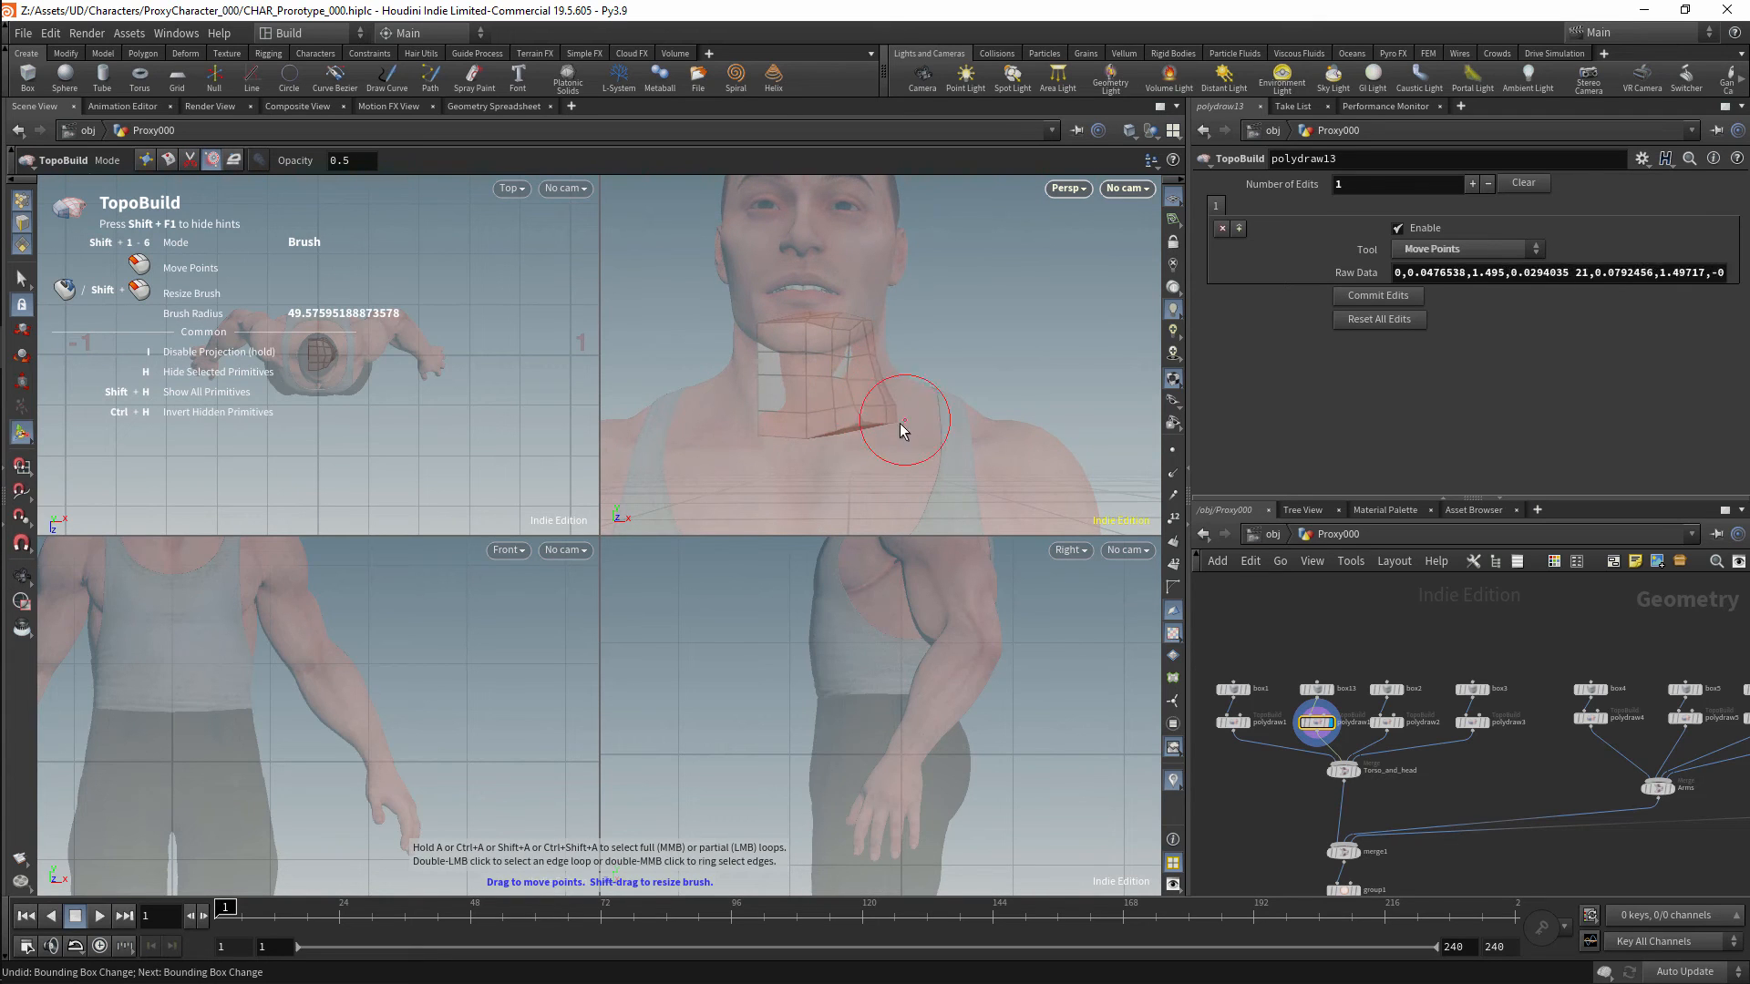
{"action": "left_click_drag", "start_coordinate": [866, 367], "coordinate": [754, 362], "text": "alt"}
{"action": "left_click_drag", "start_coordinate": [921, 388], "coordinate": [935, 406]}
{"action": "mouse_move", "coordinate": [935, 406]}
{"action": "left_mouse_down", "text": "alt"}
{"action": "mouse_move", "coordinate": [964, 452]}
{"action": "mouse_move", "coordinate": [928, 419]}
{"action": "mouse_move", "coordinate": [891, 421]}
{"action": "mouse_move", "coordinate": [1051, 373]}
{"action": "mouse_move", "coordinate": [1083, 383]}
{"action": "left_mouse_up", "text": "alt"}
Save the scene and display the blast node's output for the combined half body.
{"action": "key", "text": "ctrl+s"}
{"action": "middle_click_drag", "start_coordinate": [1367, 843], "coordinate": [1400, 636]}
{"action": "left_click", "coordinate": [1390, 718]}
{"action": "scroll", "coordinate": [891, 304], "scroll_direction": "down", "scroll_amount": 5}
{"action": "left_click_drag", "start_coordinate": [890, 304], "coordinate": [990, 393], "text": "alt"}
{"action": "key", "text": "Return"}
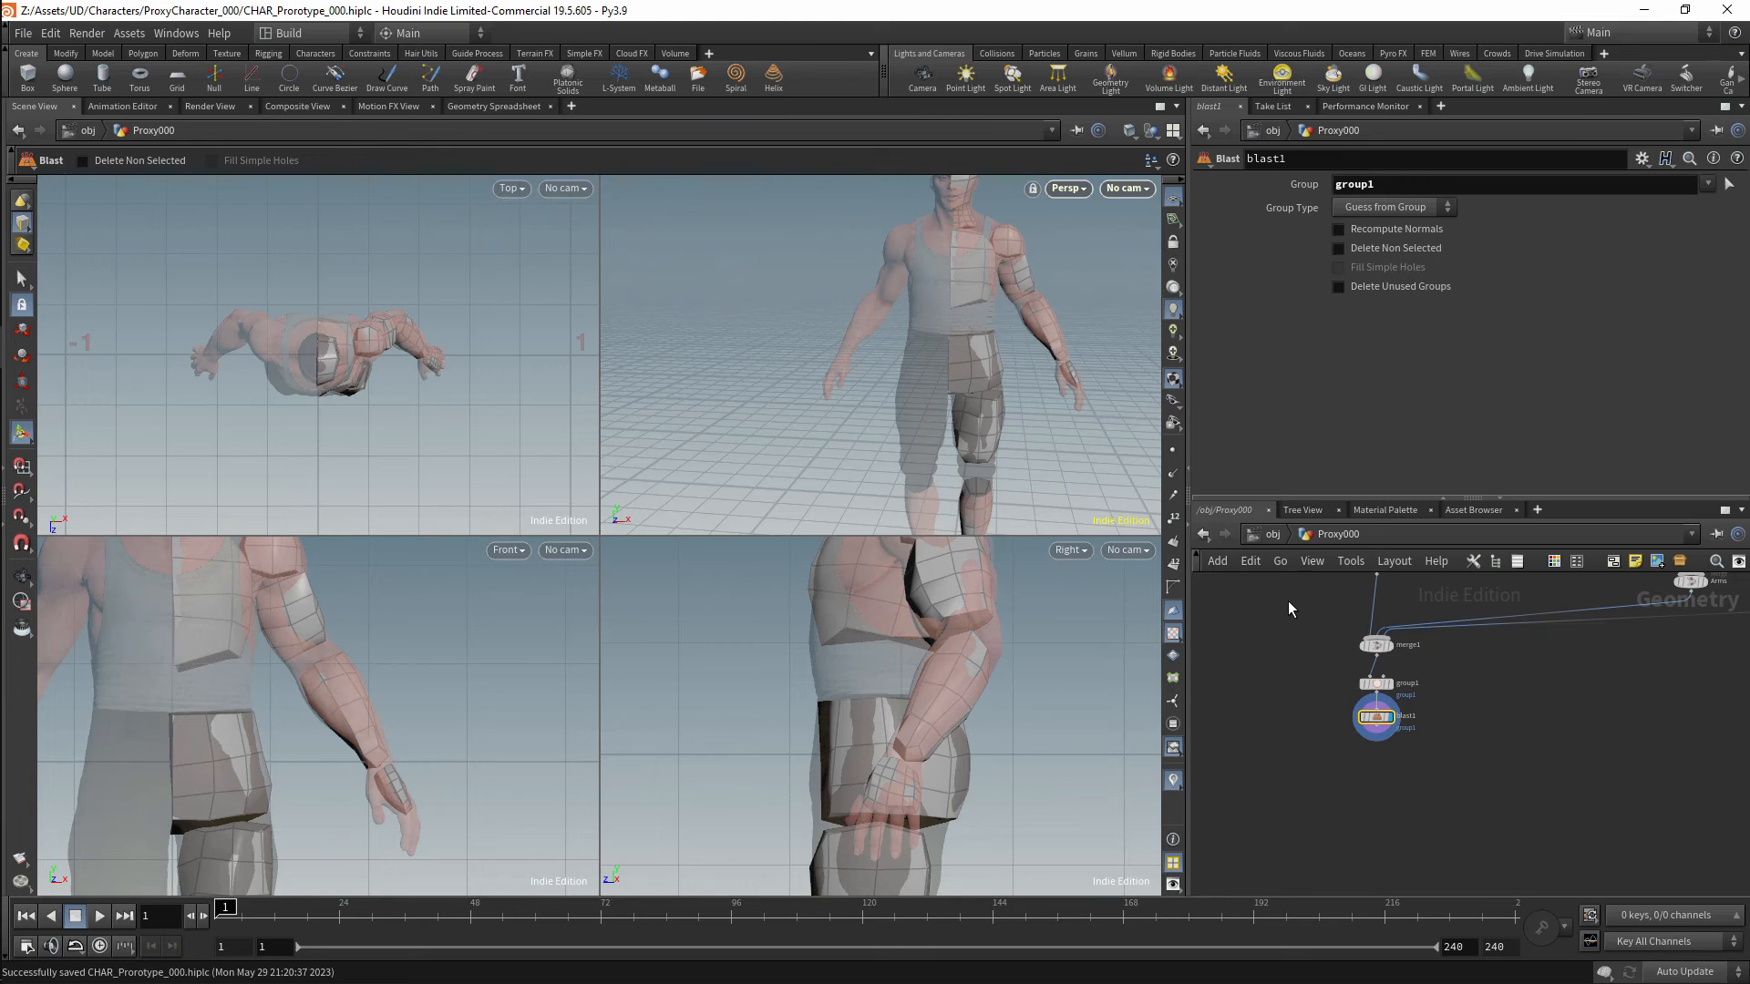
Append a Group node after the blast node and set its group type to Edges.
{"action": "key", "text": "Tab"}
{"action": "type", "text": "gr"}
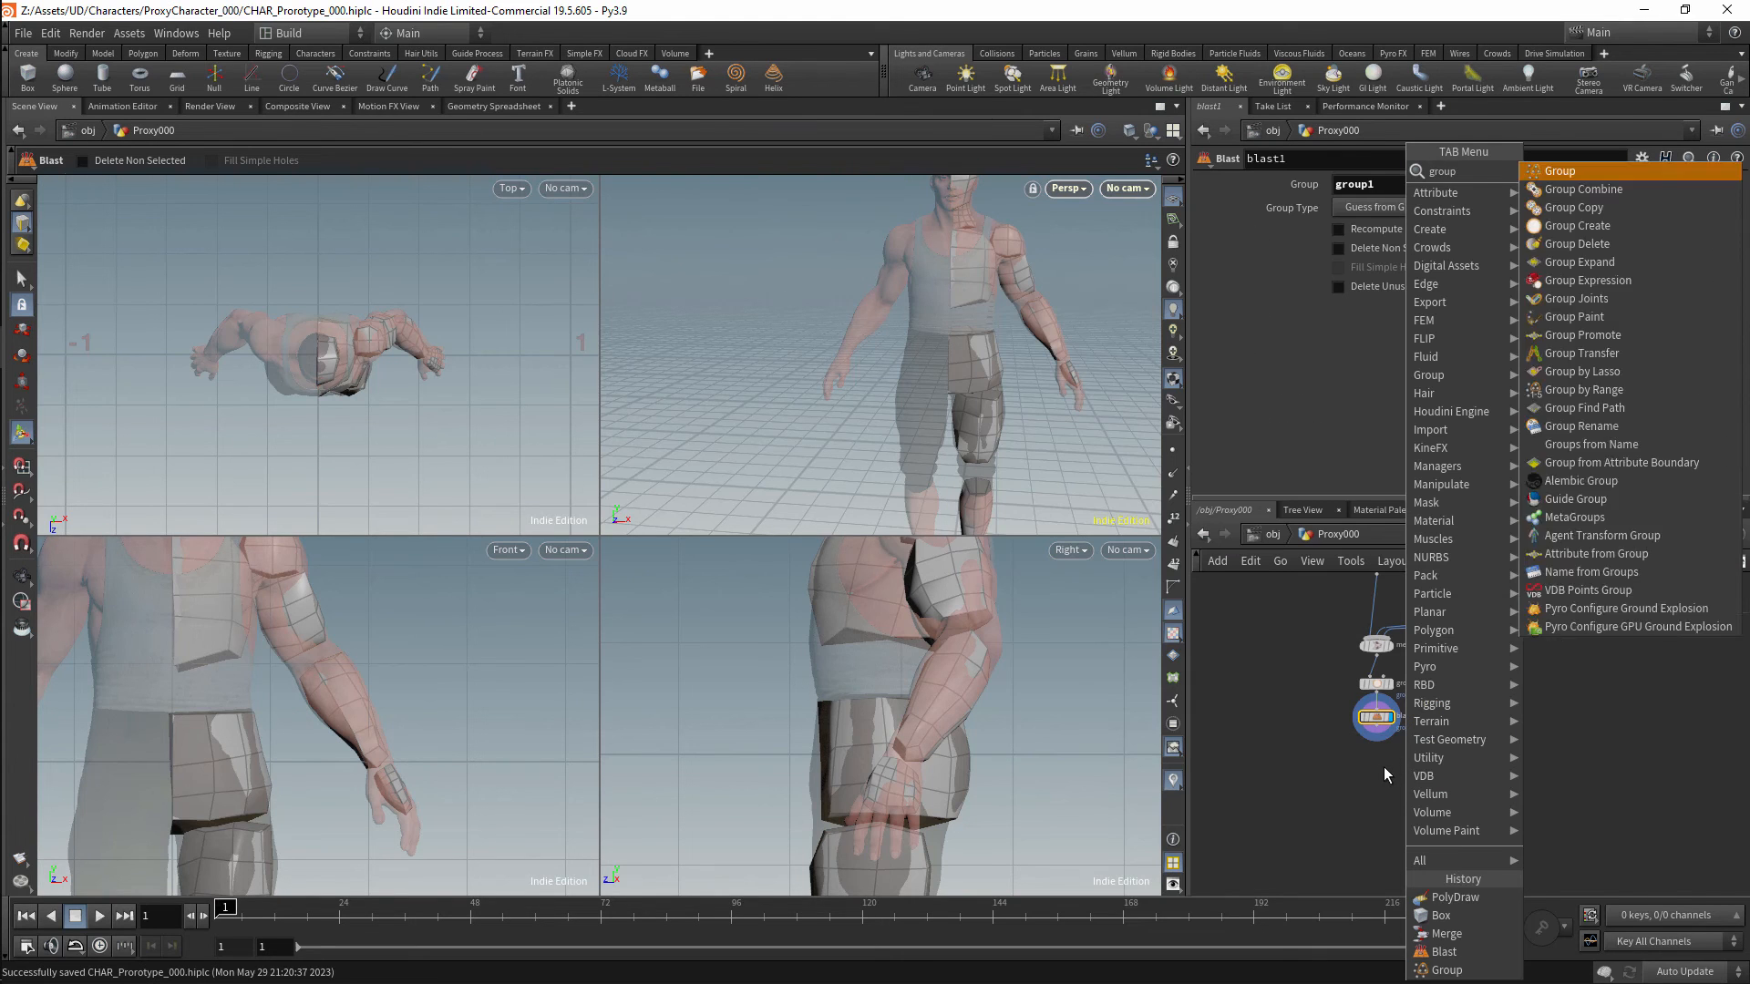
{"action": "key", "text": "Return"}
{"action": "left_click", "coordinate": [1362, 770]}
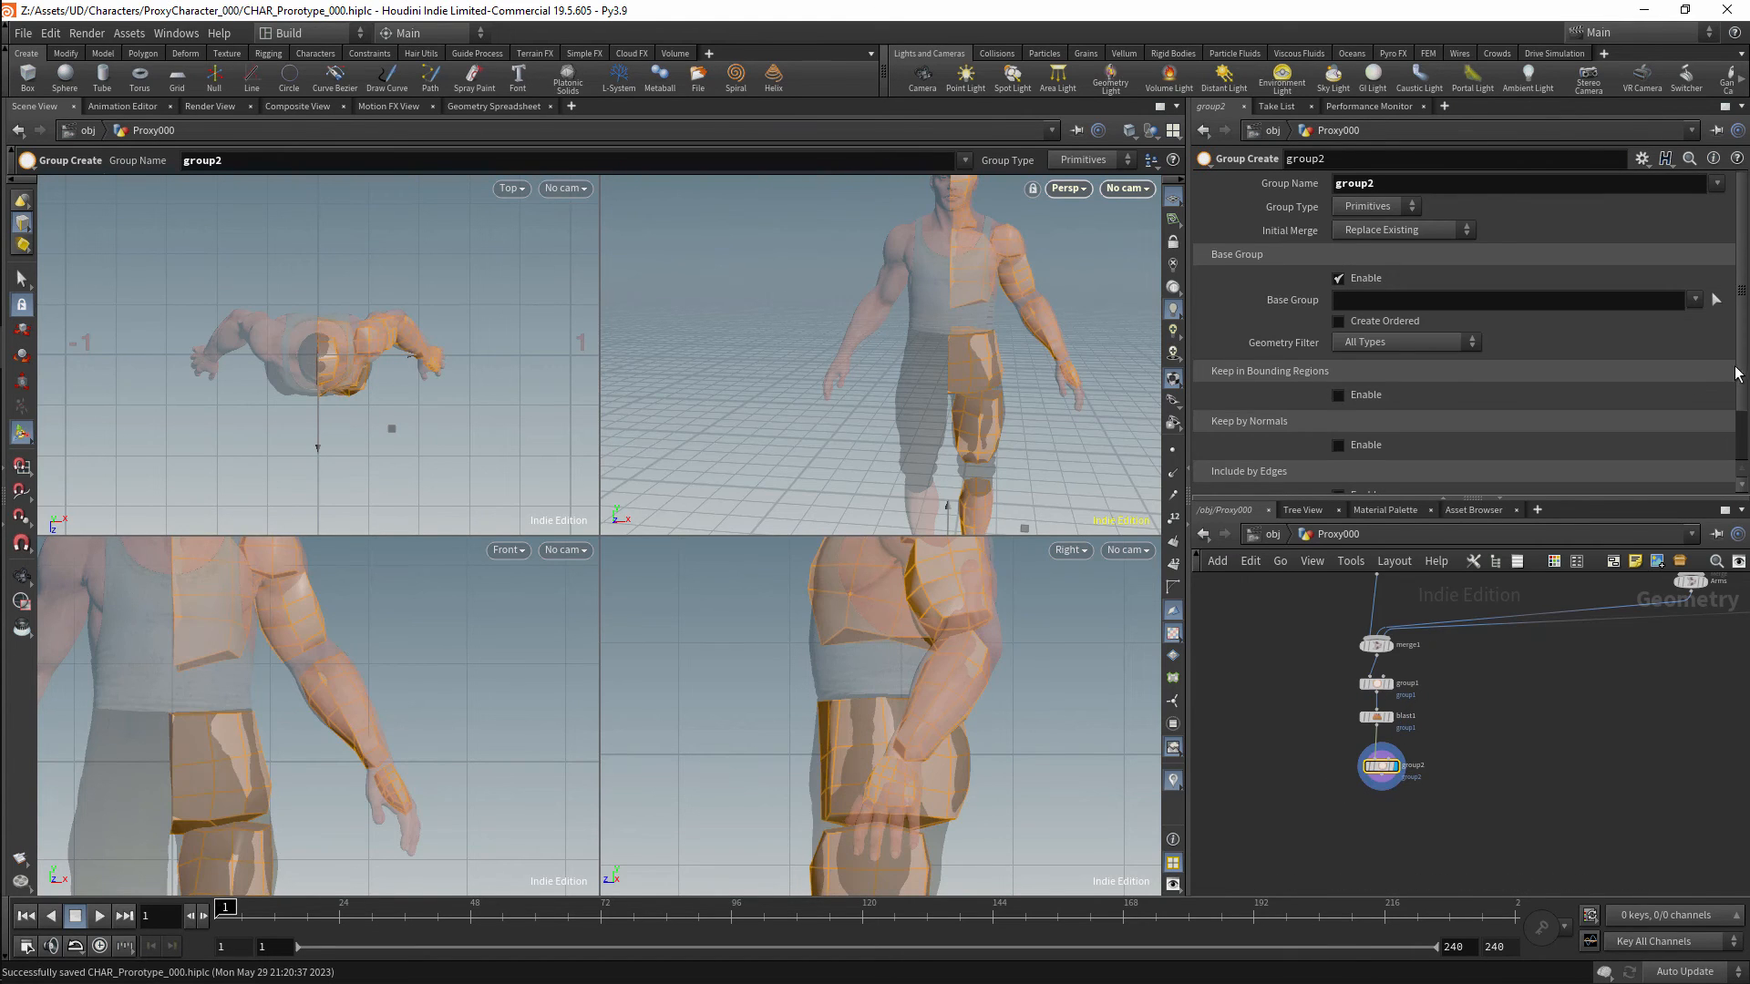
{"action": "scroll", "coordinate": [1366, 483], "scroll_direction": "down", "scroll_amount": 3}
{"action": "left_click", "coordinate": [1338, 480]}
{"action": "scroll", "coordinate": [1549, 200], "scroll_direction": "up", "scroll_amount": 2}
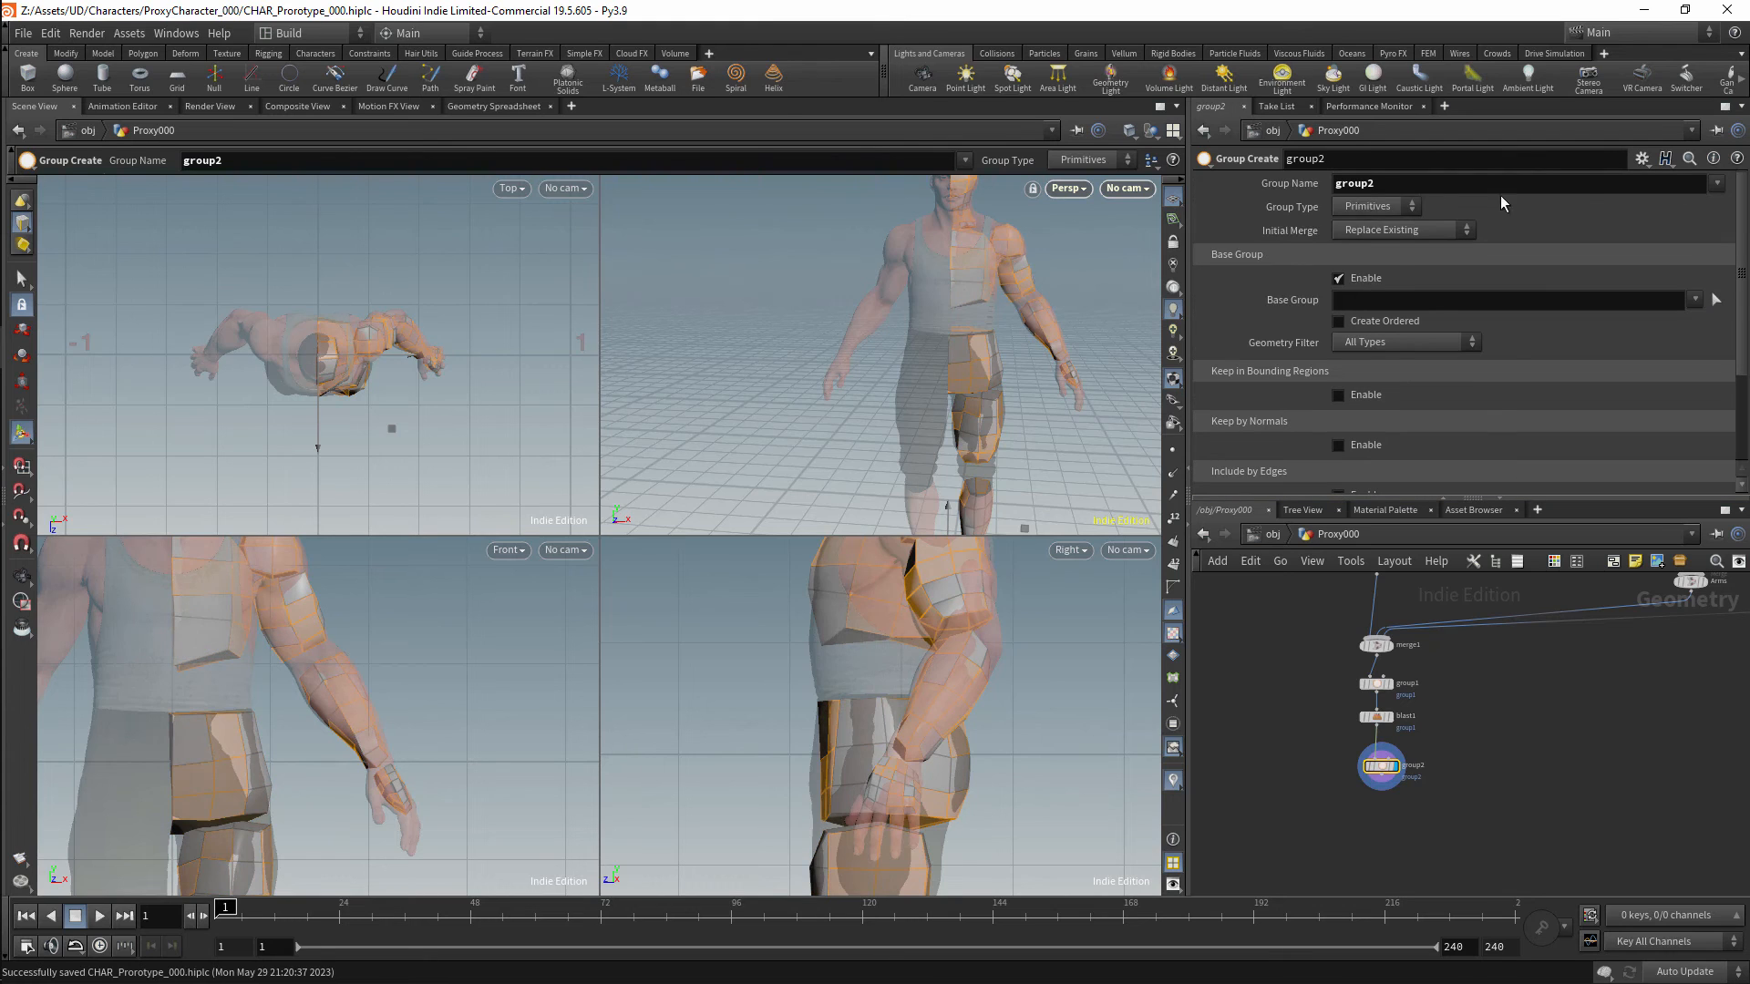
{"action": "left_click", "coordinate": [1376, 206]}
{"action": "left_click", "coordinate": [1359, 281]}
Turn off Keep by Random Chance on the new group and enable Include by Edges with Unshared Edges.
{"action": "scroll", "coordinate": [1455, 470], "scroll_direction": "down", "scroll_amount": 3}
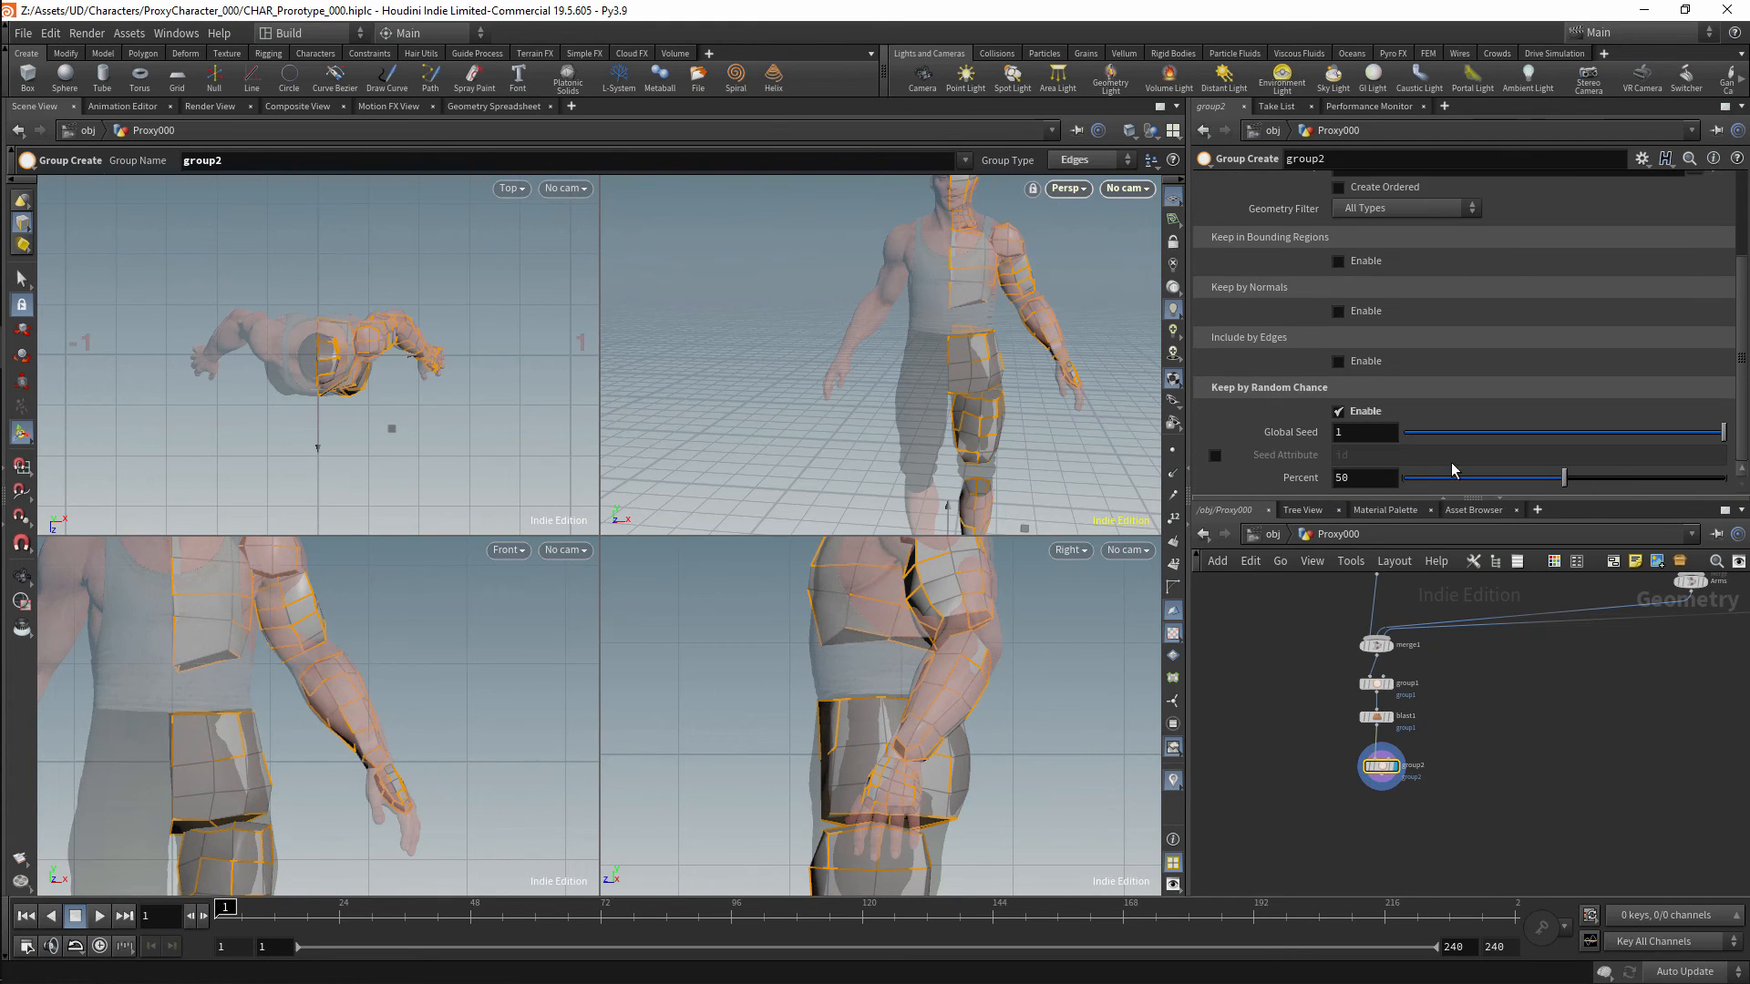
{"action": "left_click", "coordinate": [1338, 411]}
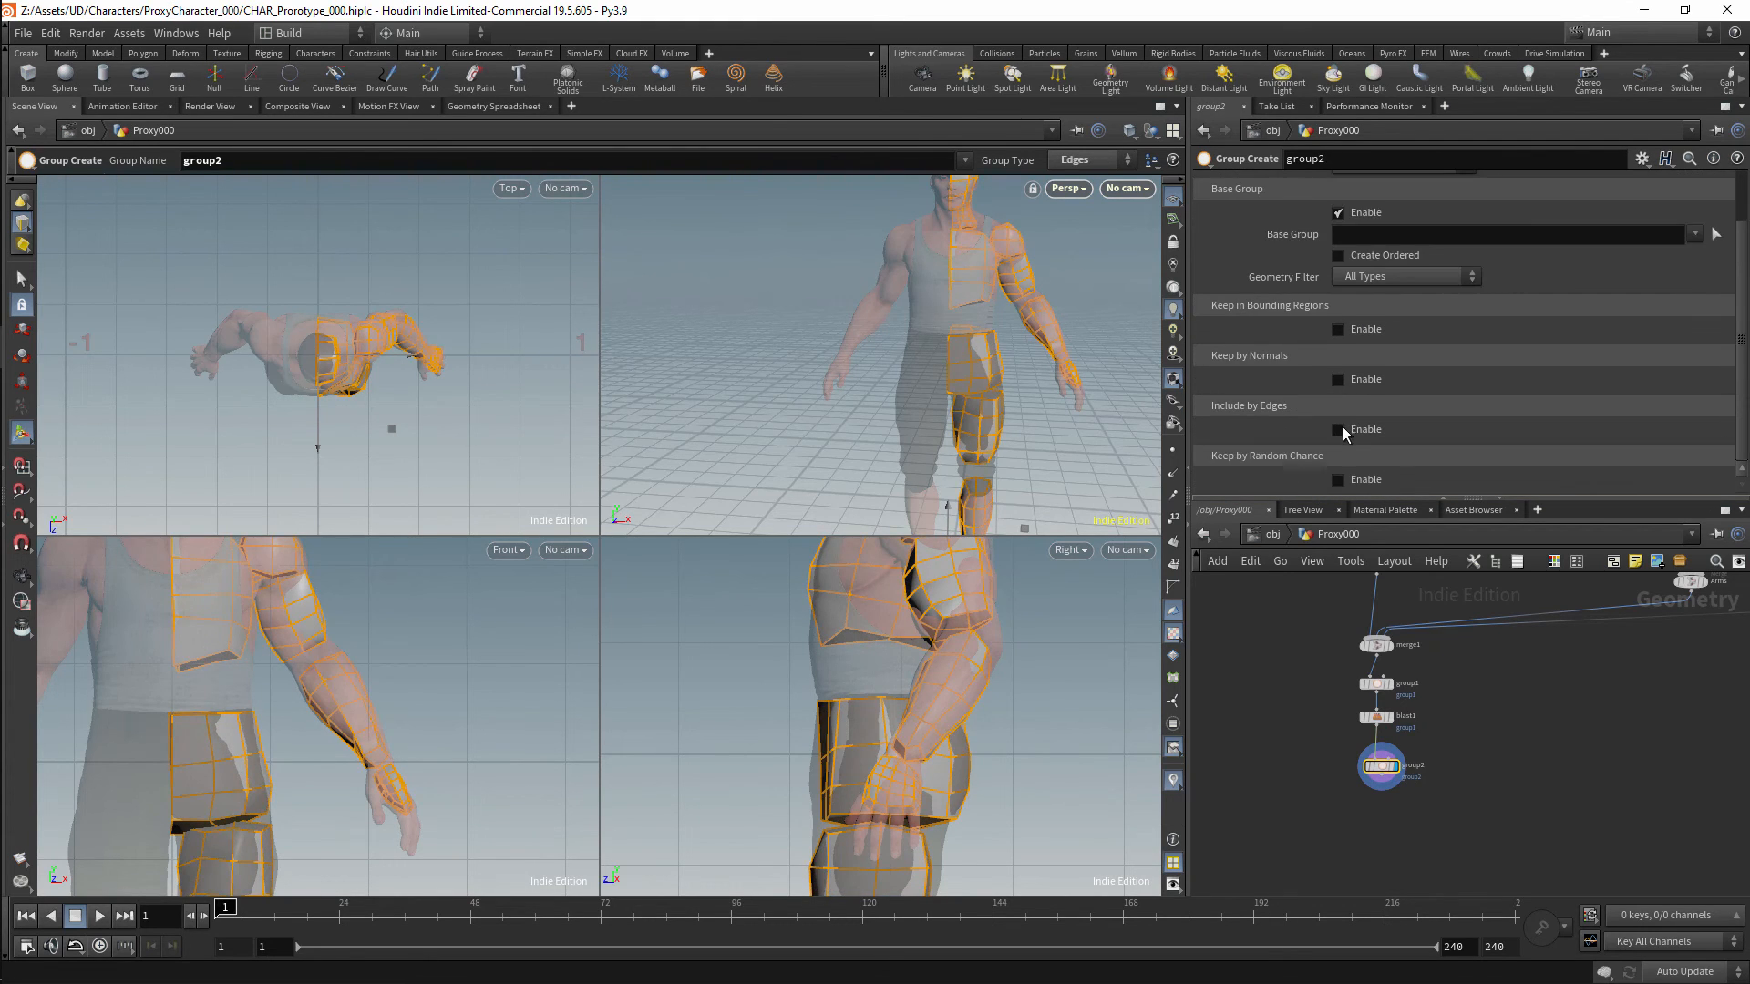
{"action": "left_click", "coordinate": [1340, 428]}
{"action": "scroll", "coordinate": [1743, 451], "scroll_direction": "down", "scroll_amount": 3}
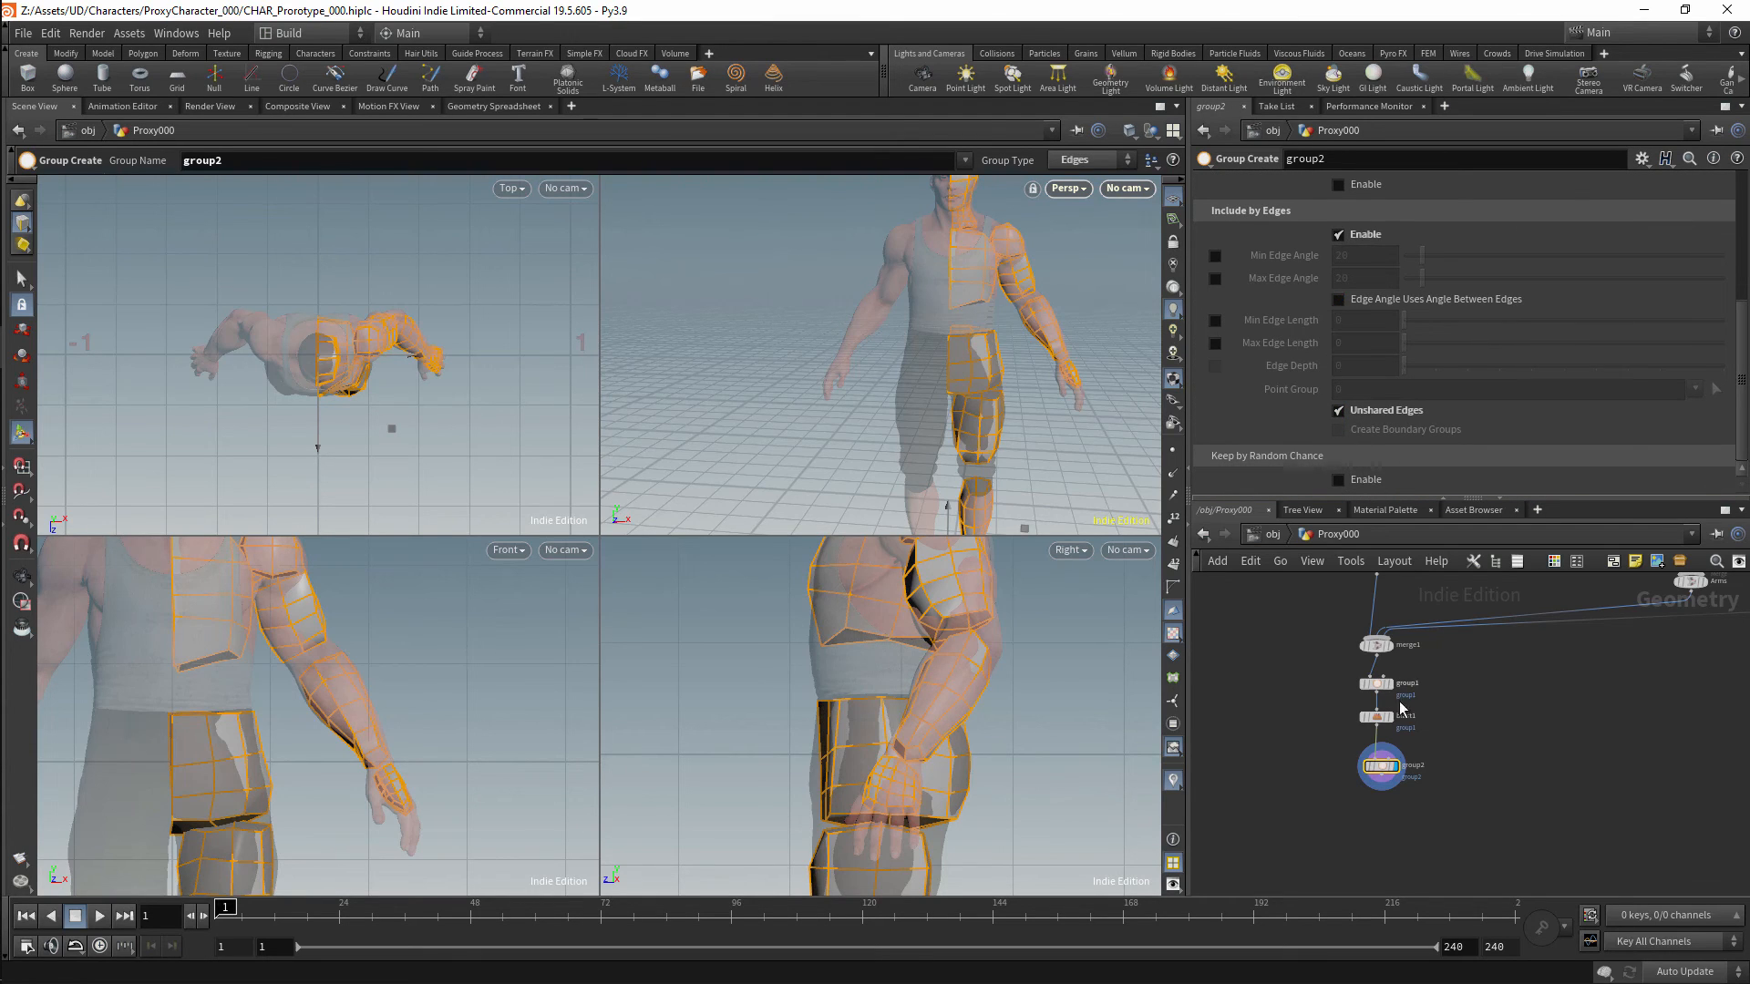
{"action": "left_click_drag", "start_coordinate": [1382, 768], "coordinate": [1377, 763]}
Try the edge angle and edge length limits on the edge group.
{"action": "left_click", "coordinate": [1215, 256]}
{"action": "left_click", "coordinate": [1215, 279]}
{"action": "left_click_drag", "start_coordinate": [1421, 256], "coordinate": [1411, 256]}
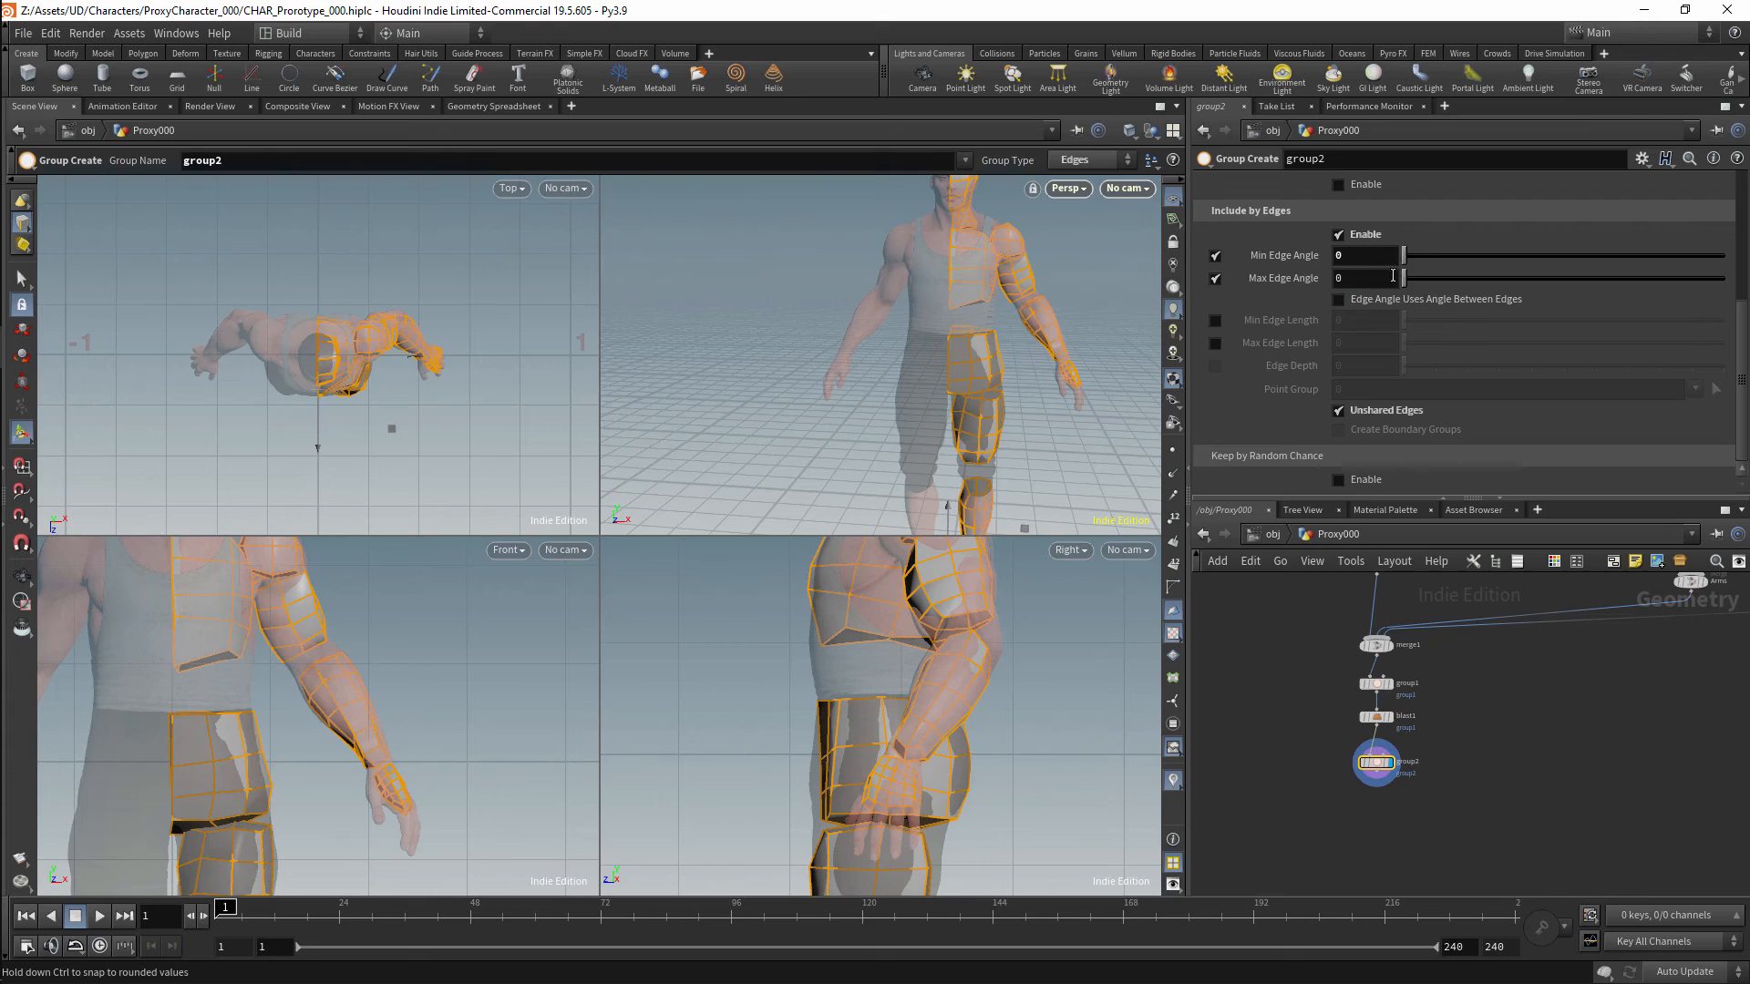
{"action": "left_click", "coordinate": [1215, 279]}
{"action": "left_click", "coordinate": [1215, 256]}
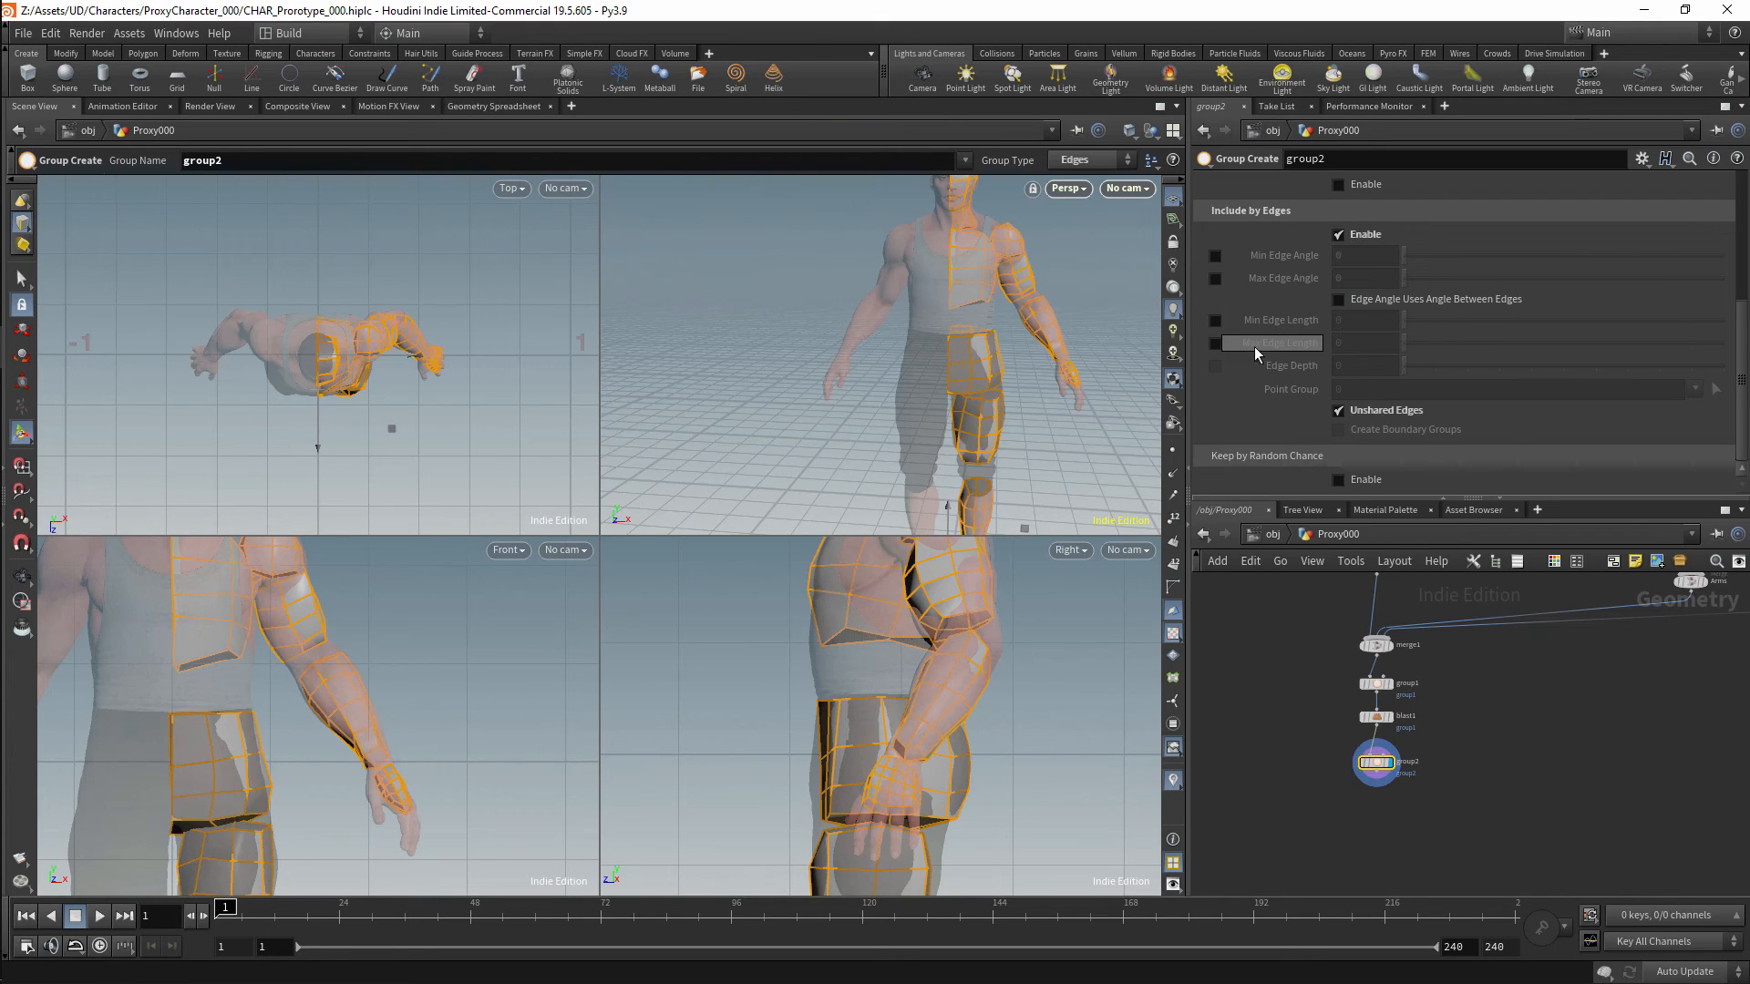
{"action": "left_click", "coordinate": [1338, 300]}
{"action": "left_click", "coordinate": [1215, 344]}
{"action": "left_click", "coordinate": [1215, 344]}
{"action": "left_click", "coordinate": [1215, 321]}
{"action": "left_click", "coordinate": [1215, 258]}
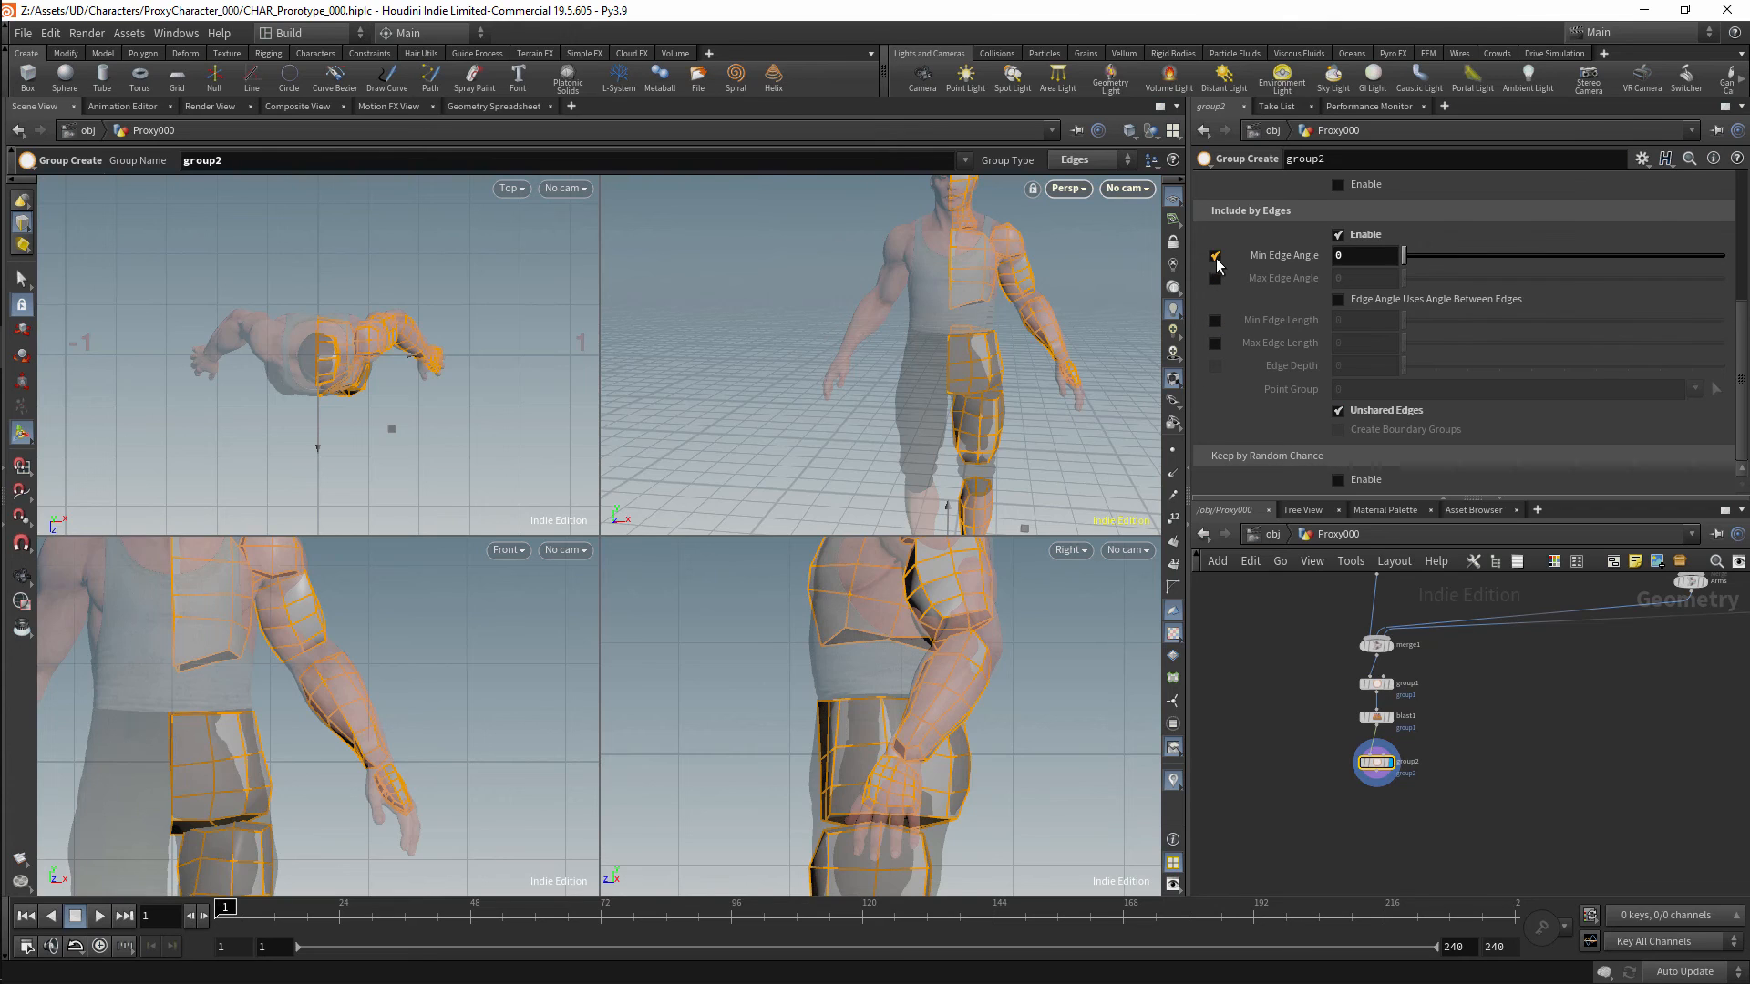
{"action": "left_click", "coordinate": [1216, 258]}
Disable the Base Group section so the group takes only the unshared edges along the body's centre line.
{"action": "left_click_drag", "start_coordinate": [1742, 313], "coordinate": [1731, 176]}
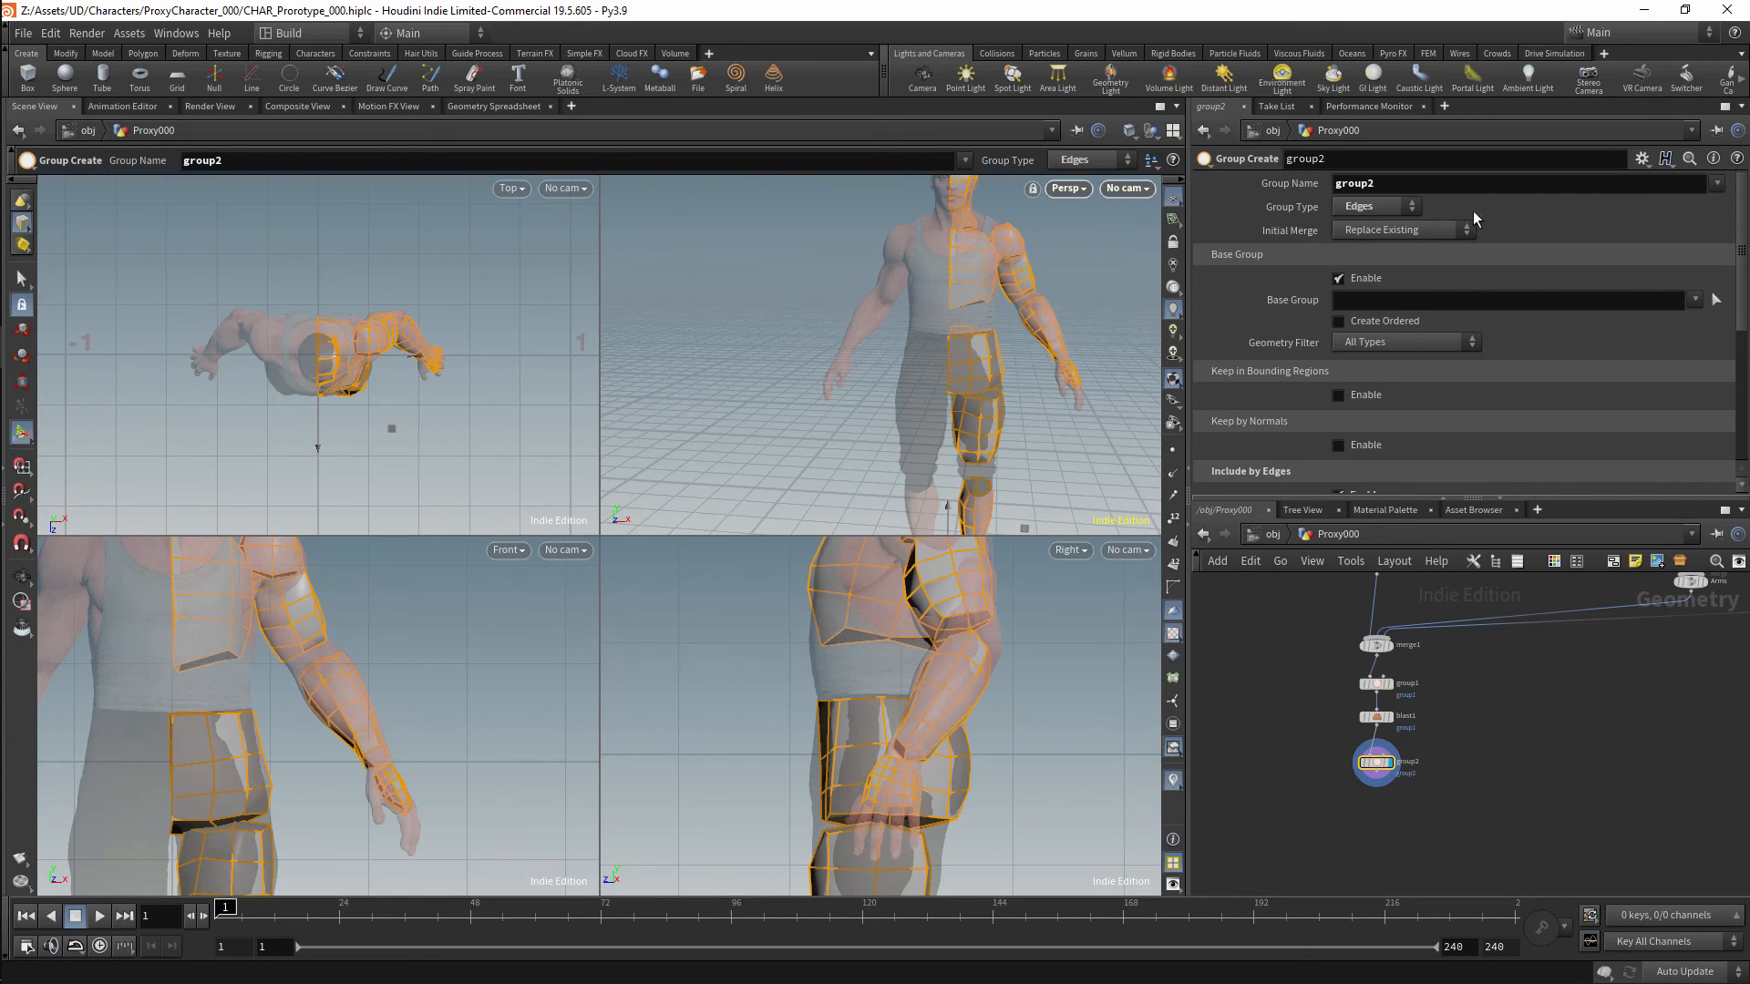
{"action": "left_click", "coordinate": [1338, 278]}
{"action": "scroll", "coordinate": [1577, 431], "scroll_direction": "down", "scroll_amount": 4}
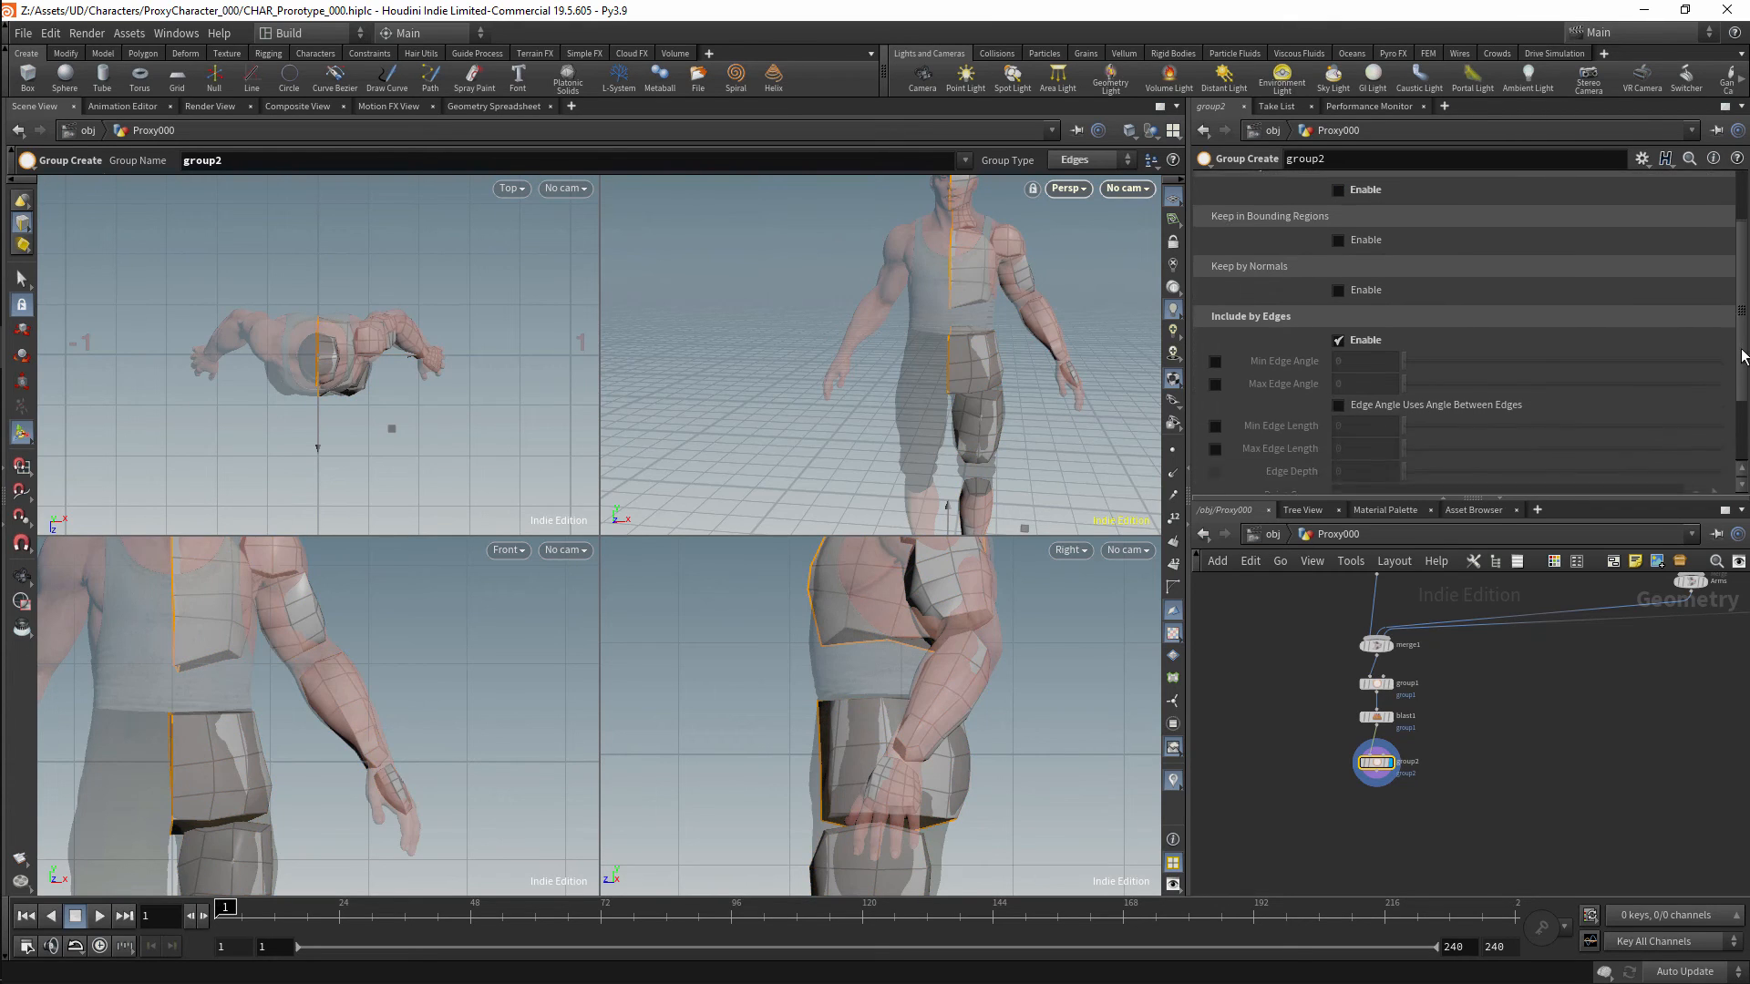
{"action": "left_click", "coordinate": [1339, 426]}
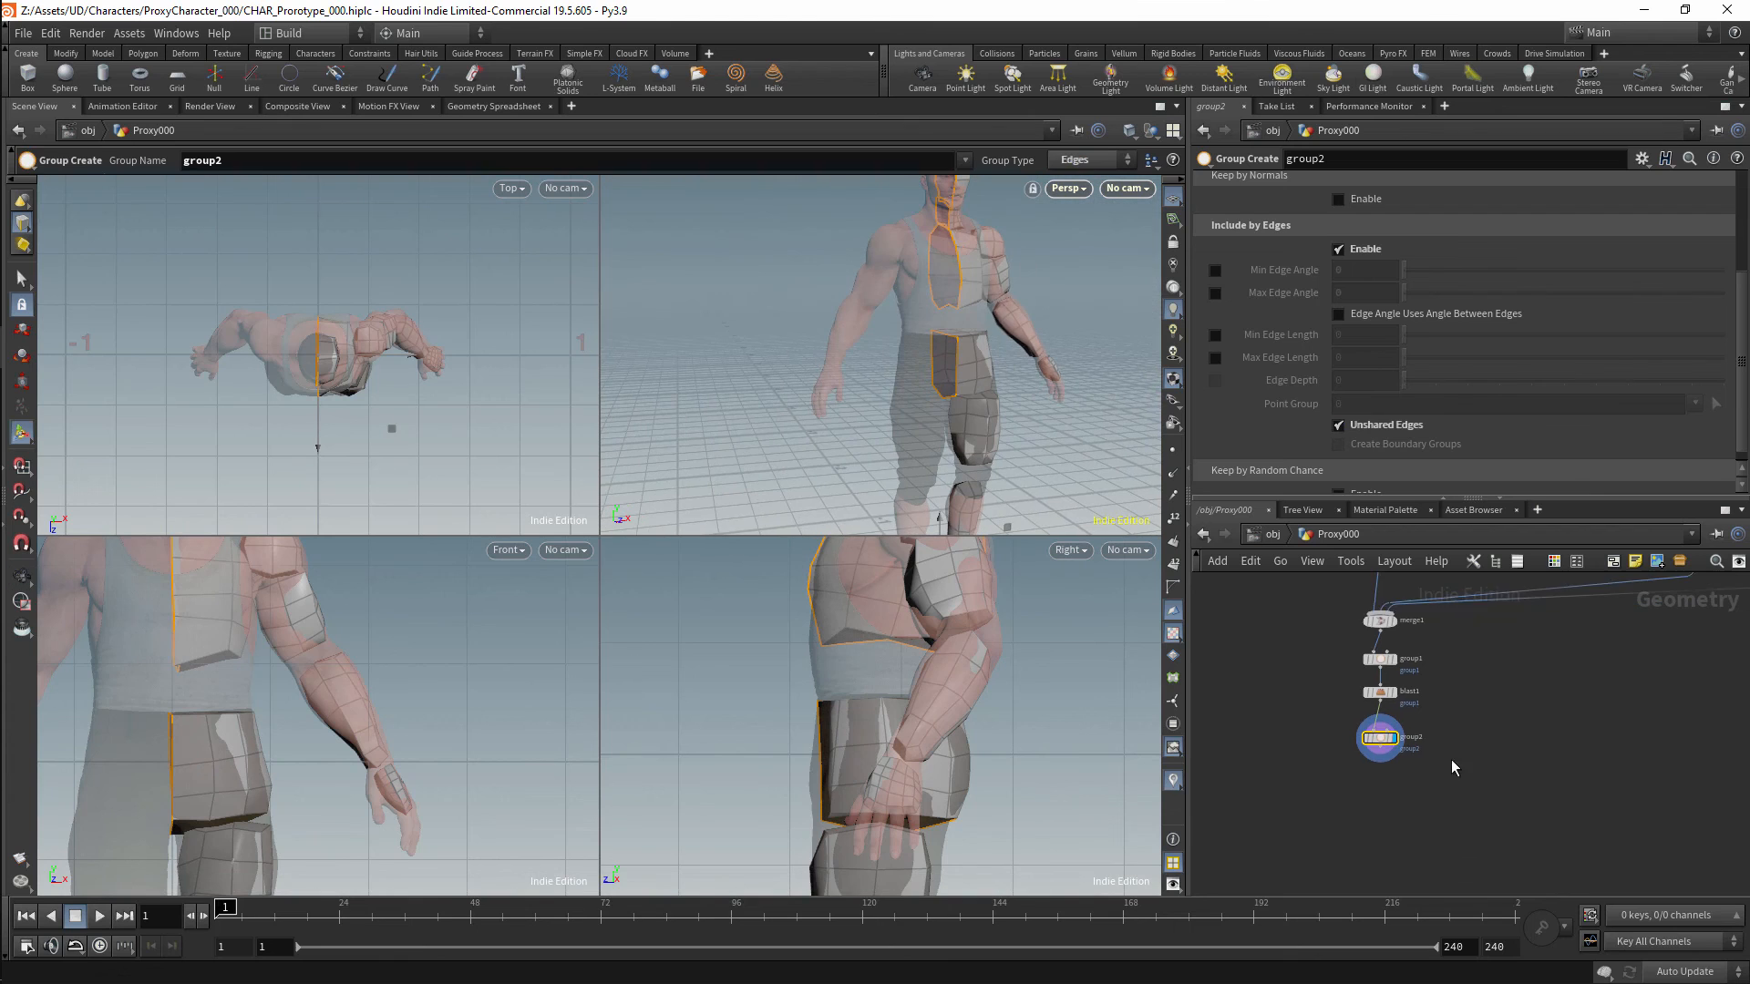
Append a Group Promote node that converts group2 from edges to points under the new name center.
{"action": "key", "text": "Tab"}
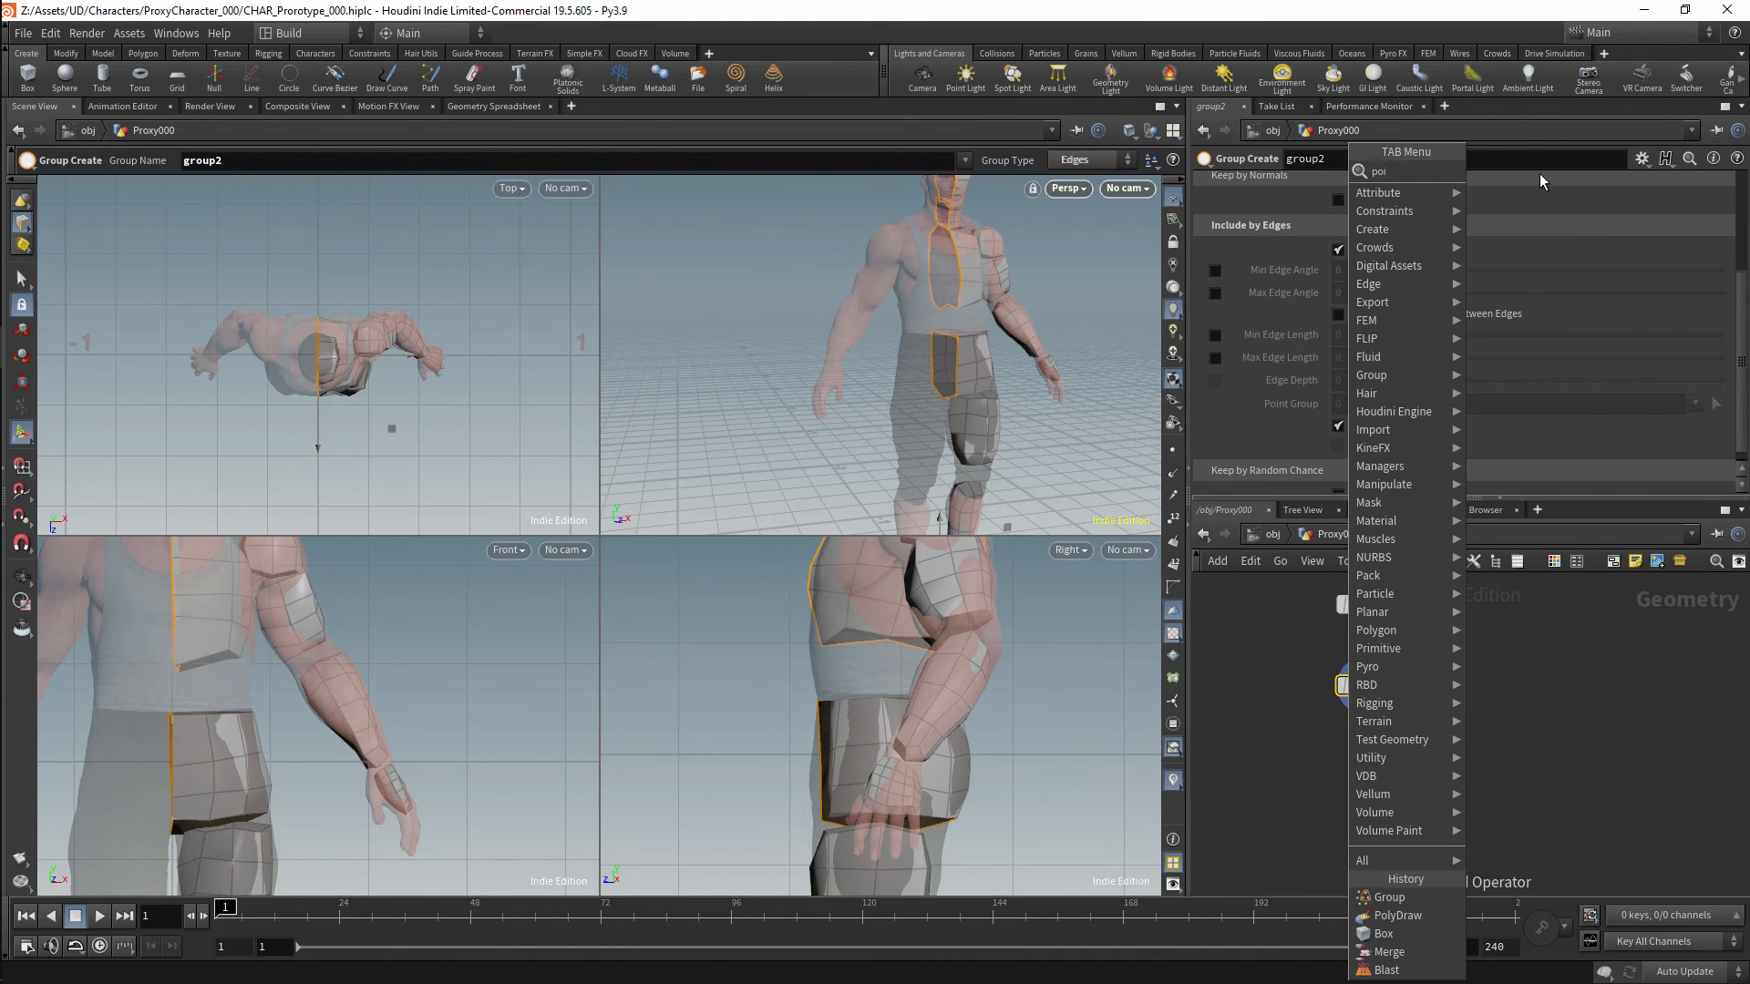
{"action": "type", "text": "grouppromote"}
{"action": "key", "text": "Return"}
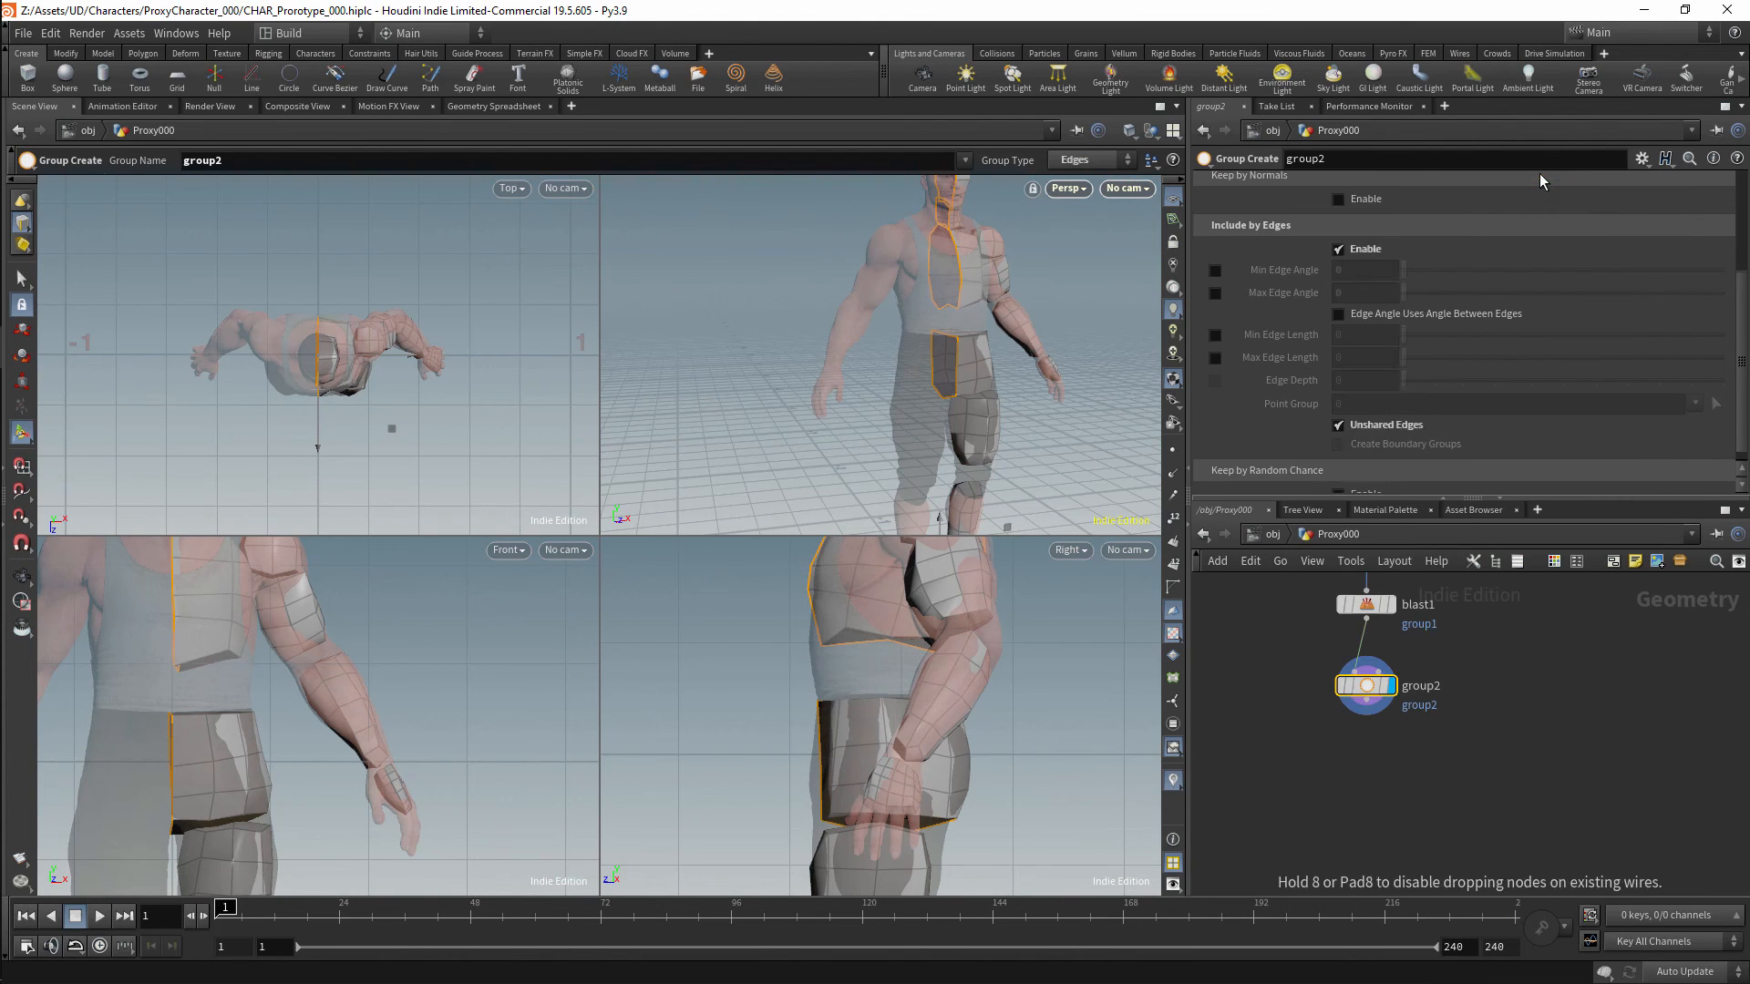
{"action": "left_click", "coordinate": [1392, 755]}
{"action": "left_click", "coordinate": [1392, 749]}
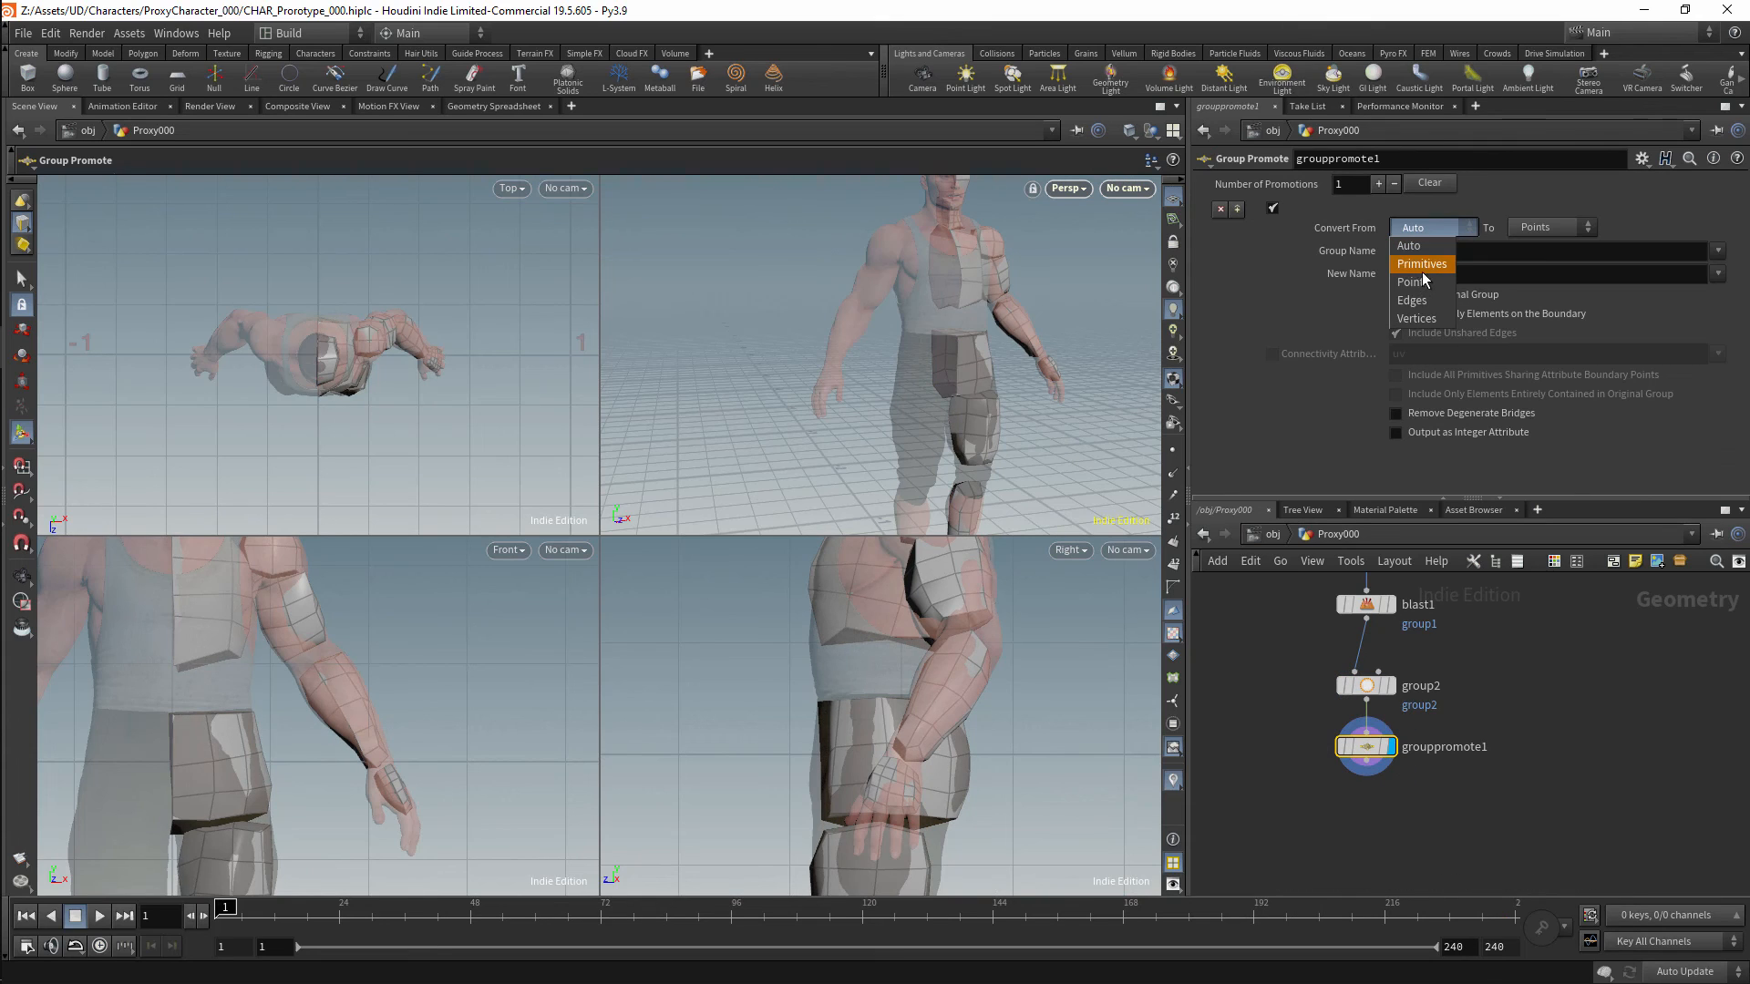
{"action": "left_click", "coordinate": [1413, 300]}
{"action": "left_click", "coordinate": [1718, 251]}
{"action": "left_click", "coordinate": [1675, 317]}
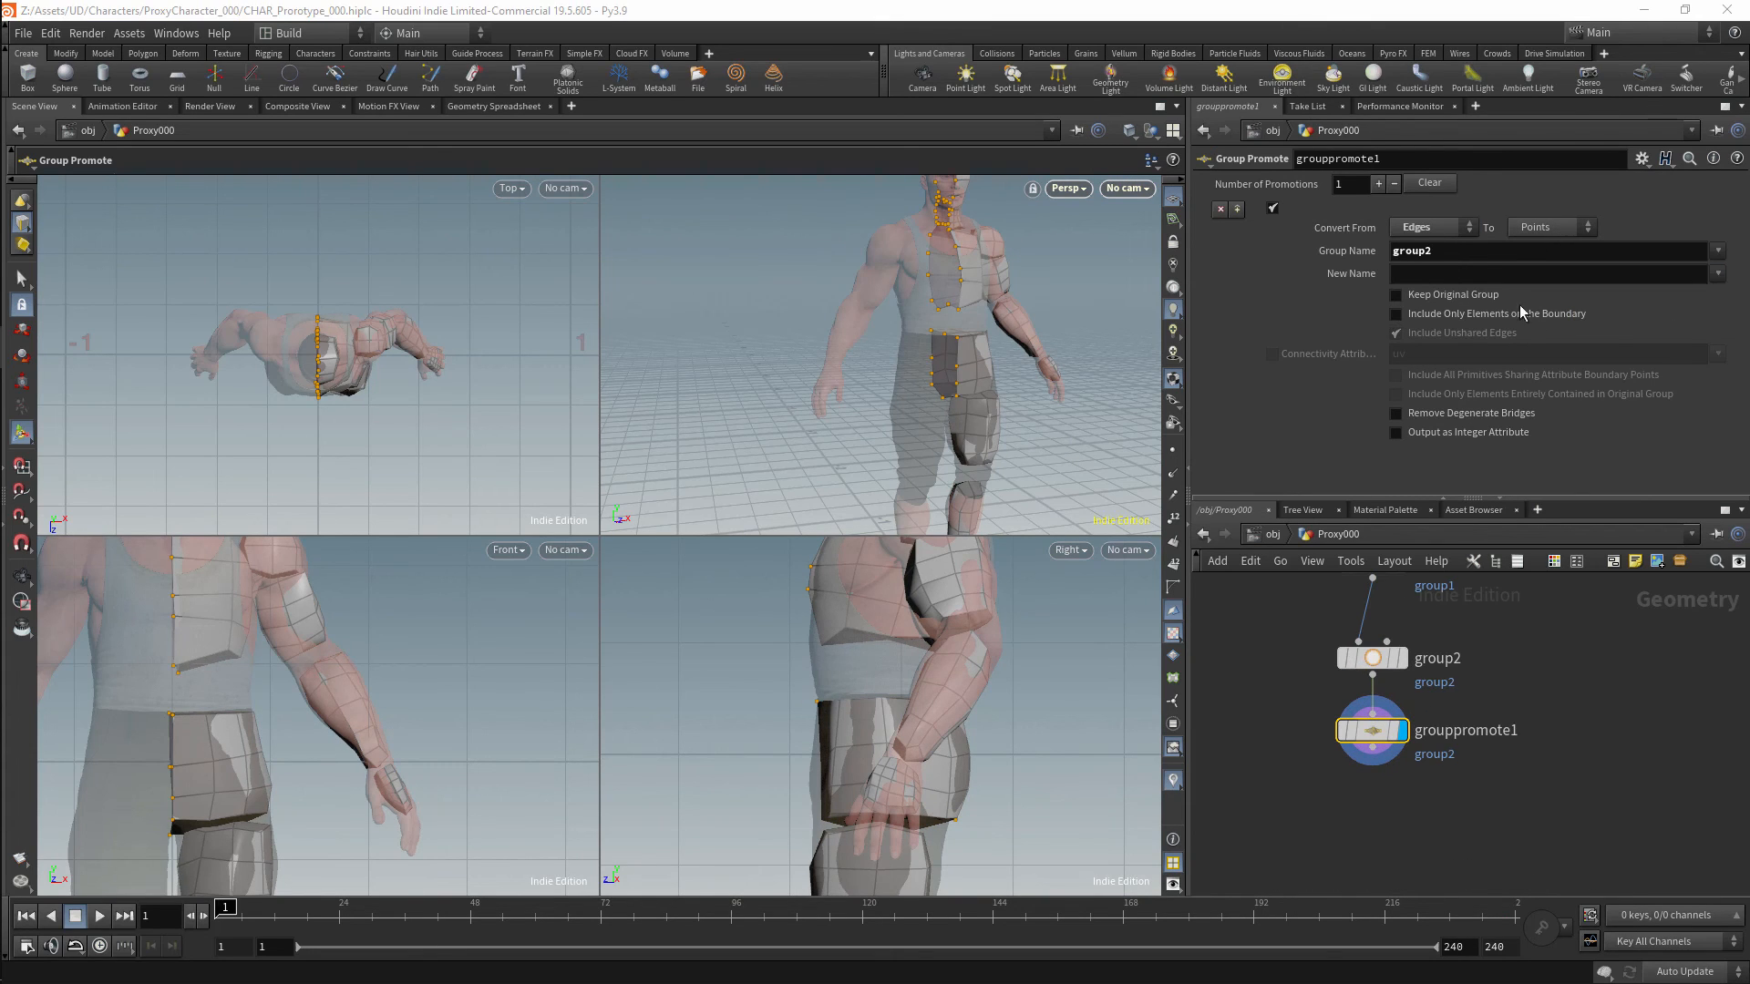
{"action": "left_click", "coordinate": [1486, 276]}
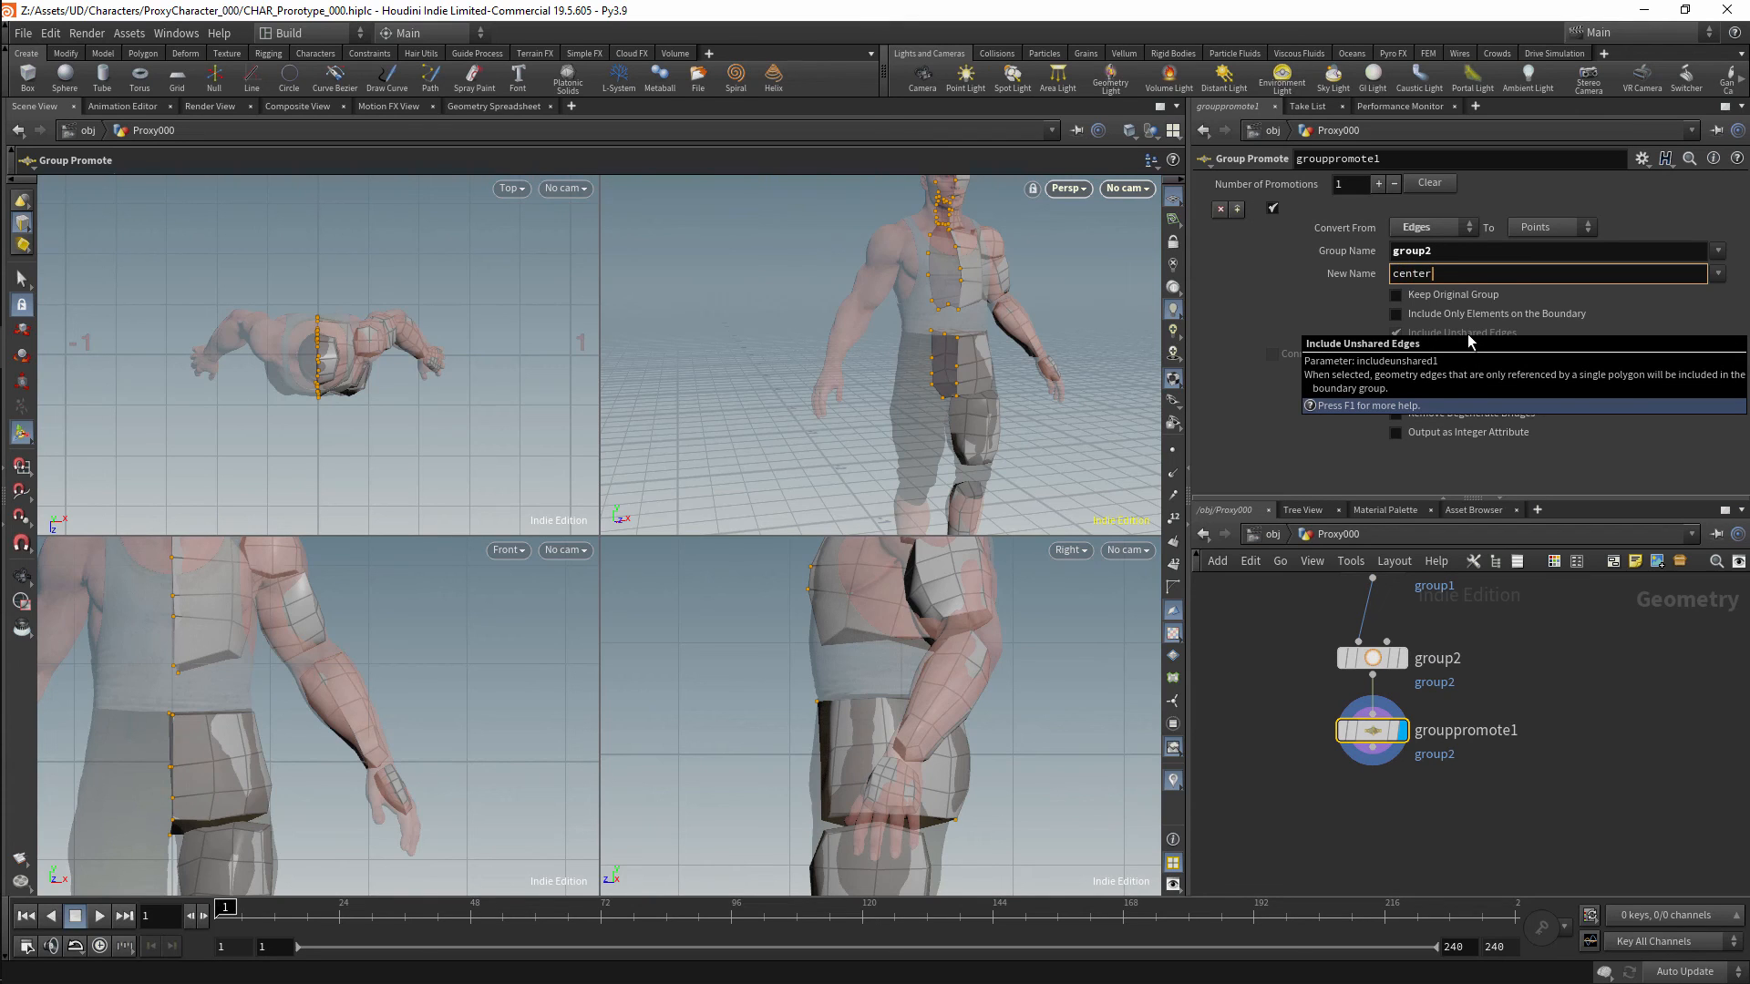
Append an Attribute Wrangle node after the group promotion with the expression @P.x =0;.
{"action": "key", "text": "Tab"}
{"action": "type", "text": "a"}
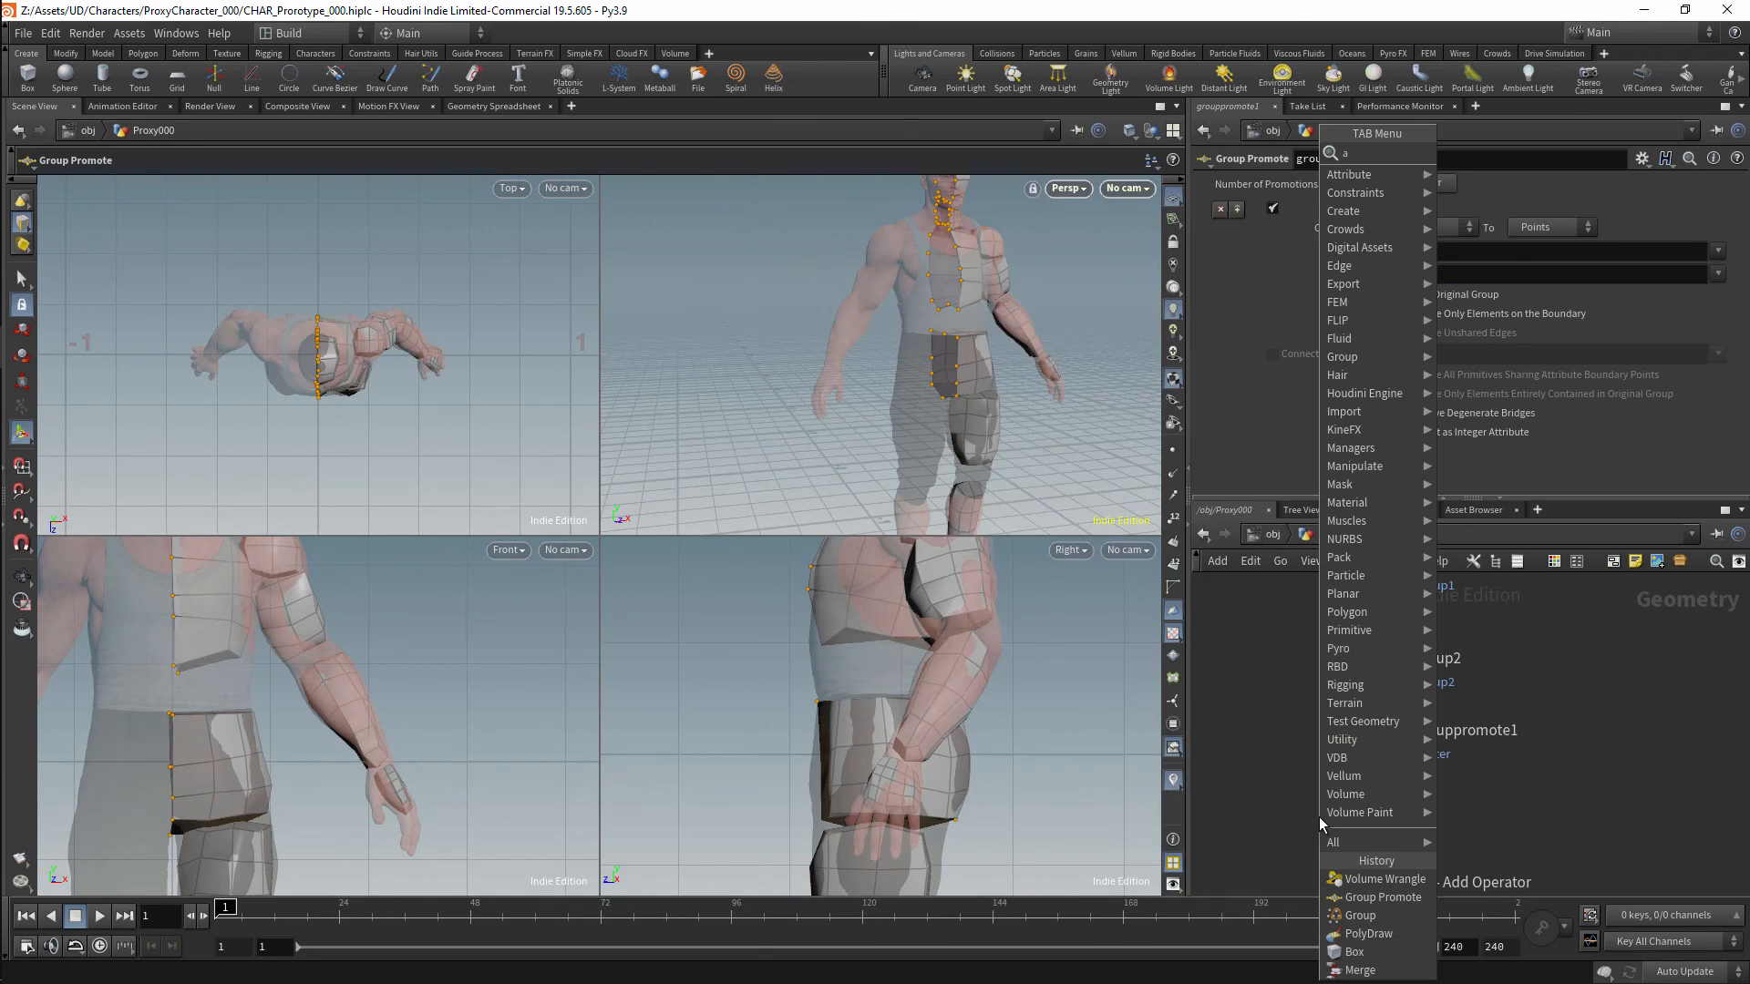
{"action": "type", "text": "ttrib"}
{"action": "key", "text": "Return"}
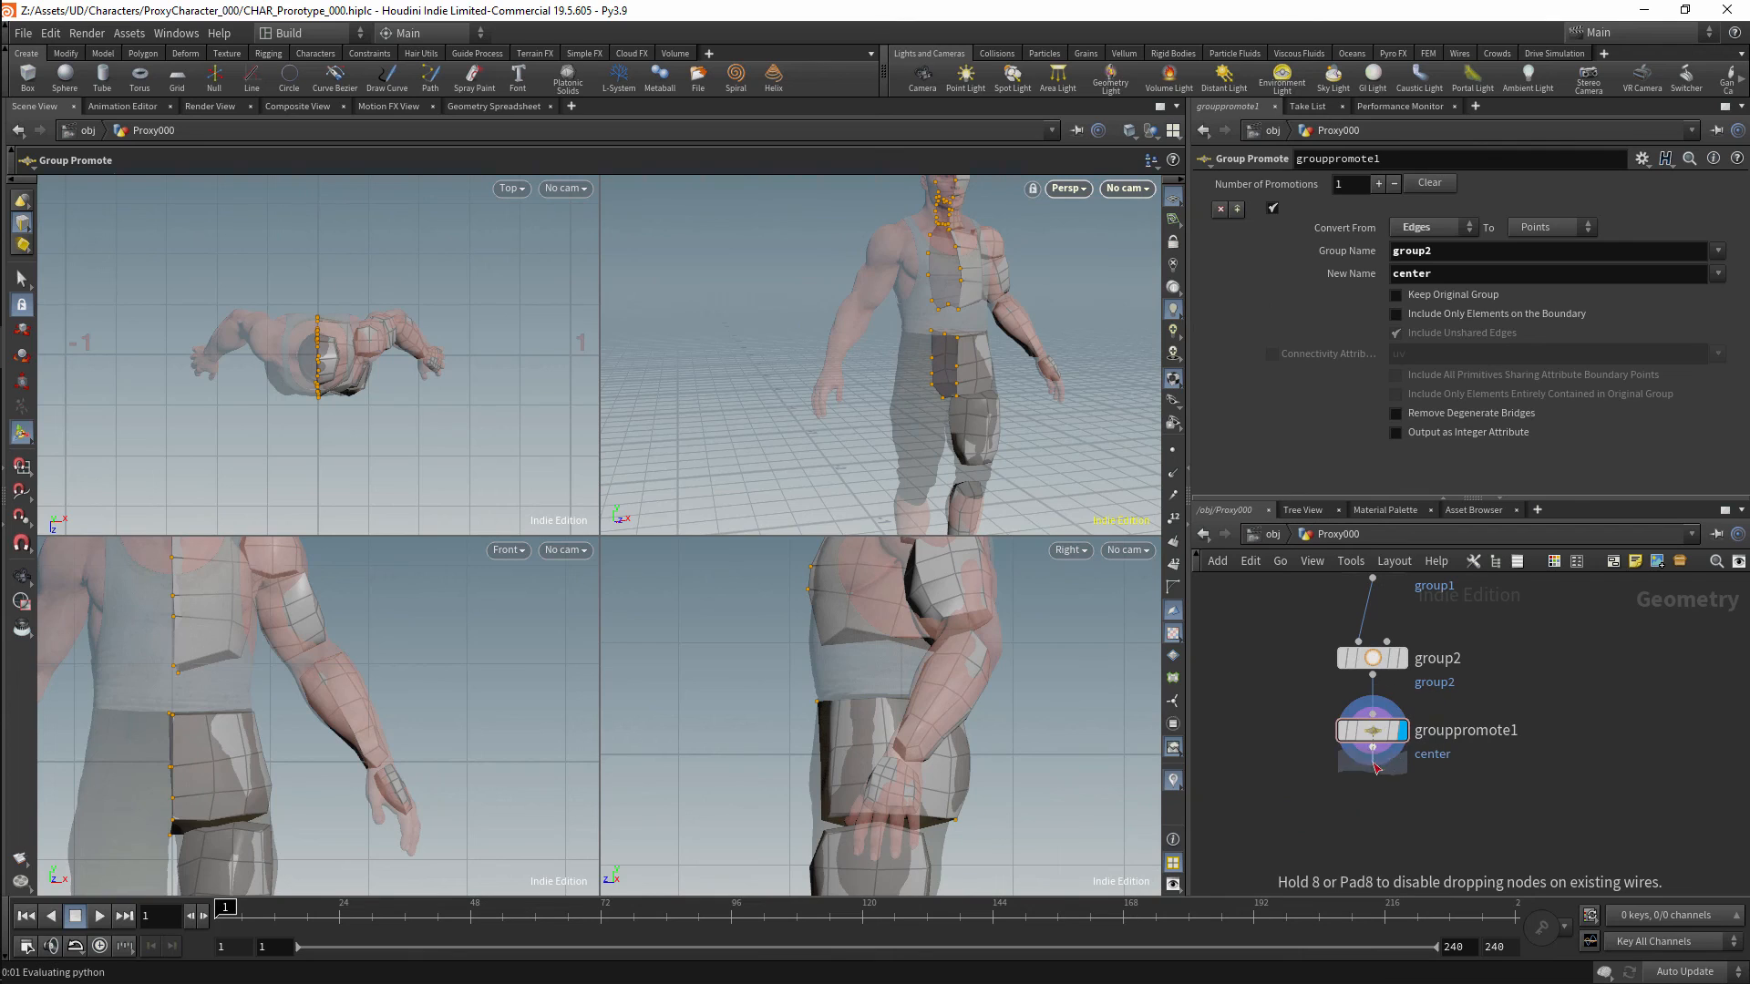
{"action": "left_click", "coordinate": [1386, 779]}
{"action": "left_click", "coordinate": [1329, 352]}
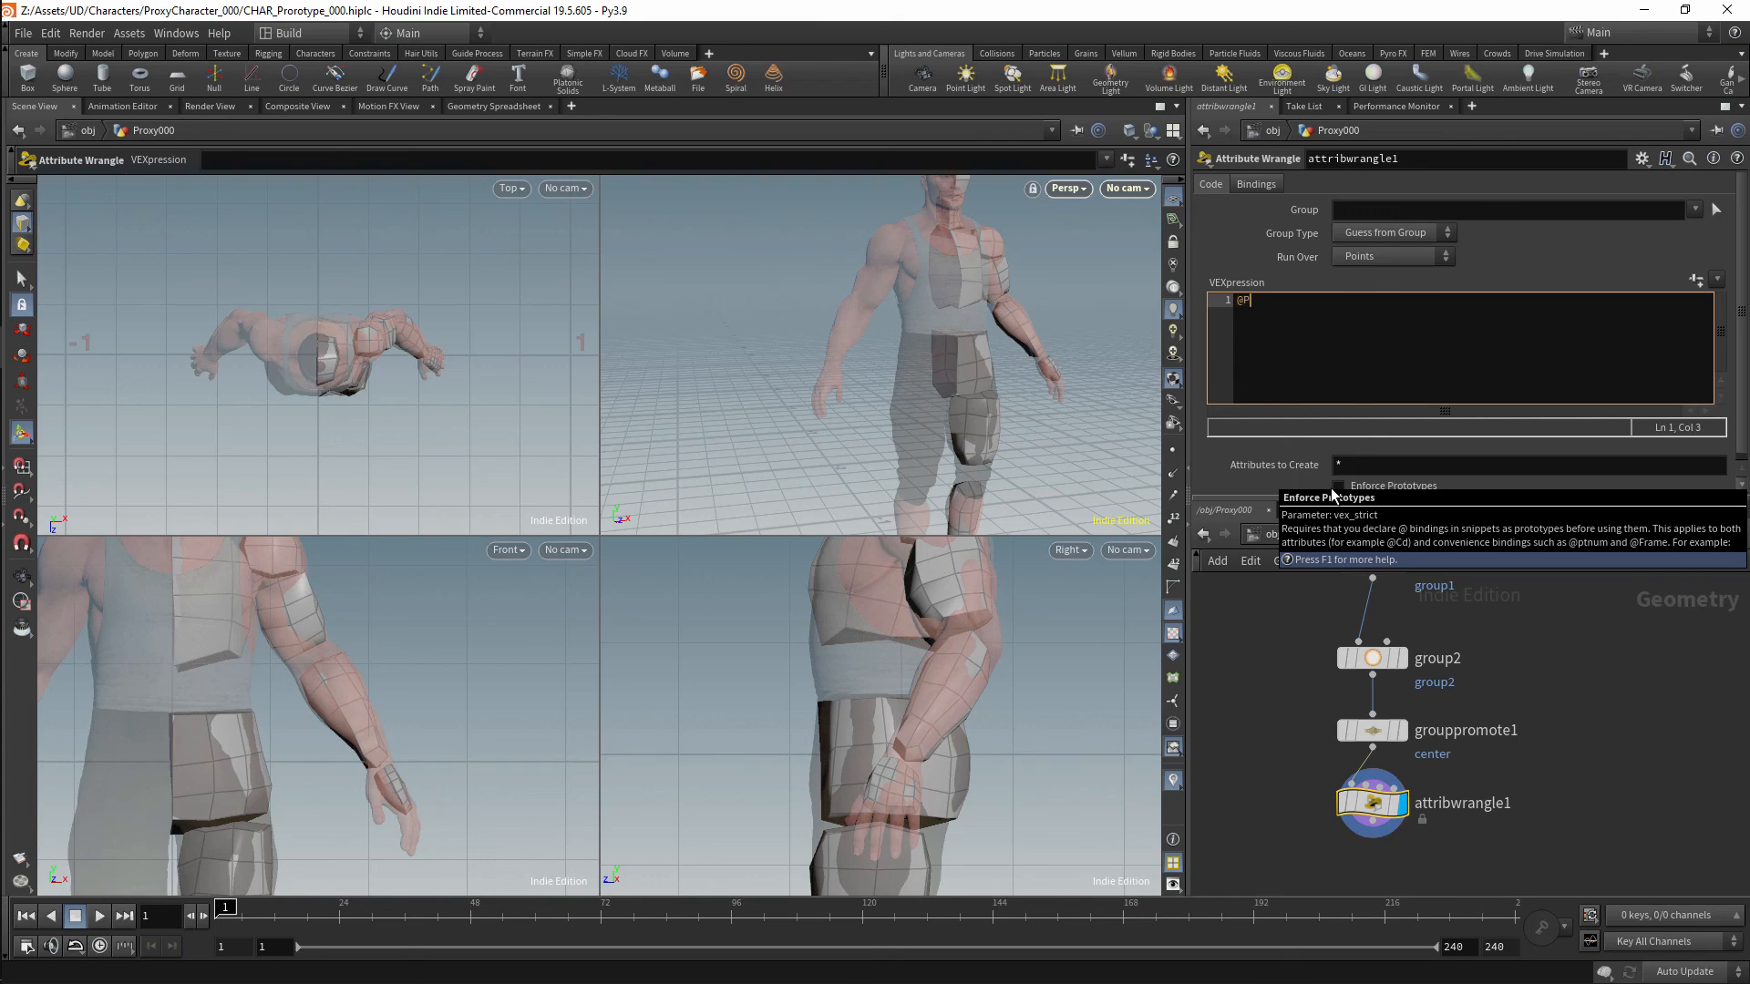
{"action": "type", "text": "@P.x =0;"}
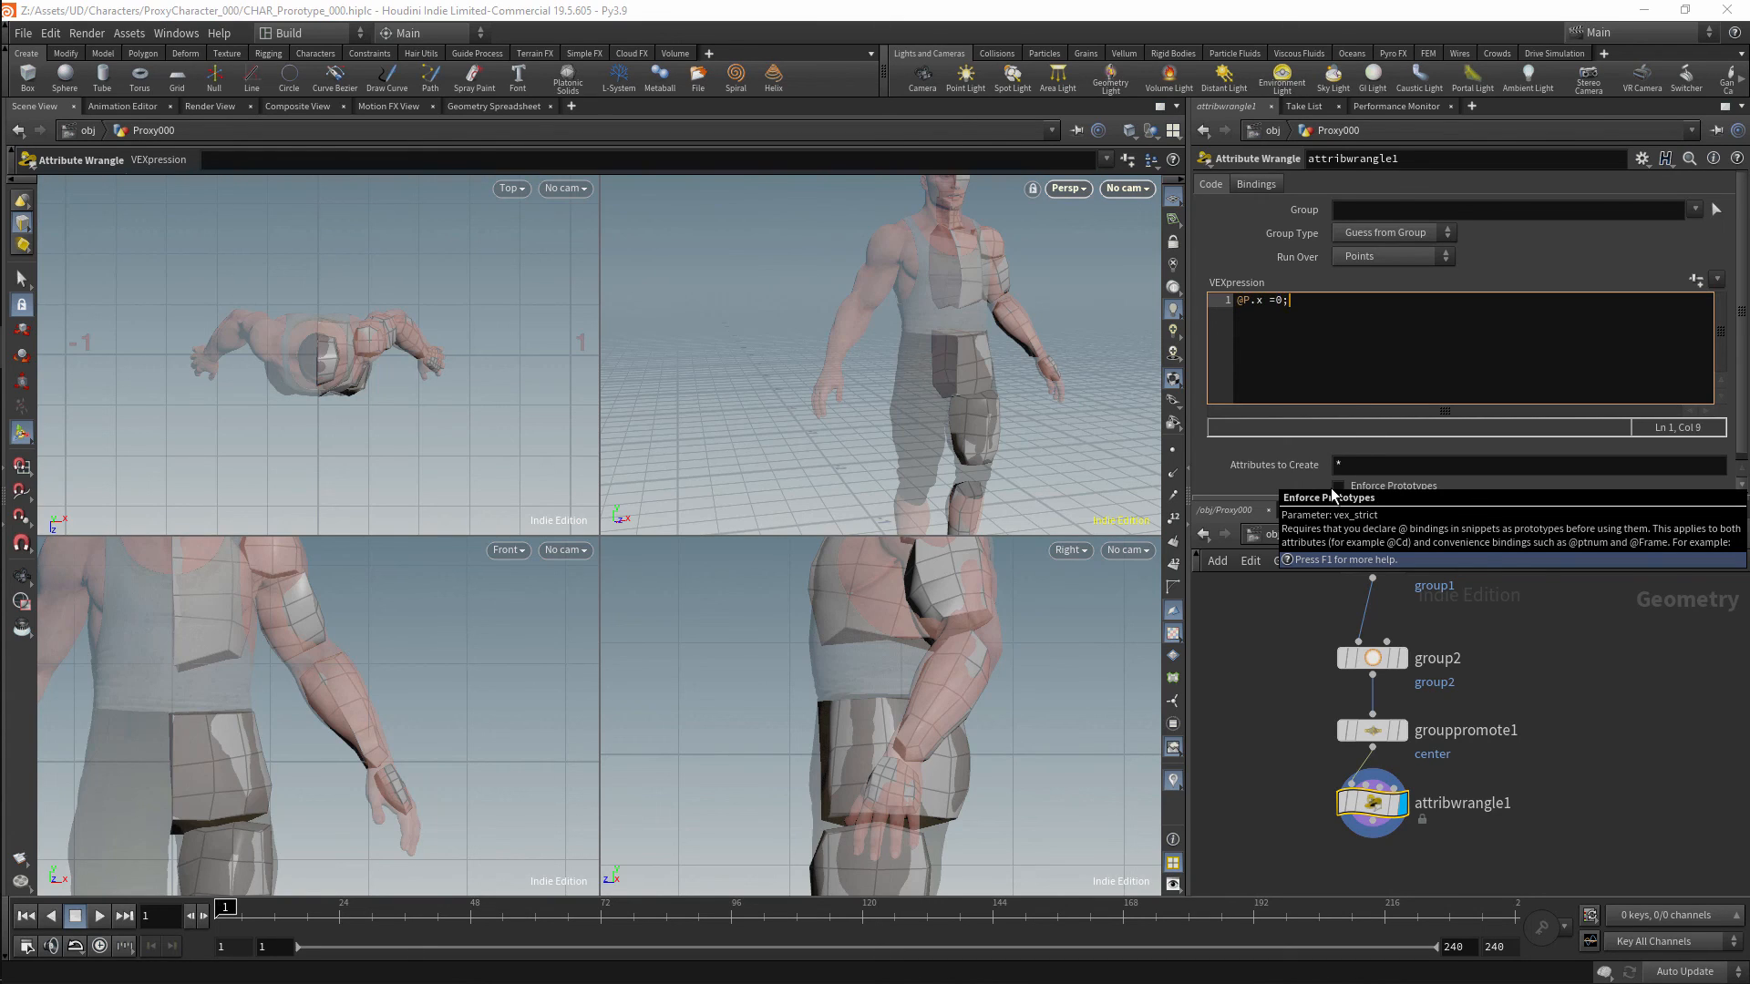
{"action": "left_click", "coordinate": [1622, 231]}
Restrict the wrangle to the center point group.
{"action": "left_click_drag", "start_coordinate": [1029, 301], "coordinate": [953, 282], "text": "alt"}
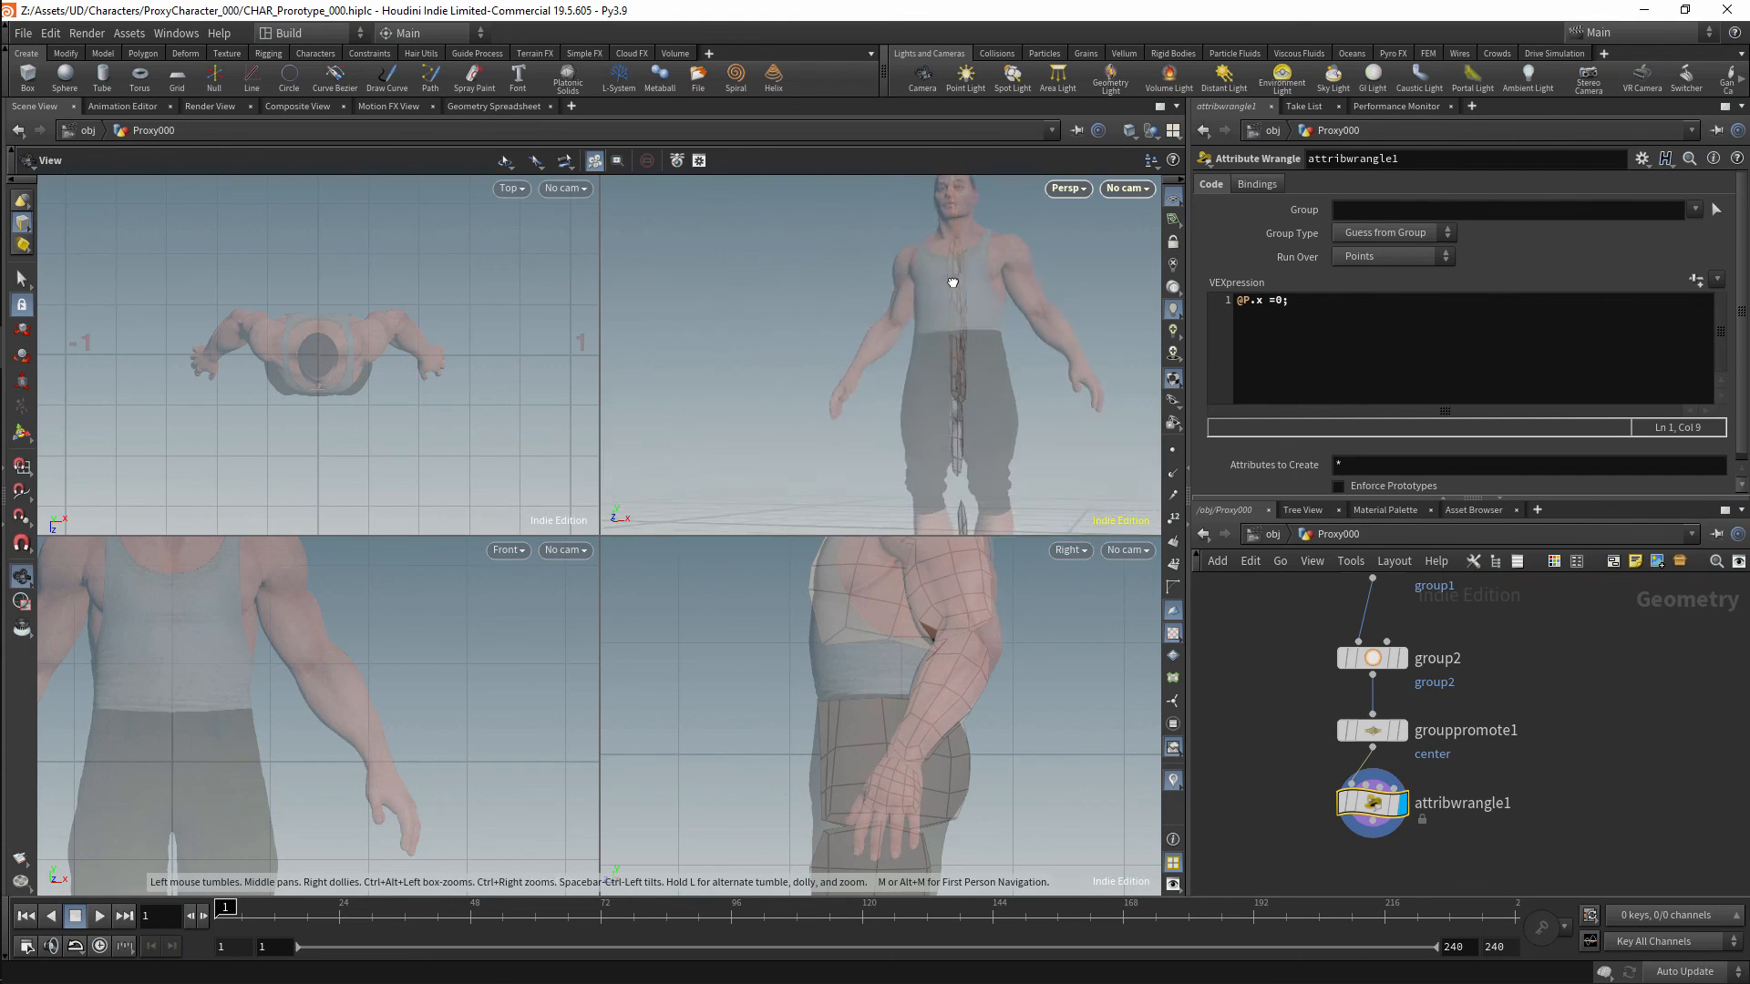
{"action": "right_click_drag", "start_coordinate": [954, 282], "coordinate": [971, 321], "text": "alt"}
{"action": "left_click", "coordinate": [1694, 209]}
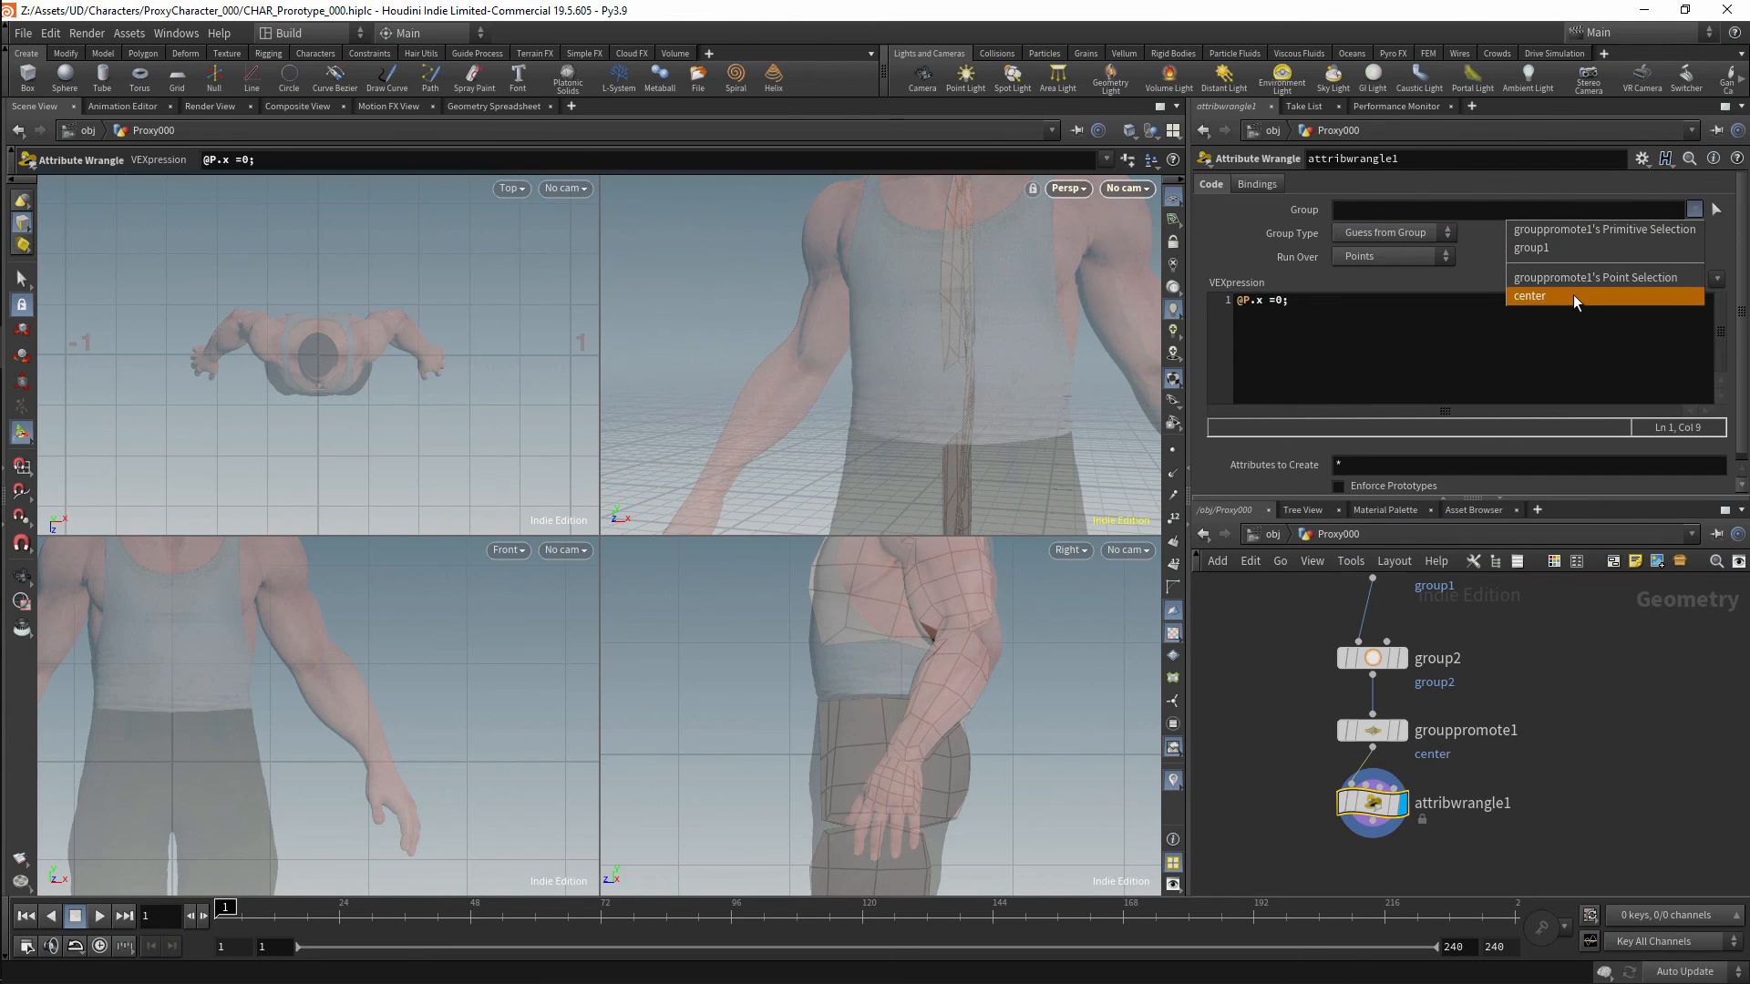
{"action": "left_click", "coordinate": [1573, 294]}
{"action": "left_click_drag", "start_coordinate": [1027, 347], "coordinate": [965, 332], "text": "alt"}
{"action": "right_click_drag", "start_coordinate": [943, 311], "coordinate": [931, 417]}
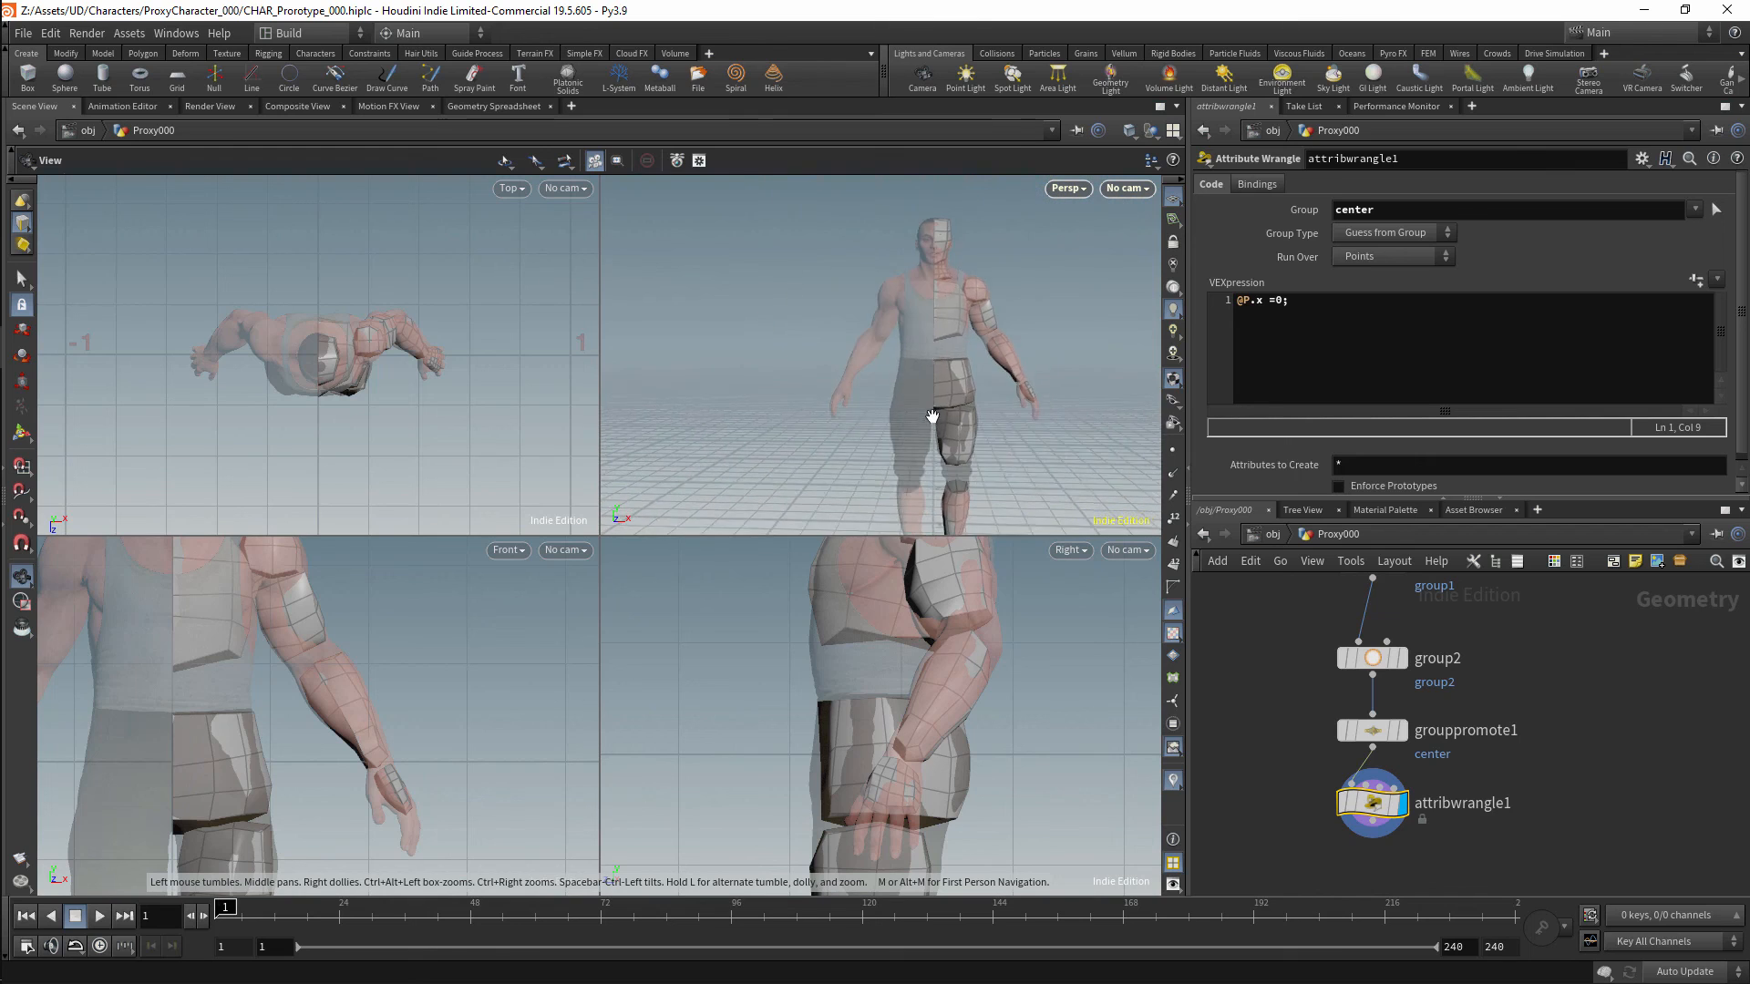
{"action": "left_click_drag", "start_coordinate": [911, 339], "coordinate": [857, 363]}
Append a Mirror node and wire it to the wrangle's output.
{"action": "key", "text": "Tab"}
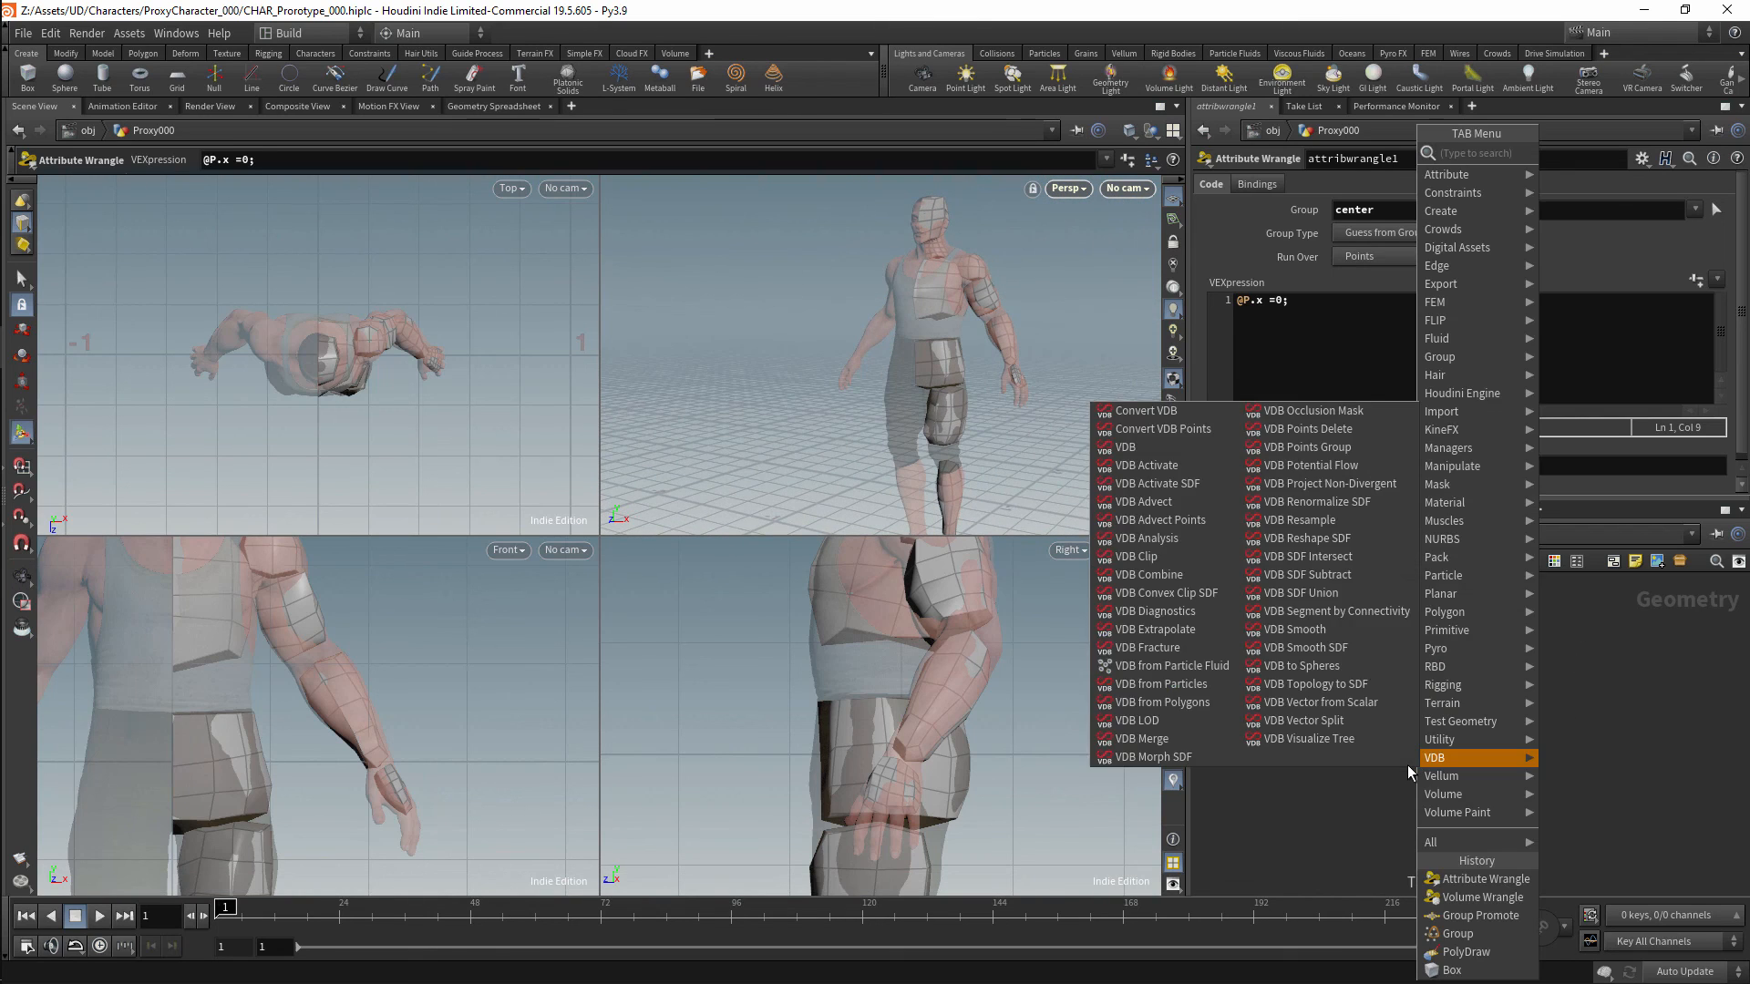
{"action": "left_click", "coordinate": [1407, 764]}
{"action": "left_click", "coordinate": [1374, 758]}
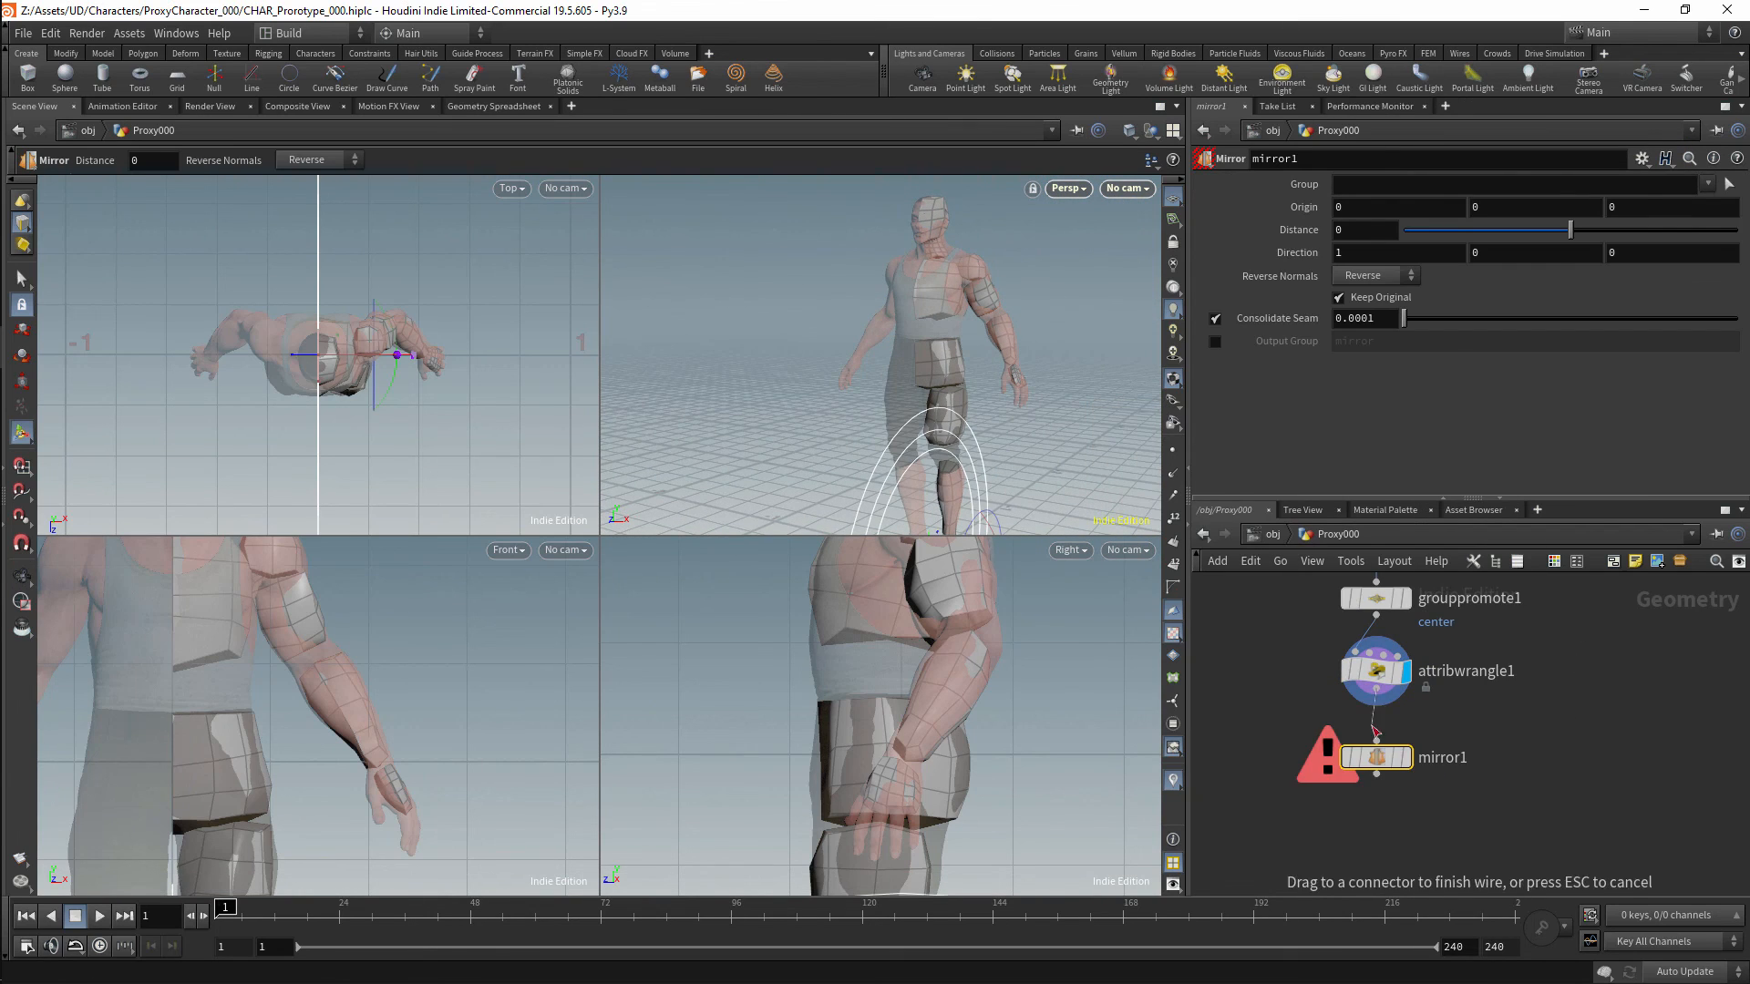
{"action": "mouse_move", "coordinate": [921, 255]}
{"action": "left_mouse_down", "text": "alt"}
{"action": "mouse_move", "coordinate": [966, 275]}
{"action": "mouse_move", "coordinate": [948, 314]}
{"action": "mouse_move", "coordinate": [937, 262]}
{"action": "left_mouse_up", "text": "alt"}
{"action": "right_click_drag", "start_coordinate": [937, 262], "coordinate": [937, 301], "text": "alt"}
{"action": "left_click_drag", "start_coordinate": [957, 314], "coordinate": [930, 284], "text": "alt"}
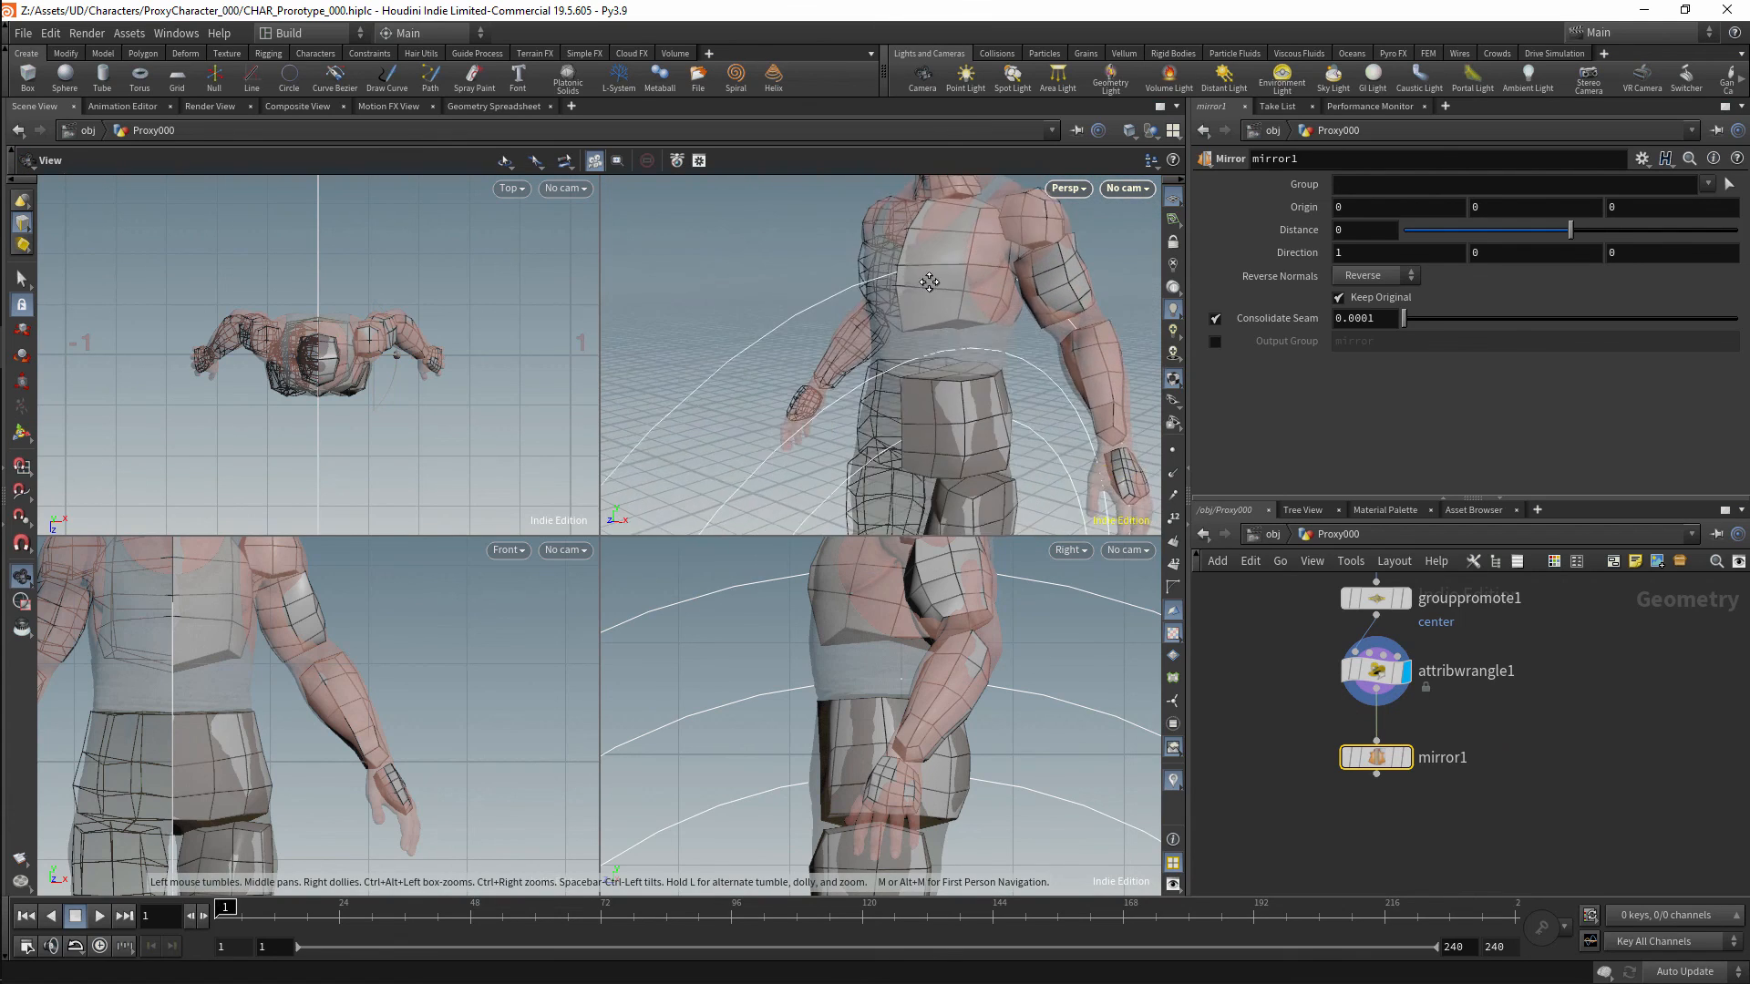
{"action": "right_click_drag", "start_coordinate": [930, 284], "coordinate": [848, 375], "text": "alt"}
{"action": "middle_click_drag", "start_coordinate": [924, 346], "coordinate": [919, 300], "text": "alt"}
{"action": "left_click_drag", "start_coordinate": [920, 301], "coordinate": [937, 344], "text": "alt"}
{"action": "right_click_drag", "start_coordinate": [936, 345], "coordinate": [966, 337], "text": "alt"}
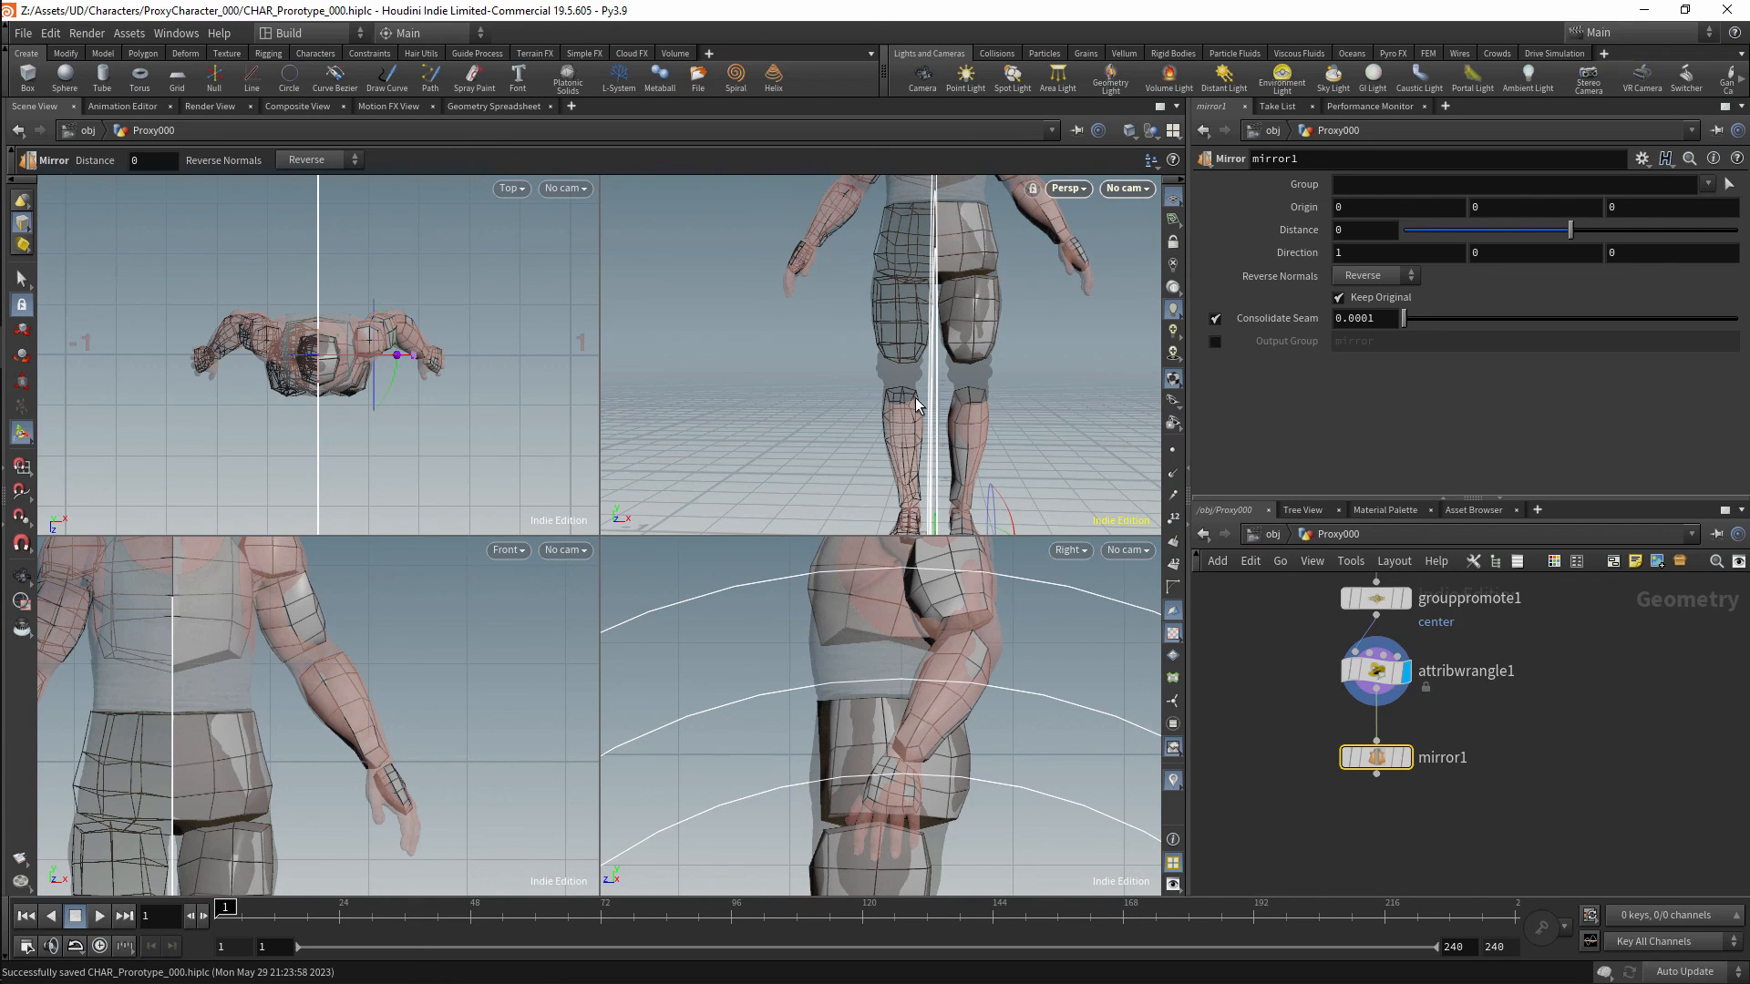
Display the Mirror node's output and view the full mirrored body.
{"action": "left_click", "coordinate": [1406, 758]}
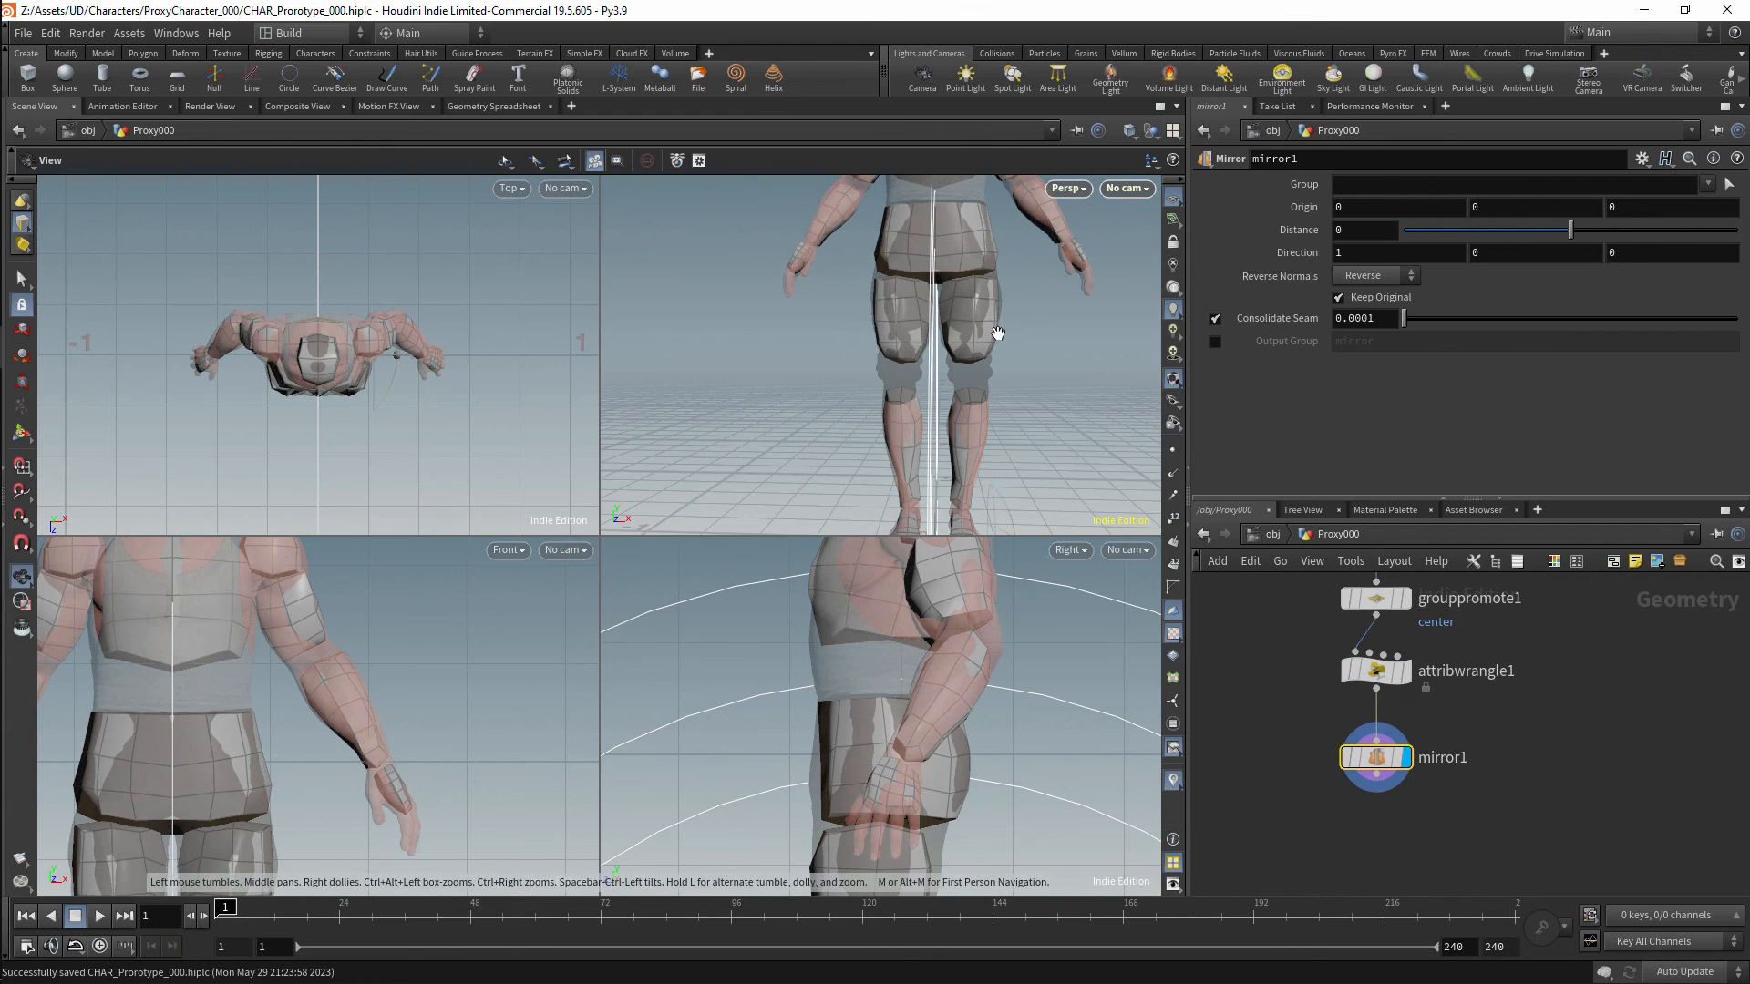
{"action": "middle_click_drag", "start_coordinate": [996, 332], "coordinate": [939, 391], "text": "alt"}
{"action": "right_click_drag", "start_coordinate": [939, 391], "coordinate": [1001, 350], "text": "alt"}
{"action": "left_click_drag", "start_coordinate": [1023, 322], "coordinate": [960, 311], "text": "alt"}
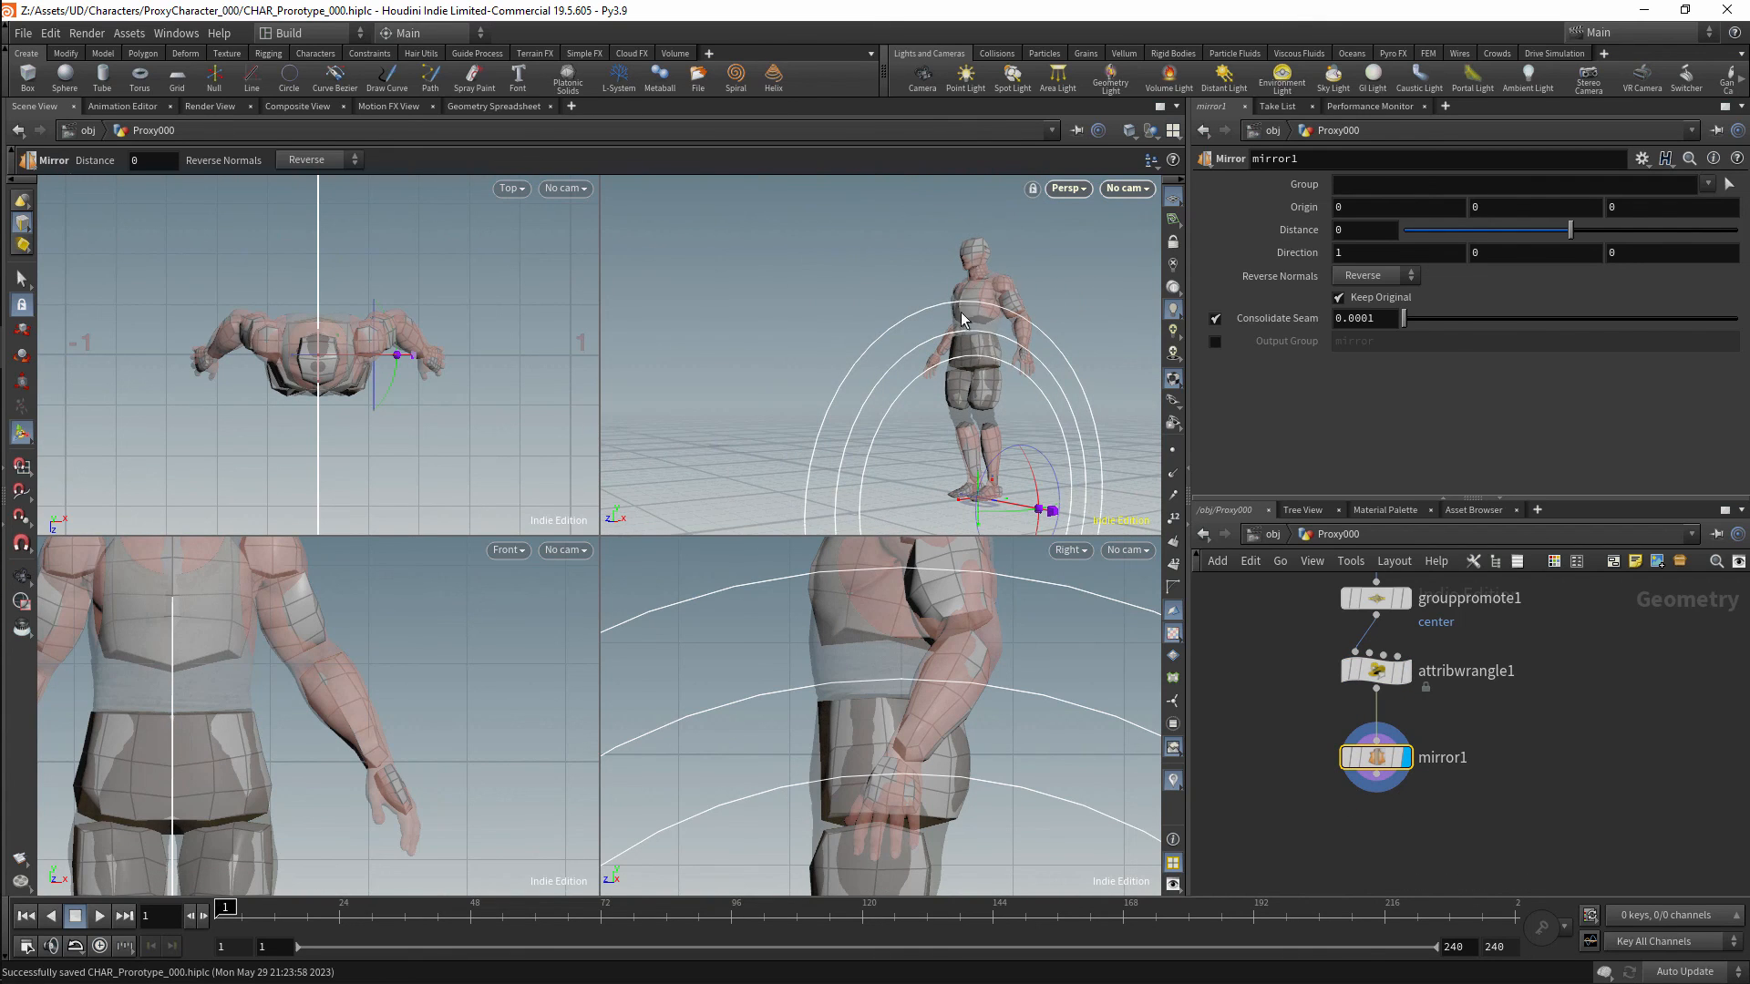